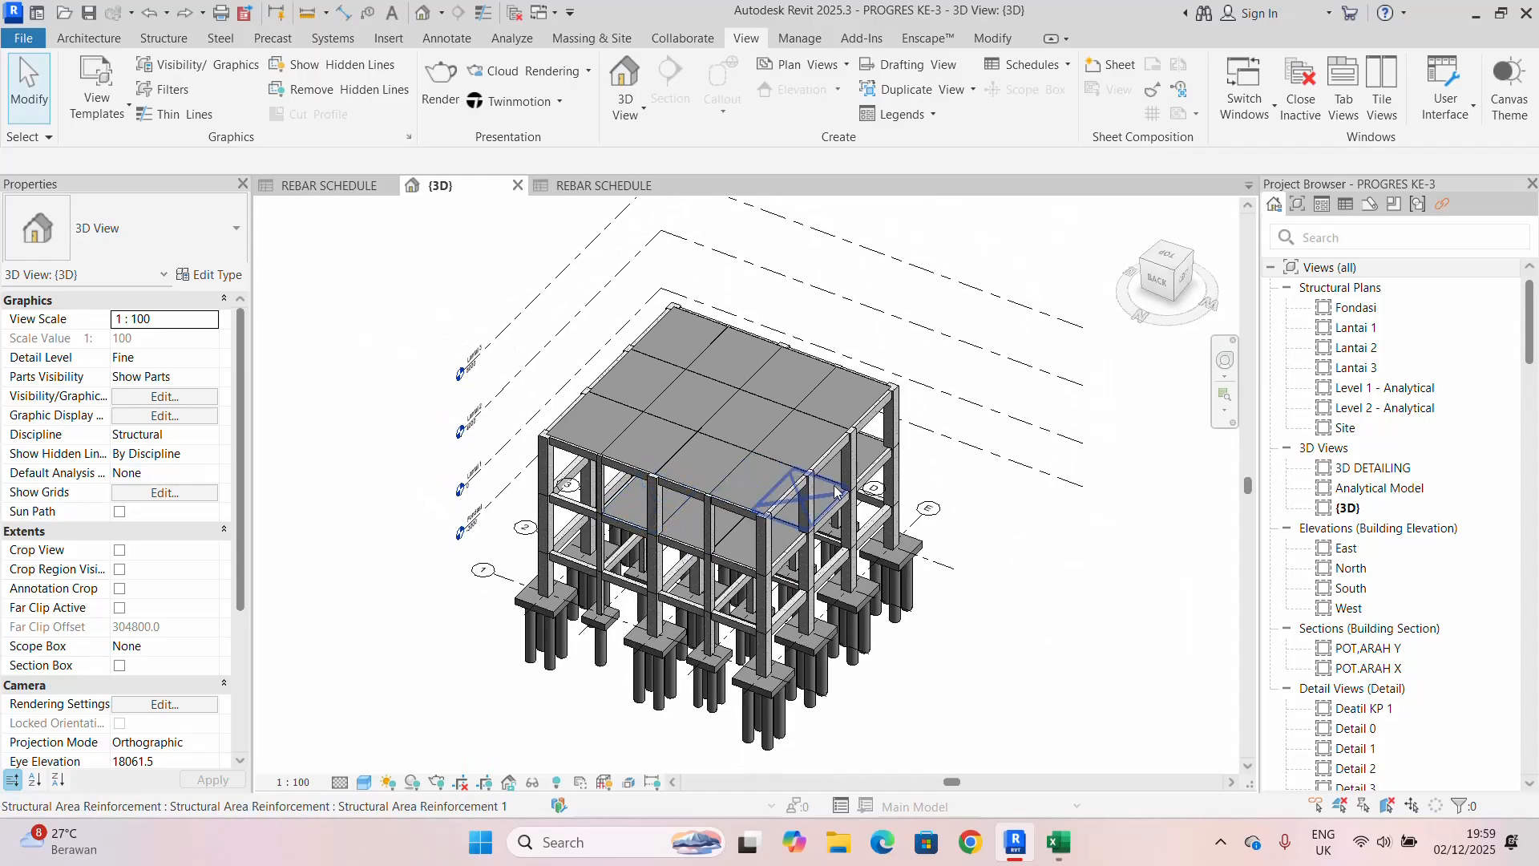
pyautogui.moveTo(851, 474); pyautogui.dragTo(874, 493, button='middle')
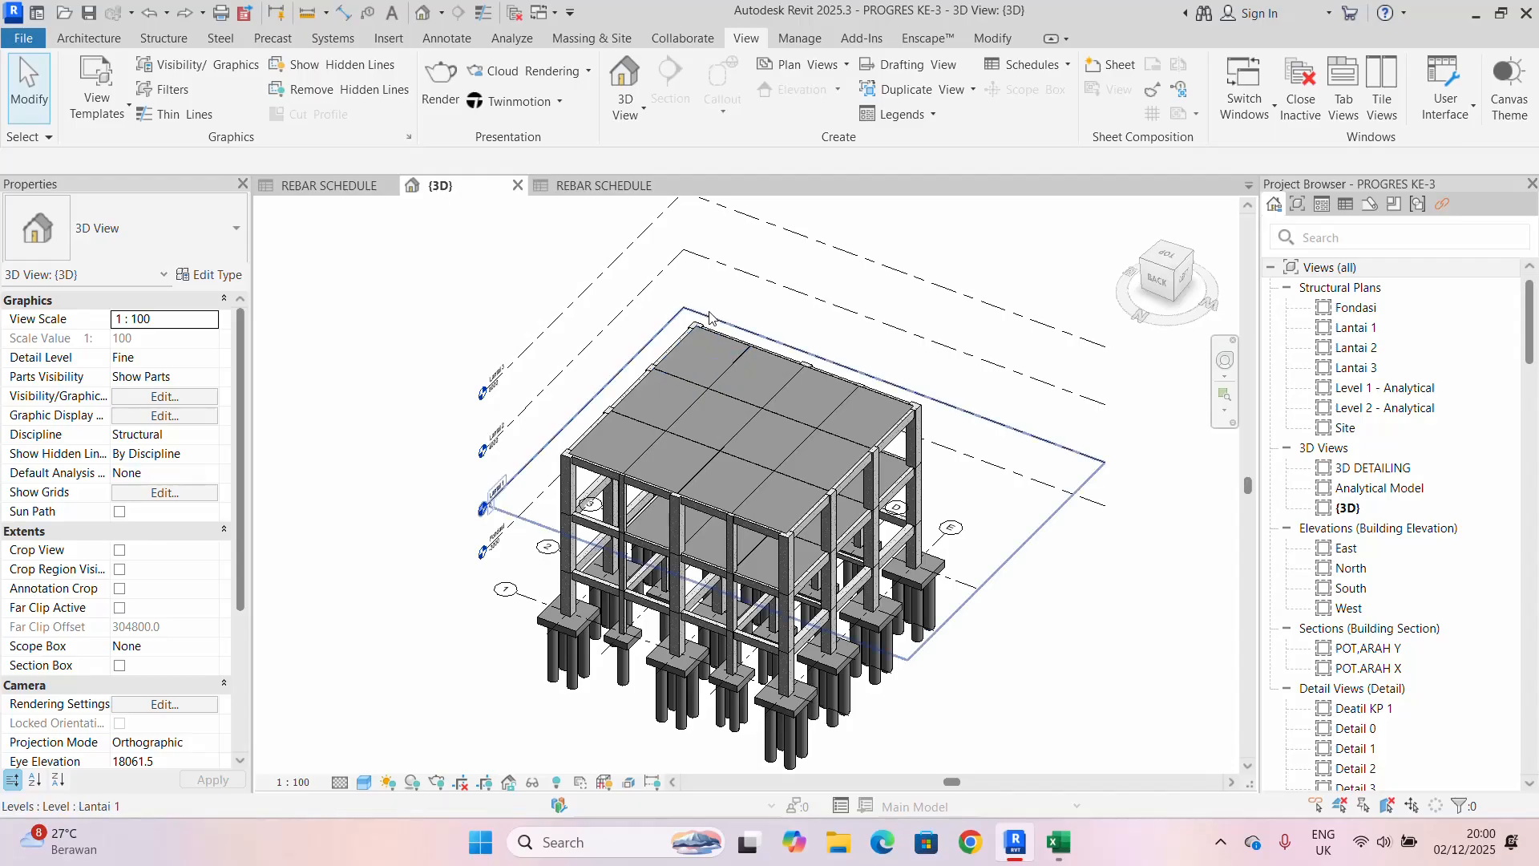
pyautogui.scroll(-1, 712, 318)
pyautogui.moveTo(713, 322); pyautogui.dragTo(798, 332, button='middle')
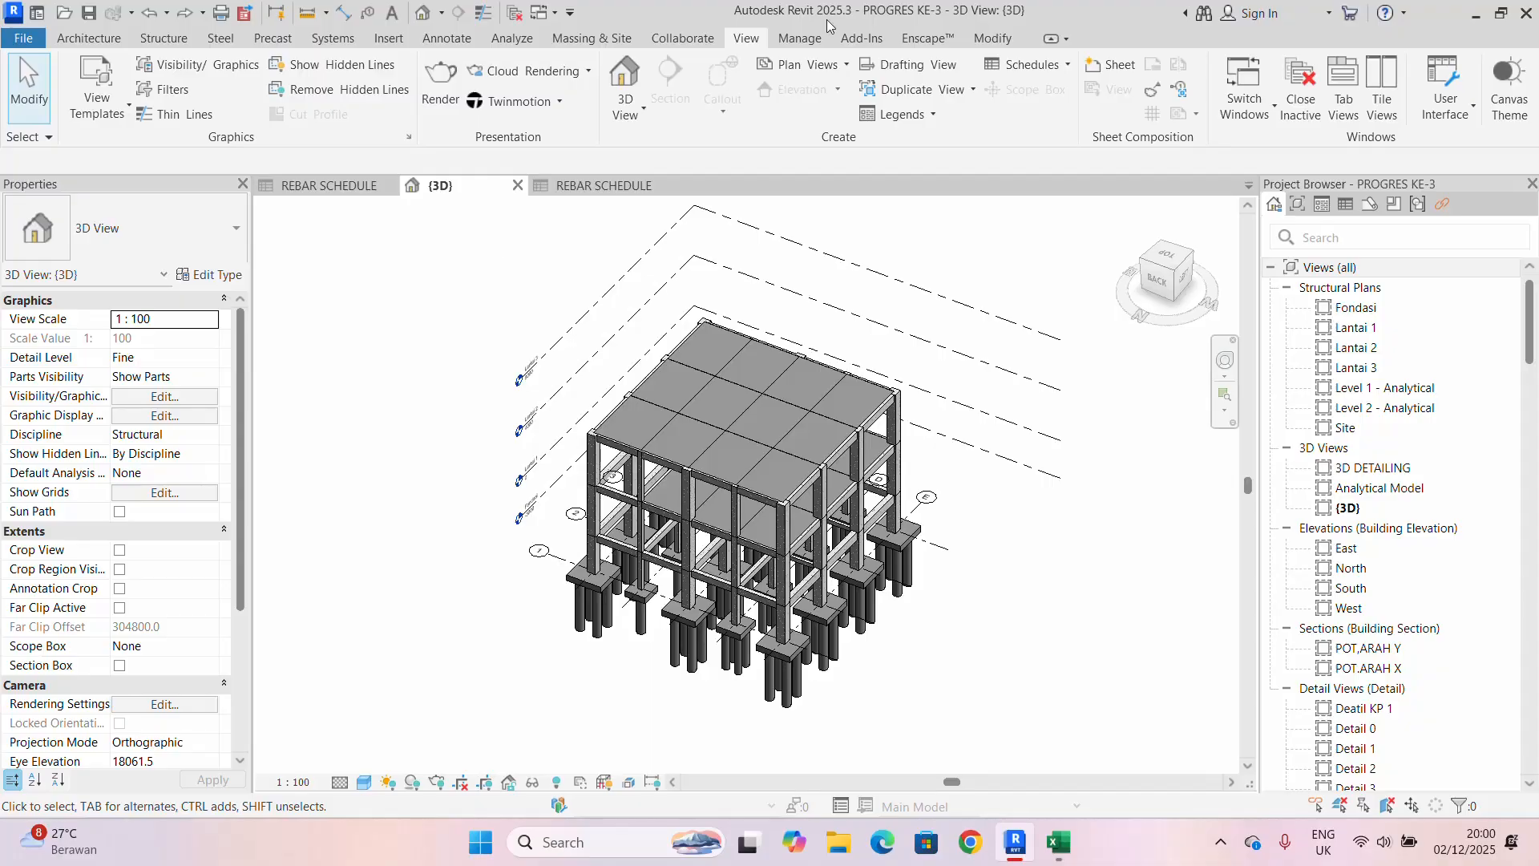
# - Start a new project parameter named KELILING BEKISTING and define it as a type parameter
pyautogui.click(798, 38)
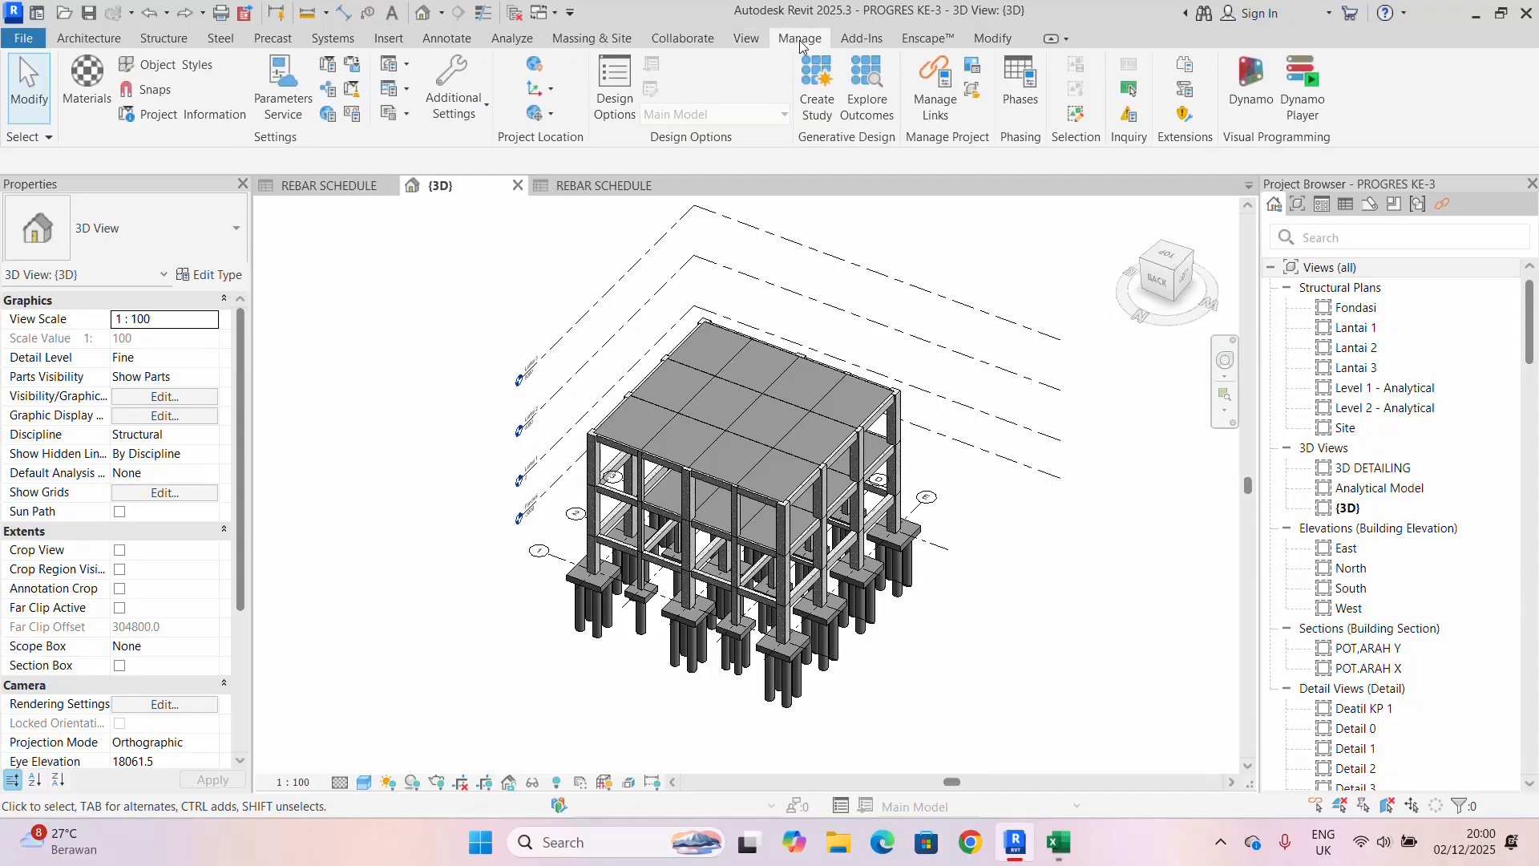
pyautogui.click(329, 64)
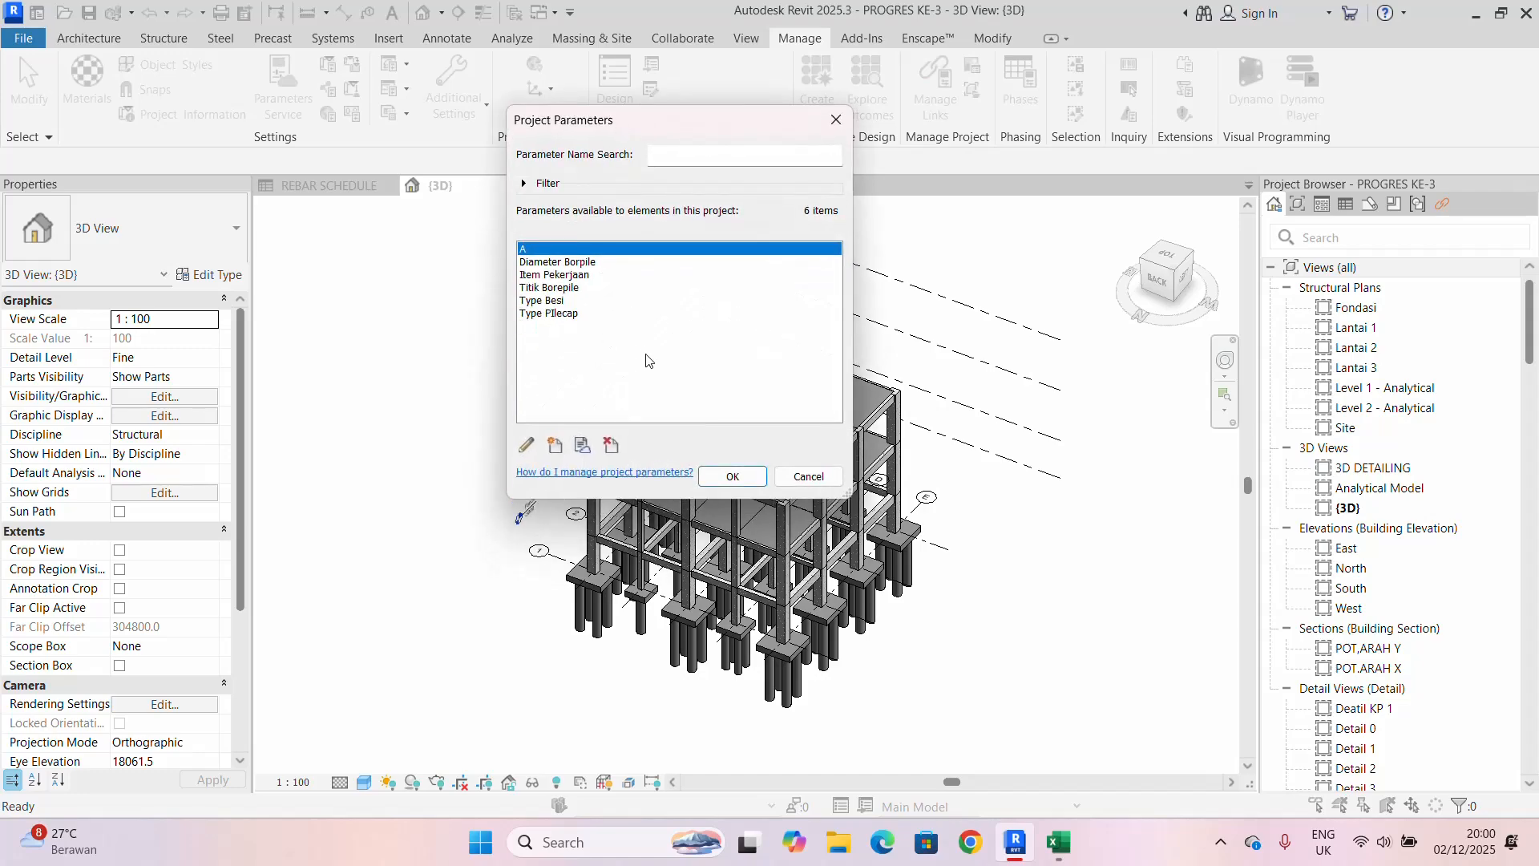
pyautogui.click(555, 445)
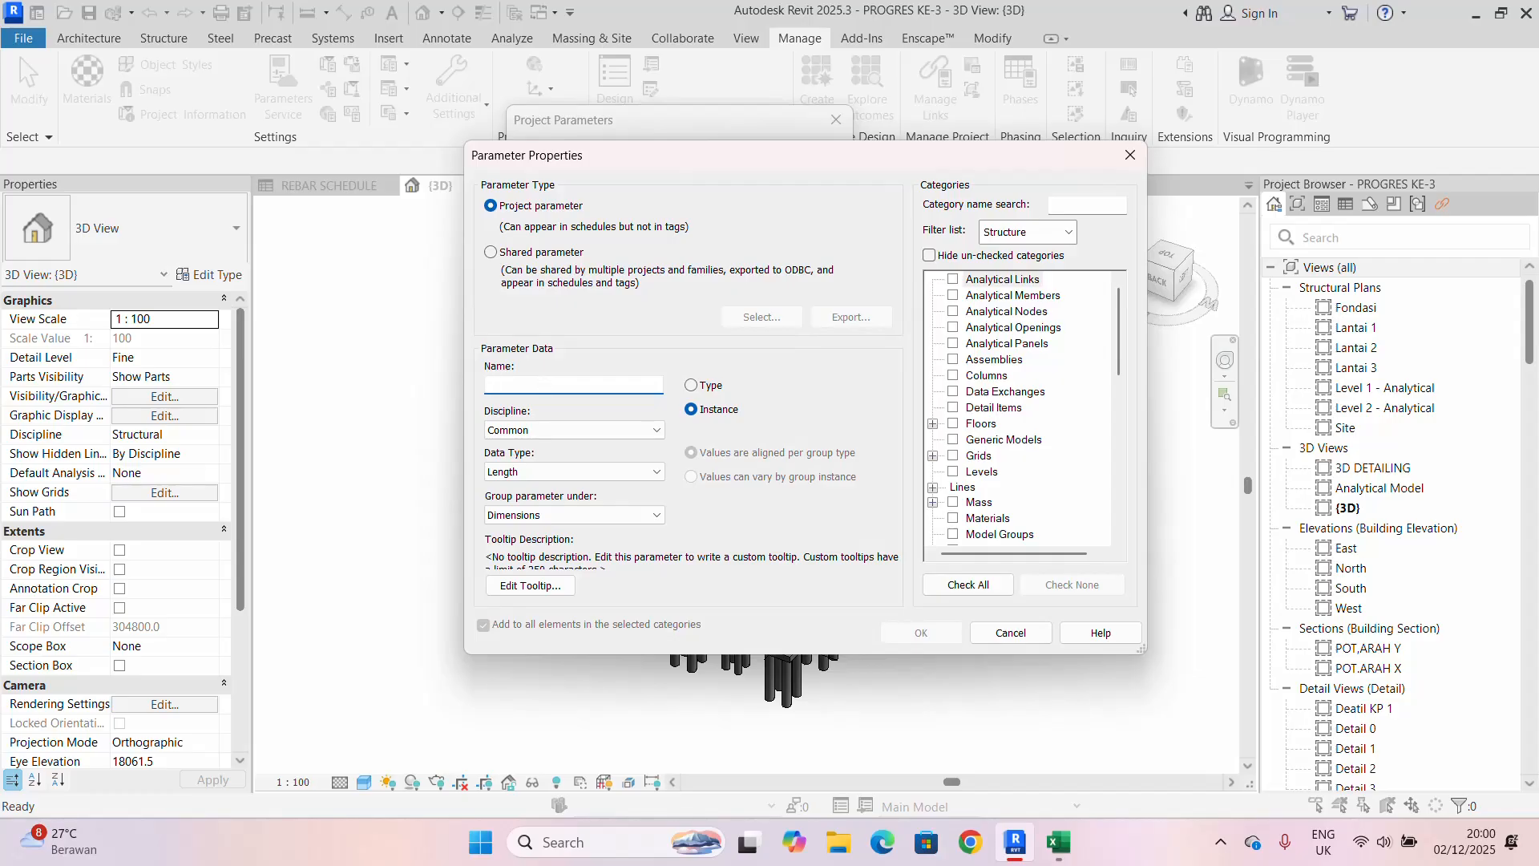
pyautogui.write('KELILING BEKISTING')
pyautogui.click(693, 385)
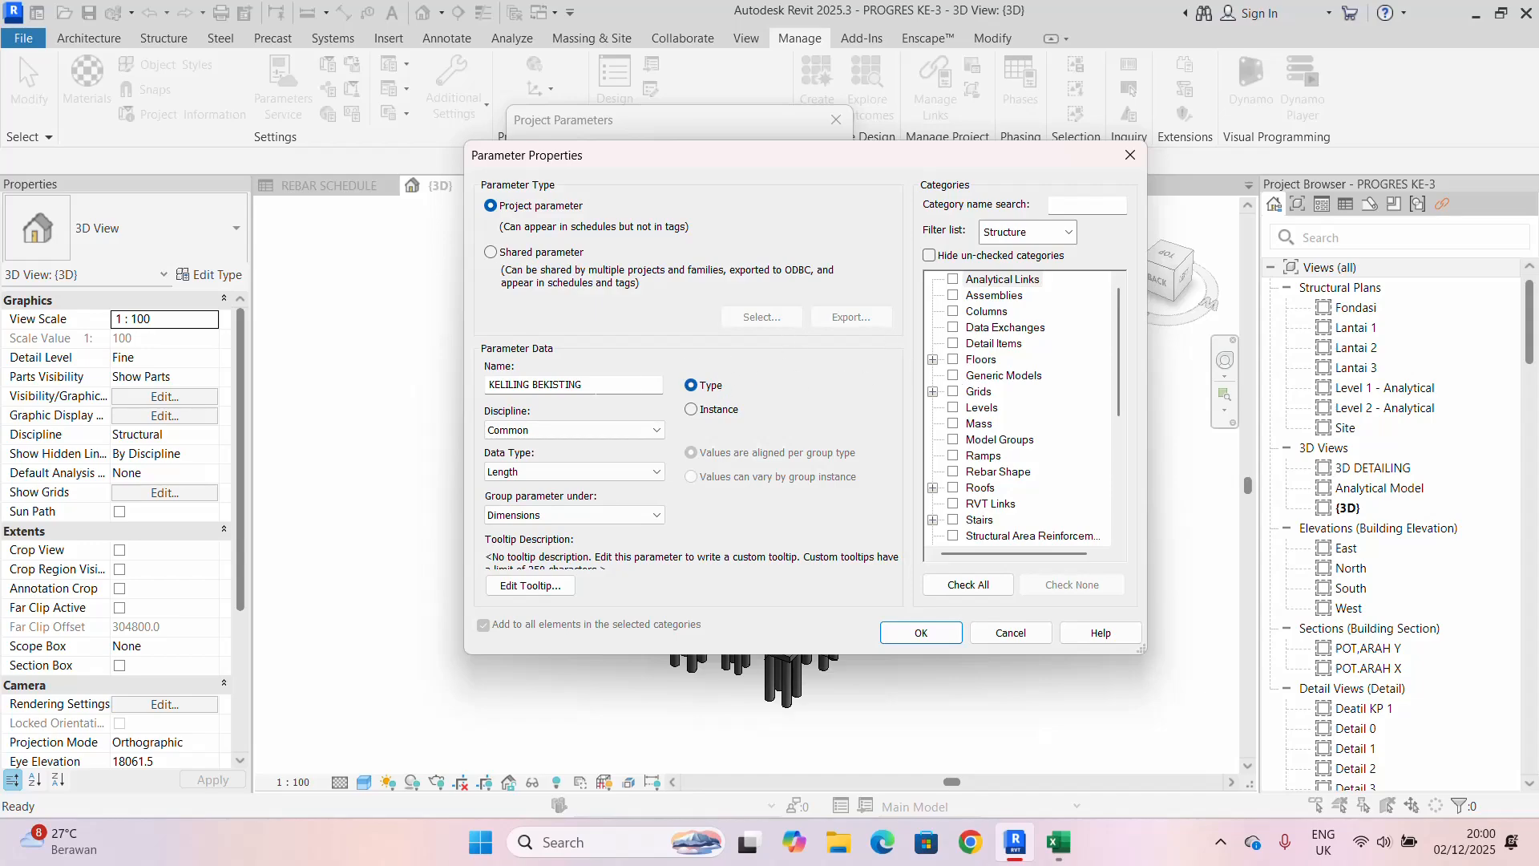
# - Assign the new parameter to the Floors, Structural Columns and Structural Framing categories and save it to the project
pyautogui.scroll(-1, 957, 367)
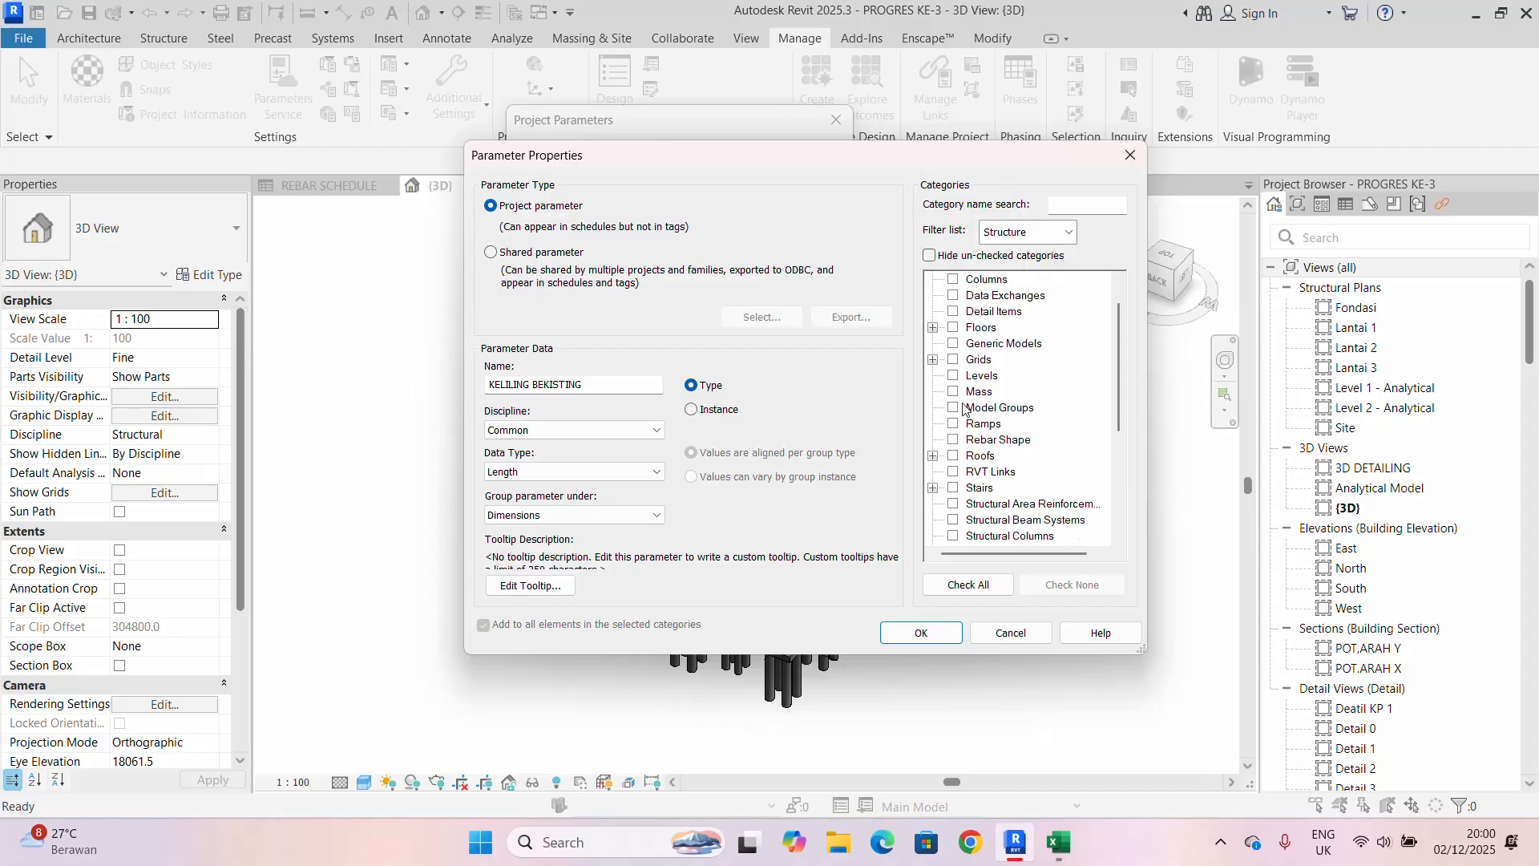
pyautogui.scroll(1, 957, 367)
pyautogui.click(955, 362)
pyautogui.scroll(-5, 977, 377)
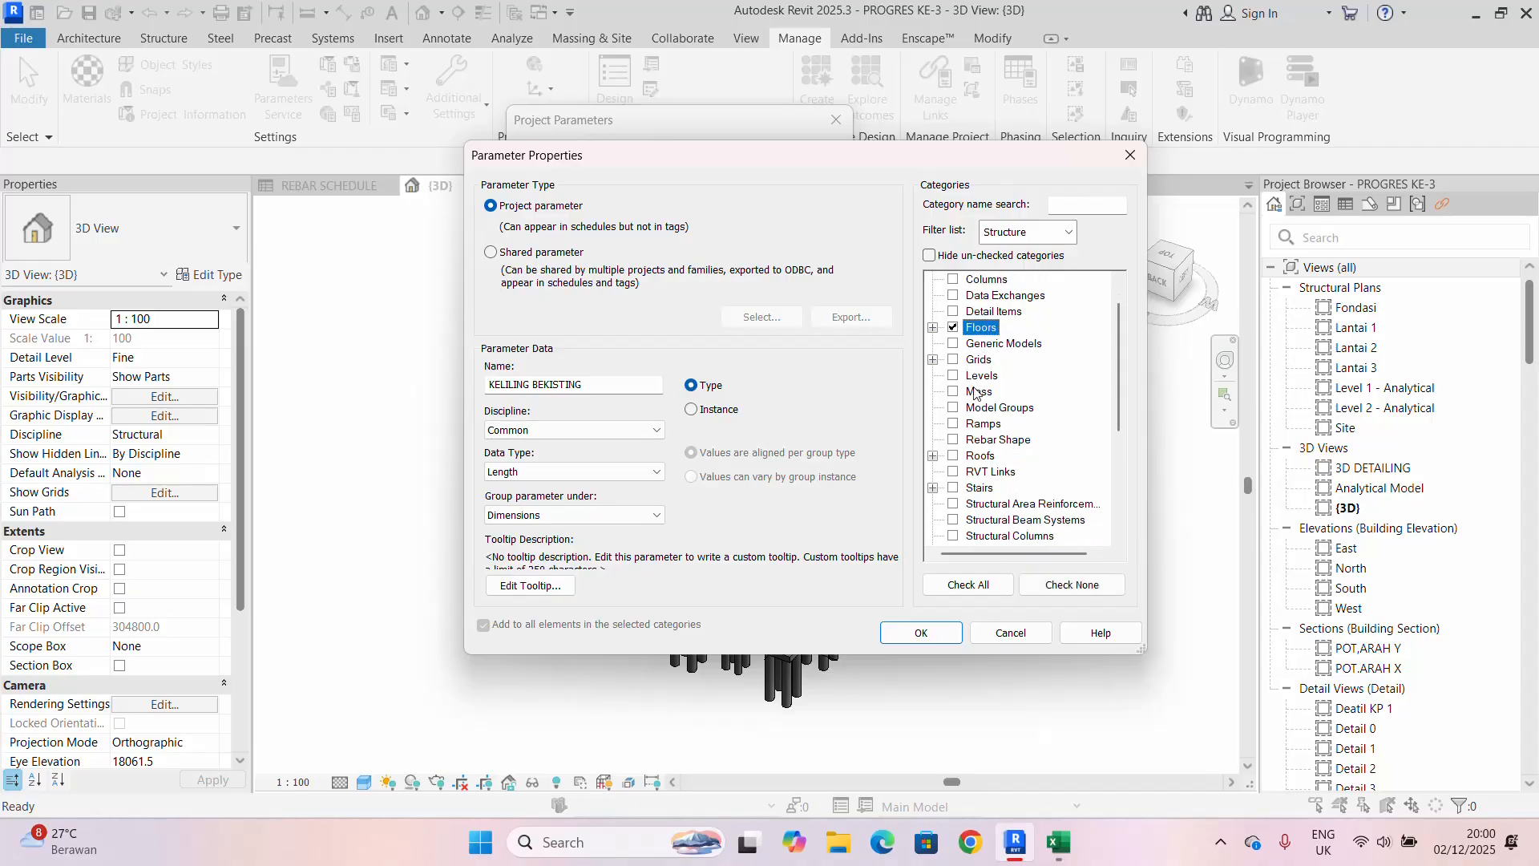
pyautogui.scroll(-2, 972, 396)
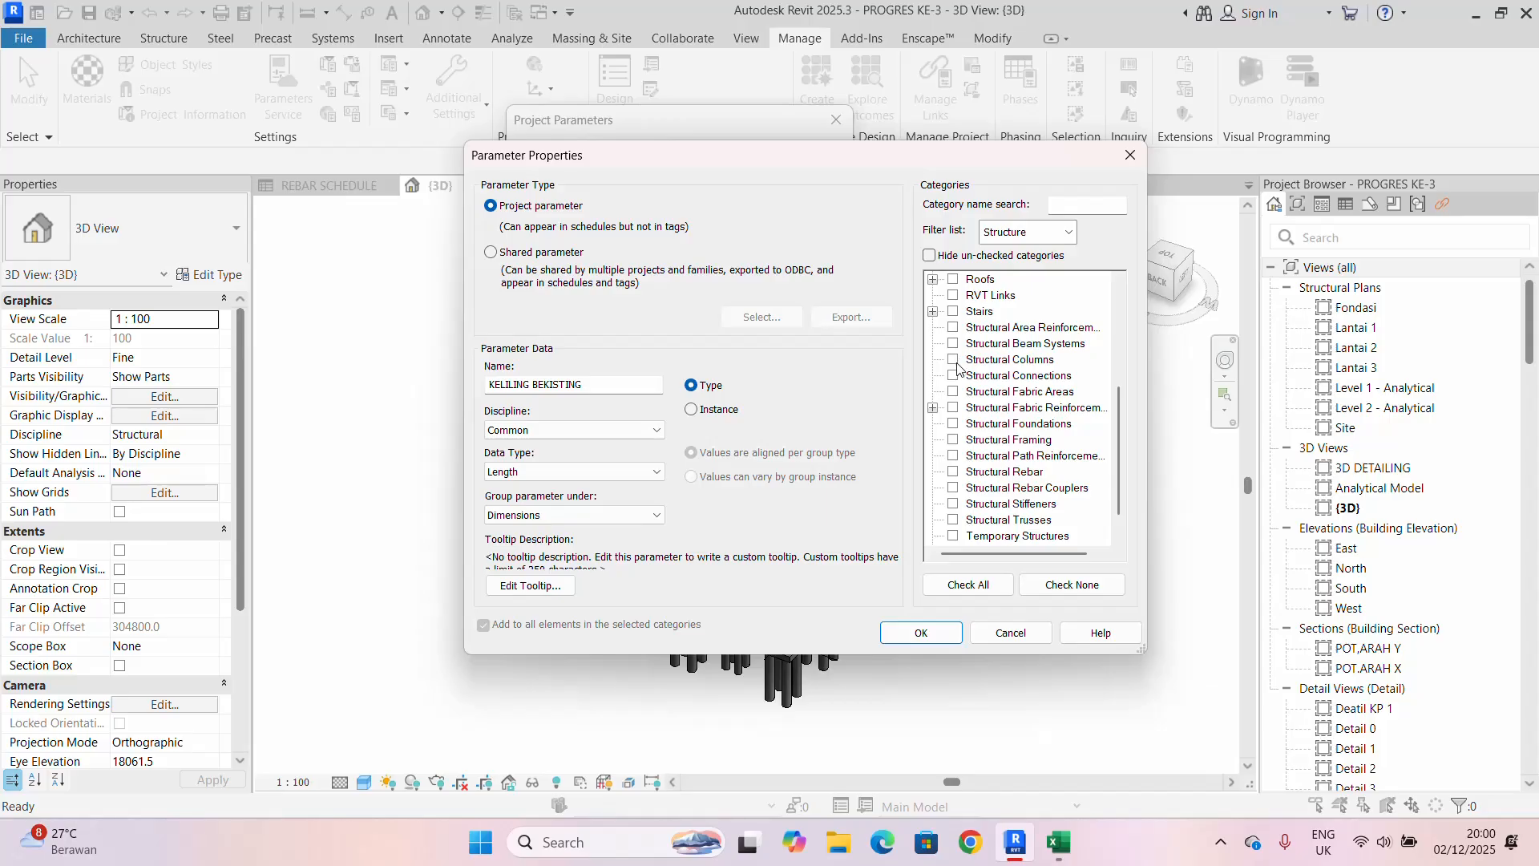
pyautogui.click(954, 361)
pyautogui.scroll(-1, 972, 397)
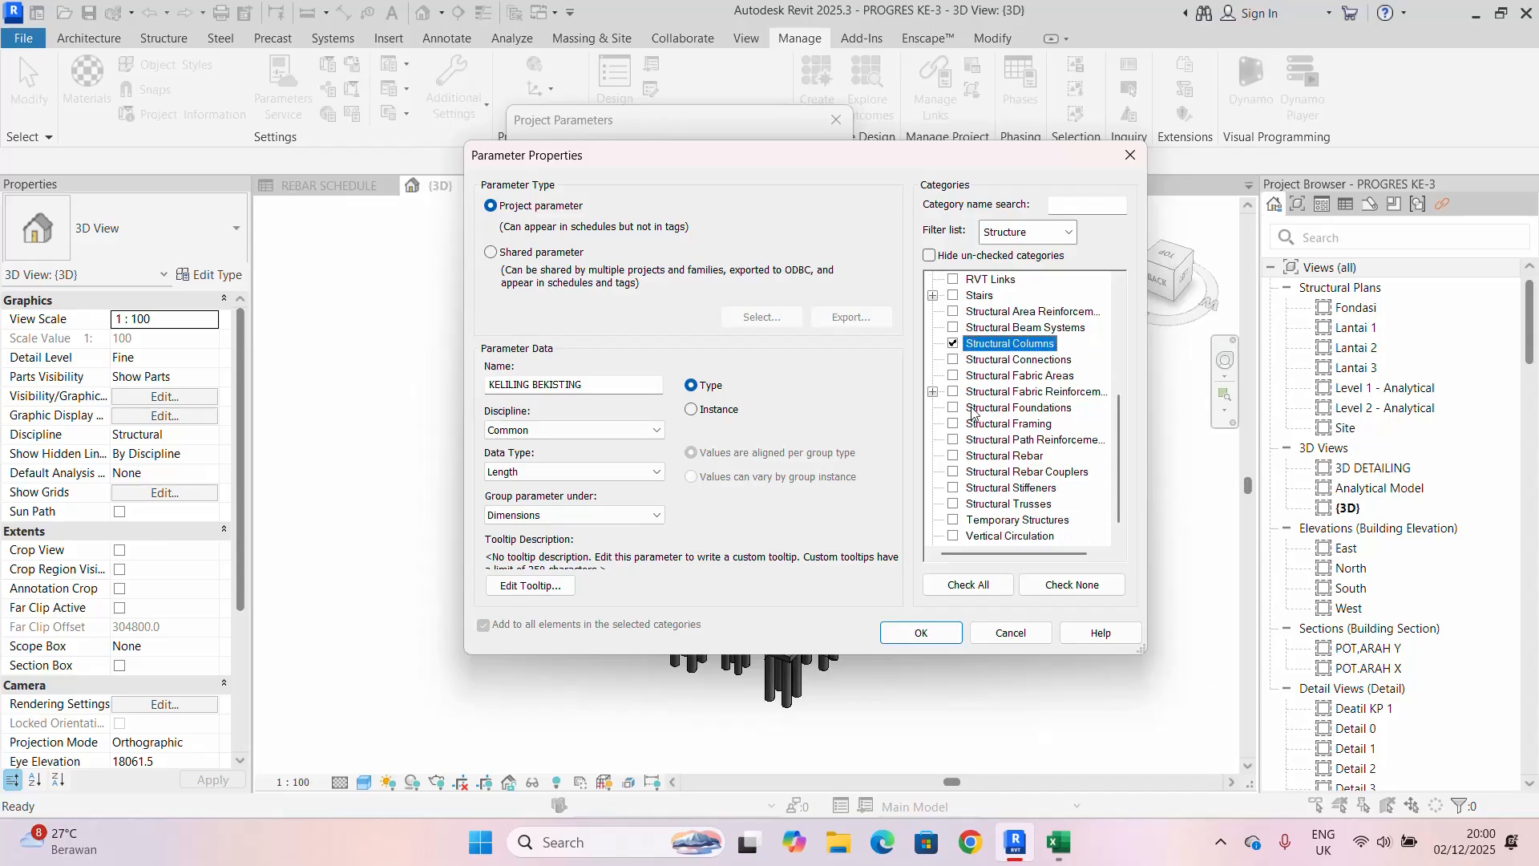
pyautogui.scroll(-1, 972, 427)
pyautogui.click(955, 408)
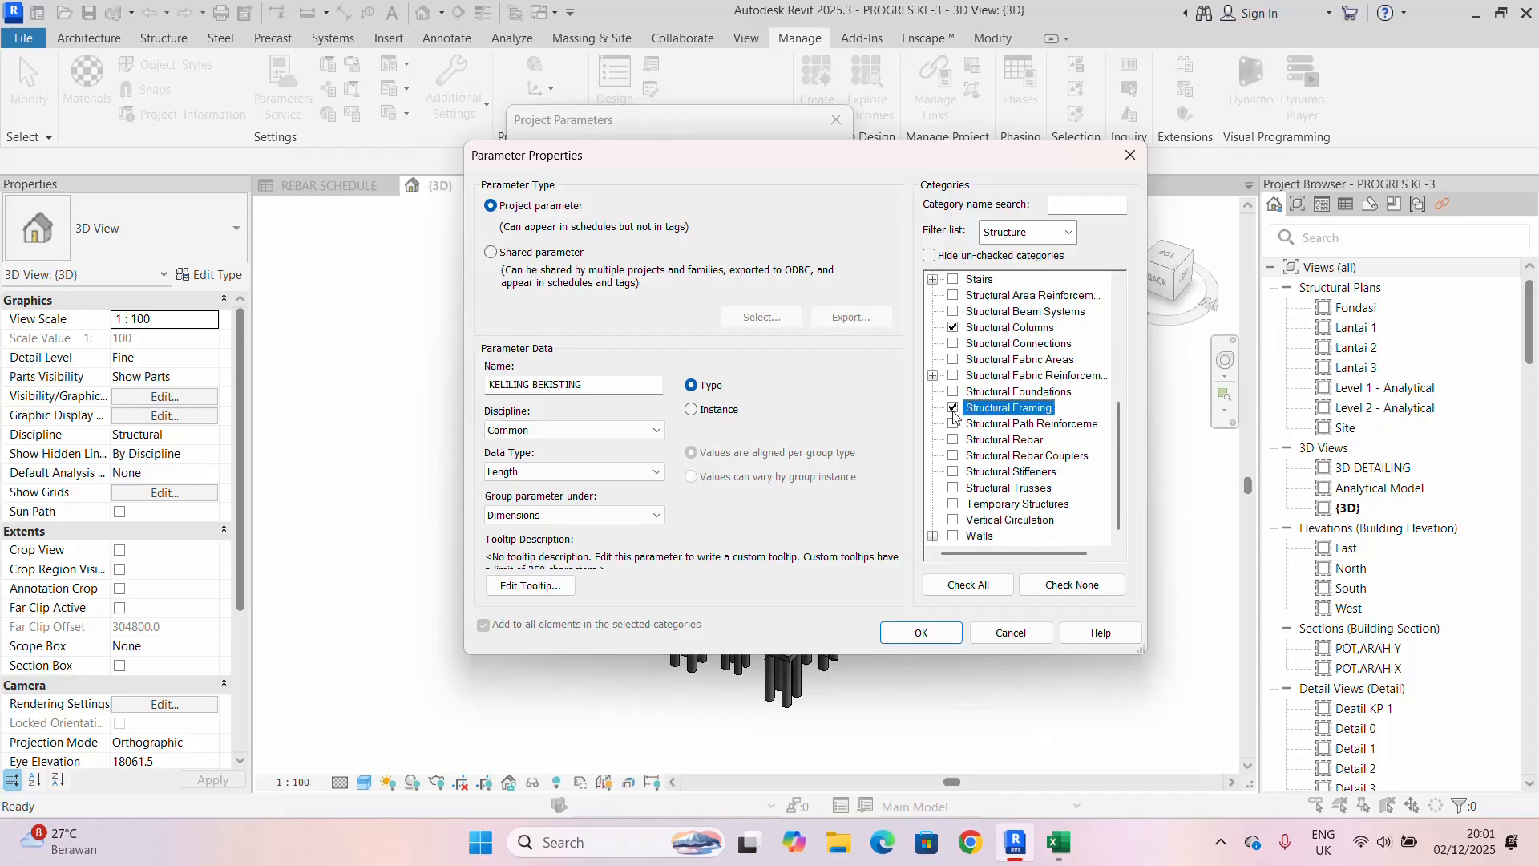
pyautogui.click(903, 636)
pyautogui.click(732, 476)
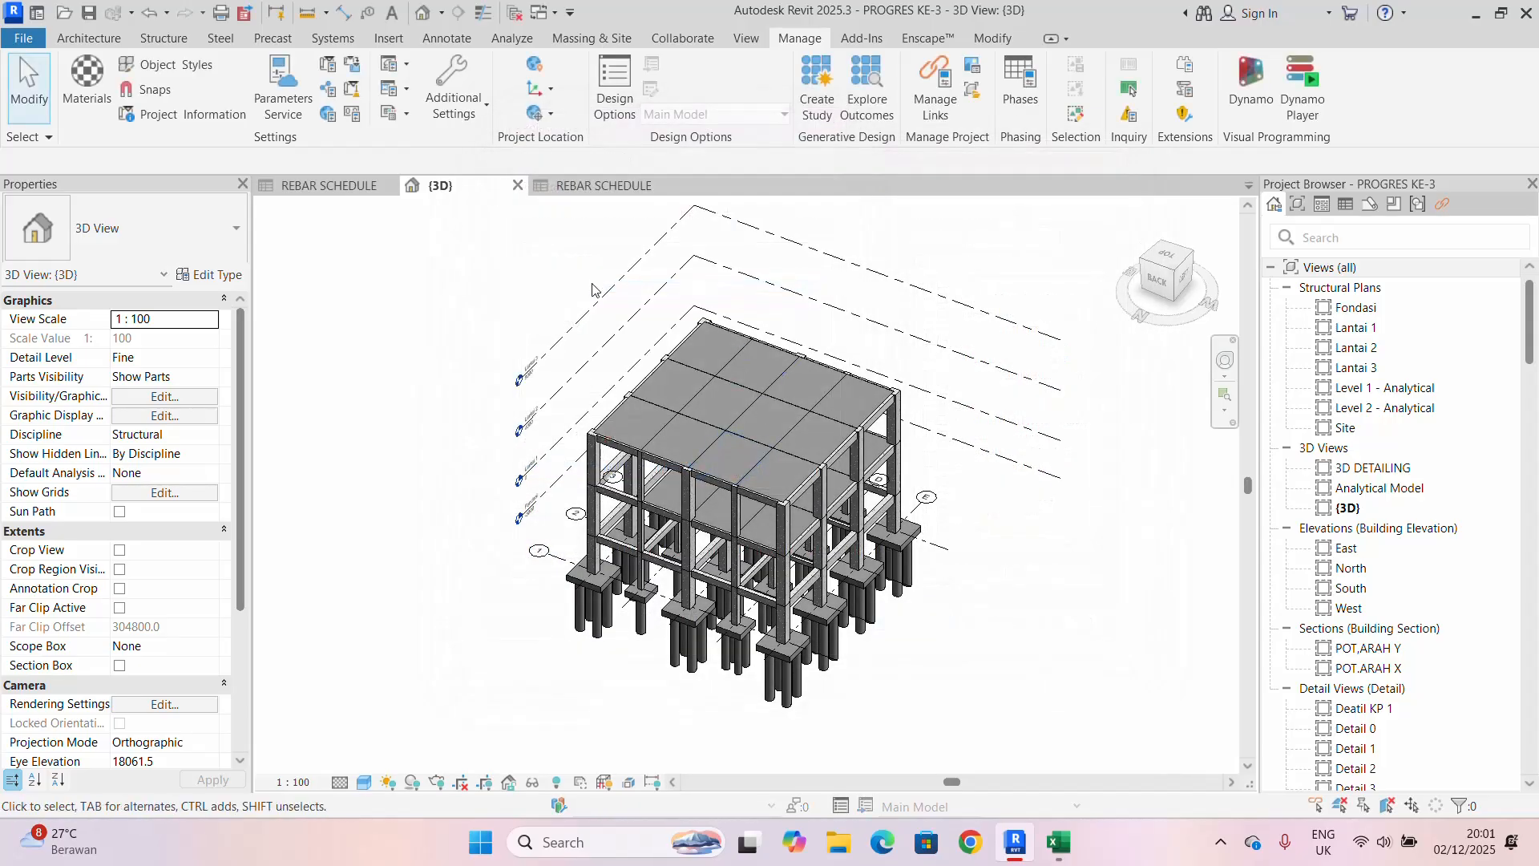
# - Set KELILING BEKISTING to 2400 in the type properties of the K1 600 x 600 mm structural column type
pyautogui.moveTo(441, 263); pyautogui.dragTo(409, 283, button='middle')
pyautogui.click(174, 40)
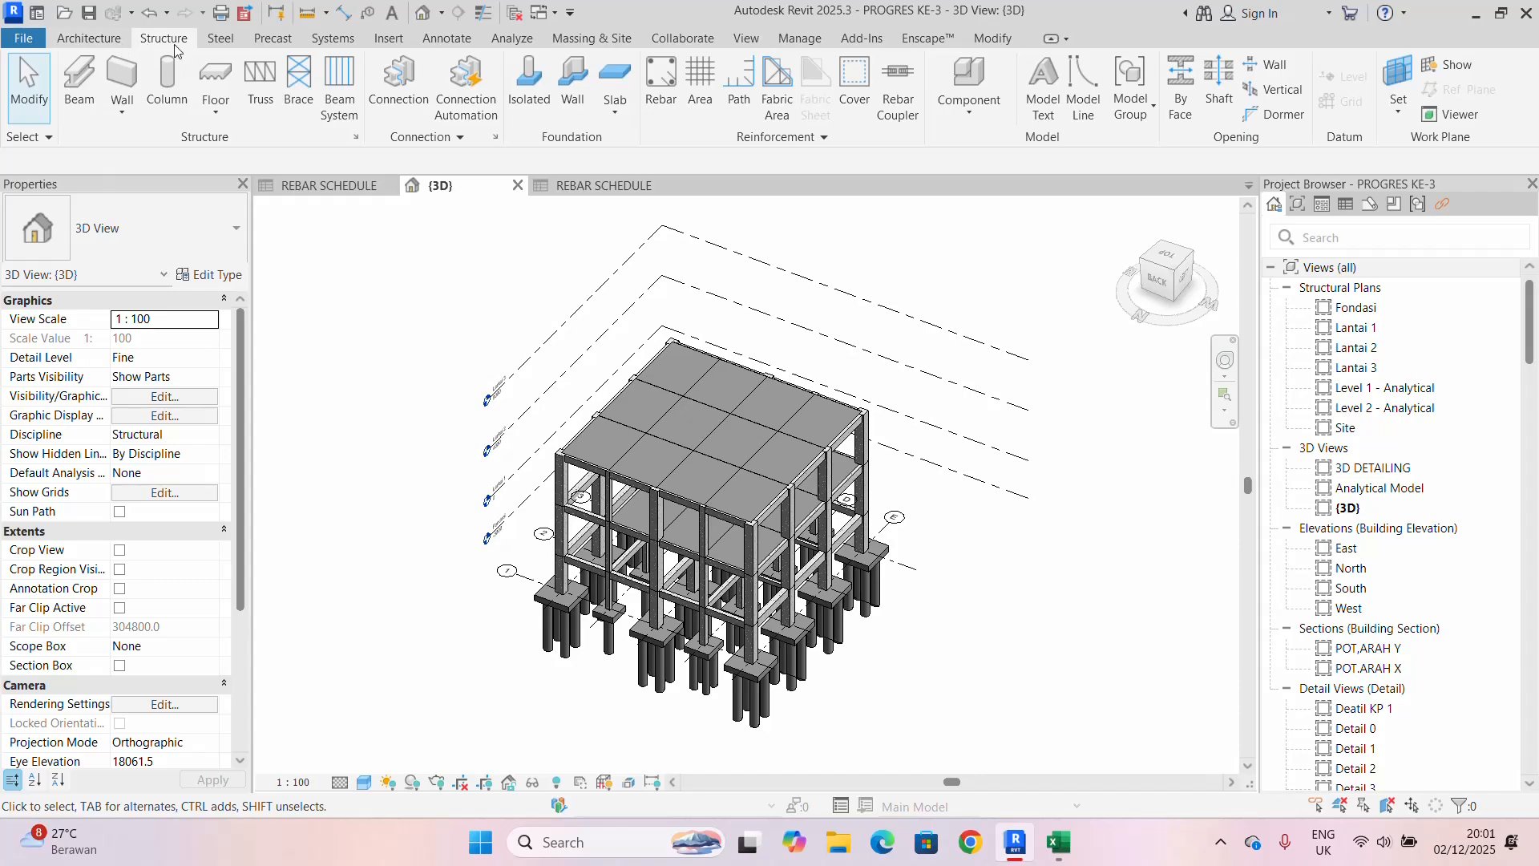
pyautogui.click(154, 83)
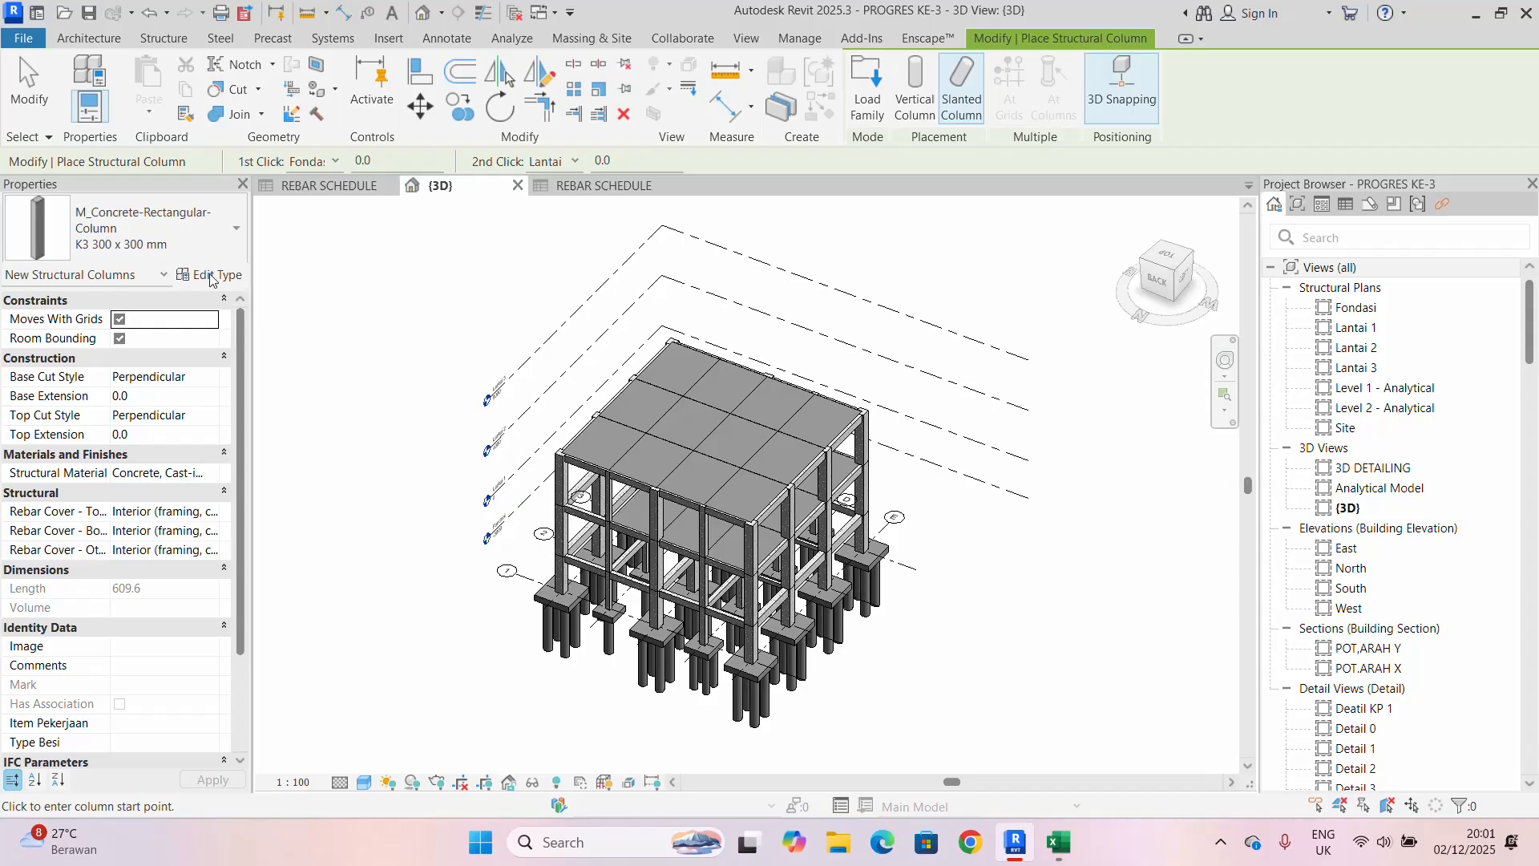
pyautogui.click(213, 276)
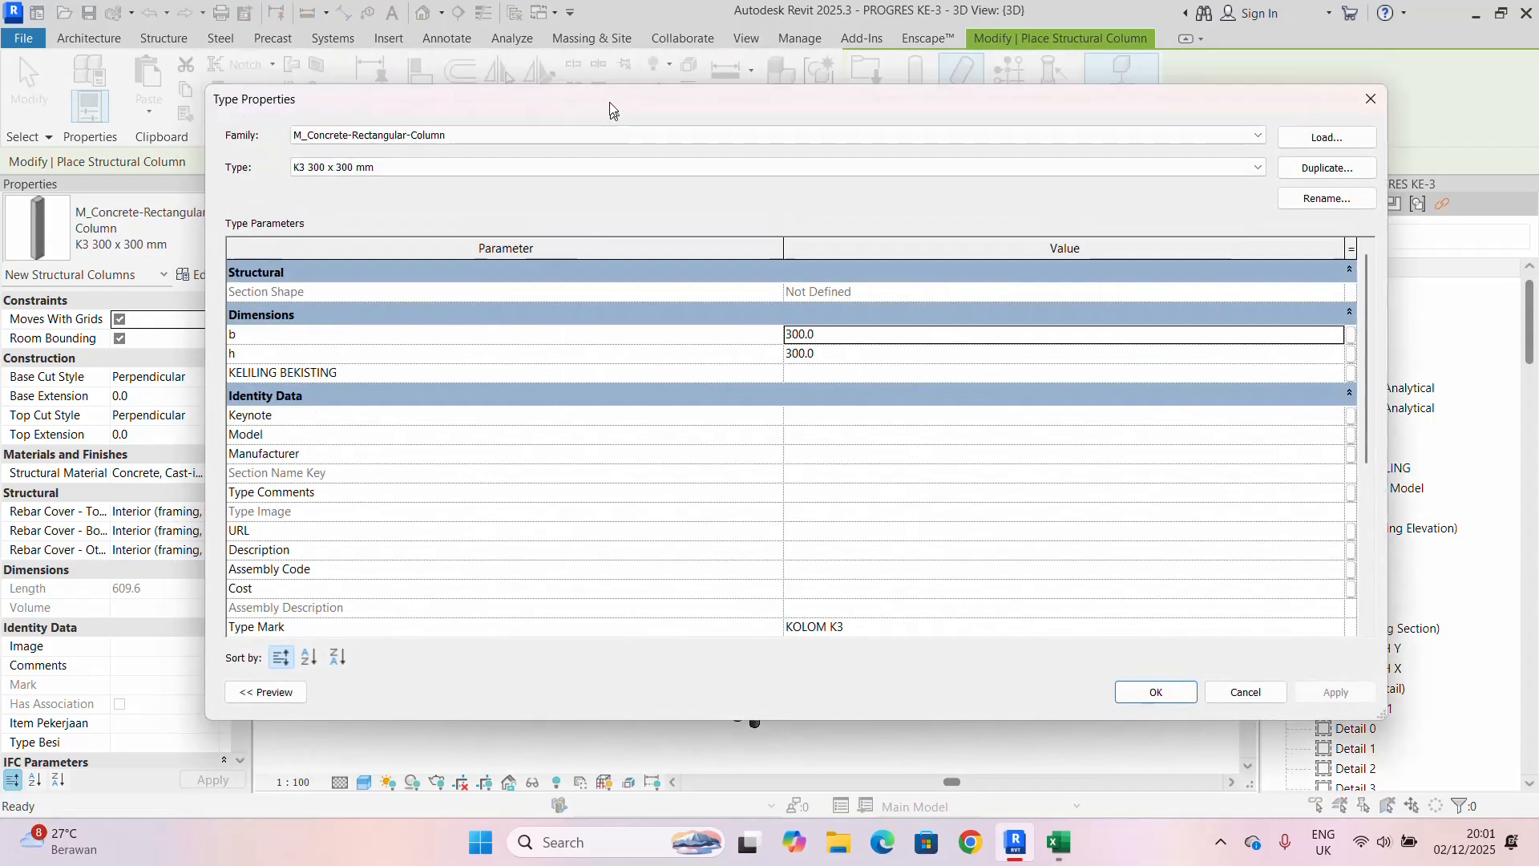
pyautogui.moveTo(609, 108); pyautogui.dragTo(631, 104)
pyautogui.click(507, 165)
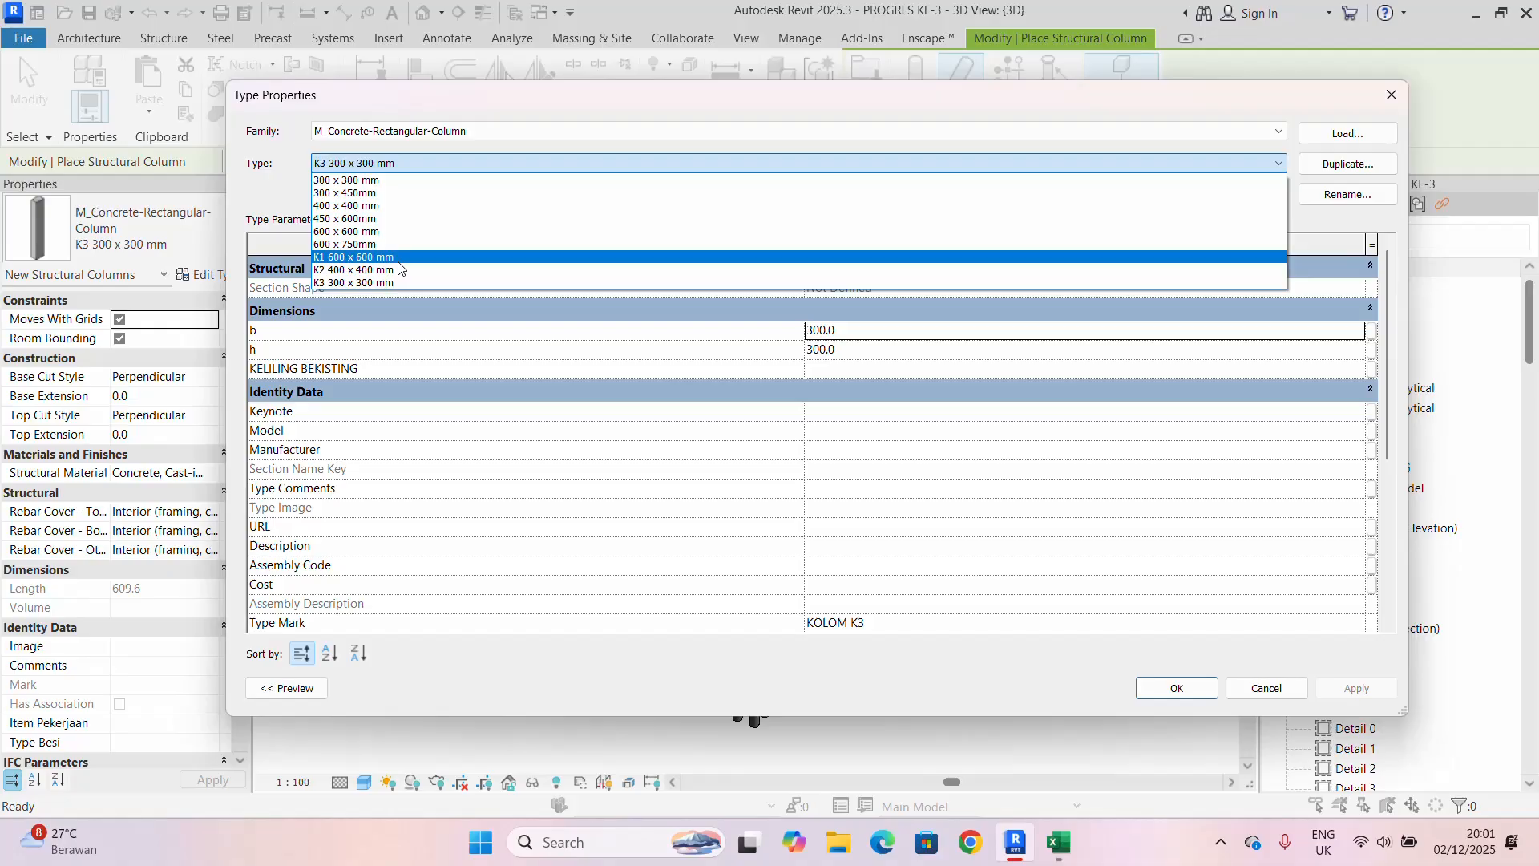
pyautogui.click(340, 257)
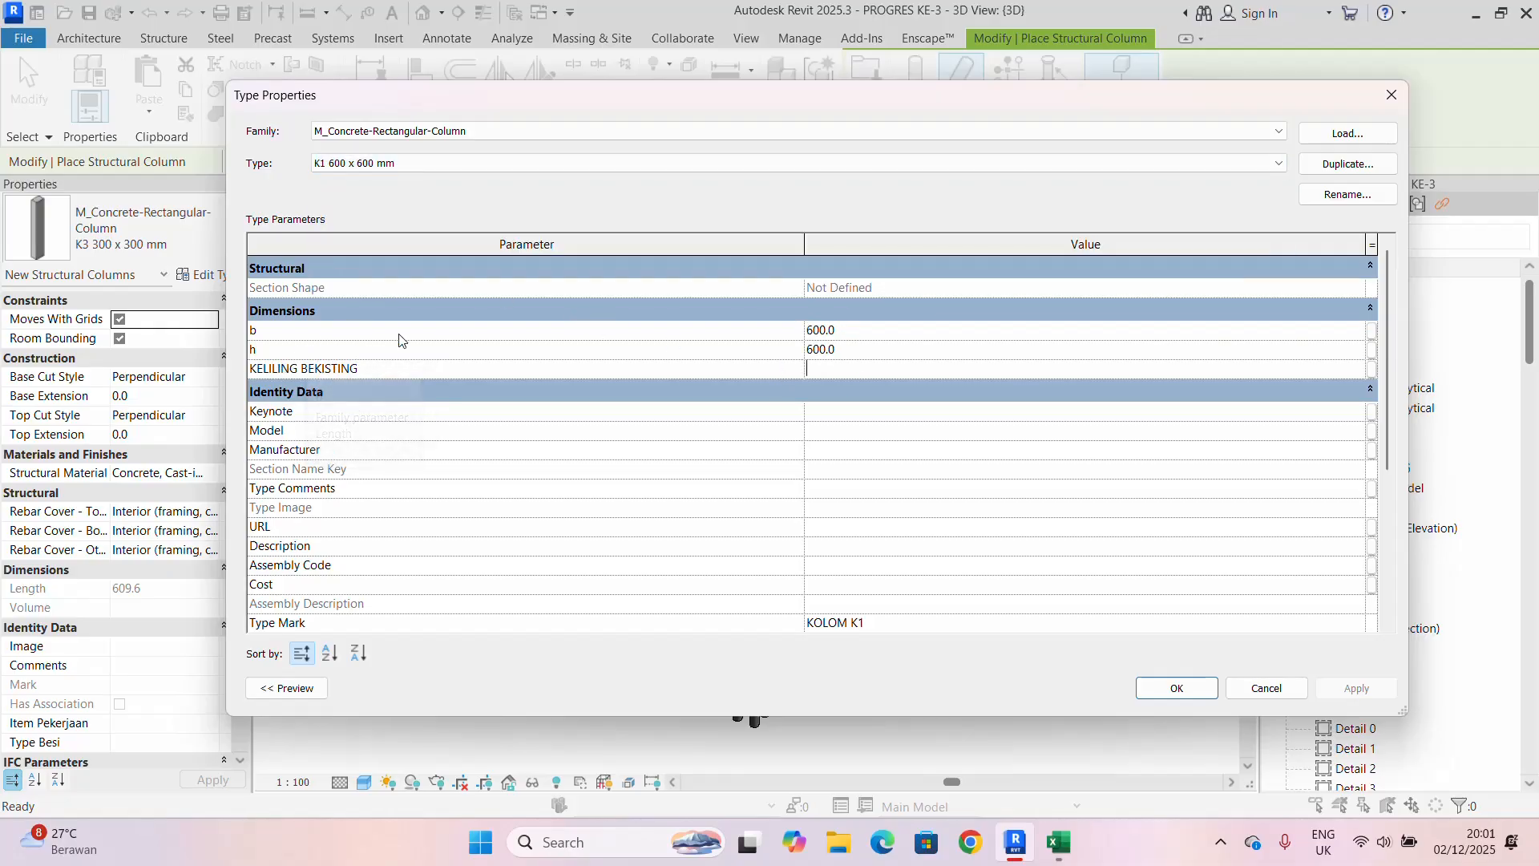
pyautogui.moveTo(717, 103); pyautogui.dragTo(666, 90)
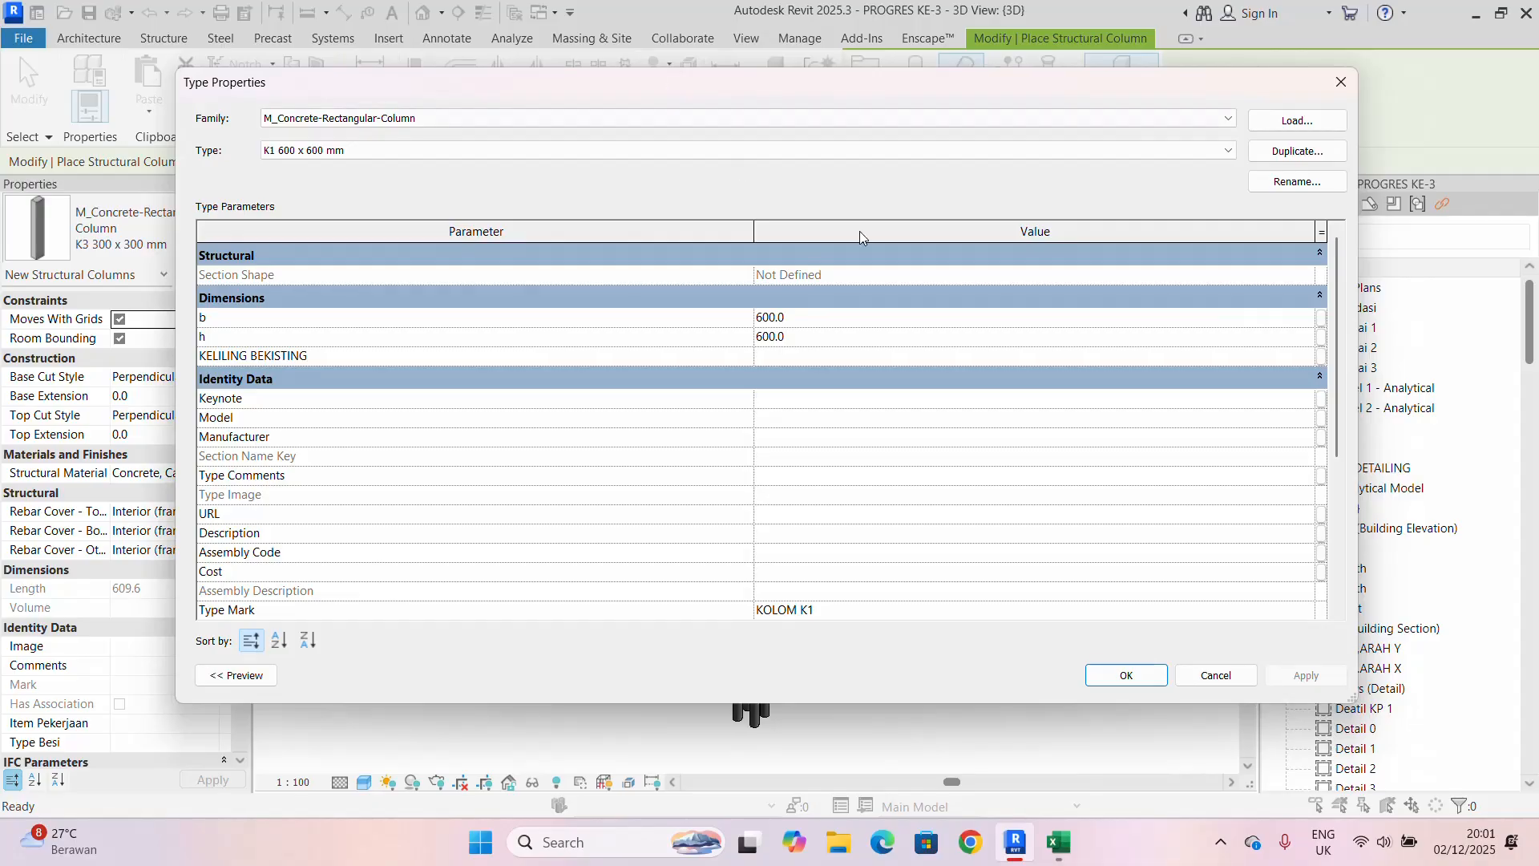
pyautogui.click(757, 355)
pyautogui.click(1292, 675)
# - Change the Type Mark of the K1 600 x 600 mm column type to KOLOM 1
pyautogui.click(1199, 151)
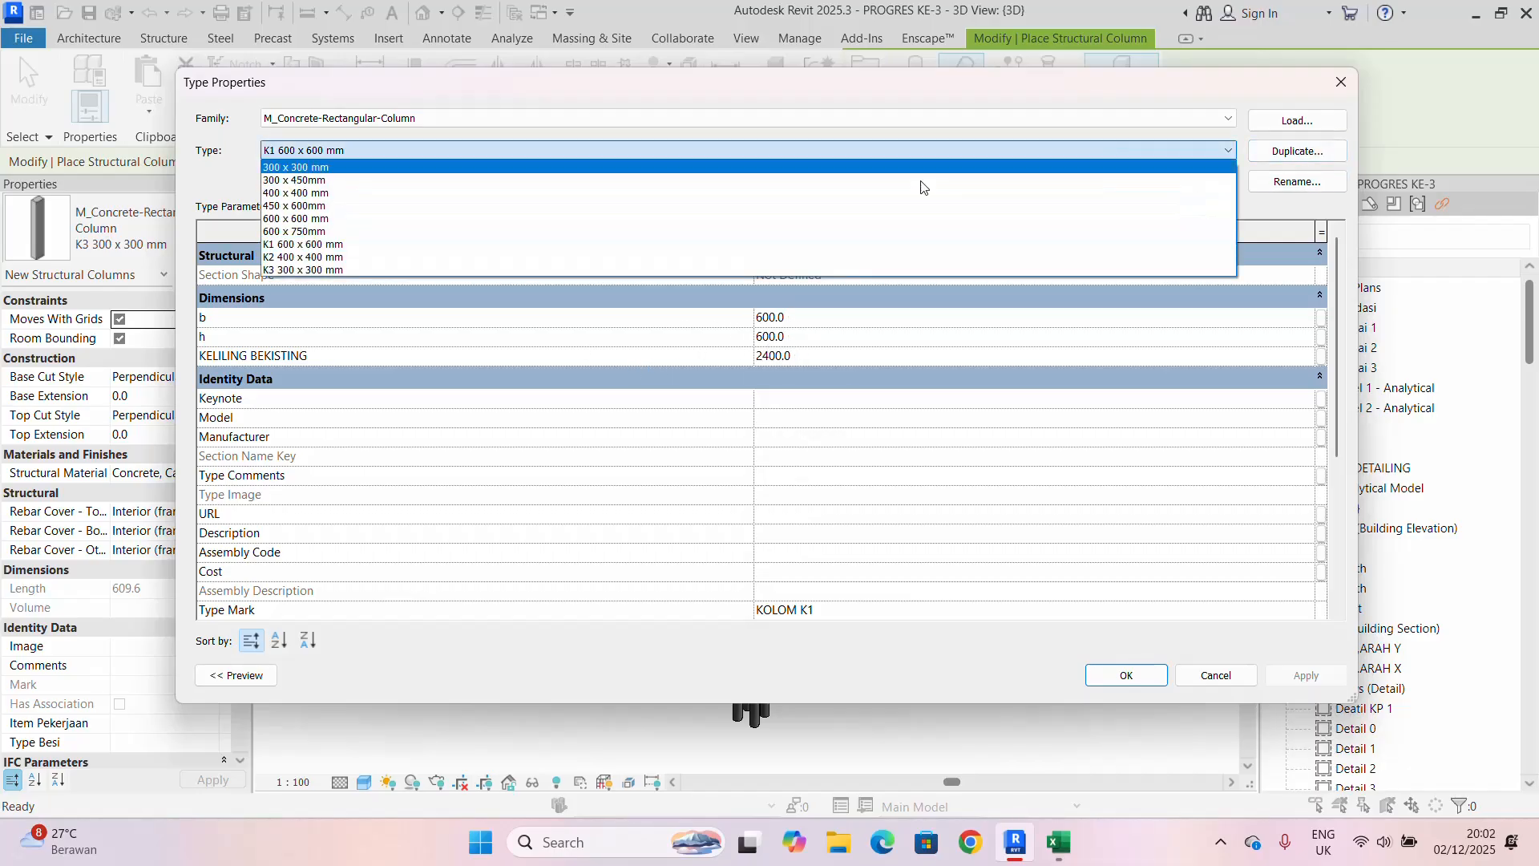
pyautogui.click(480, 258)
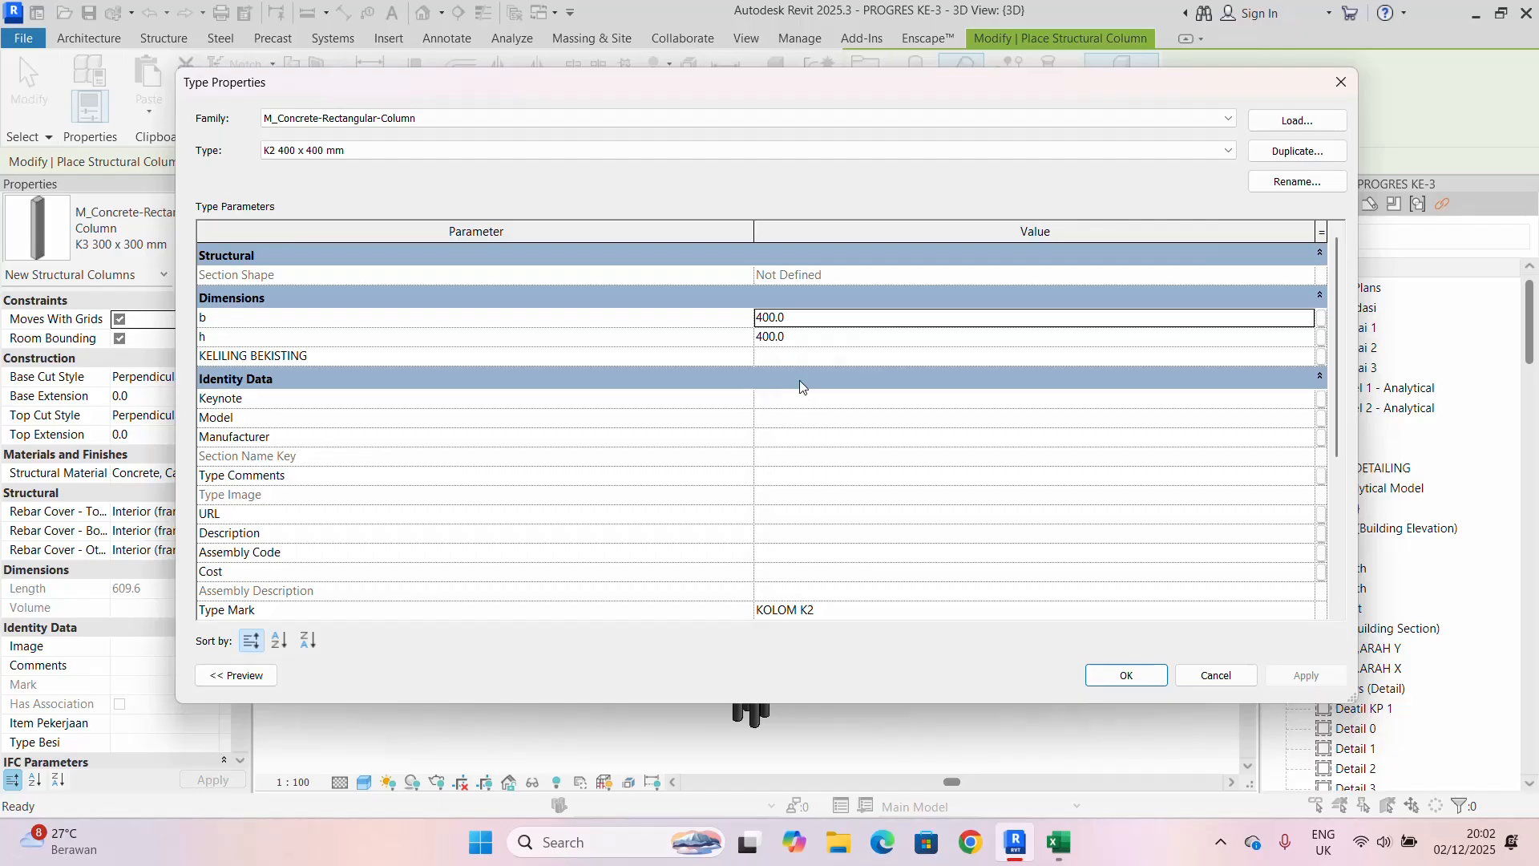
pyautogui.click(1170, 151)
pyautogui.click(397, 253)
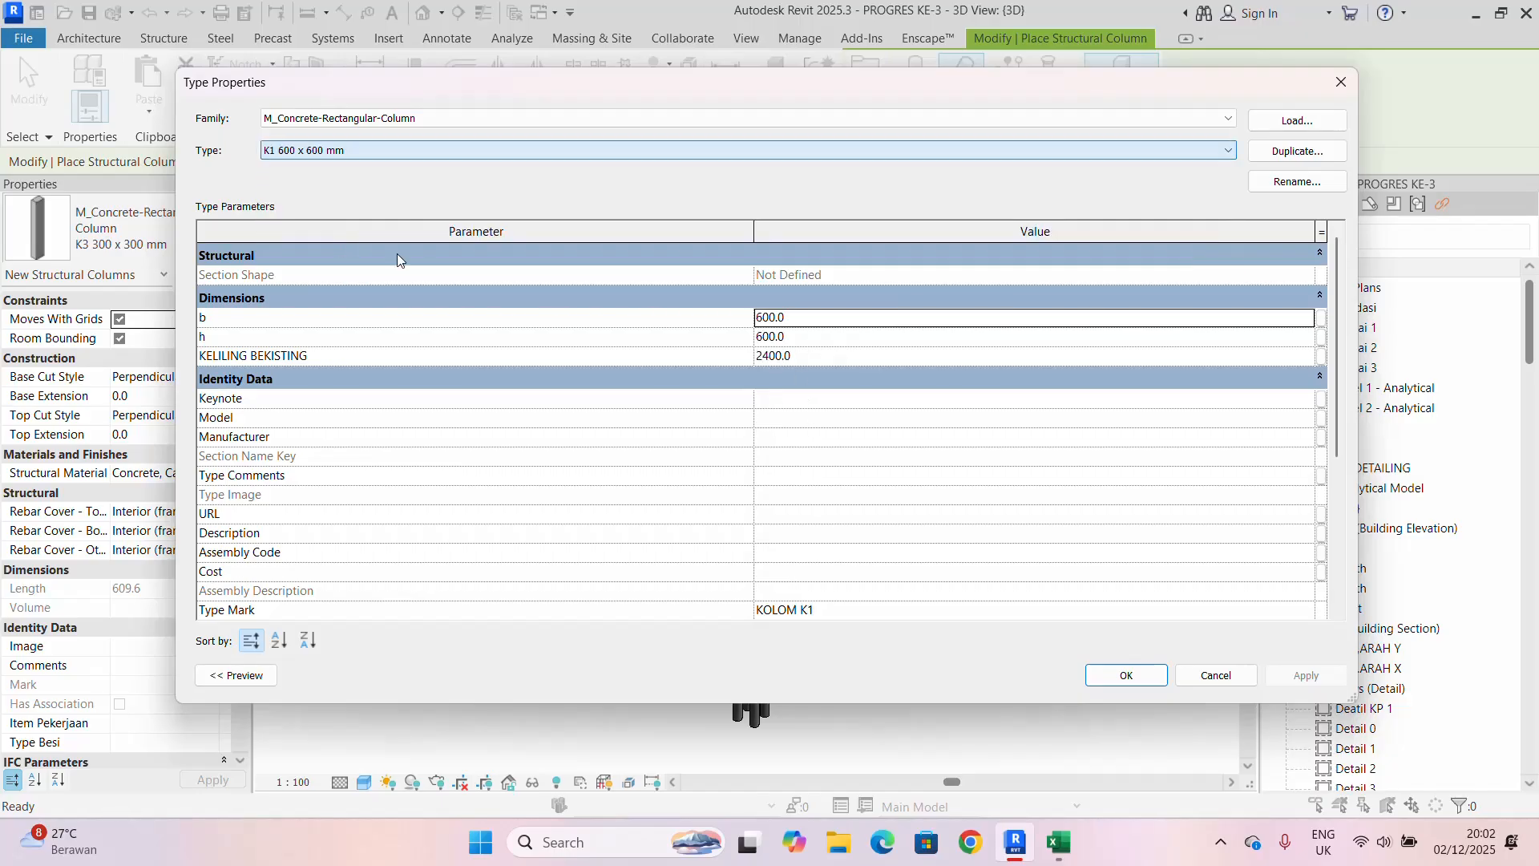
pyautogui.scroll(-3, 712, 501)
pyautogui.scroll(-1, 712, 500)
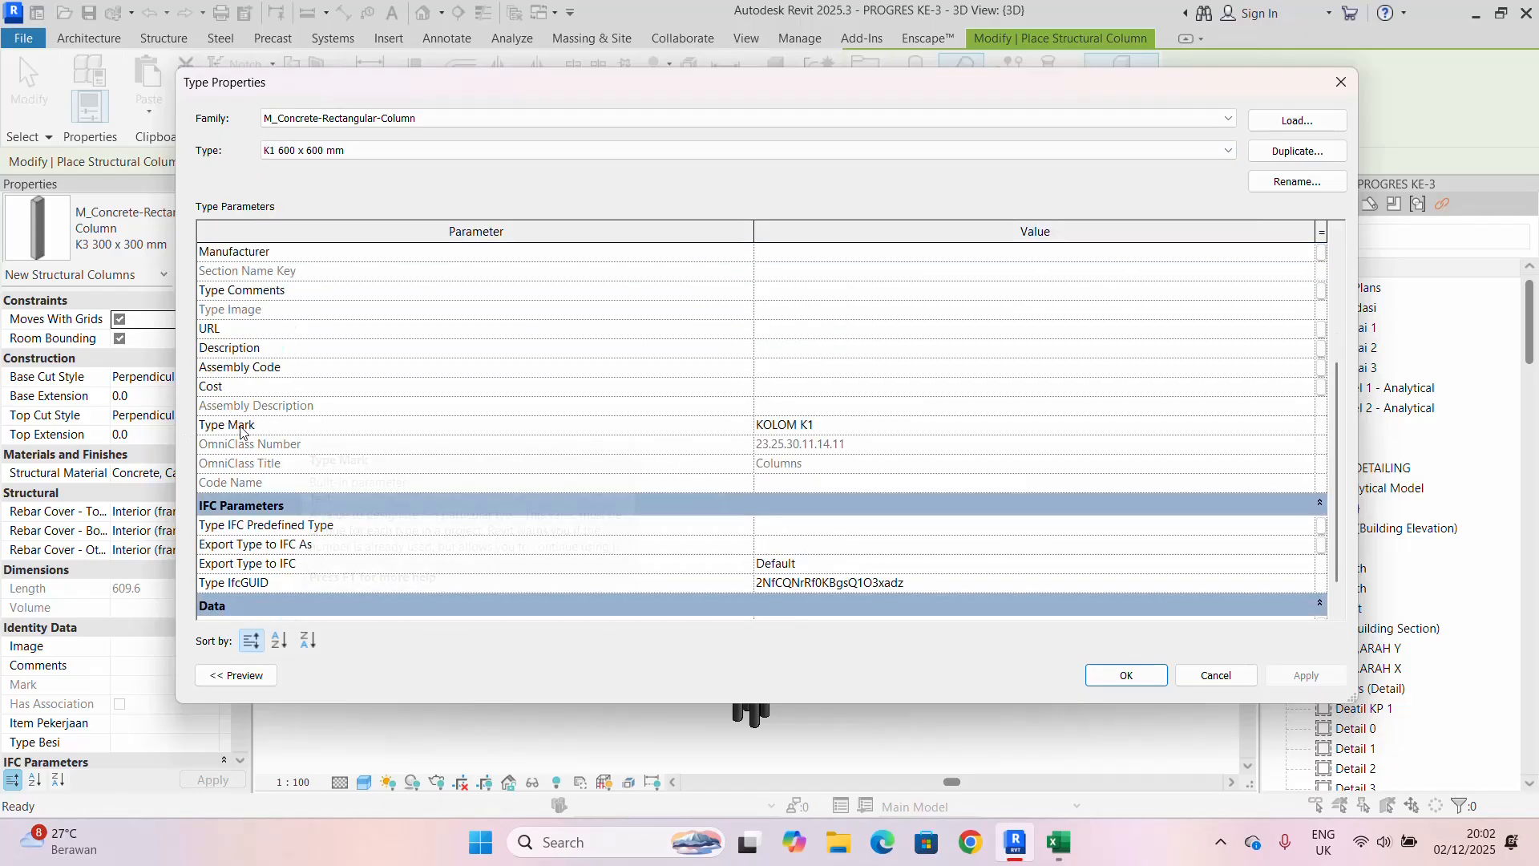
pyautogui.scroll(3, 267, 436)
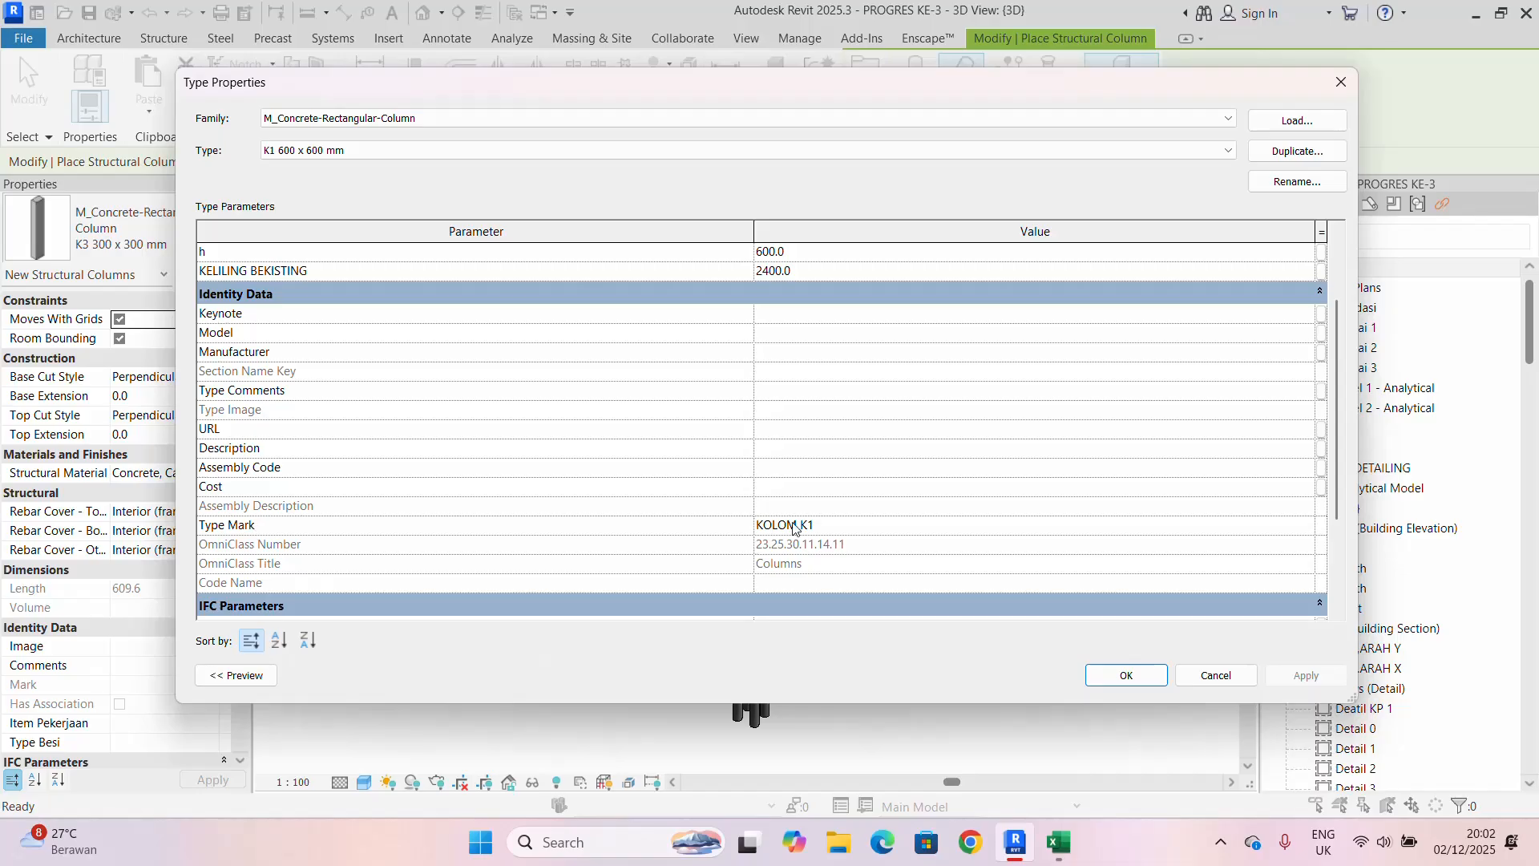
pyautogui.click(855, 526)
pyautogui.press('BackSpace')
pyautogui.write('KOLOM 1')
pyautogui.scroll(3, 790, 480)
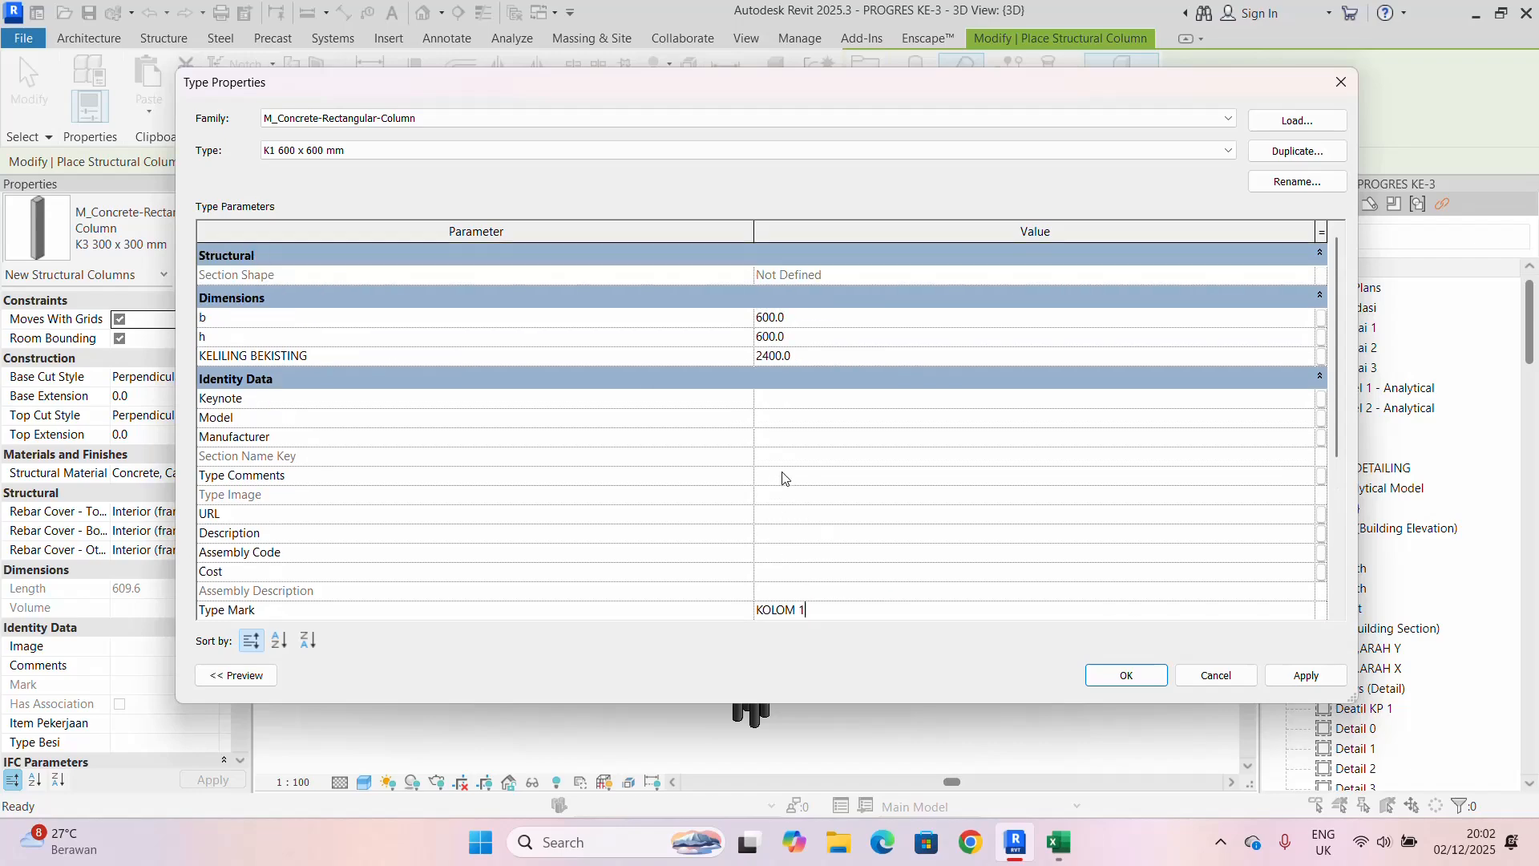
# - Review the K1 column's type parameters and restore its Type Mark to KOLOM K1
pyautogui.scroll(-5, 691, 411)
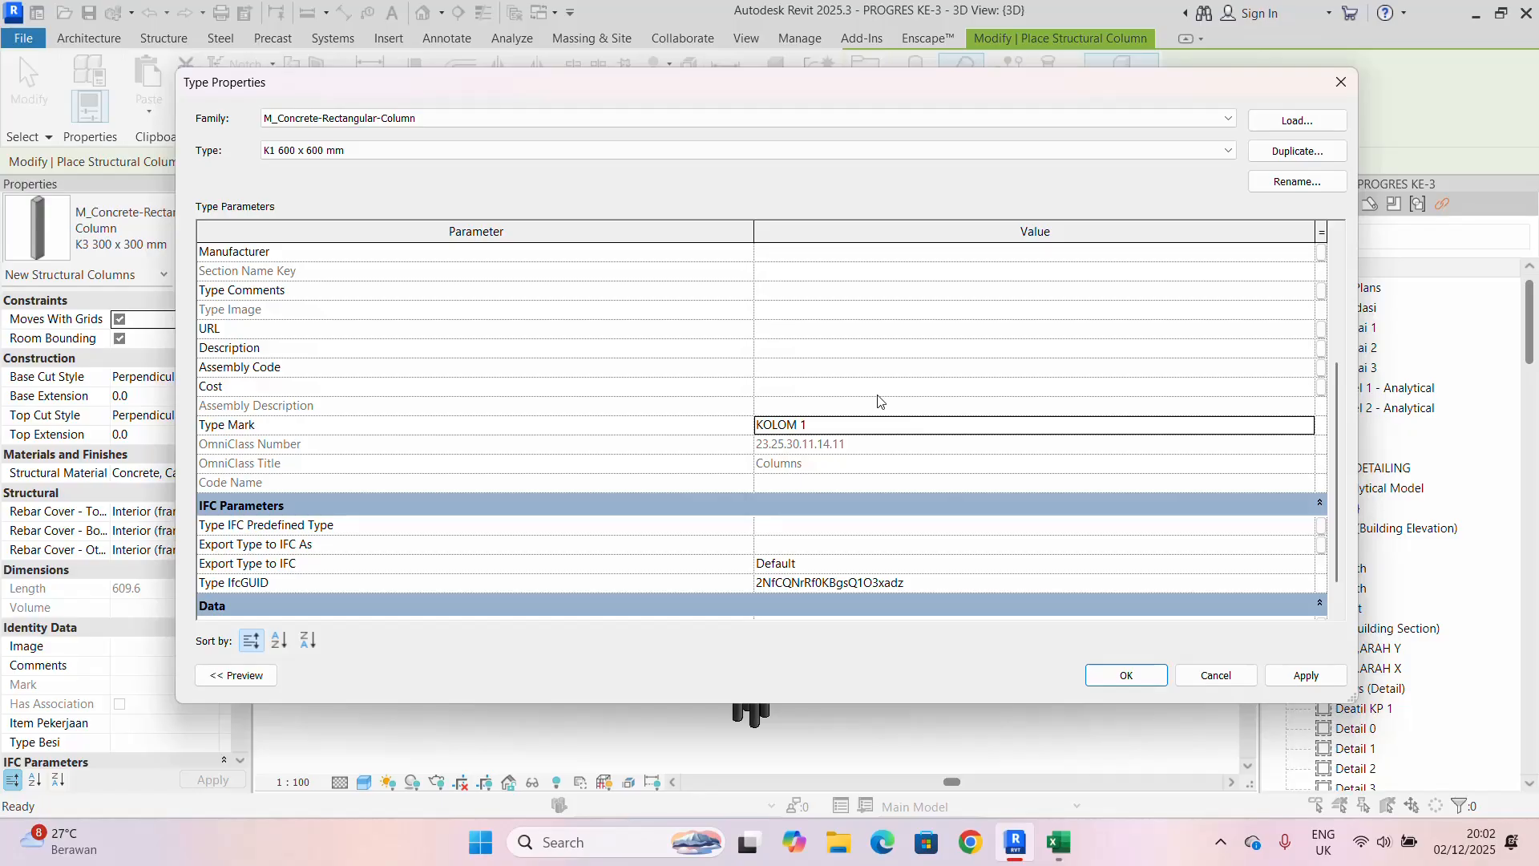
pyautogui.scroll(4, 867, 402)
pyautogui.scroll(-2, 866, 402)
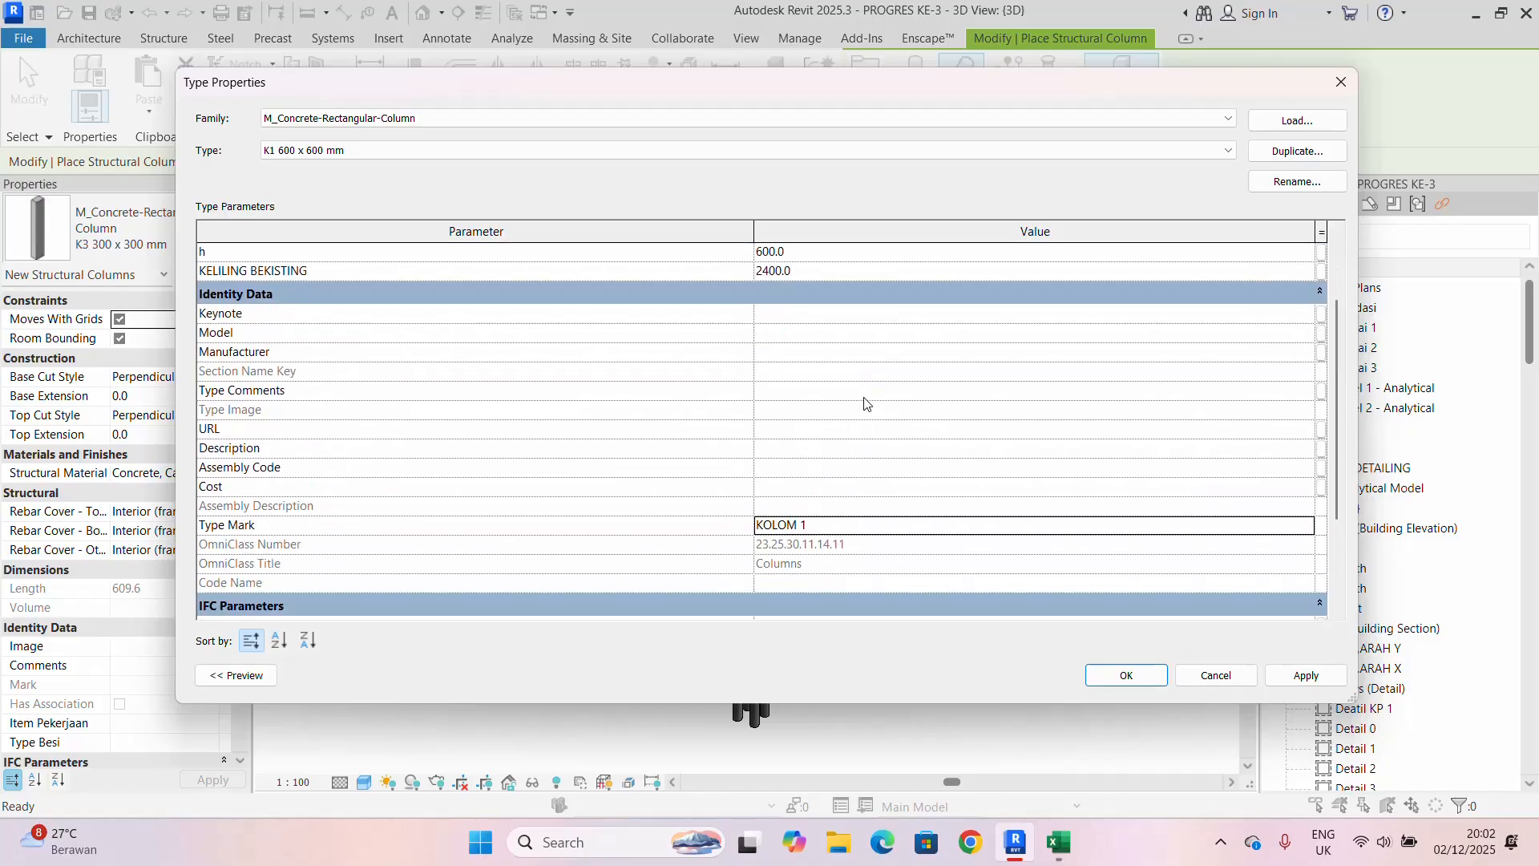
pyautogui.scroll(2, 864, 403)
pyautogui.scroll(-3, 837, 579)
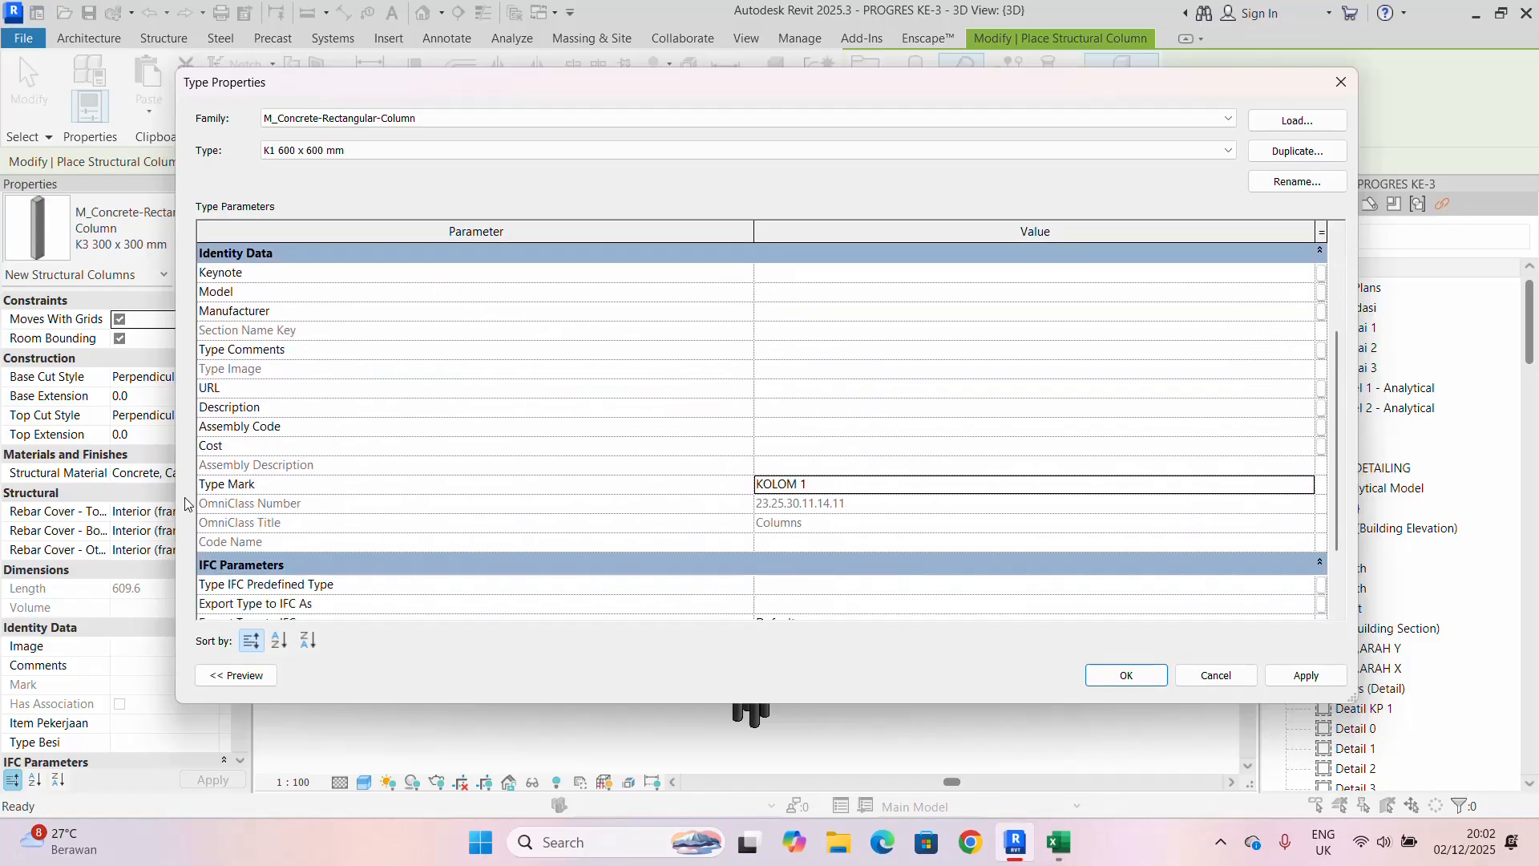
pyautogui.scroll(3, 830, 485)
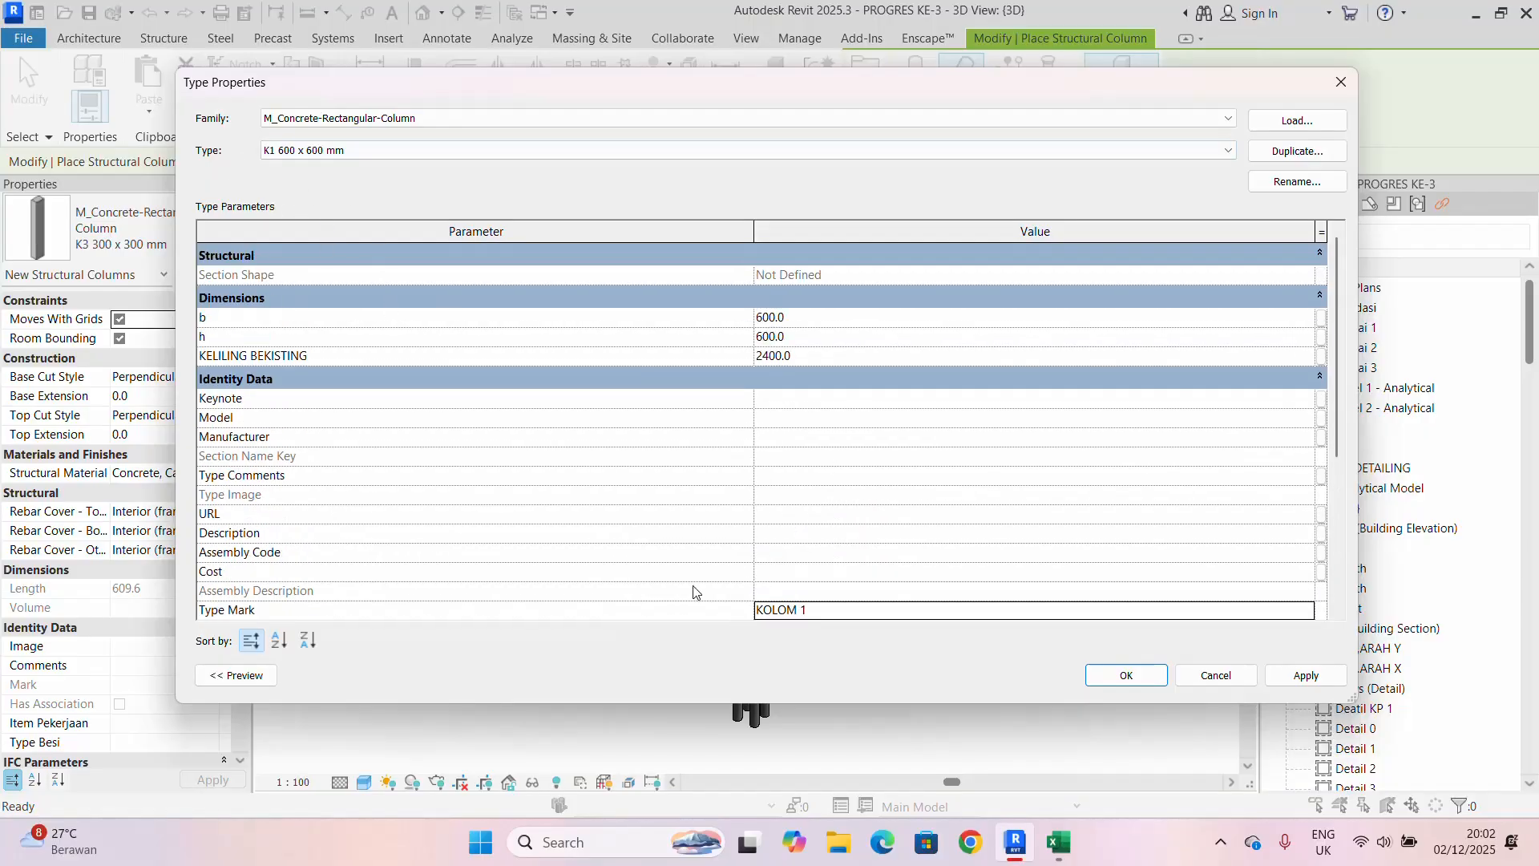
pyautogui.scroll(-2, 812, 603)
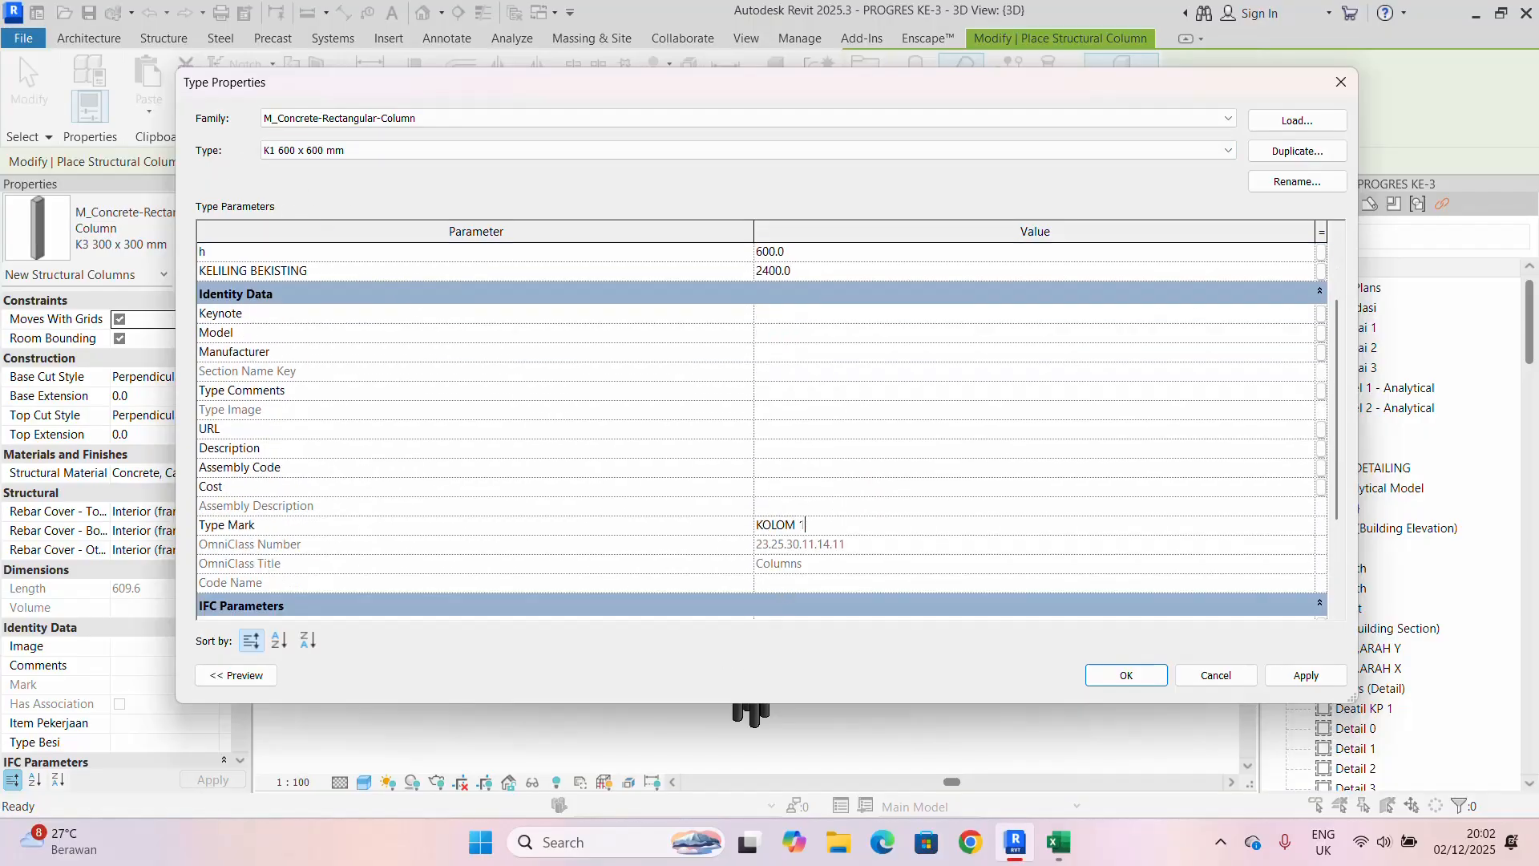
# - Set KELILING BEKISTING to =4*400 for the K2 400 x 400 mm column type, apply it and check its Type Mark
pyautogui.click(1185, 150)
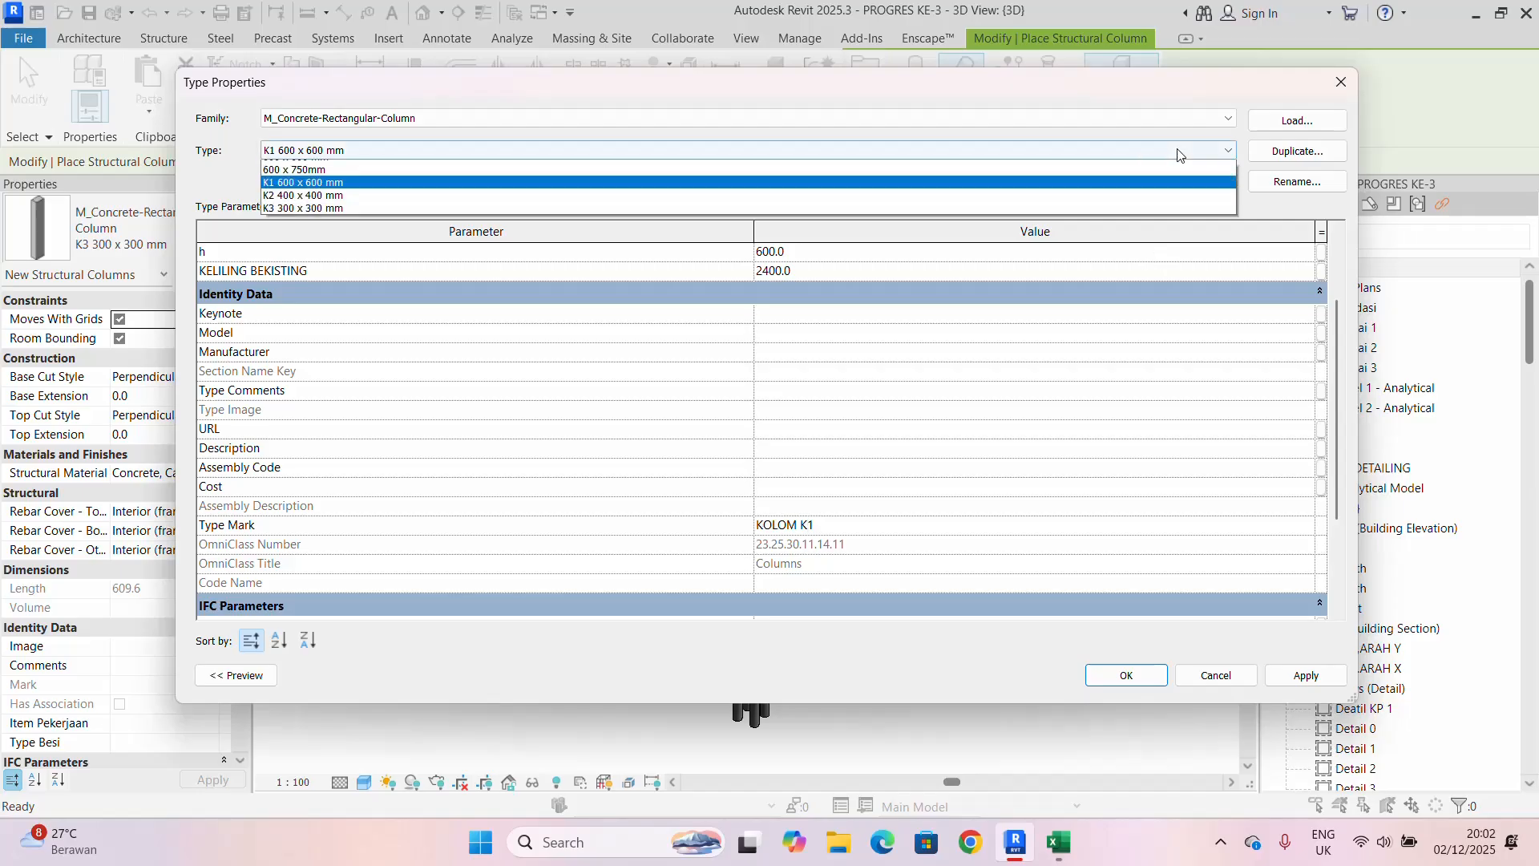
pyautogui.click(554, 256)
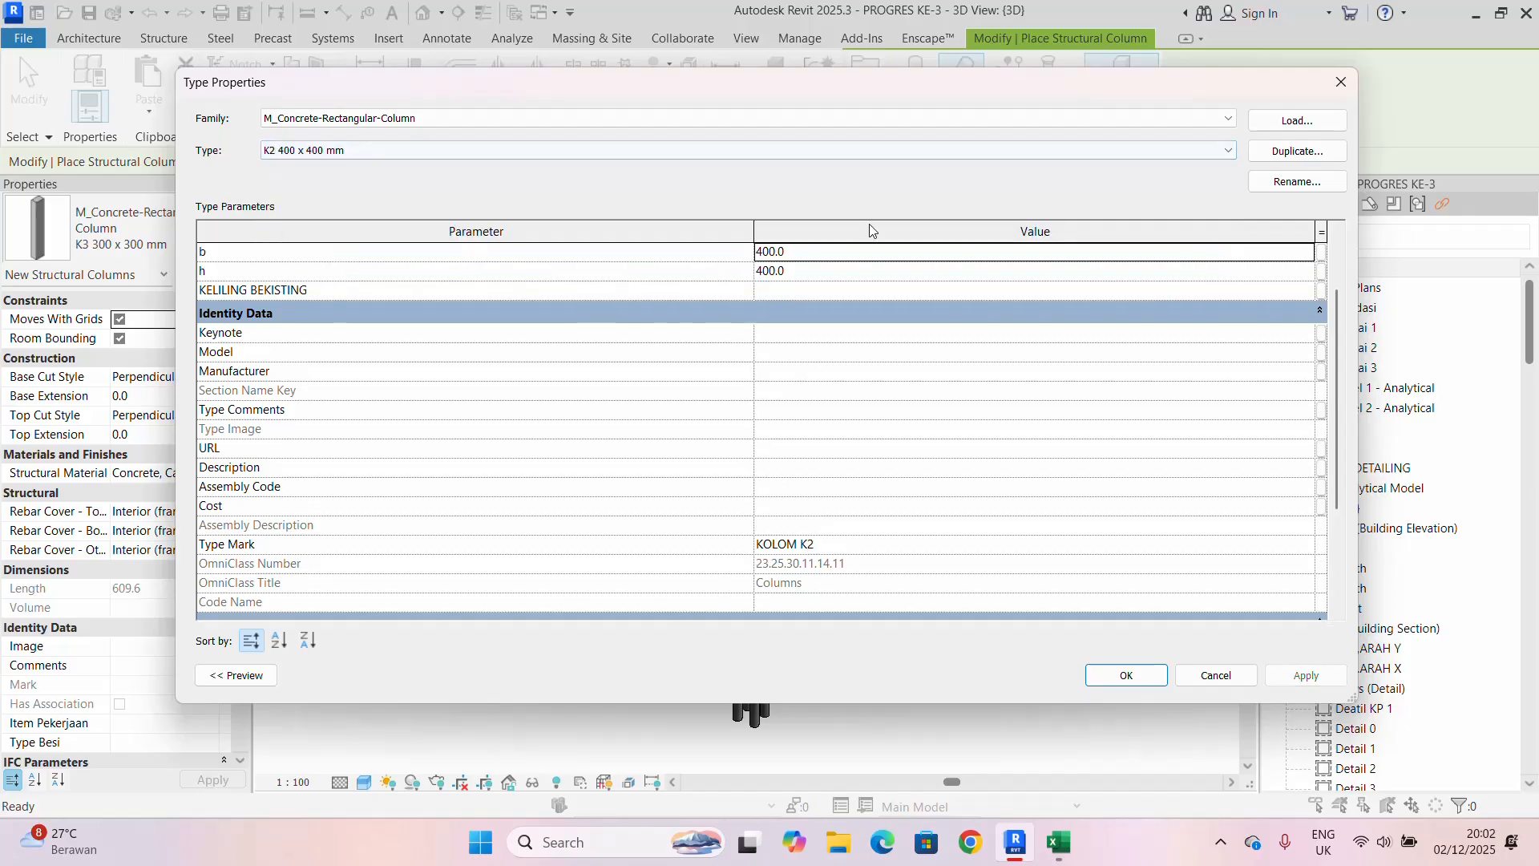
pyautogui.click(820, 288)
pyautogui.write('=')
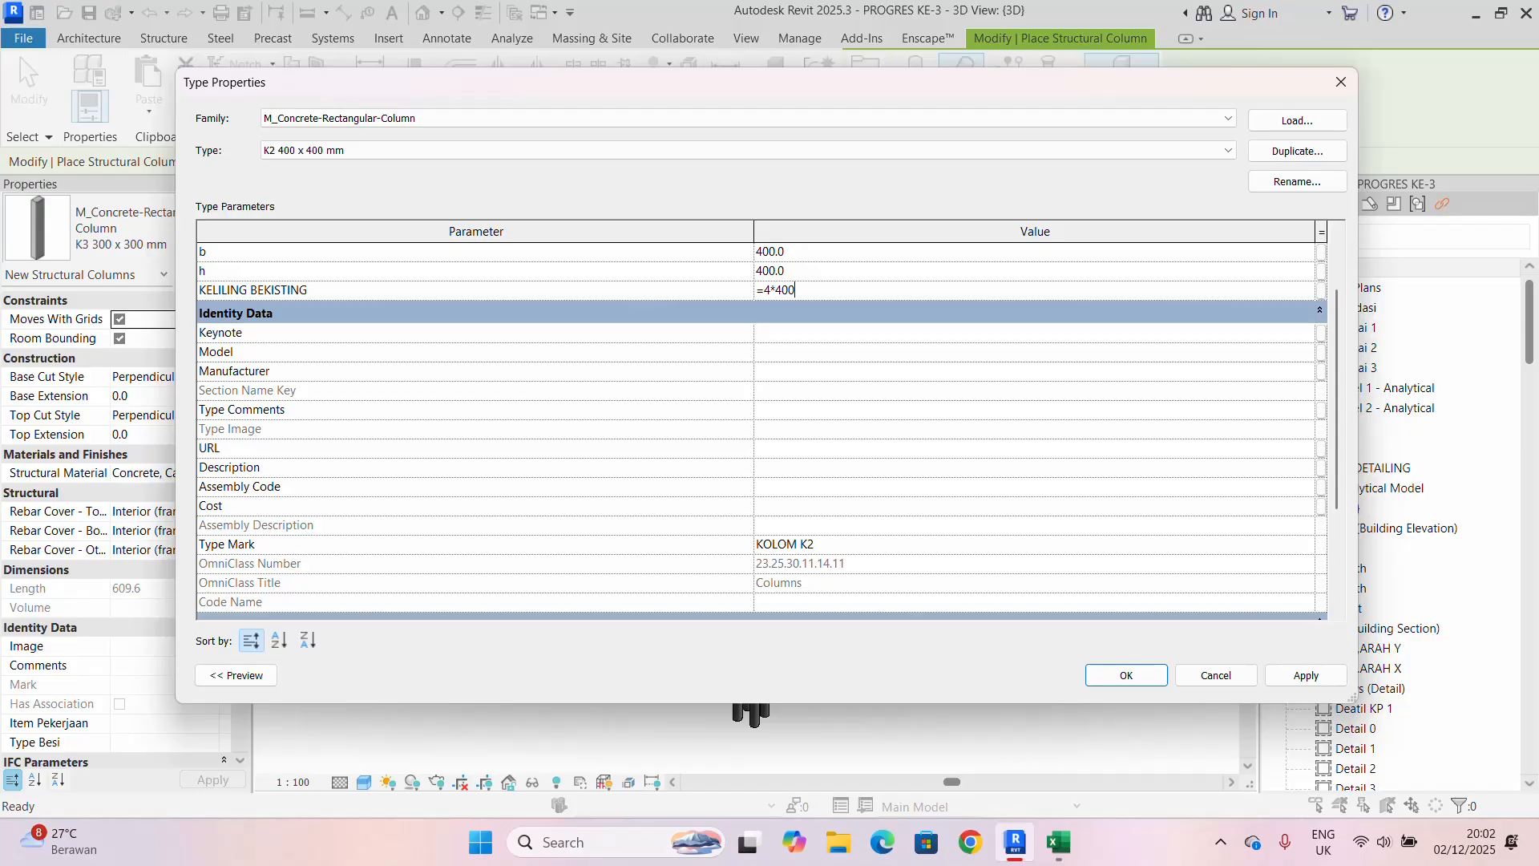
pyautogui.write('4*400')
pyautogui.click(1311, 675)
pyautogui.scroll(-3, 904, 395)
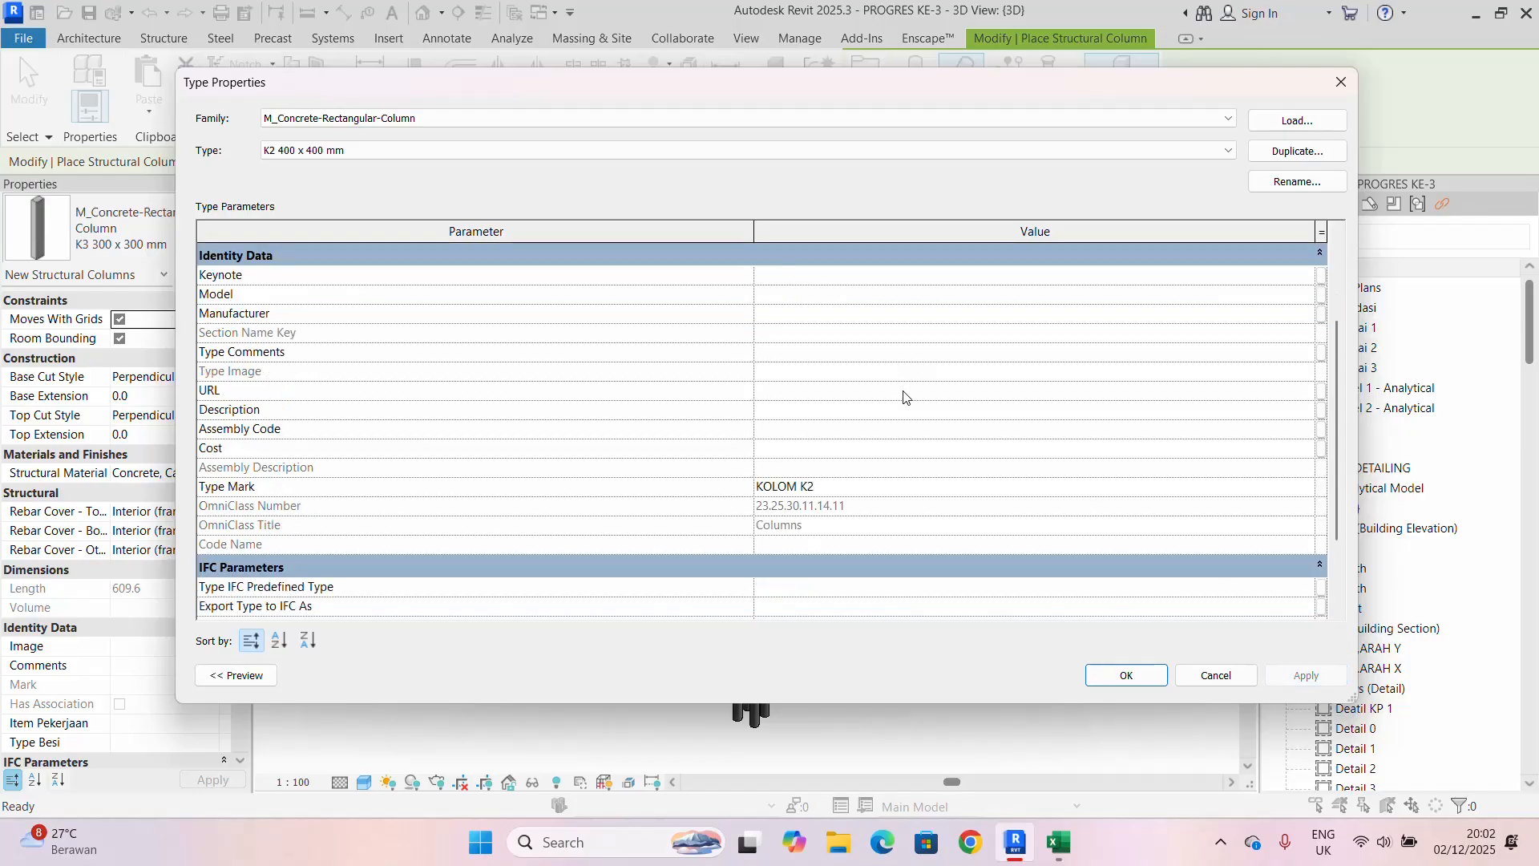
pyautogui.click(802, 387)
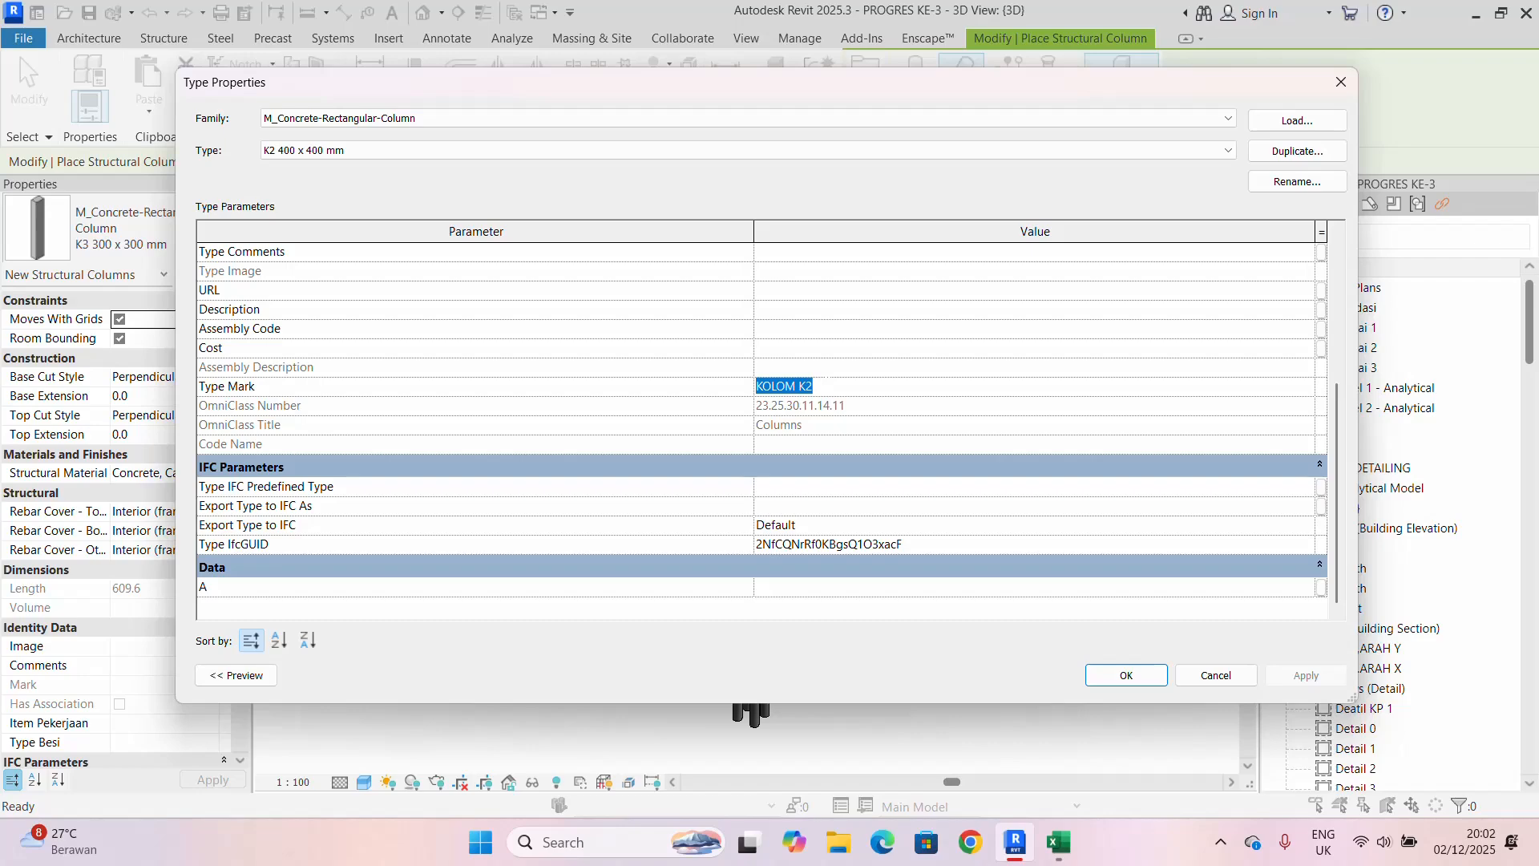
pyautogui.click(838, 387)
# - Set KELILING BEKISTING to =4*300 for the K3 300 x 300 mm column type, apply it and check its Type Mark
pyautogui.click(1202, 151)
pyautogui.click(395, 273)
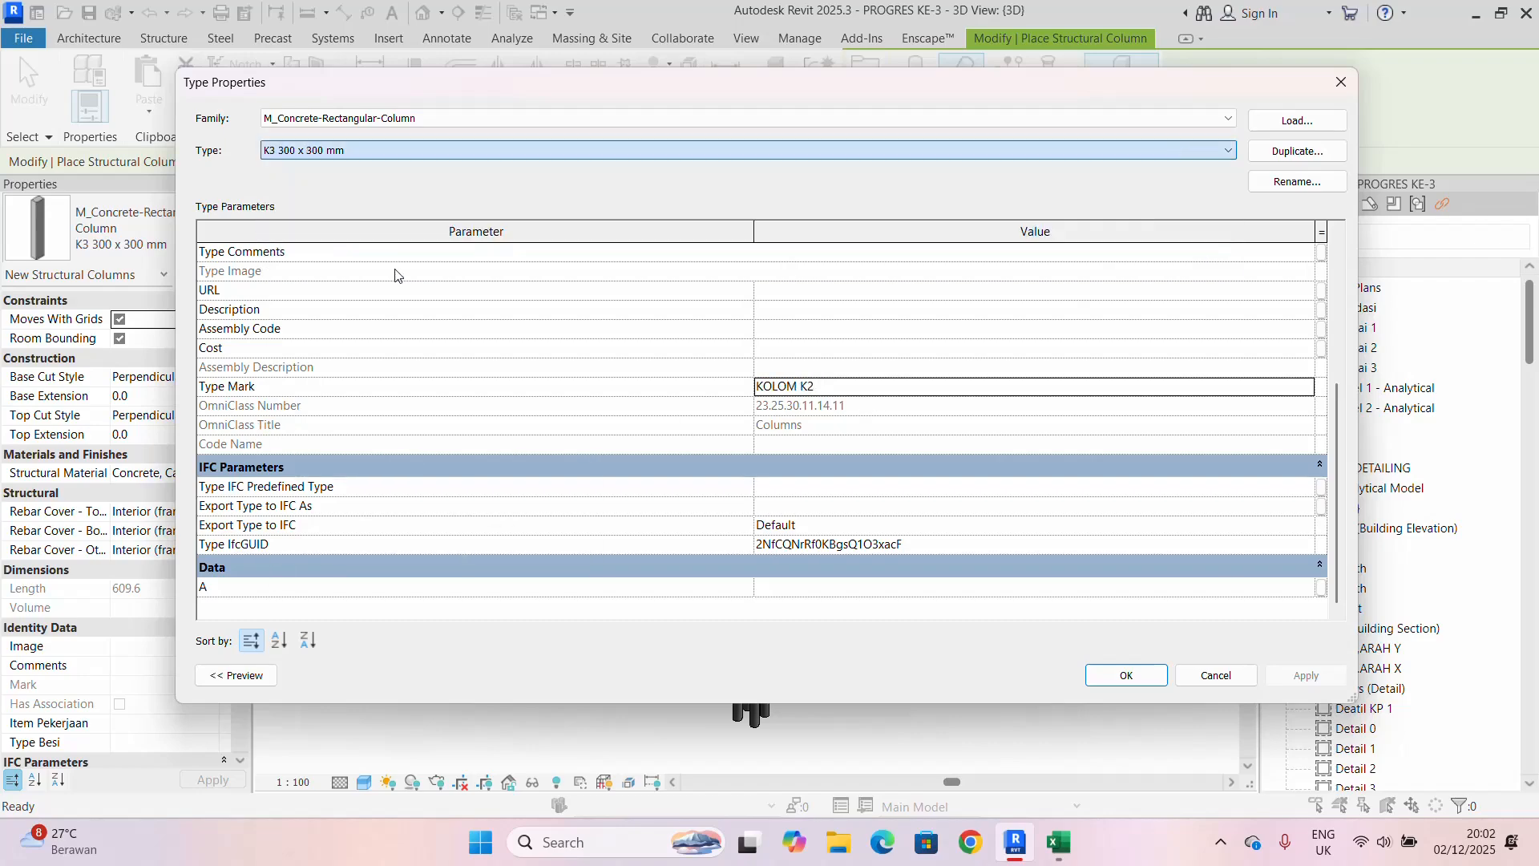
pyautogui.scroll(1, 824, 330)
pyautogui.click(825, 333)
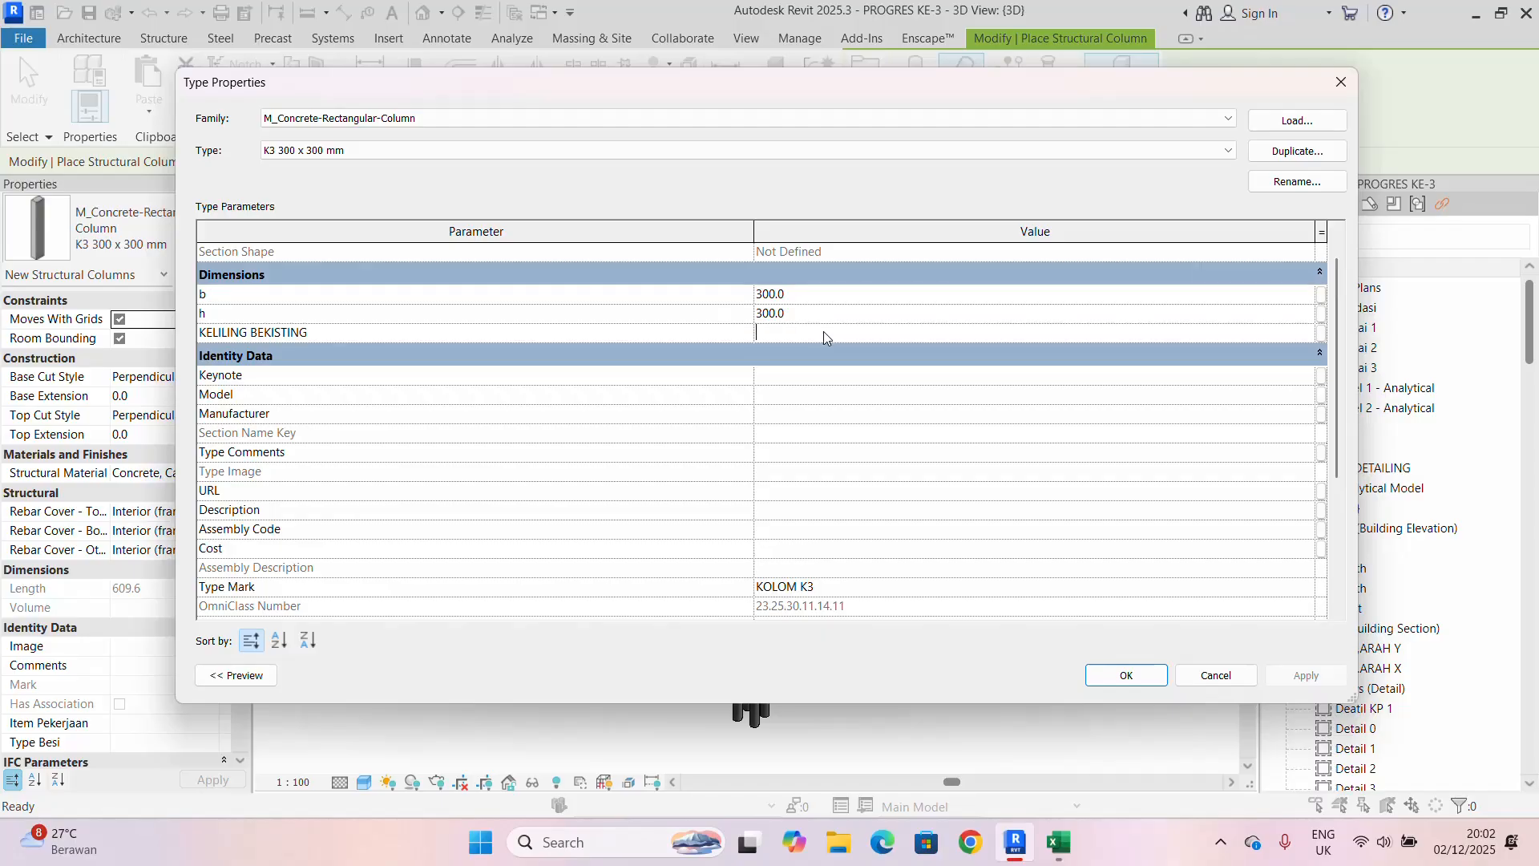
pyautogui.write('=4*300')
pyautogui.click(1306, 675)
pyautogui.scroll(-4, 869, 337)
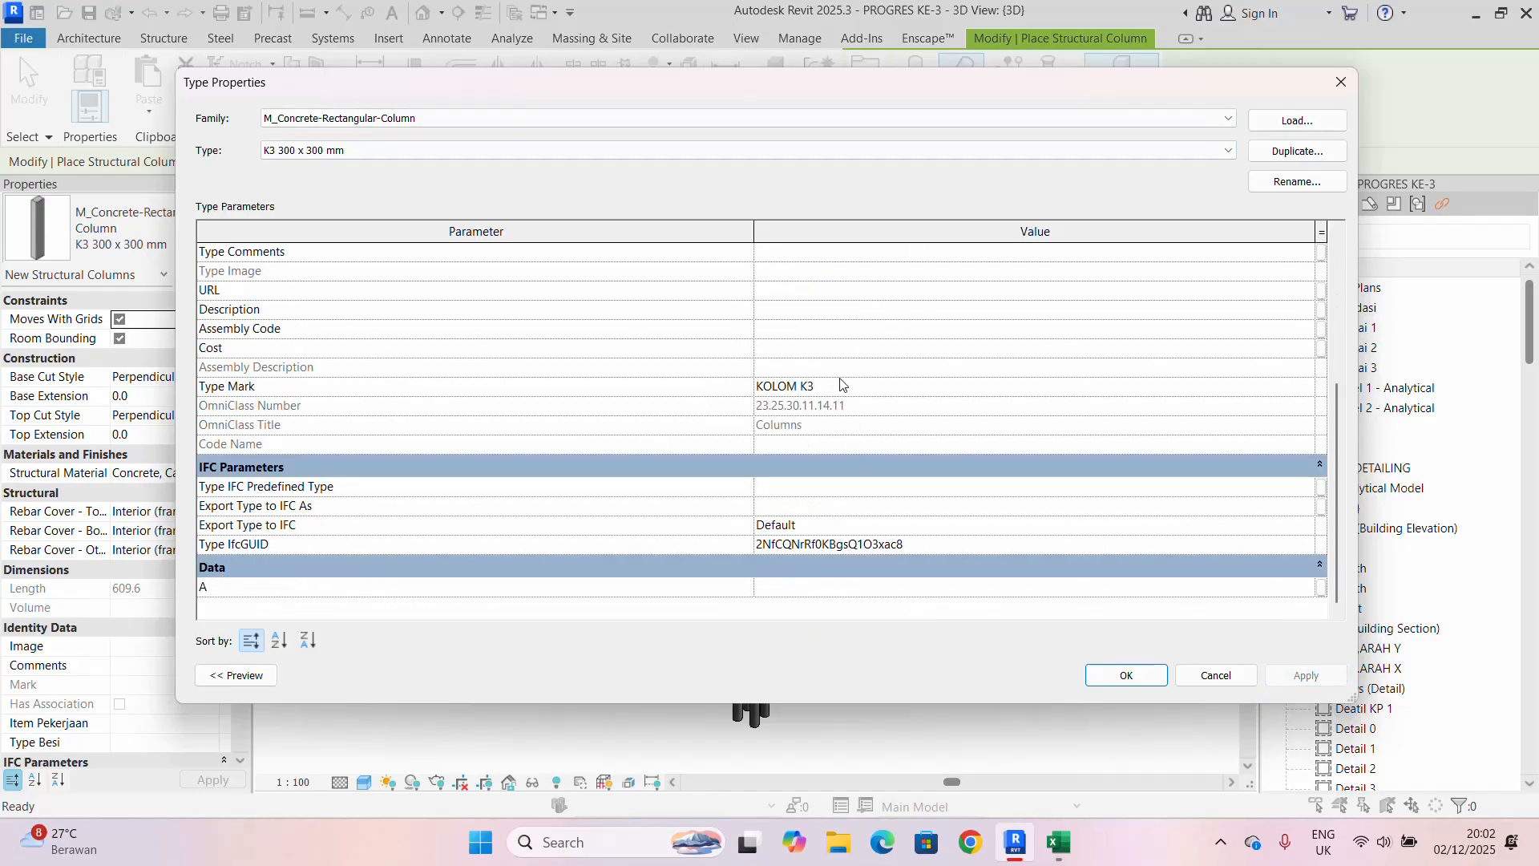
pyautogui.click(841, 385)
pyautogui.press('End')
pyautogui.scroll(2, 803, 451)
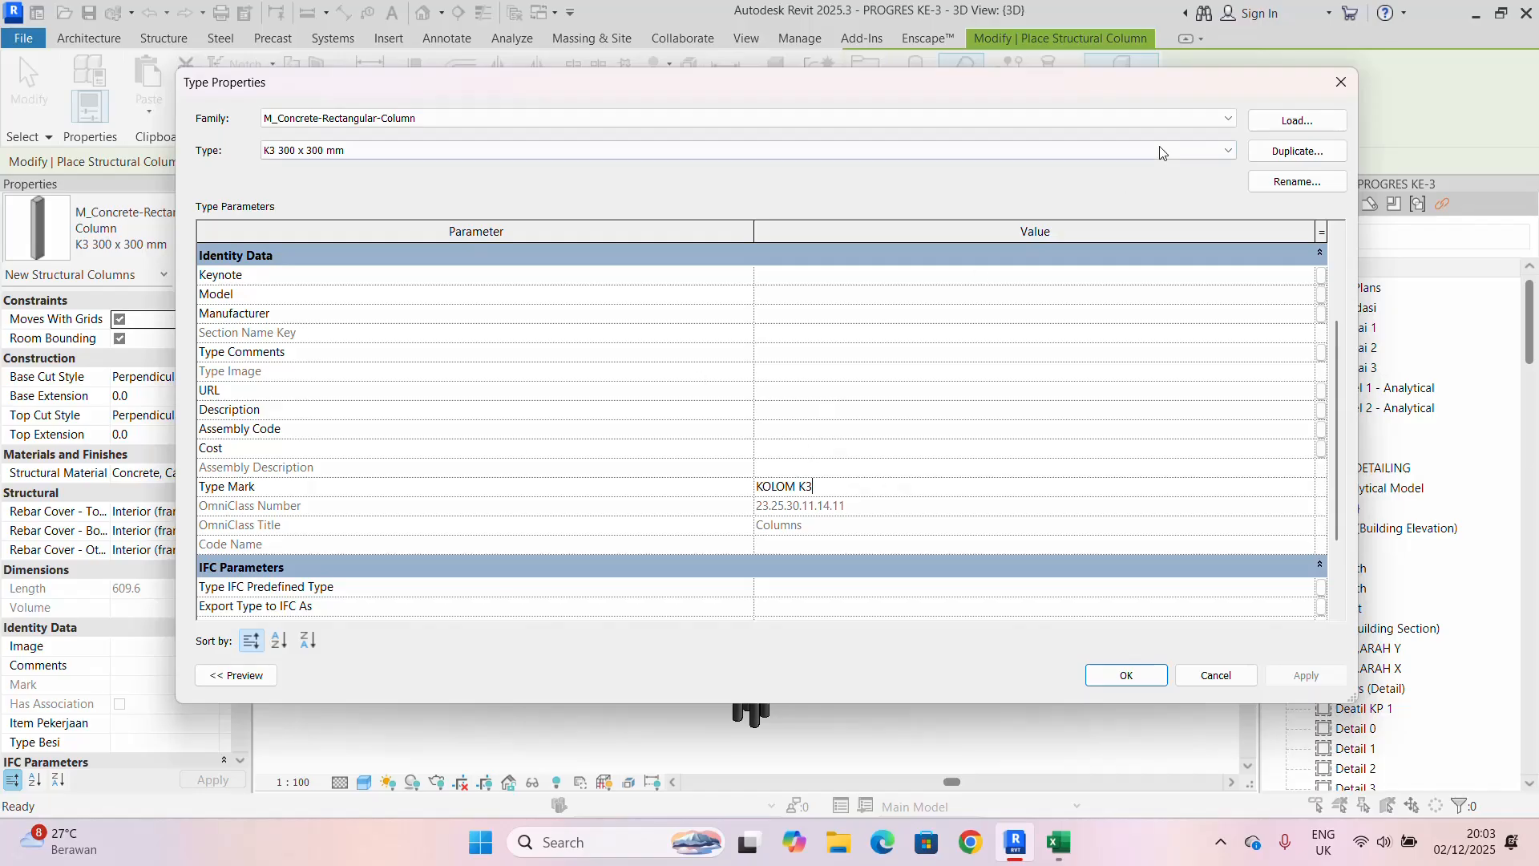
# - Check the dimensions of the K2 and K1 column types and accept the type properties with K1 600 x 600 mm current
pyautogui.click(619, 153)
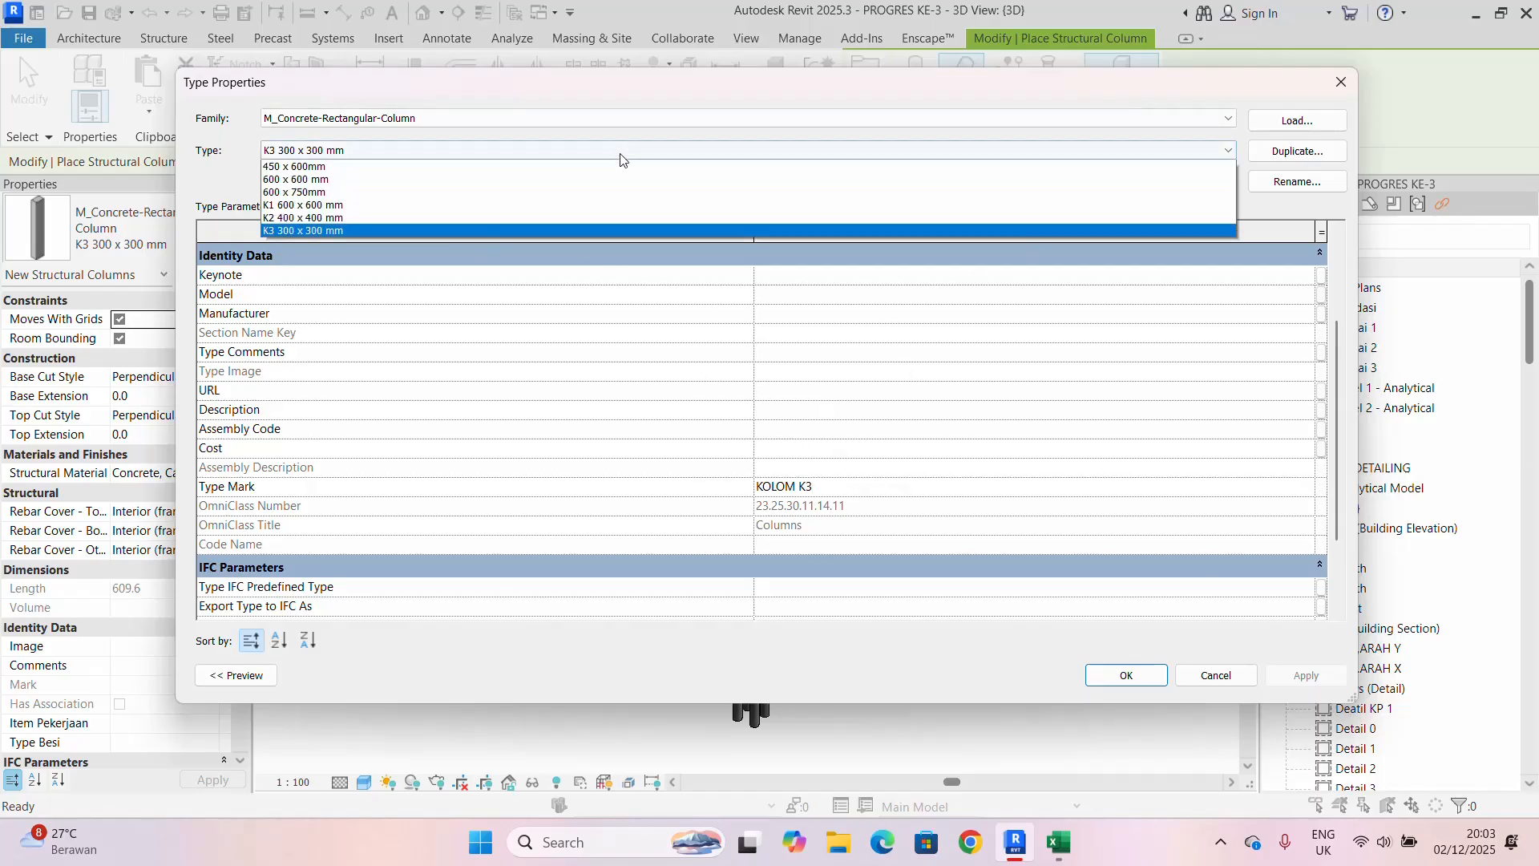
pyautogui.click(485, 234)
pyautogui.click(593, 149)
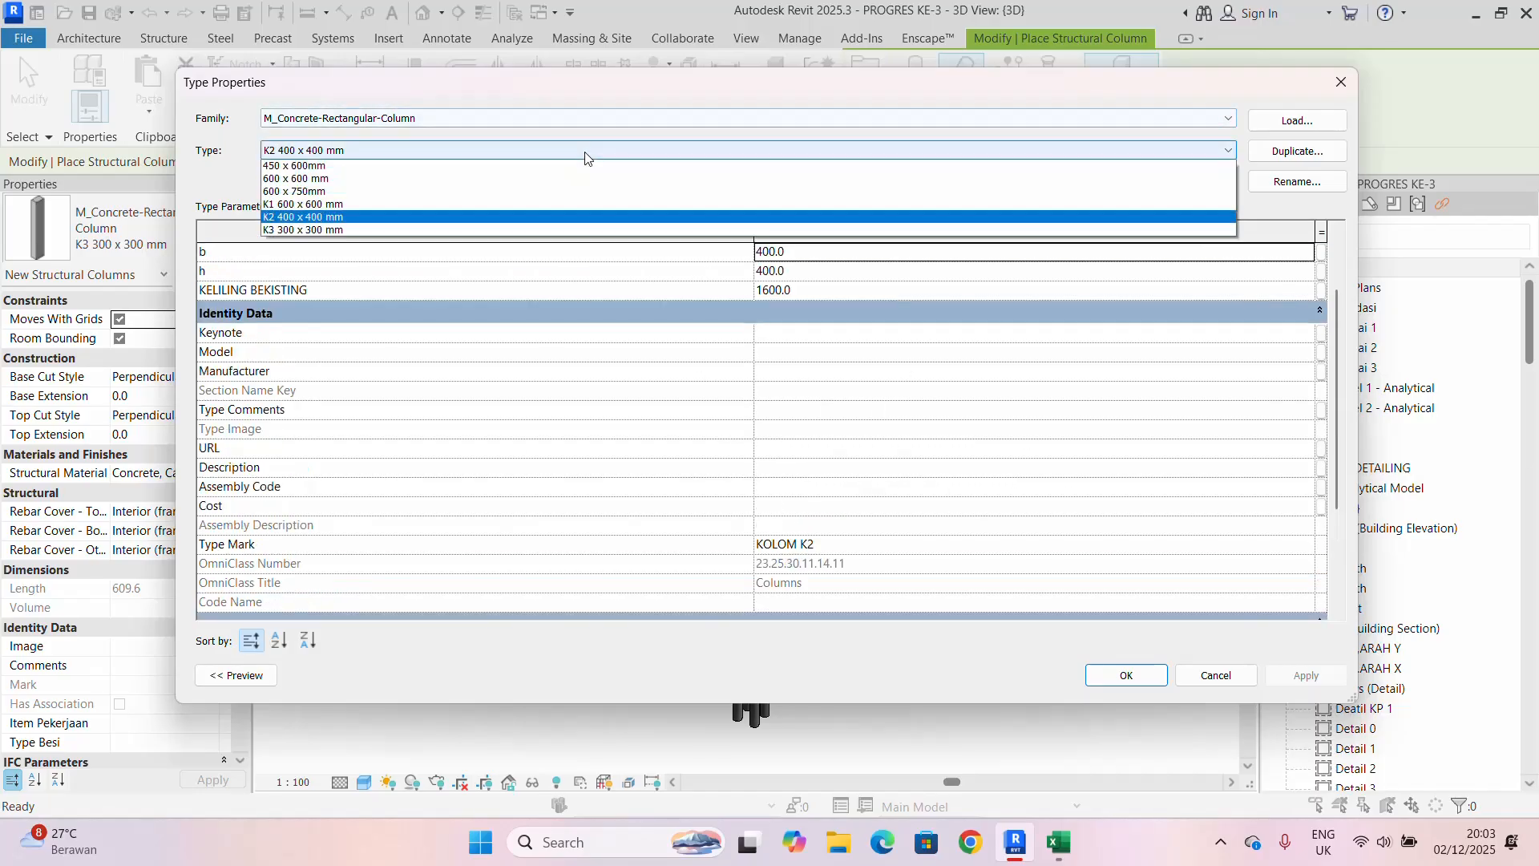
pyautogui.click(378, 250)
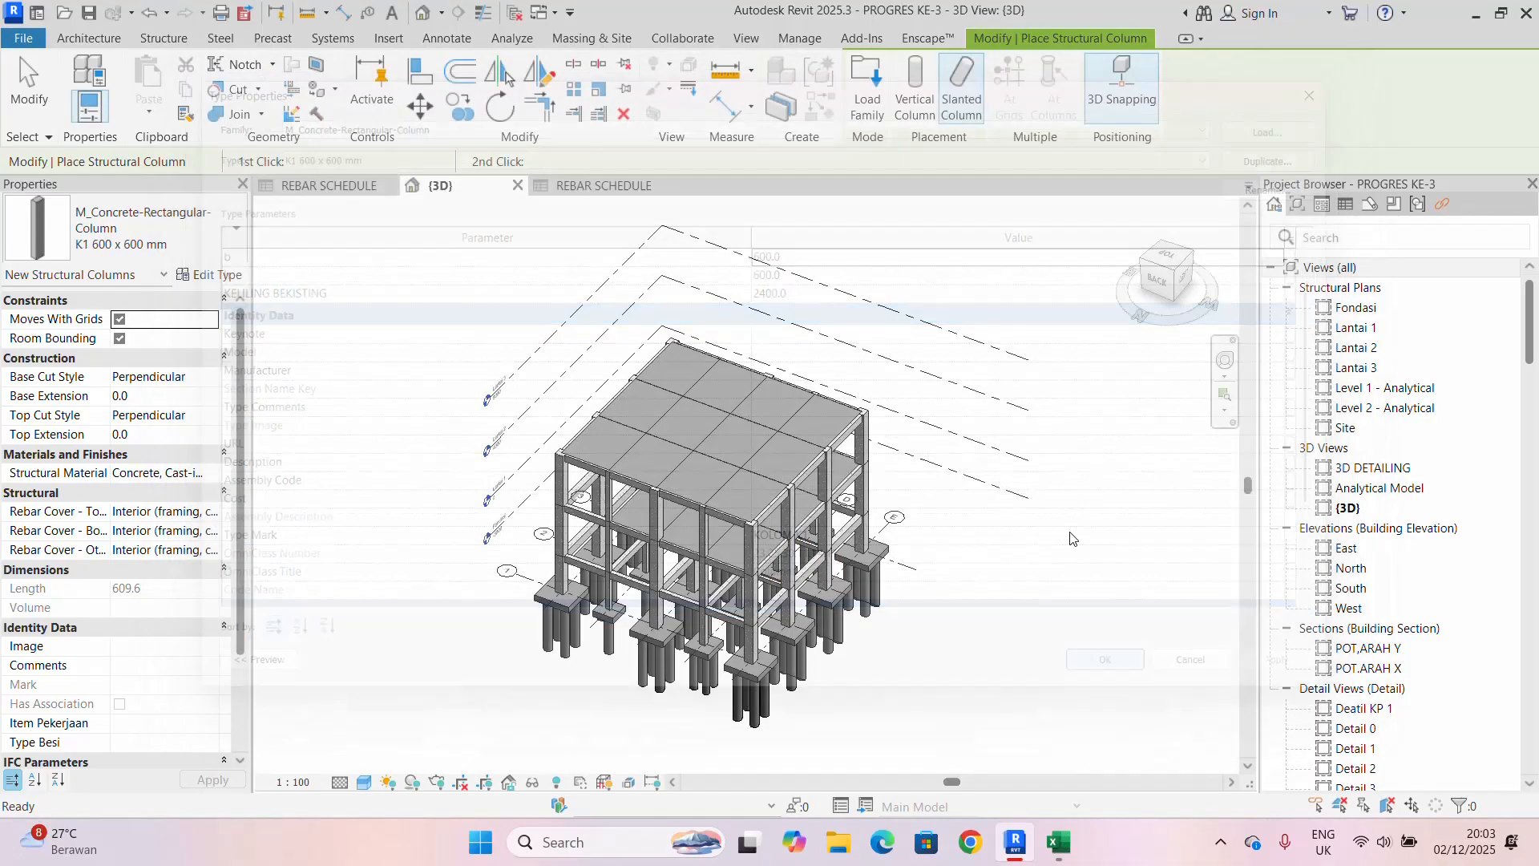
pyautogui.click(1158, 676)
# - Edit the concrete rectangular beam's type properties and set KELILING BEKISTING to =2*600+400 for the B1 400 x 600 mm type, applying it
pyautogui.click(165, 39)
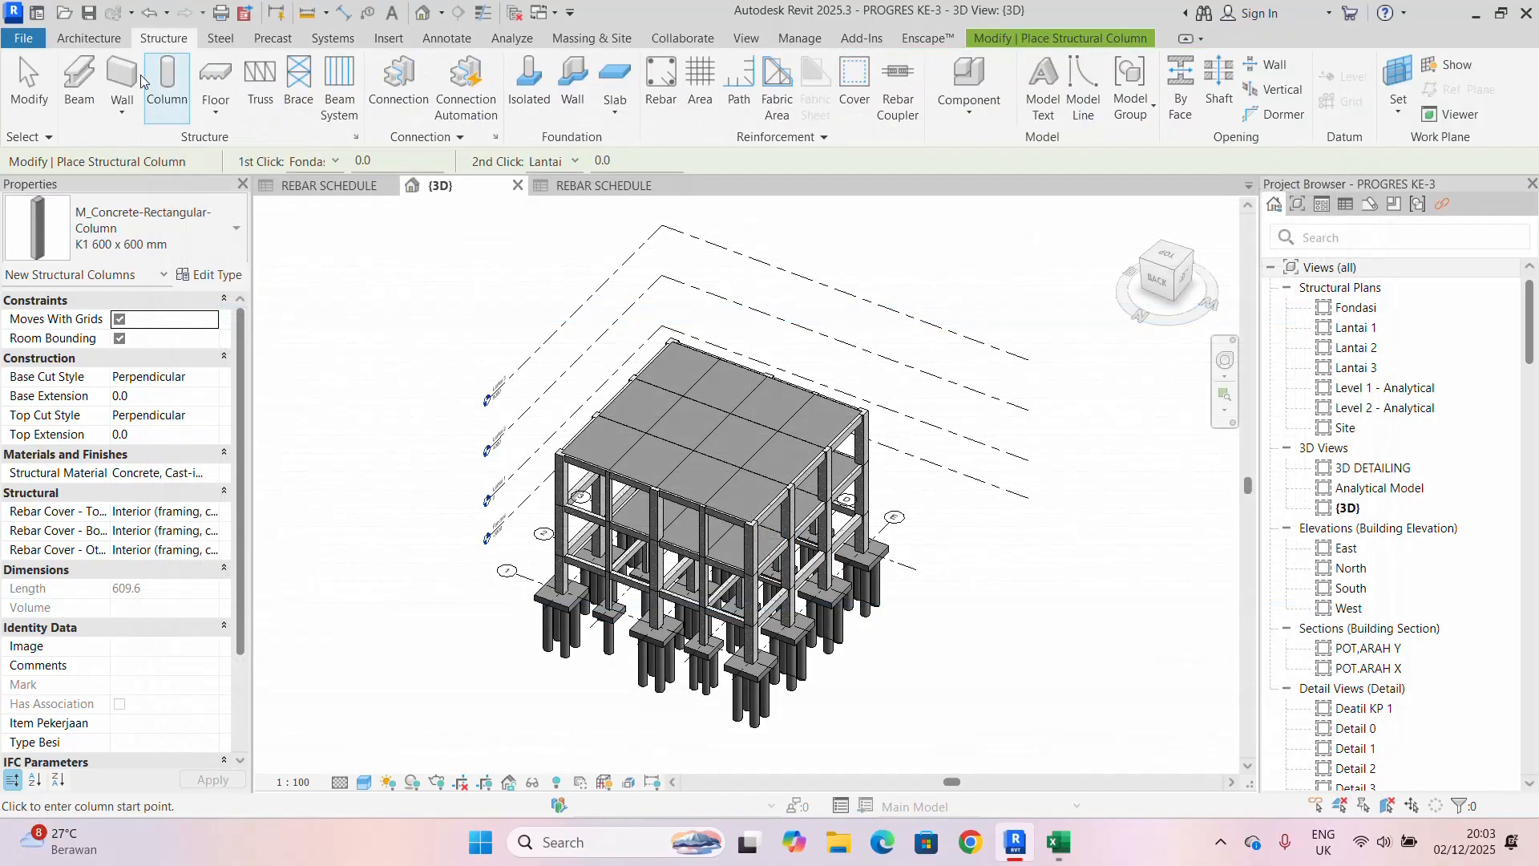
pyautogui.click(93, 85)
pyautogui.click(205, 275)
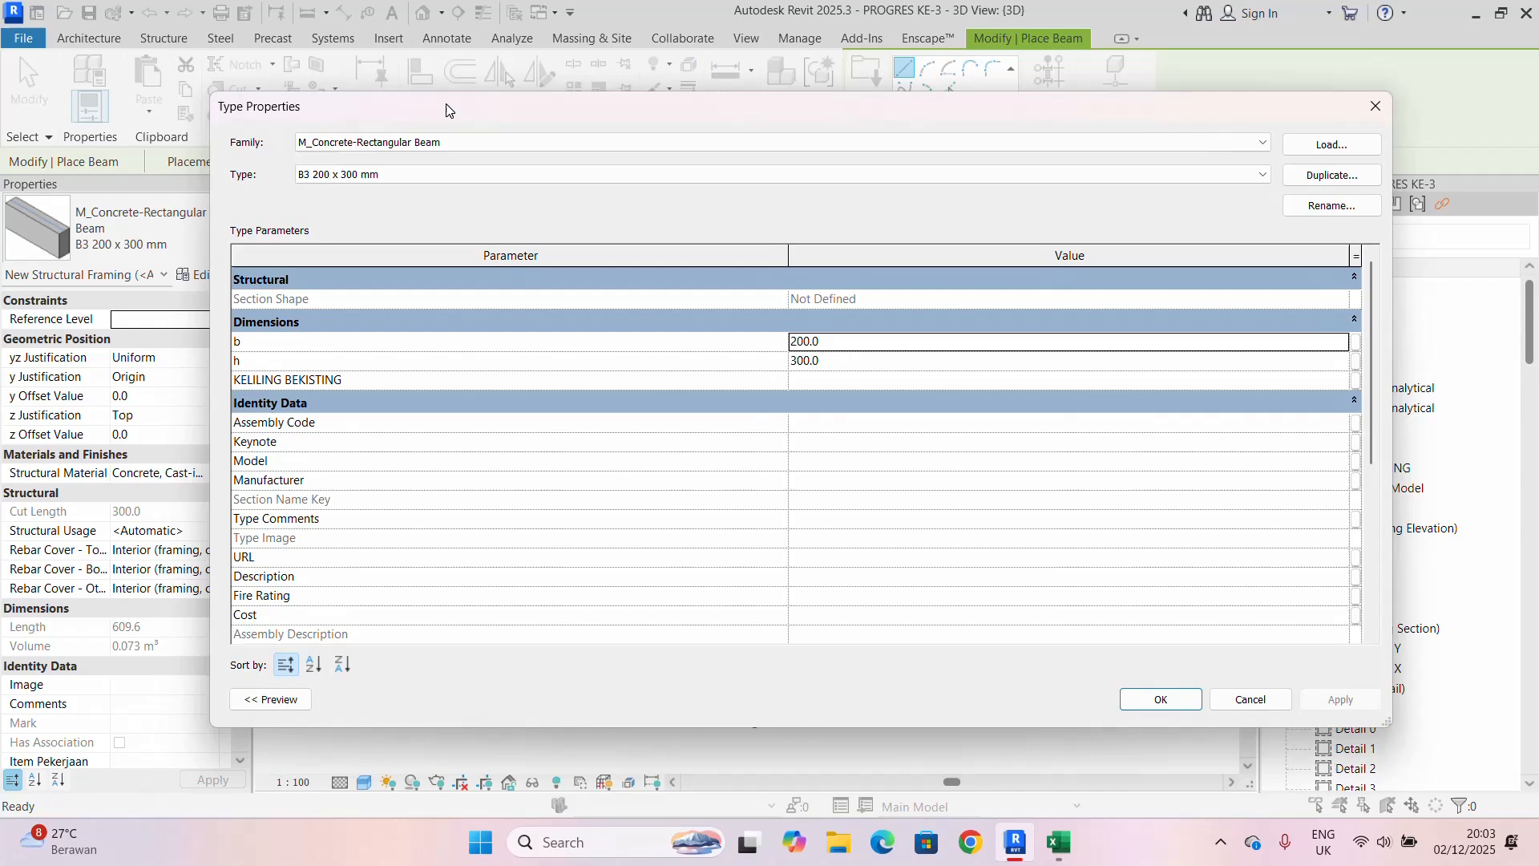
pyautogui.moveTo(447, 110); pyautogui.dragTo(441, 107)
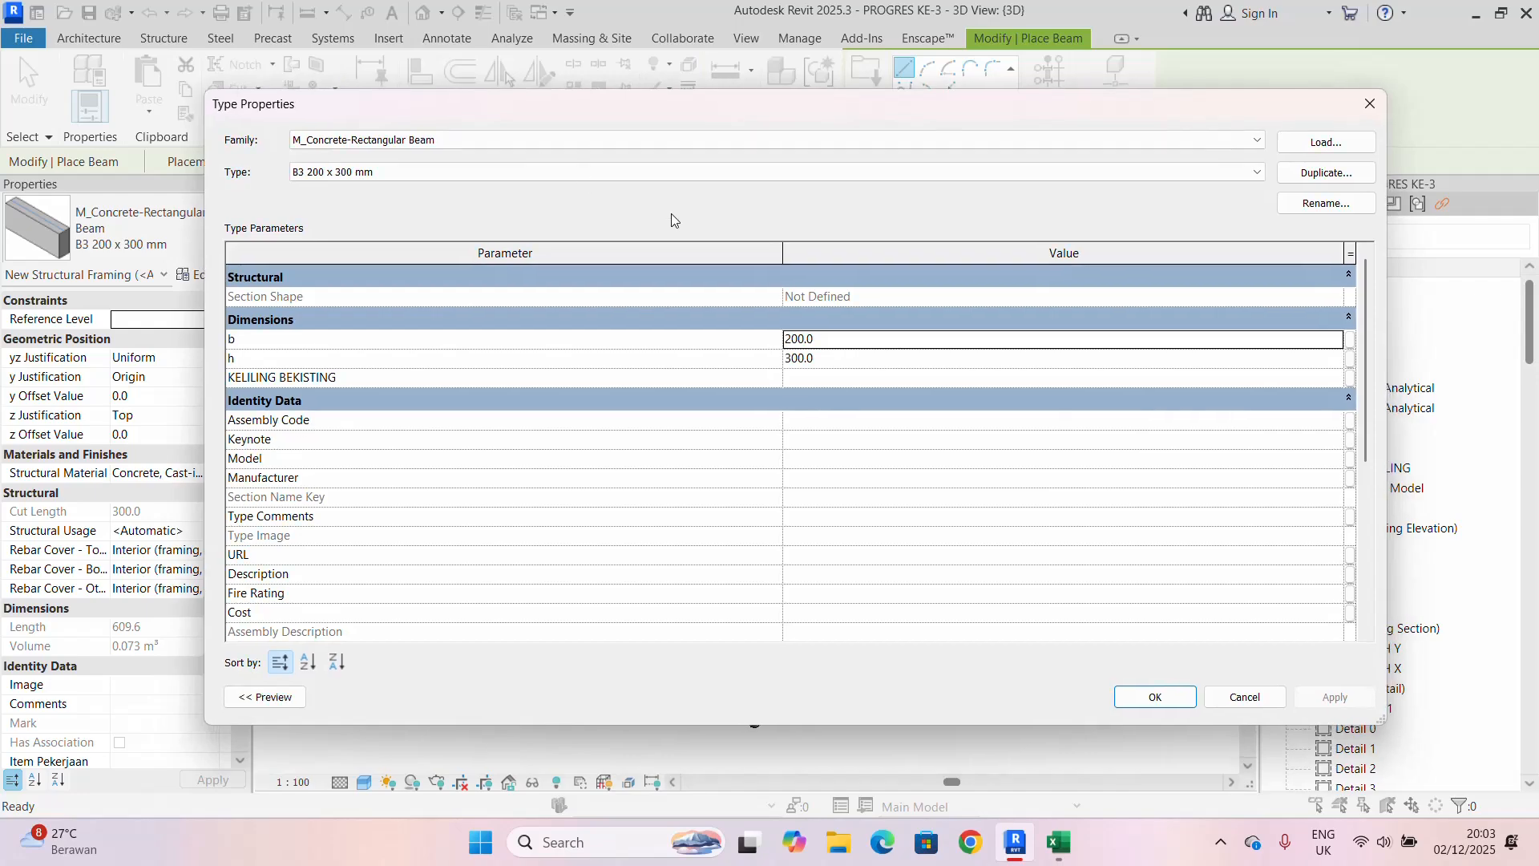
pyautogui.click(1030, 173)
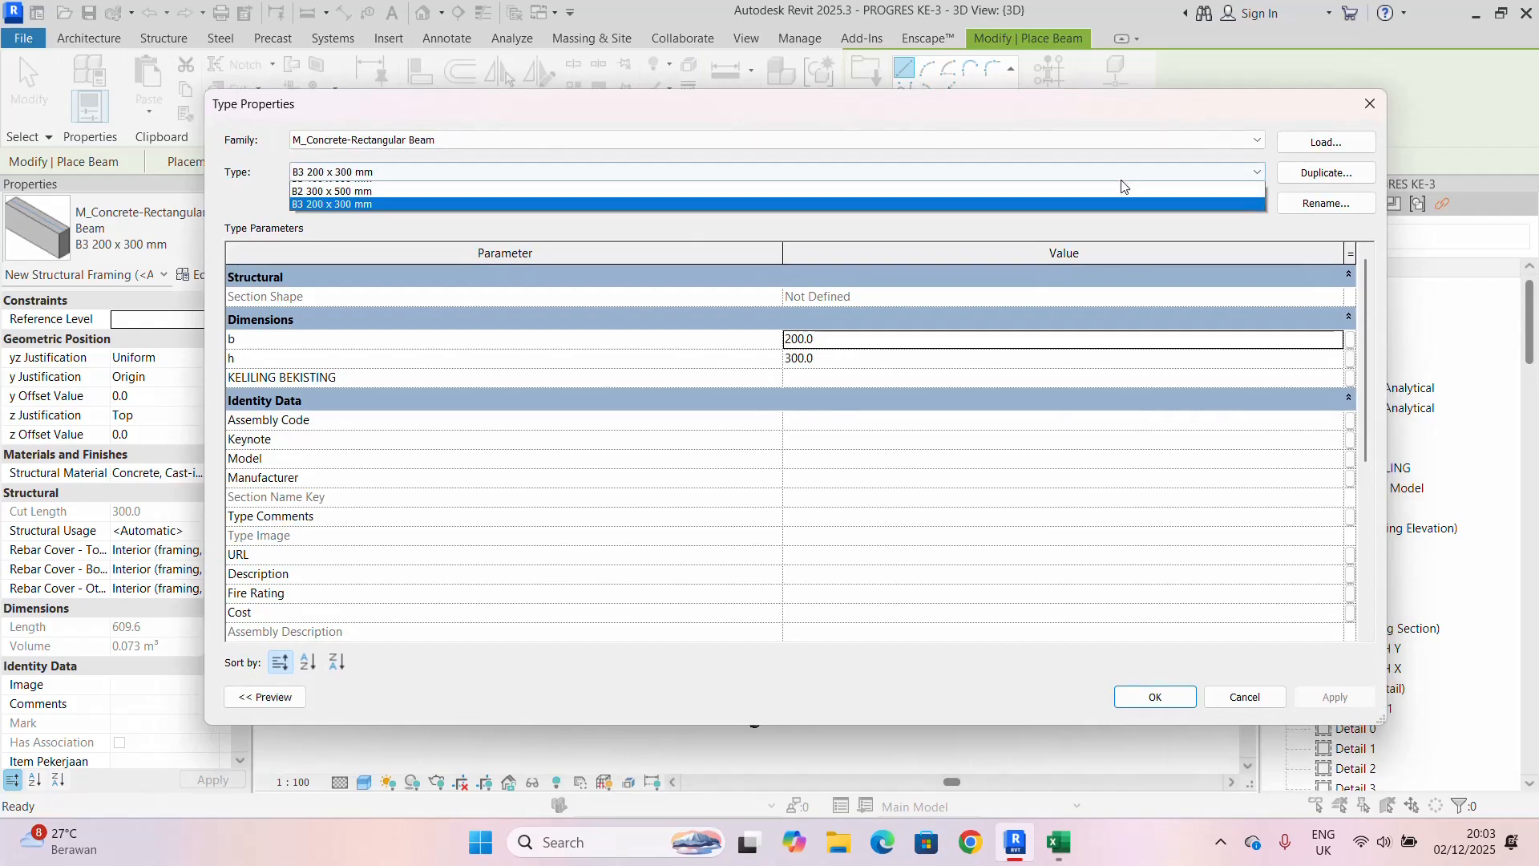
pyautogui.click(1018, 224)
pyautogui.moveTo(637, 116); pyautogui.dragTo(637, 100)
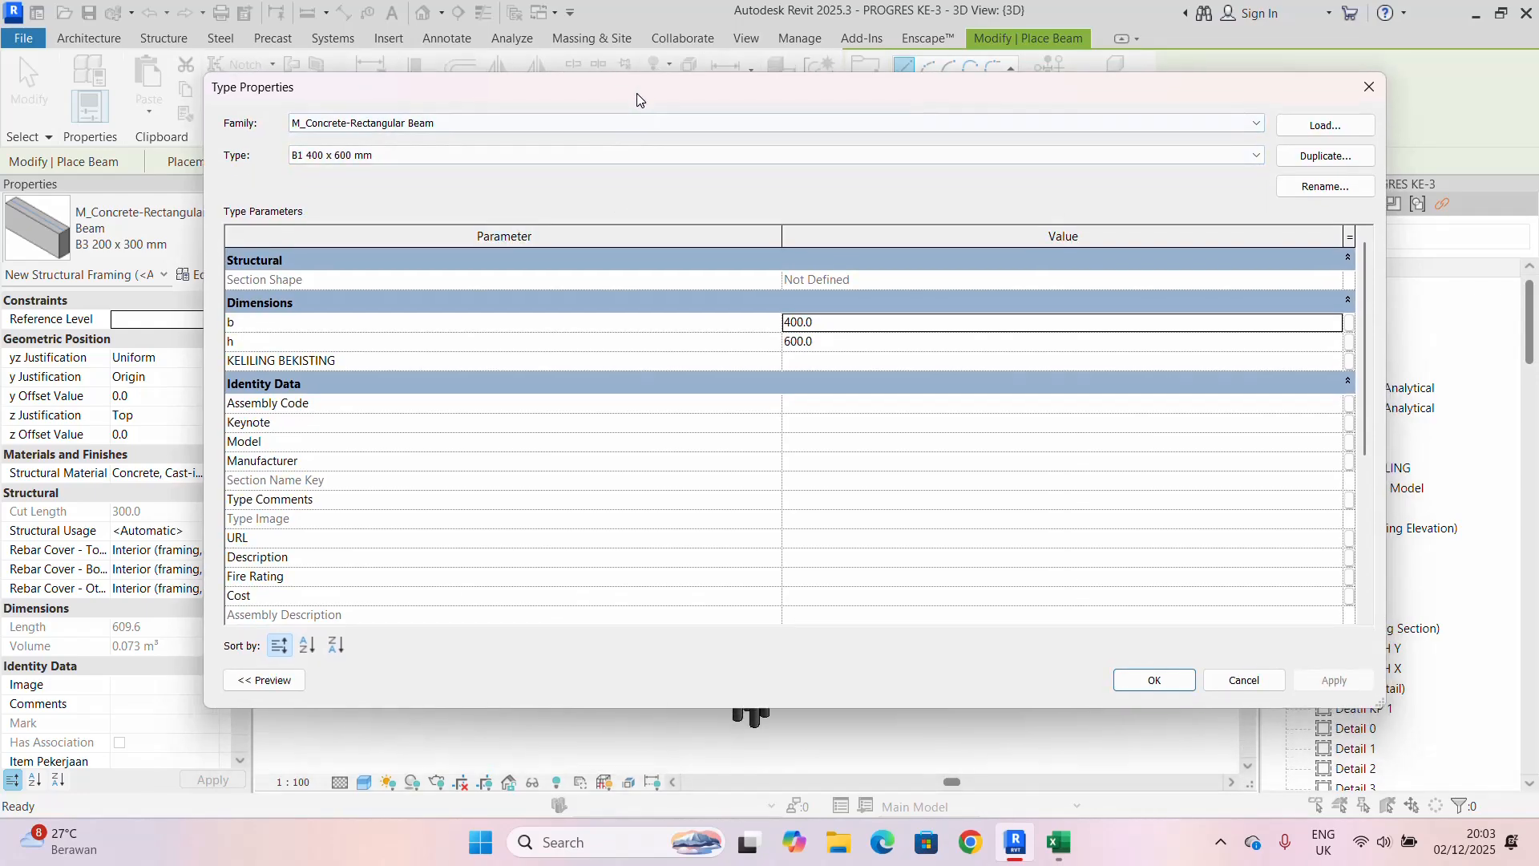
pyautogui.click(813, 362)
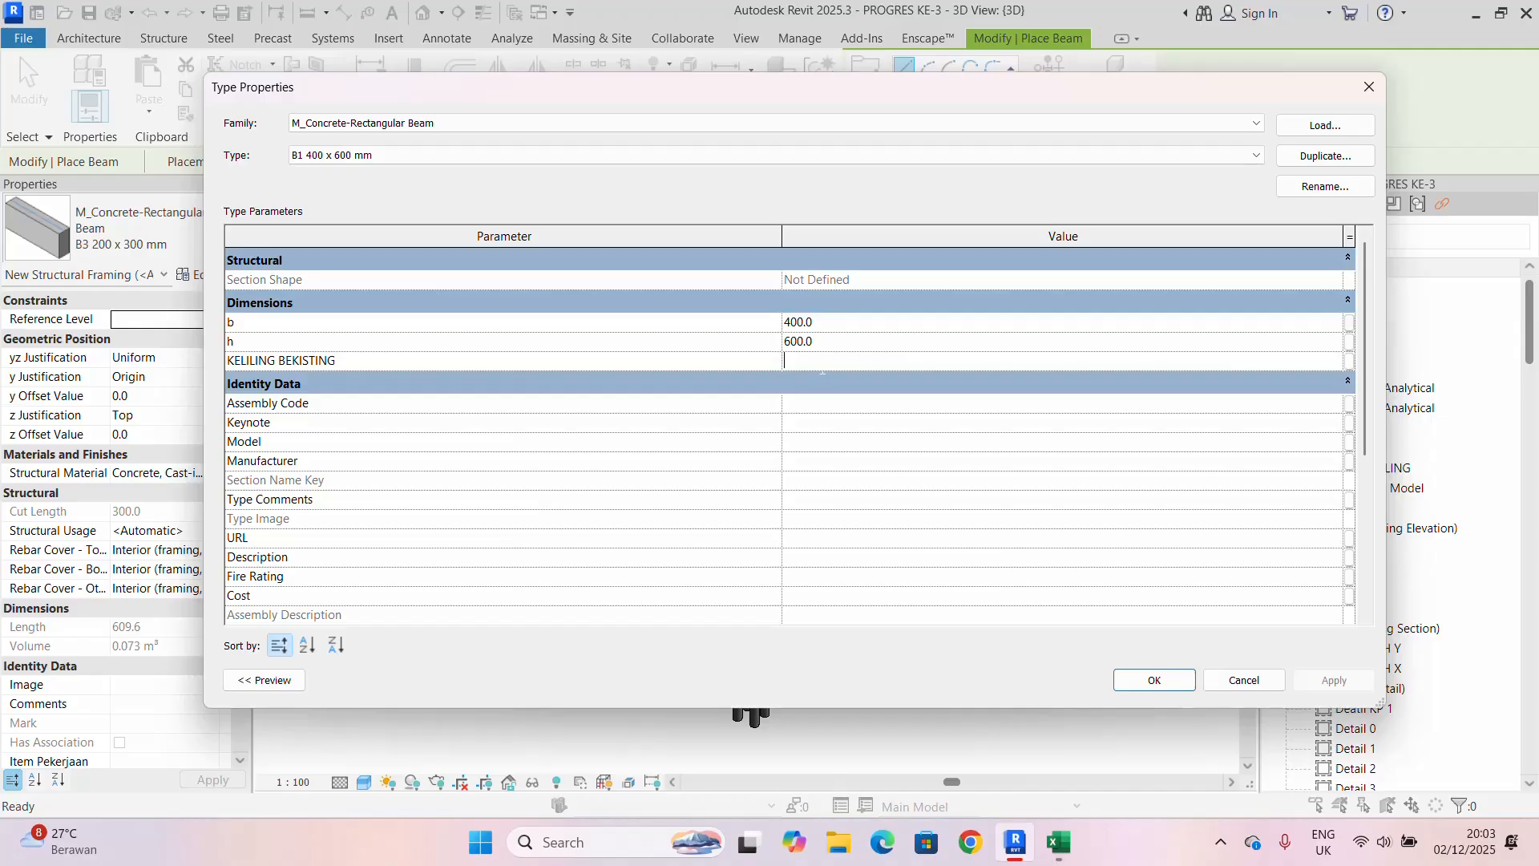
pyautogui.write('=2*600+400')
pyautogui.click(1329, 678)
# - Review the B1 400 x 600 mm beam type's parameters, comparing its type name, Type Mark and dimensions
pyautogui.click(1210, 156)
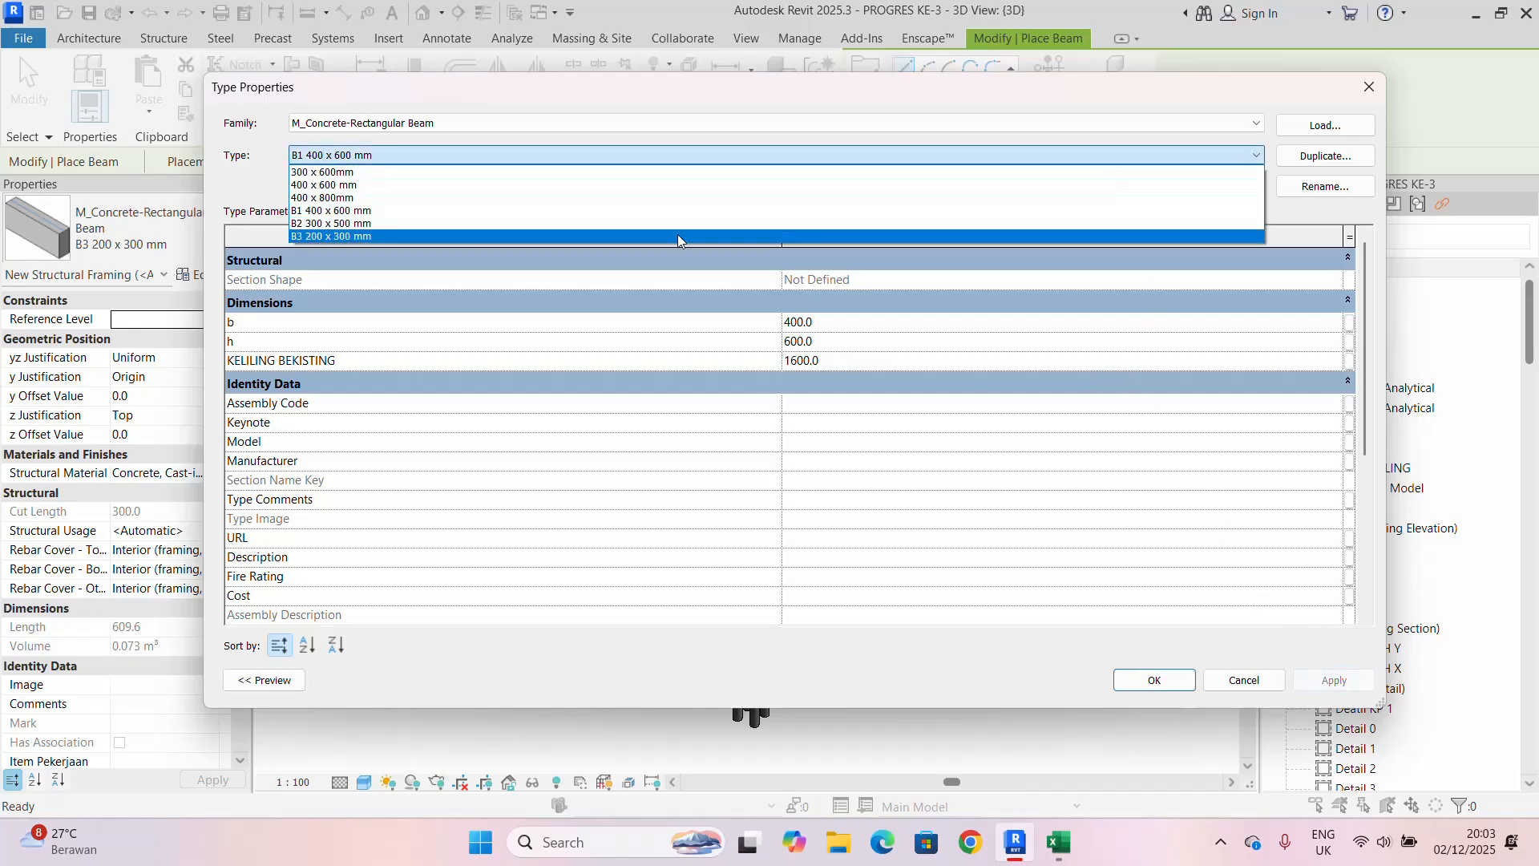
pyautogui.click(1327, 245)
pyautogui.scroll(-3, 910, 440)
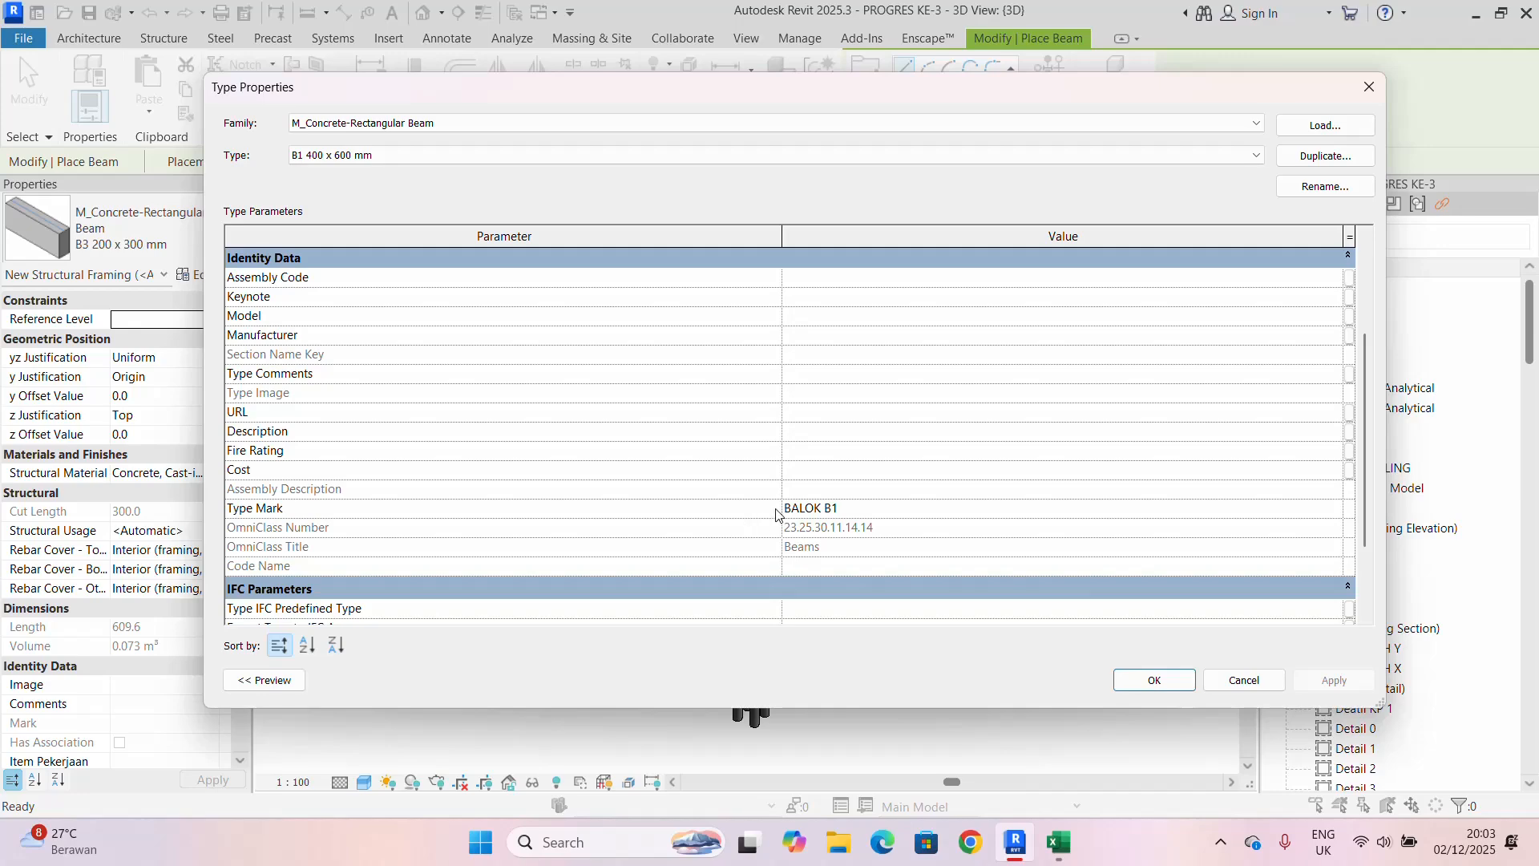
pyautogui.scroll(1, 776, 515)
pyautogui.scroll(1, 789, 534)
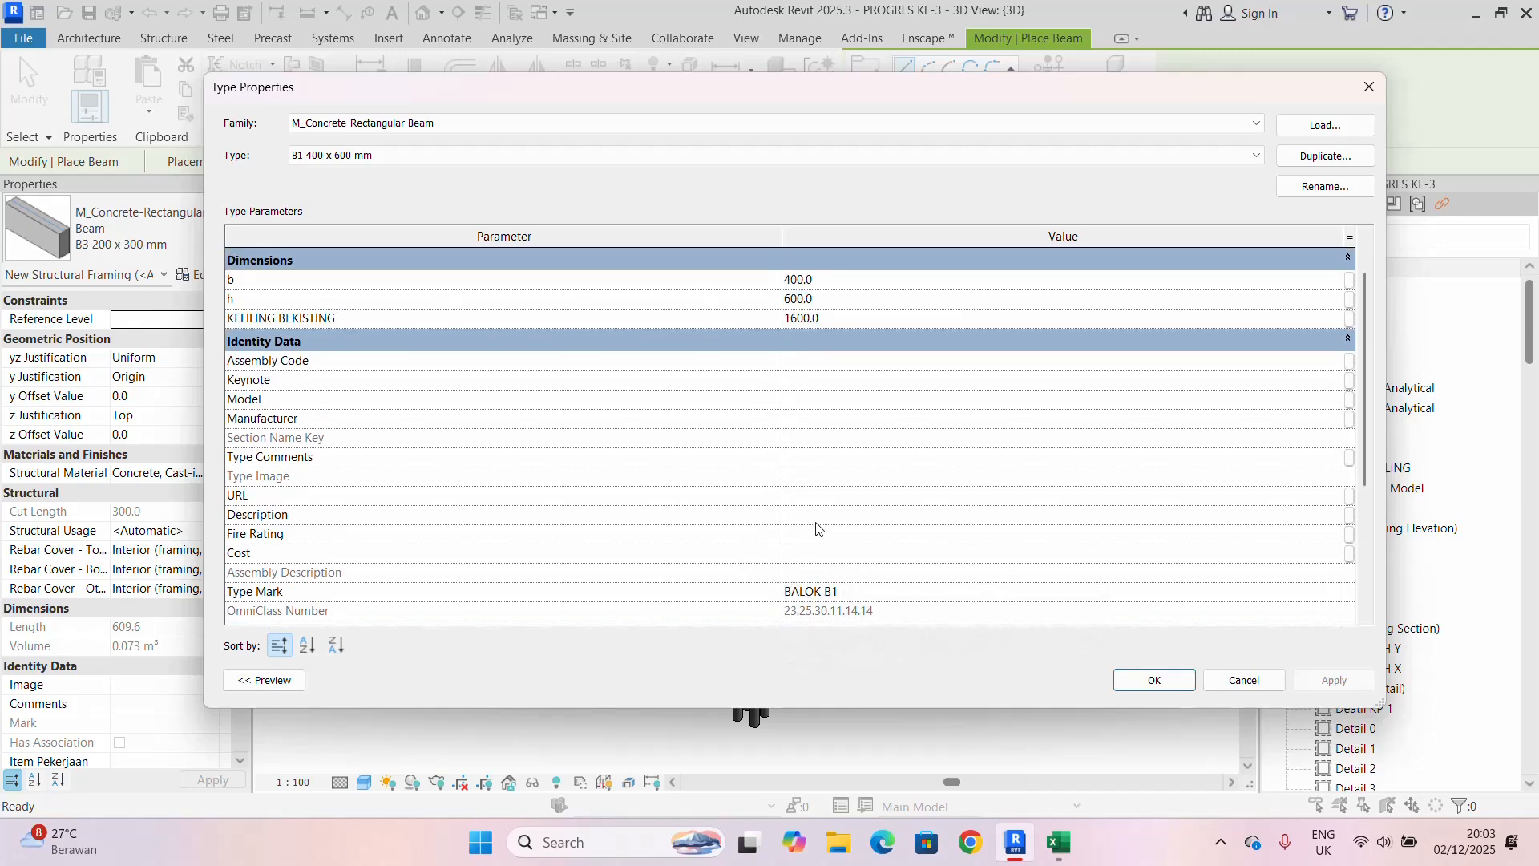
pyautogui.scroll(1, 815, 533)
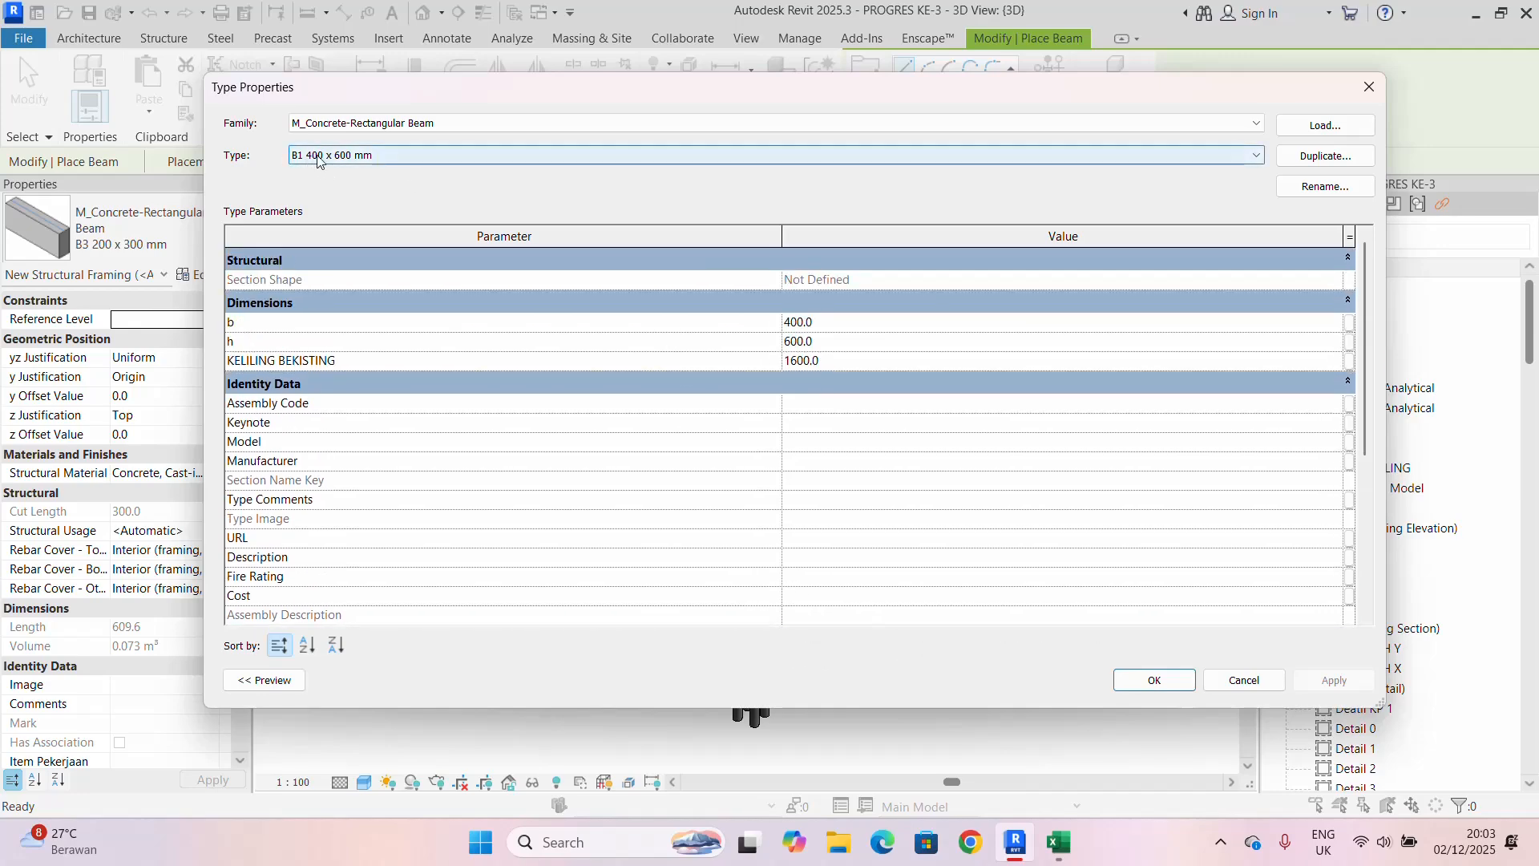
pyautogui.scroll(-3, 762, 388)
pyautogui.scroll(1, 759, 391)
pyautogui.scroll(2, 761, 377)
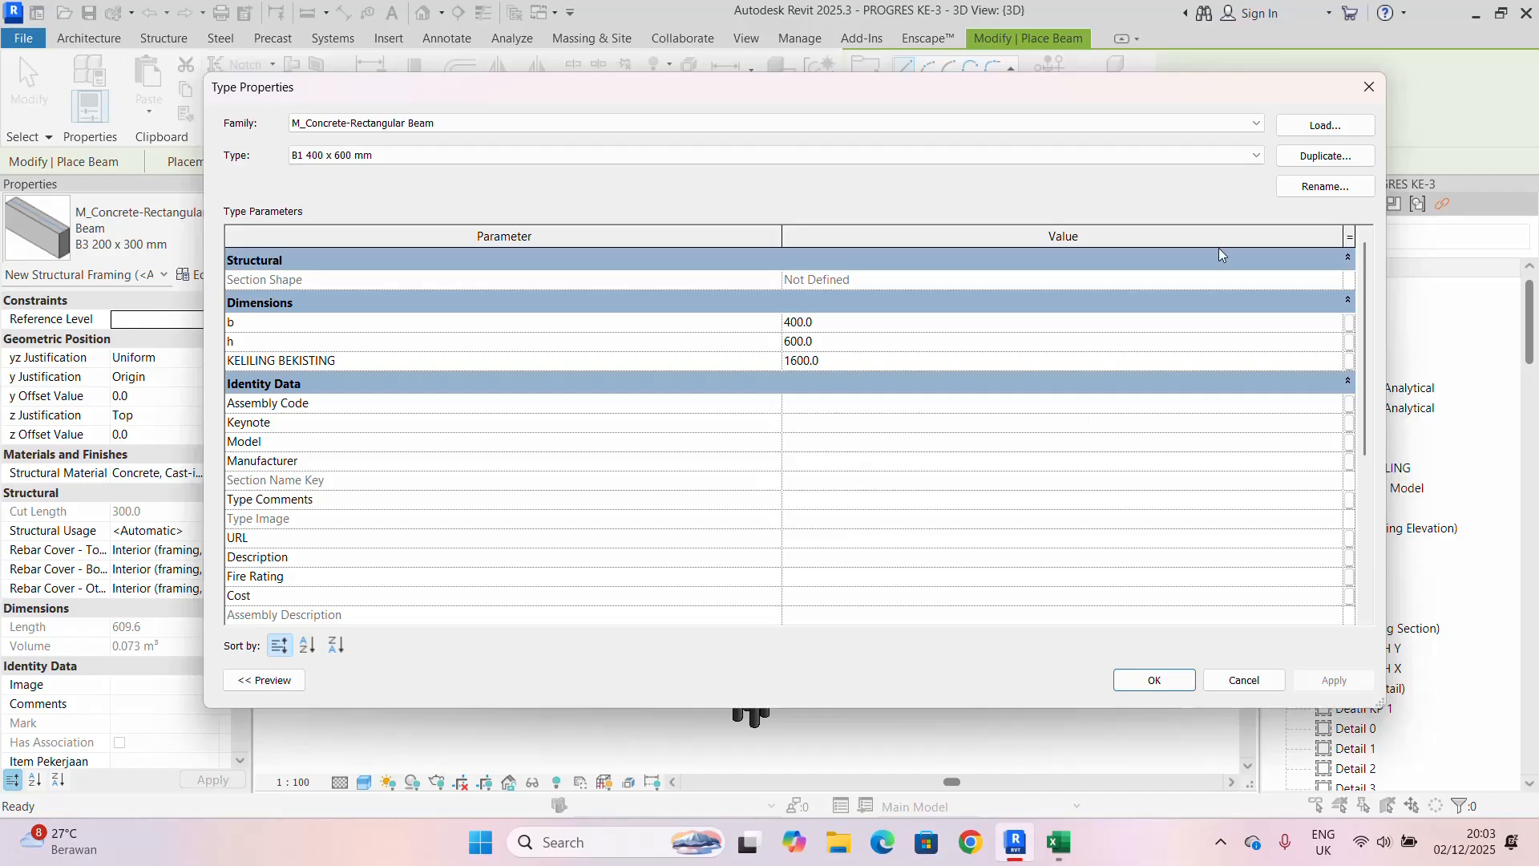
# - Set KELILING BEKISTING to =2*500+300 for the B2 300 x 500 mm beam type, apply it and check its Type Mark
pyautogui.click(1214, 156)
pyautogui.click(505, 220)
pyautogui.scroll(-1, 936, 375)
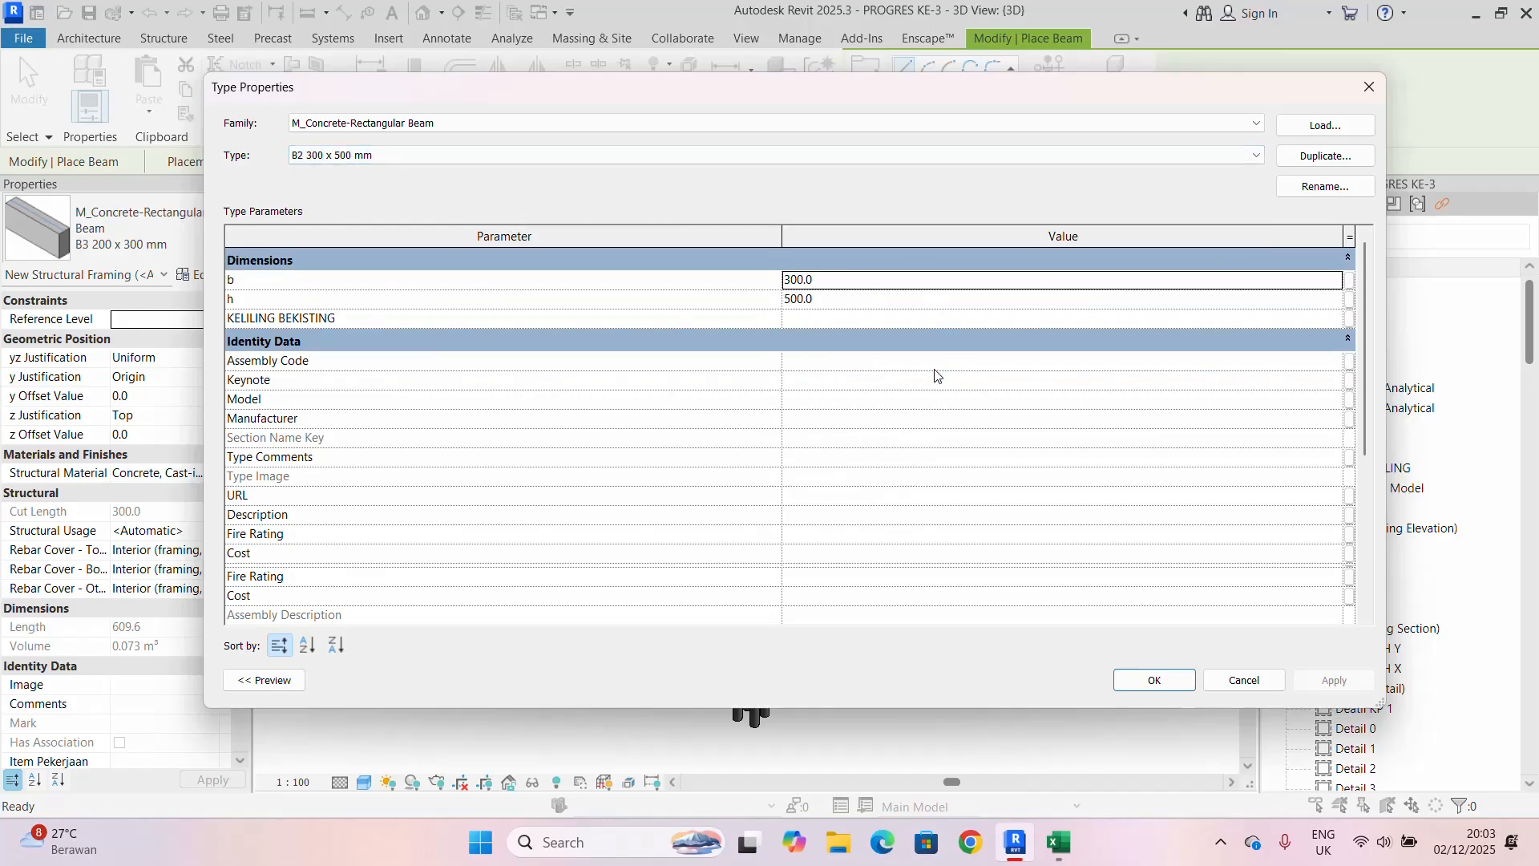
pyautogui.click(826, 320)
pyautogui.write('=2*500+300')
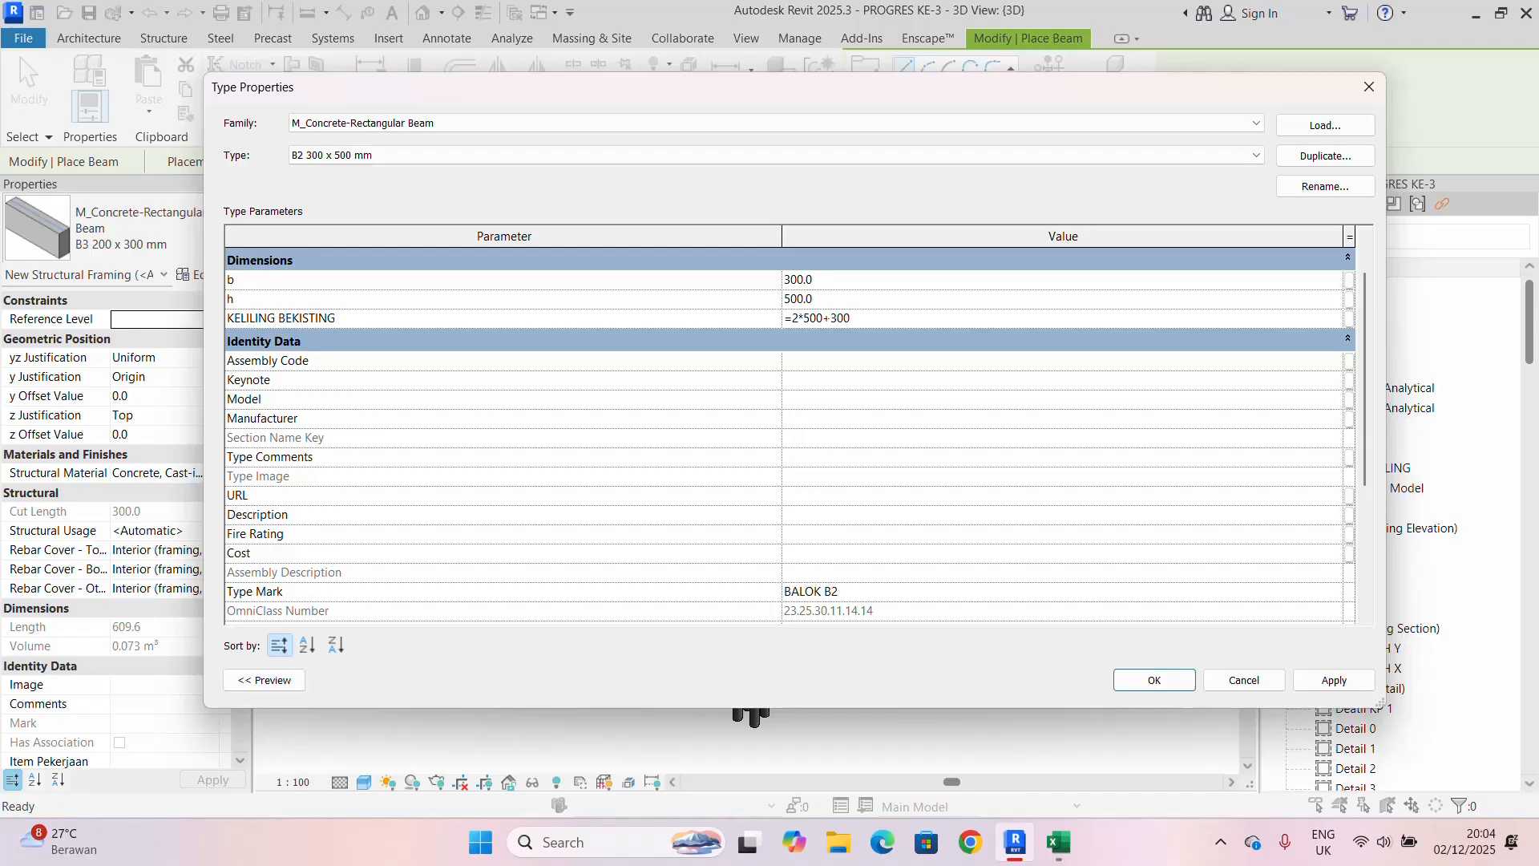
pyautogui.click(1333, 680)
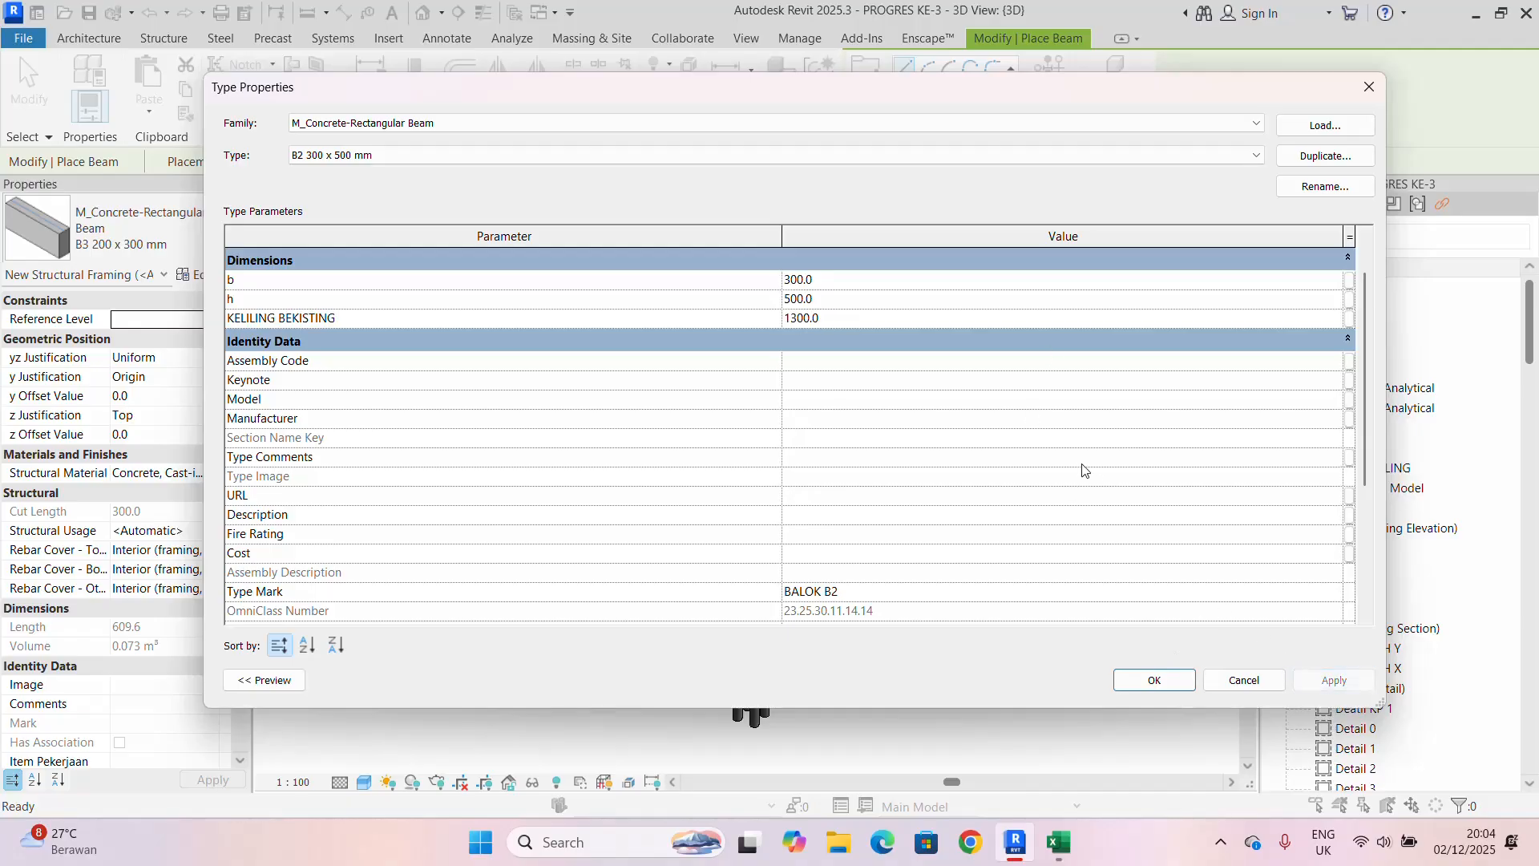
pyautogui.scroll(-4, 1079, 475)
pyautogui.scroll(3, 972, 455)
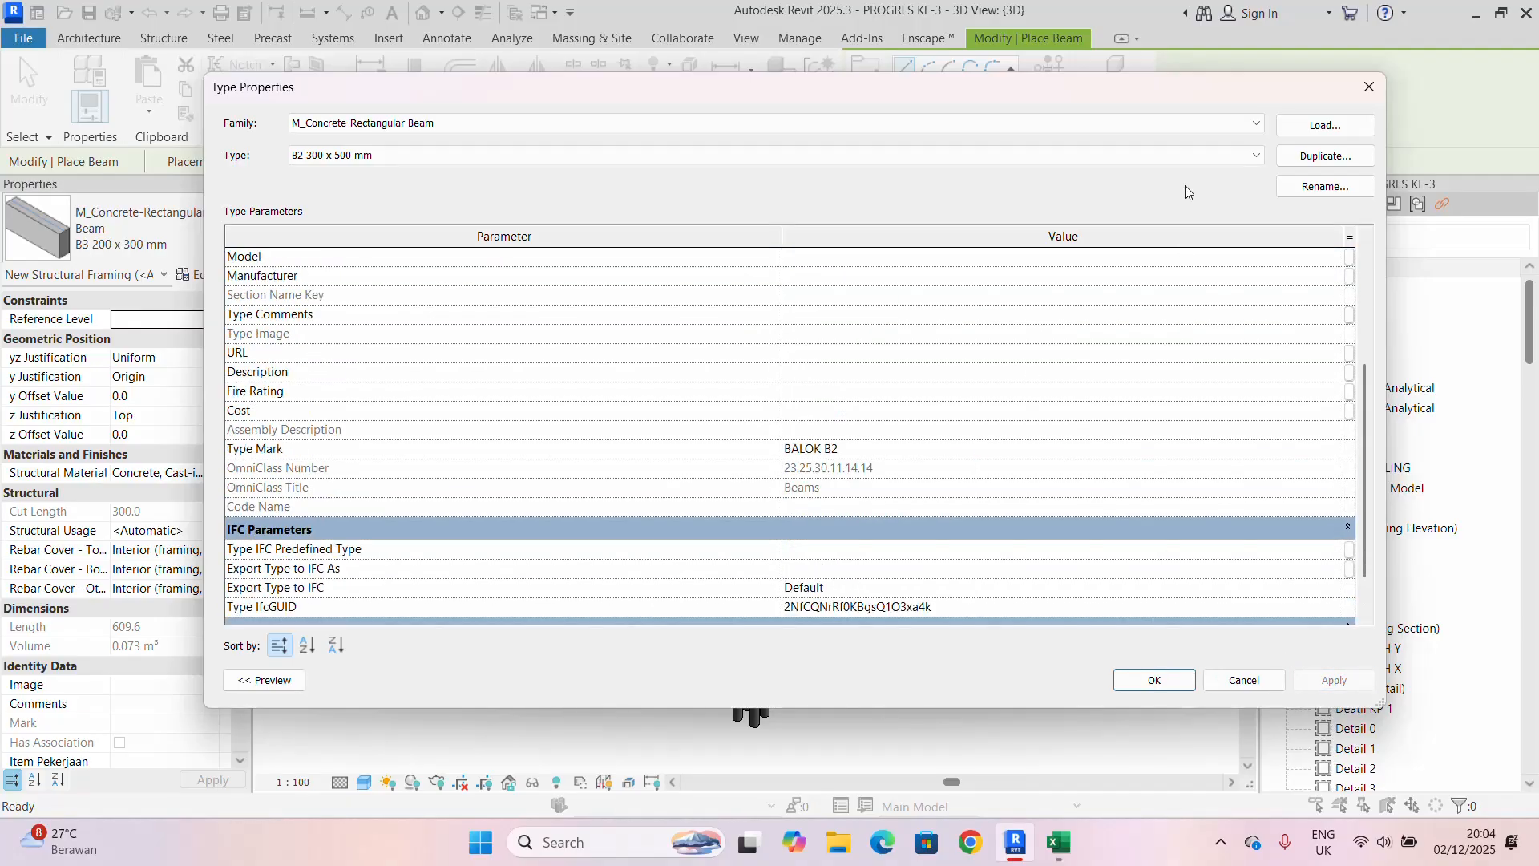
# - Set KELILING BEKISTING to =2*300+200 for the B3 200 x 300 mm beam type, accept the type properties and leave beam placement
pyautogui.click(1154, 155)
pyautogui.click(532, 237)
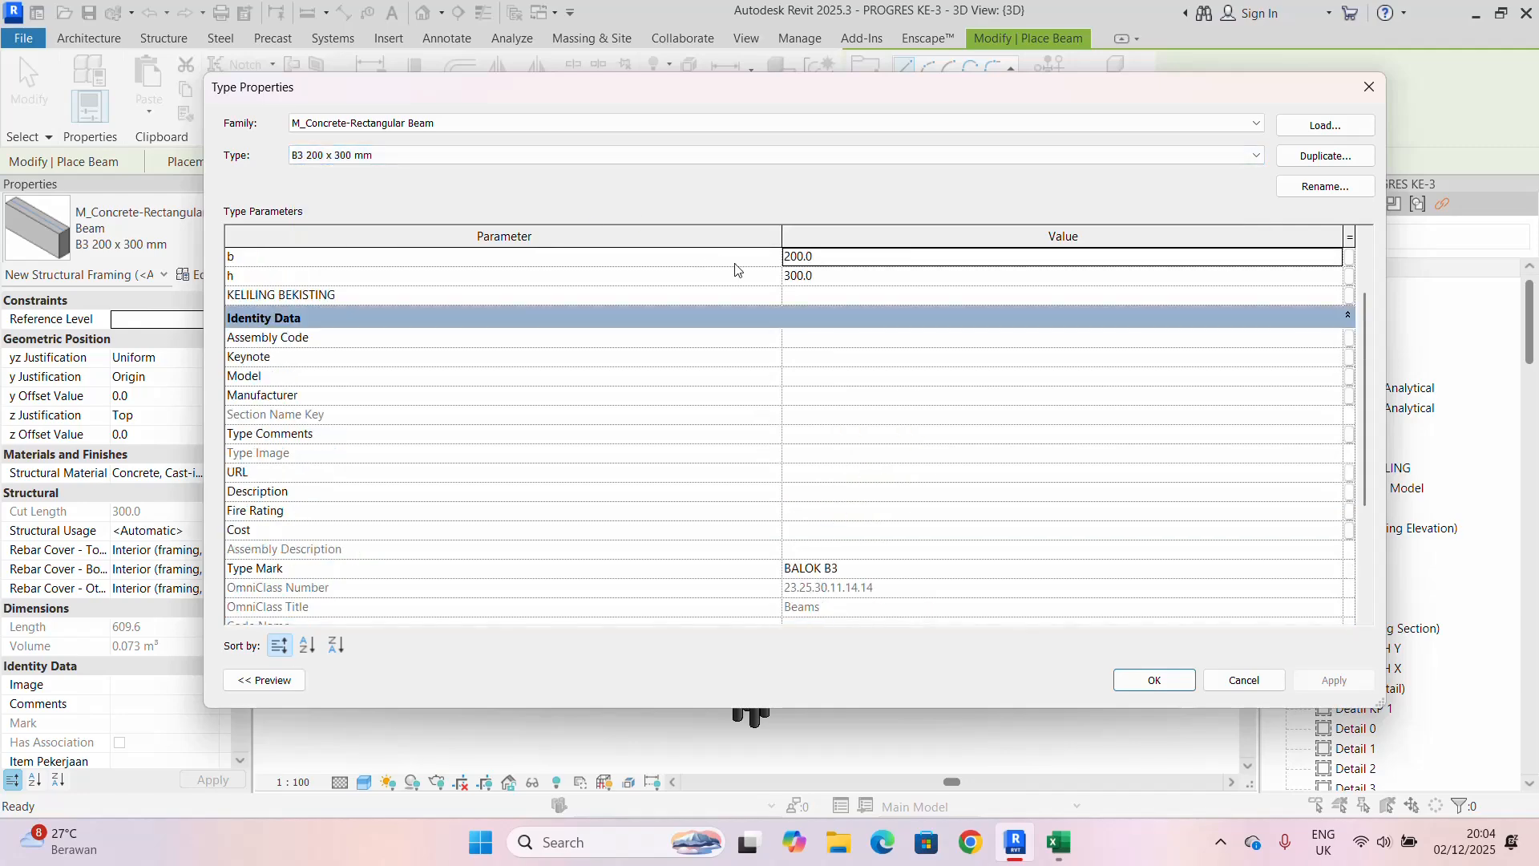
pyautogui.click(811, 369)
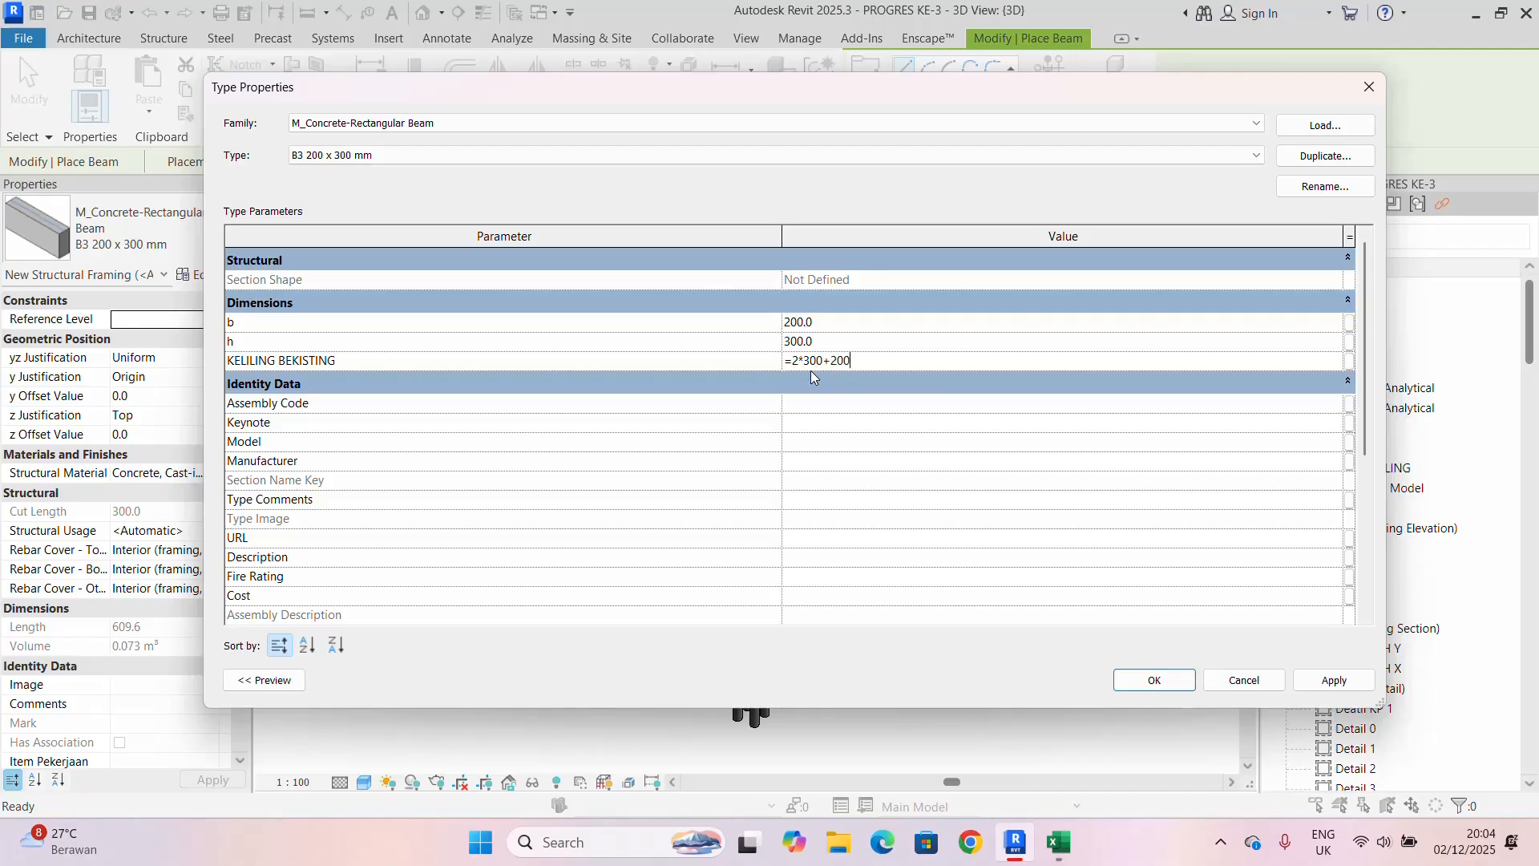
pyautogui.click(1334, 680)
pyautogui.click(1164, 680)
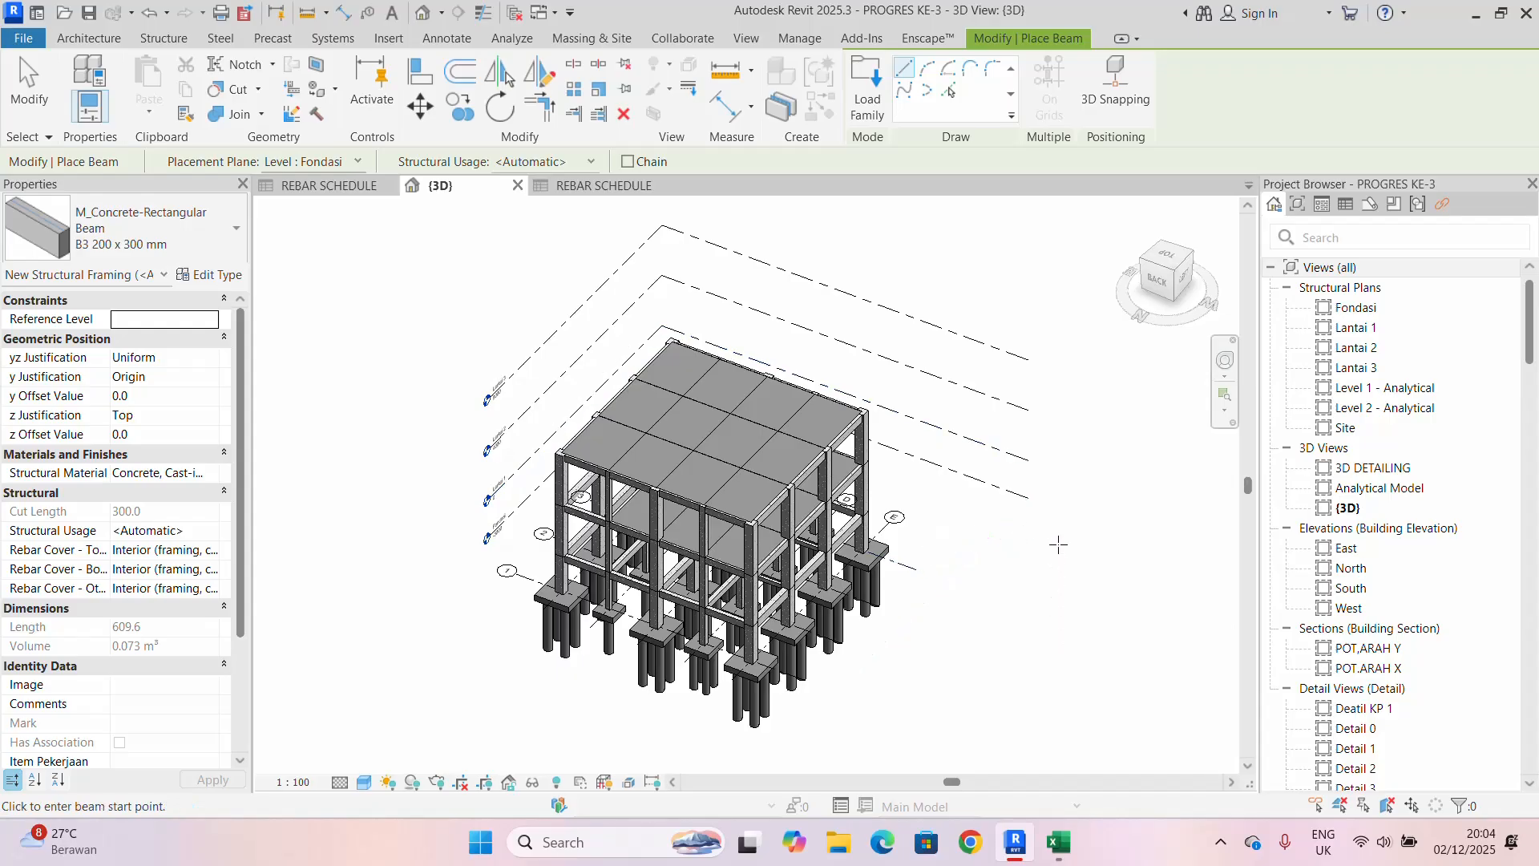
pyautogui.press('Escape')
pyautogui.scroll(-1, 1118, 585)
pyautogui.moveTo(1116, 584); pyautogui.dragTo(1051, 527, button='middle')
pyautogui.scroll(-5, 1352, 534)
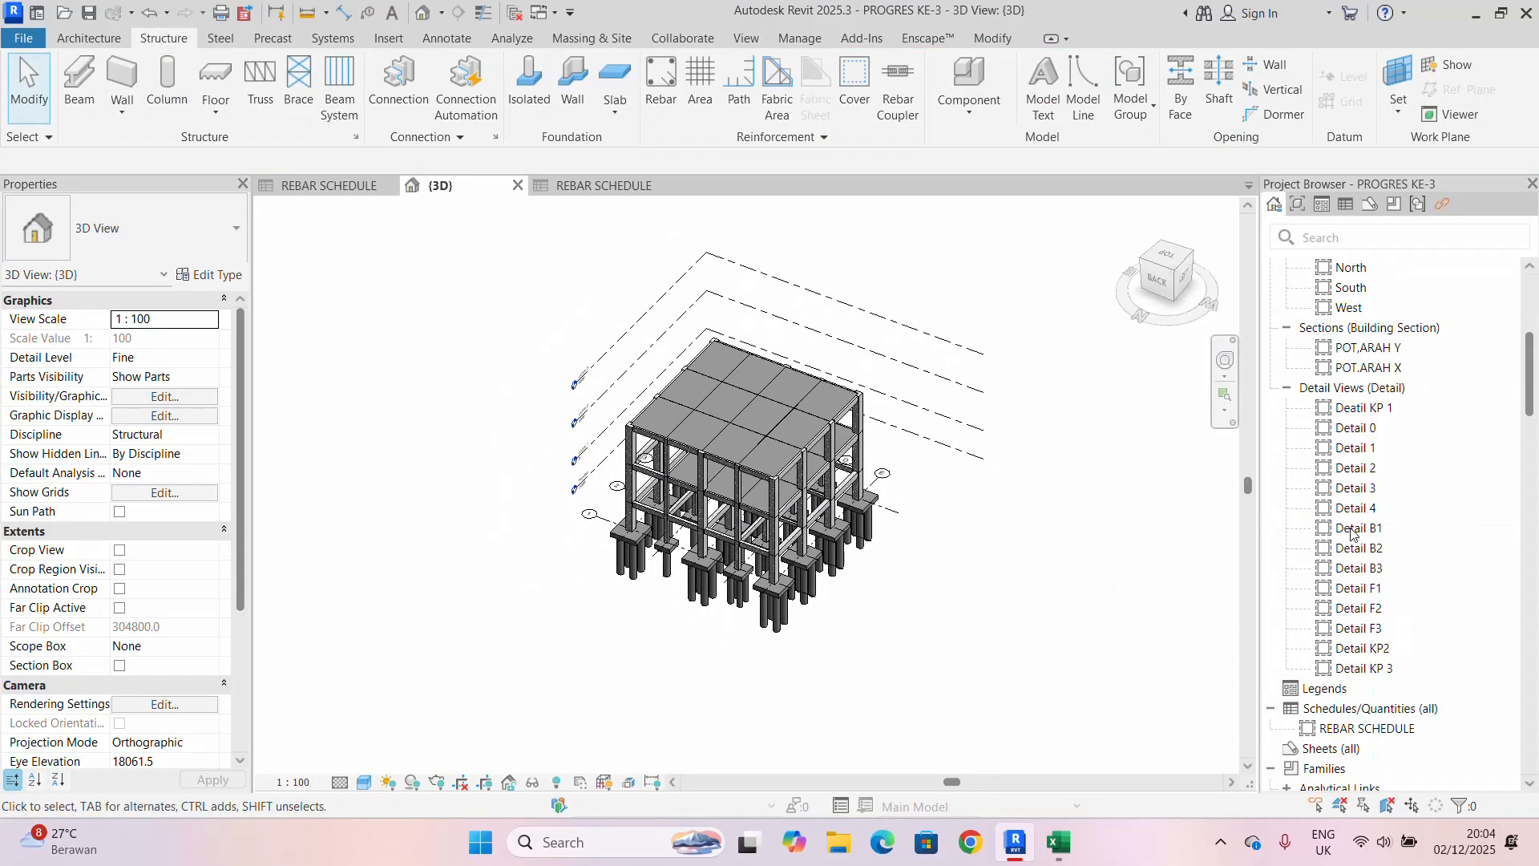
pyautogui.scroll(-2, 1353, 534)
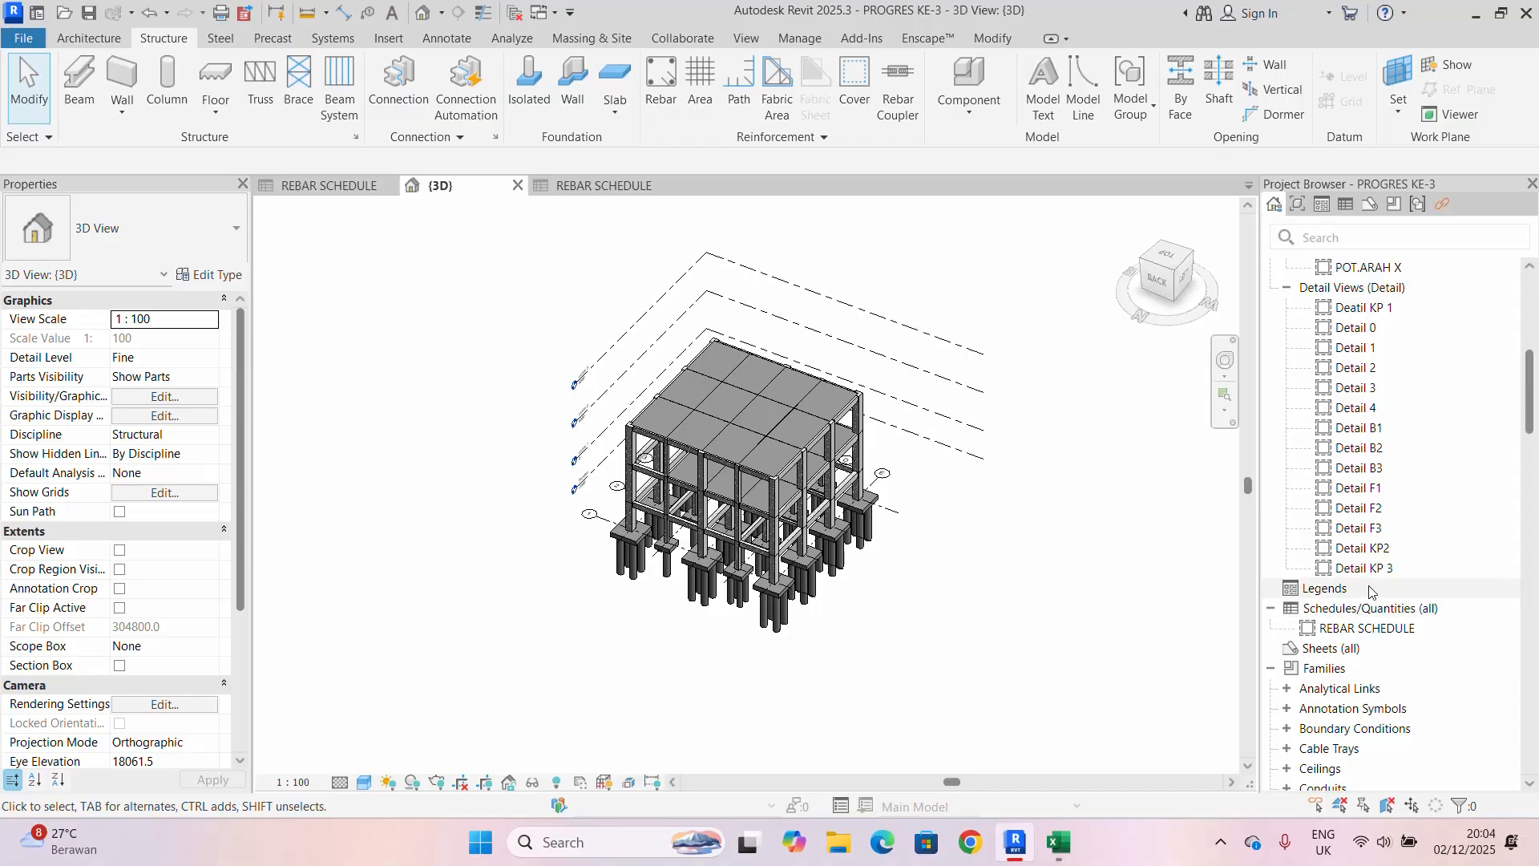
pyautogui.moveTo(989, 314); pyautogui.dragTo(962, 336, button='middle')
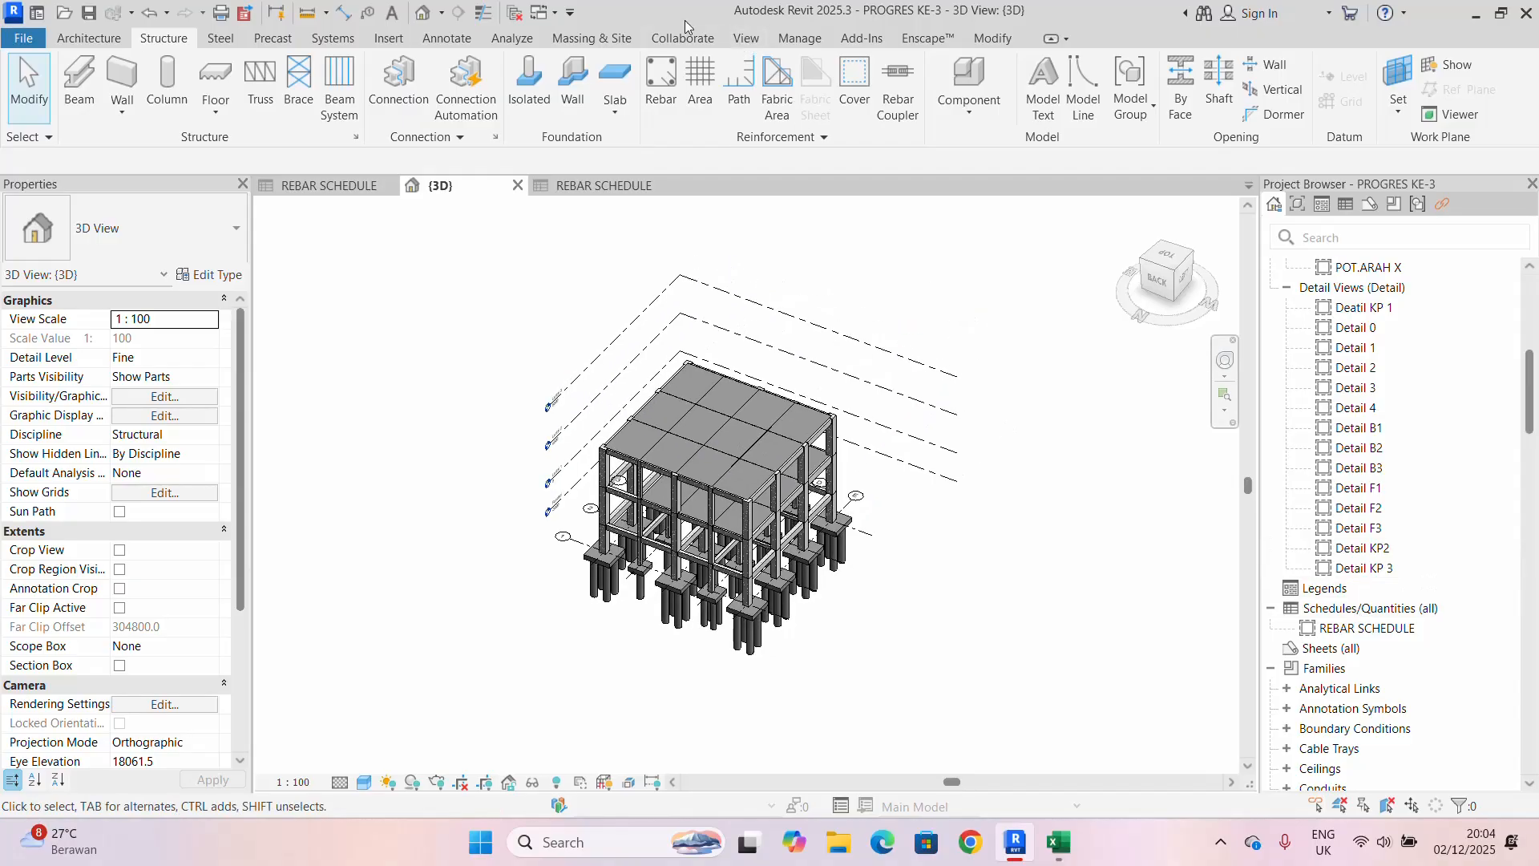
# - Create a new schedule of building components for the Structural Framing category, keeping the name Structural Framing Schedule
pyautogui.click(746, 38)
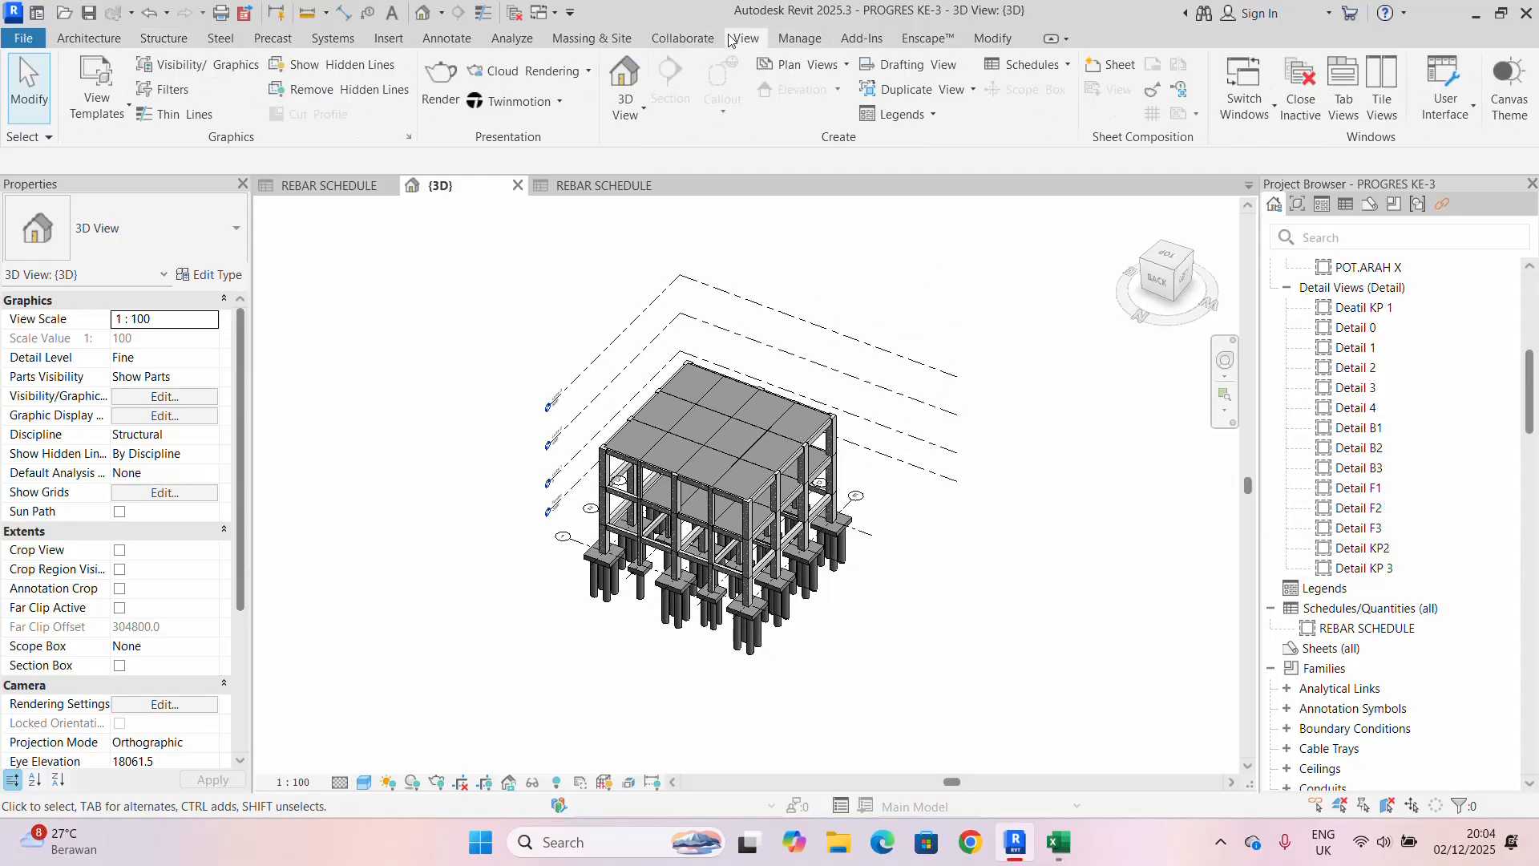
pyautogui.click(1027, 64)
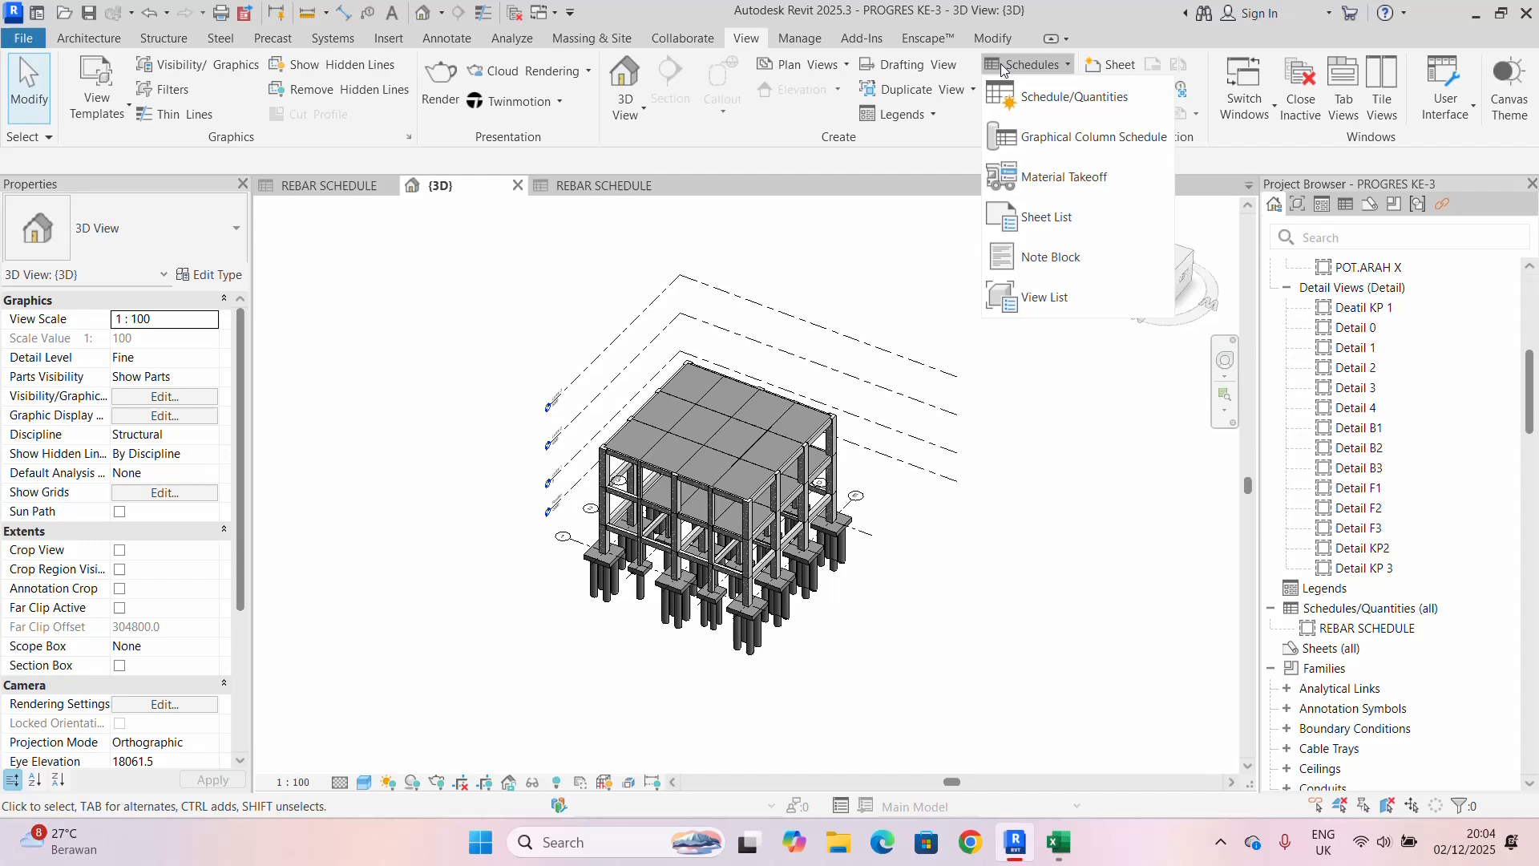
pyautogui.click(1034, 97)
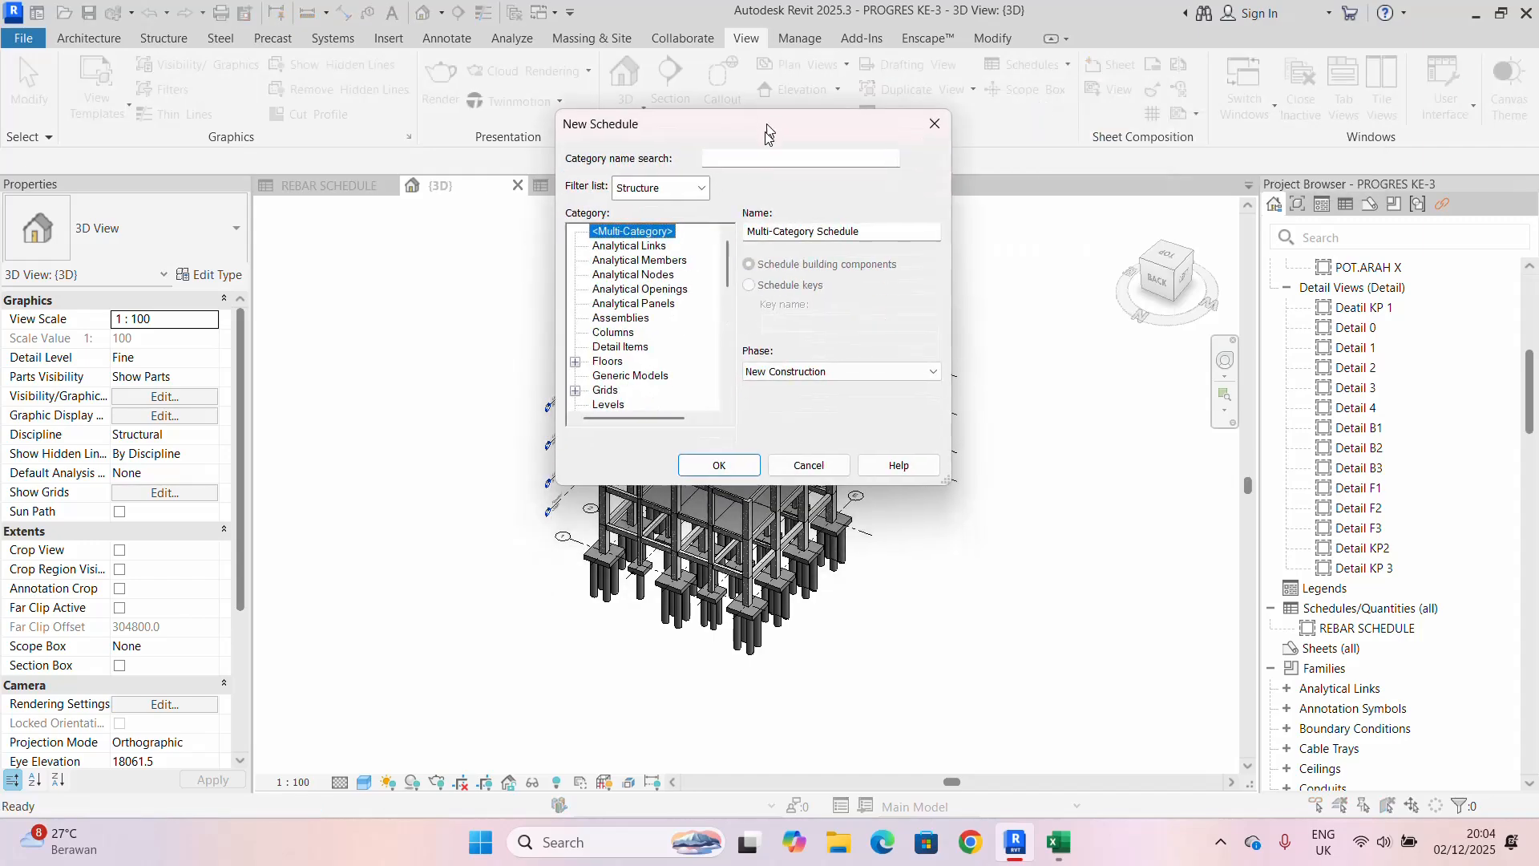
pyautogui.moveTo(766, 124); pyautogui.dragTo(781, 142)
pyautogui.scroll(-8, 618, 317)
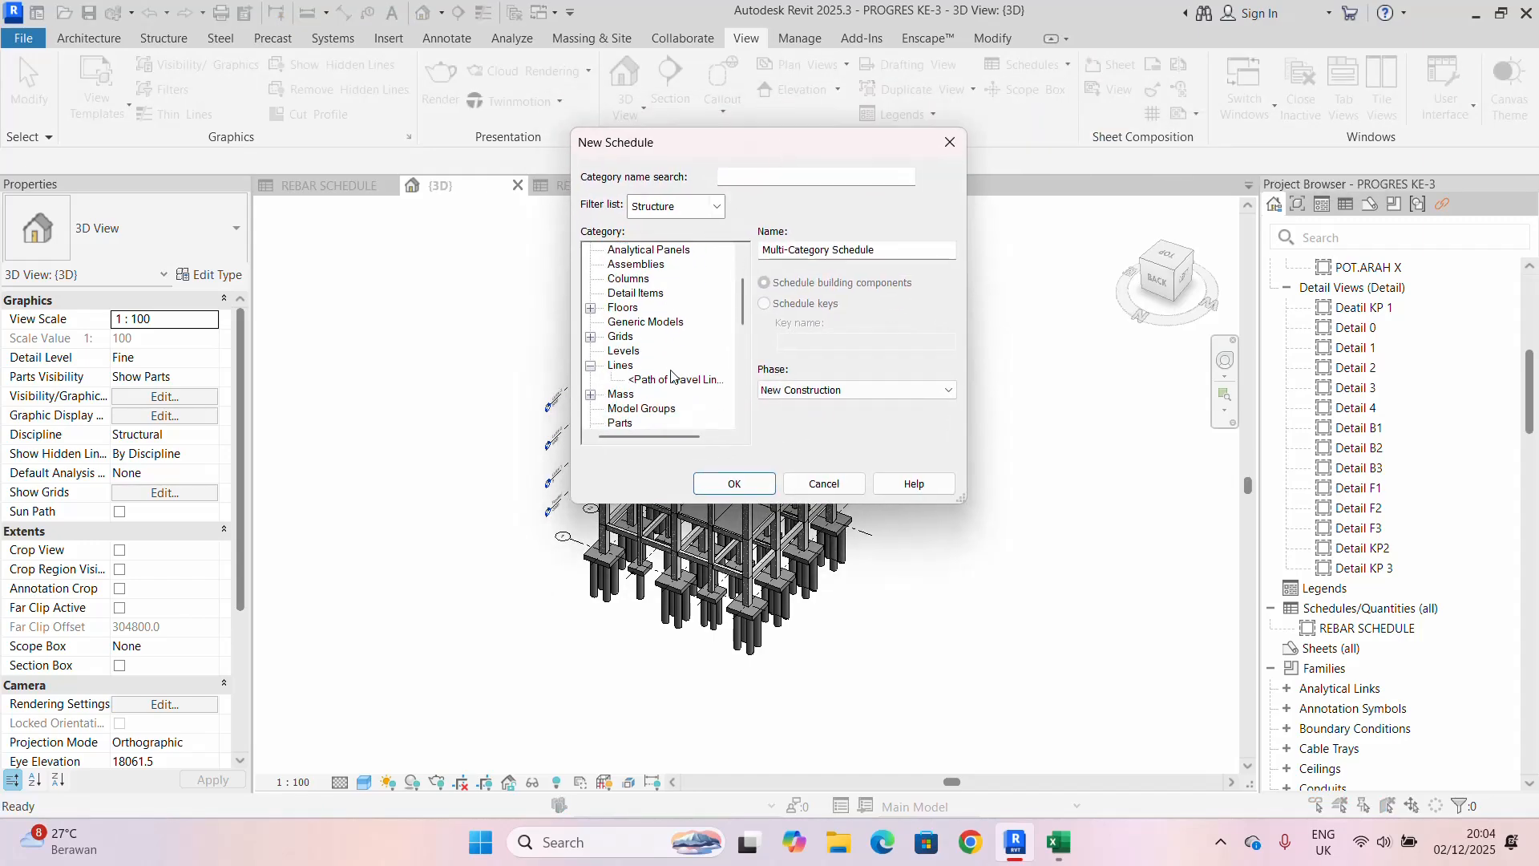
pyautogui.scroll(-1, 663, 369)
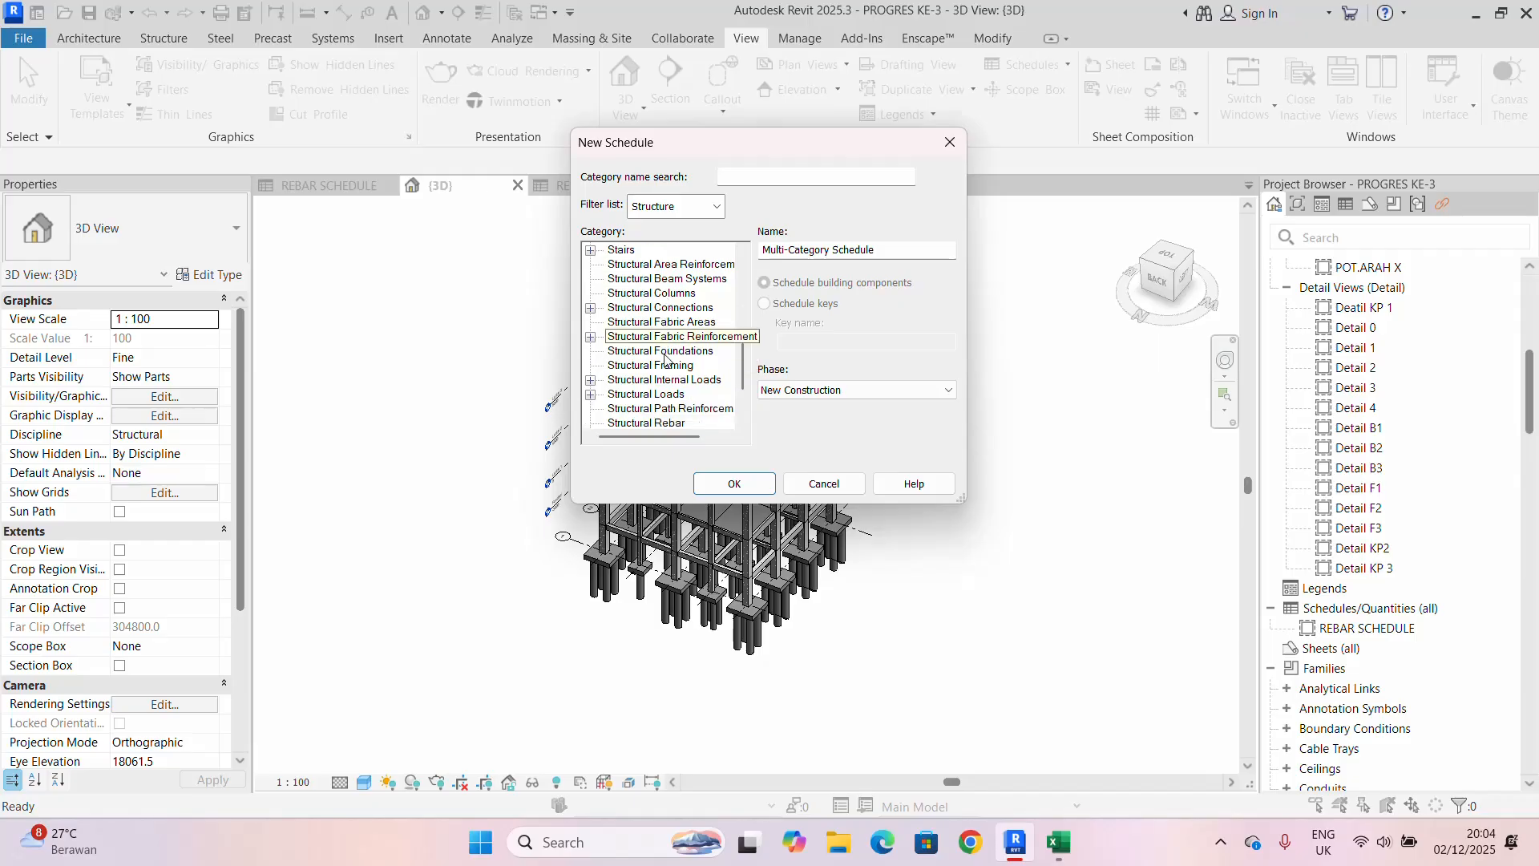
pyautogui.click(657, 366)
pyautogui.moveTo(784, 159); pyautogui.dragTo(777, 131)
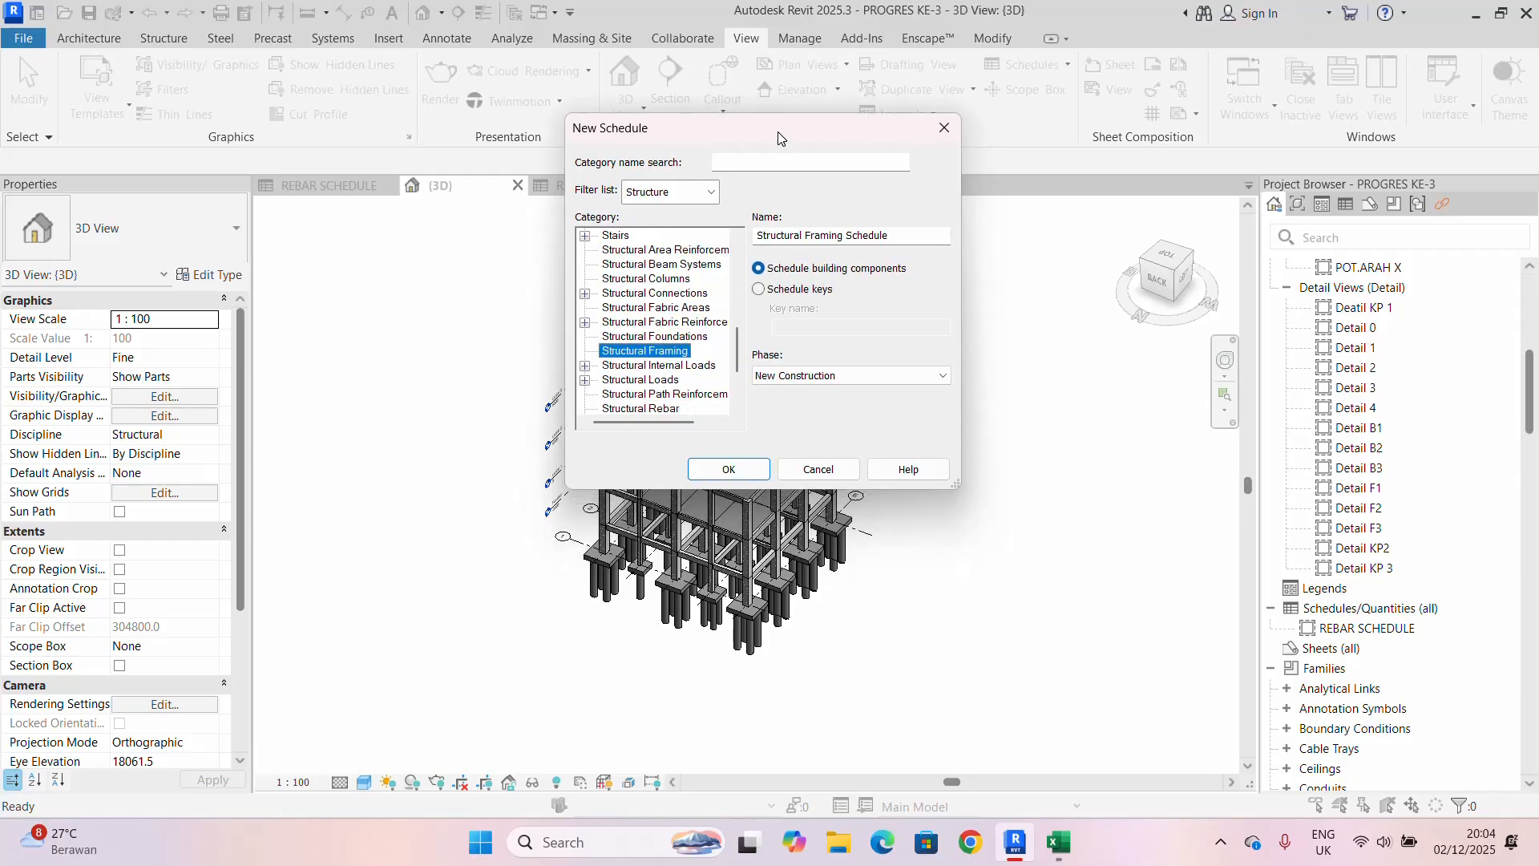
pyautogui.click(729, 469)
pyautogui.moveTo(683, 117); pyautogui.dragTo(715, 128)
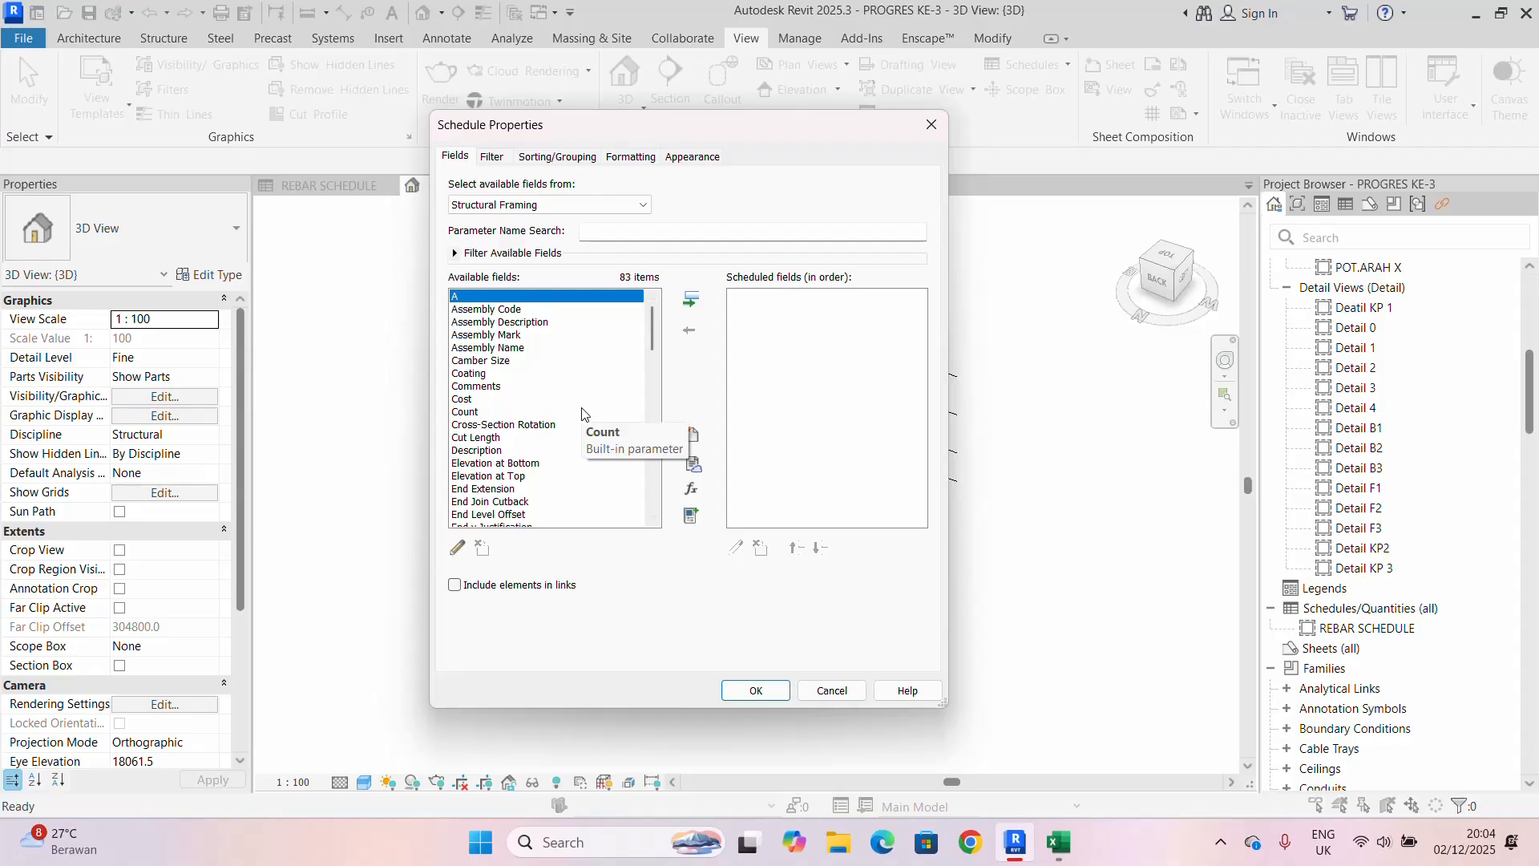
# - Find the Type Mark field among the structural framing parameters and add it to the schedule
pyautogui.scroll(-5, 525, 451)
pyautogui.scroll(-8, 522, 455)
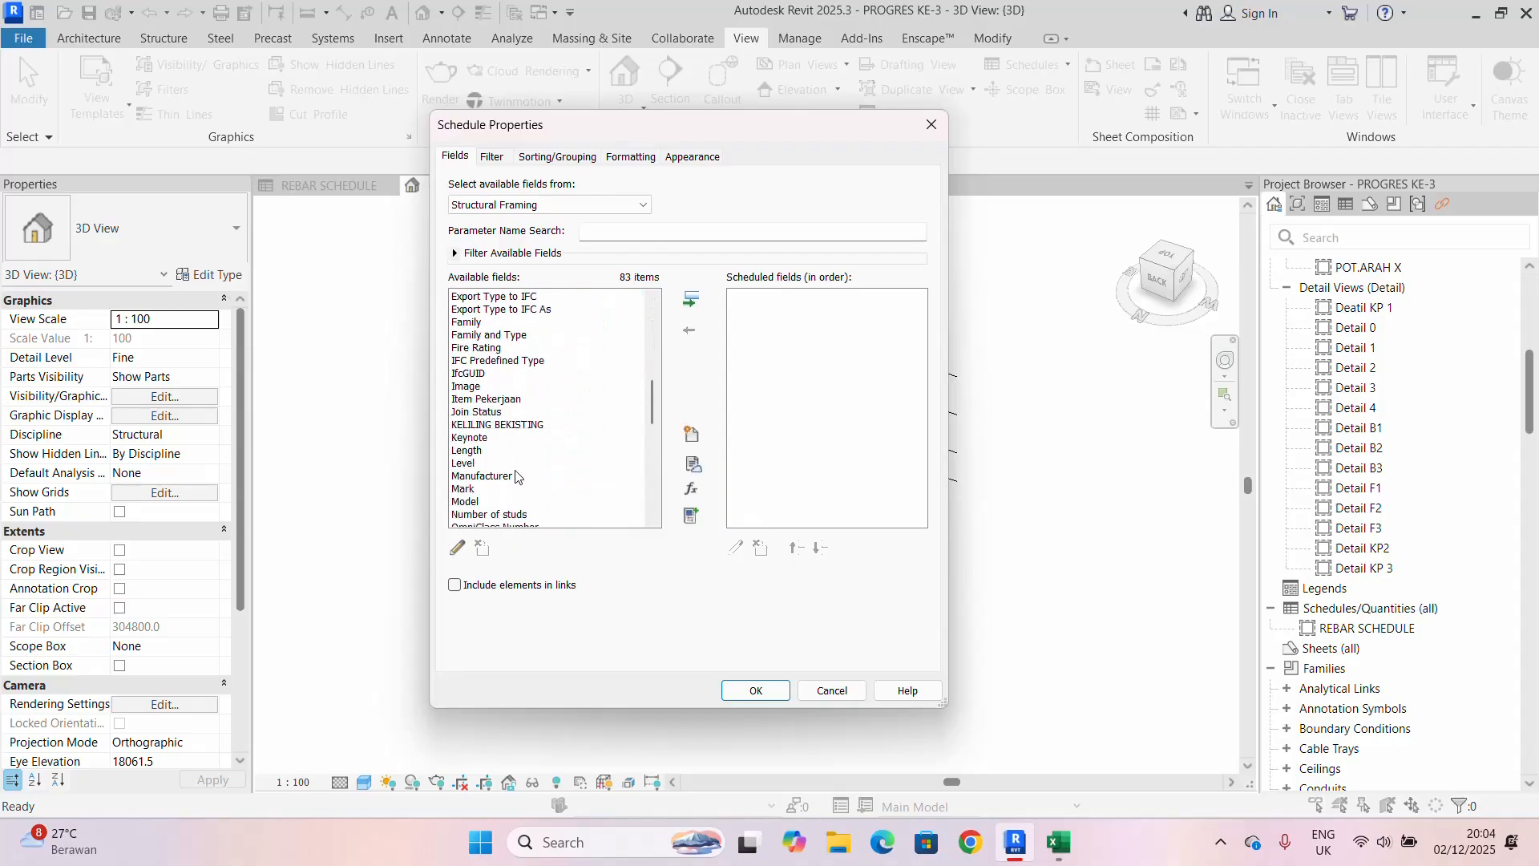
pyautogui.scroll(-6, 489, 469)
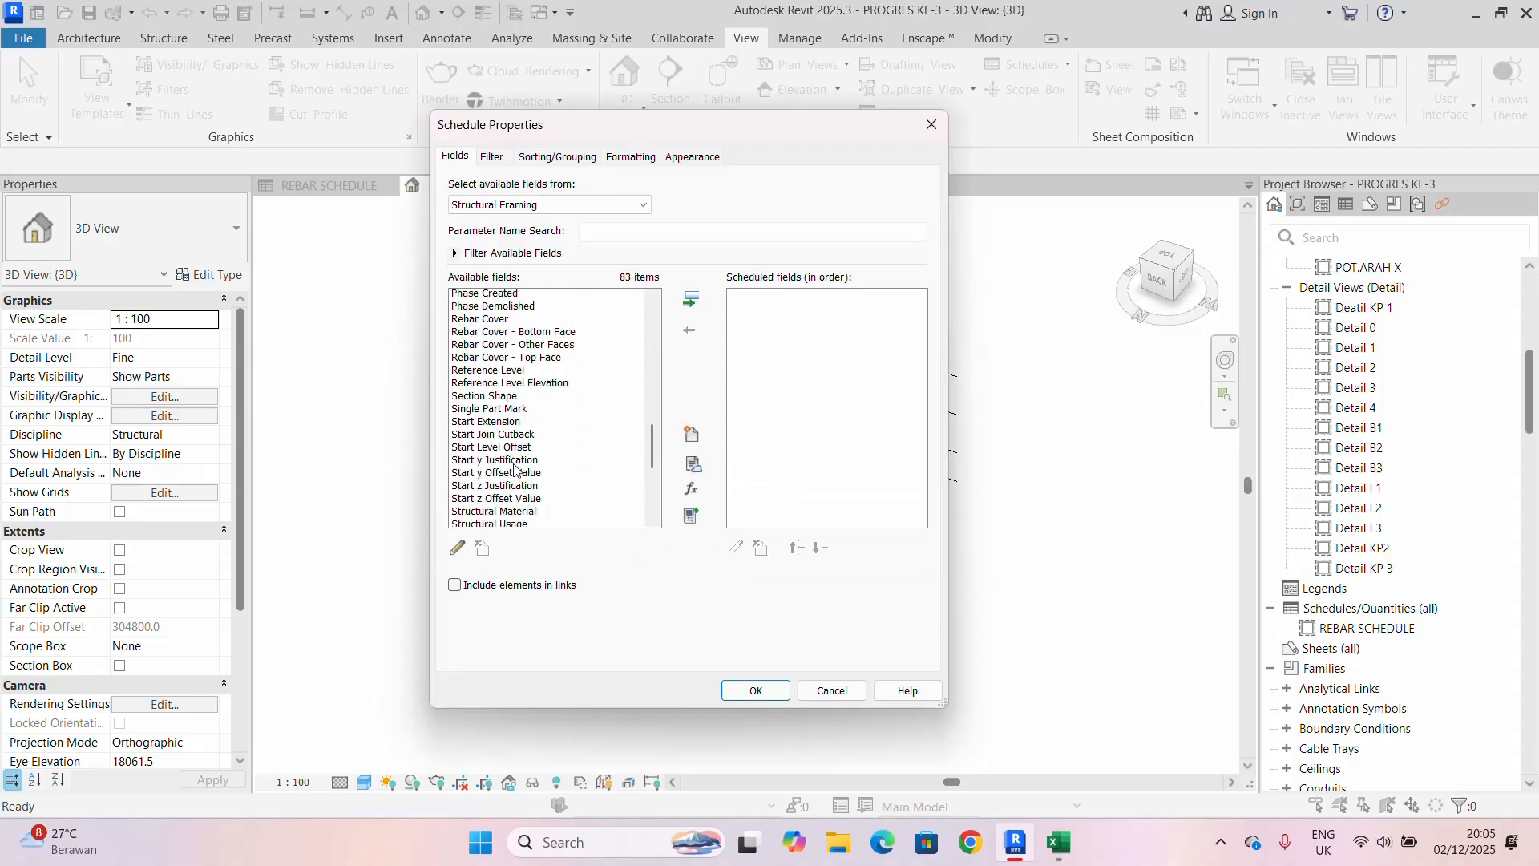
pyautogui.scroll(6, 509, 459)
pyautogui.scroll(-10, 513, 456)
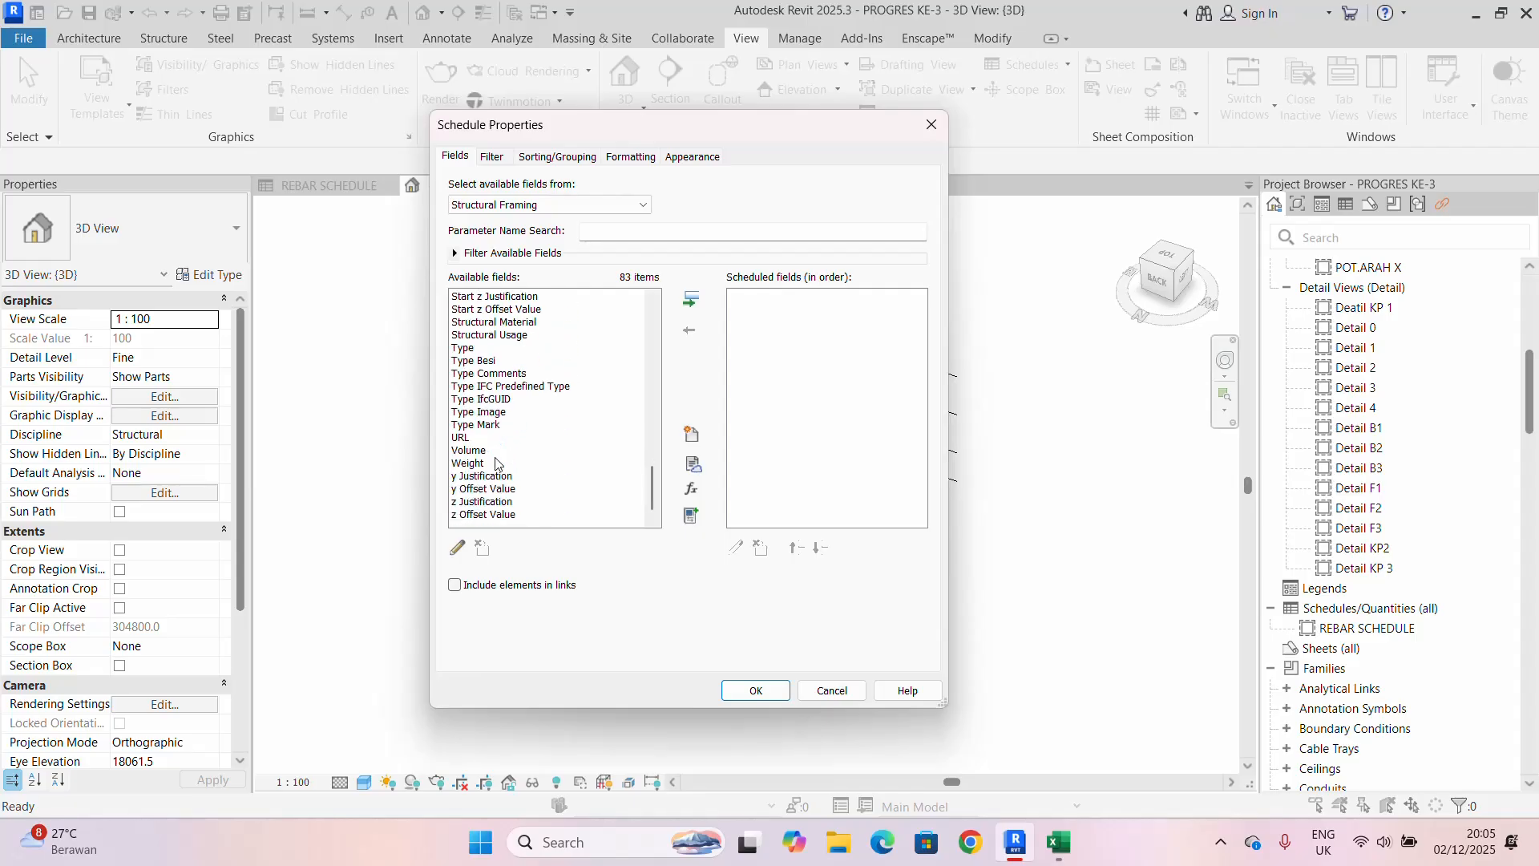
pyautogui.click(487, 362)
pyautogui.click(481, 411)
pyautogui.click(481, 424)
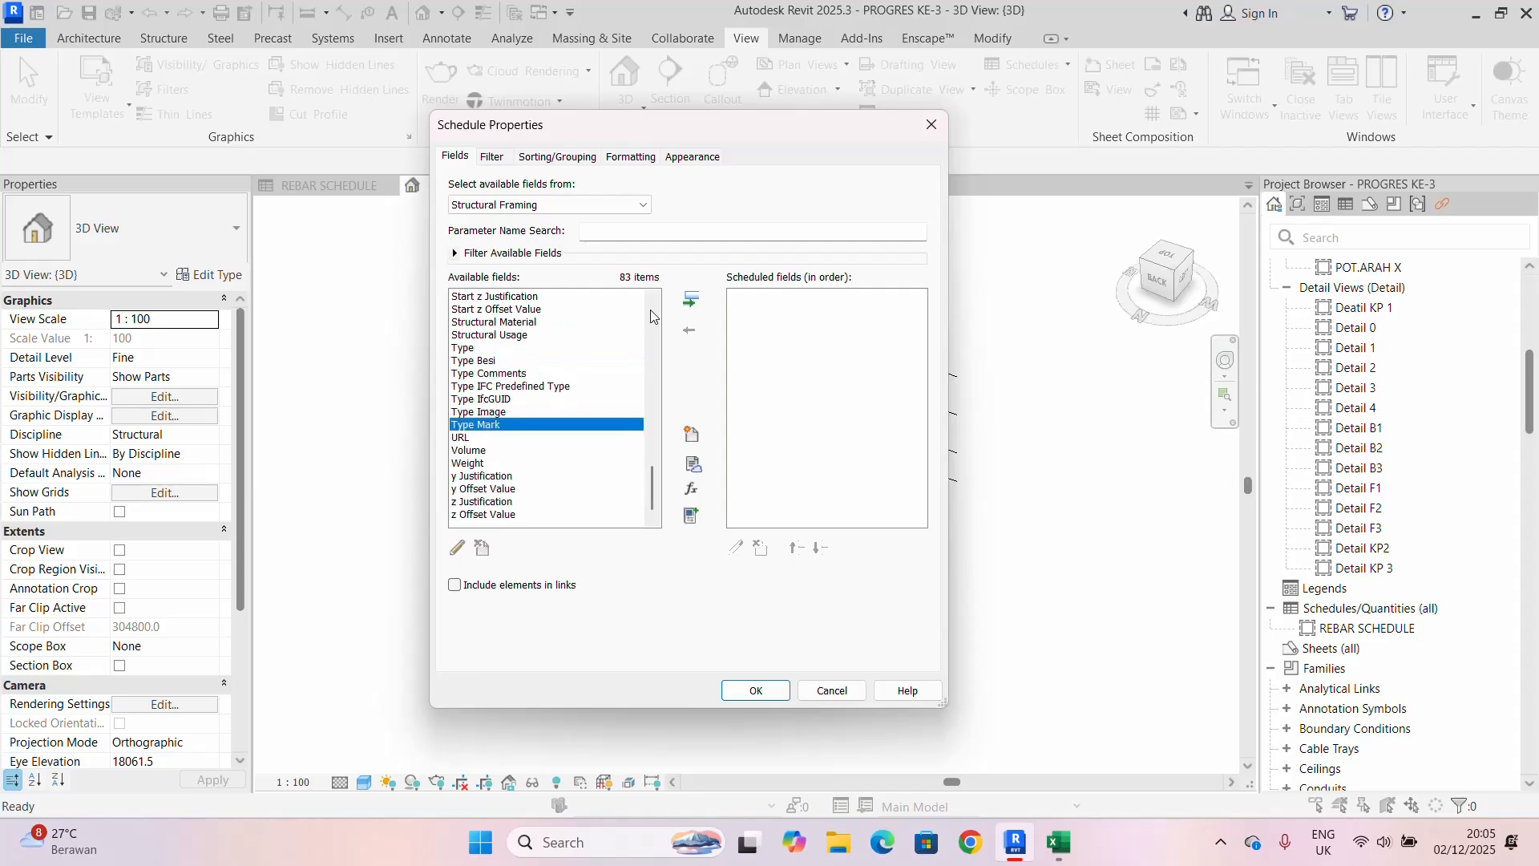
pyautogui.click(690, 300)
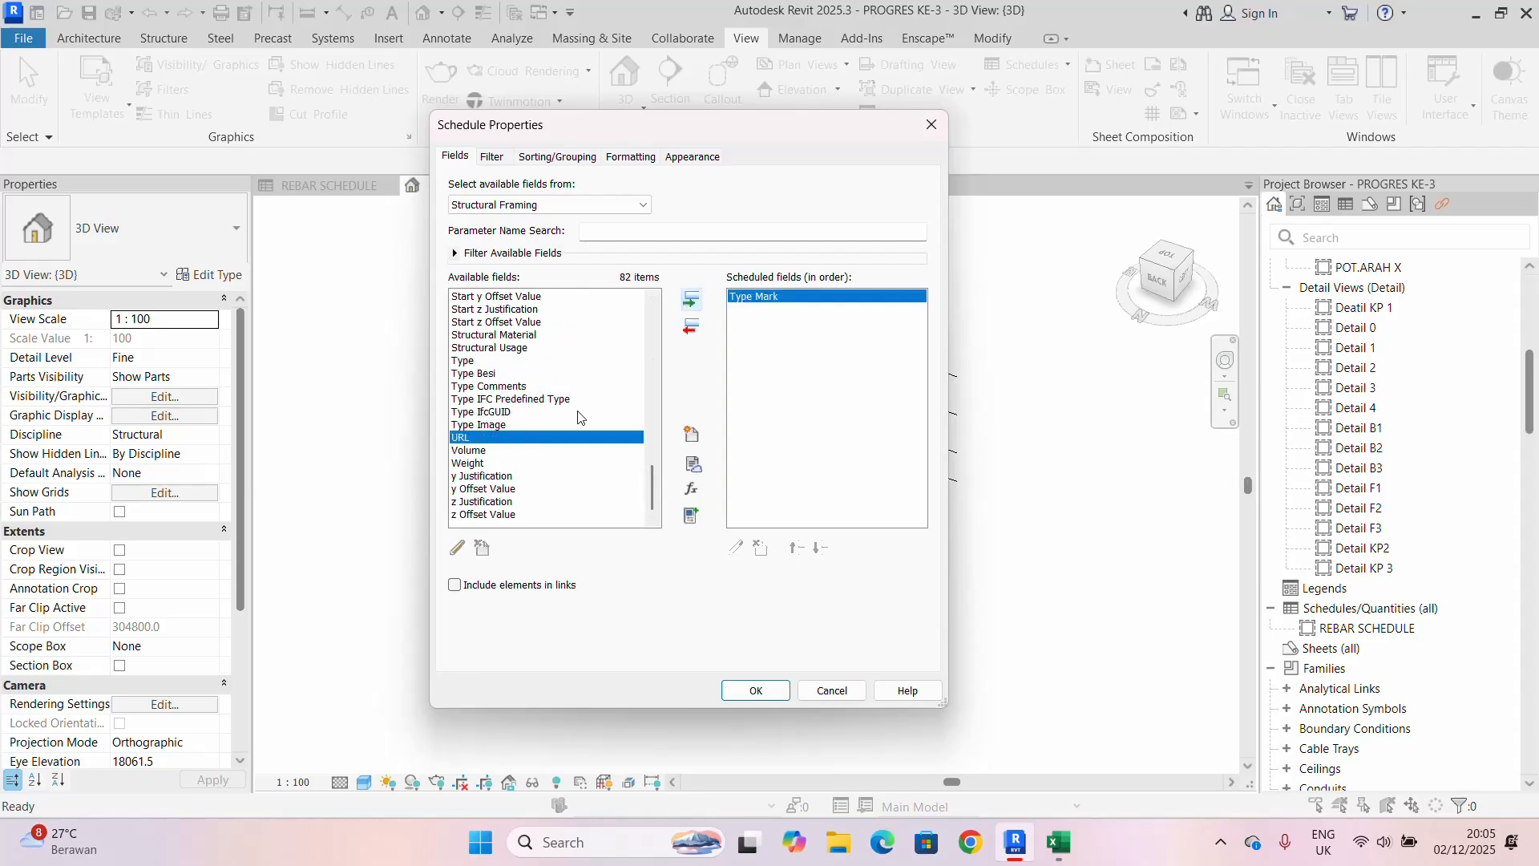
# - Add the Elevation at Top field to the scheduled fields after Type Mark
pyautogui.scroll(2, 562, 409)
pyautogui.scroll(20, 562, 407)
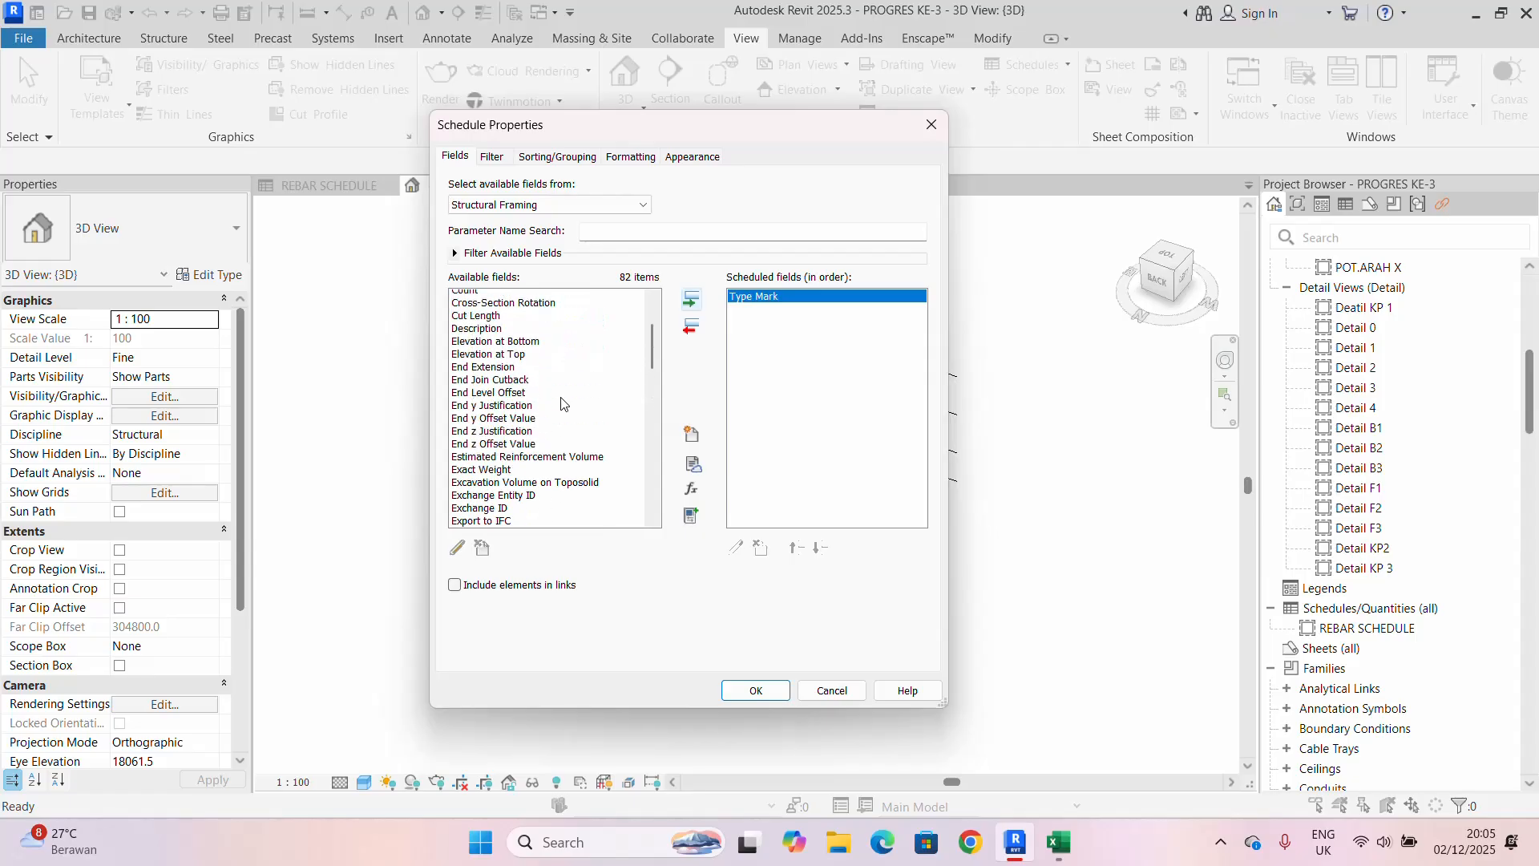
pyautogui.click(498, 476)
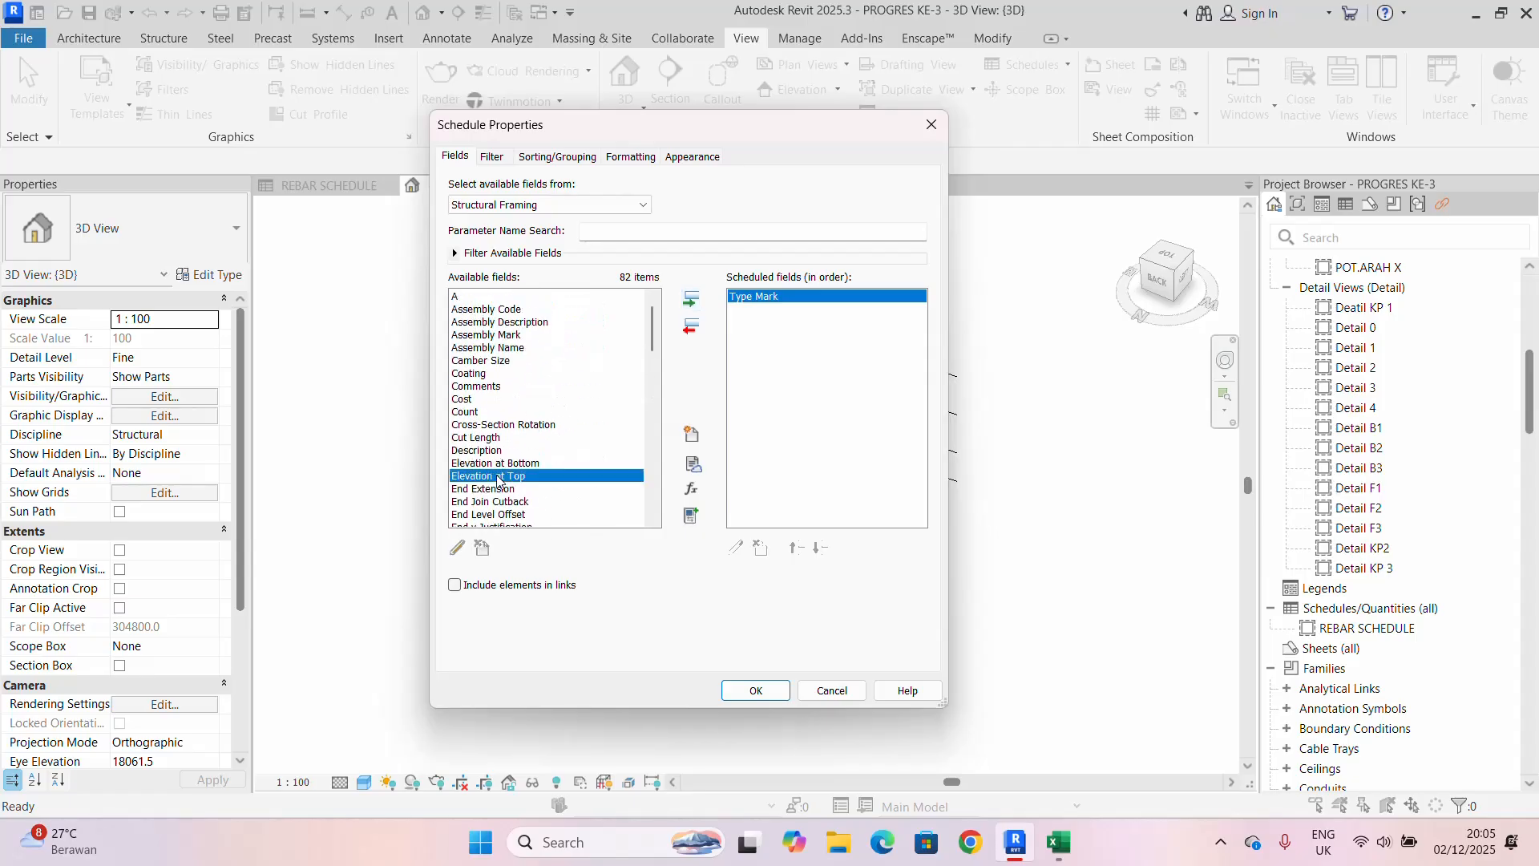
pyautogui.click(691, 300)
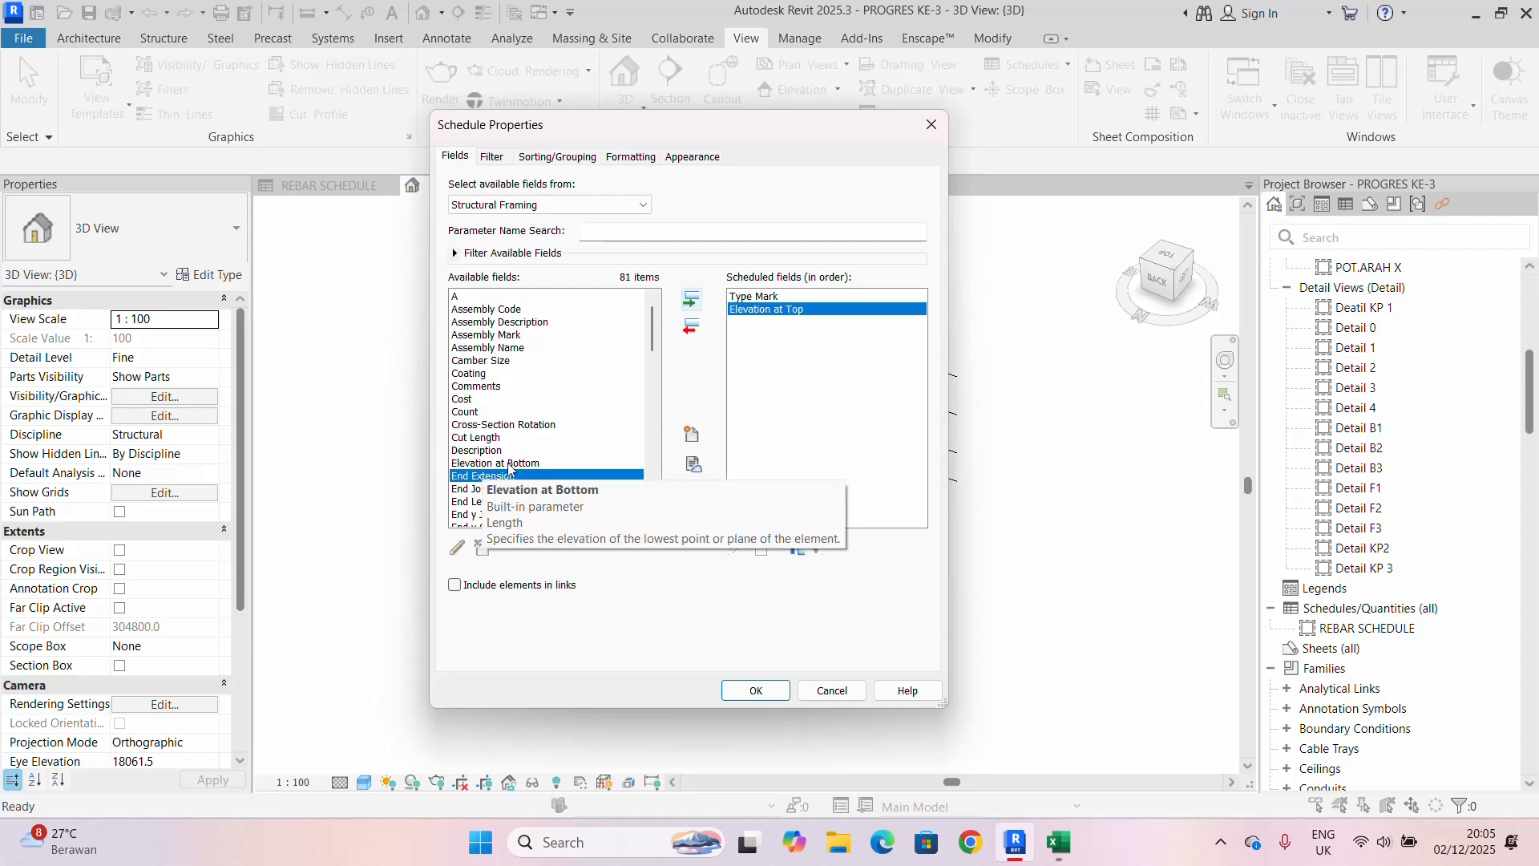
# - Add the Length field to the scheduled fields after Elevation at Top
pyautogui.scroll(-4, 525, 437)
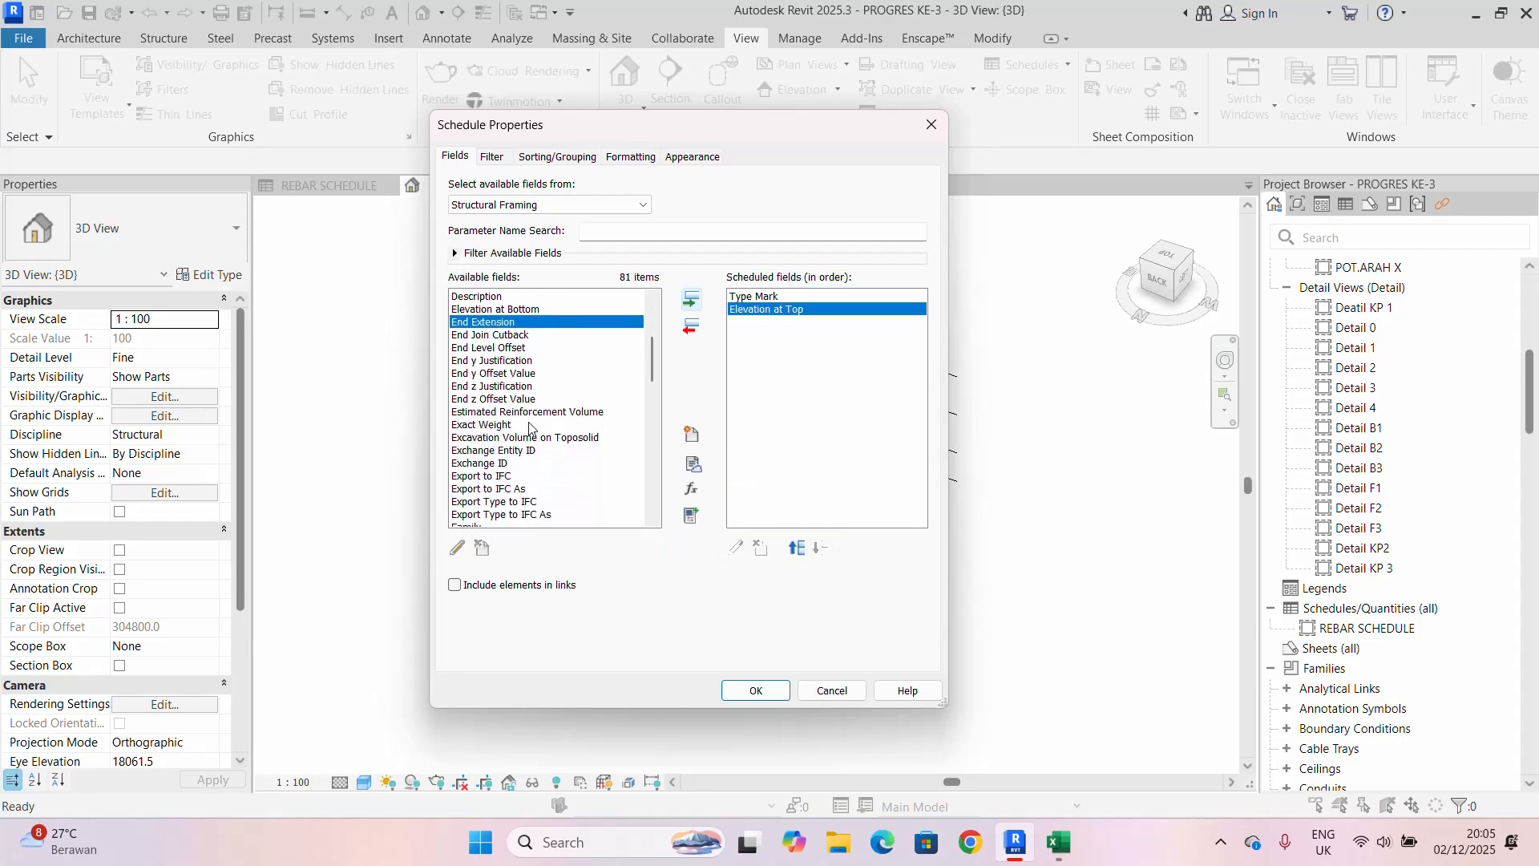
pyautogui.scroll(-15, 529, 427)
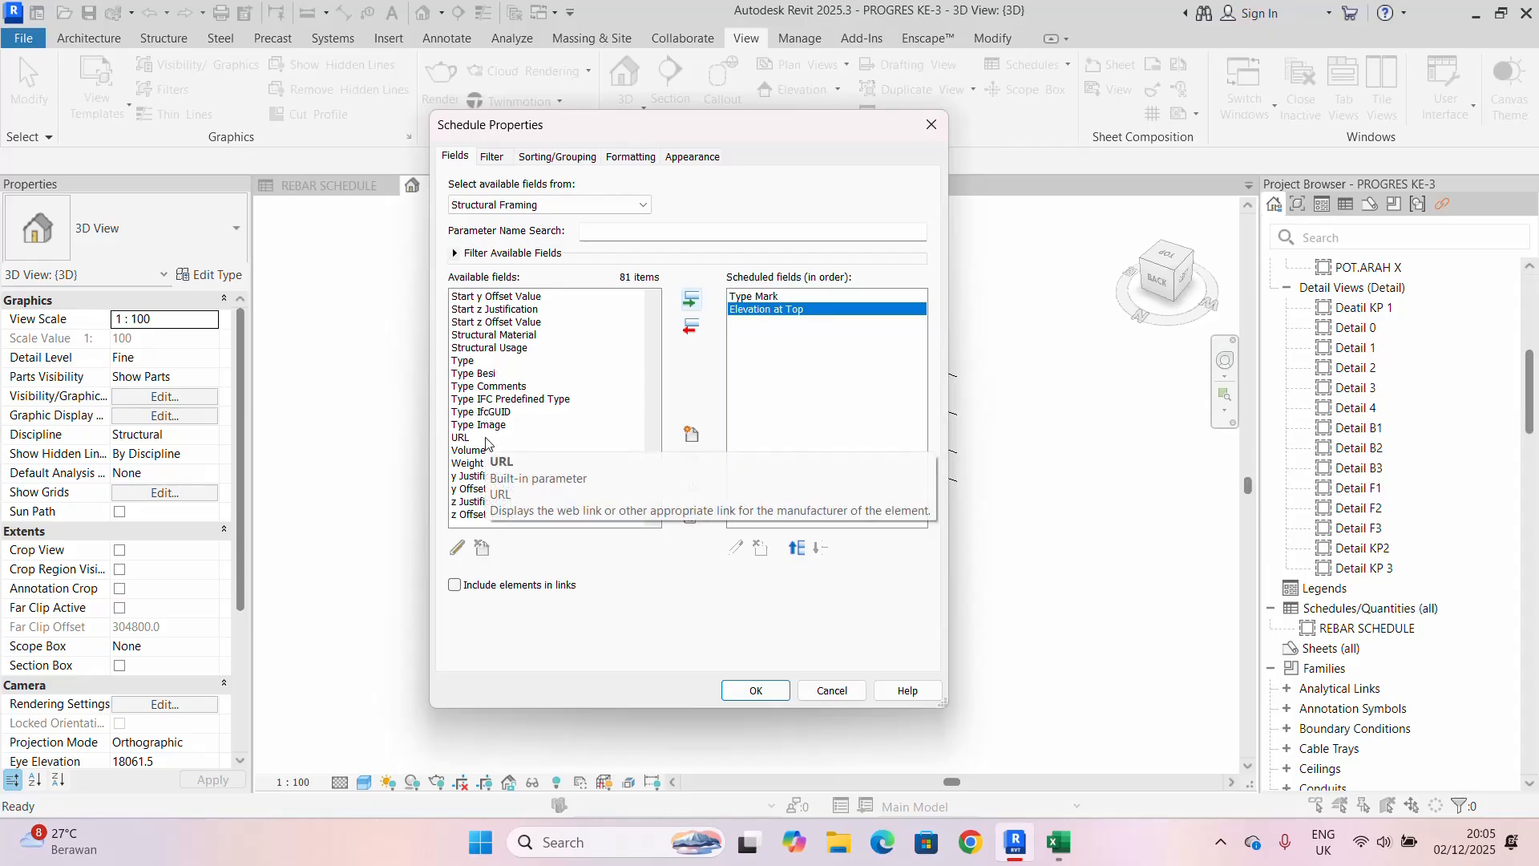
pyautogui.scroll(4, 497, 443)
pyautogui.scroll(12, 497, 447)
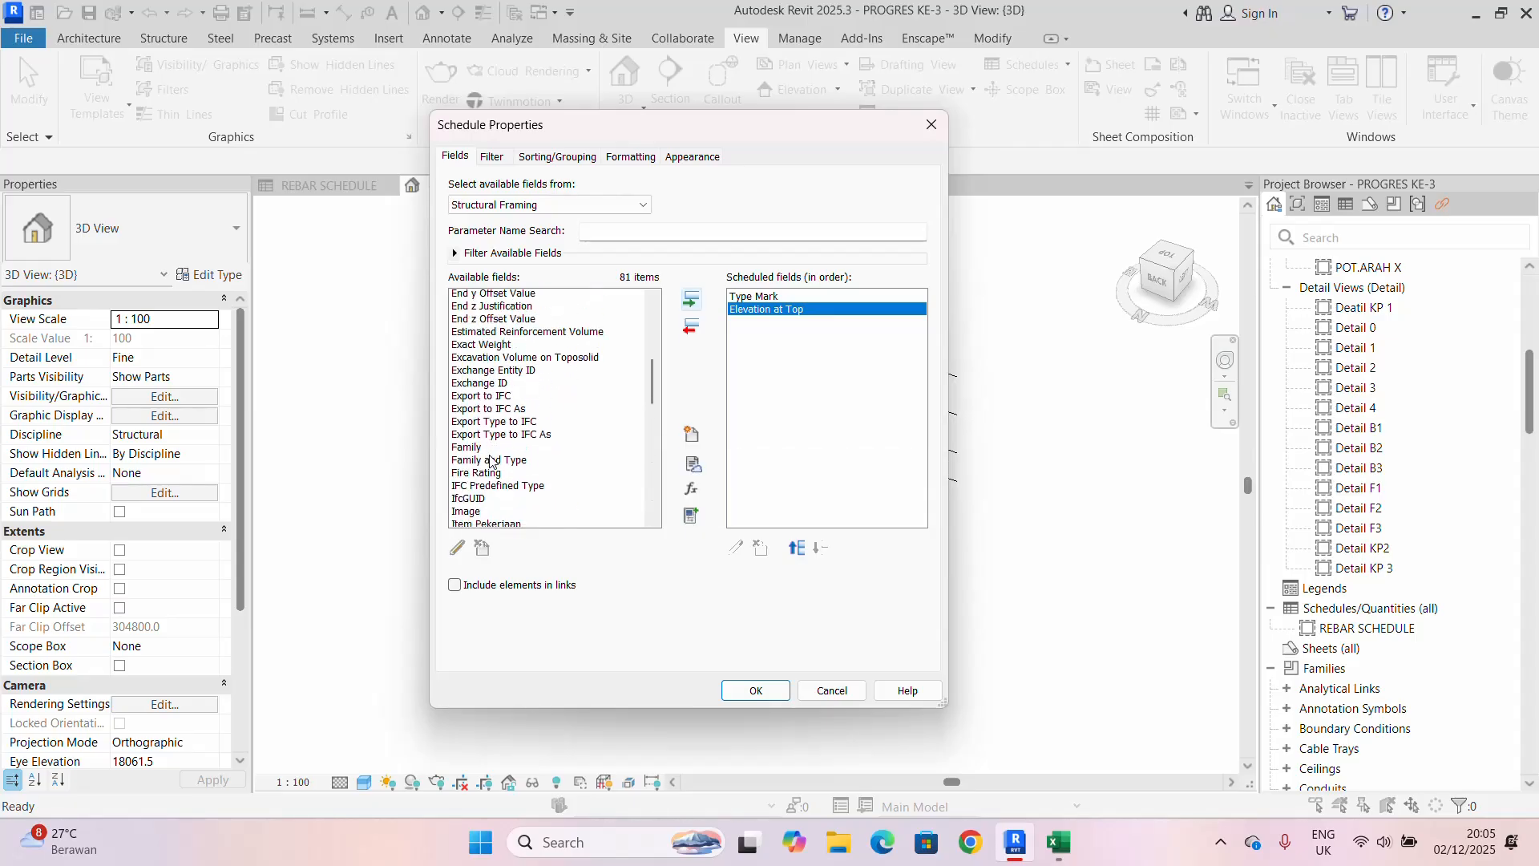
pyautogui.click(479, 465)
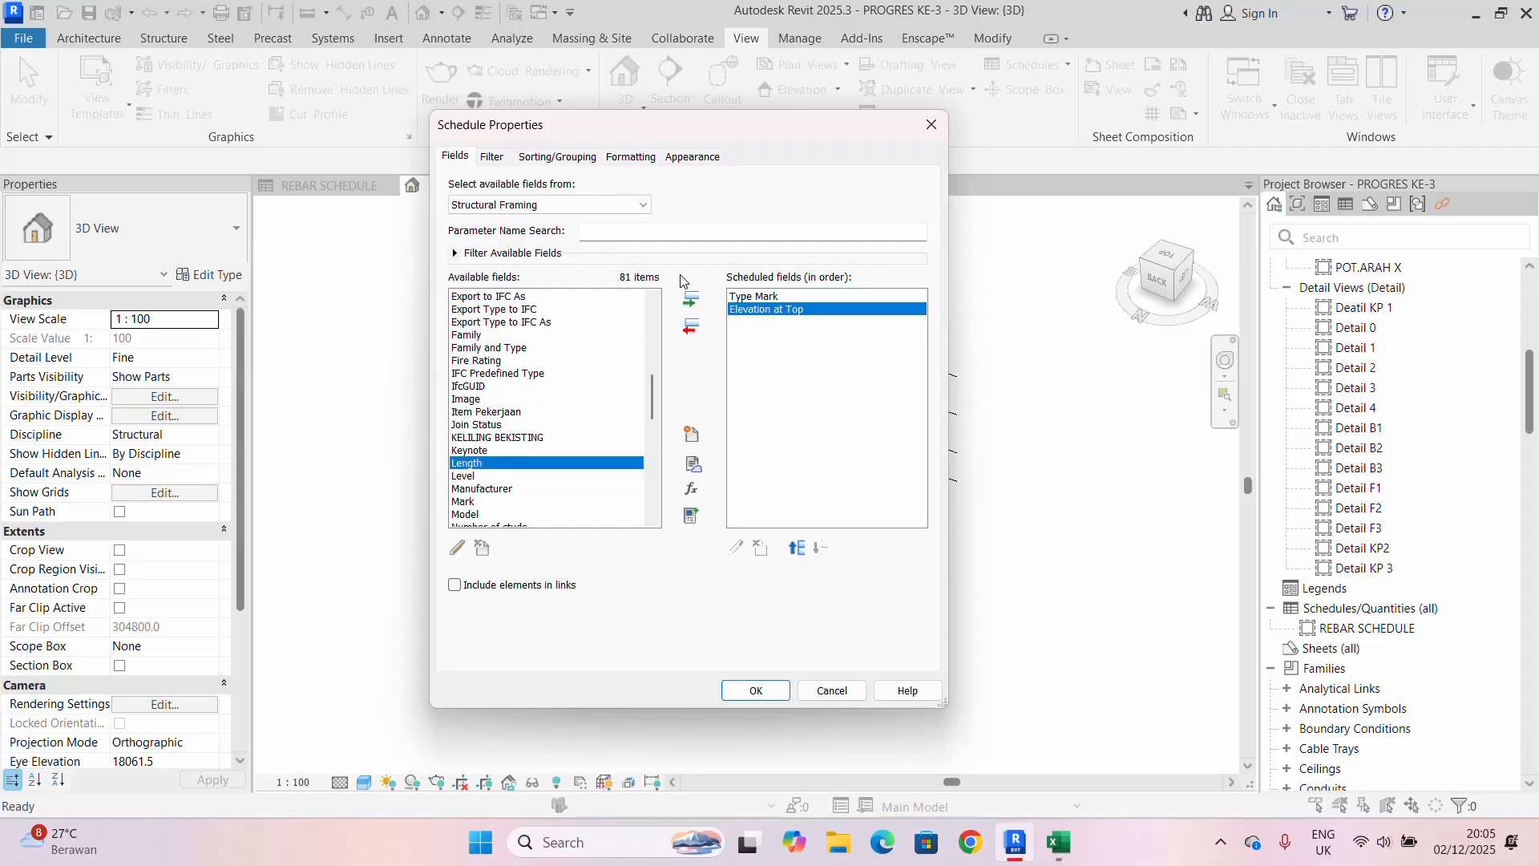
pyautogui.click(691, 300)
# - Add the Volume field to the scheduled fields after Length
pyautogui.scroll(-13, 530, 481)
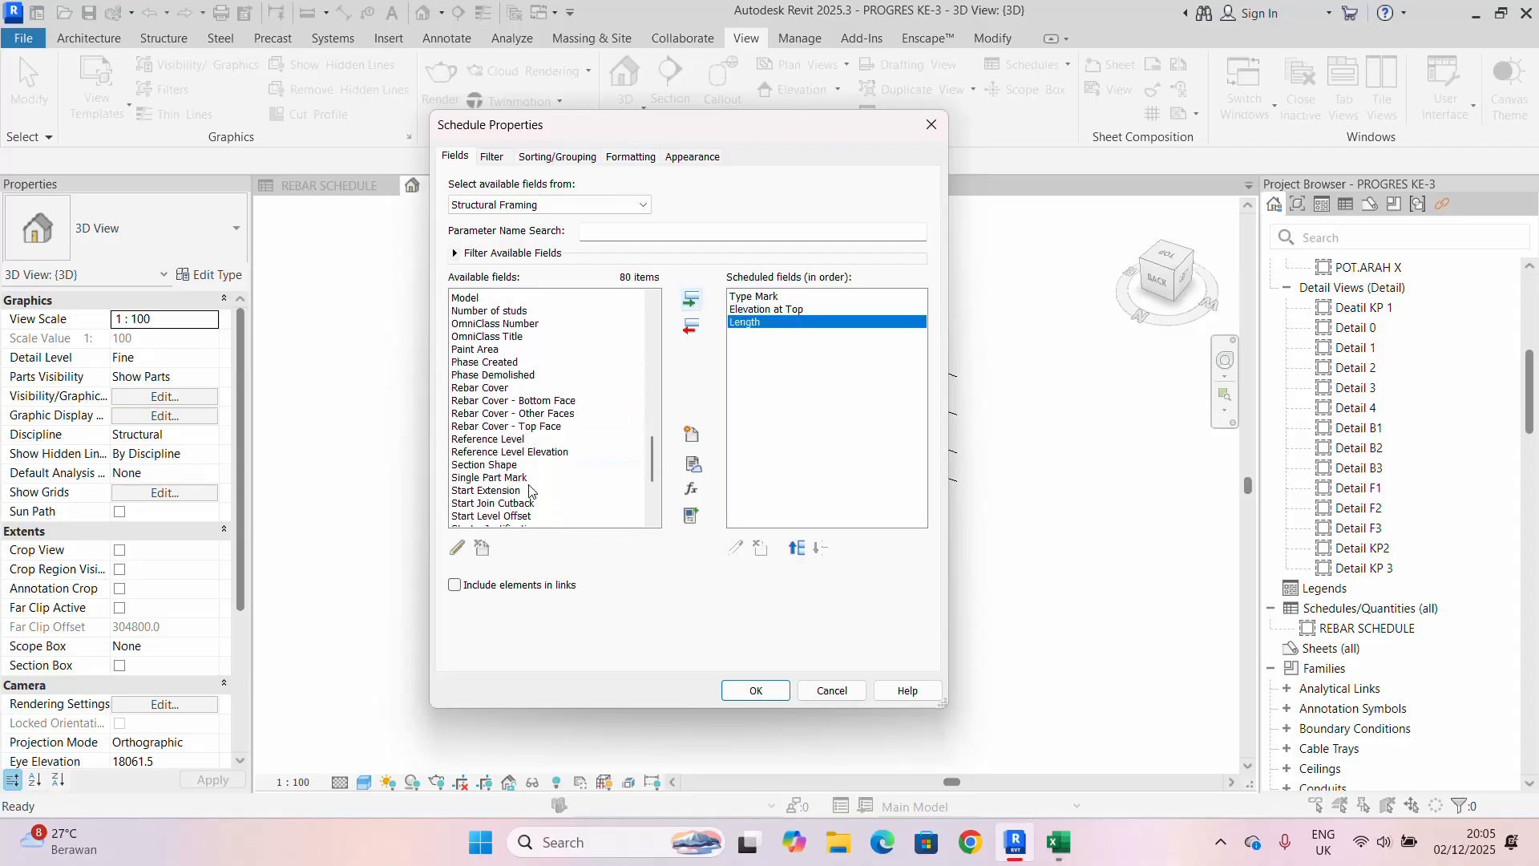
pyautogui.scroll(-2, 529, 491)
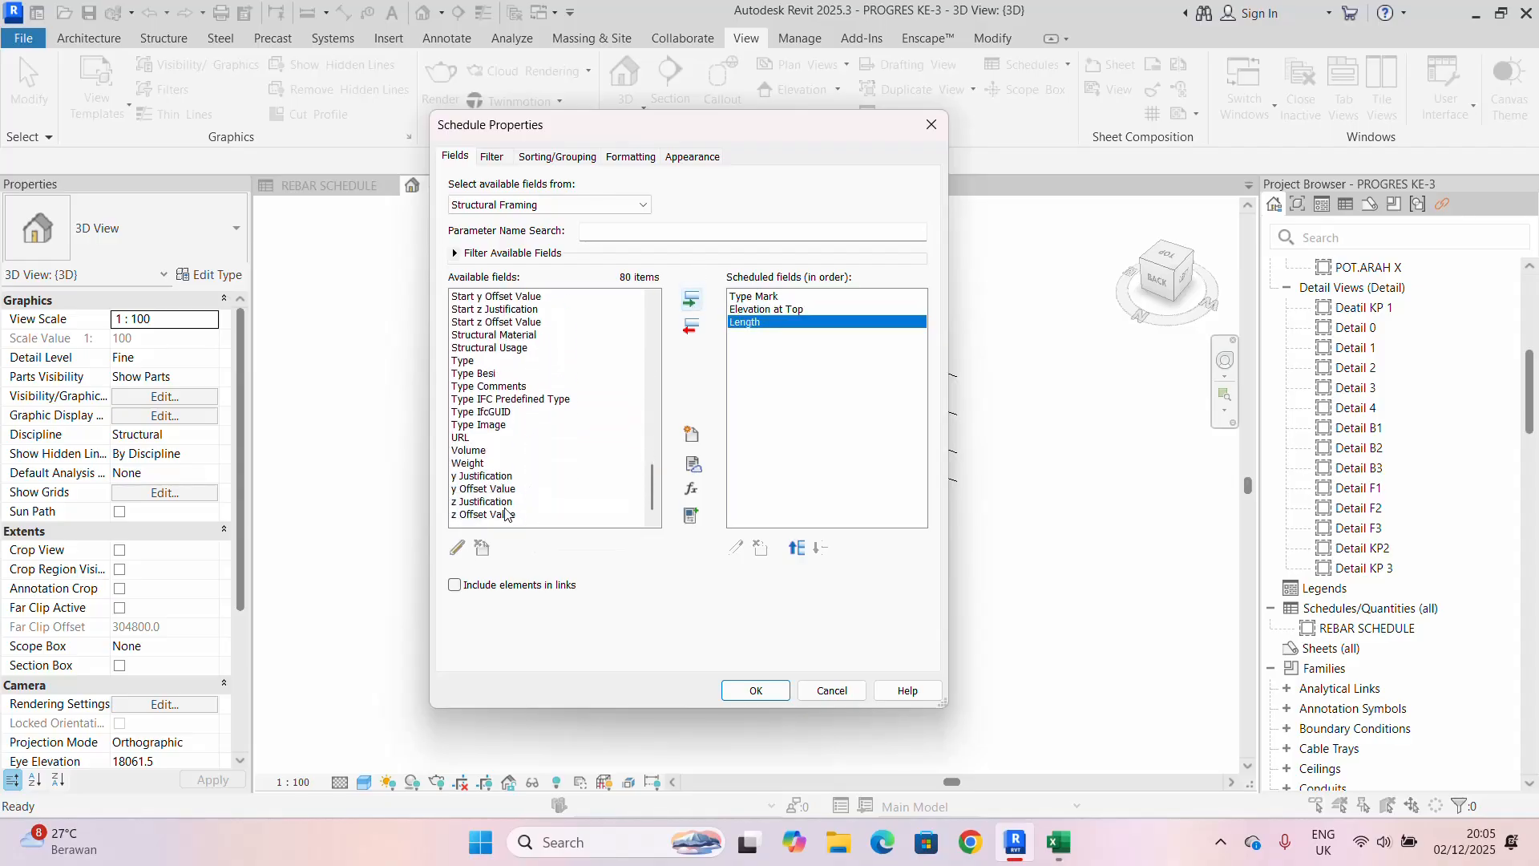
pyautogui.scroll(1, 486, 486)
pyautogui.scroll(-1, 486, 491)
pyautogui.click(488, 451)
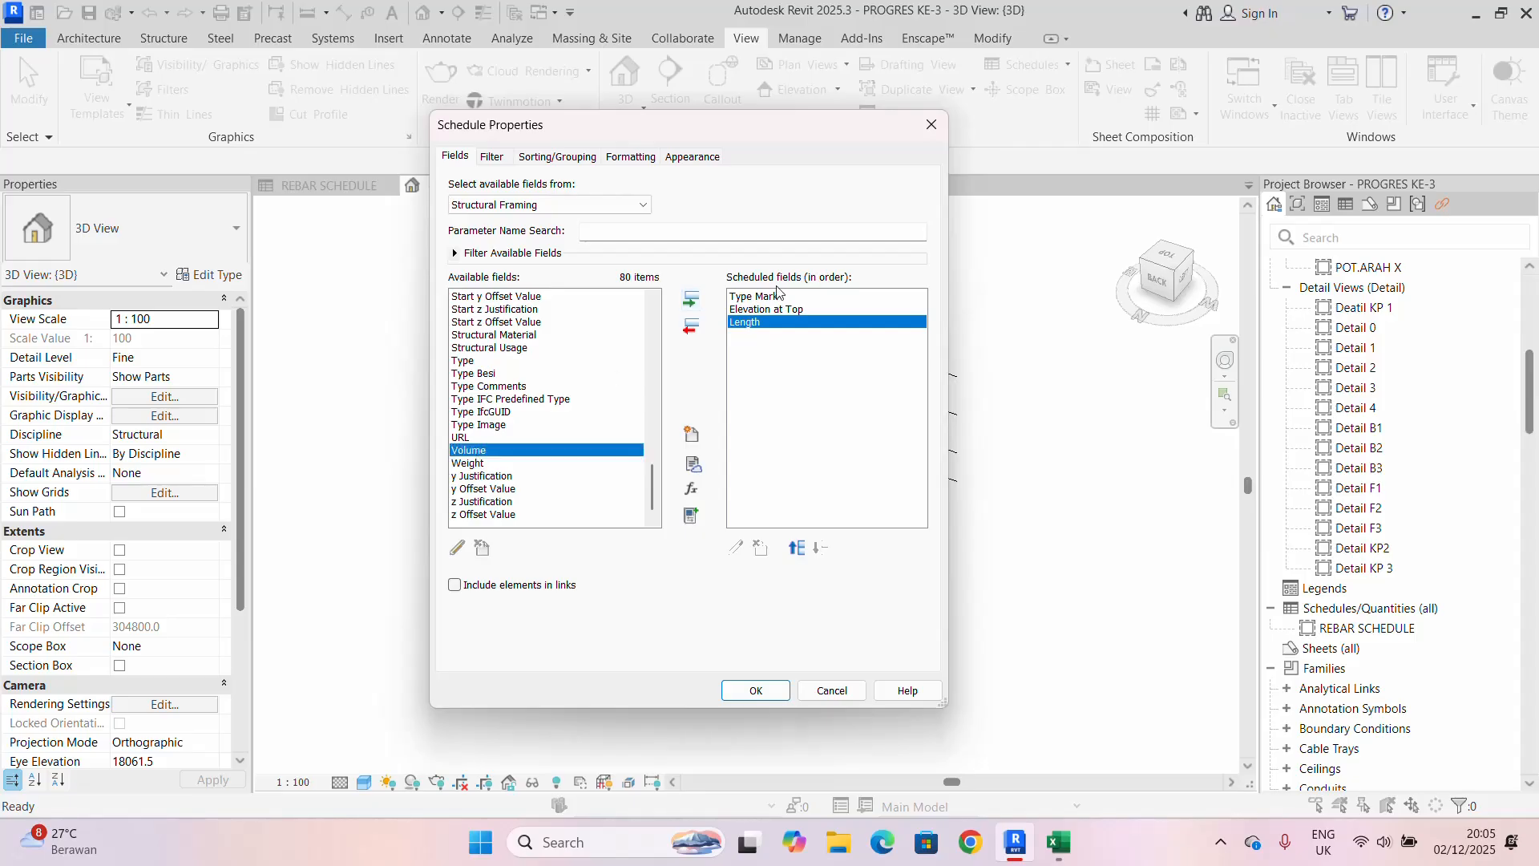
pyautogui.click(691, 300)
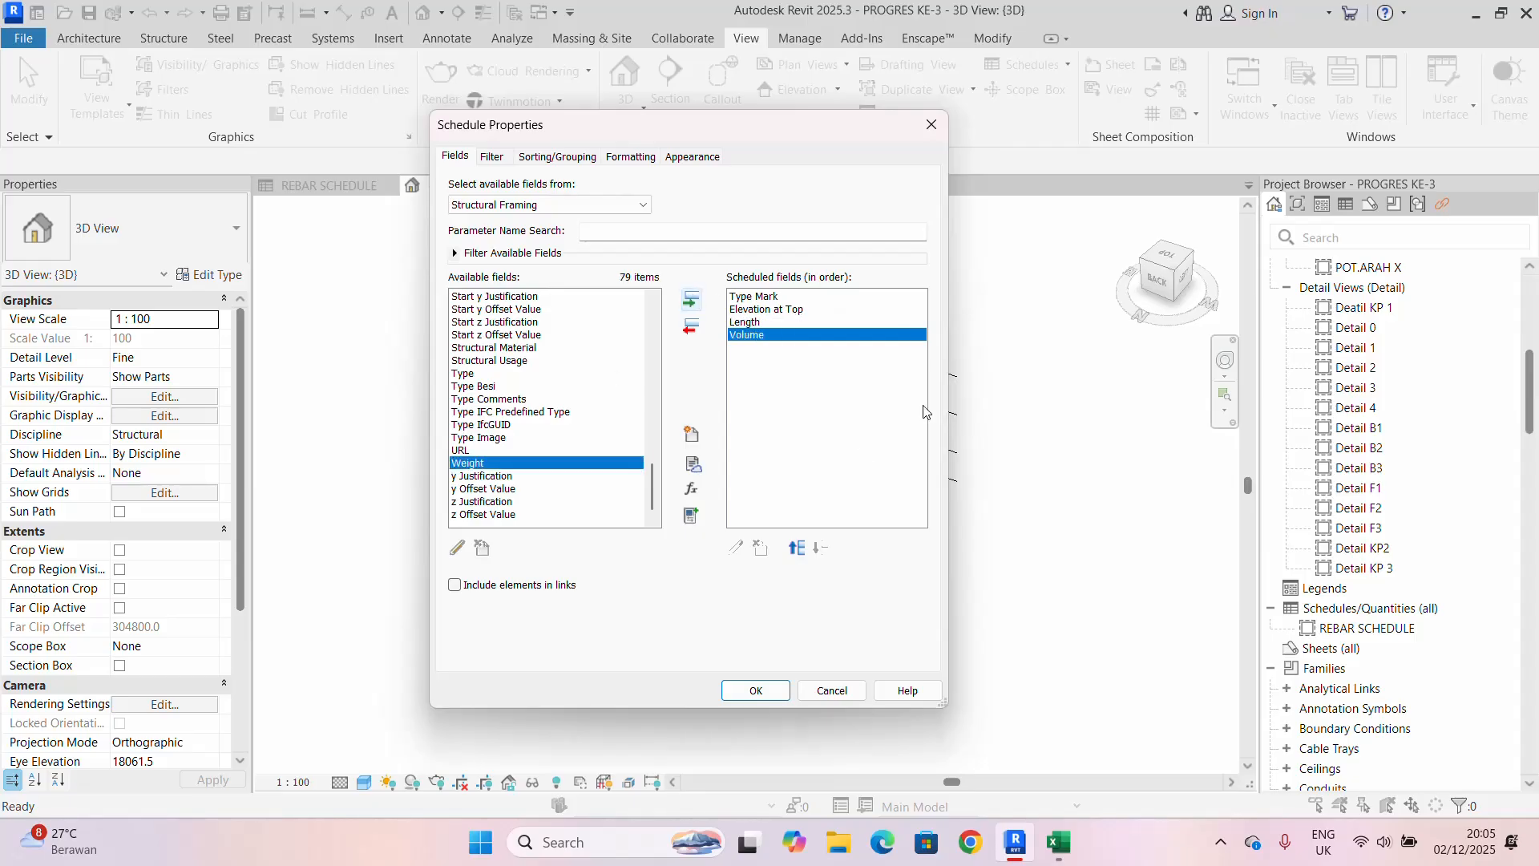
# - Sort the framing schedule by Type Mark in ascending order, with a blank line between groups
pyautogui.click(491, 158)
pyautogui.click(553, 156)
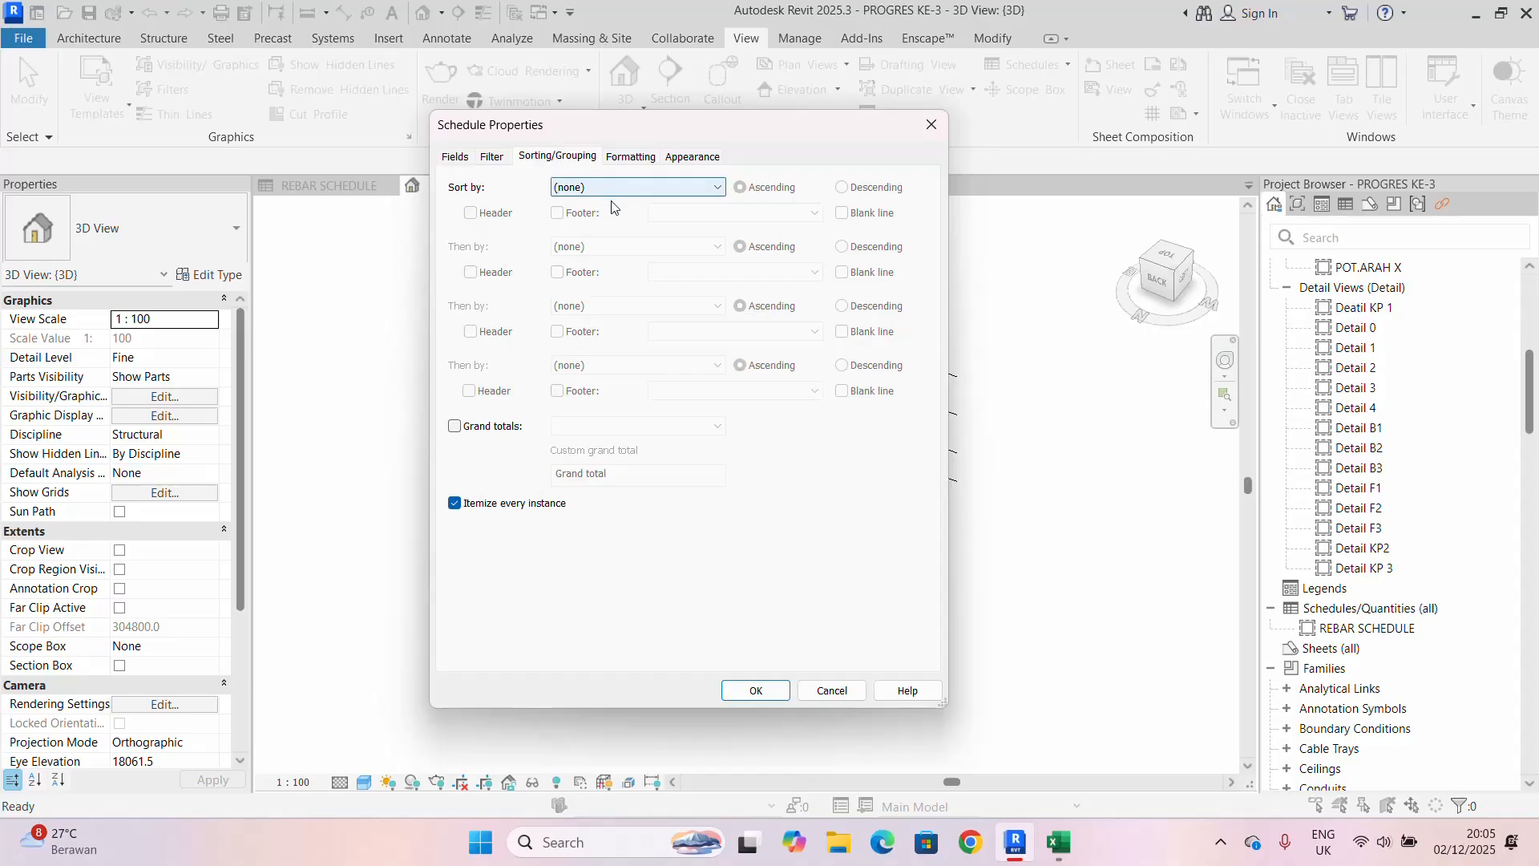
pyautogui.click(716, 189)
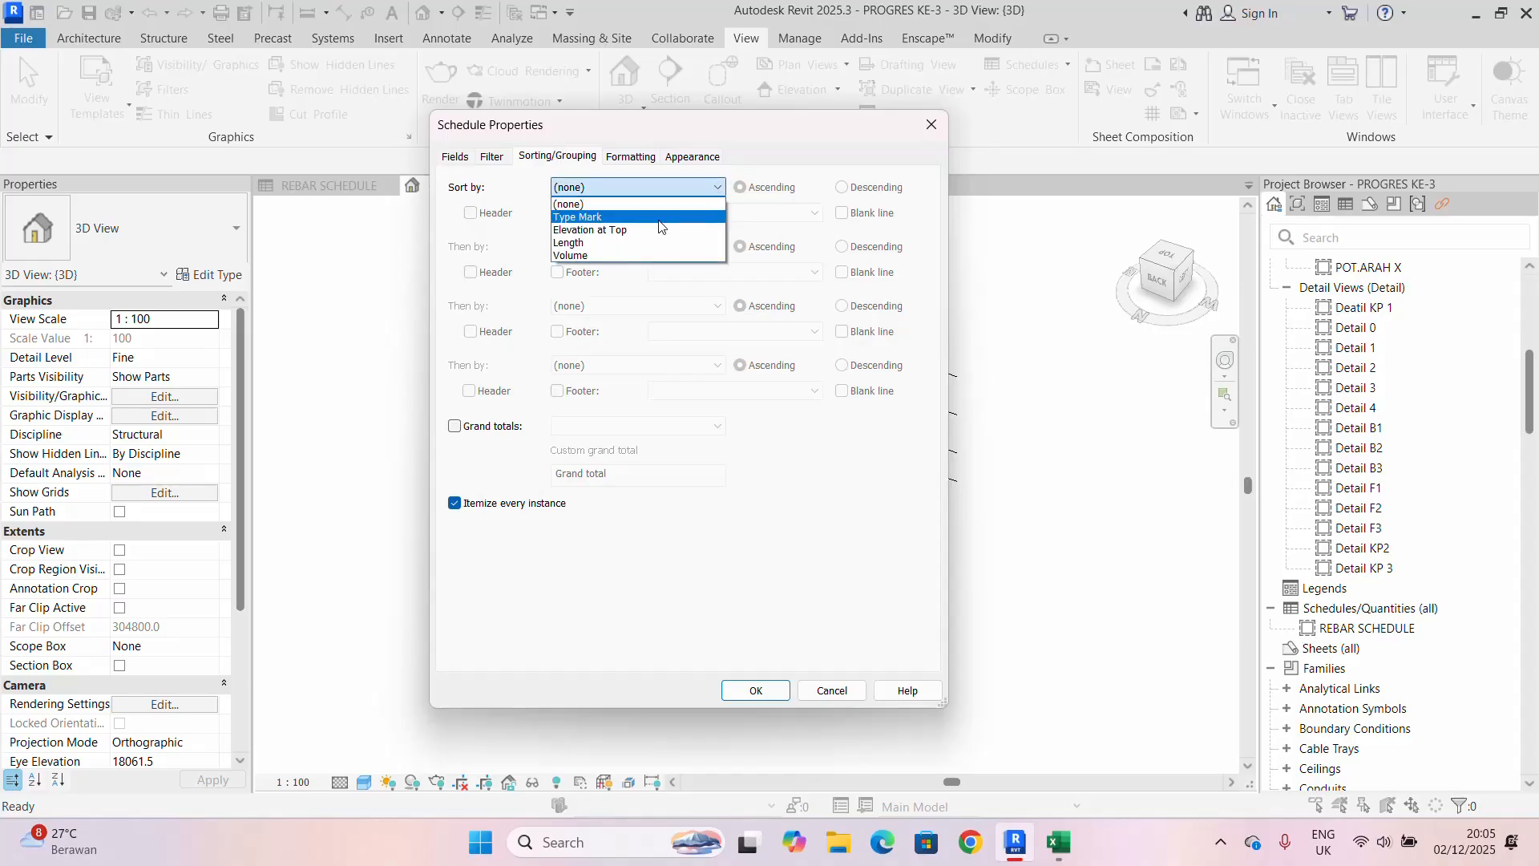
pyautogui.click(698, 217)
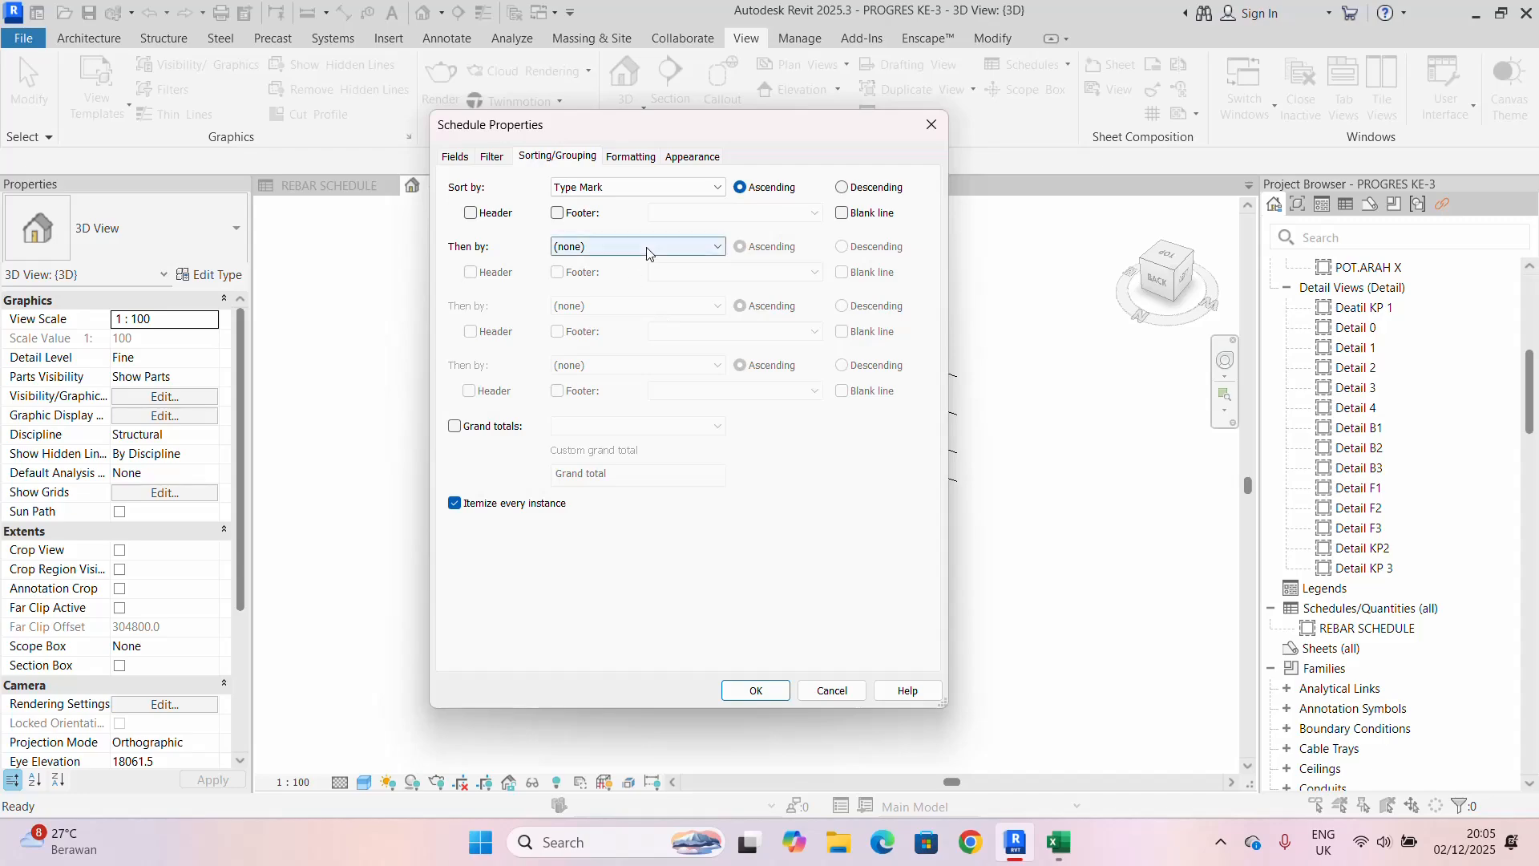
pyautogui.click(841, 213)
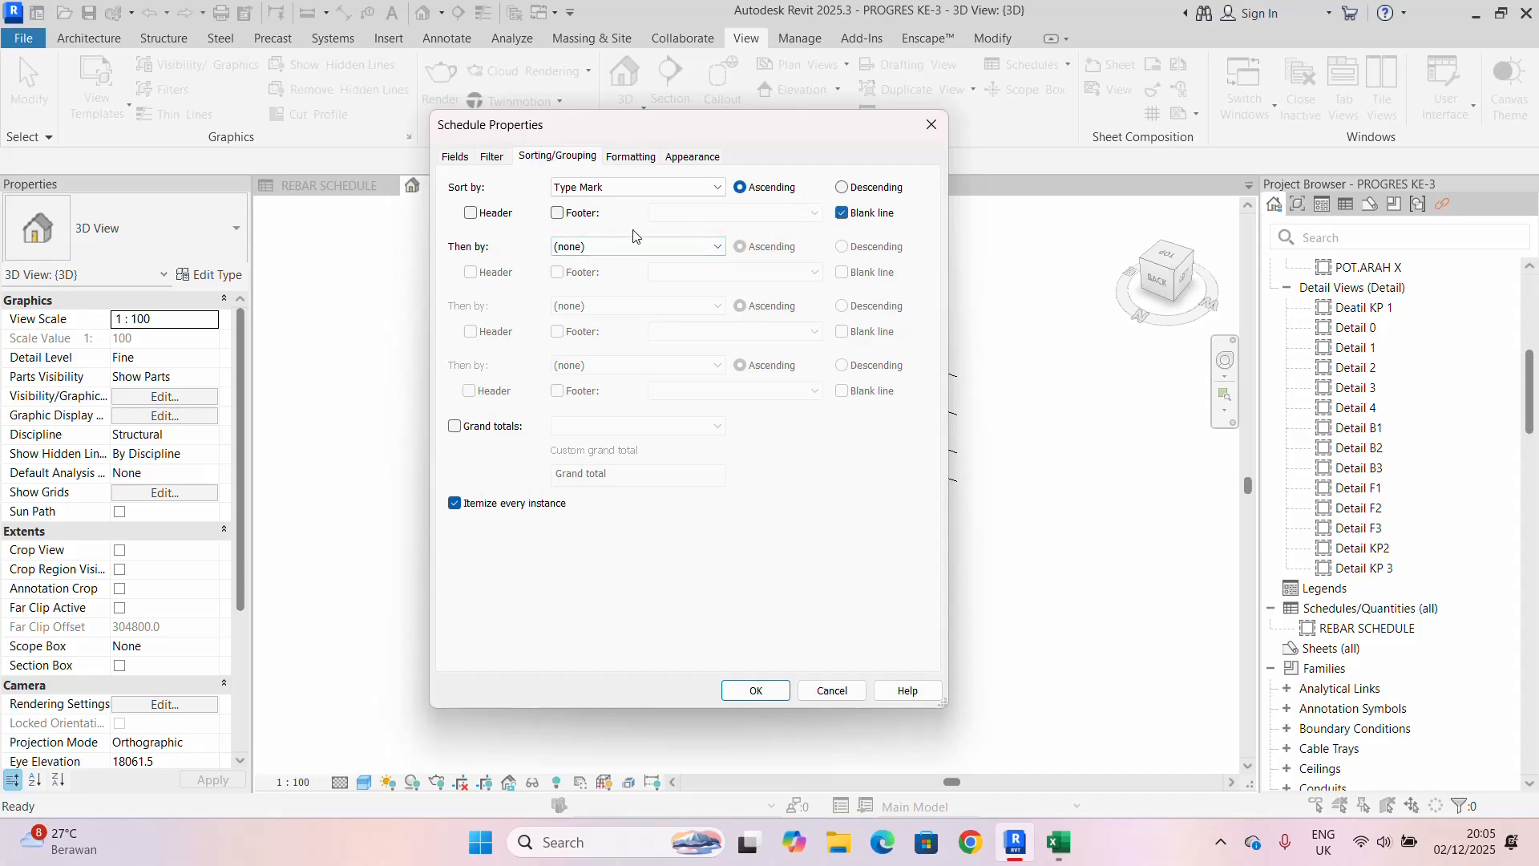
# - Set Elevation at Top as the second sorting level of the schedule, in ascending order
pyautogui.click(600, 247)
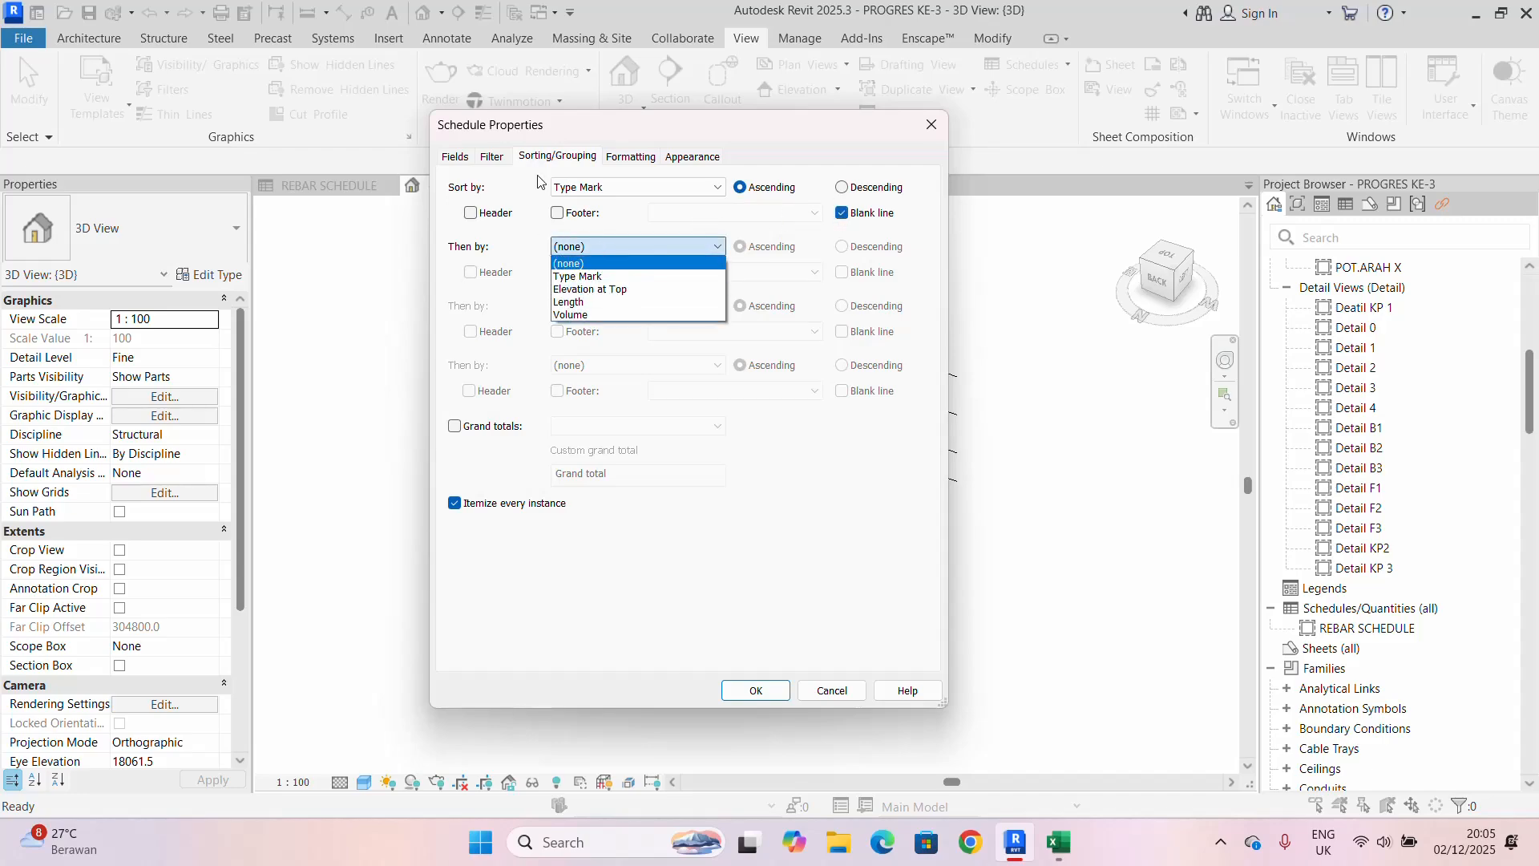
pyautogui.click(533, 275)
pyautogui.click(591, 250)
pyautogui.click(591, 250)
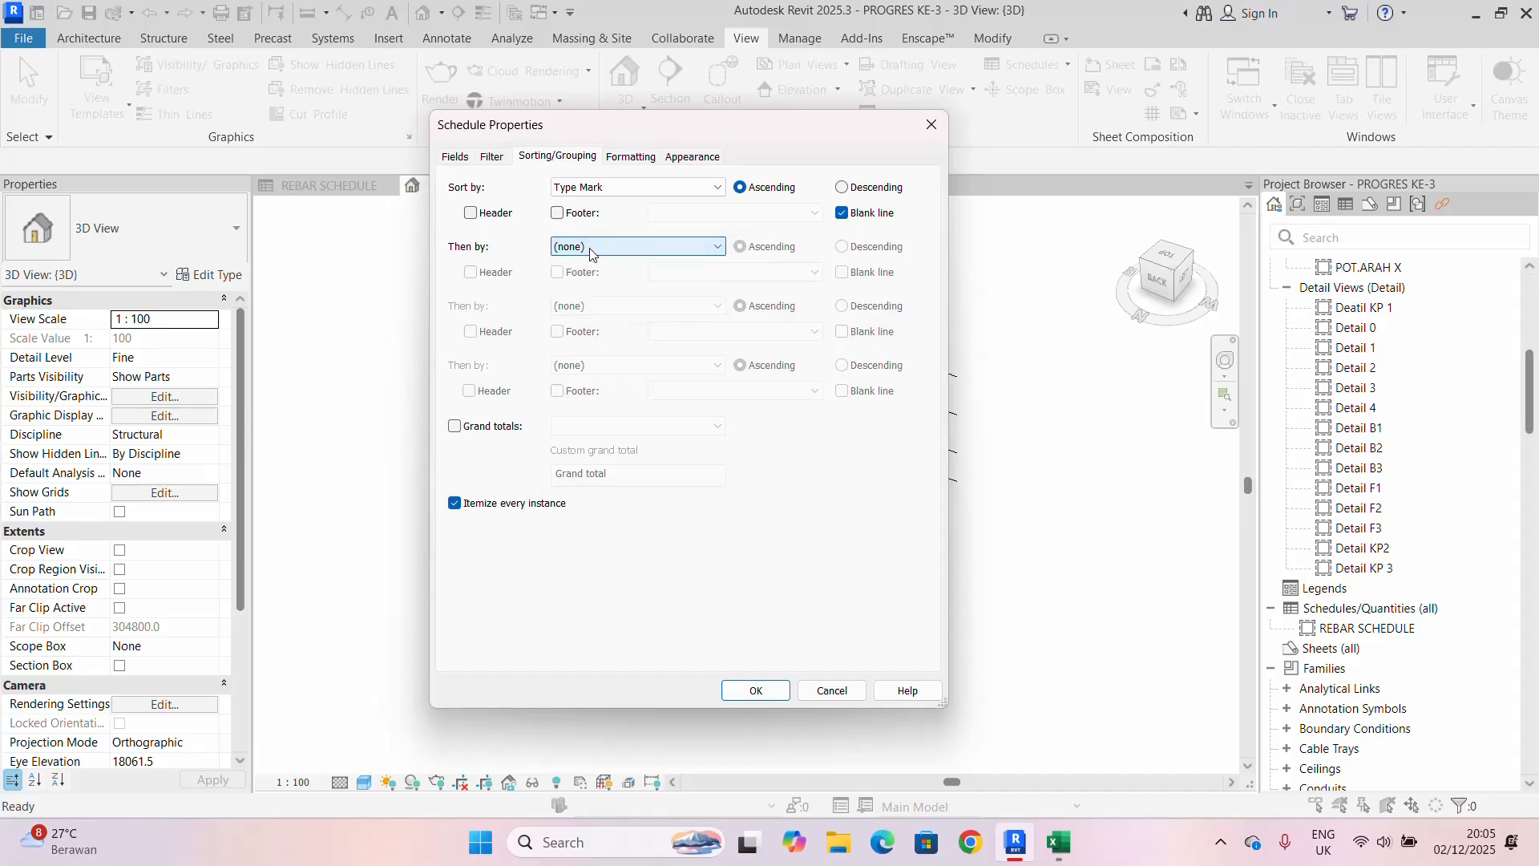
pyautogui.click(591, 248)
pyautogui.click(681, 289)
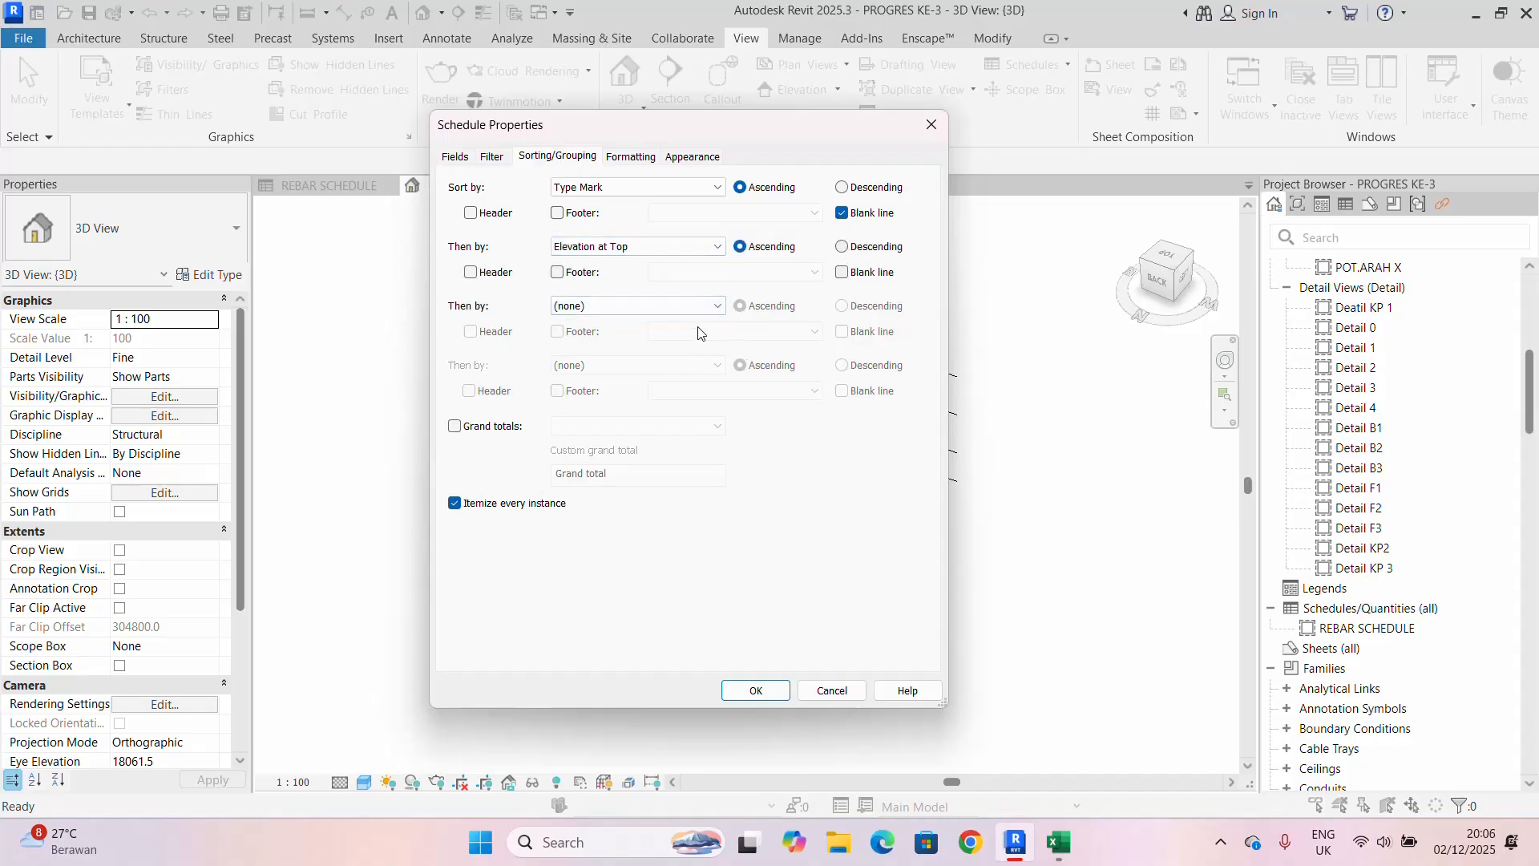
# - Format the Volume field to calculate totals
pyautogui.click(626, 158)
pyautogui.click(478, 248)
pyautogui.click(754, 488)
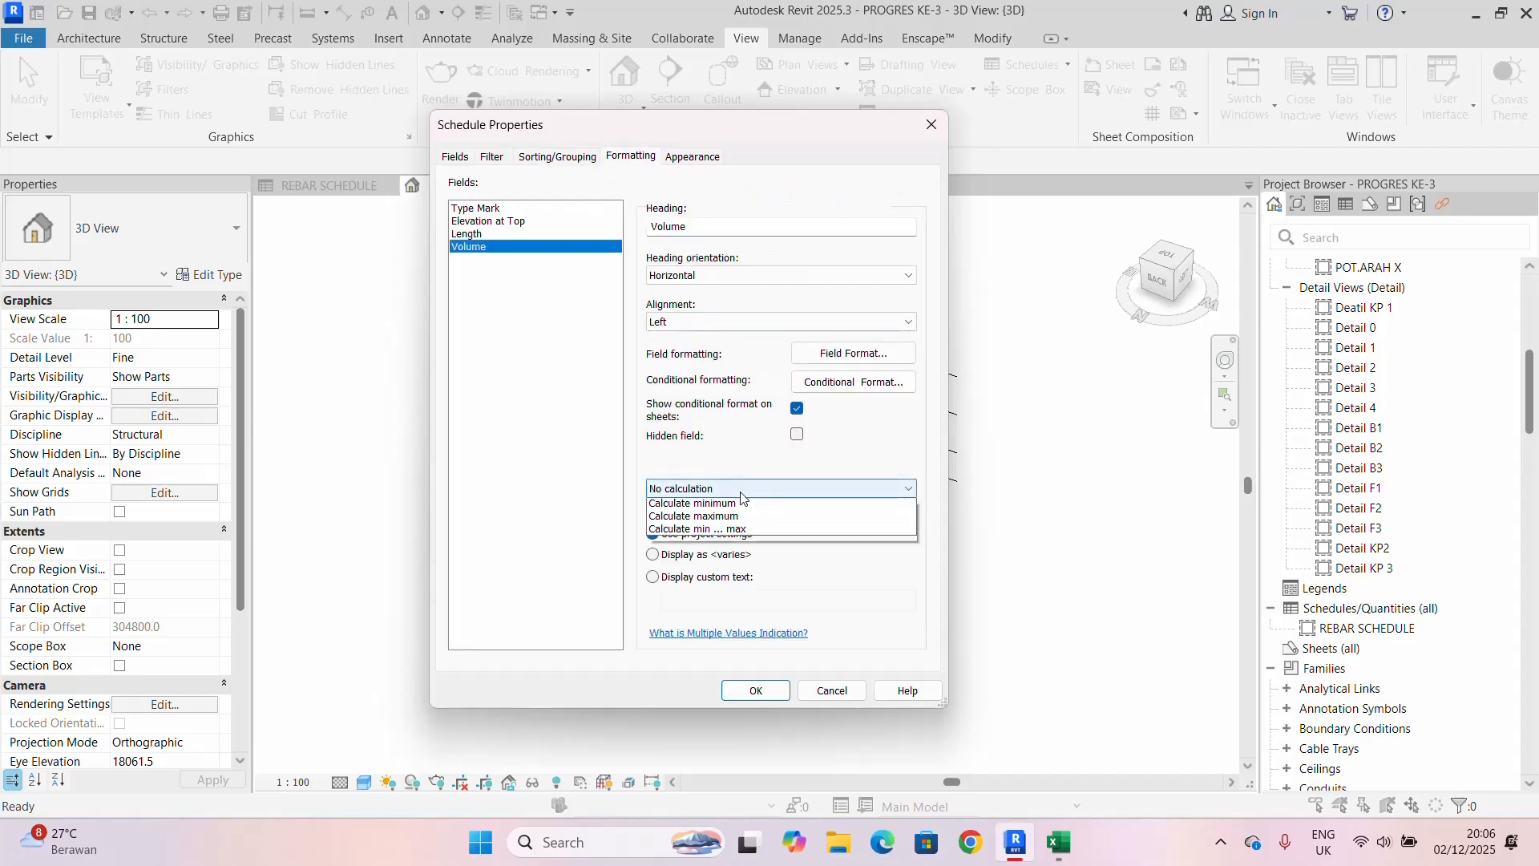
pyautogui.click(695, 520)
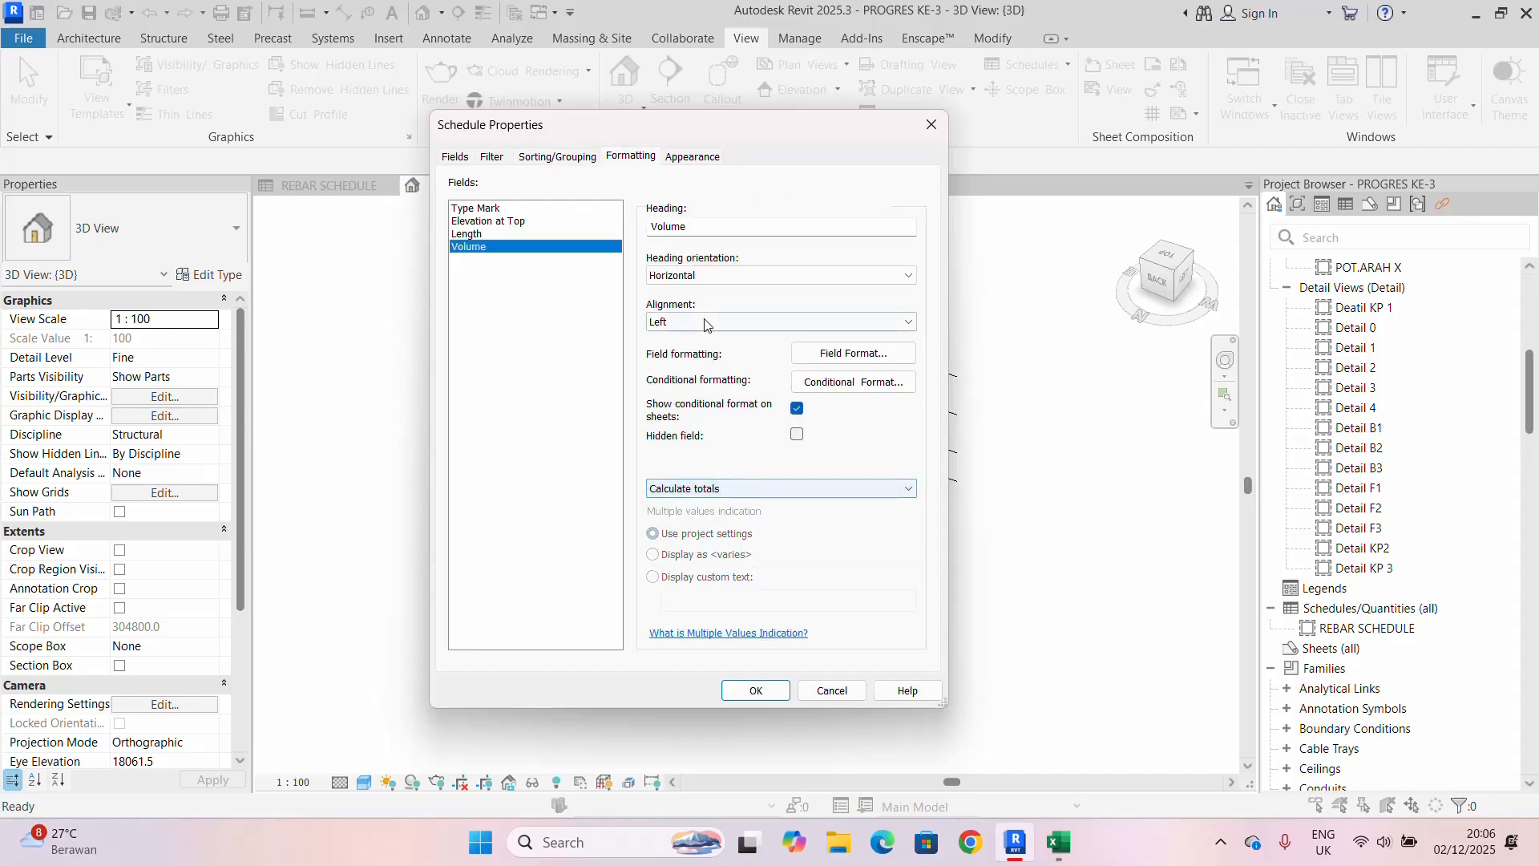
# - Return to the schedule's field selection and add the KELILING BEKISTING parameter after Volume
pyautogui.click(550, 155)
pyautogui.click(625, 156)
pyautogui.click(557, 159)
pyautogui.click(491, 156)
pyautogui.click(455, 157)
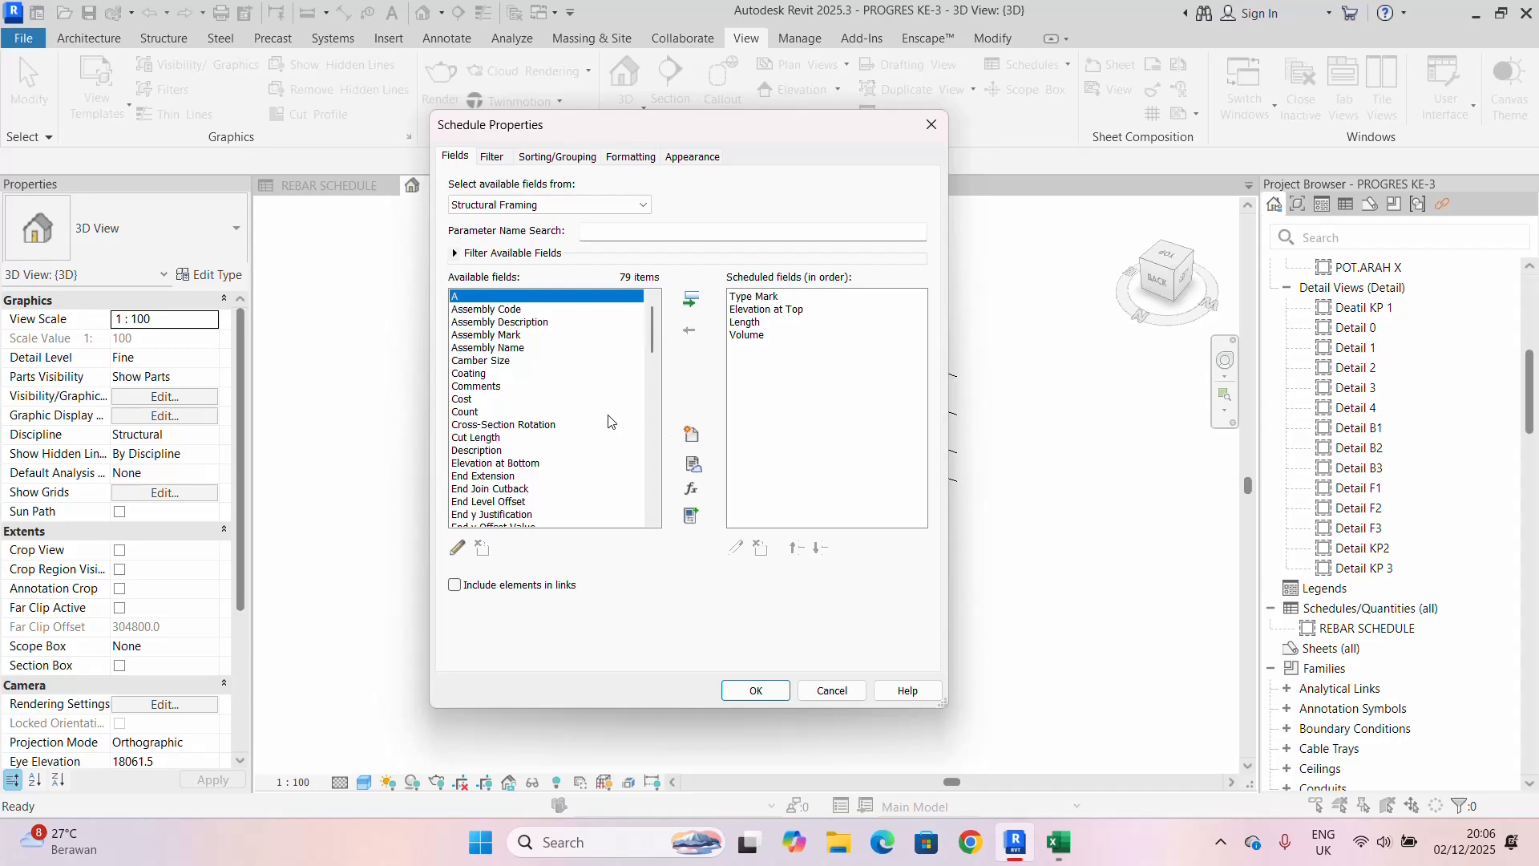
pyautogui.scroll(-10, 561, 409)
pyautogui.scroll(-3, 537, 421)
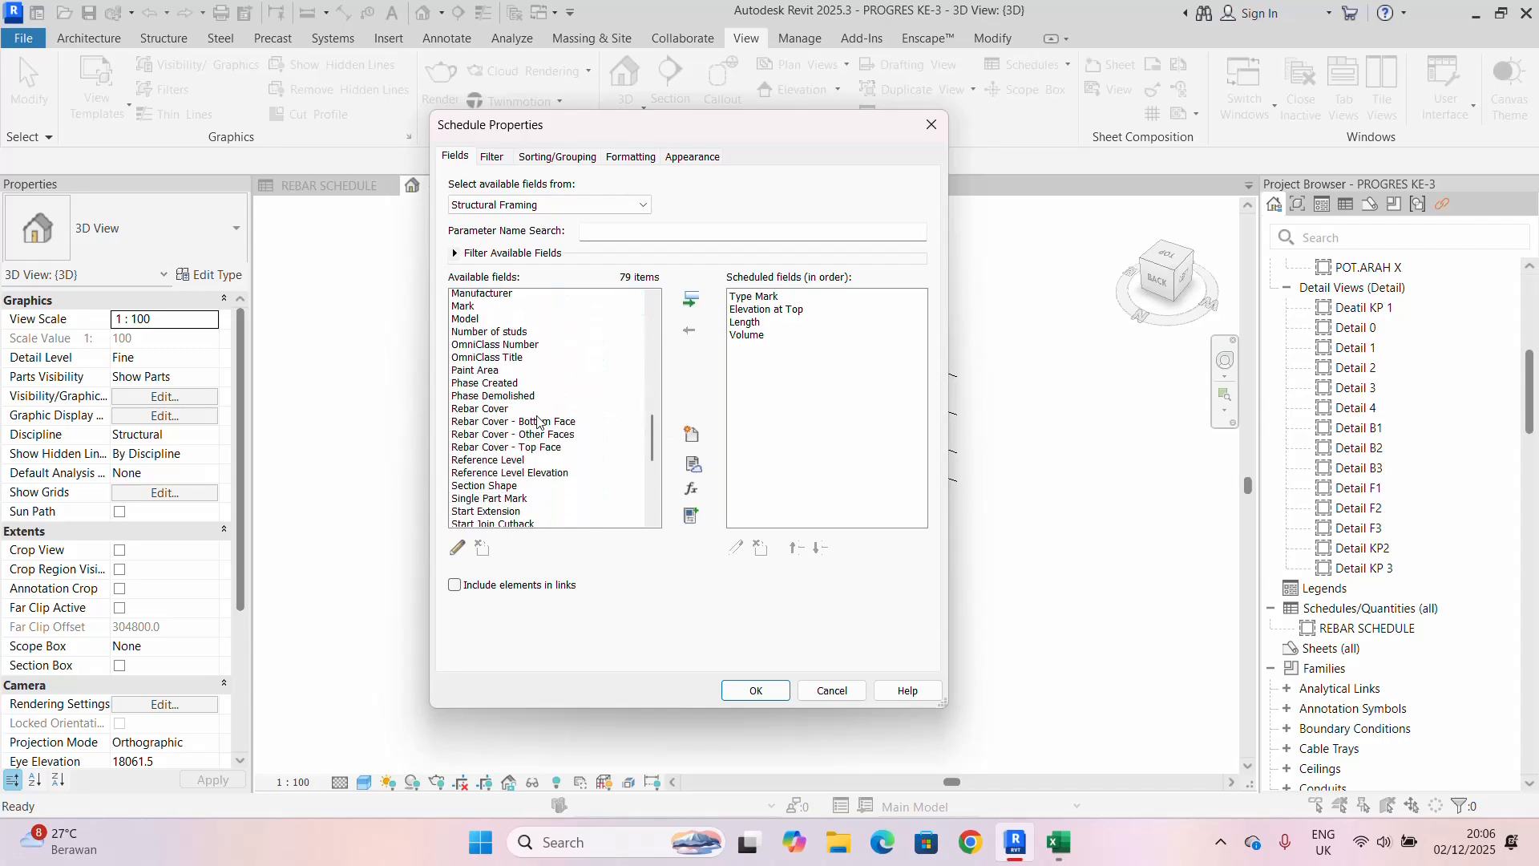
pyautogui.scroll(4, 551, 377)
pyautogui.click(539, 400)
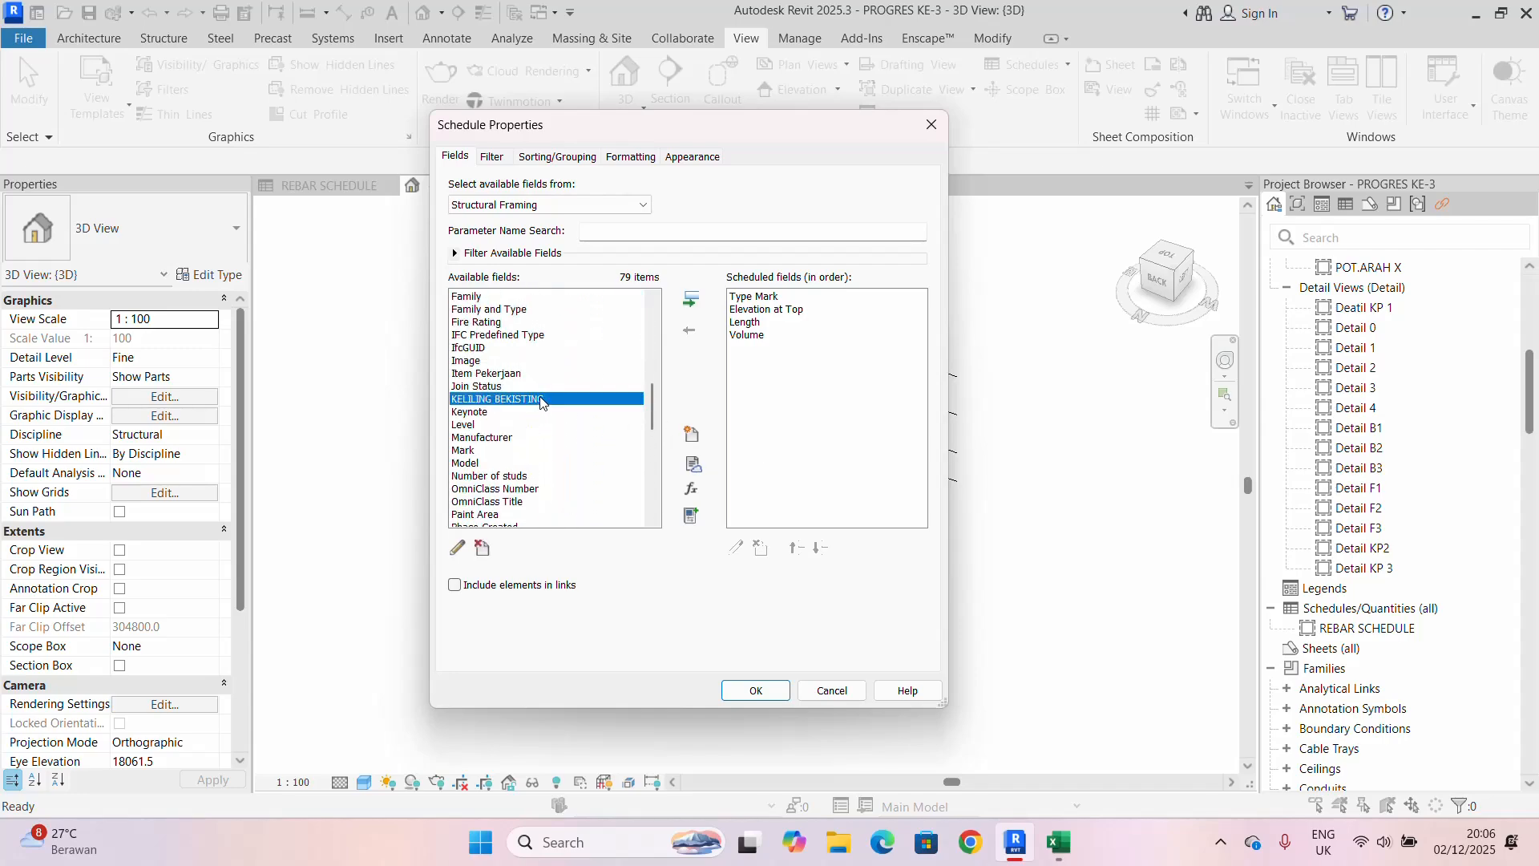
pyautogui.click(694, 301)
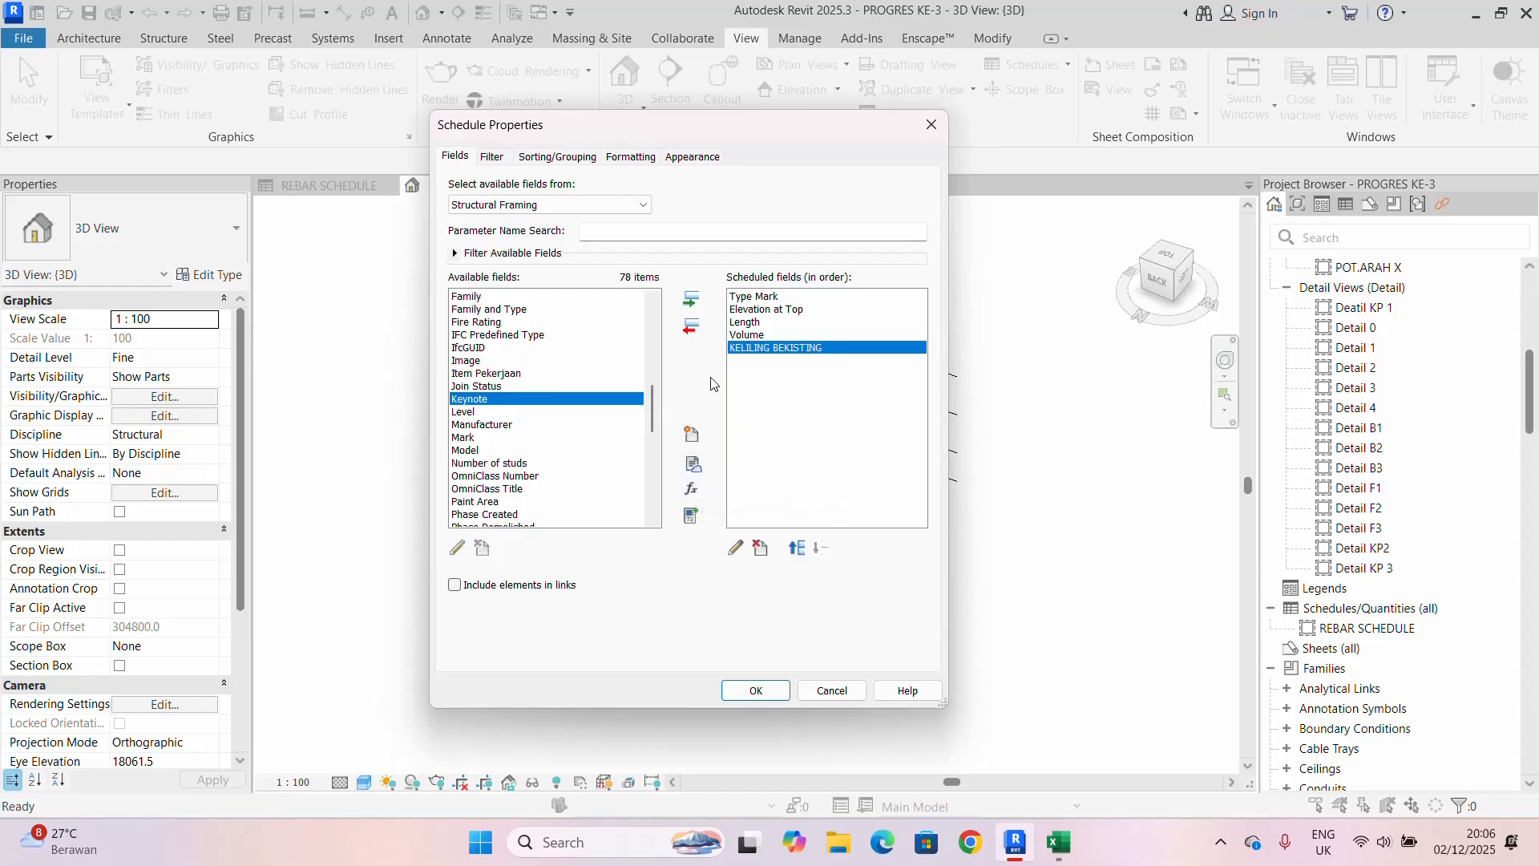
# - Create a calculated value named LUAS BEKISTING for the schedule, with its type set to Area
pyautogui.click(692, 489)
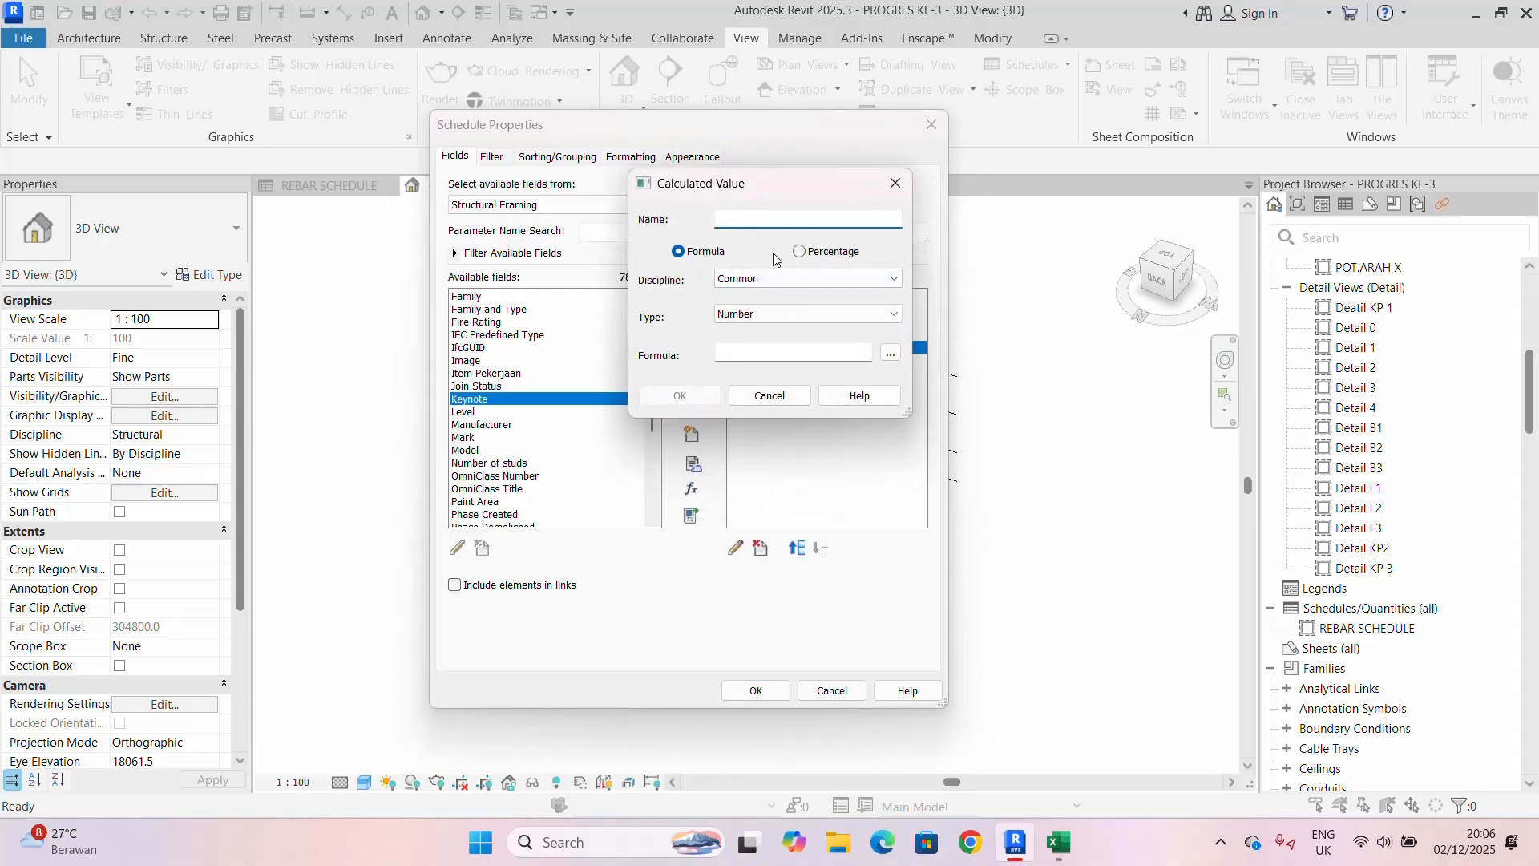
pyautogui.write('LUAS ')
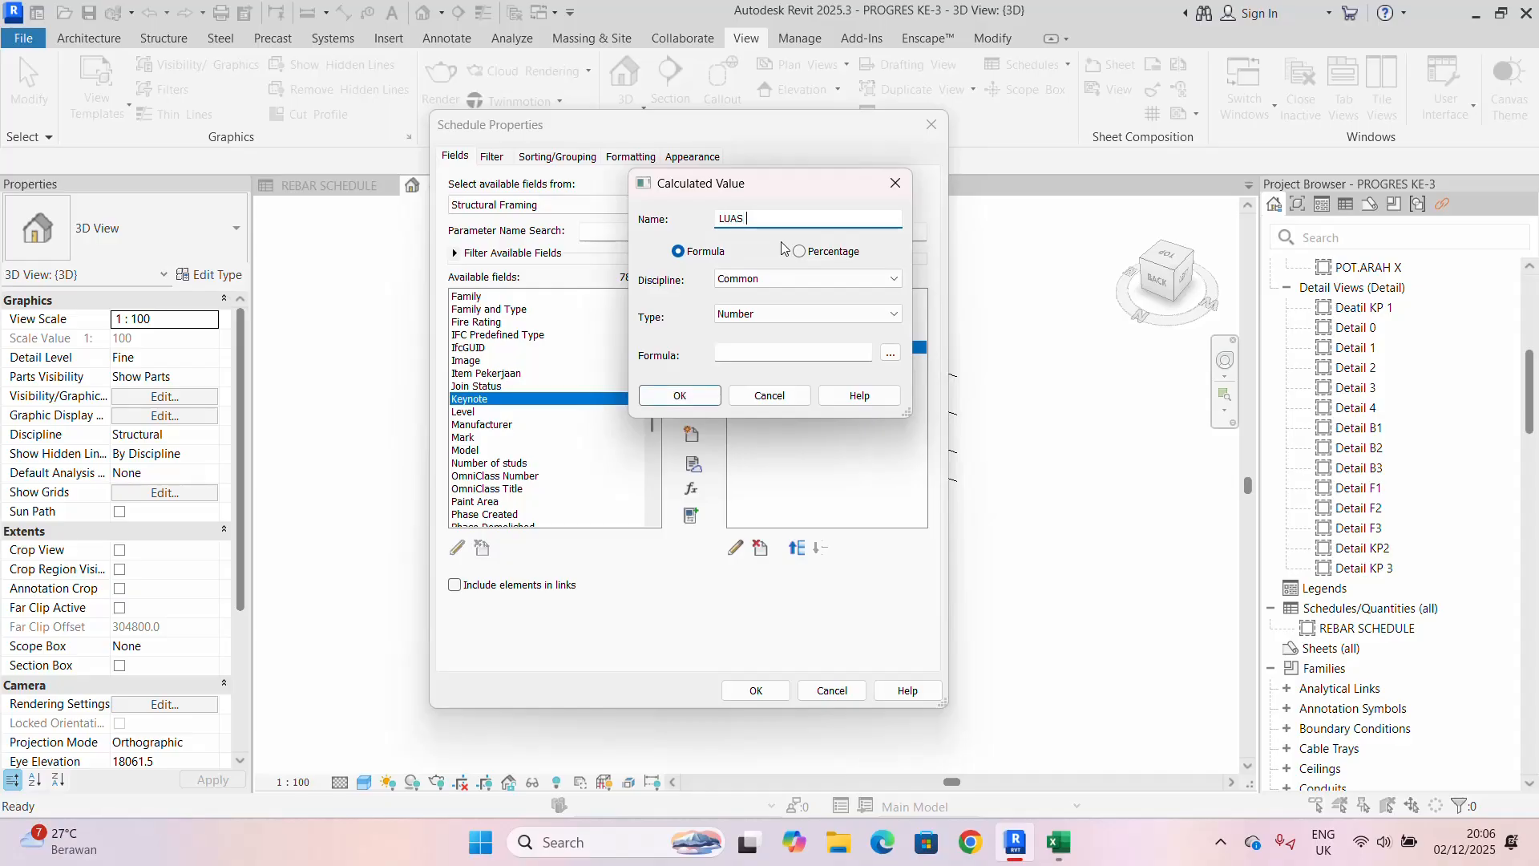
pyautogui.write('BEKISTING')
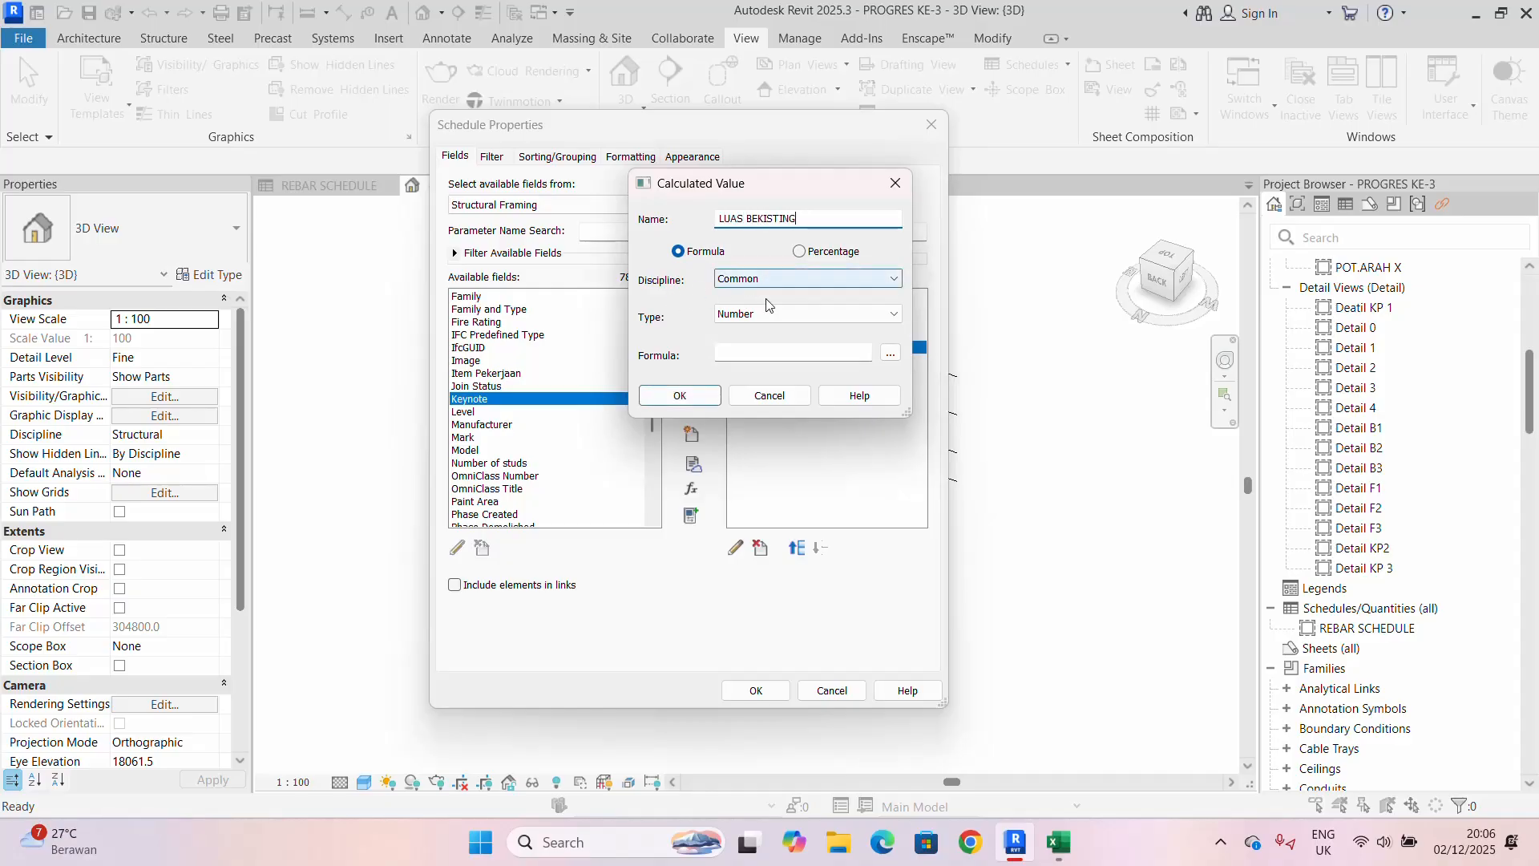
pyautogui.click(741, 314)
pyautogui.click(736, 370)
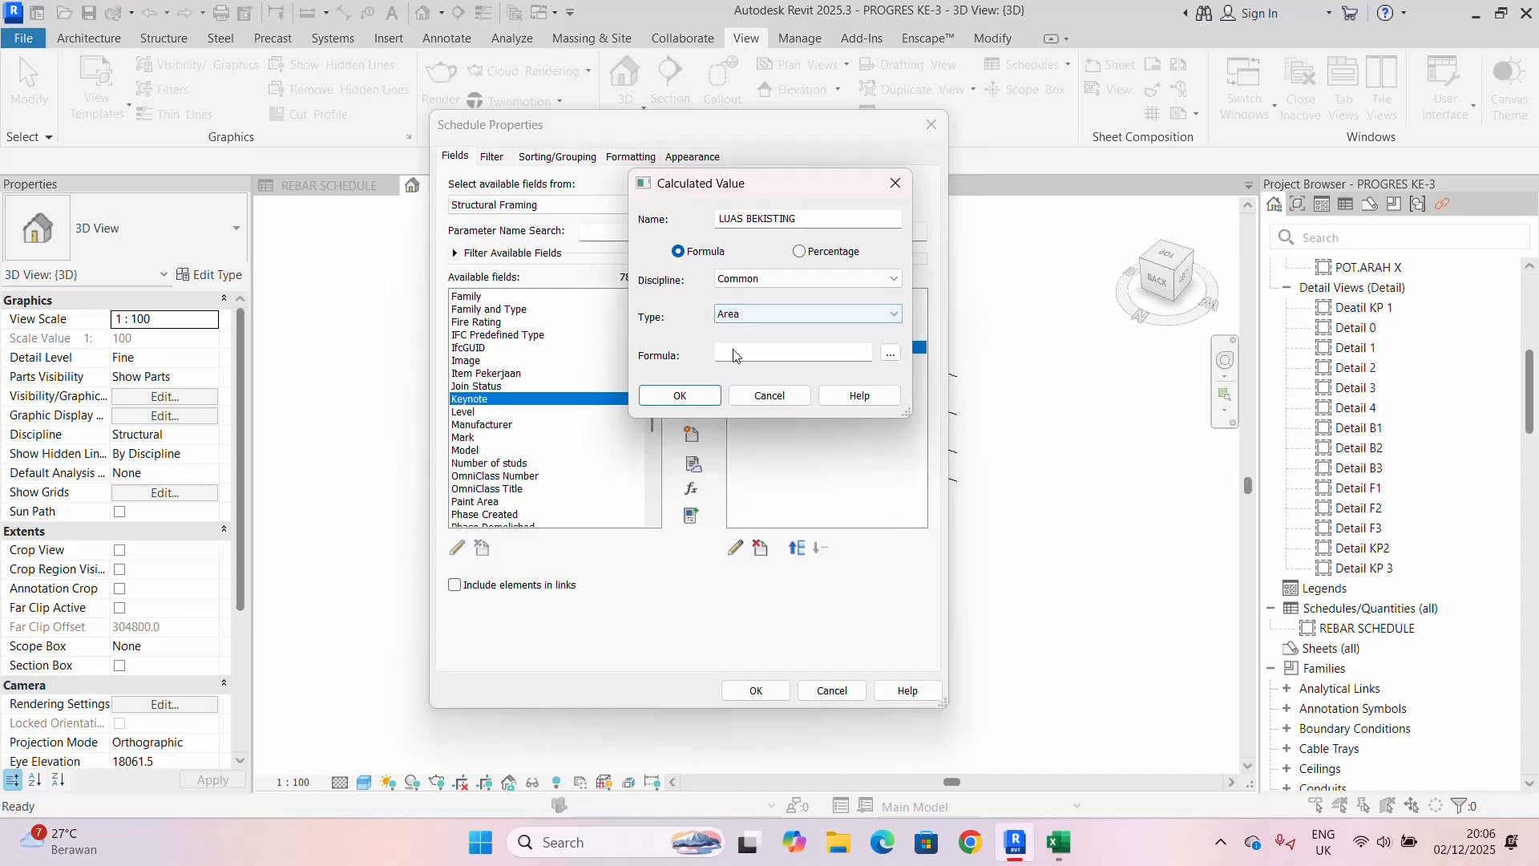
# - Define the LUAS BEKISTING formula as KELILING BEKISTING*Length and add the calculated field to the schedule
pyautogui.click(890, 355)
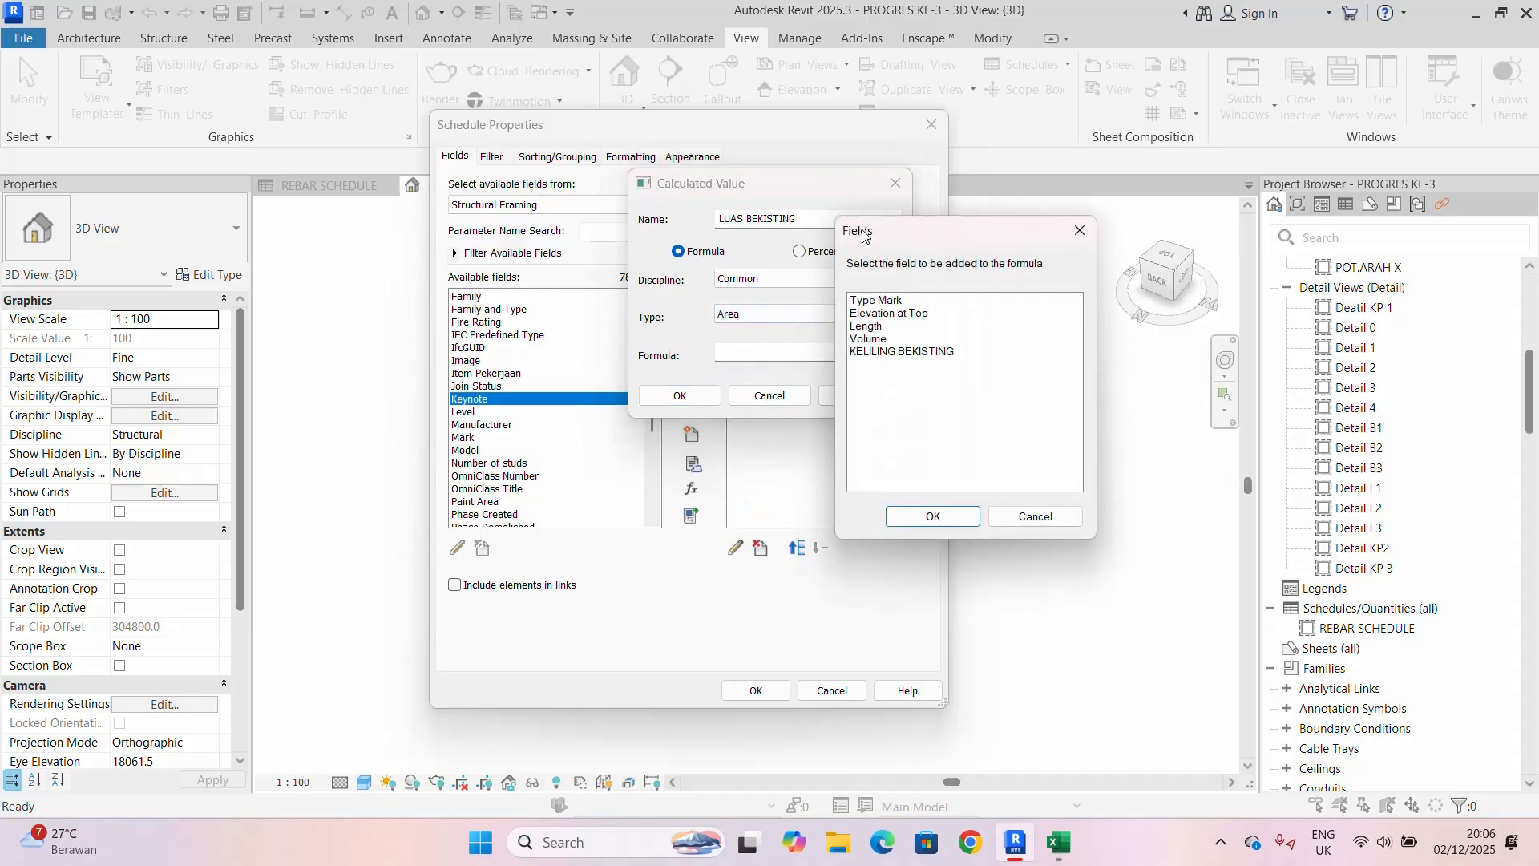
pyautogui.moveTo(863, 234); pyautogui.dragTo(917, 198)
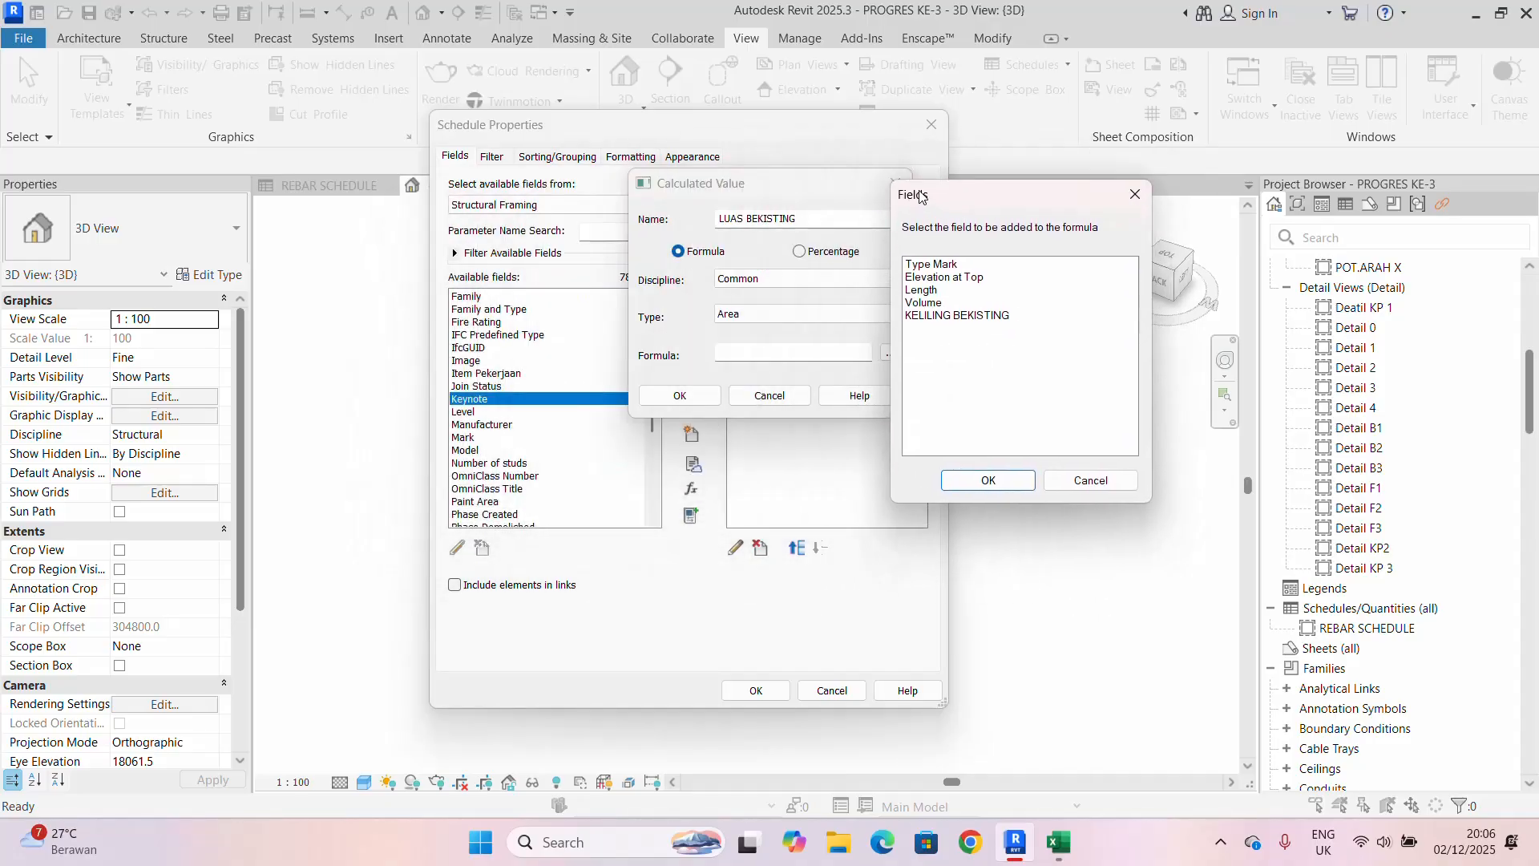
pyautogui.click(957, 315)
pyautogui.click(988, 478)
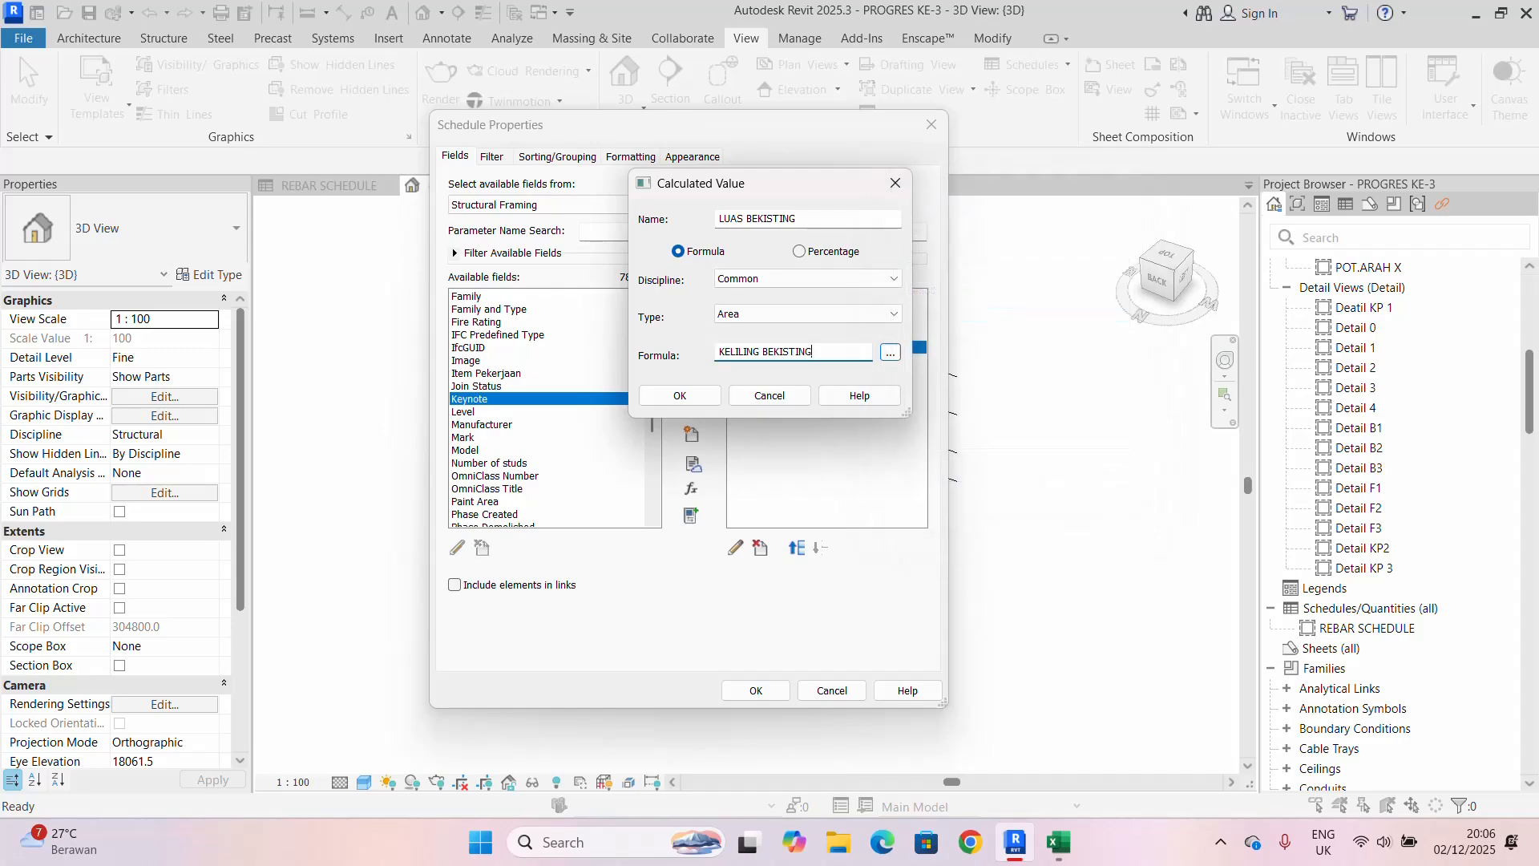
pyautogui.write('*')
pyautogui.click(886, 352)
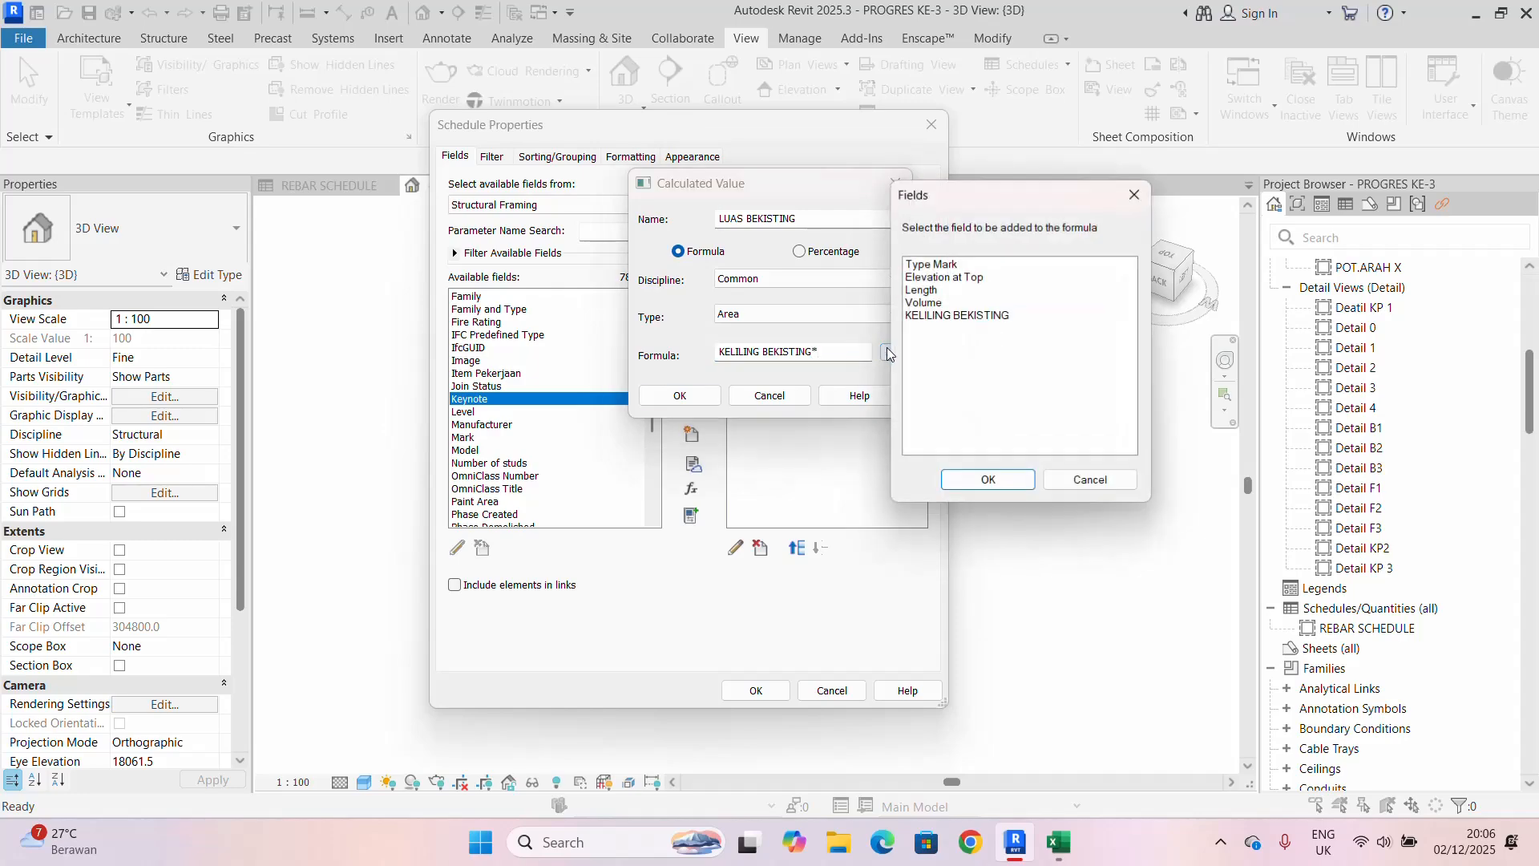
pyautogui.moveTo(962, 209); pyautogui.dragTo(914, 180)
pyautogui.click(863, 264)
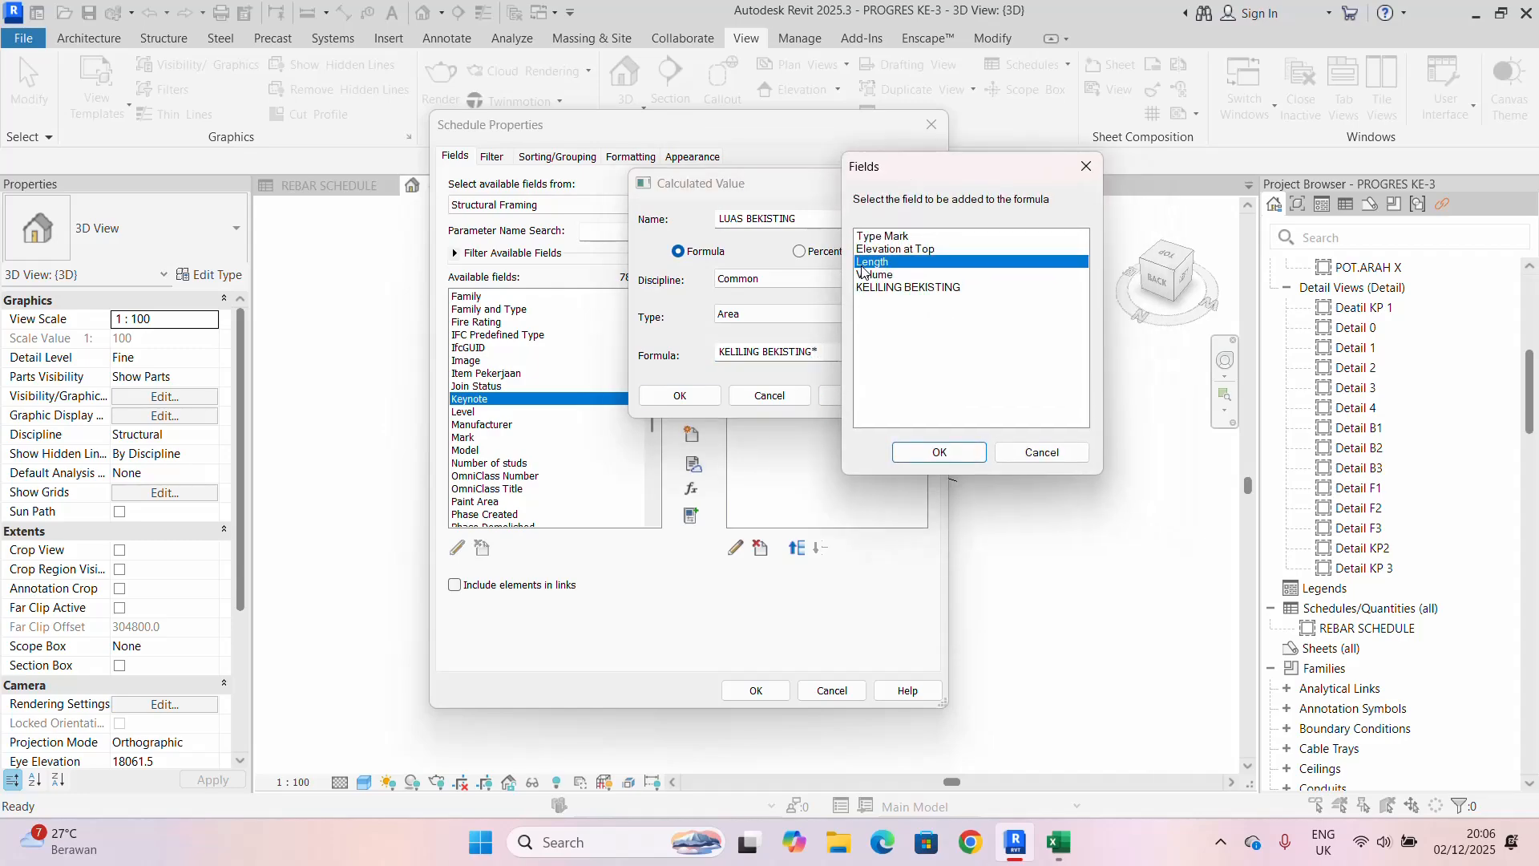
pyautogui.click(940, 452)
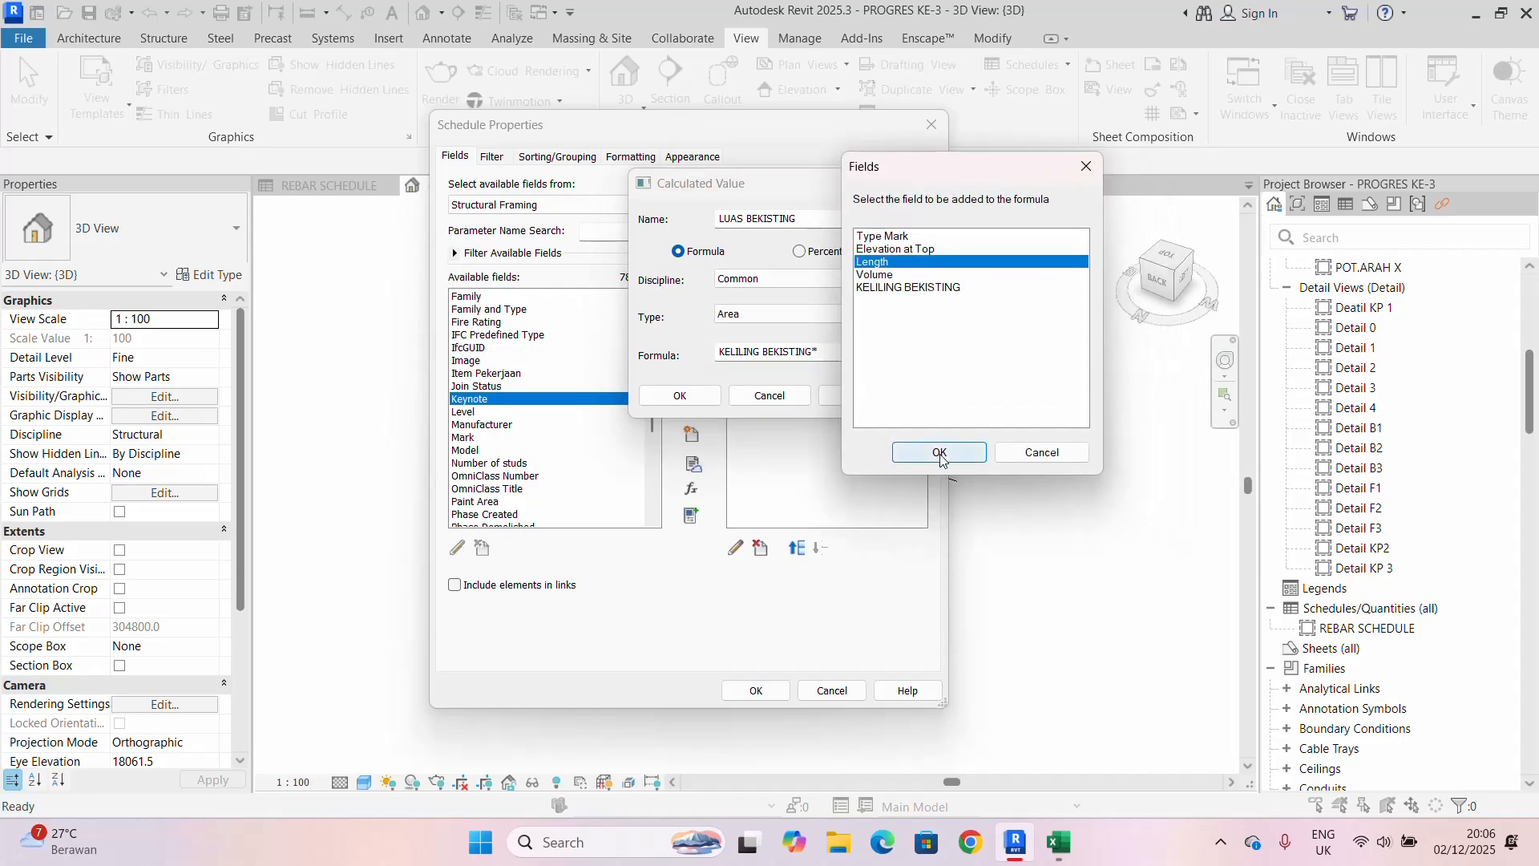
pyautogui.click(686, 396)
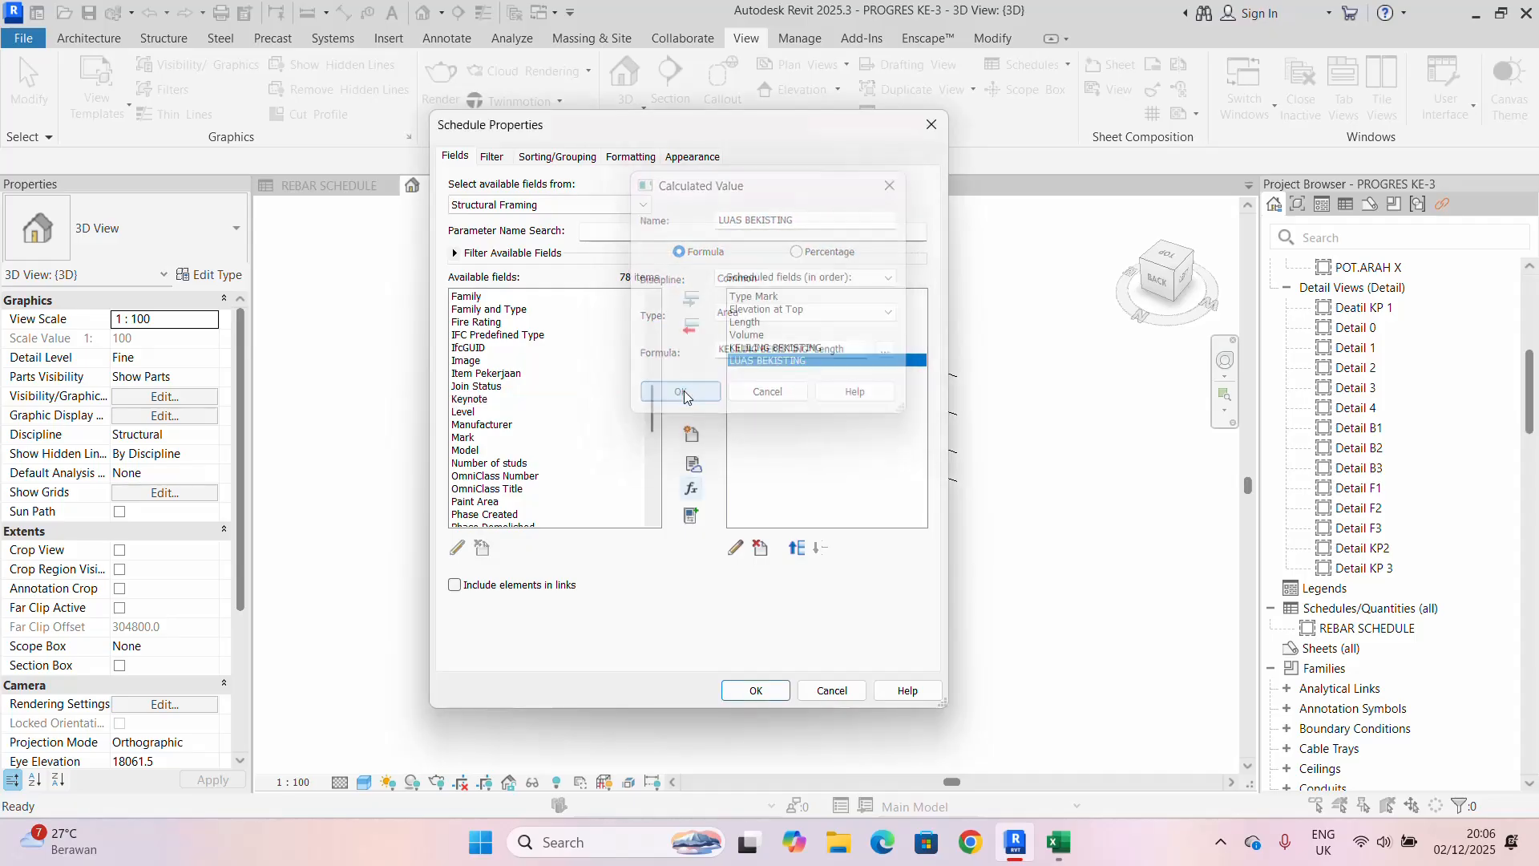
pyautogui.click(560, 159)
pyautogui.click(638, 306)
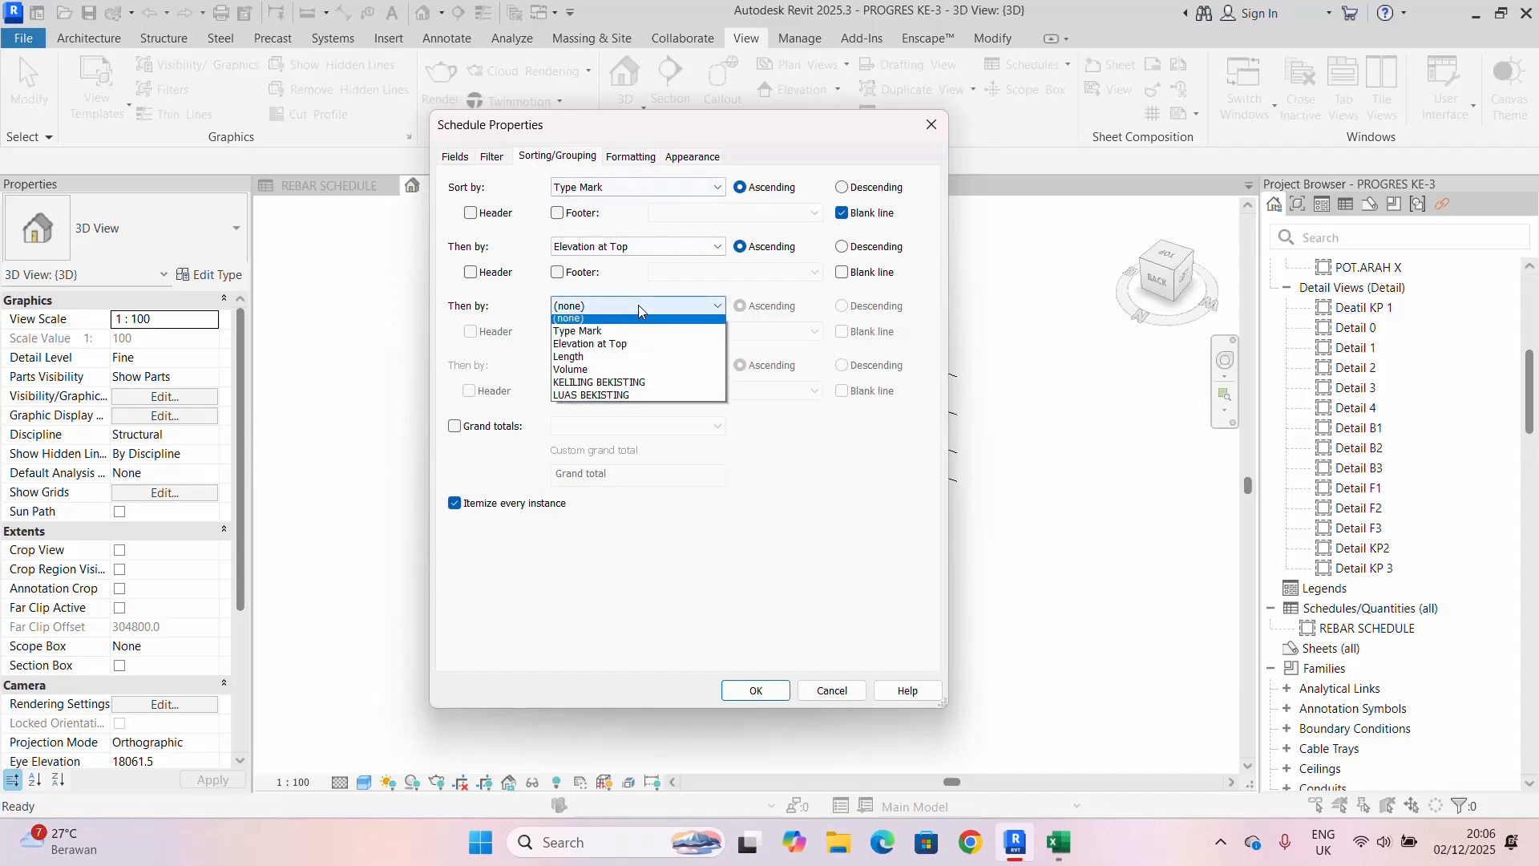
pyautogui.click(613, 401)
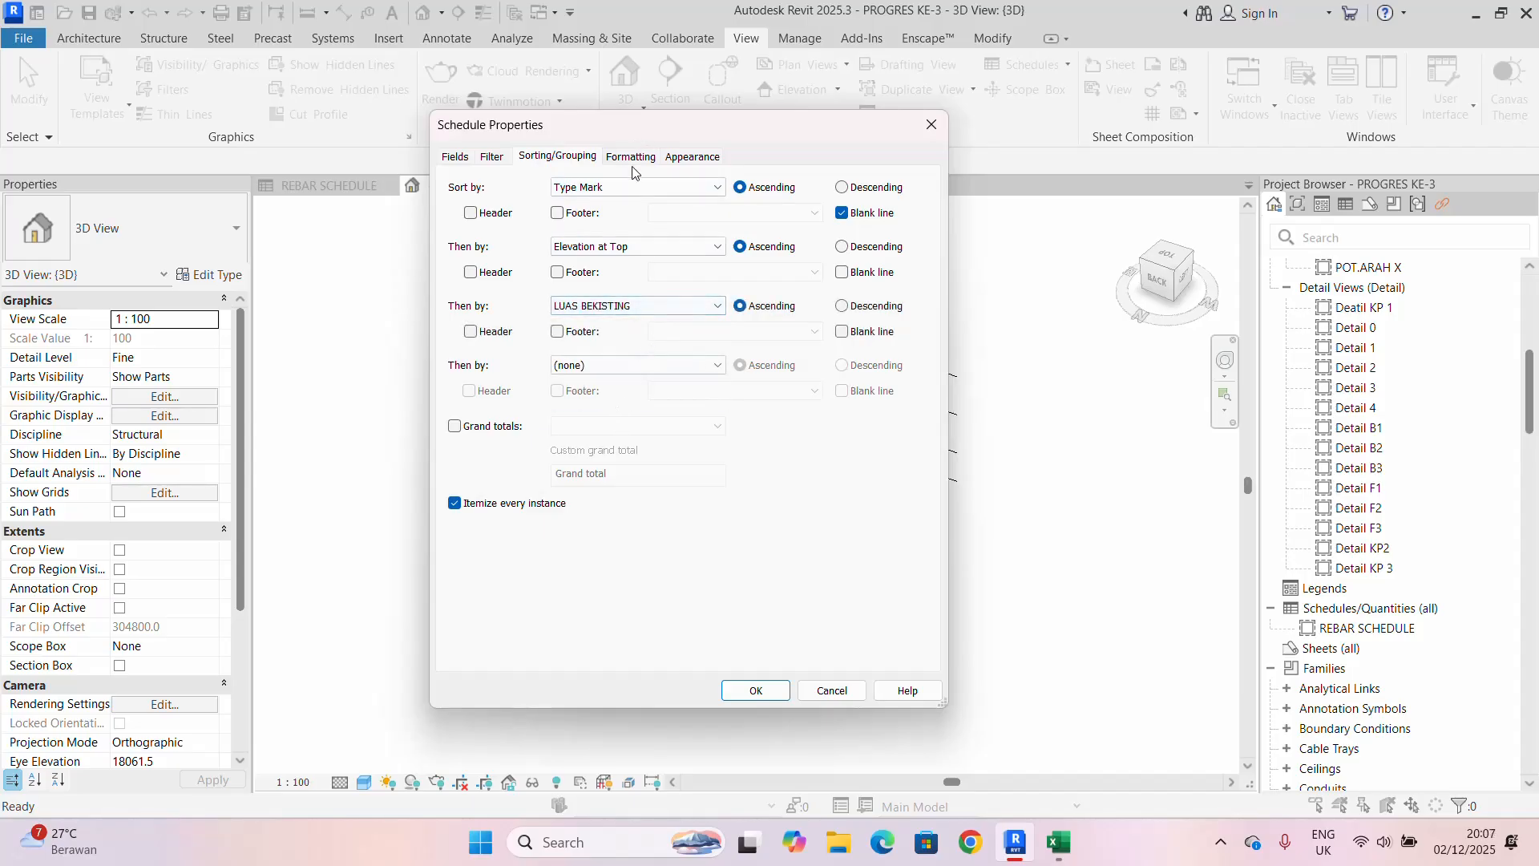
pyautogui.click(684, 305)
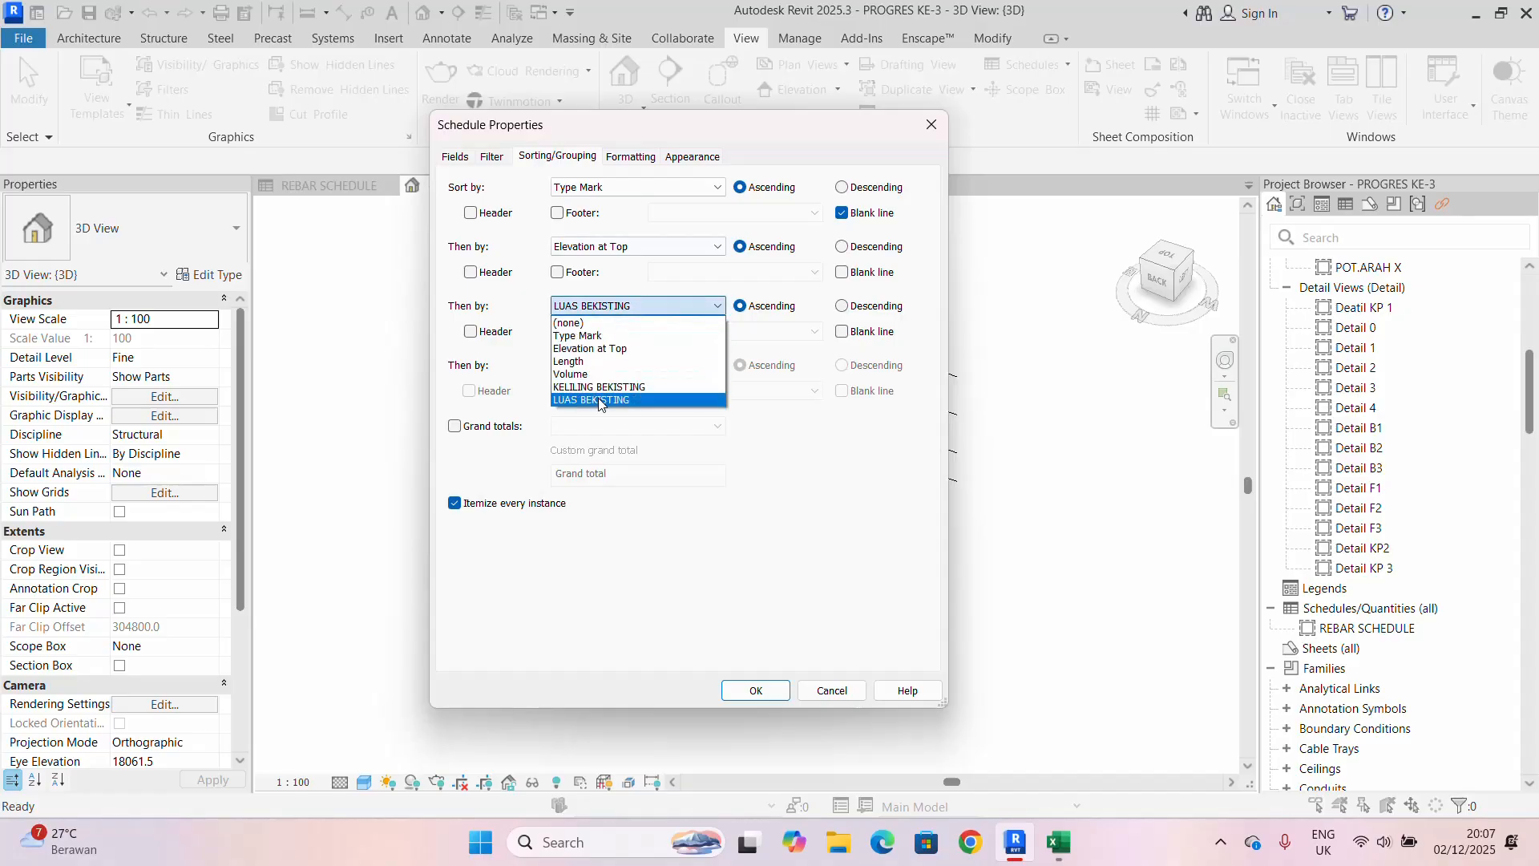
pyautogui.click(606, 325)
# - Format the LUAS BEKISTING field to calculate totals and generate the Structural Framing Schedule
pyautogui.click(629, 155)
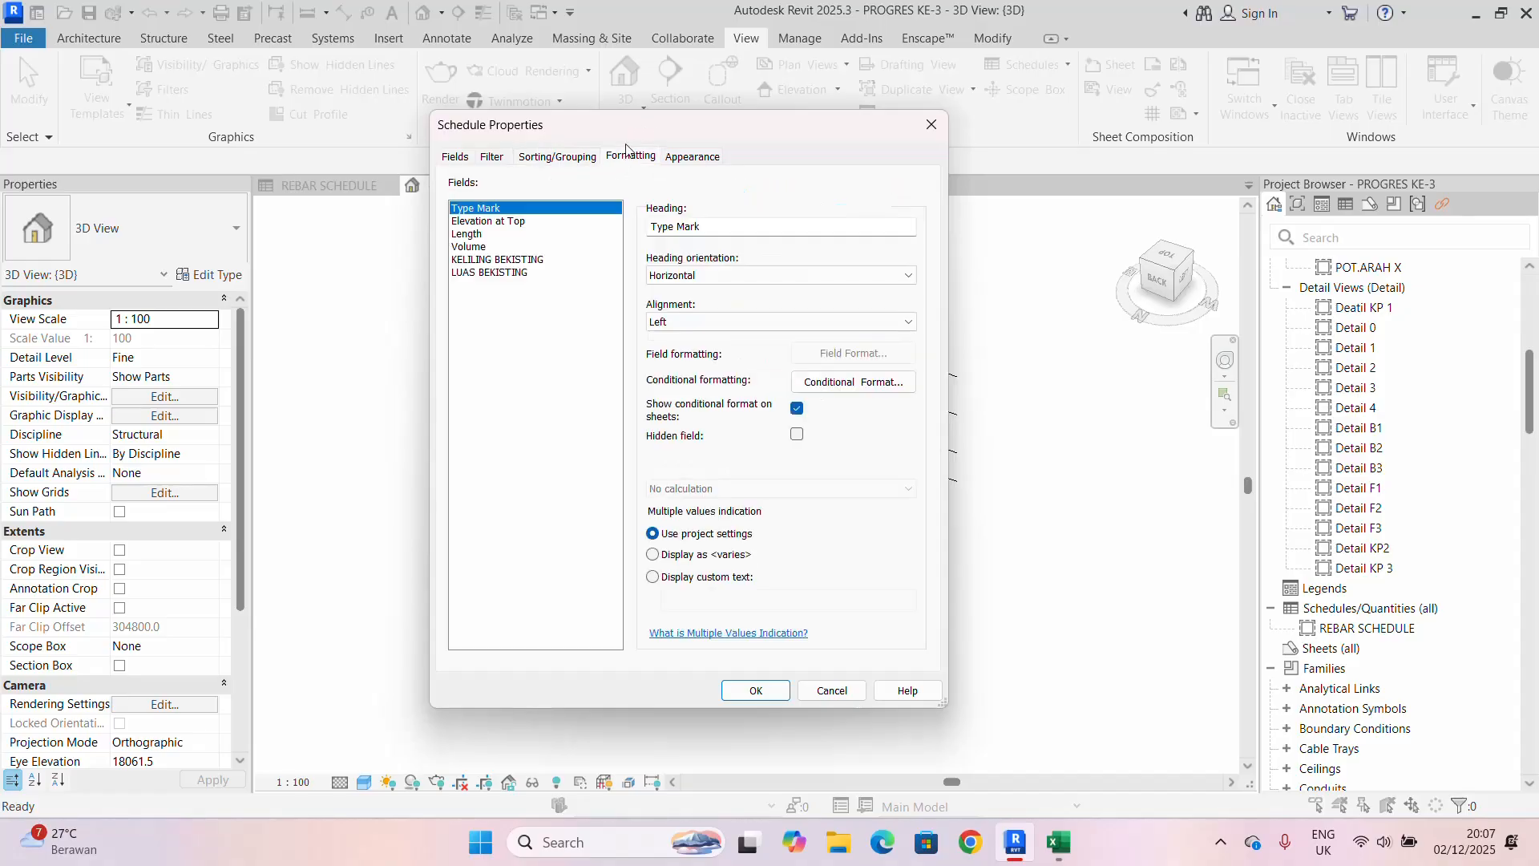
pyautogui.click(509, 273)
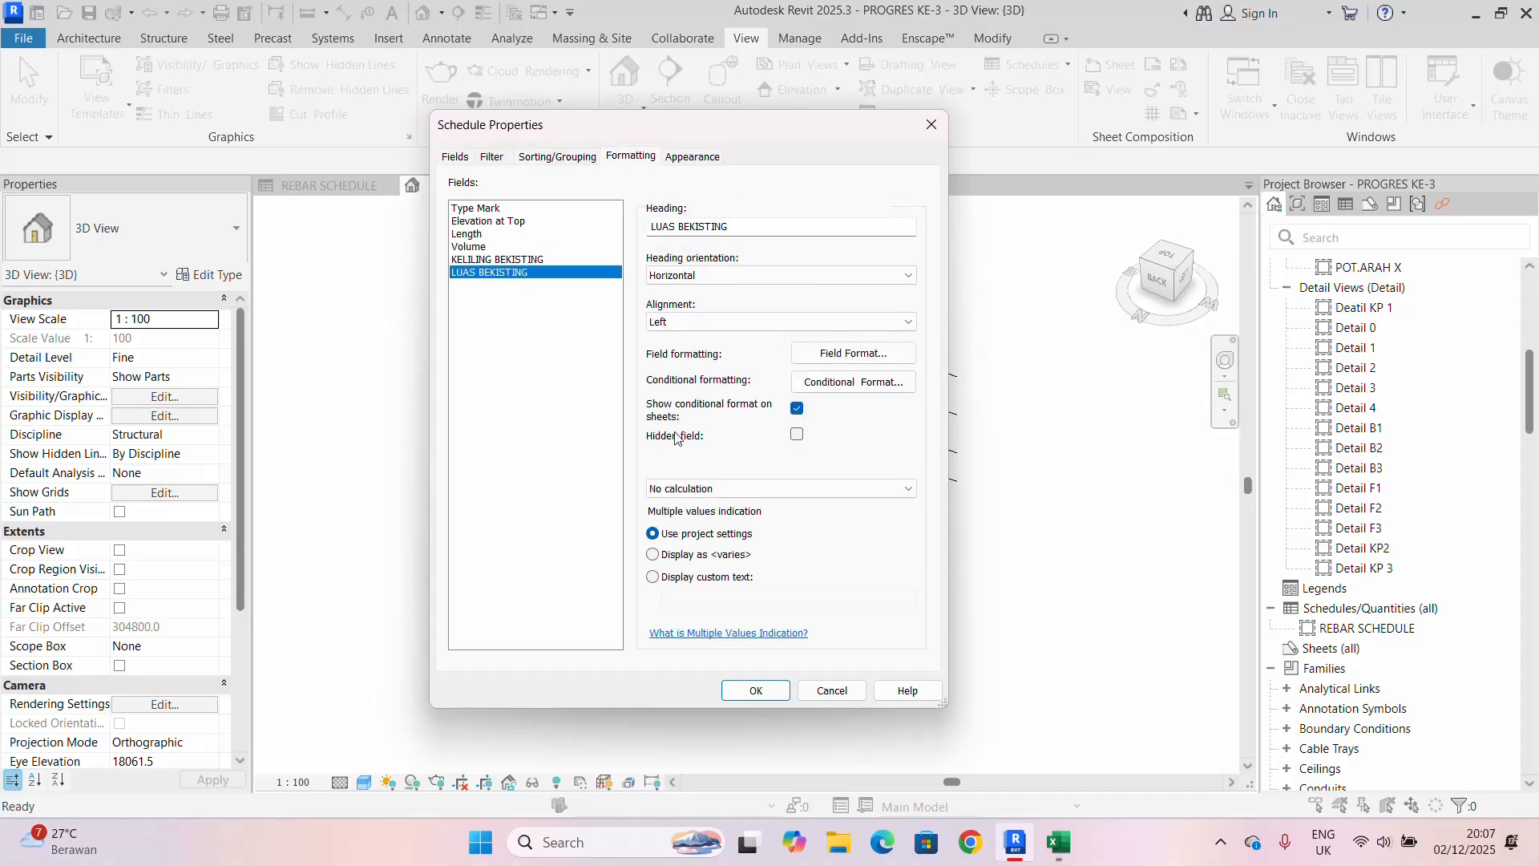
pyautogui.click(700, 488)
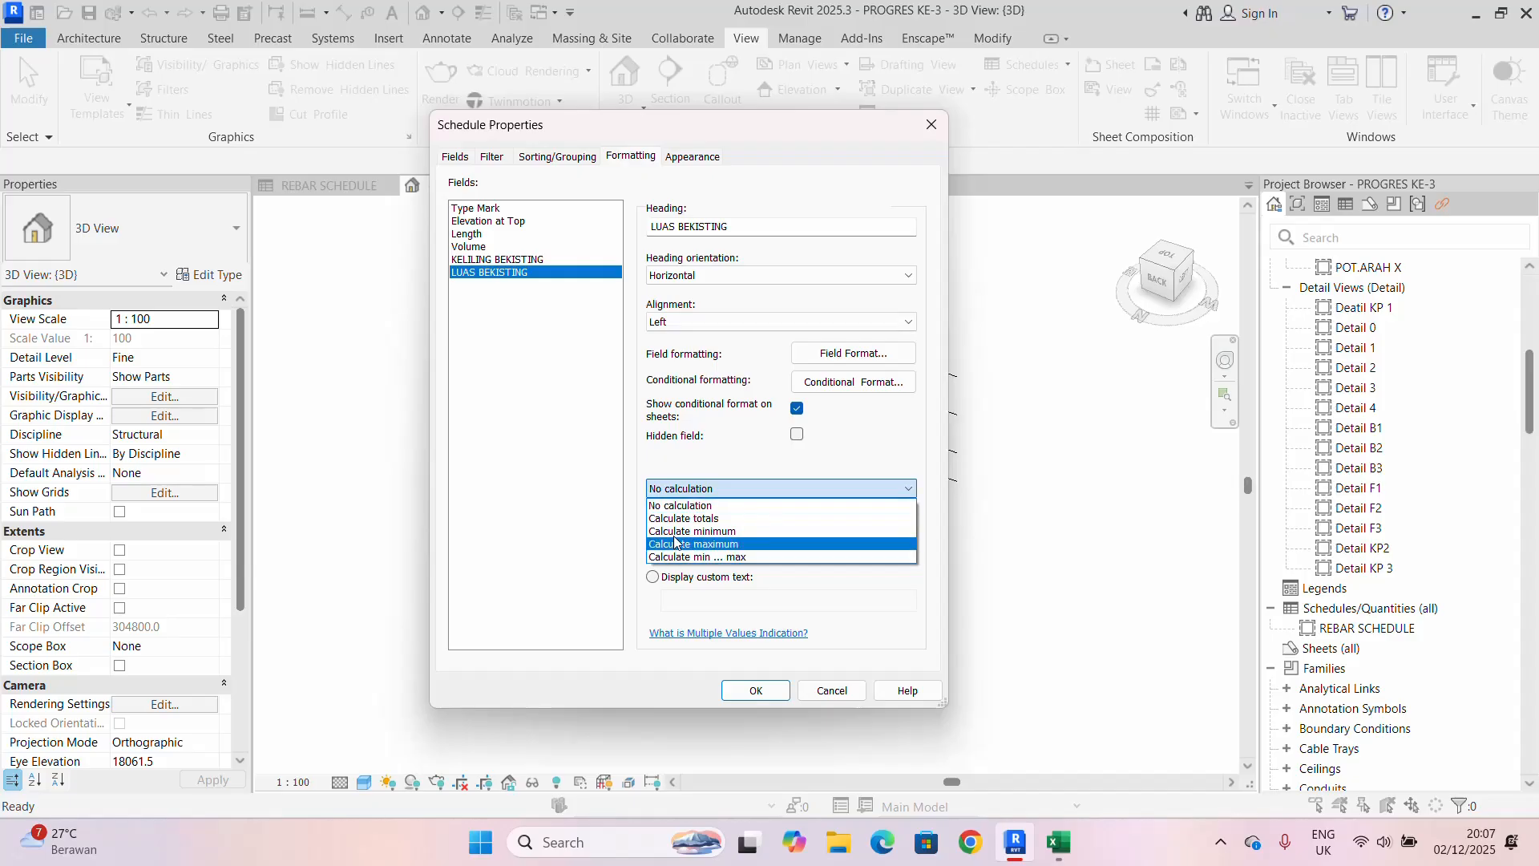
pyautogui.click(681, 525)
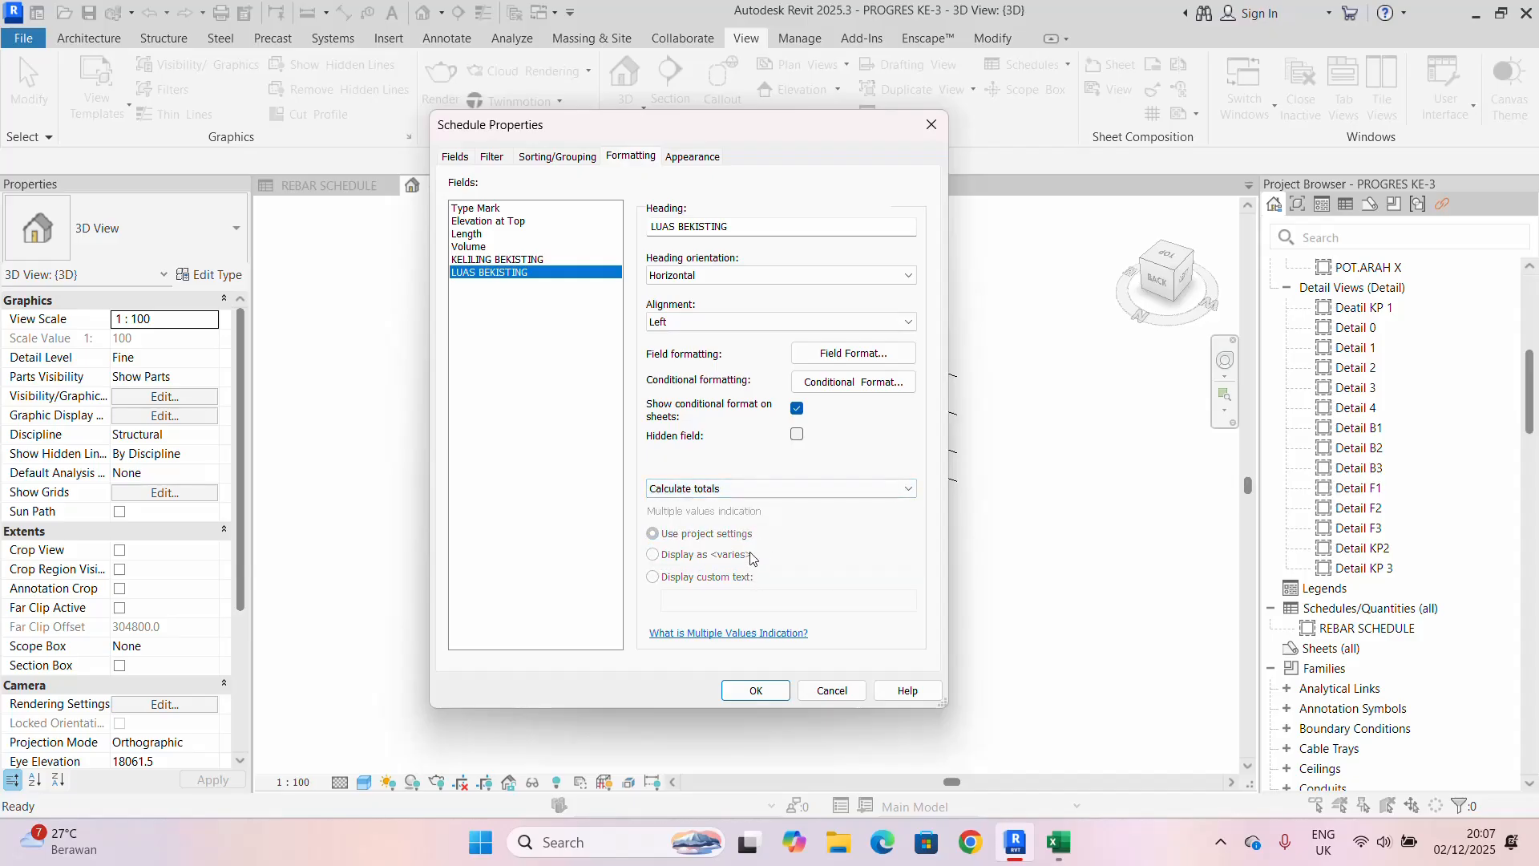
pyautogui.click(776, 691)
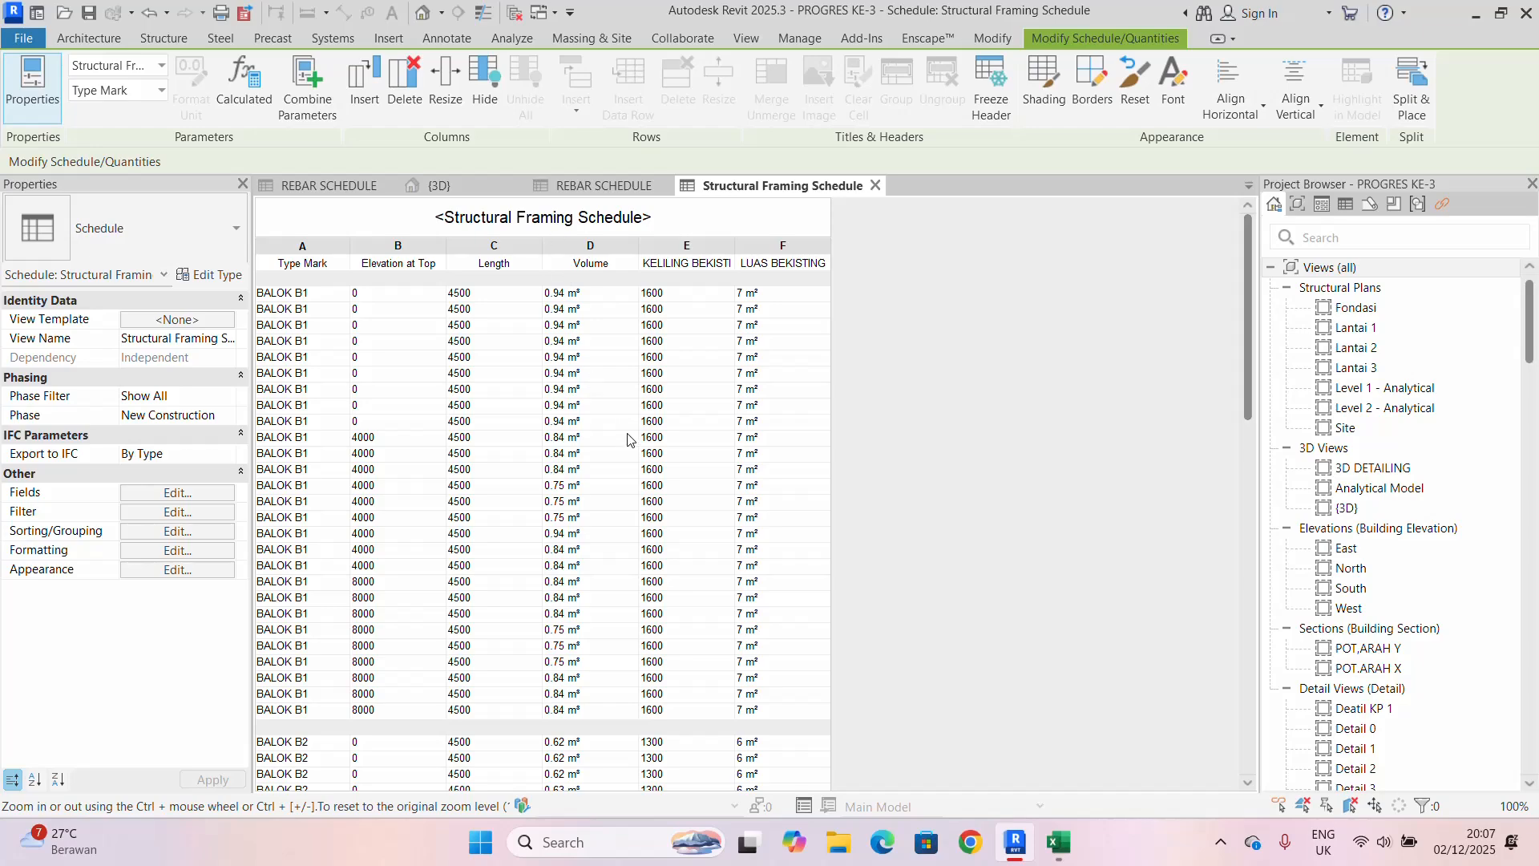
# - Examine how the schedule rows are grouped by Type Mark and Elevation at Top
pyautogui.scroll(-1, 629, 443)
pyautogui.scroll(1, 629, 447)
pyautogui.scroll(-4, 541, 377)
pyautogui.scroll(4, 539, 378)
pyautogui.click(287, 294)
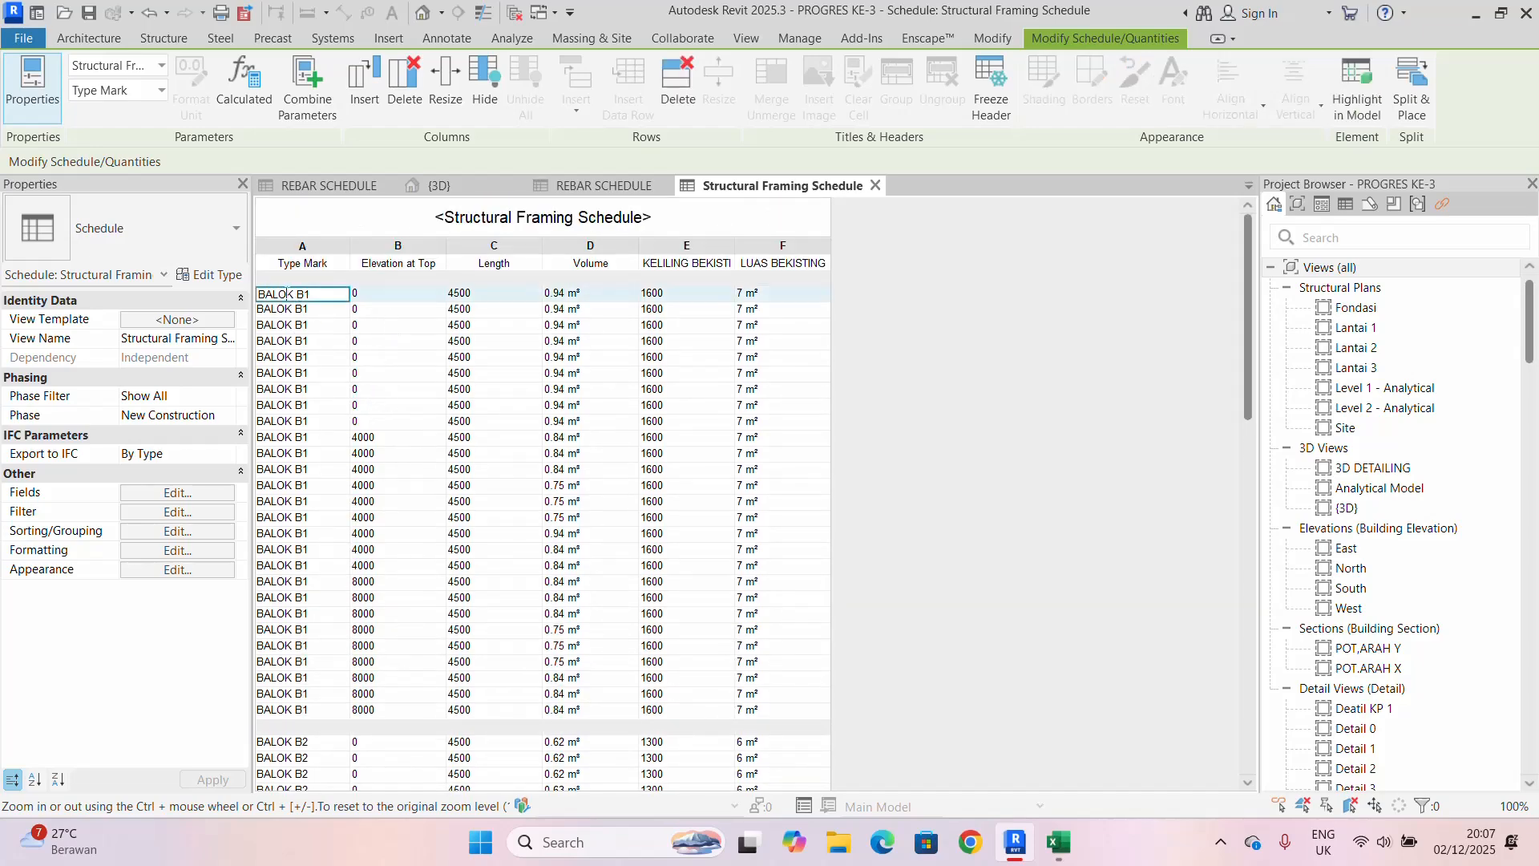
pyautogui.click(408, 375)
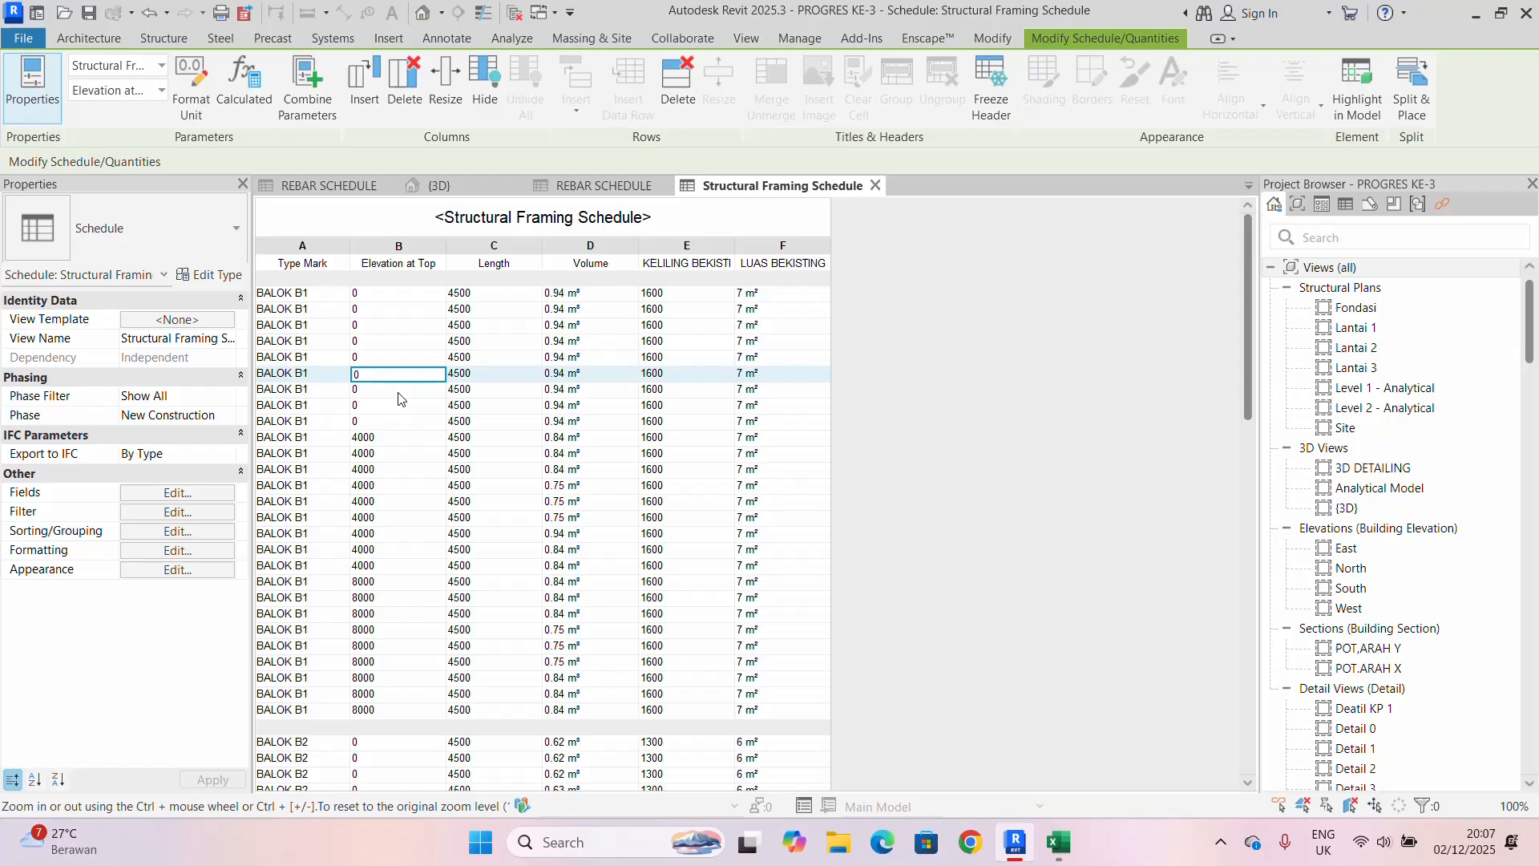
pyautogui.click(398, 438)
pyautogui.click(300, 319)
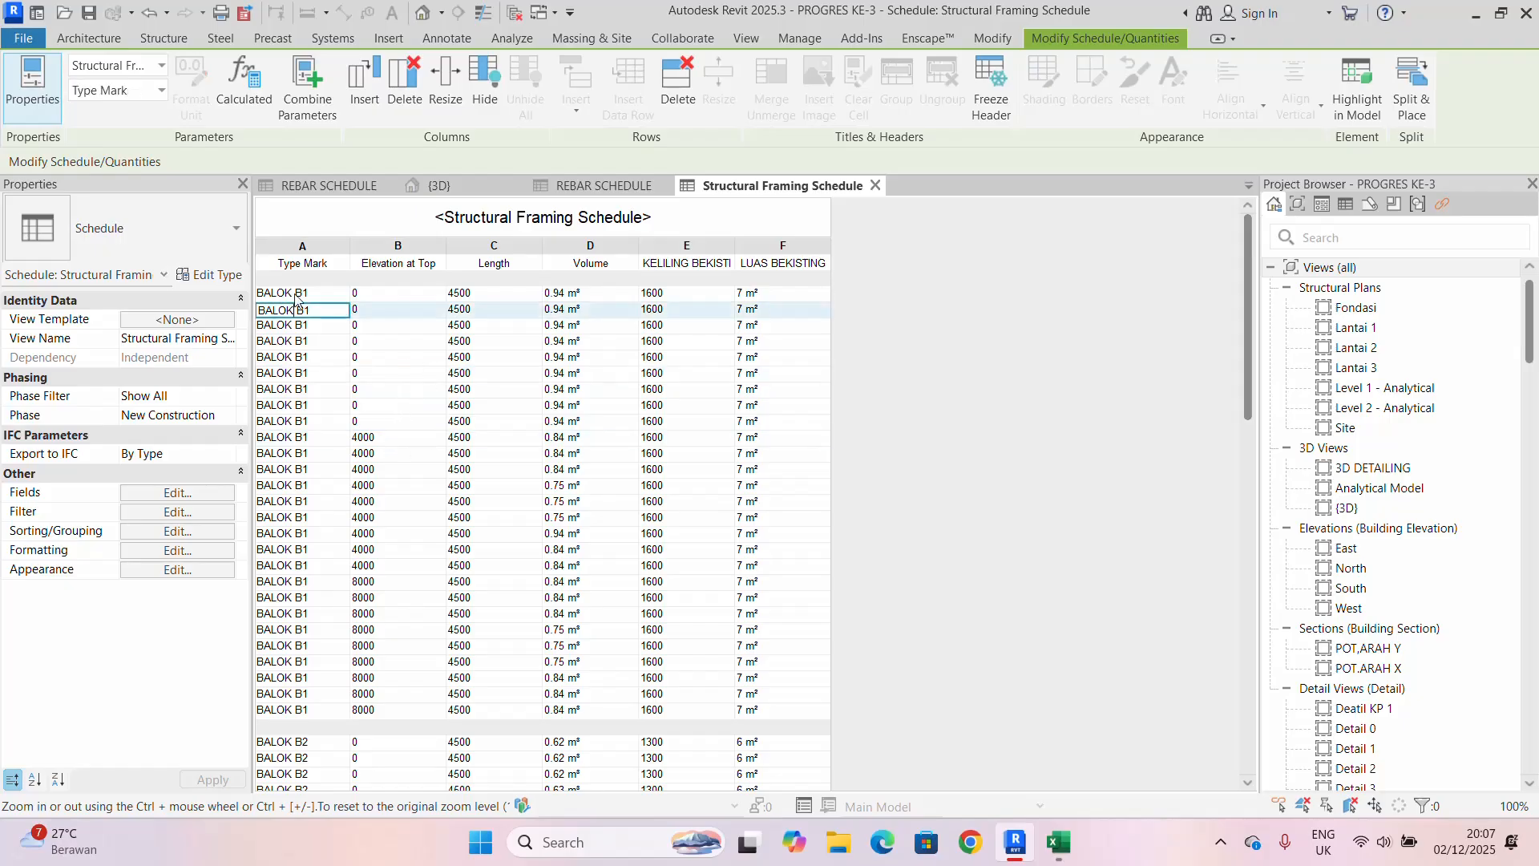
pyautogui.click(303, 294)
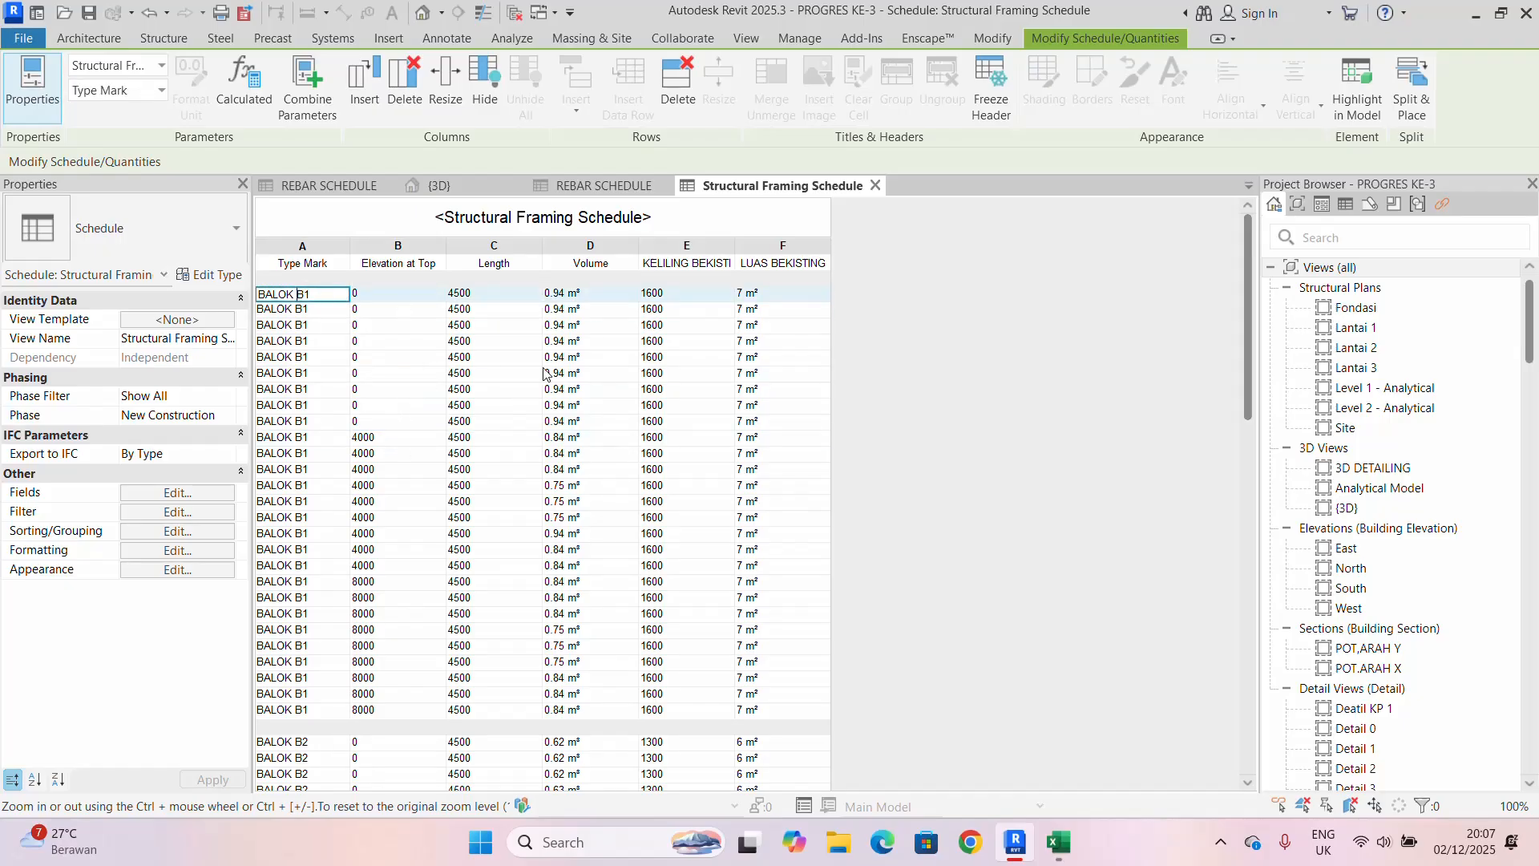
# - Add LUAS BEKISTING as the third sorting level in ascending order, with a footer showing totals only, and apply it
pyautogui.click(177, 493)
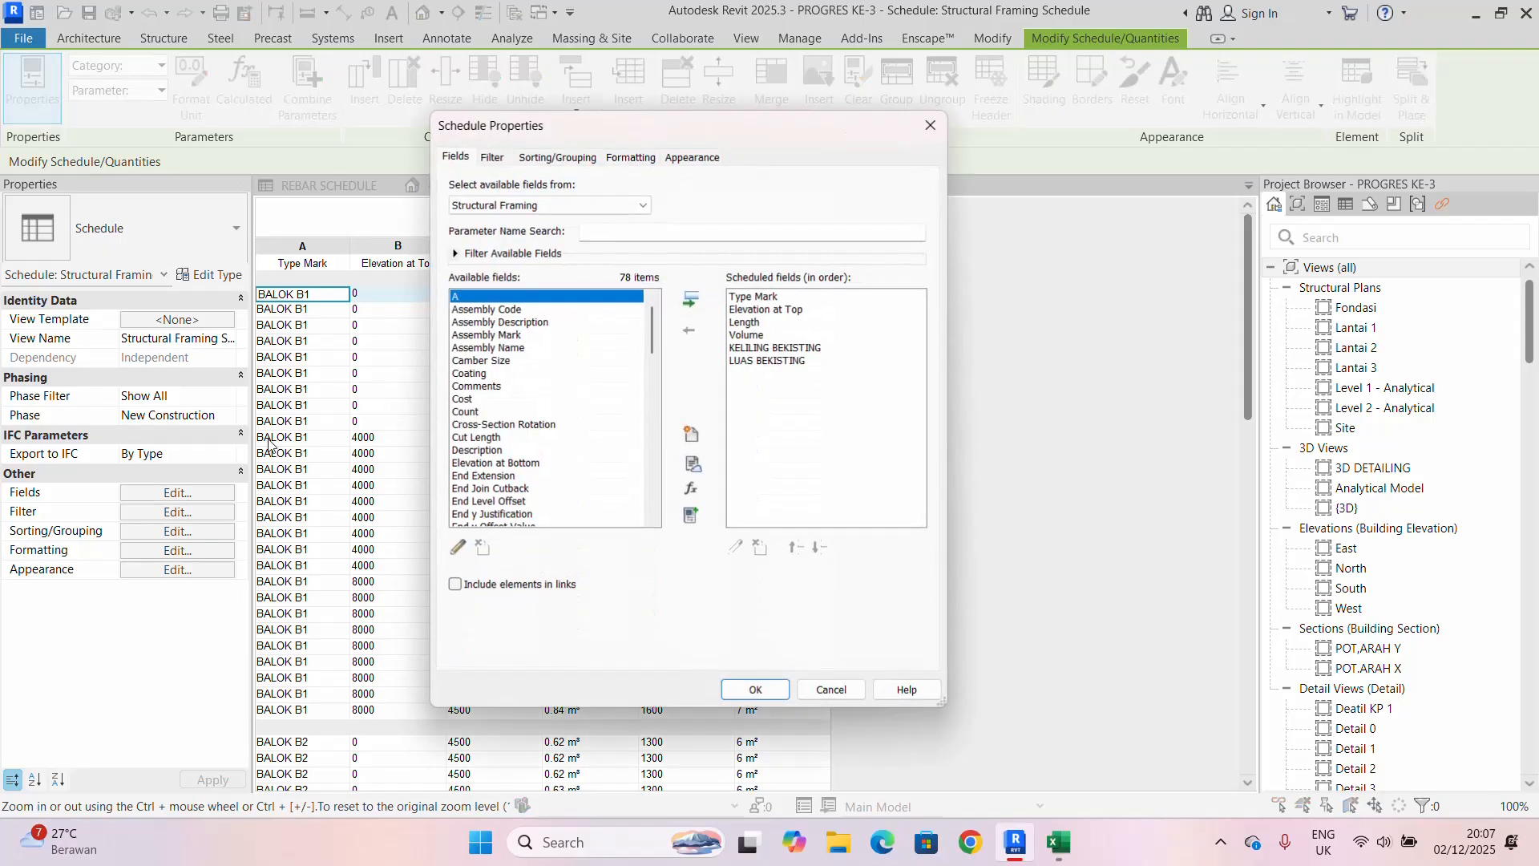
pyautogui.click(557, 157)
pyautogui.moveTo(636, 121); pyautogui.dragTo(595, 93)
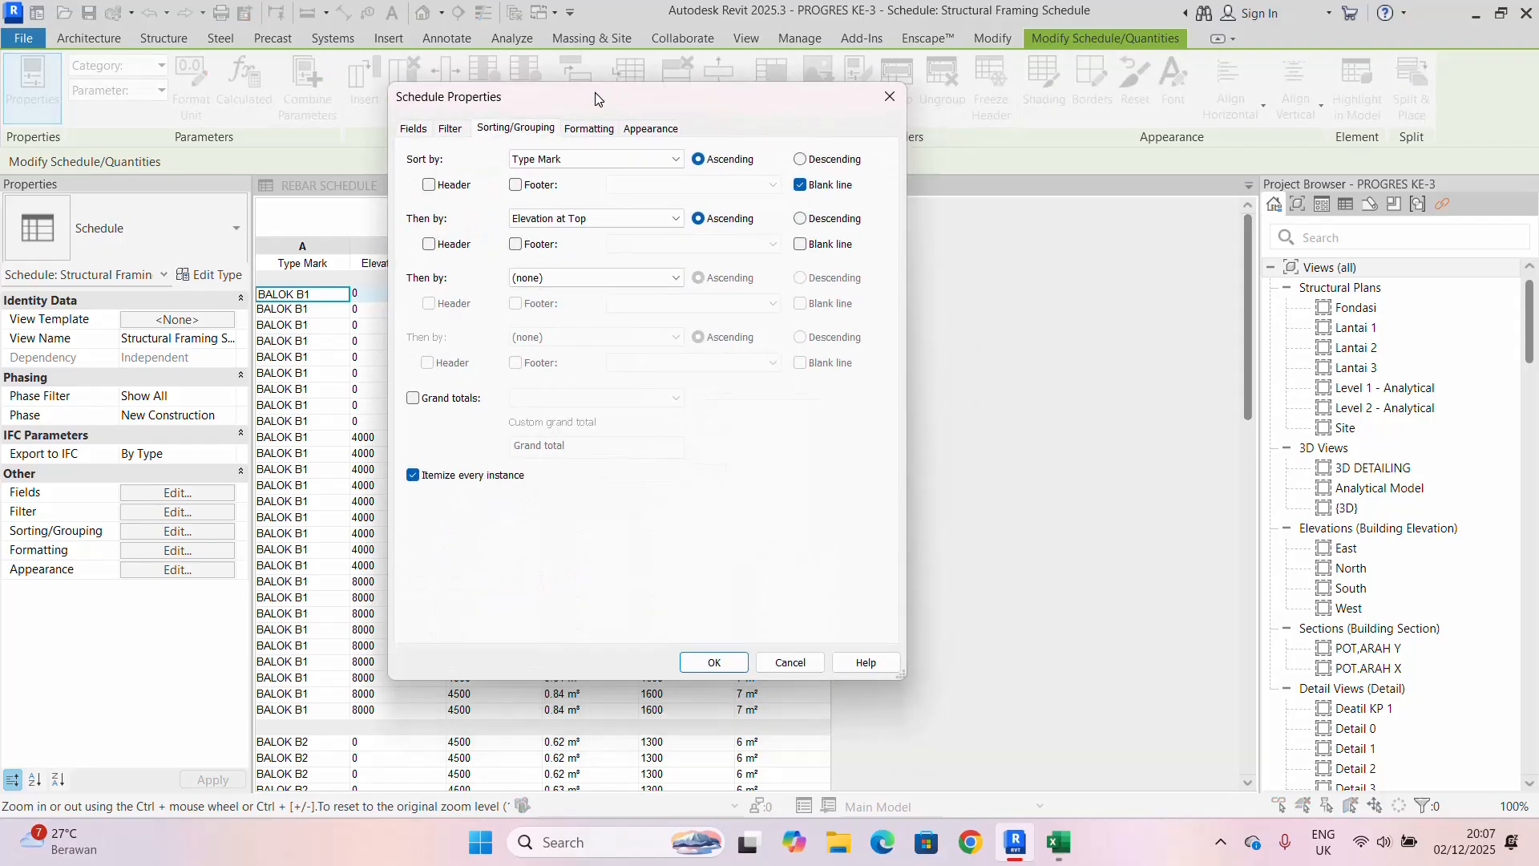
pyautogui.click(629, 277)
pyautogui.click(555, 372)
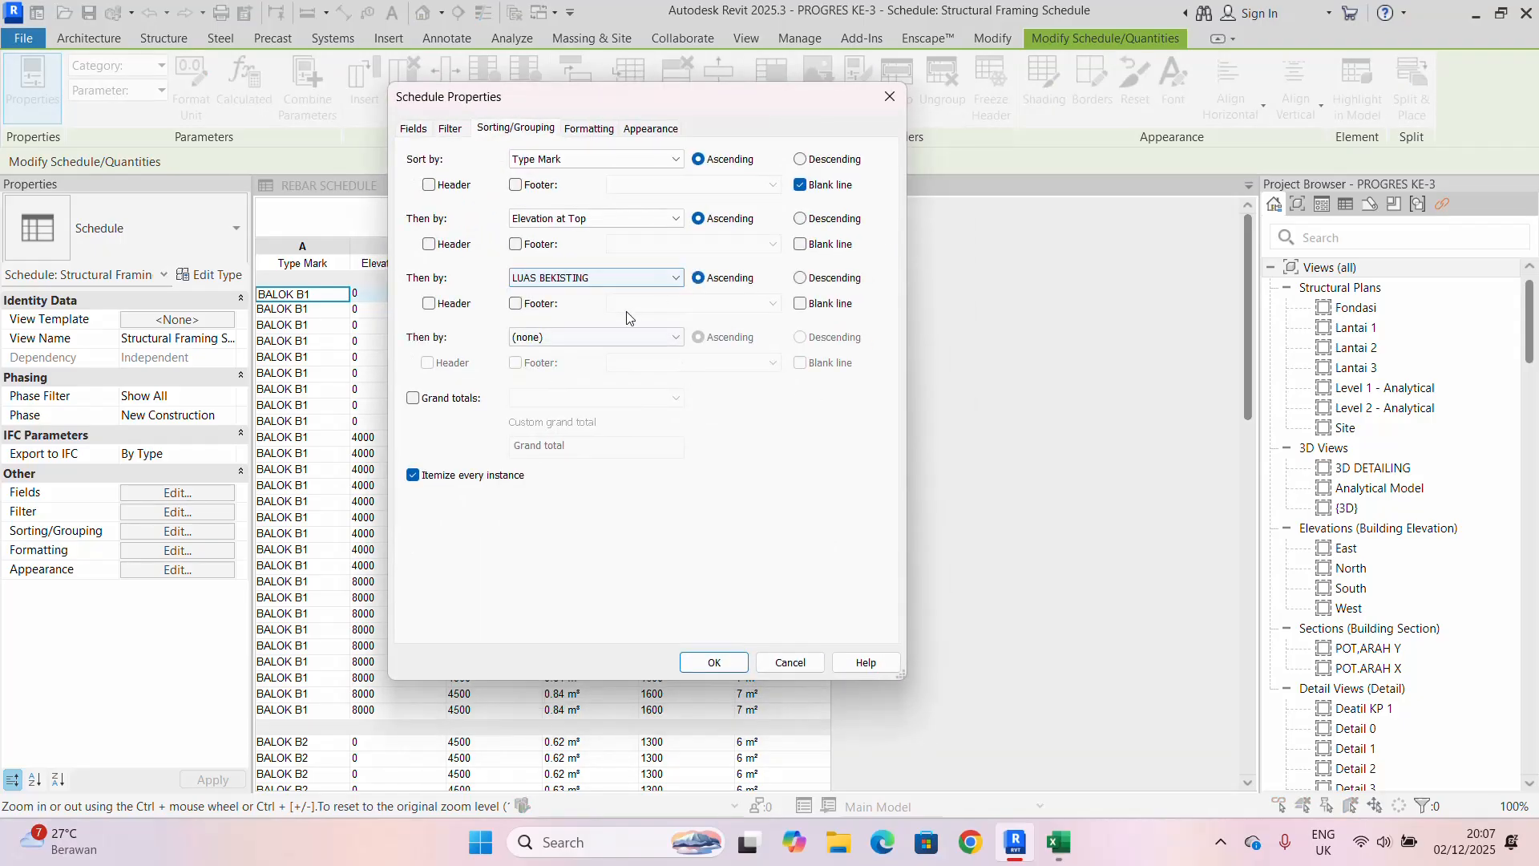
pyautogui.click(515, 303)
pyautogui.click(693, 303)
pyautogui.click(642, 362)
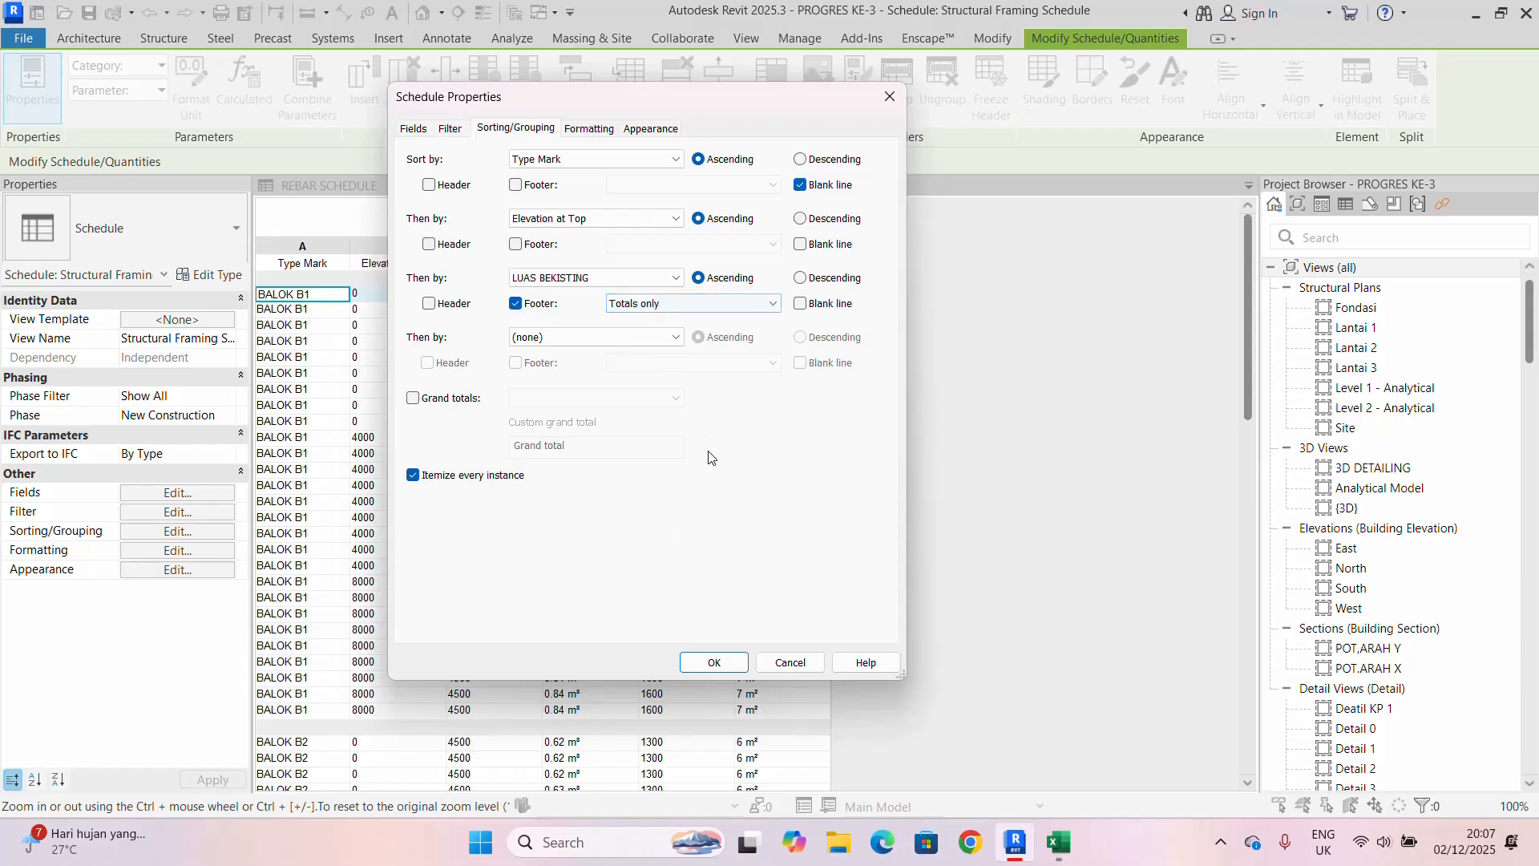
pyautogui.click(717, 663)
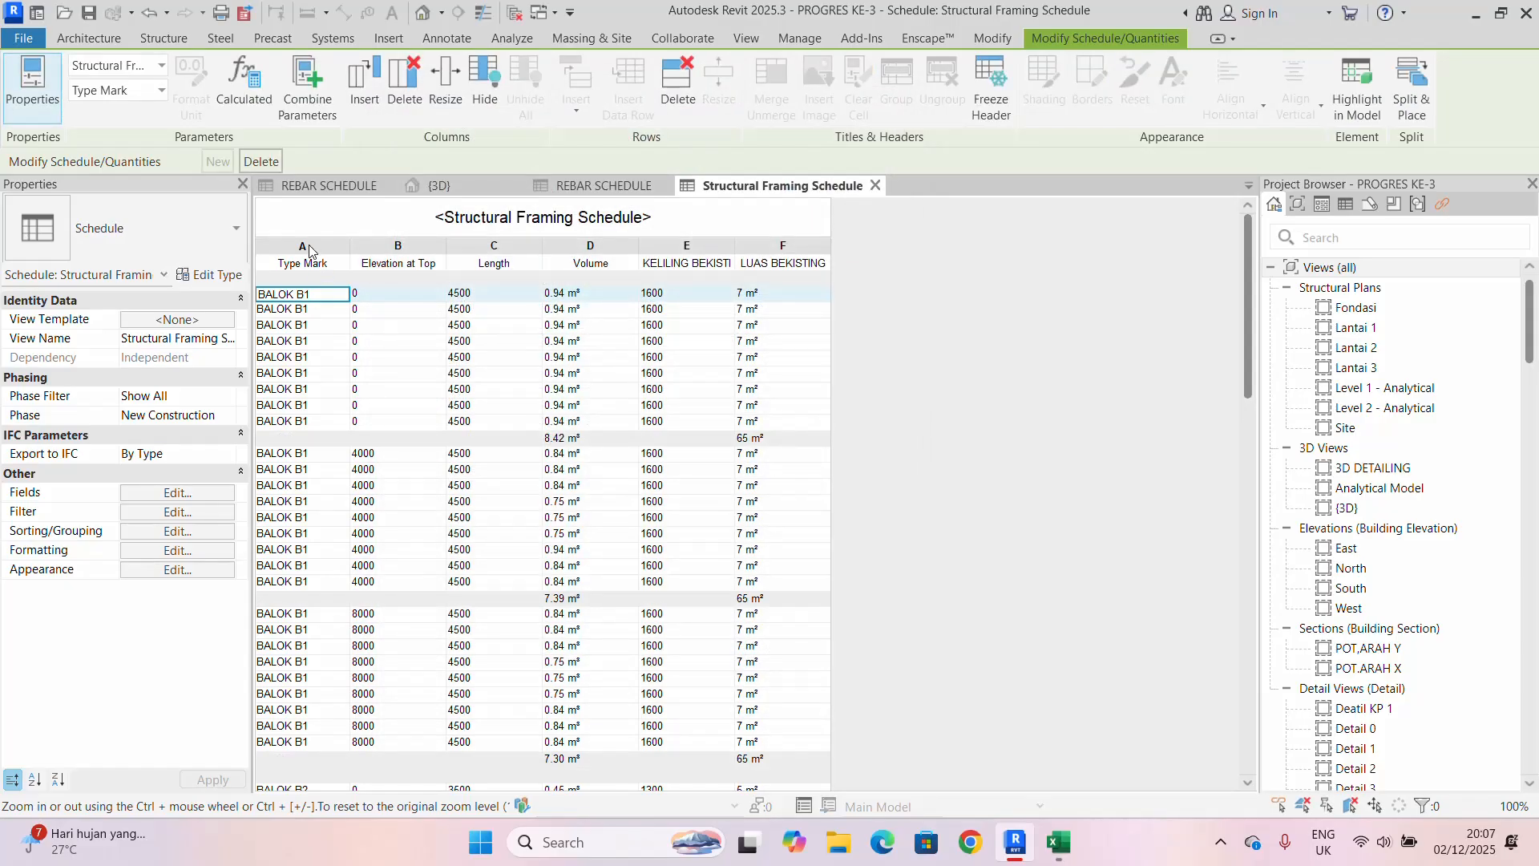
# - Examine the Volume and LUAS BEKISTING subtotals of the BALOK B1 groups at each elevation
pyautogui.click(396, 296)
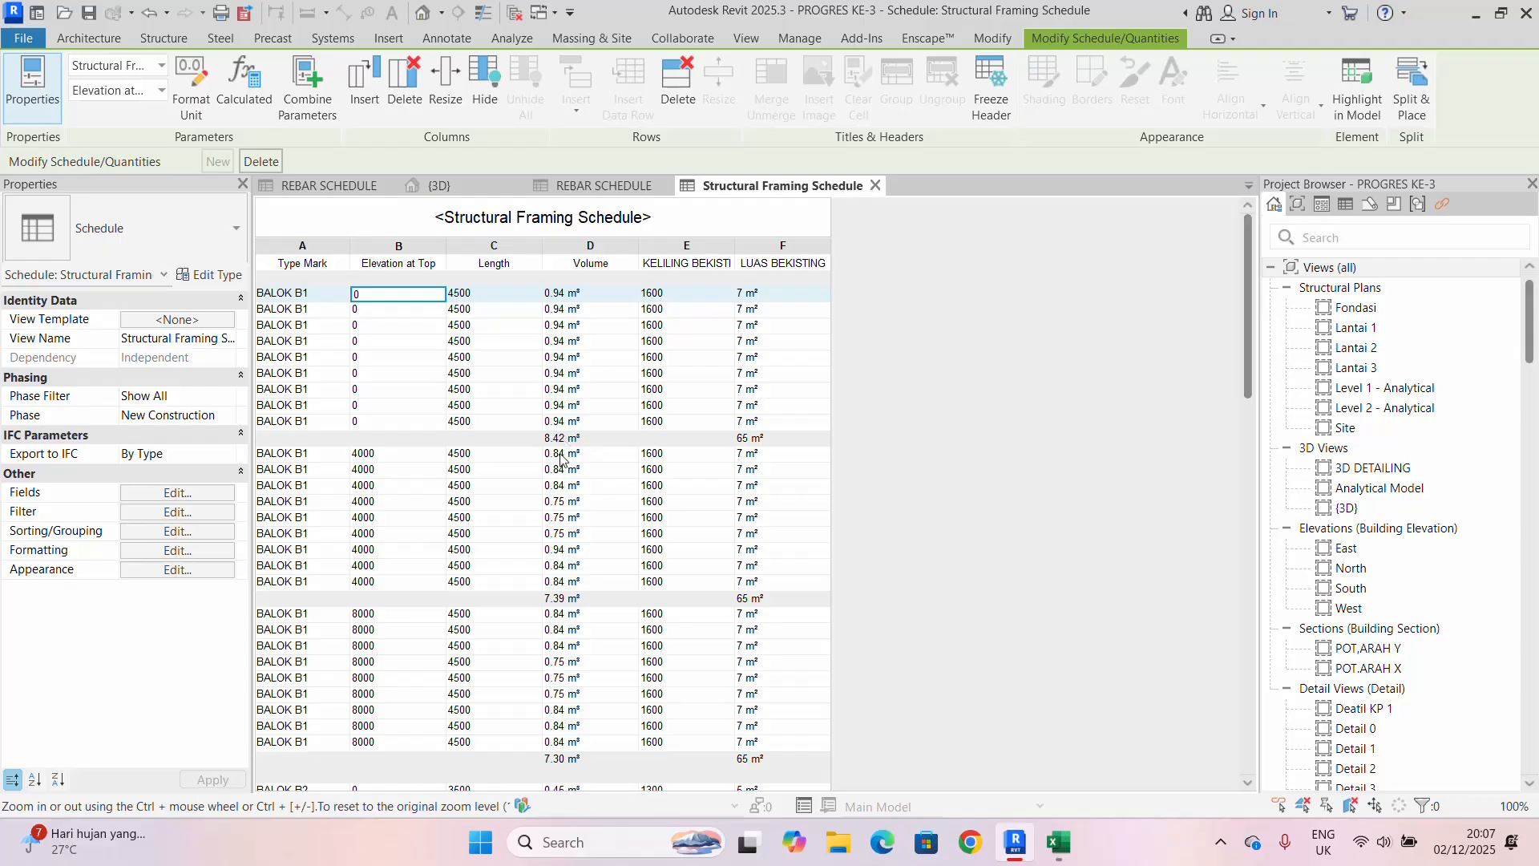
pyautogui.click(578, 250)
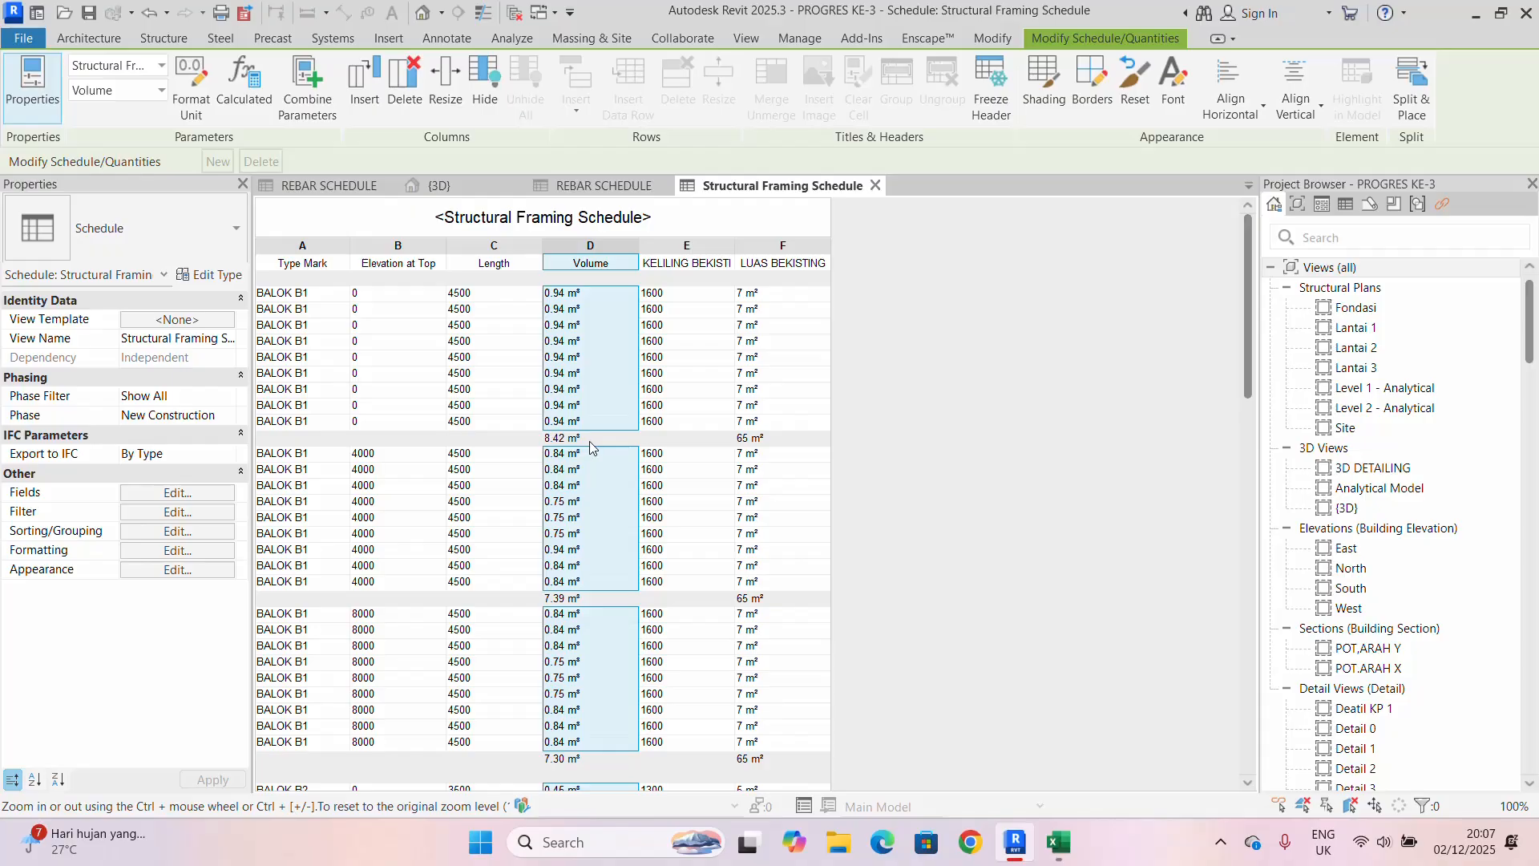
pyautogui.click(763, 255)
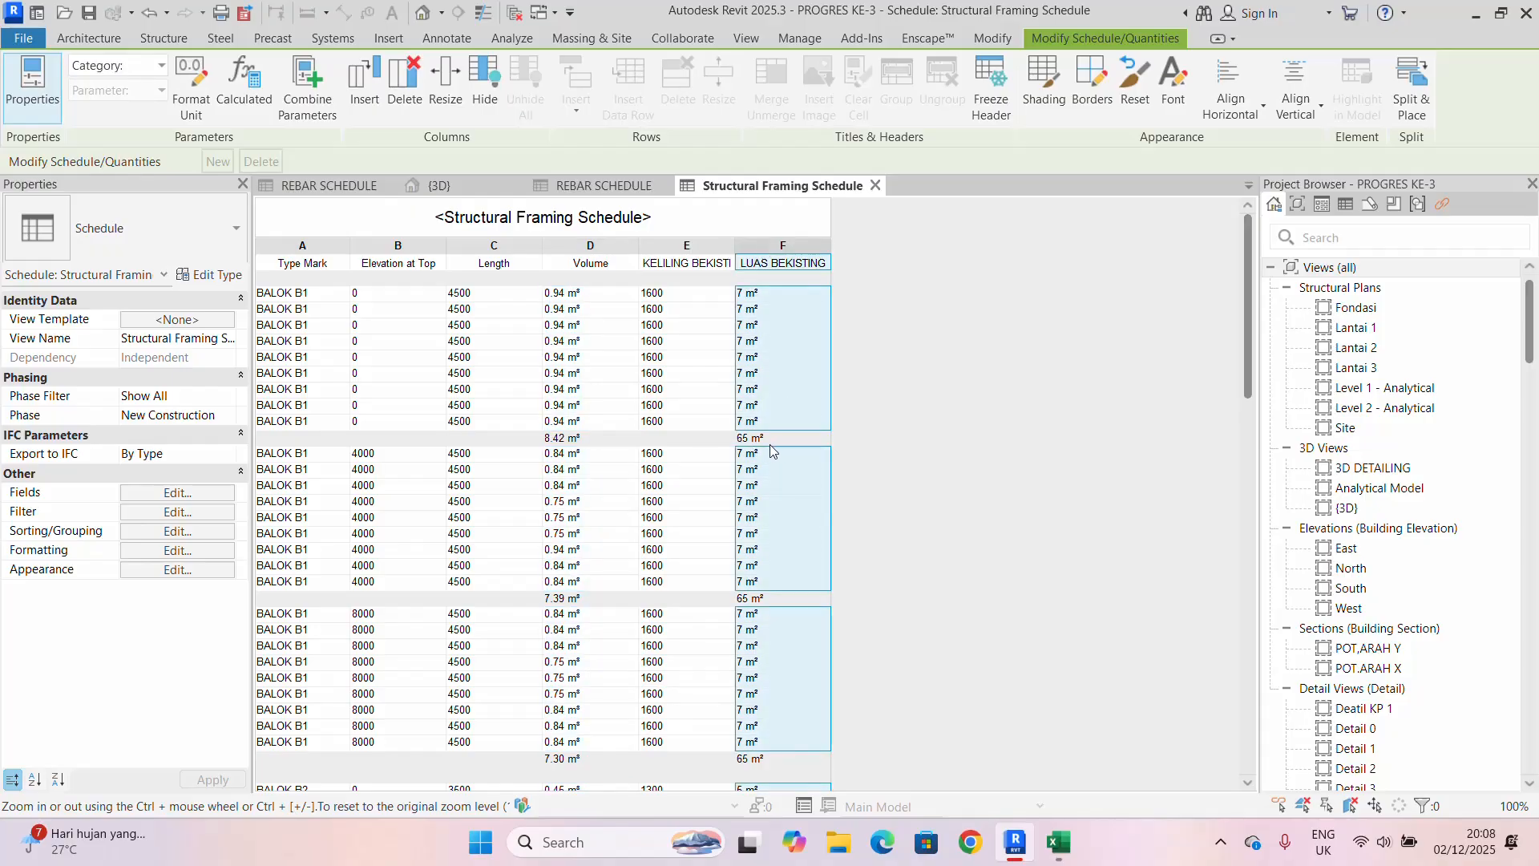
pyautogui.scroll(-3, 613, 456)
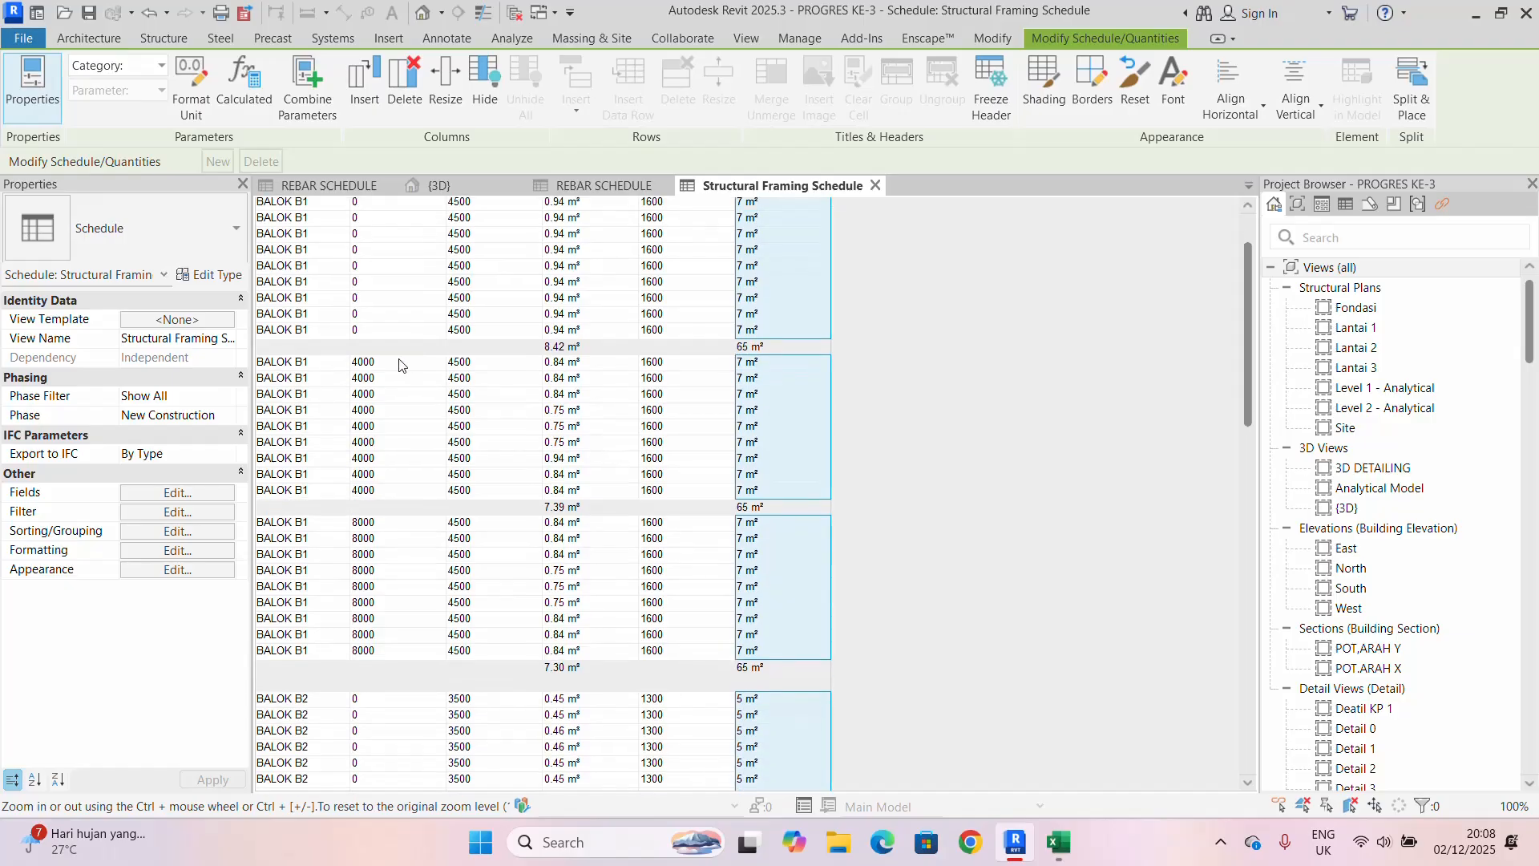
pyautogui.scroll(3, 402, 366)
pyautogui.scroll(-3, 386, 485)
pyautogui.click(385, 365)
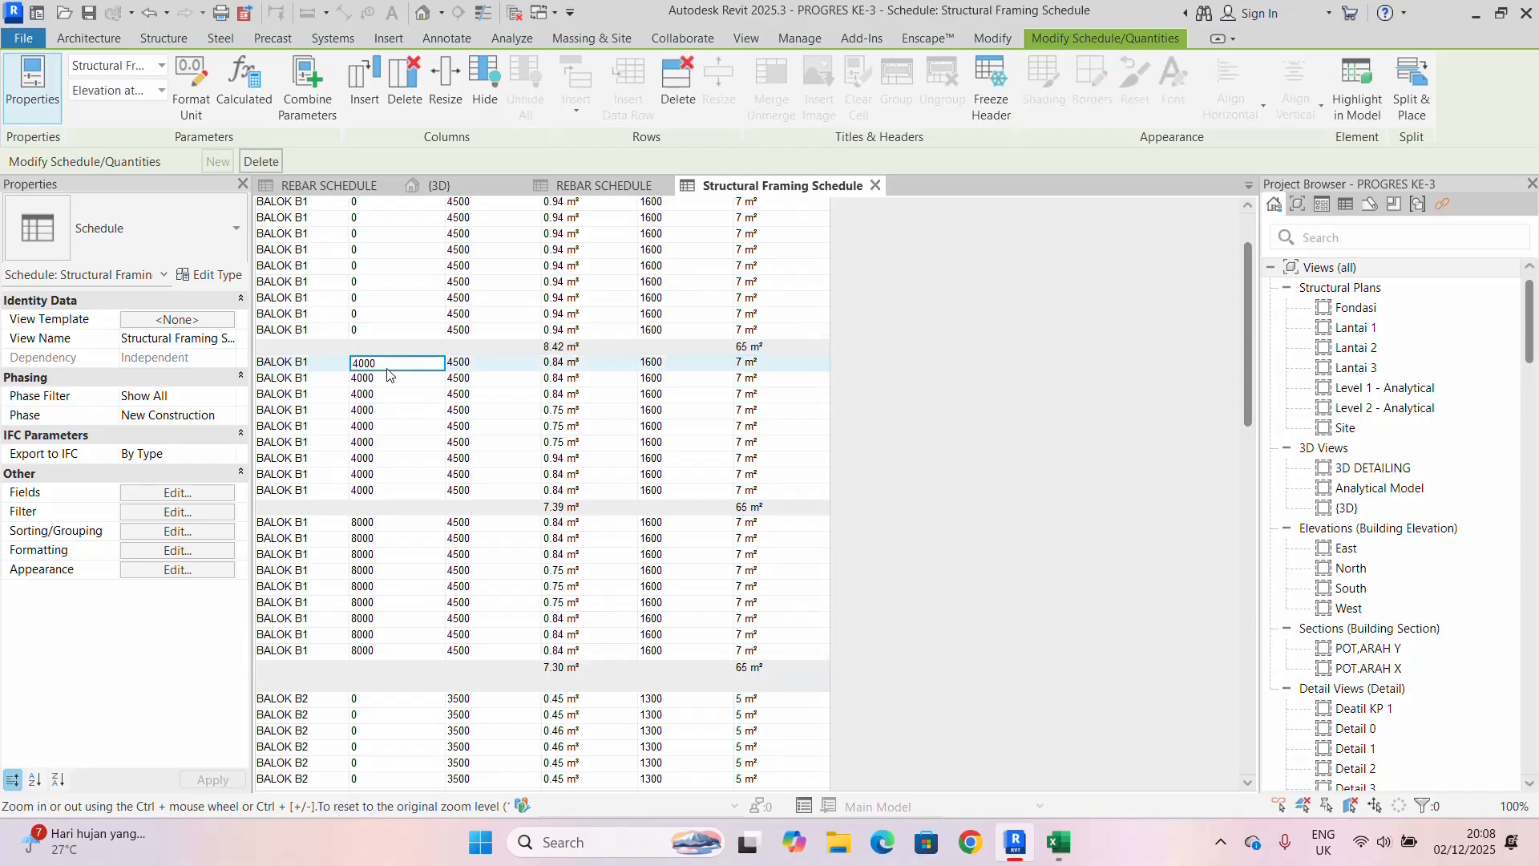
pyautogui.scroll(-3, 374, 487)
pyautogui.click(388, 435)
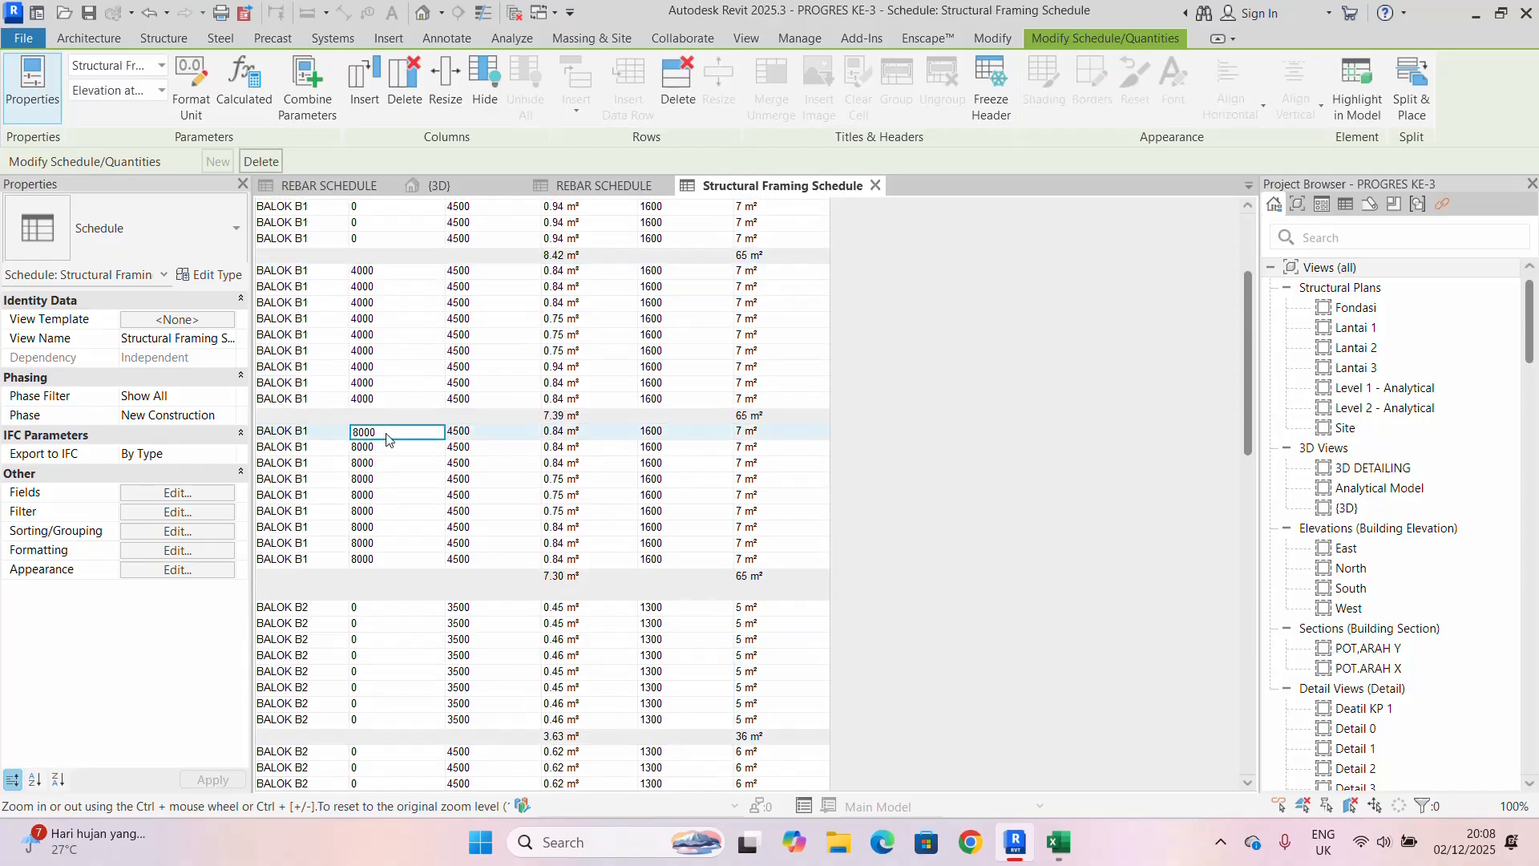
# - Examine the floor levels of the building in the 3D view against the elevation groups in the Structural Framing Schedule
pyautogui.click(437, 185)
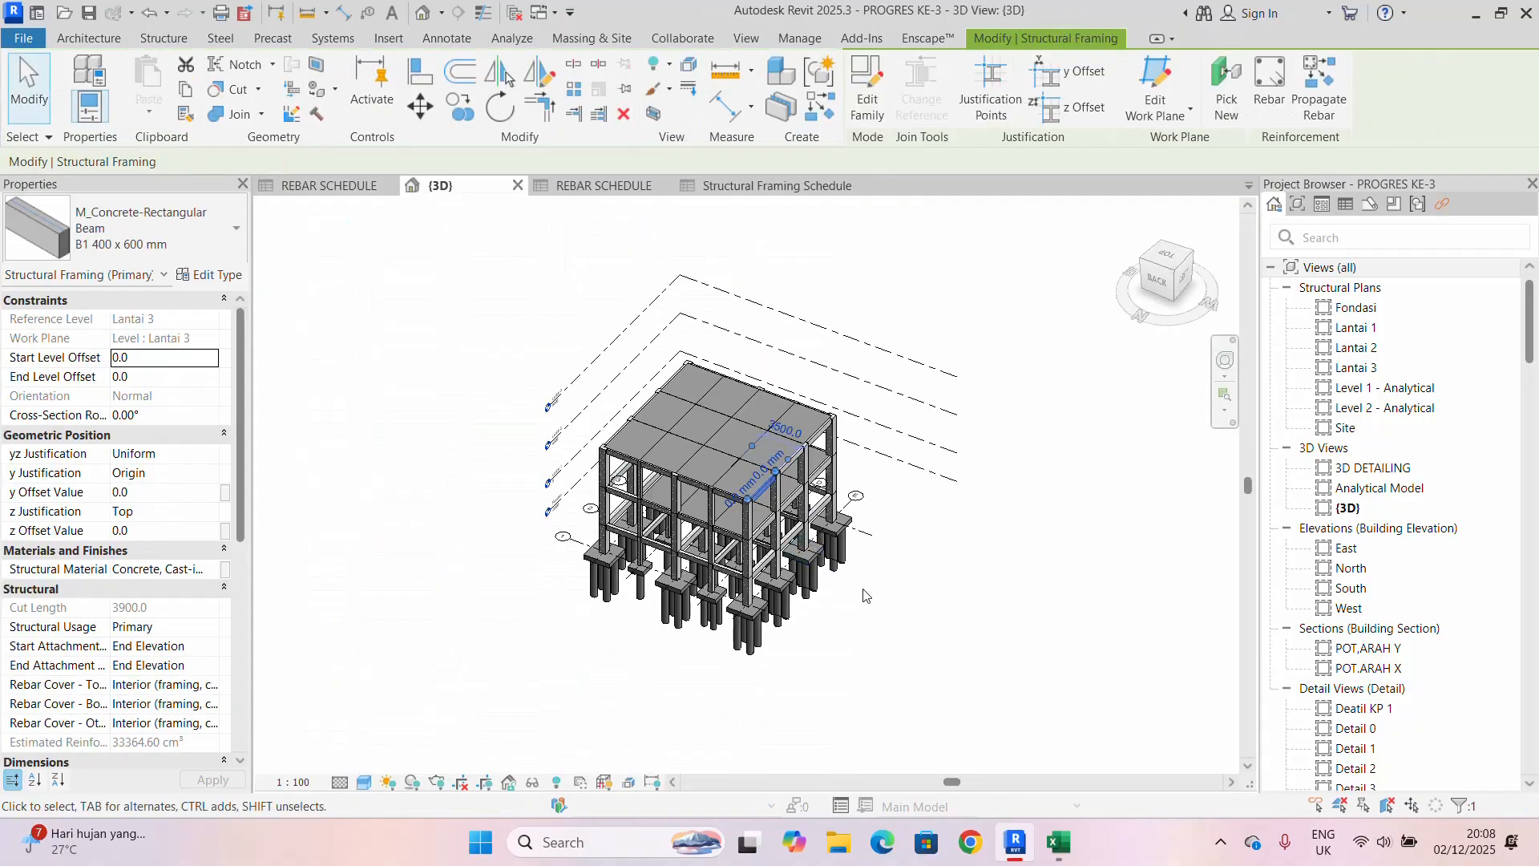
pyautogui.keyDown('shift'); pyautogui.moveTo(903, 564); pyautogui.dragTo(664, 535, button='middle'); pyautogui.keyUp('shift')
pyautogui.scroll(3, 664, 536)
pyautogui.scroll(1, 664, 535)
pyautogui.moveTo(719, 471); pyautogui.dragTo(634, 493, button='middle')
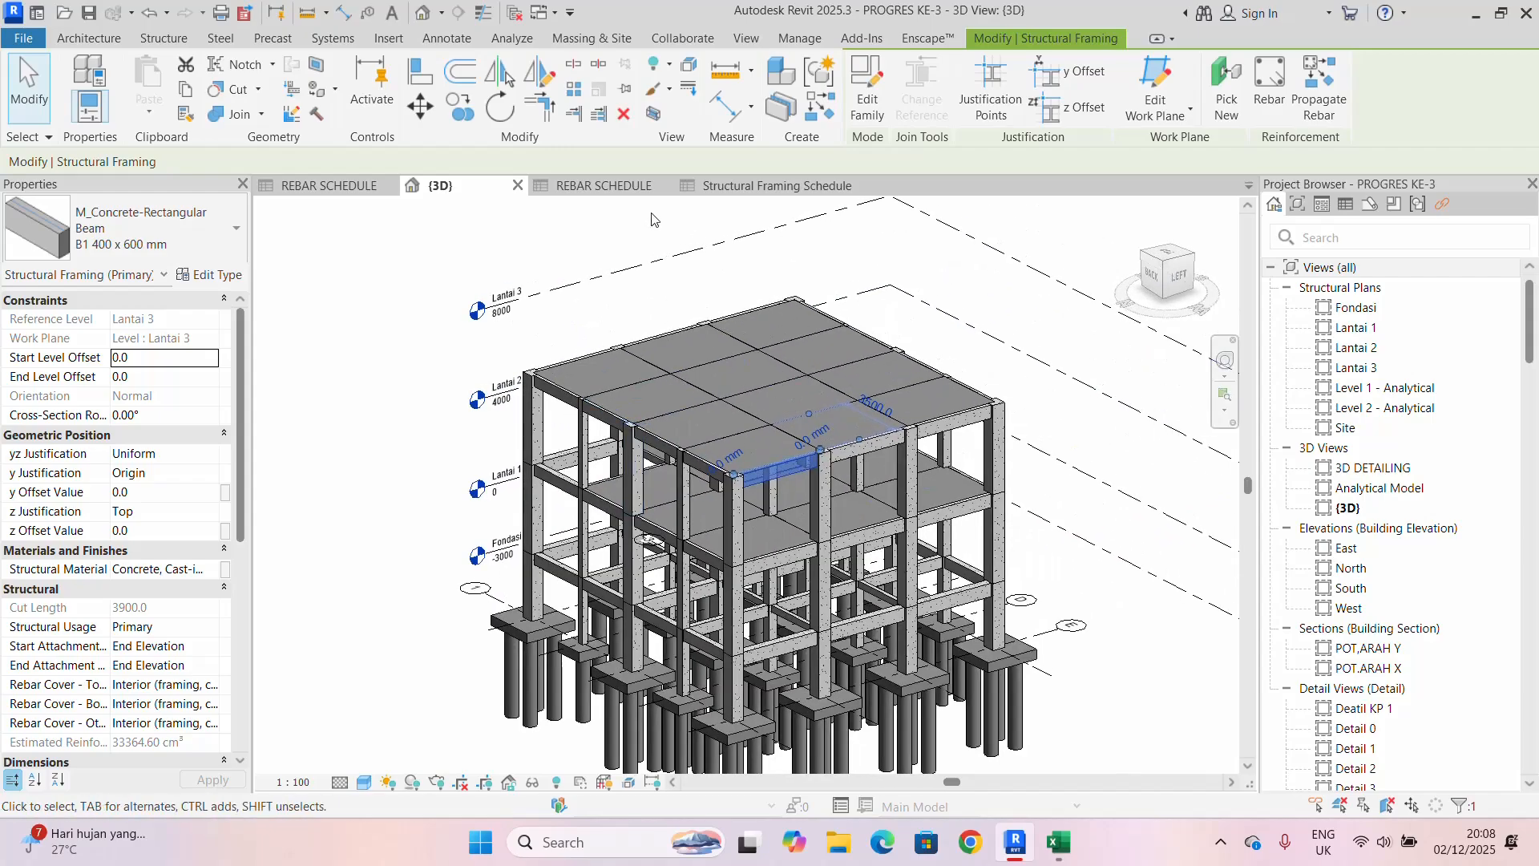
pyautogui.click(607, 186)
pyautogui.click(722, 185)
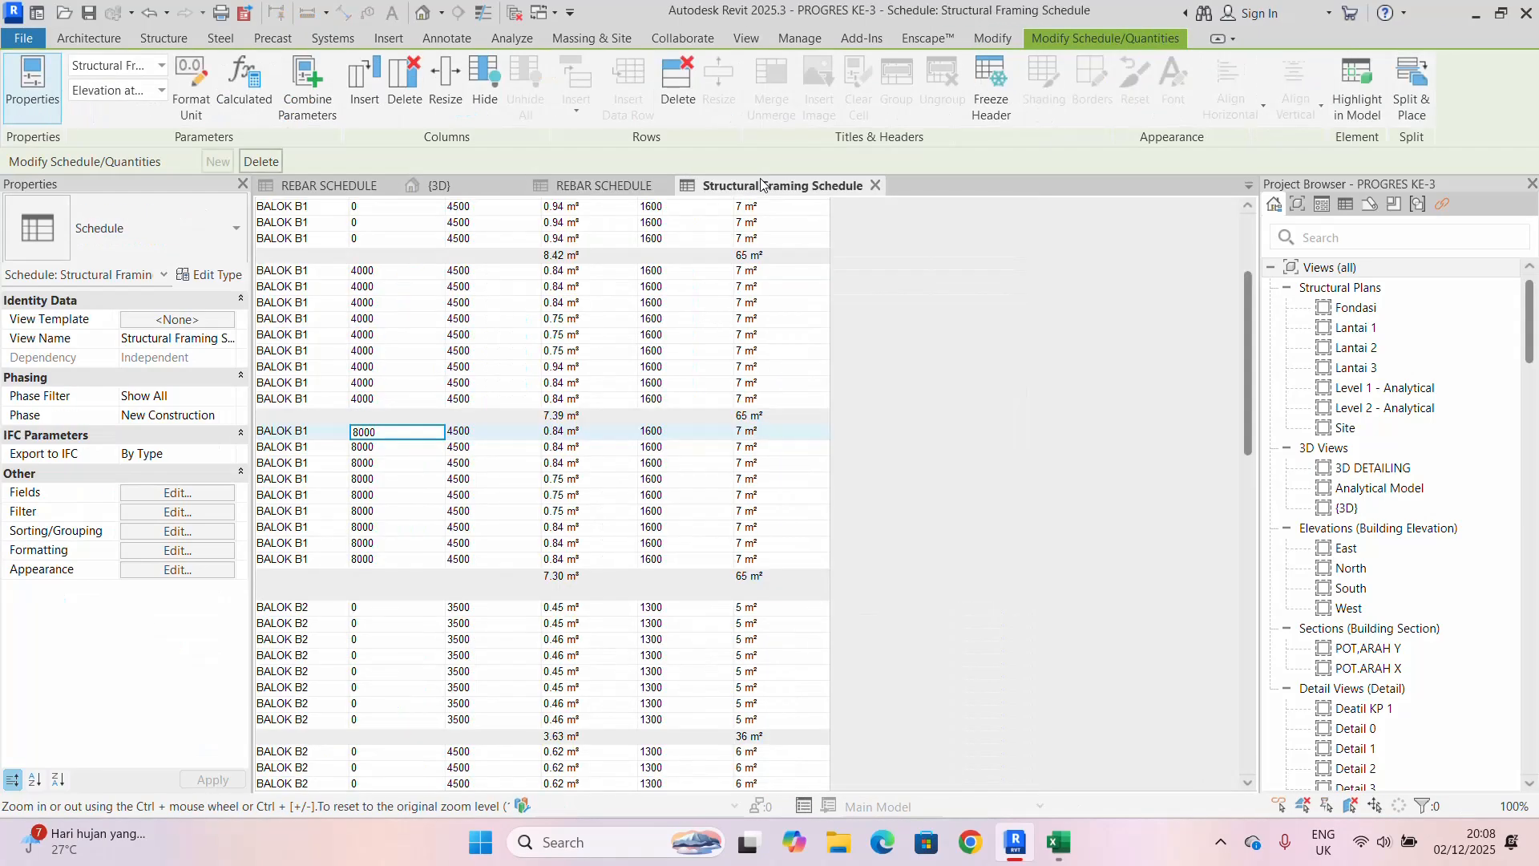
pyautogui.click(608, 193)
pyautogui.click(747, 189)
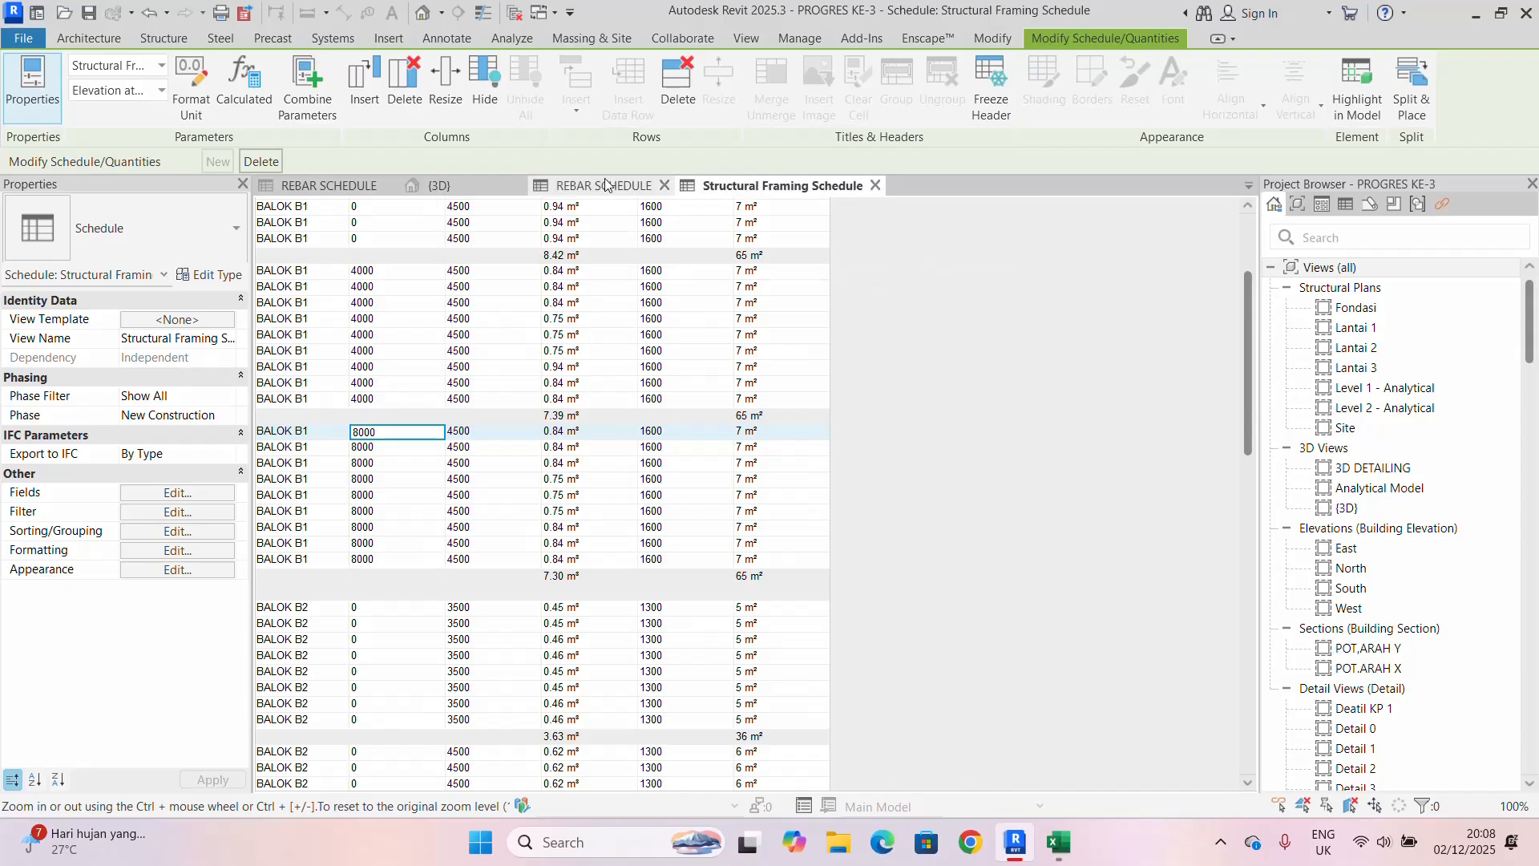
pyautogui.scroll(-10, 609, 401)
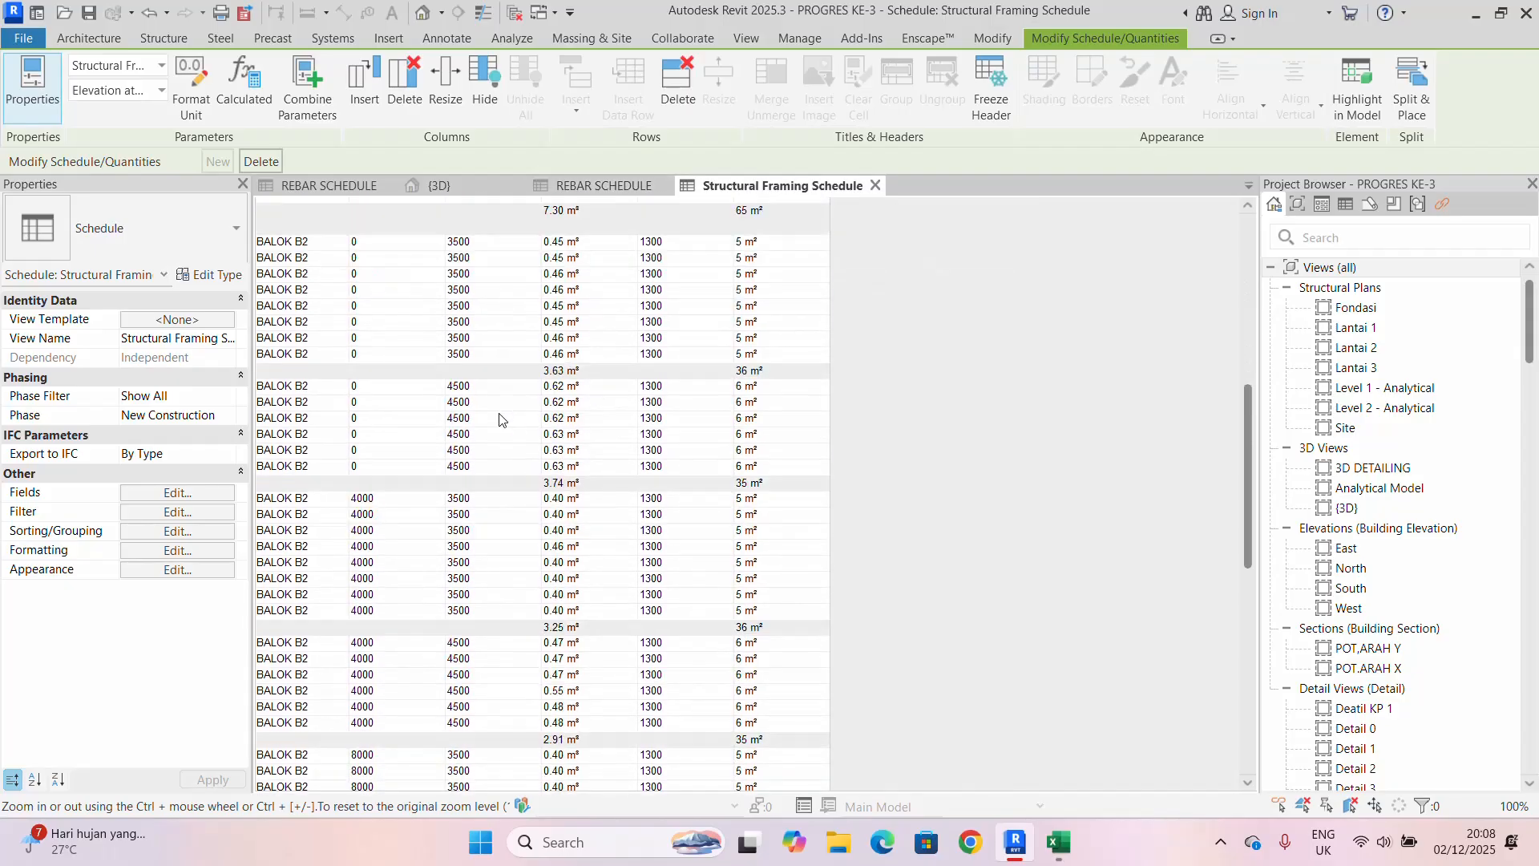
# - Switch to the Tempalte BoQ workbook in Excel and examine the work items per floor on the BOM sheet
pyautogui.click(1055, 844)
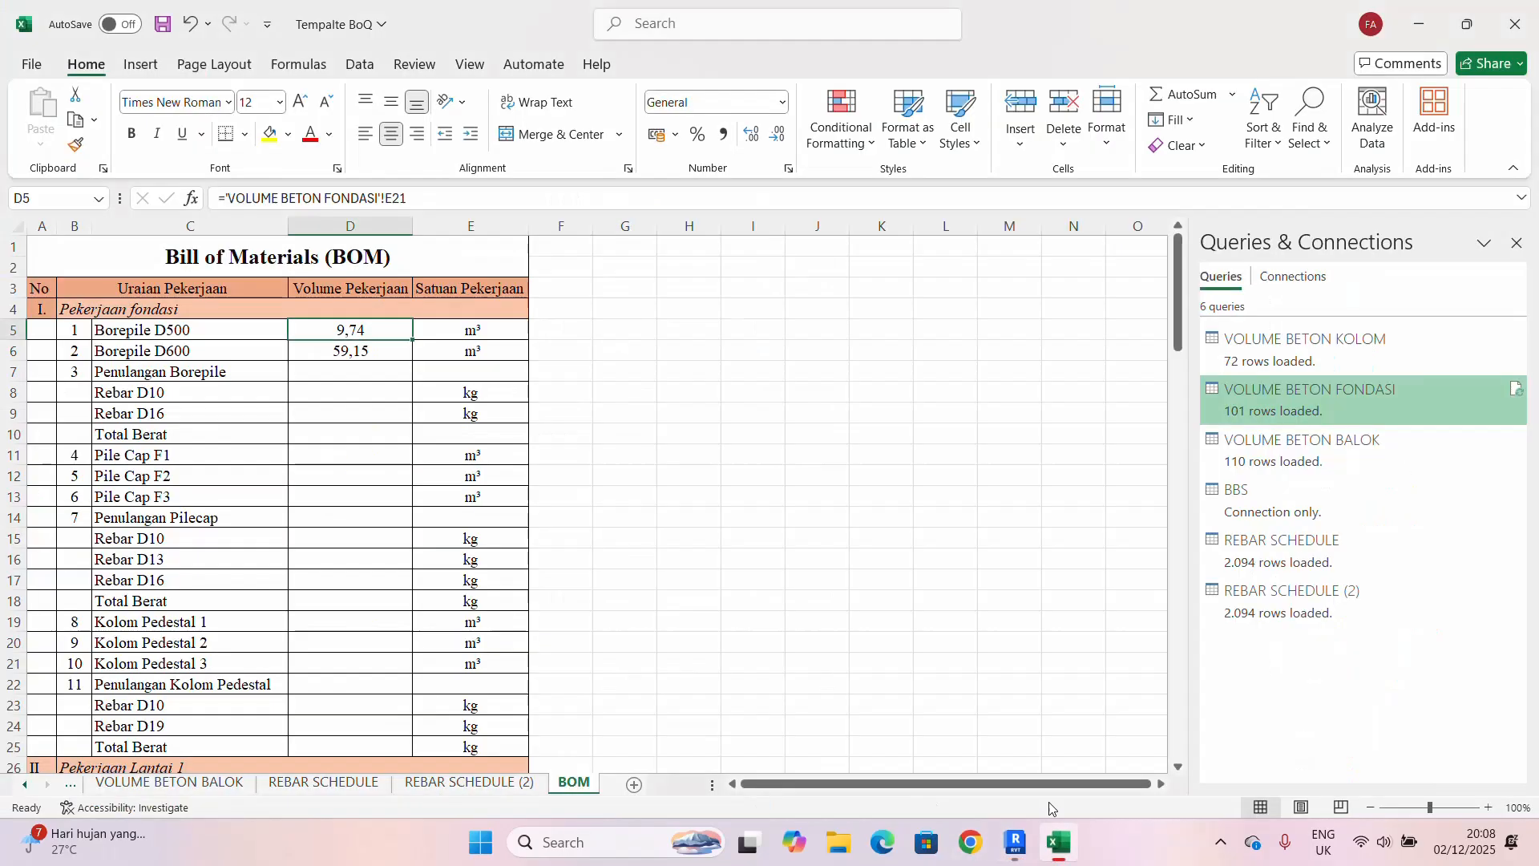
pyautogui.click(625, 454)
pyautogui.scroll(-1, 308, 439)
pyautogui.scroll(1, 241, 347)
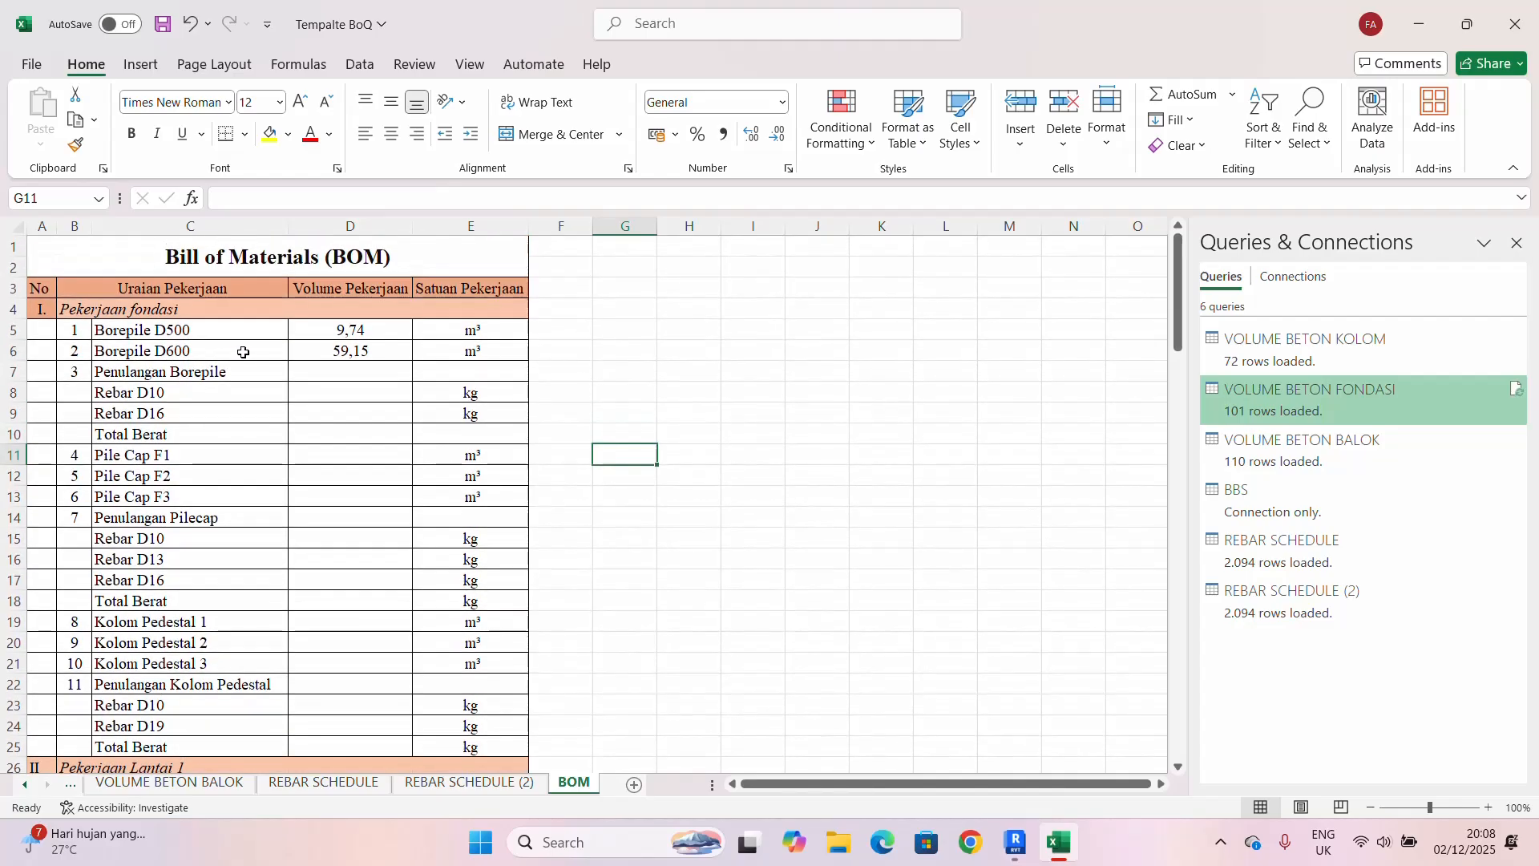
pyautogui.click(132, 332)
pyautogui.scroll(-3, 433, 589)
pyautogui.scroll(-2, 433, 589)
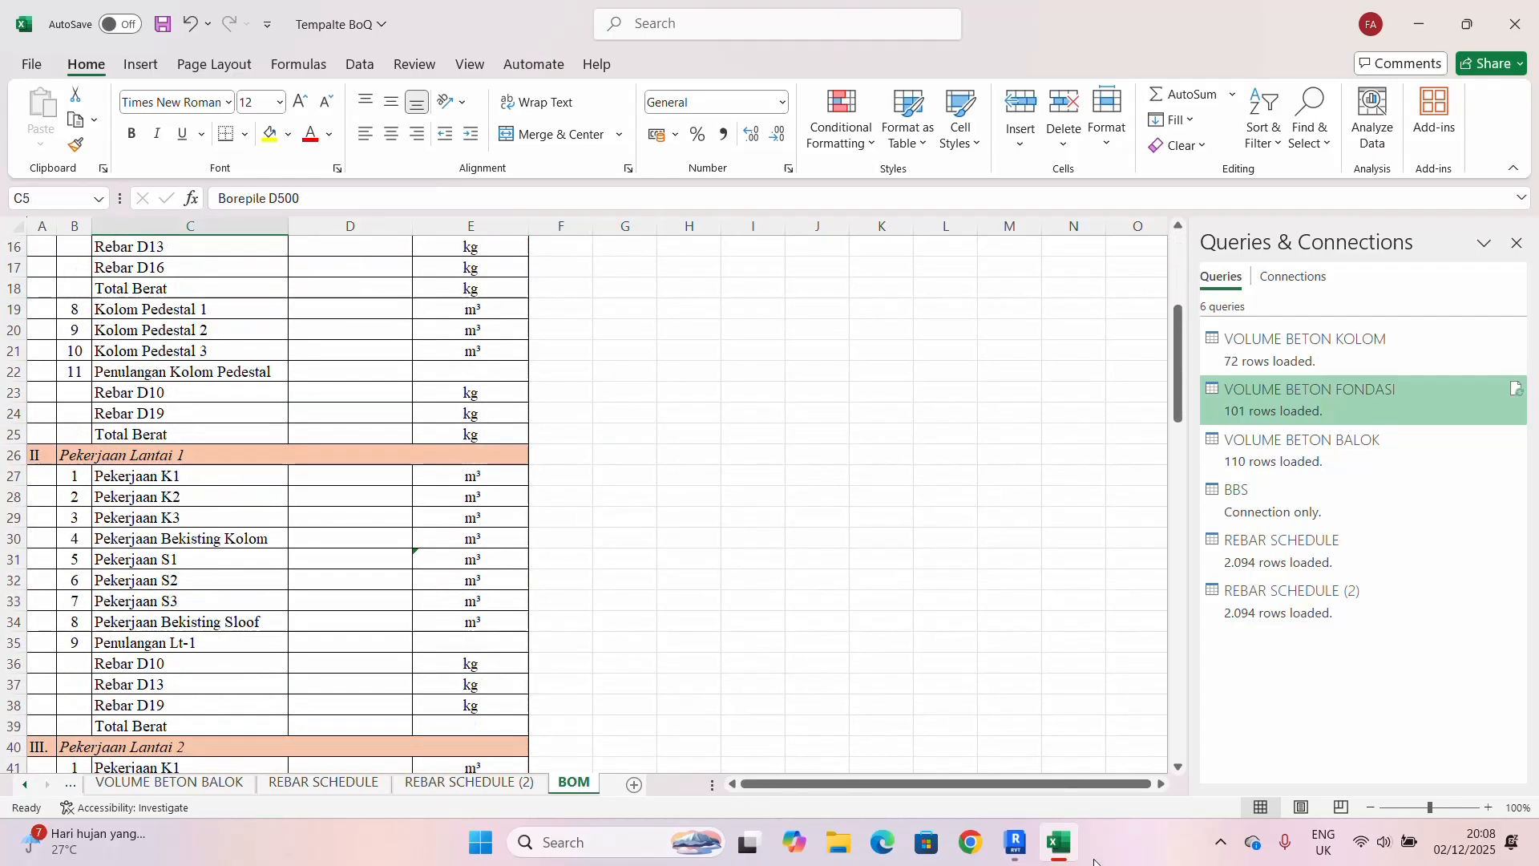
pyautogui.scroll(-3, 641, 545)
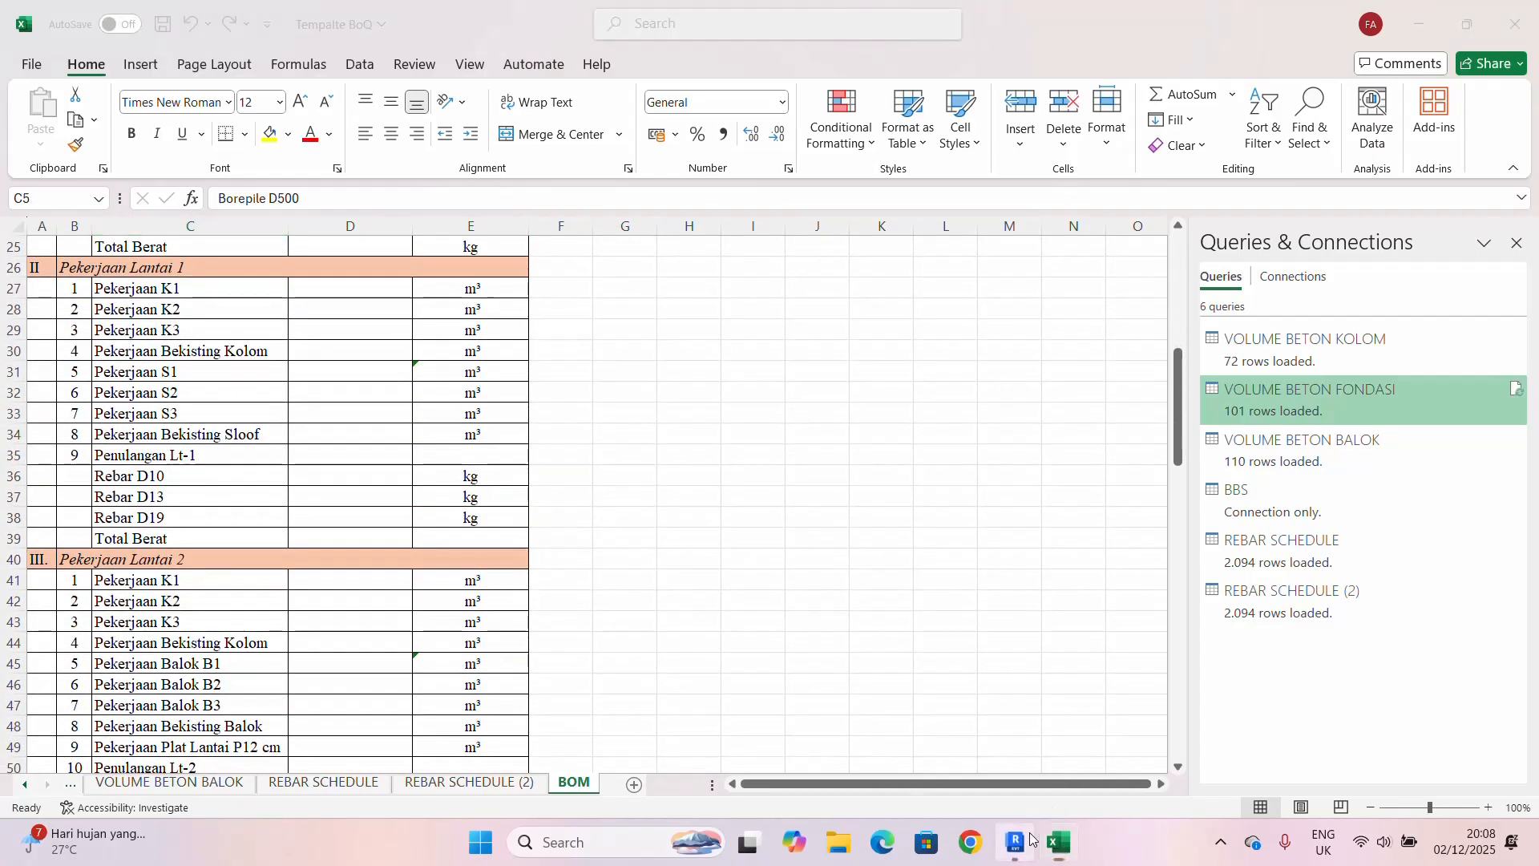
# - Switch back to Revit and review the BALOK B1 and BALOK B2 rows of the Structural Framing Schedule
pyautogui.click(1015, 842)
pyautogui.scroll(-3, 699, 315)
pyautogui.scroll(5, 699, 315)
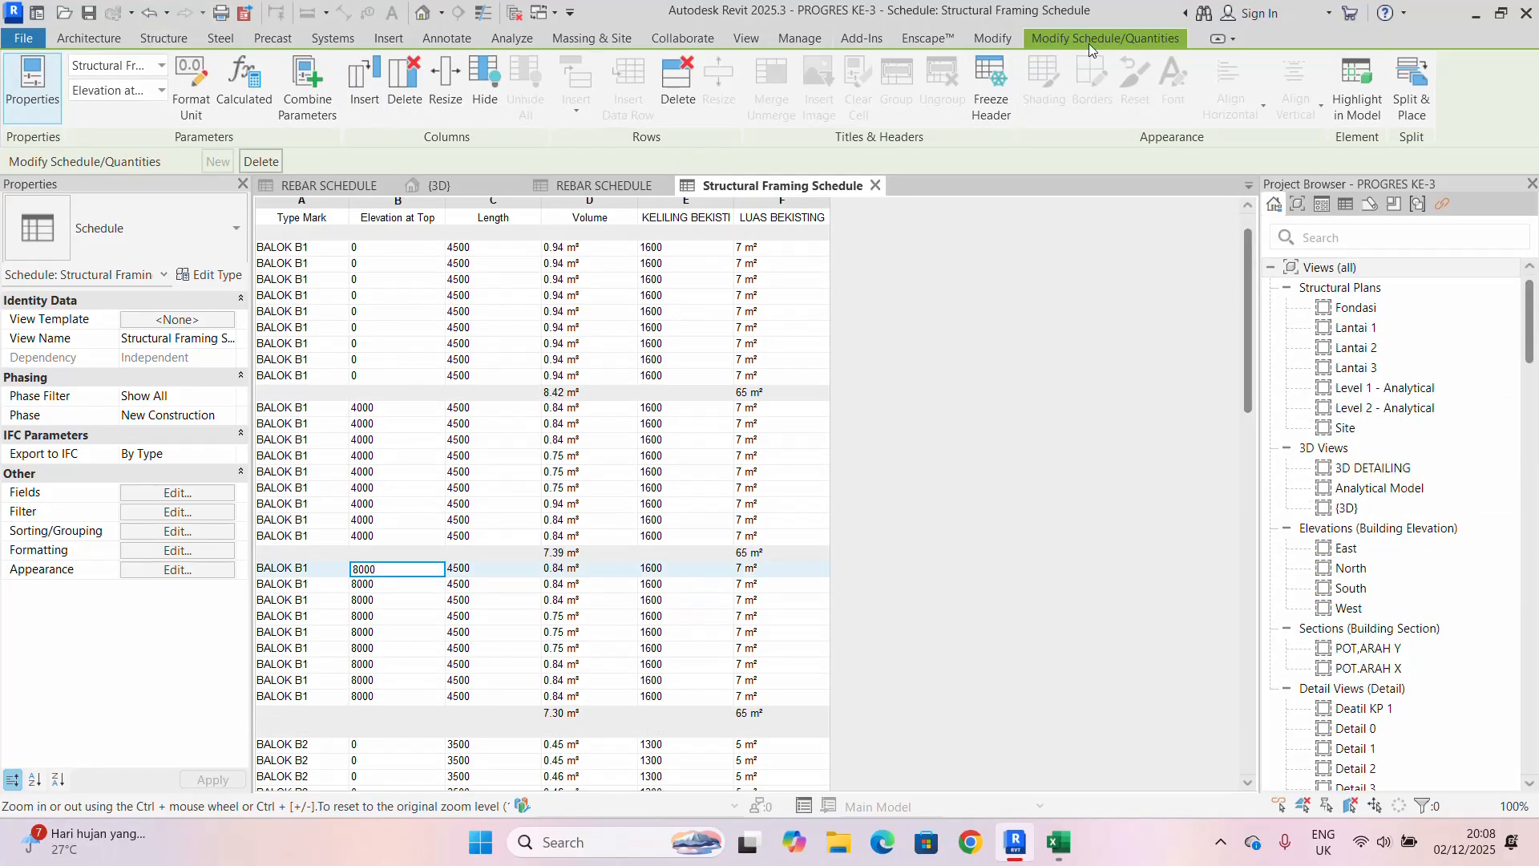
pyautogui.scroll(-5, 858, 459)
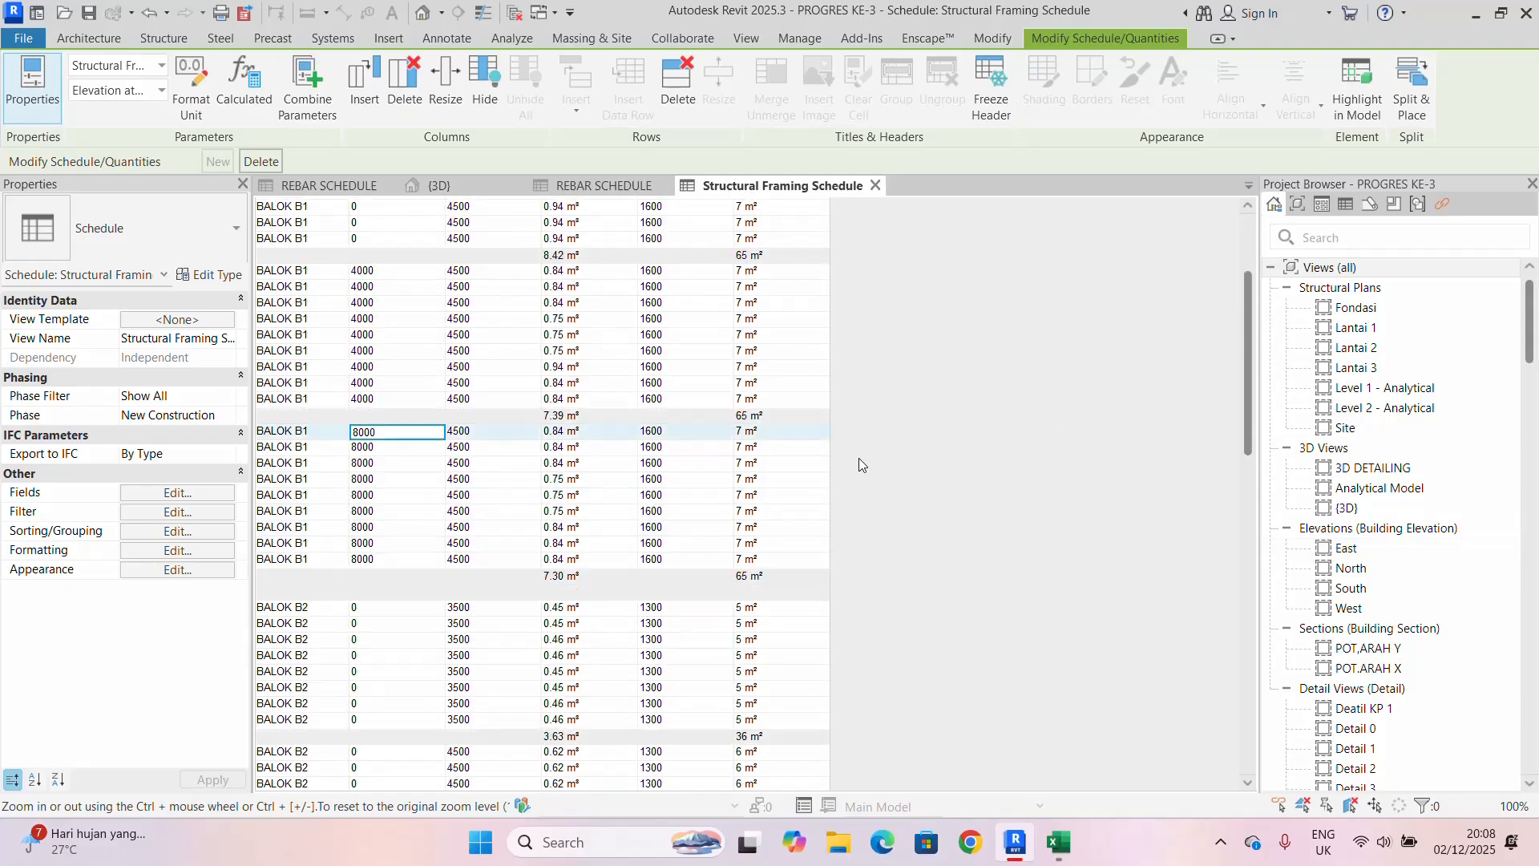
pyautogui.scroll(-10, 1403, 435)
pyautogui.scroll(2, 1403, 435)
pyautogui.scroll(5, 1403, 436)
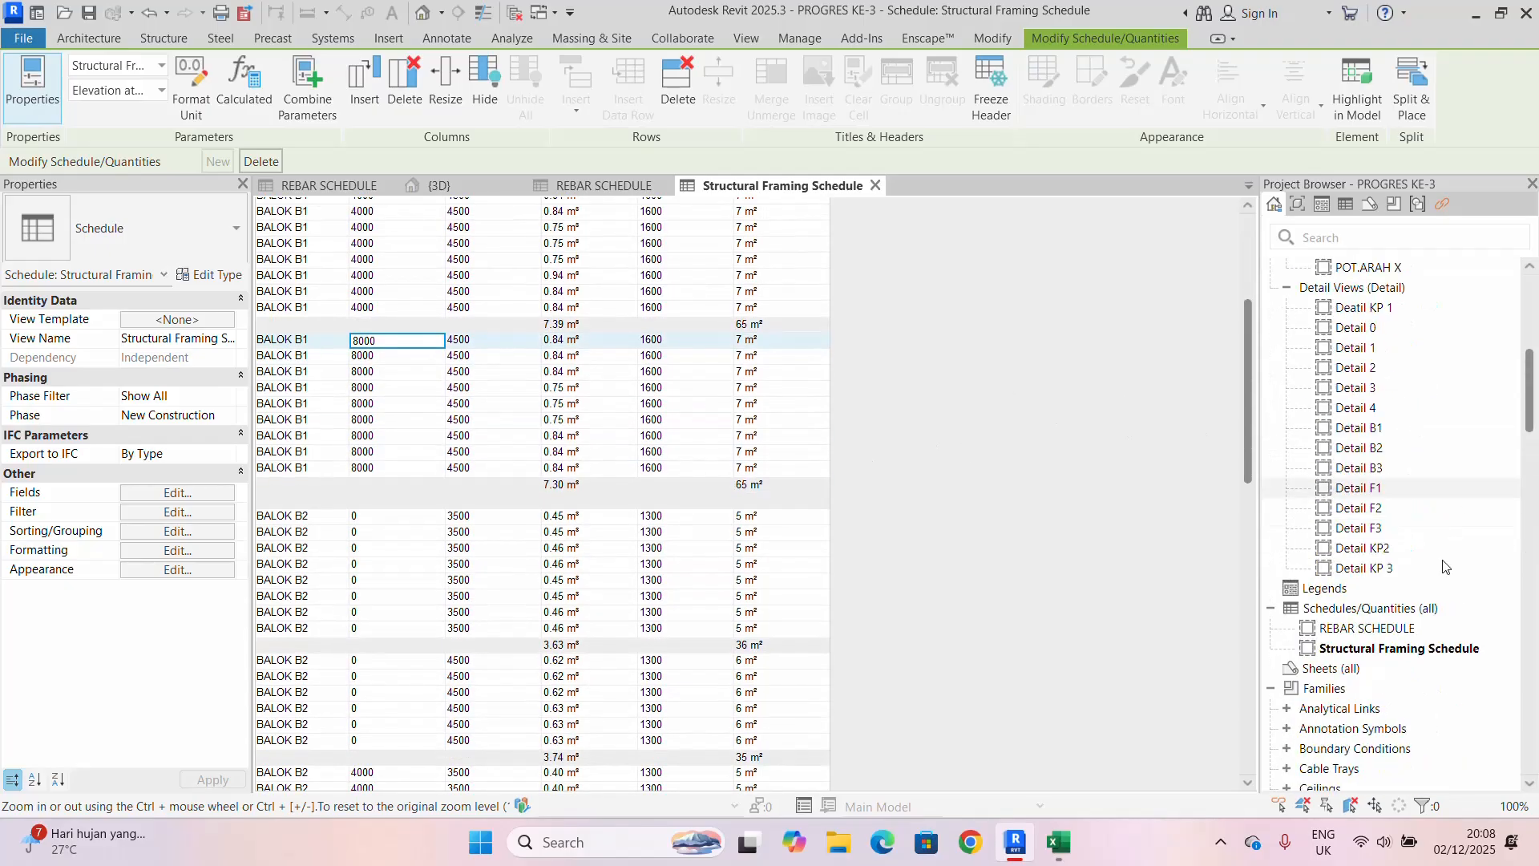
# - Rename the Structural Framing Schedule as VOLUME BALOK in the project's list of schedules
pyautogui.rightClick(1402, 648)
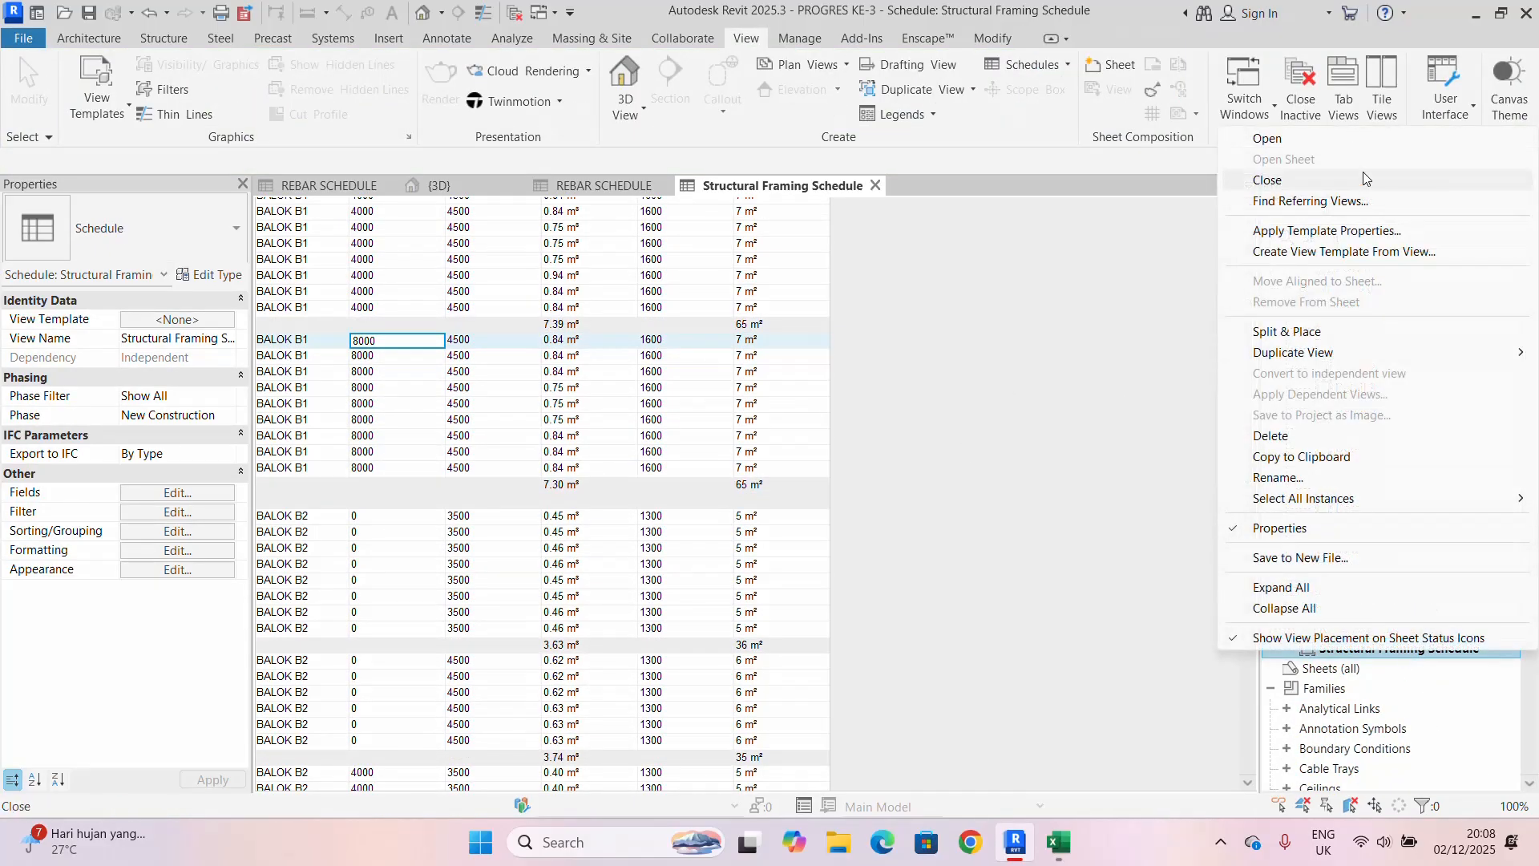
pyautogui.click(1282, 478)
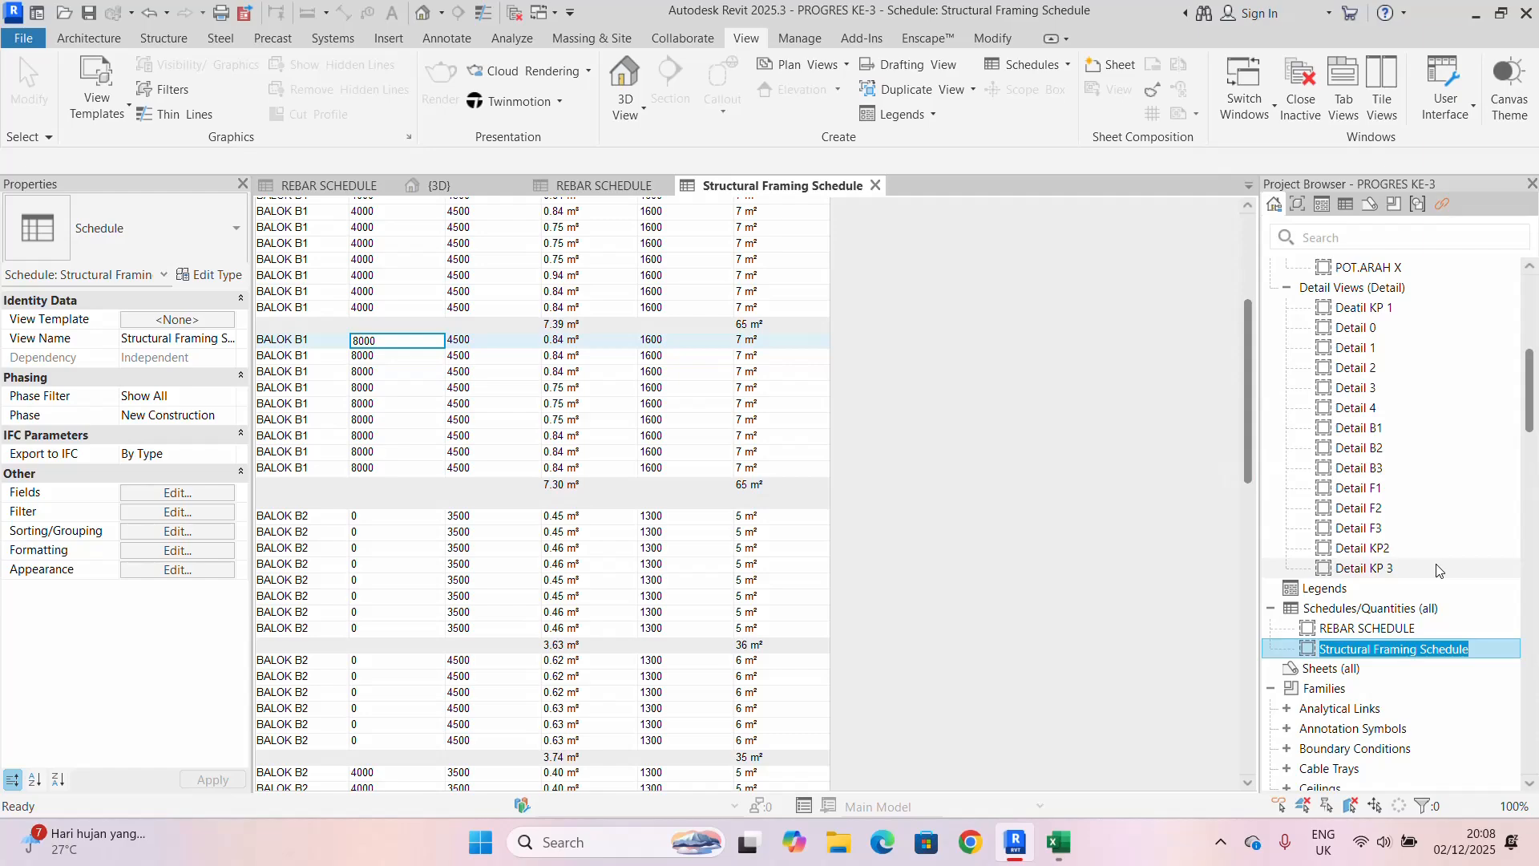
pyautogui.write('VOLUME')
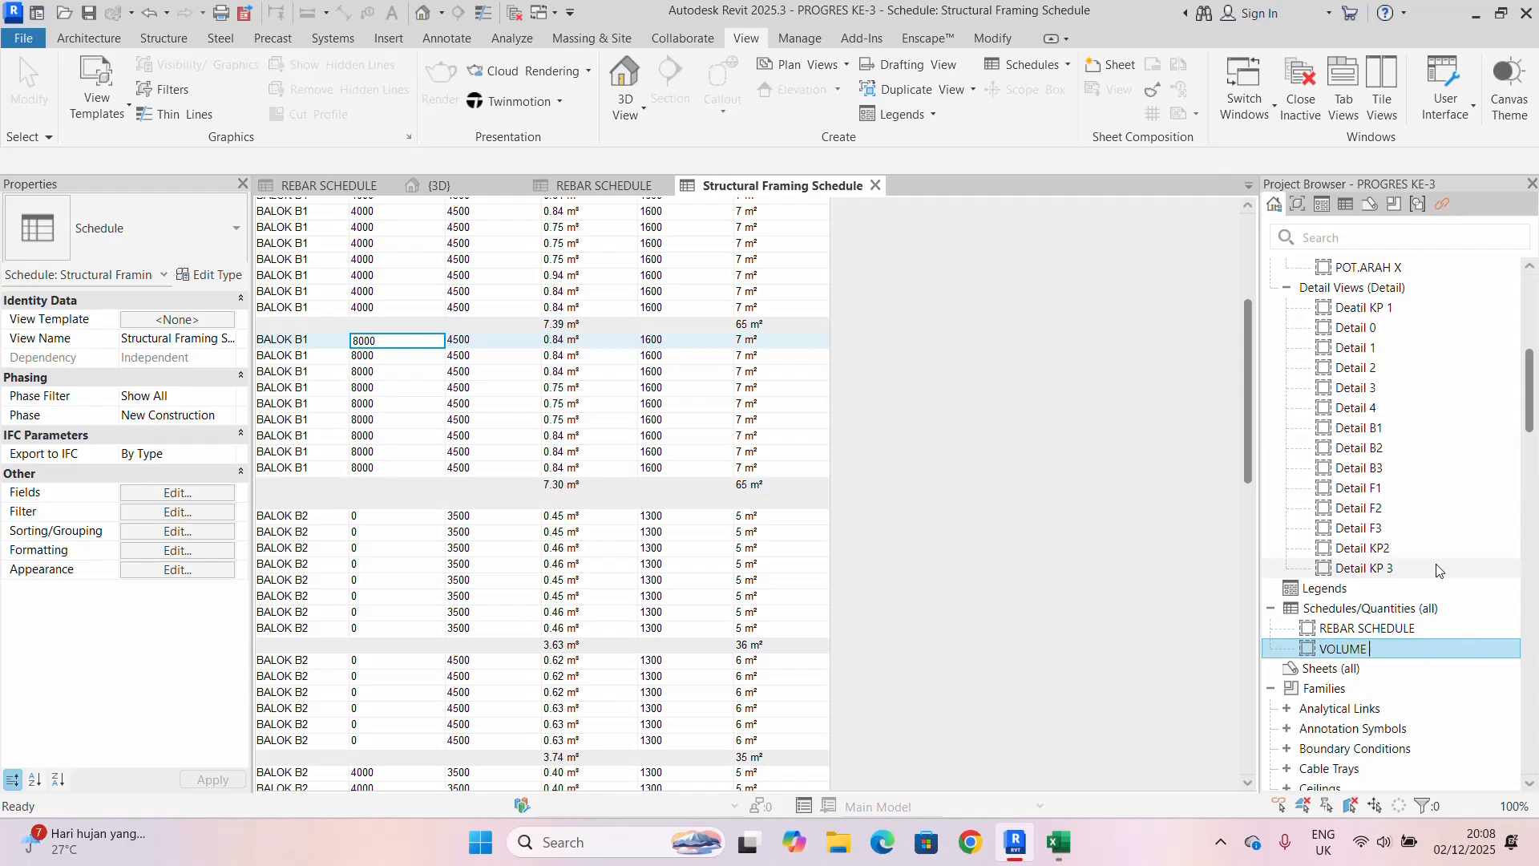
pyautogui.write(' BALOK')
pyautogui.press('Return')
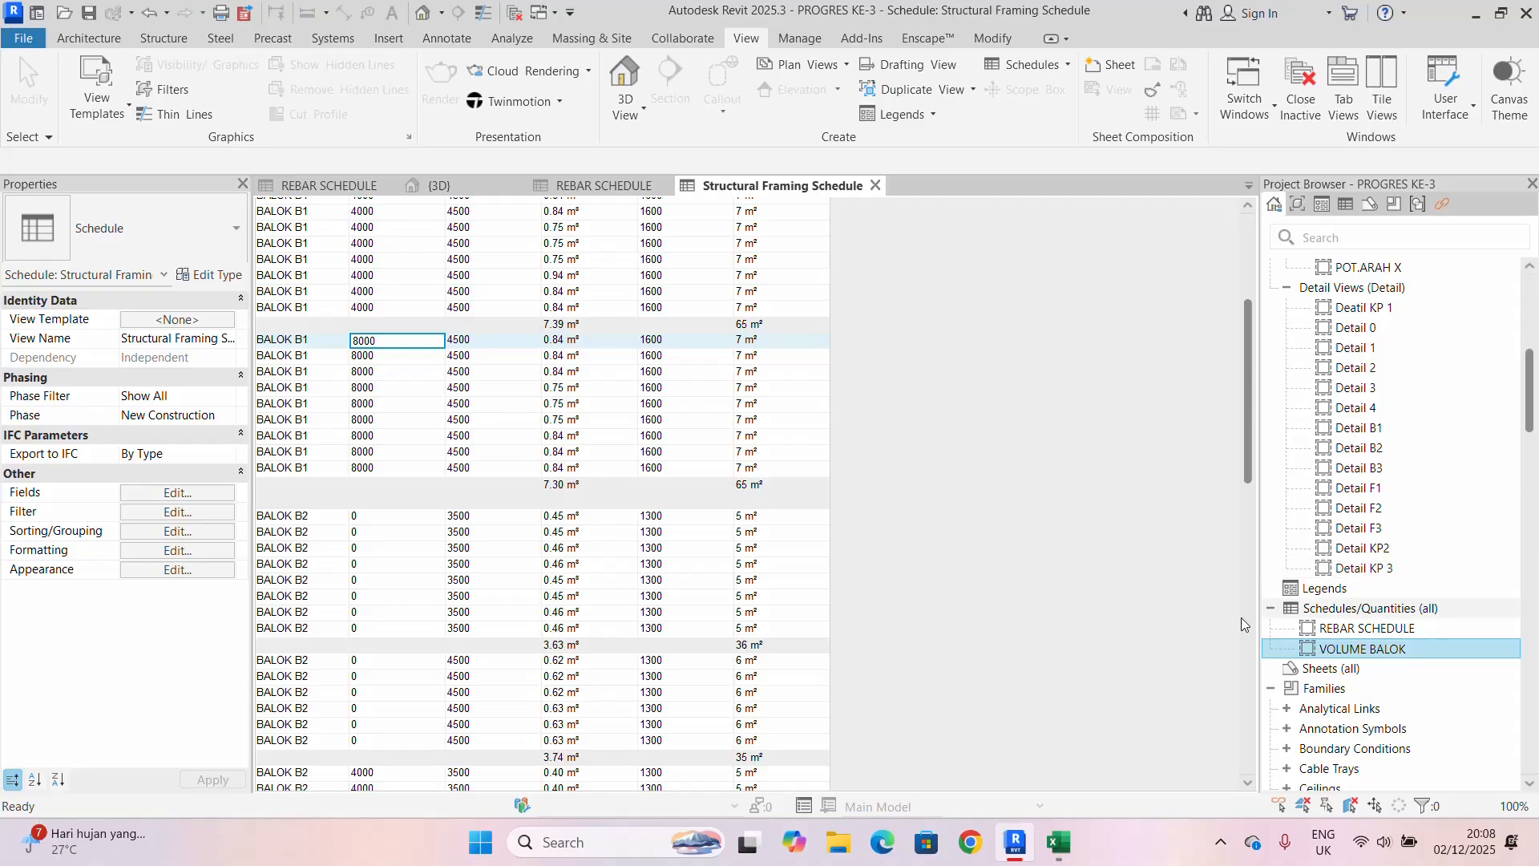
pyautogui.scroll(6, 988, 388)
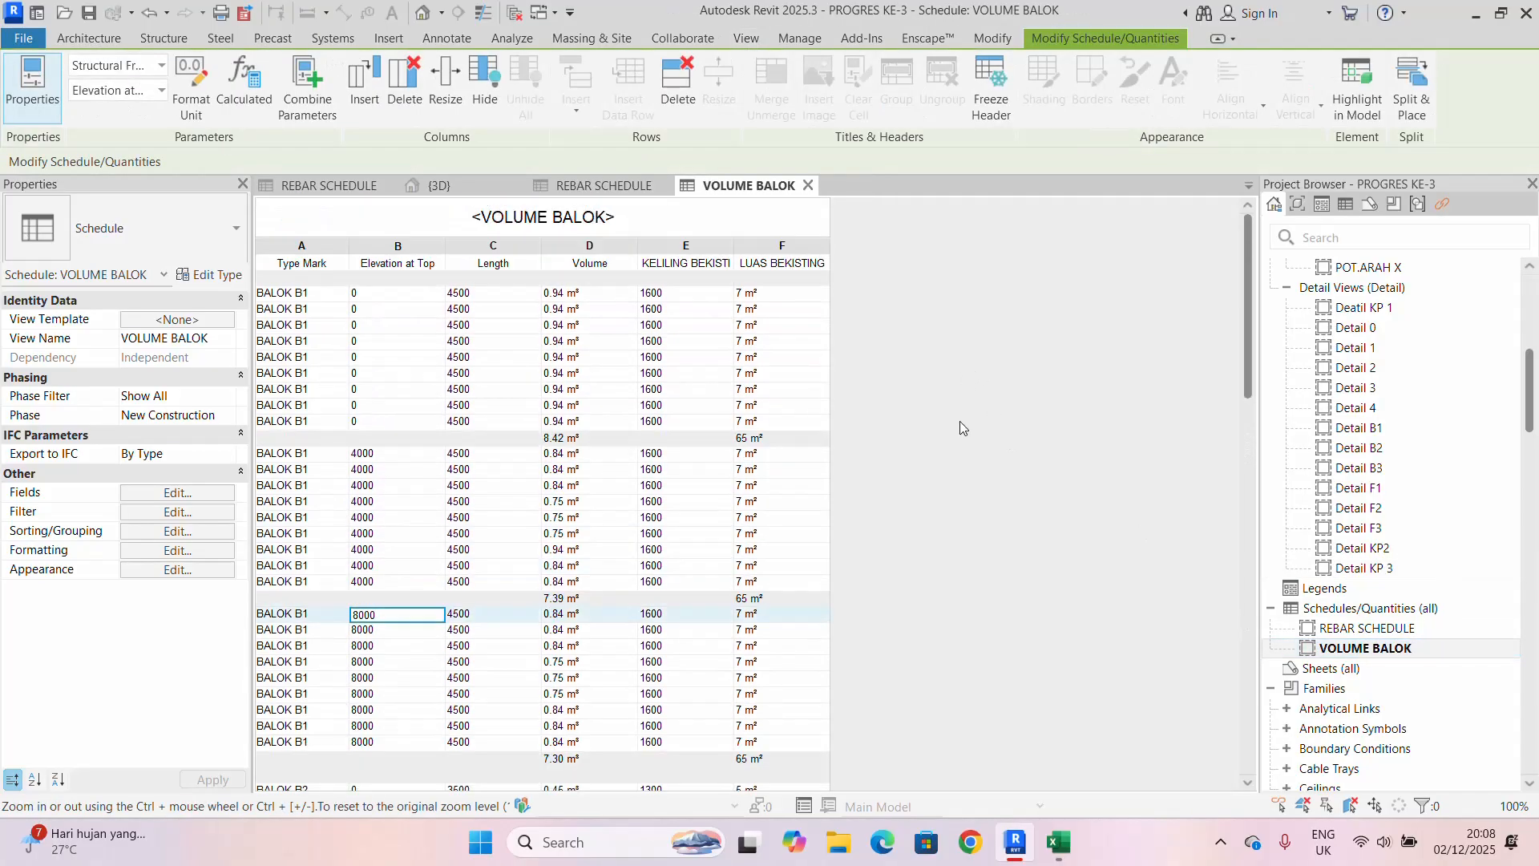
# - Create a new schedule of building components for the Structural Columns category in the New Construction phase
pyautogui.click(747, 39)
pyautogui.click(1030, 64)
pyautogui.click(1067, 91)
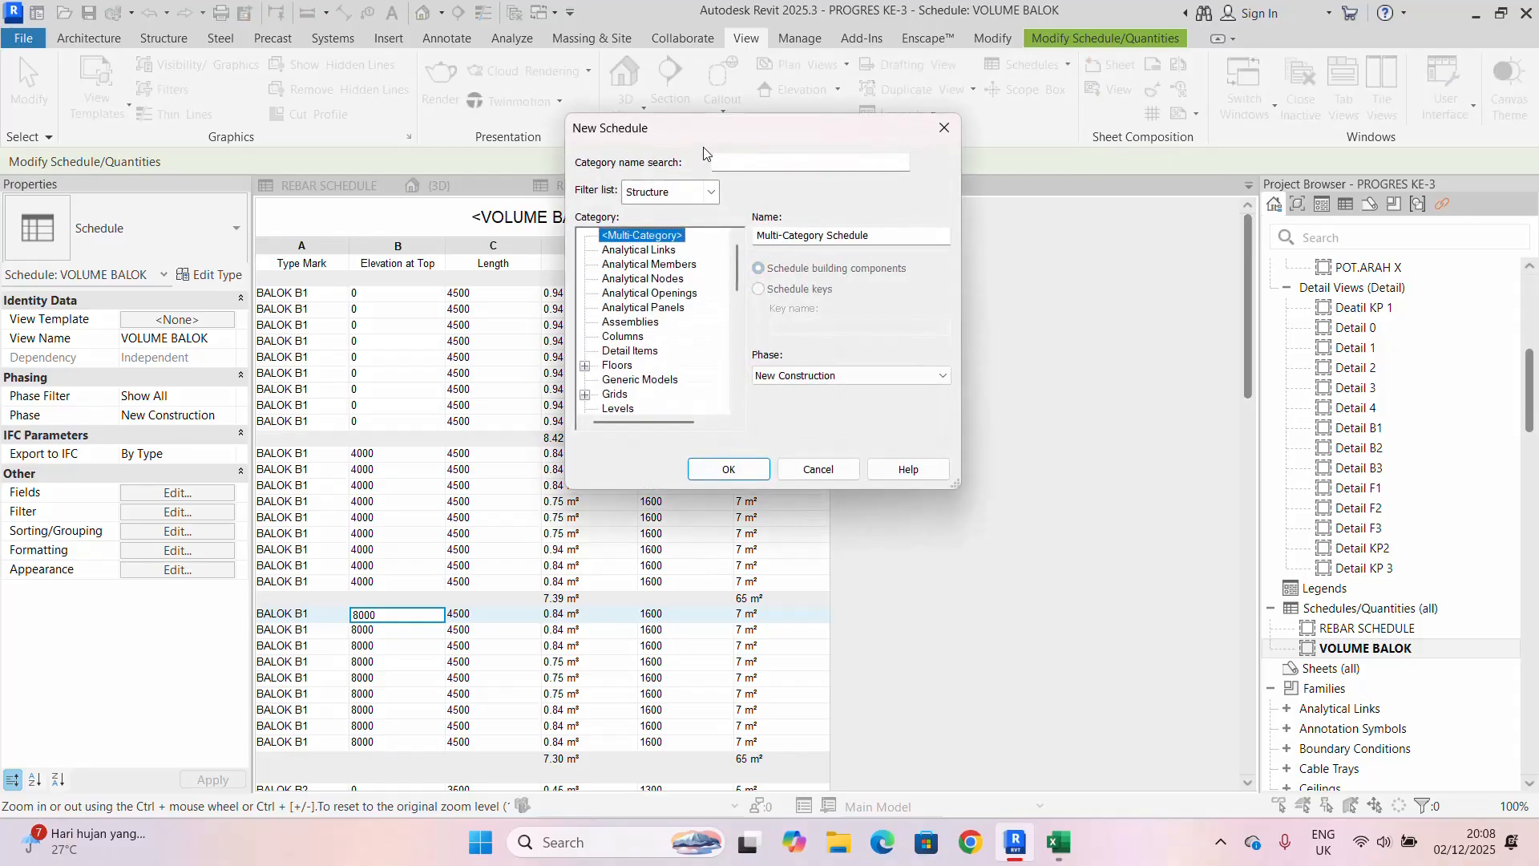
pyautogui.moveTo(704, 133); pyautogui.dragTo(638, 124)
pyautogui.scroll(-5, 586, 398)
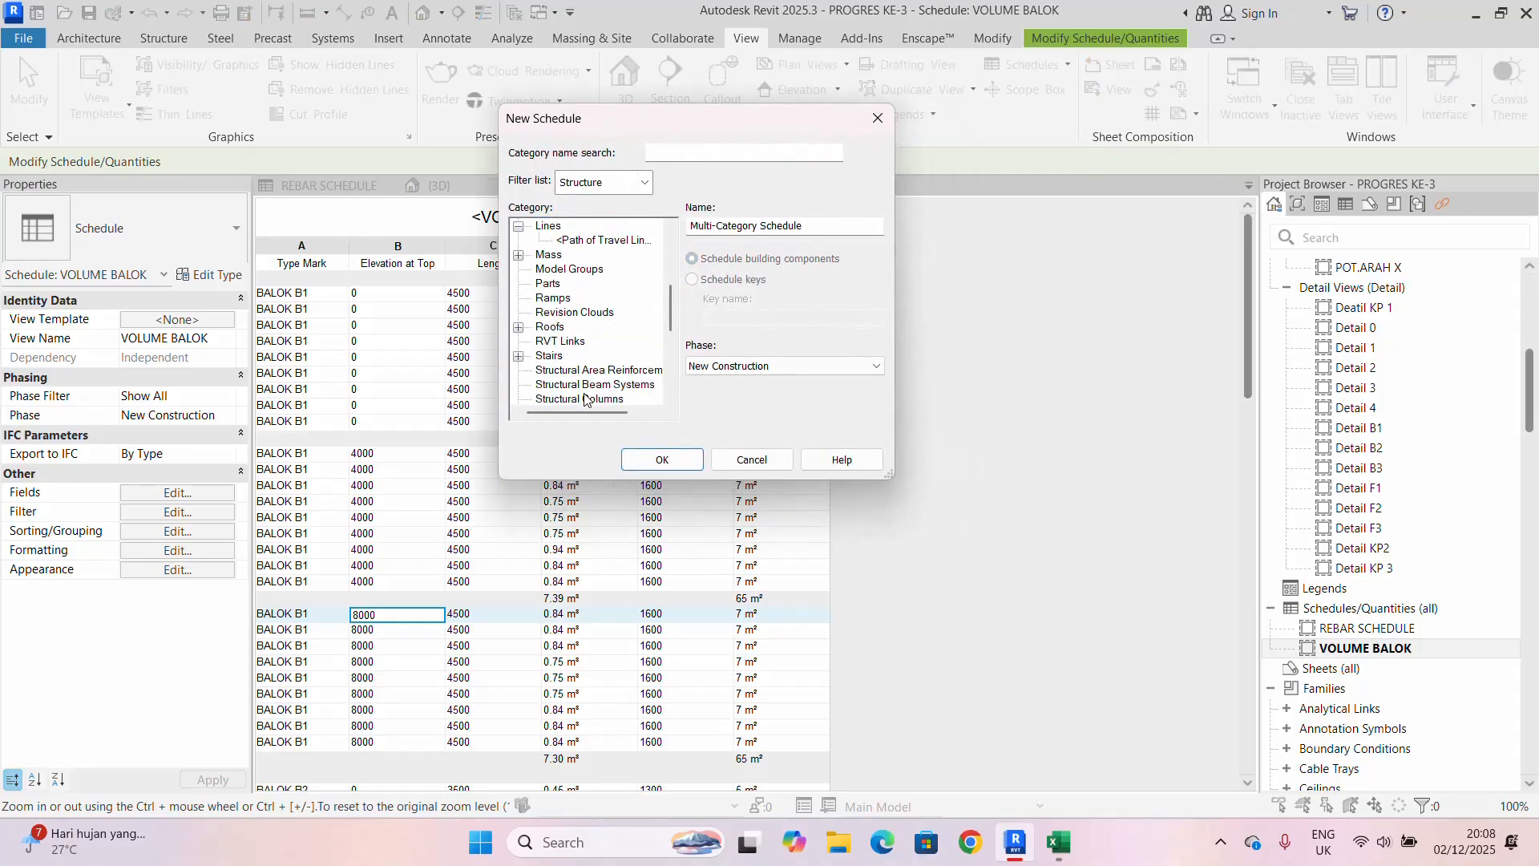
pyautogui.scroll(-2, 585, 399)
pyautogui.click(575, 327)
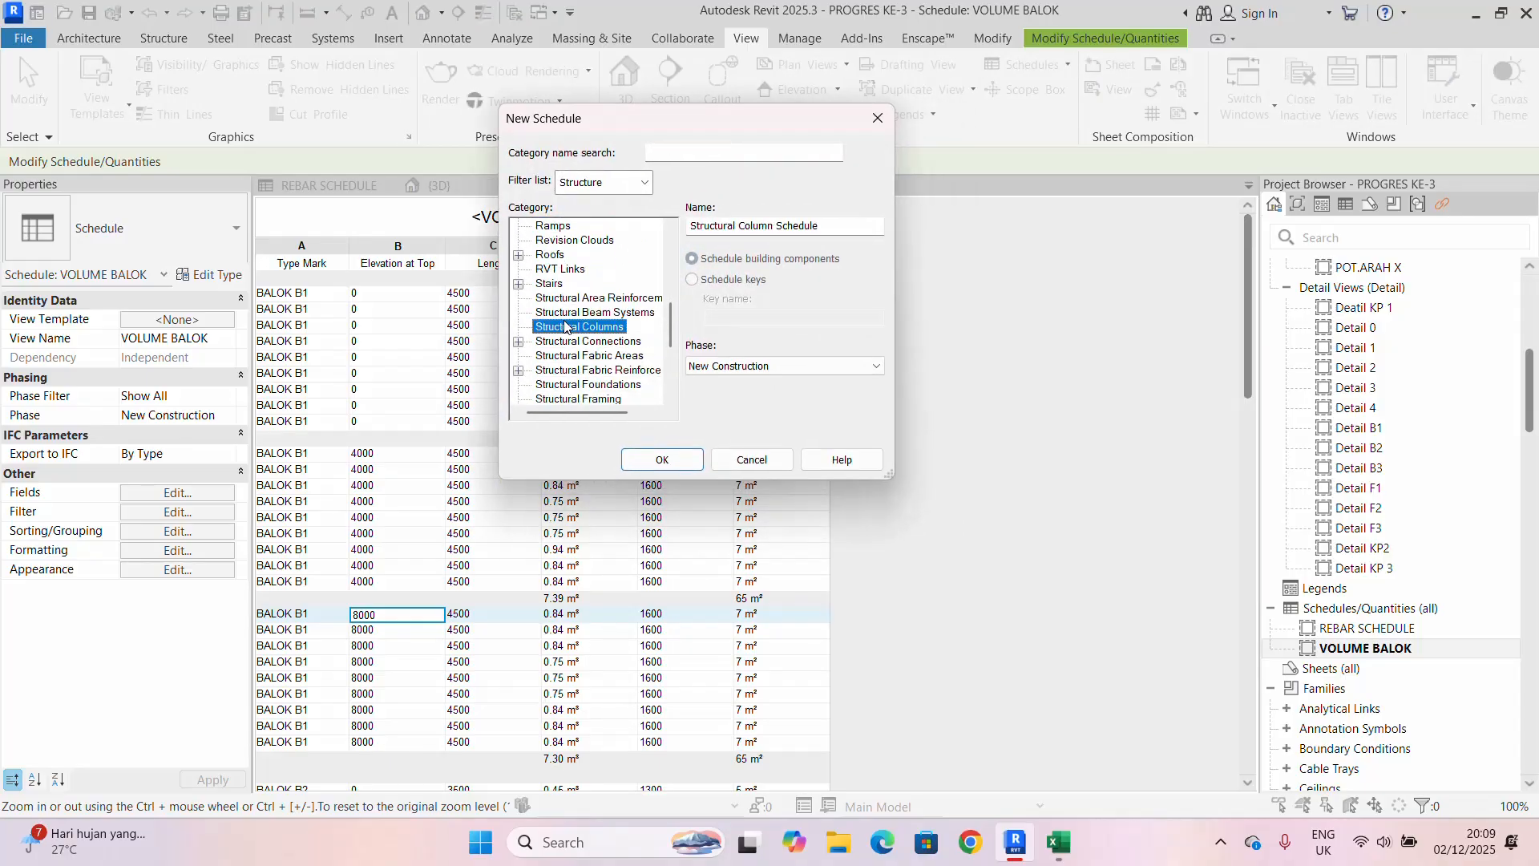
pyautogui.click(663, 459)
pyautogui.moveTo(693, 109); pyautogui.dragTo(661, 112)
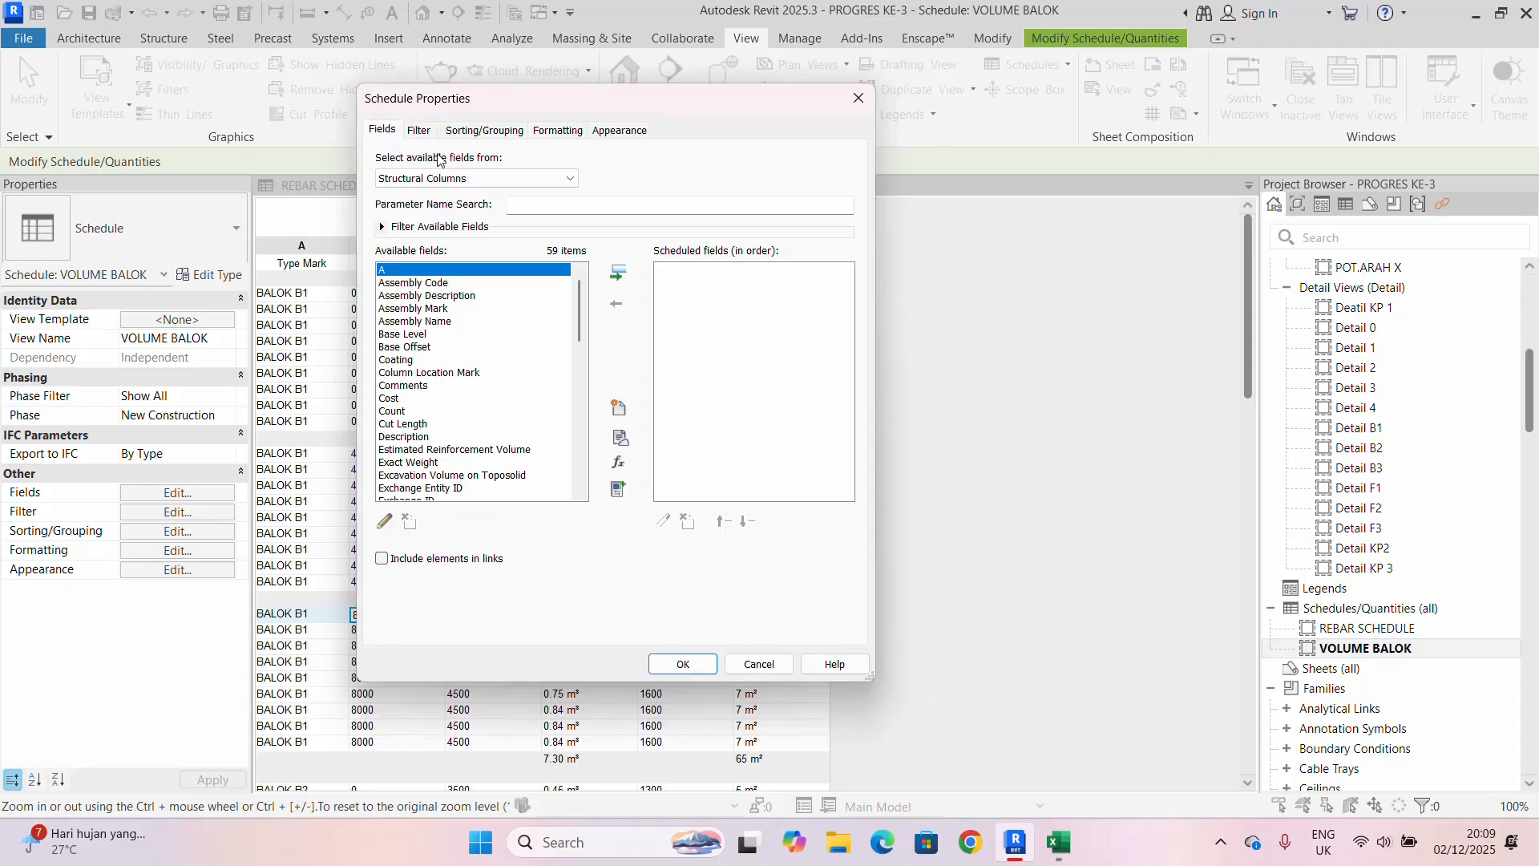
# - Add the Type Mark and Base Level fields to the Structural Column Schedule
pyautogui.scroll(-14, 457, 323)
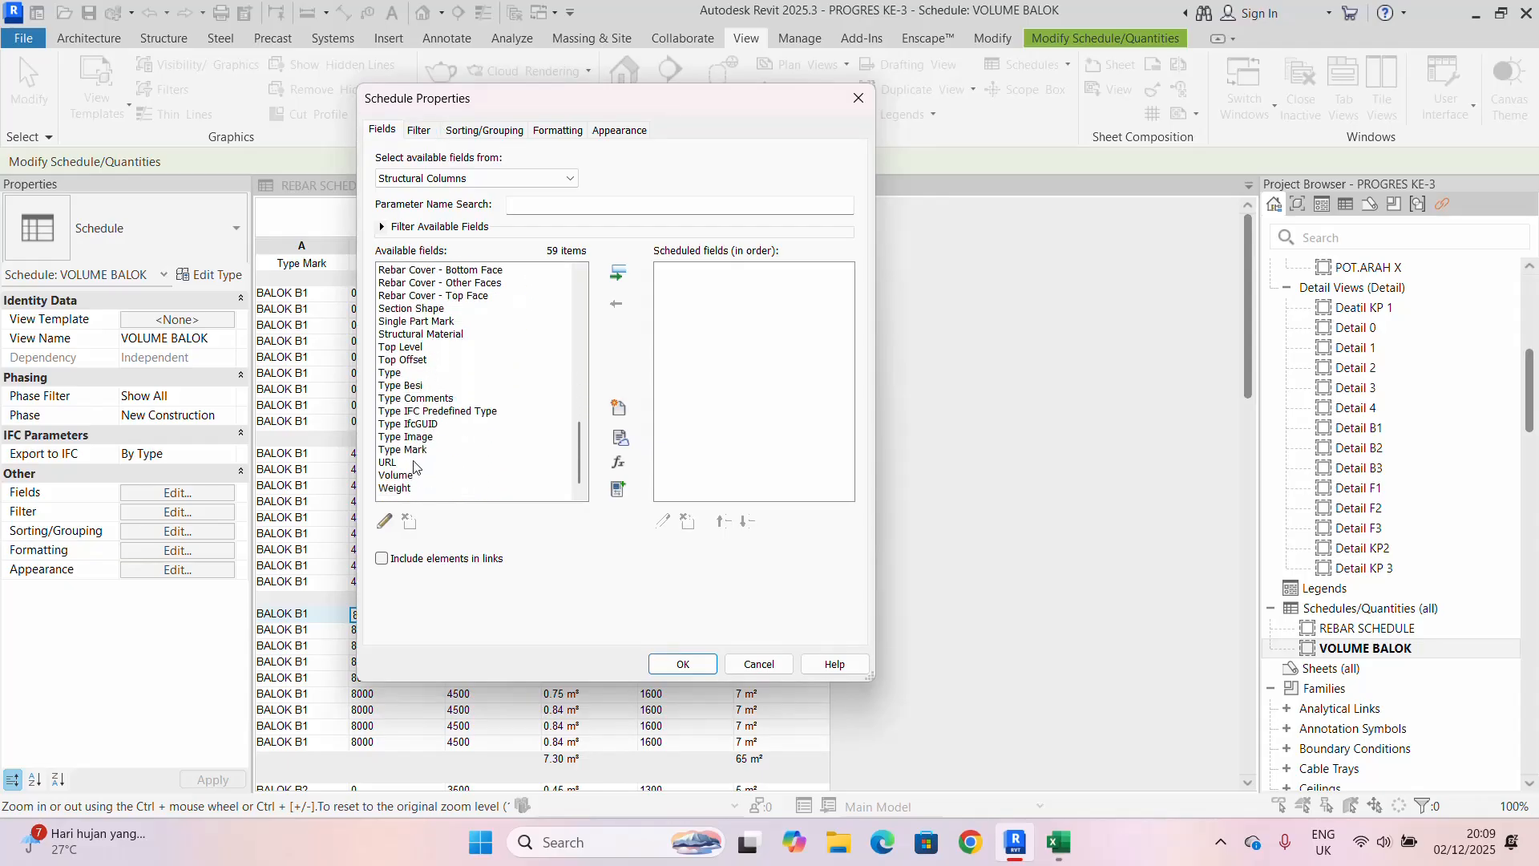
pyautogui.click(409, 450)
pyautogui.click(617, 273)
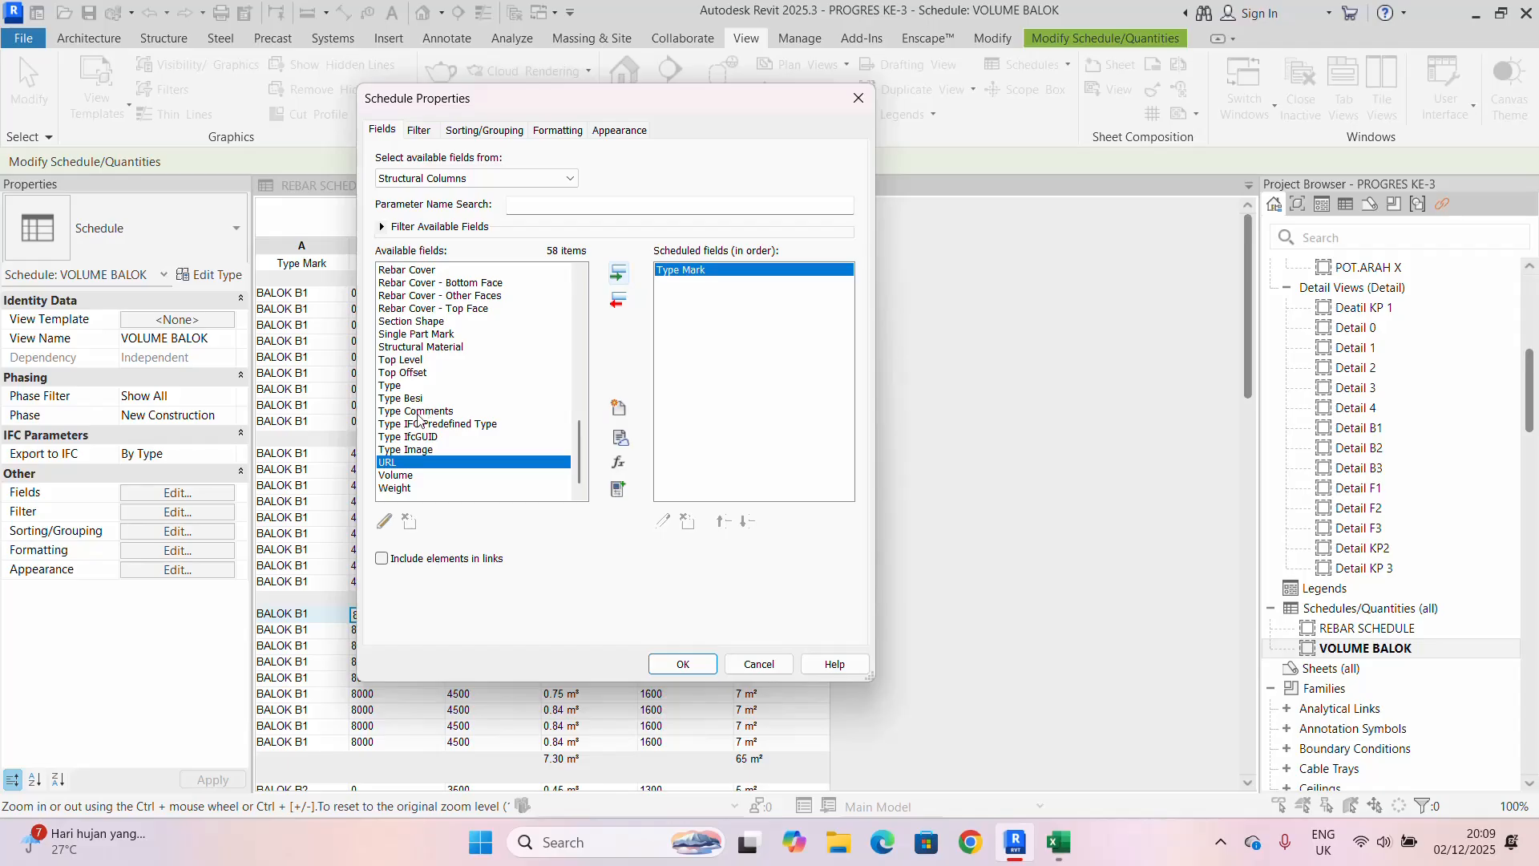
pyautogui.scroll(5, 430, 358)
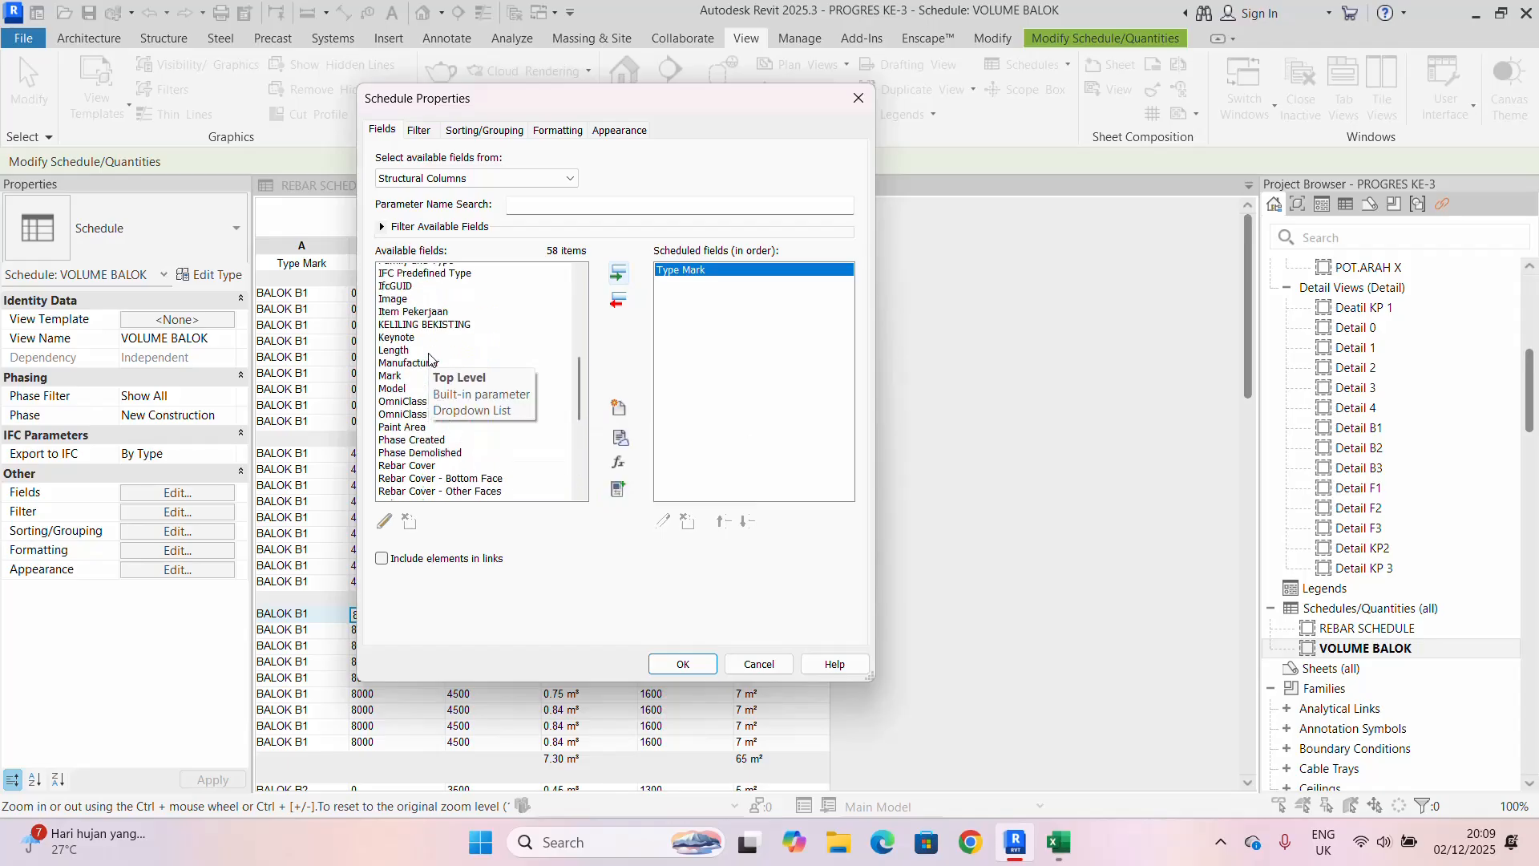
pyautogui.scroll(8, 430, 358)
pyautogui.click(409, 360)
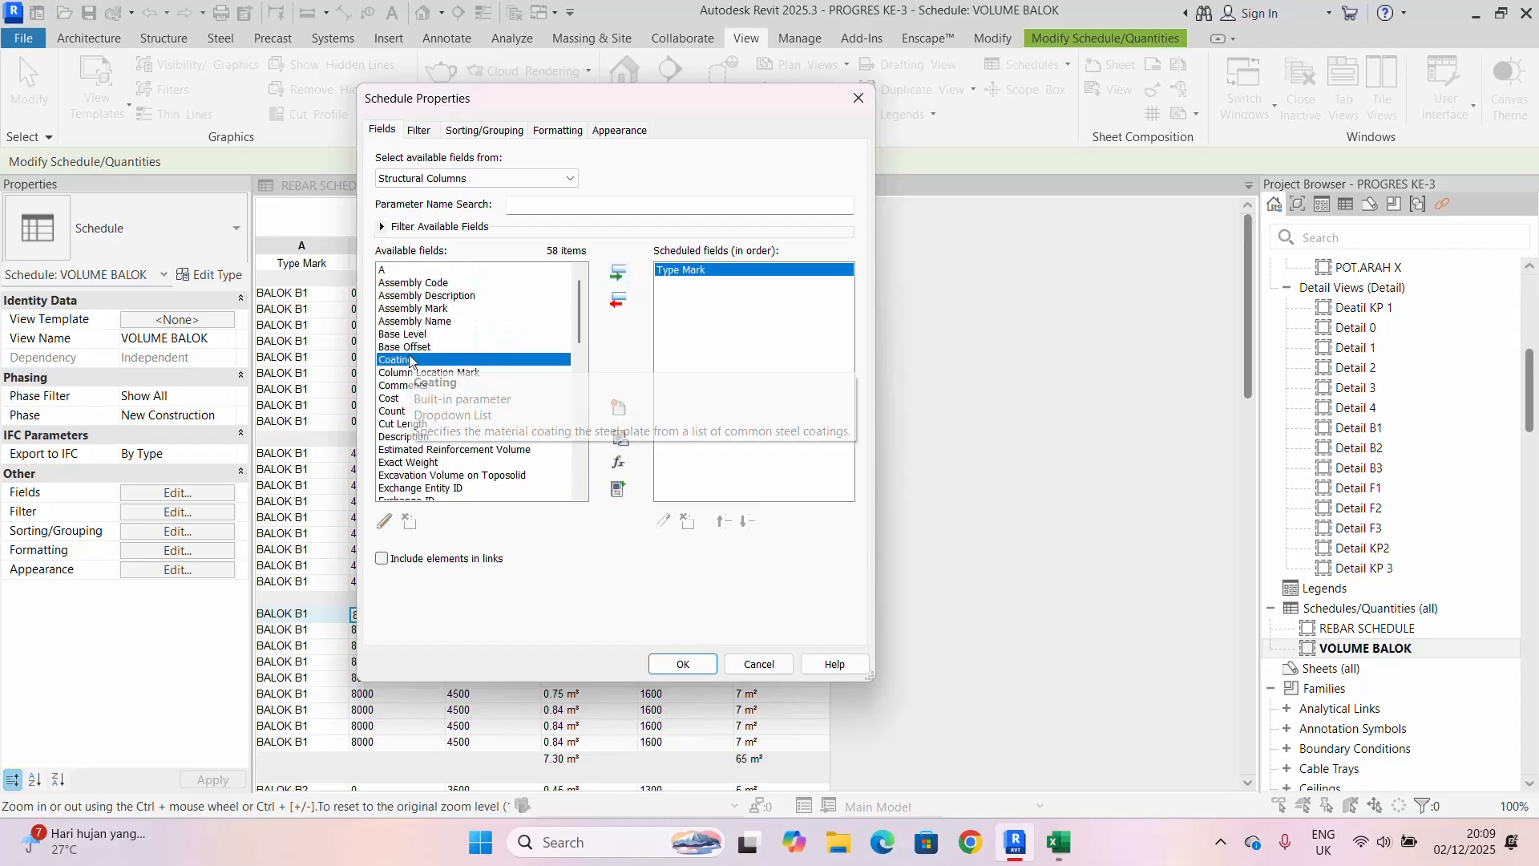
pyautogui.click(415, 335)
pyautogui.click(619, 272)
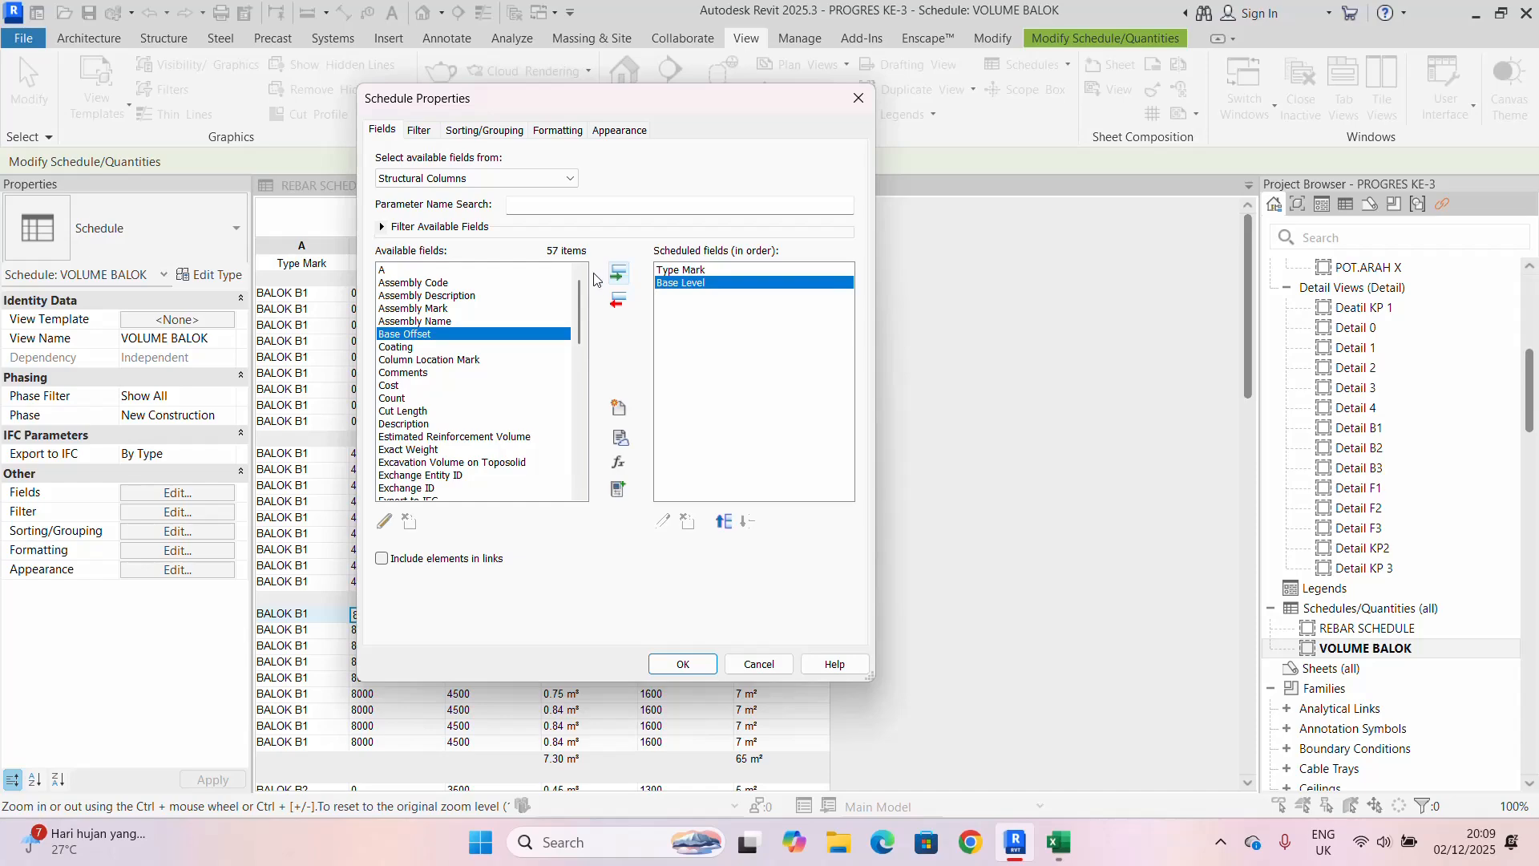
# - Add the Top Level and Volume fields to the column schedule after Base Level
pyautogui.scroll(-4, 433, 374)
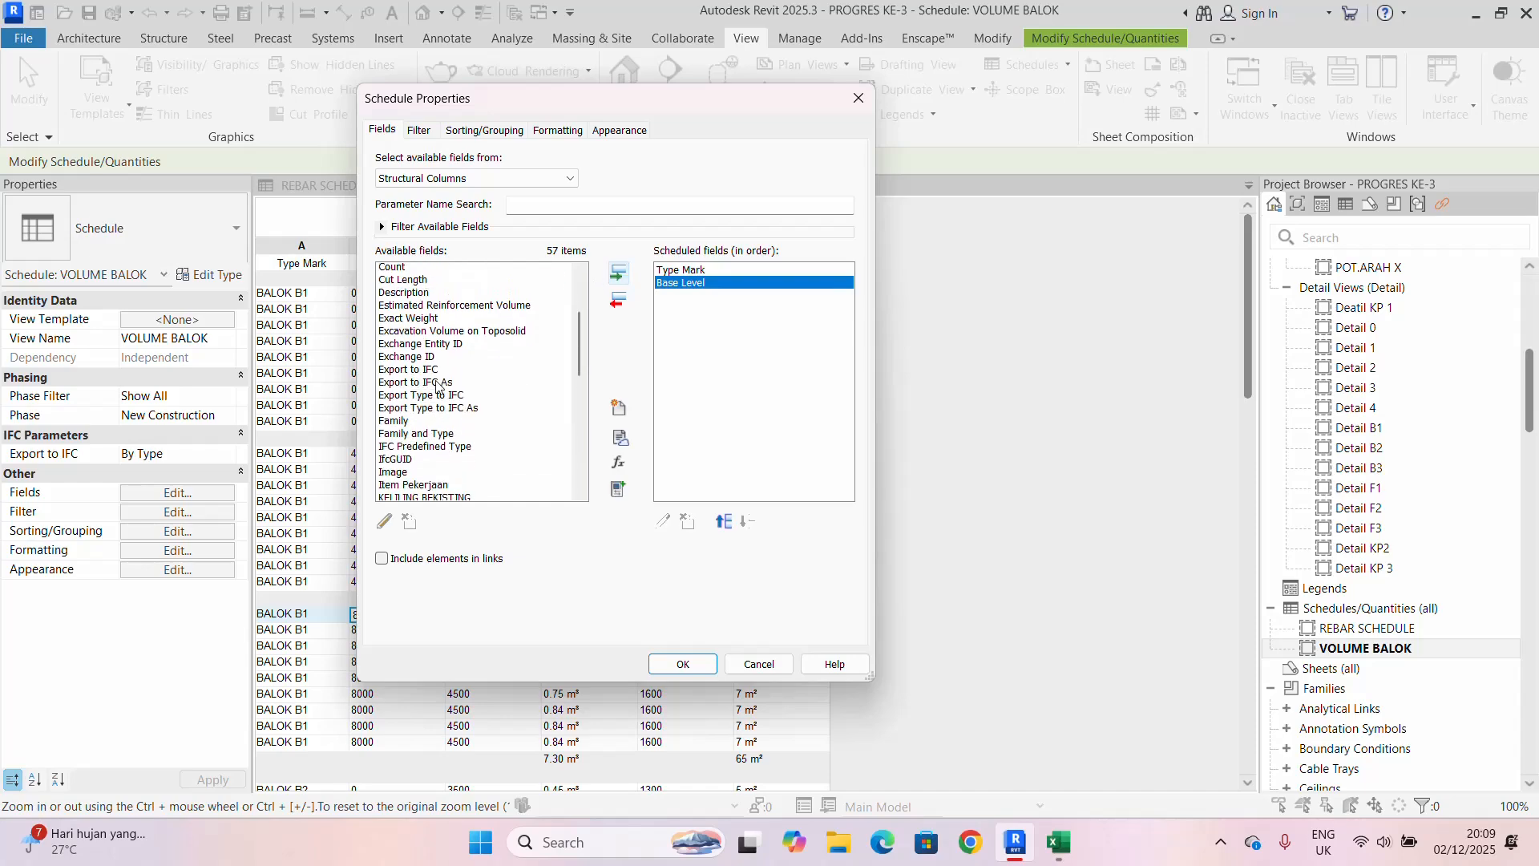
pyautogui.scroll(3, 437, 385)
pyautogui.scroll(-2, 437, 385)
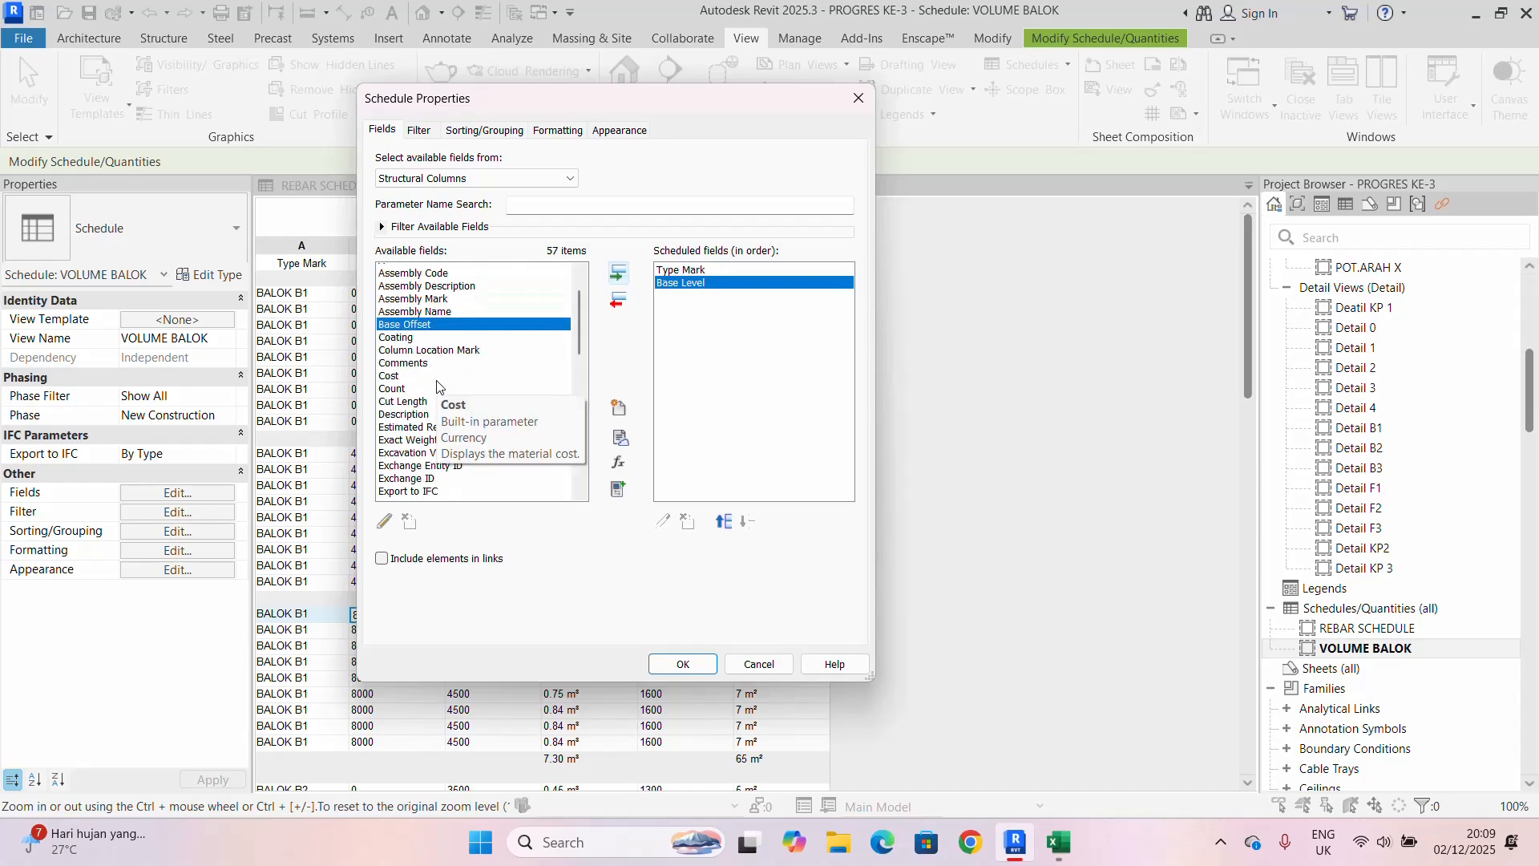
pyautogui.scroll(-10, 437, 384)
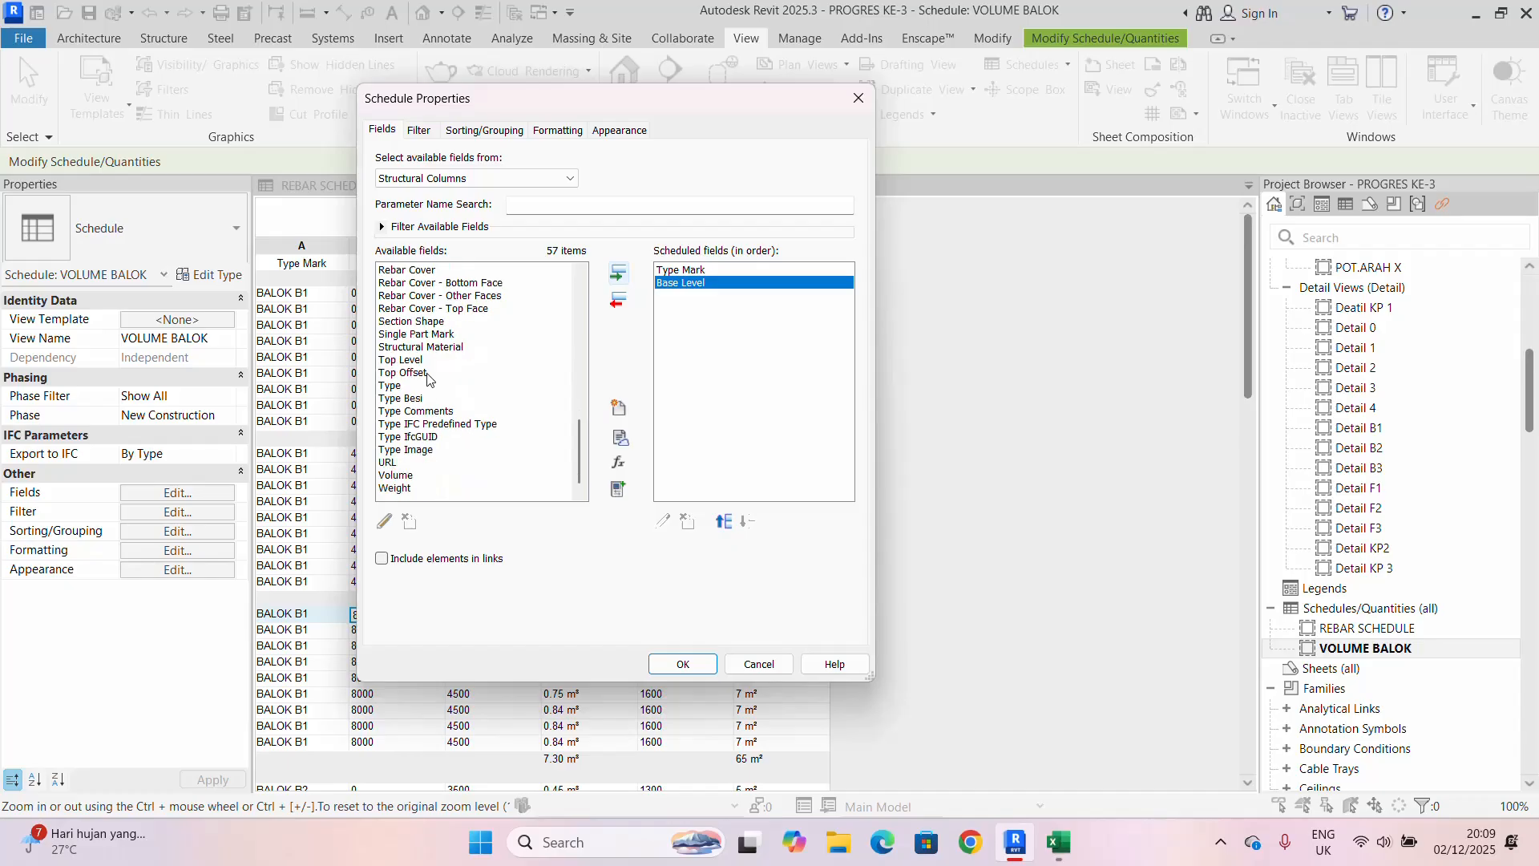
pyautogui.click(457, 360)
pyautogui.click(620, 274)
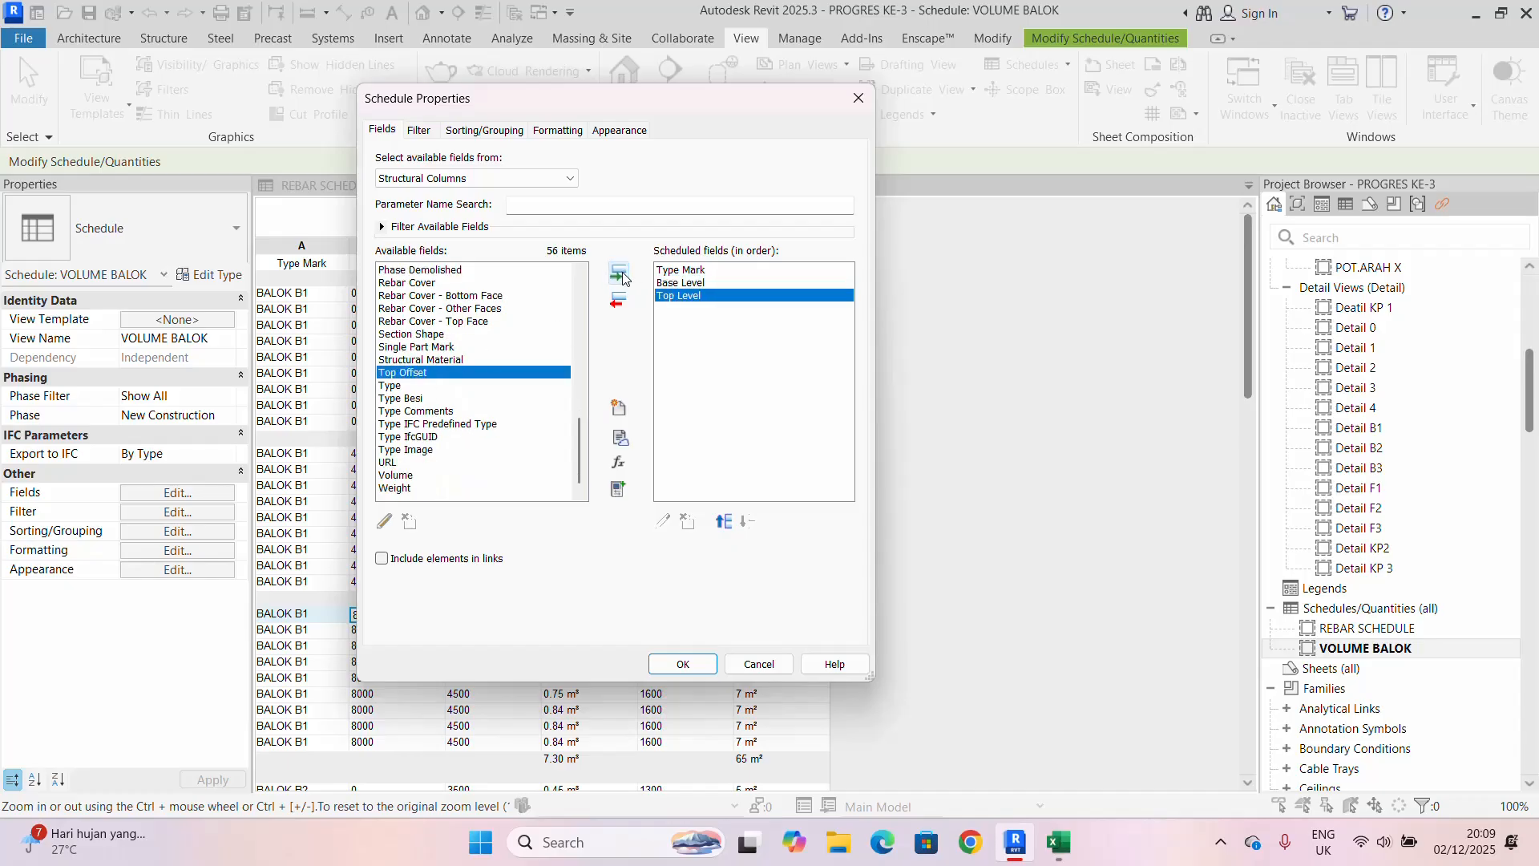
pyautogui.click(407, 490)
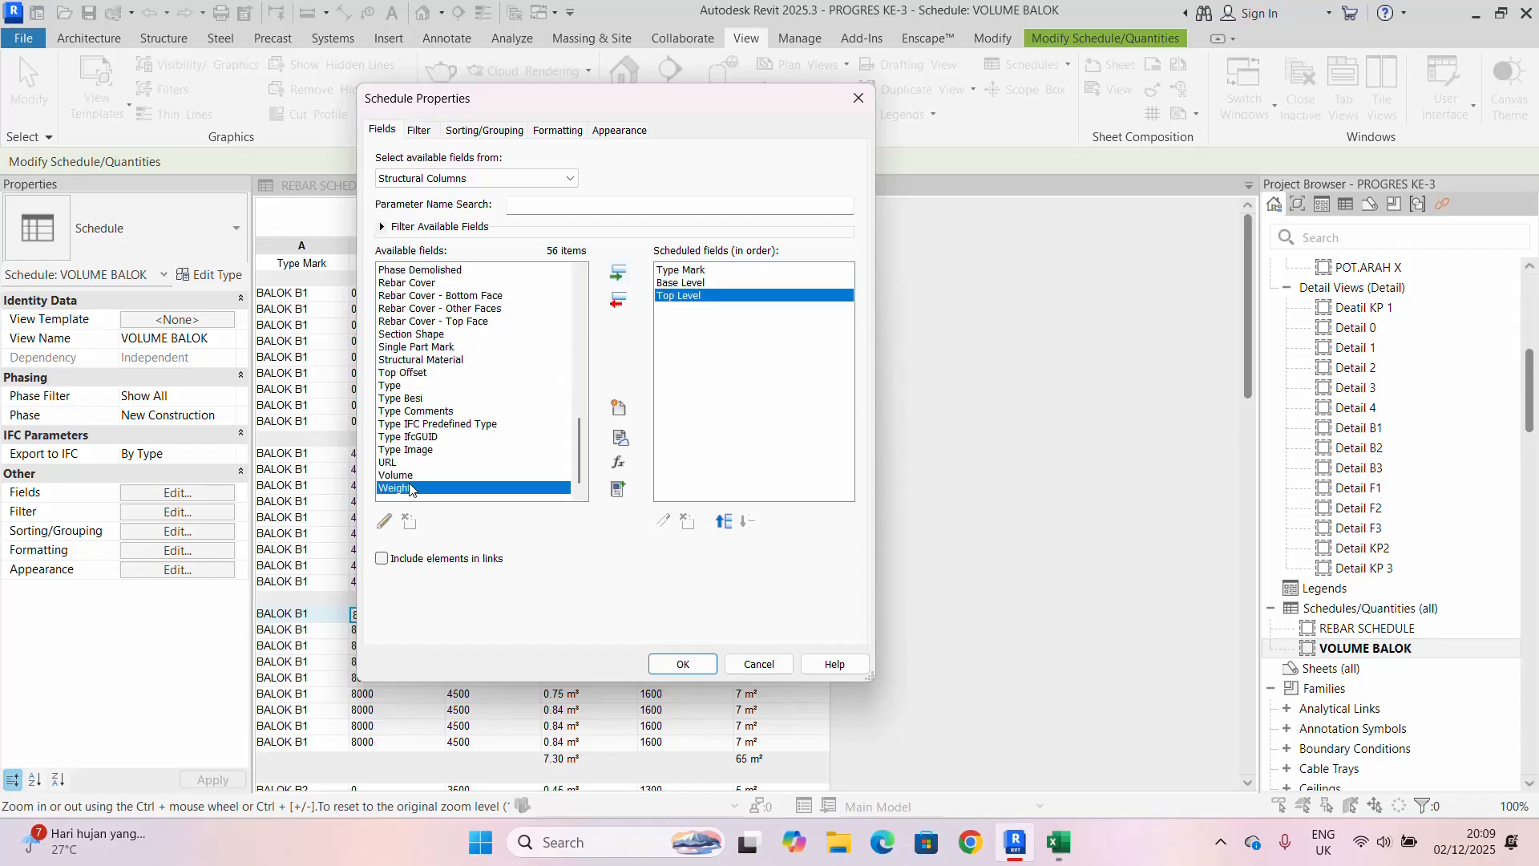
pyautogui.click(412, 477)
pyautogui.click(620, 274)
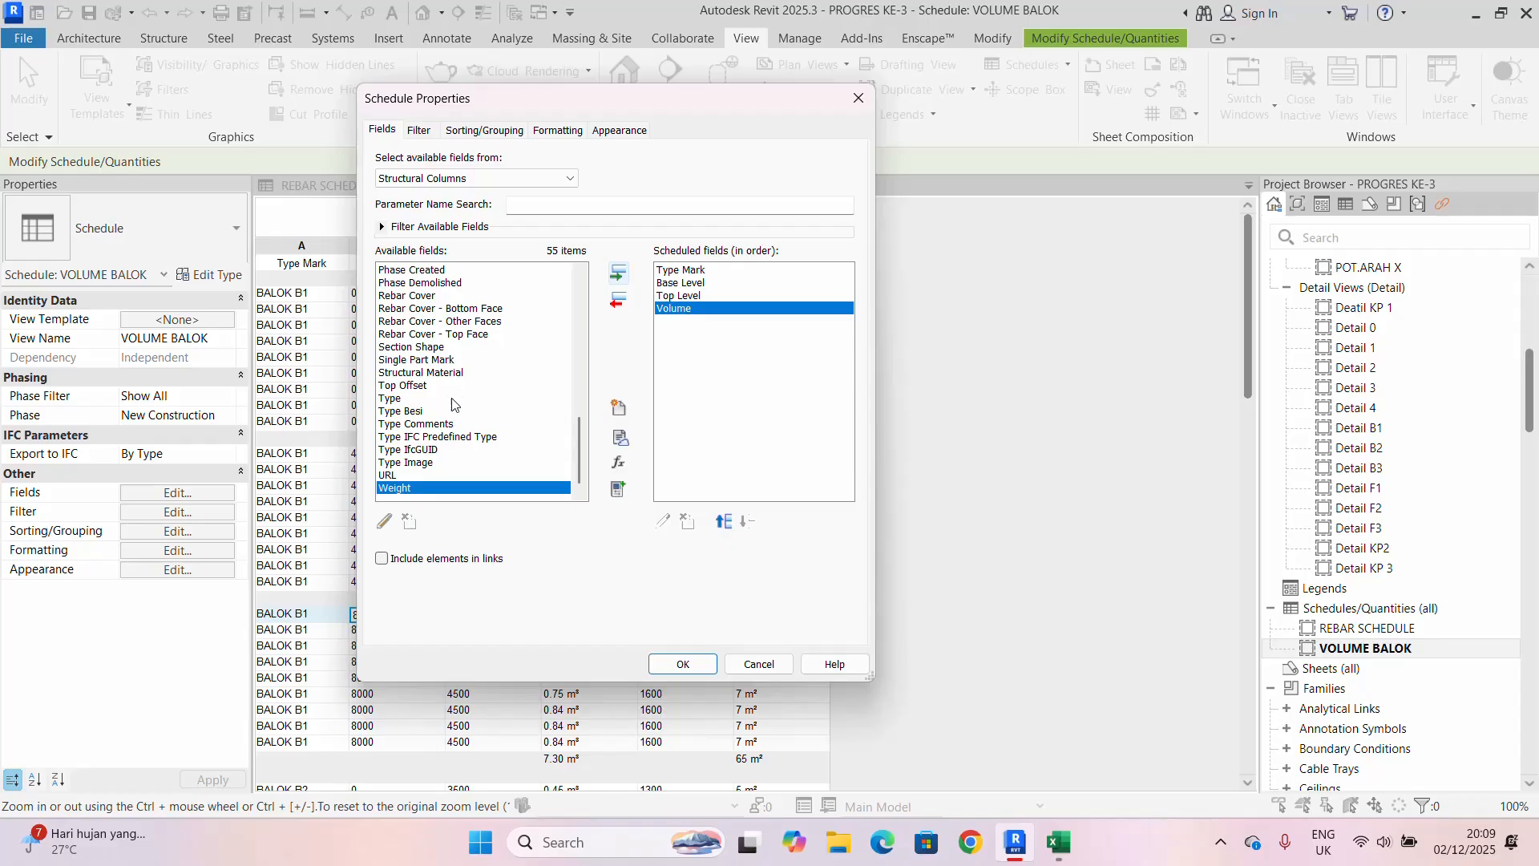
# - Add the Length field to the column schedule after Volume
pyautogui.scroll(12, 452, 403)
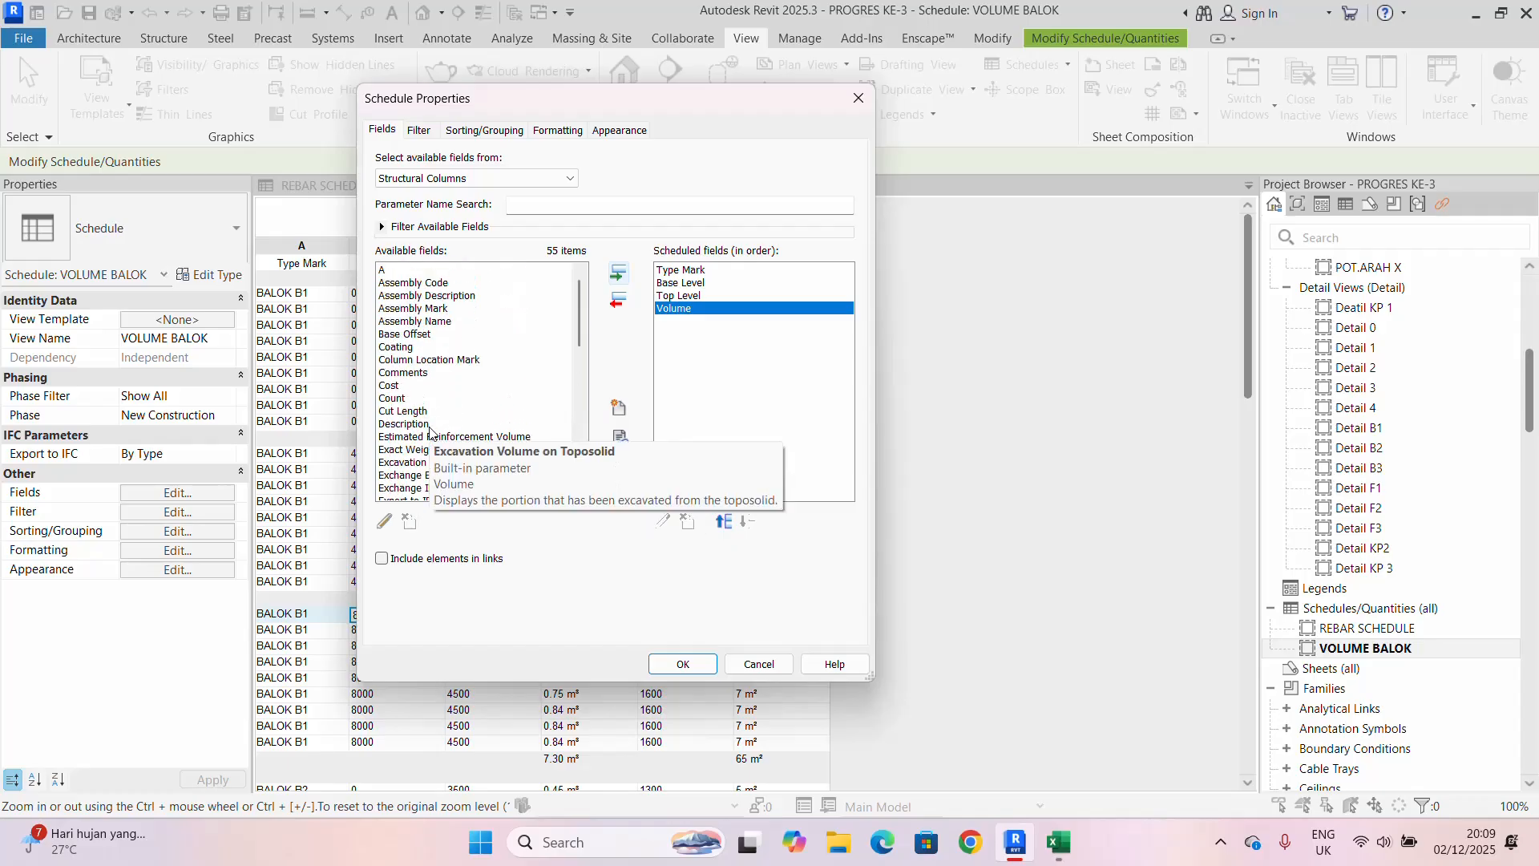
pyautogui.scroll(-6, 421, 400)
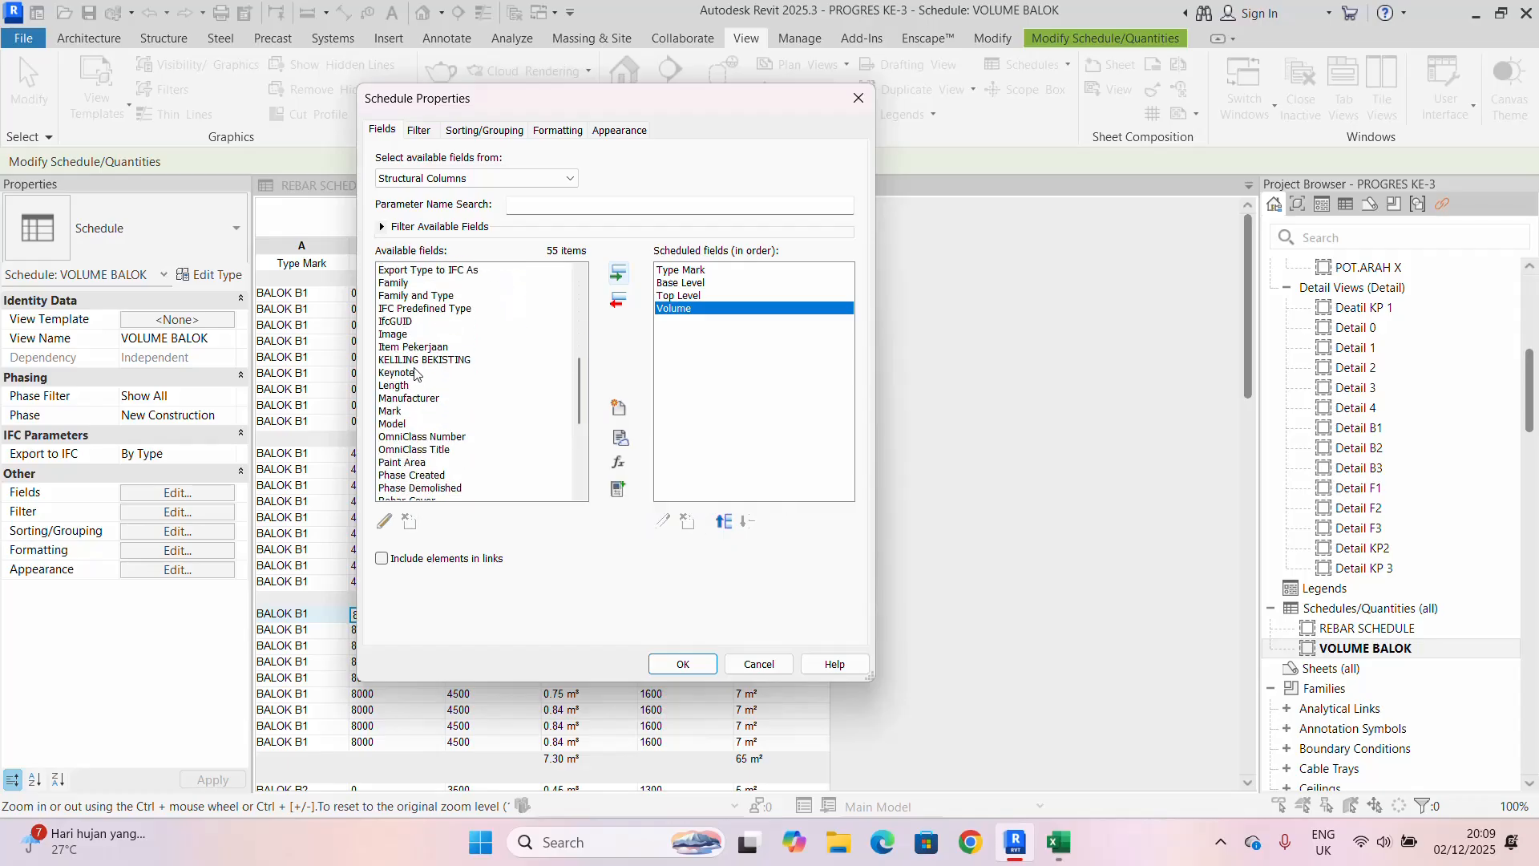
pyautogui.click(399, 387)
pyautogui.click(616, 278)
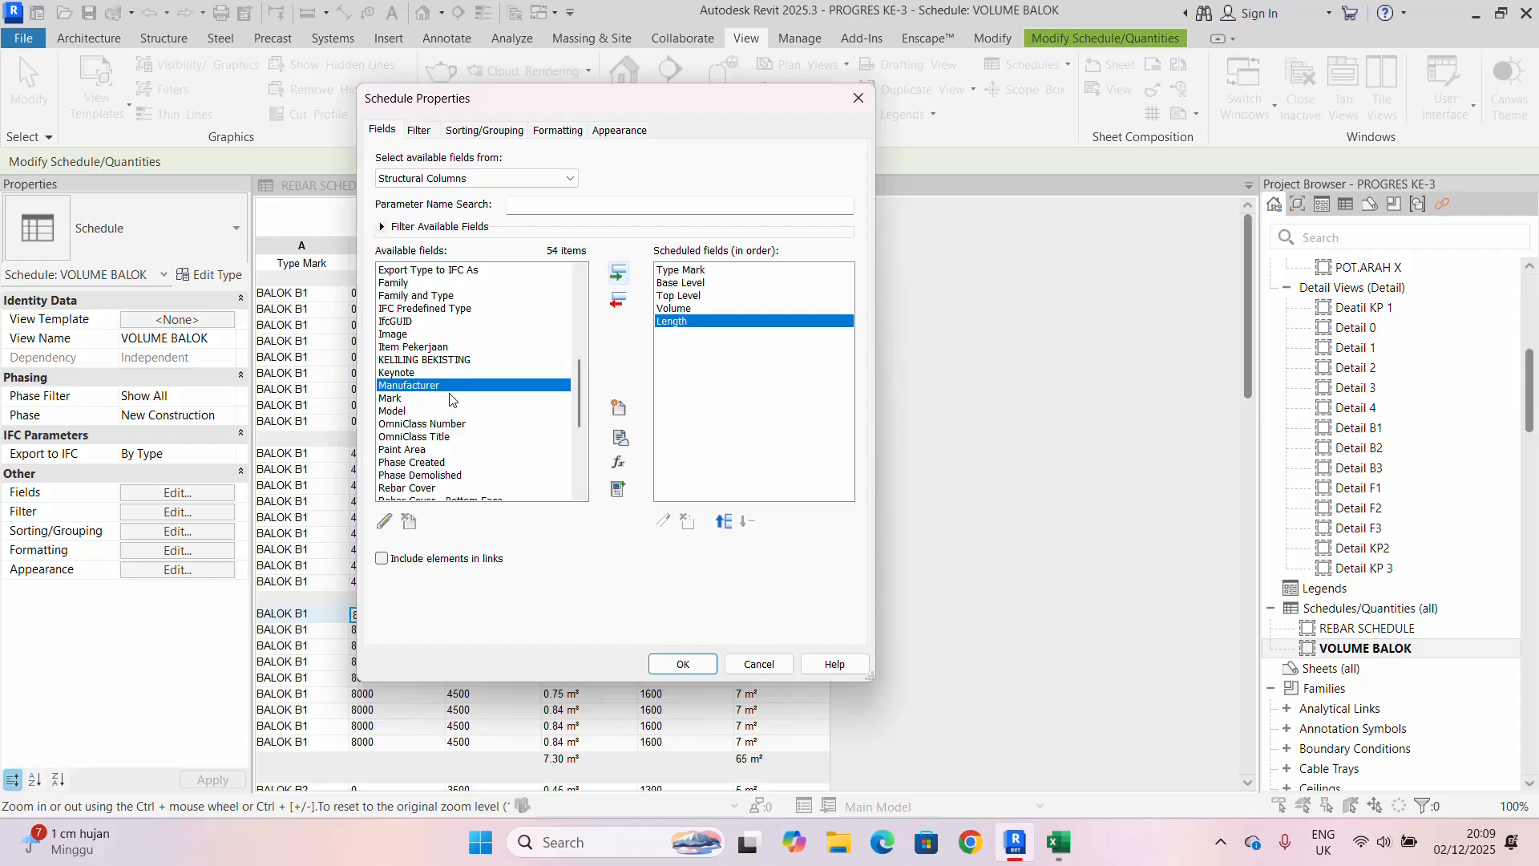
# - Add the KELILING BEKISTING field to the column schedule after Length
pyautogui.scroll(-1, 449, 398)
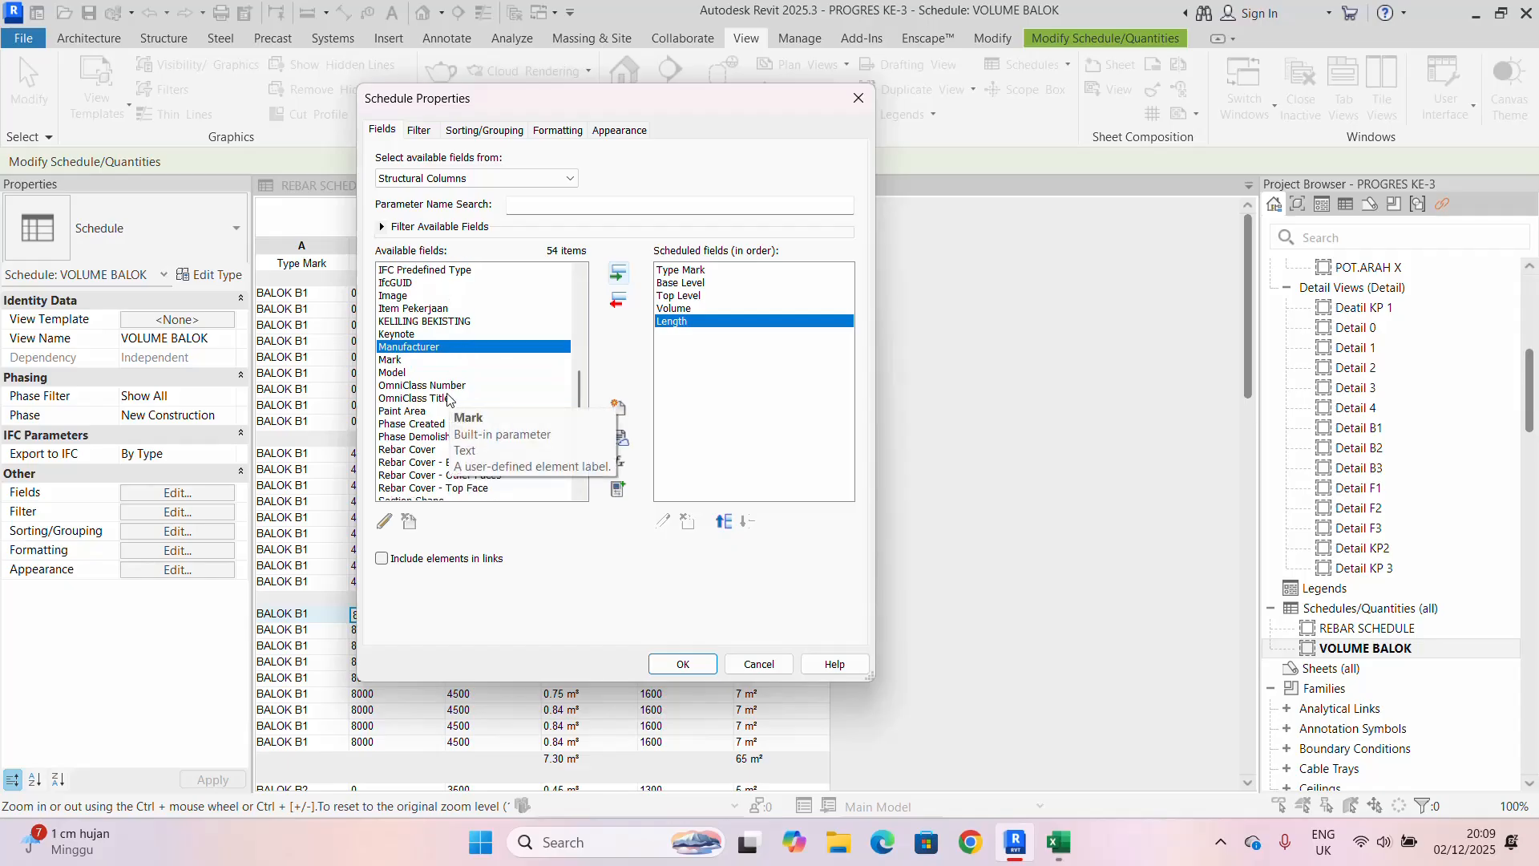
pyautogui.scroll(-4, 448, 399)
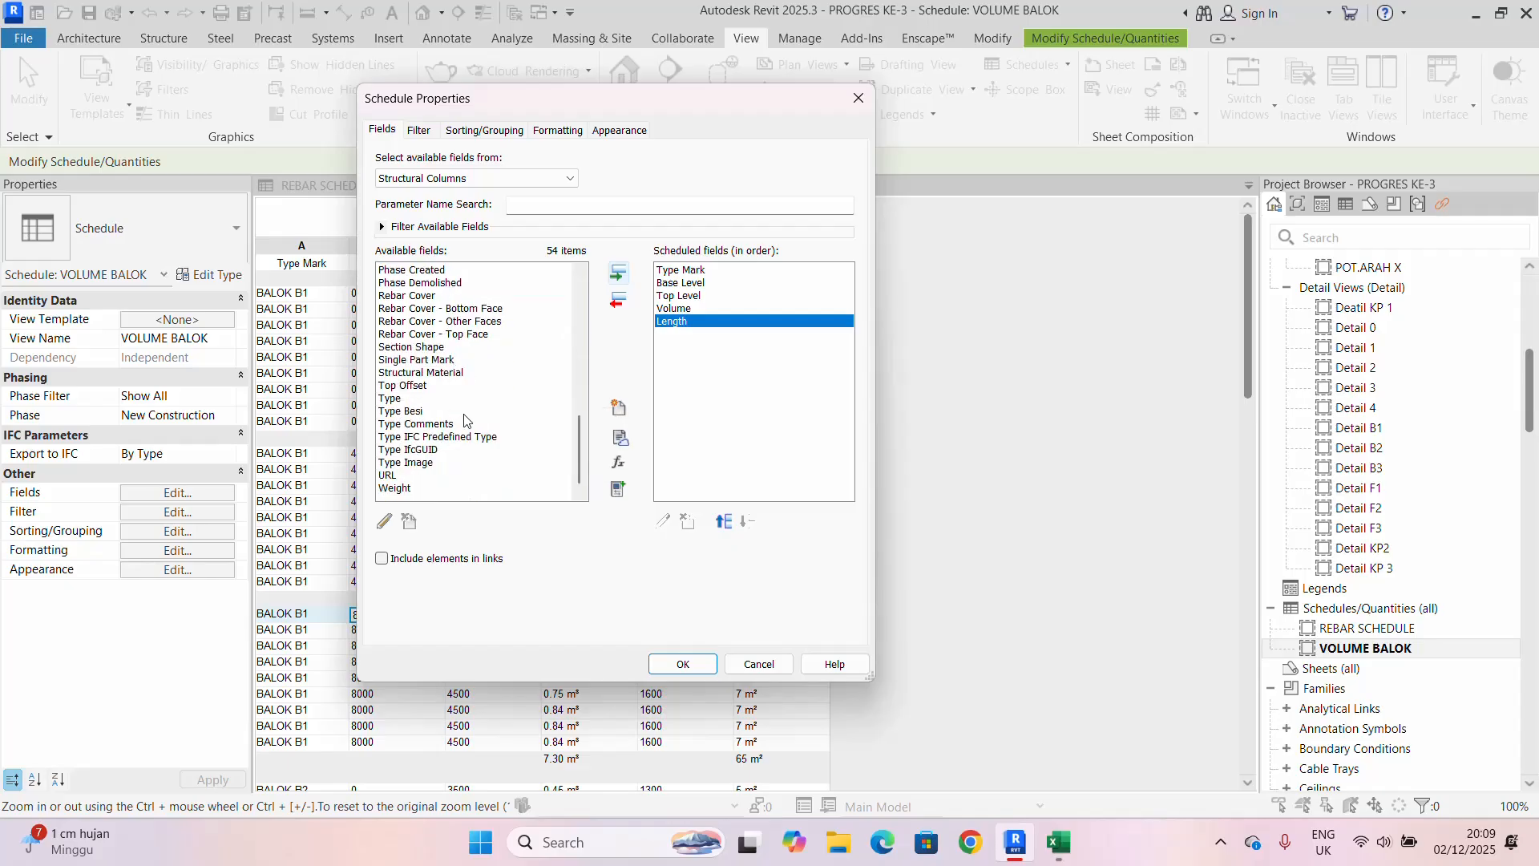
pyautogui.scroll(4, 477, 375)
pyautogui.click(473, 321)
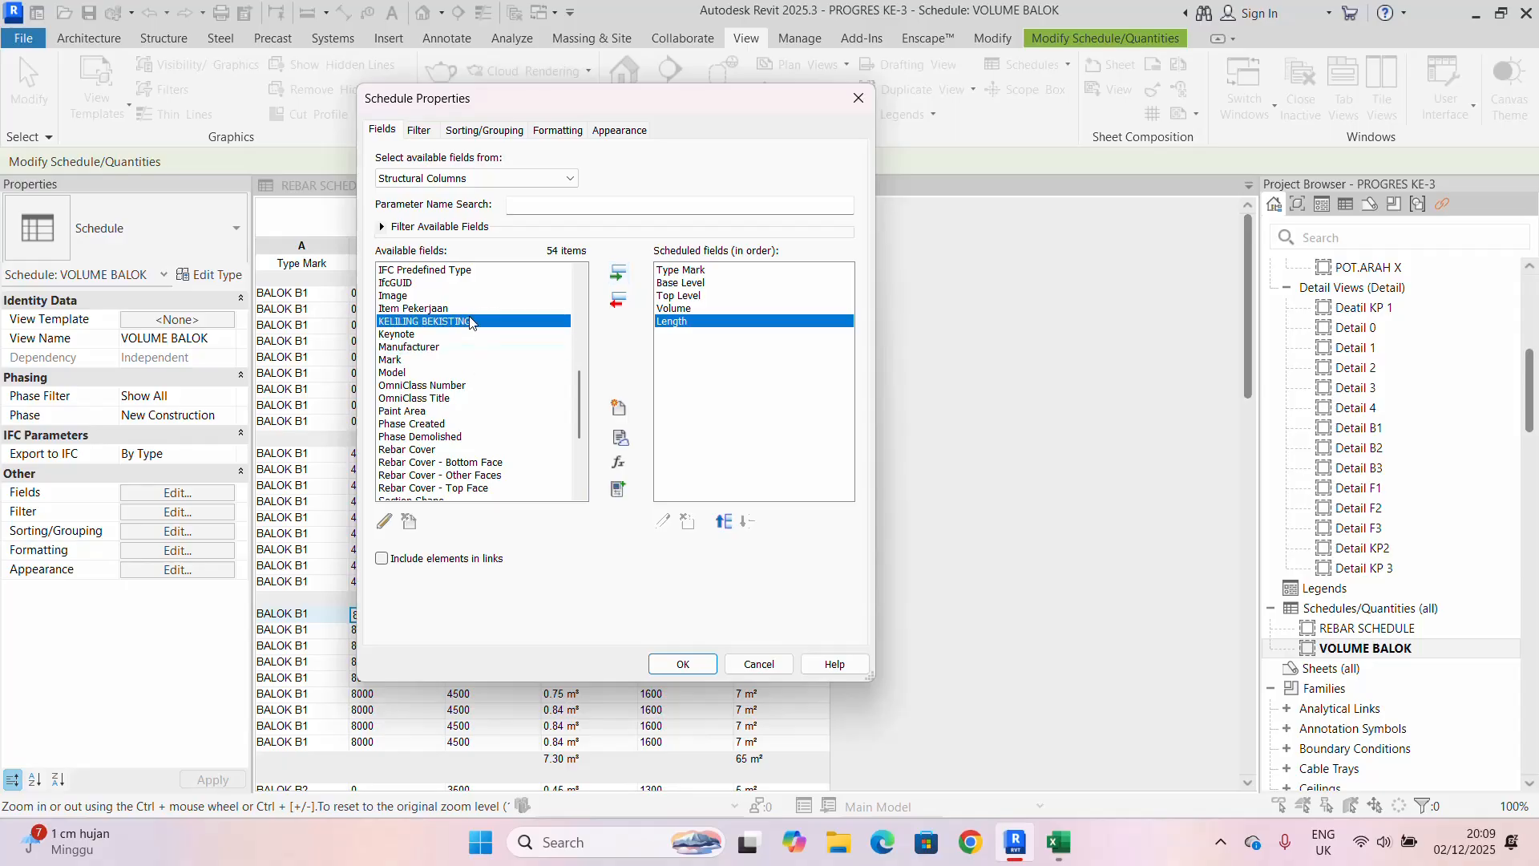
pyautogui.click(618, 275)
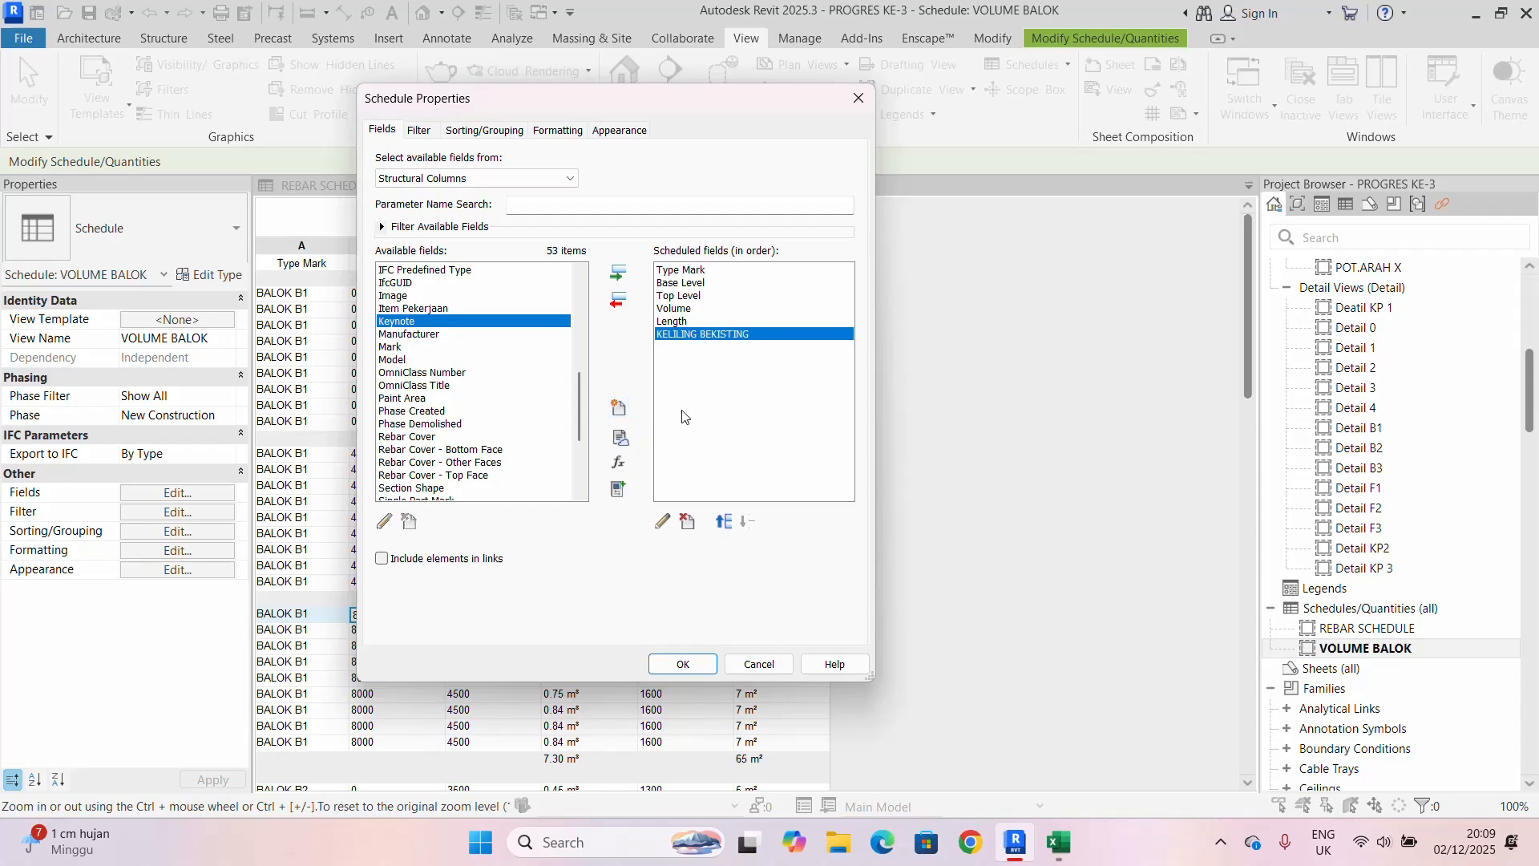
pyautogui.click(625, 464)
pyautogui.moveTo(699, 193); pyautogui.dragTo(671, 201)
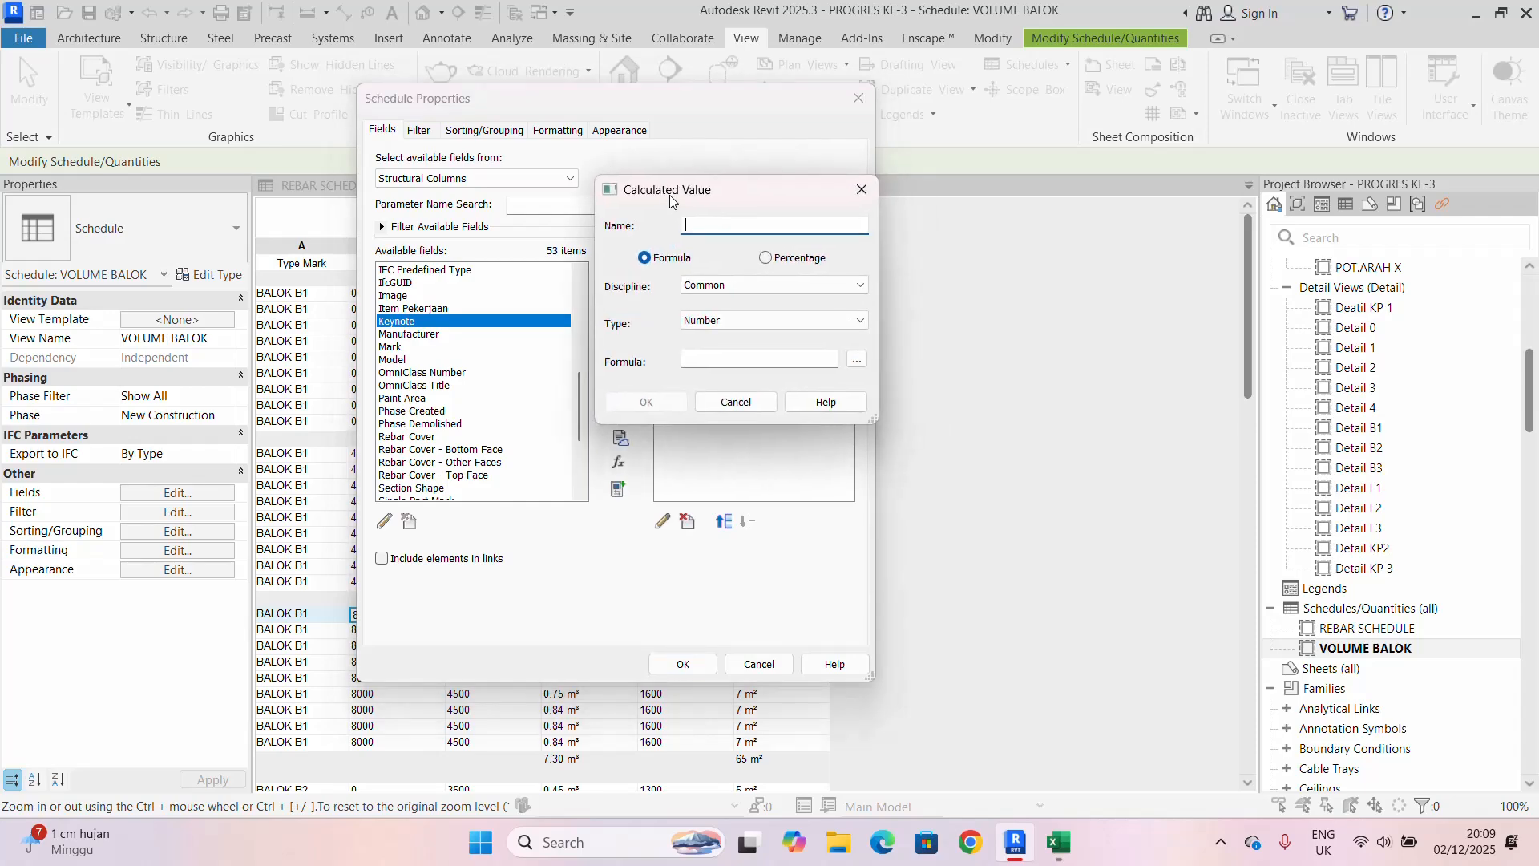
pyautogui.write('LUA')
pyautogui.click(862, 189)
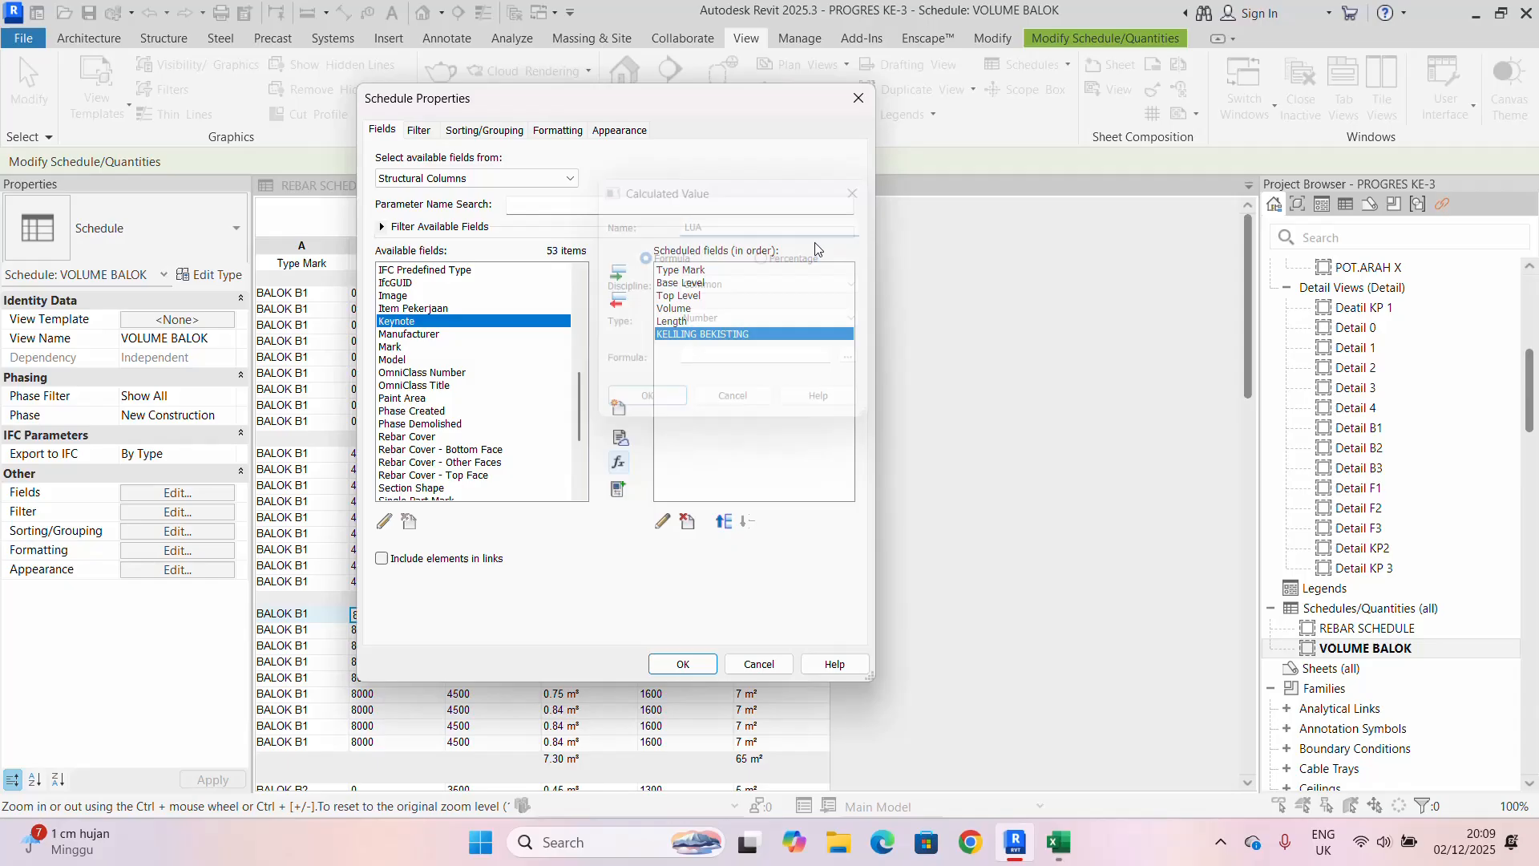
# - Start a formula-based calculated value named LUAS BEKISTING in the column schedule, with the type Area
pyautogui.click(618, 464)
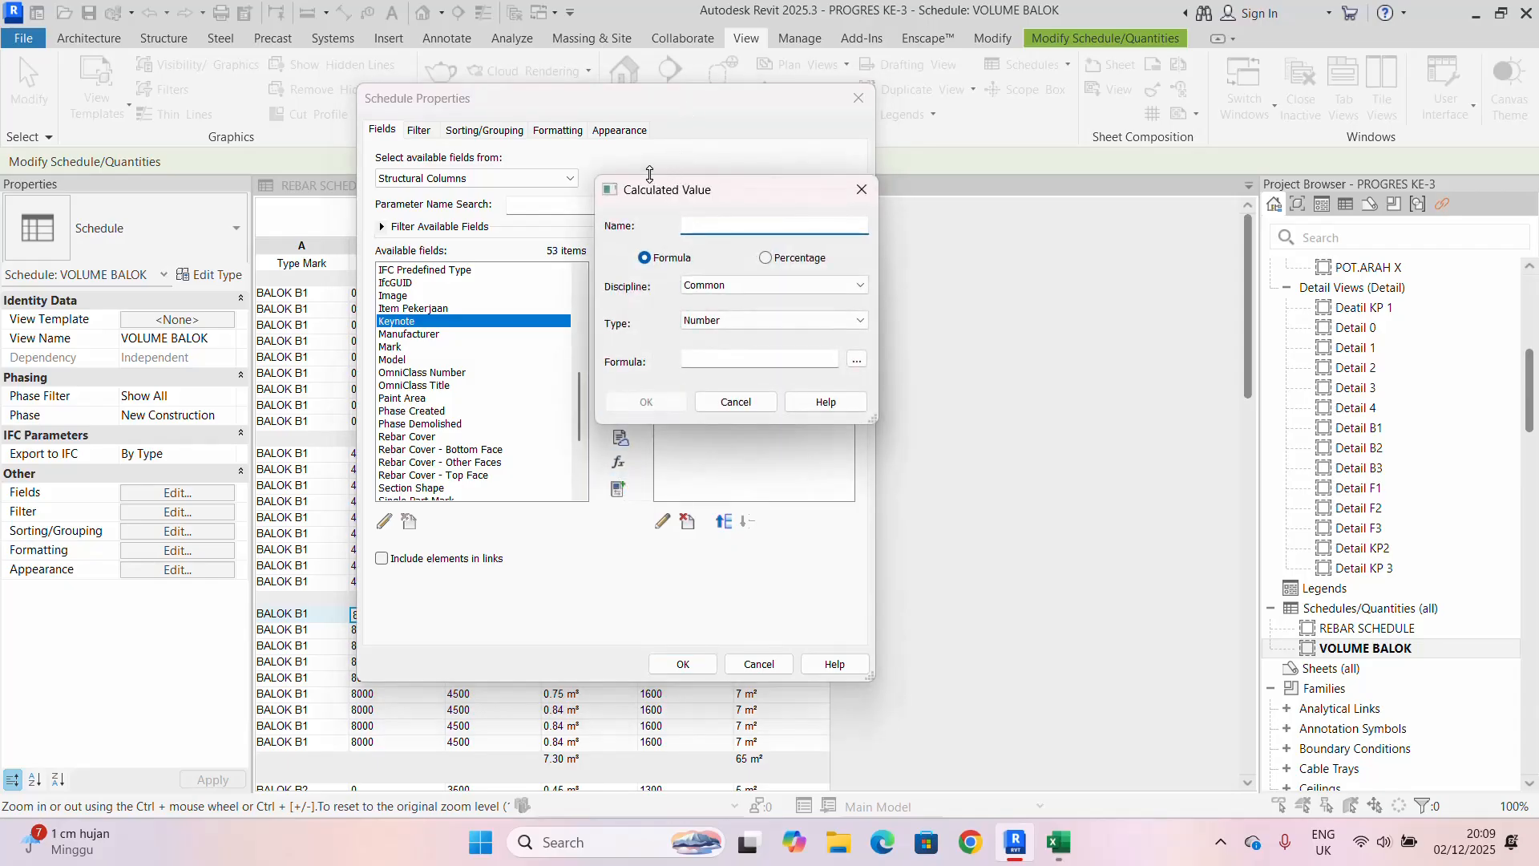
pyautogui.moveTo(650, 180); pyautogui.dragTo(605, 162)
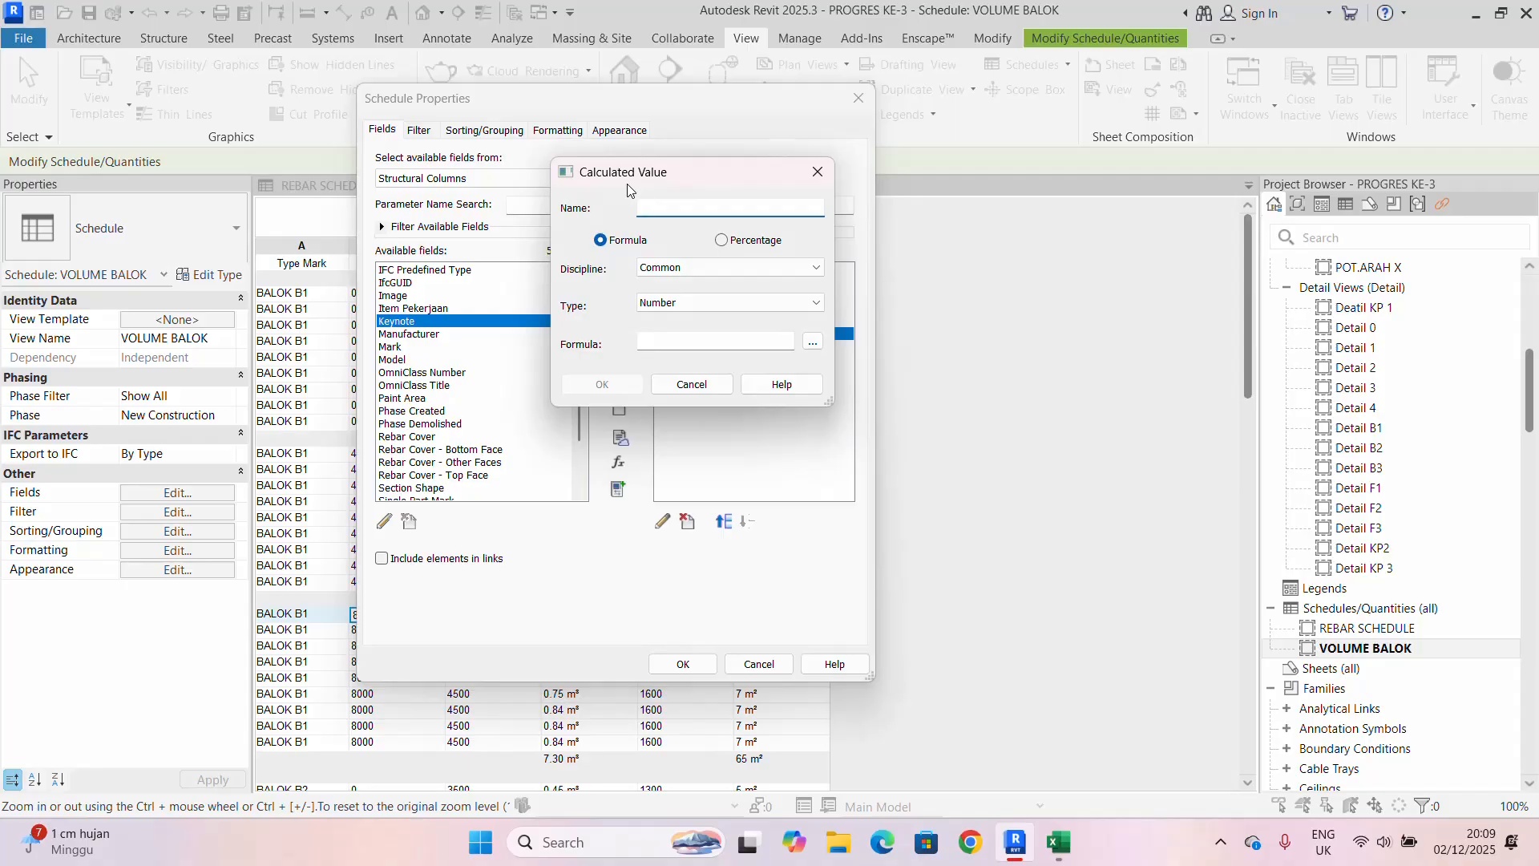
pyautogui.write('LUAS BEKISTING')
pyautogui.click(682, 305)
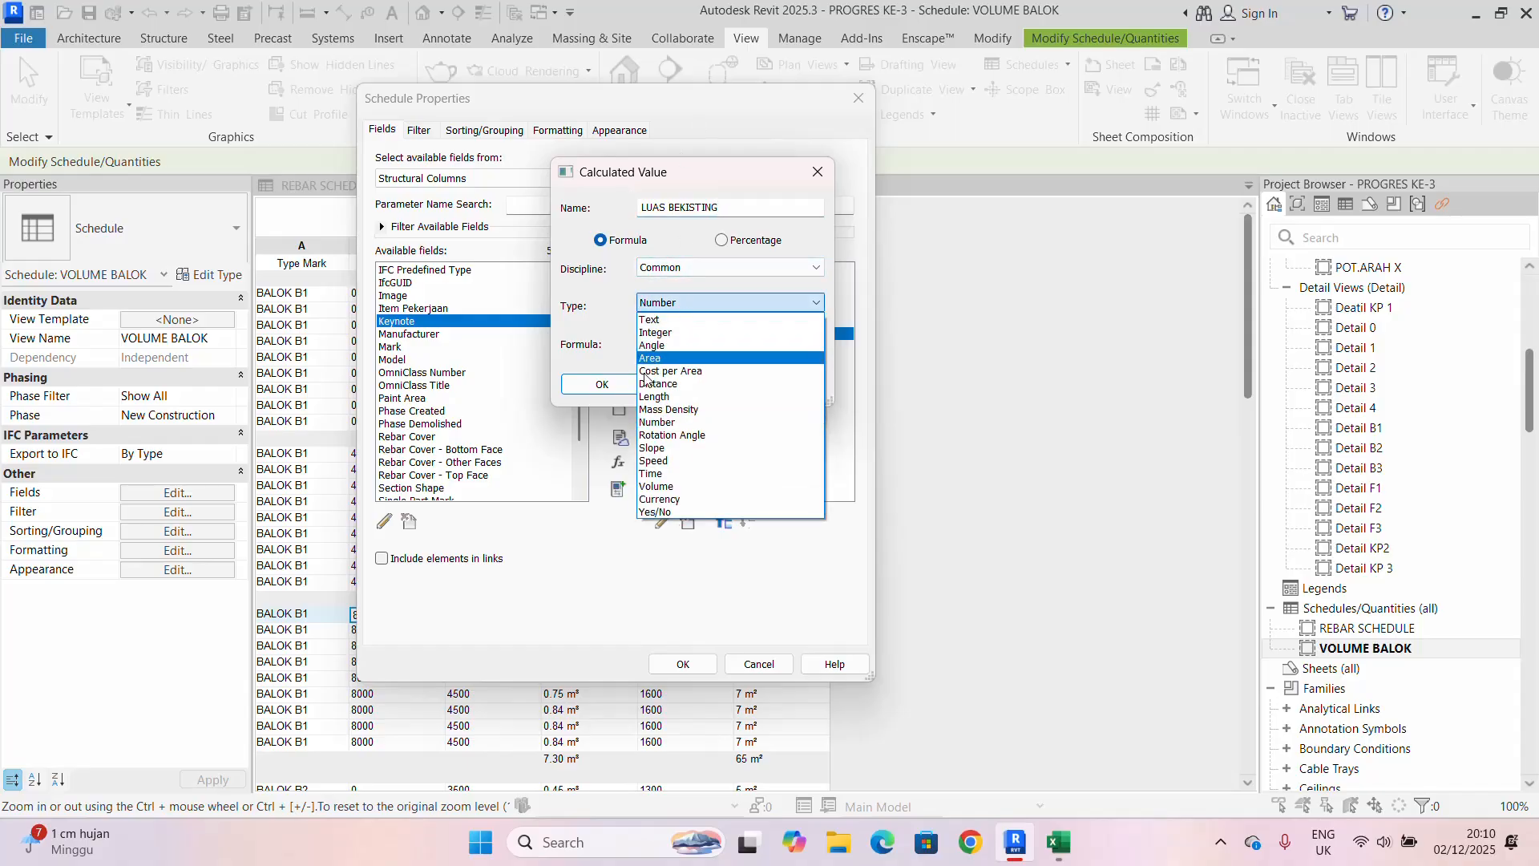
pyautogui.click(650, 357)
# - Set the formula of LUAS BEKISTING to KELILING BEKISTING*Length and add the calculated field to the schedule
pyautogui.click(714, 343)
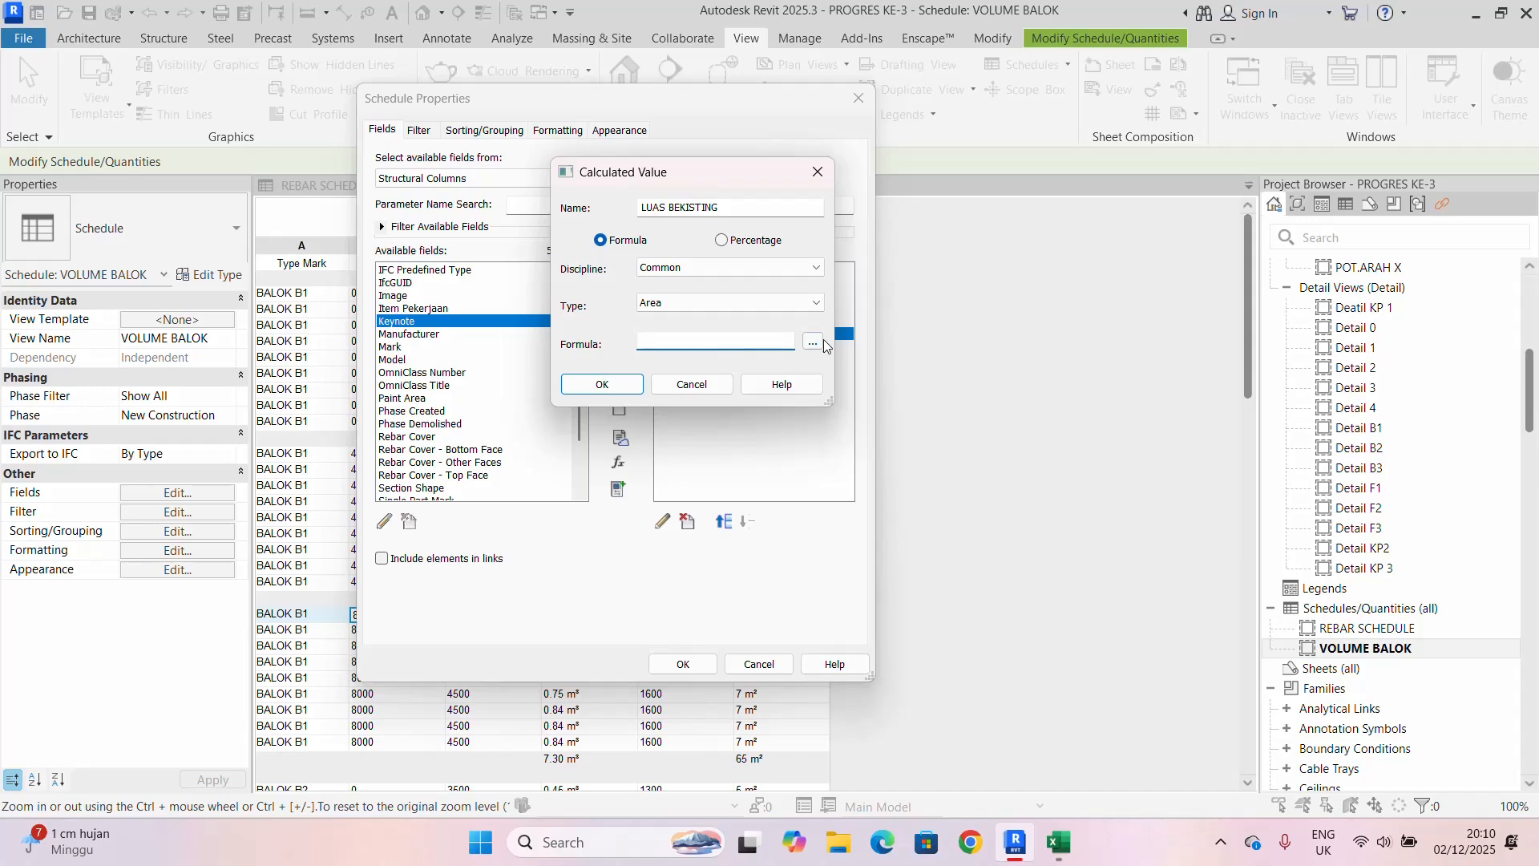
pyautogui.click(812, 343)
pyautogui.moveTo(911, 179); pyautogui.dragTo(851, 175)
pyautogui.click(856, 270)
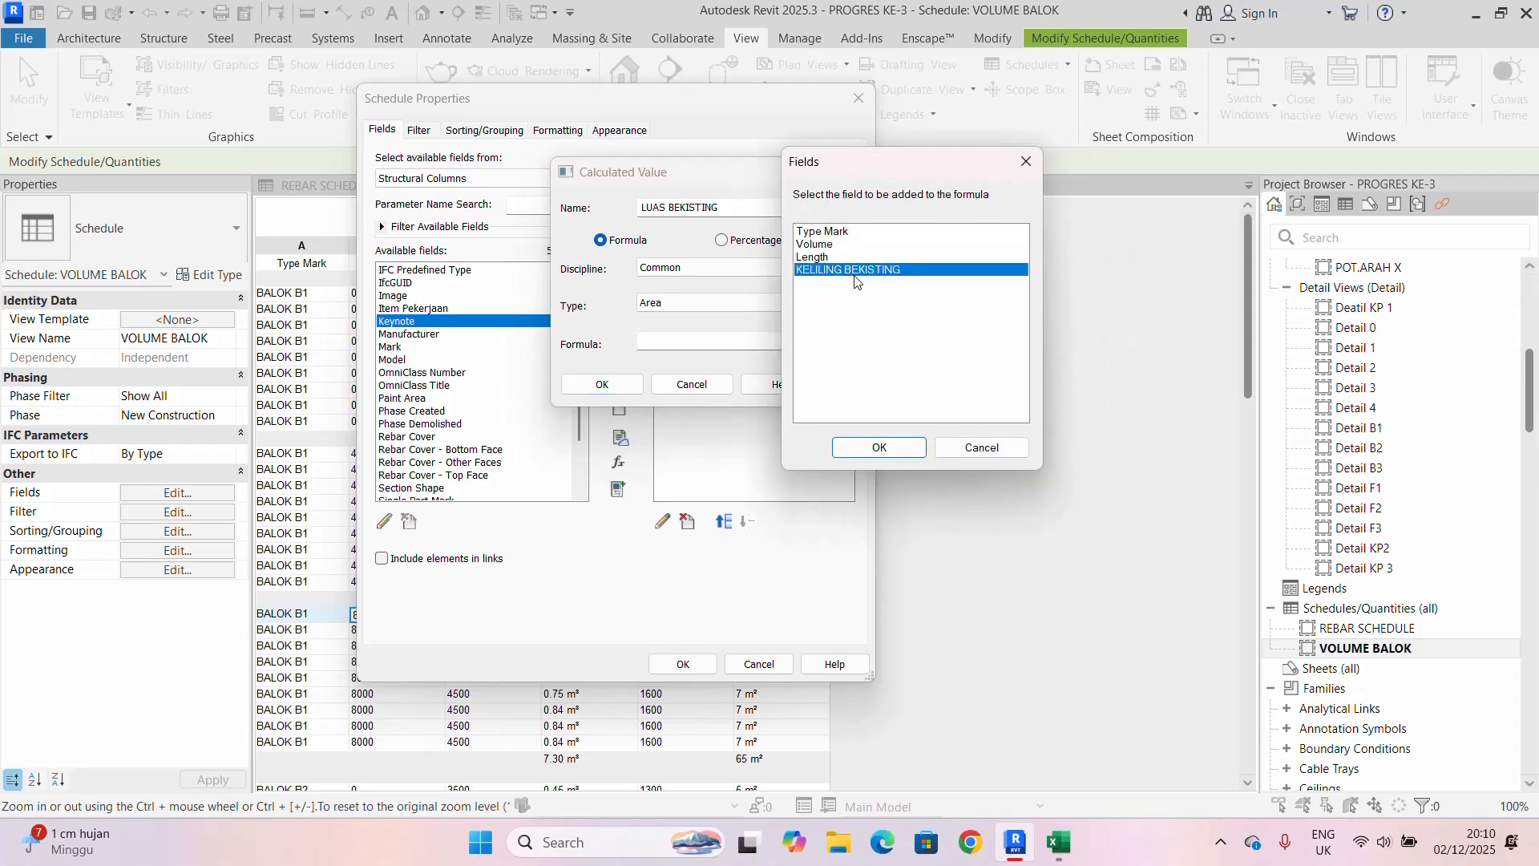
pyautogui.click(899, 451)
pyautogui.write('*')
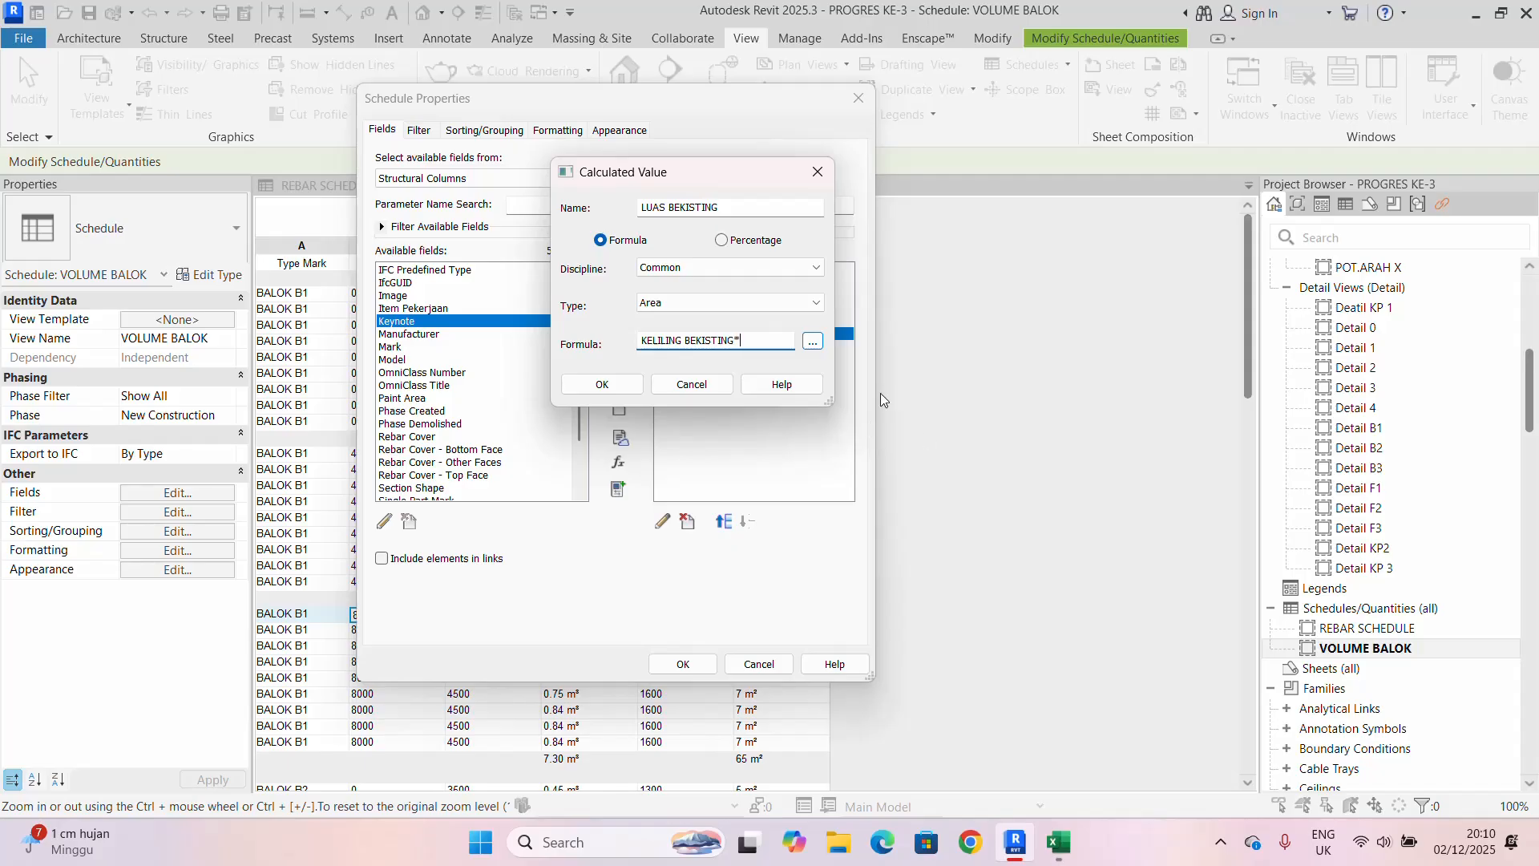
pyautogui.click(813, 343)
pyautogui.moveTo(833, 162); pyautogui.dragTo(801, 158)
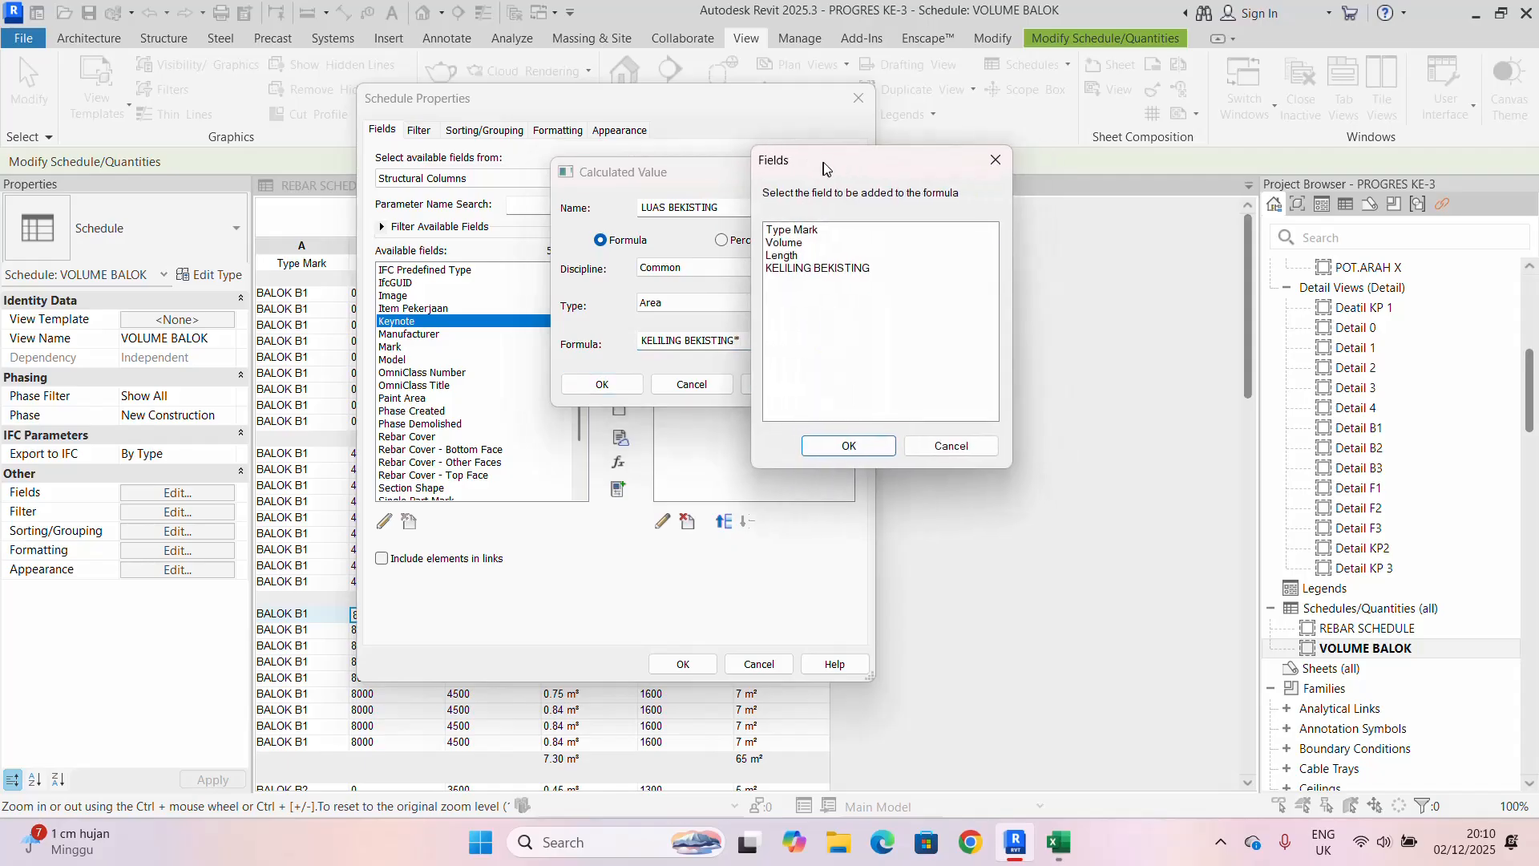
pyautogui.click(782, 254)
pyautogui.click(842, 451)
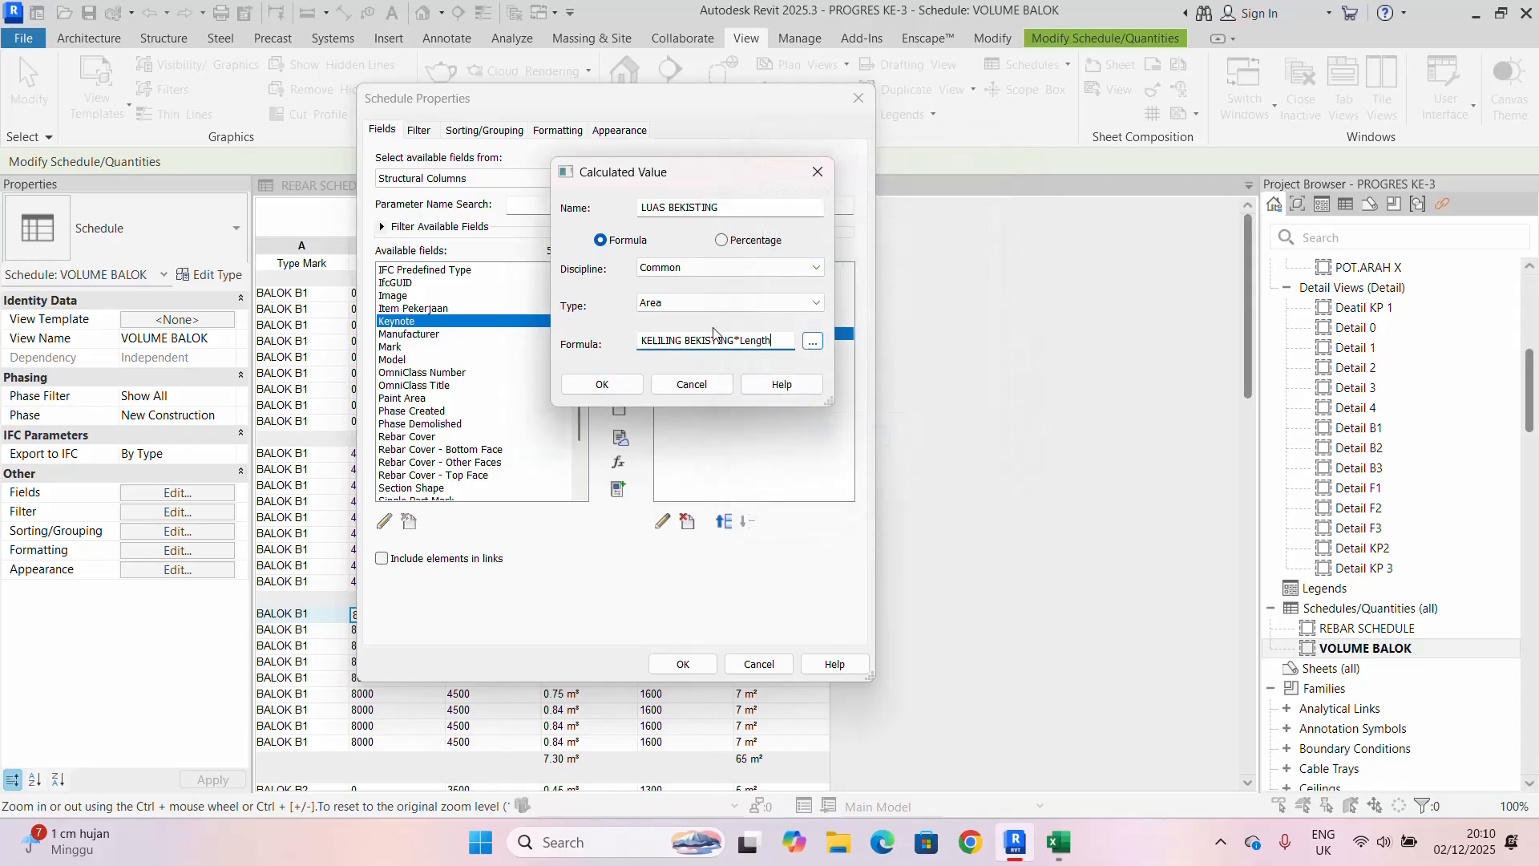
pyautogui.click(601, 384)
# - Sort the column schedule by Base Level and then by Top Level, both ascending
pyautogui.click(483, 130)
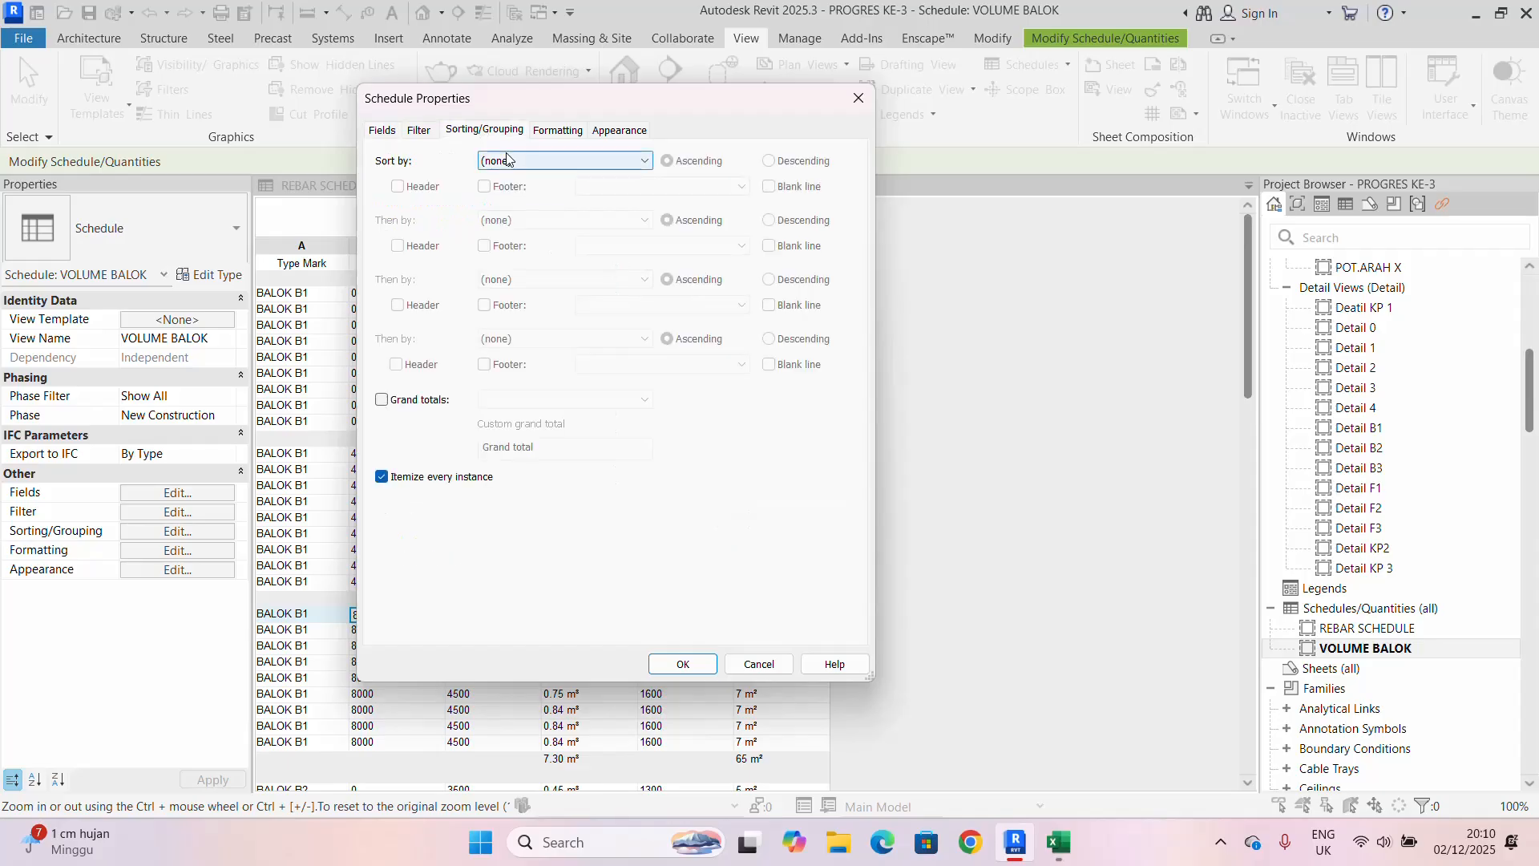
pyautogui.moveTo(537, 100); pyautogui.dragTo(561, 139)
pyautogui.click(615, 196)
pyautogui.click(618, 142)
pyautogui.click(600, 200)
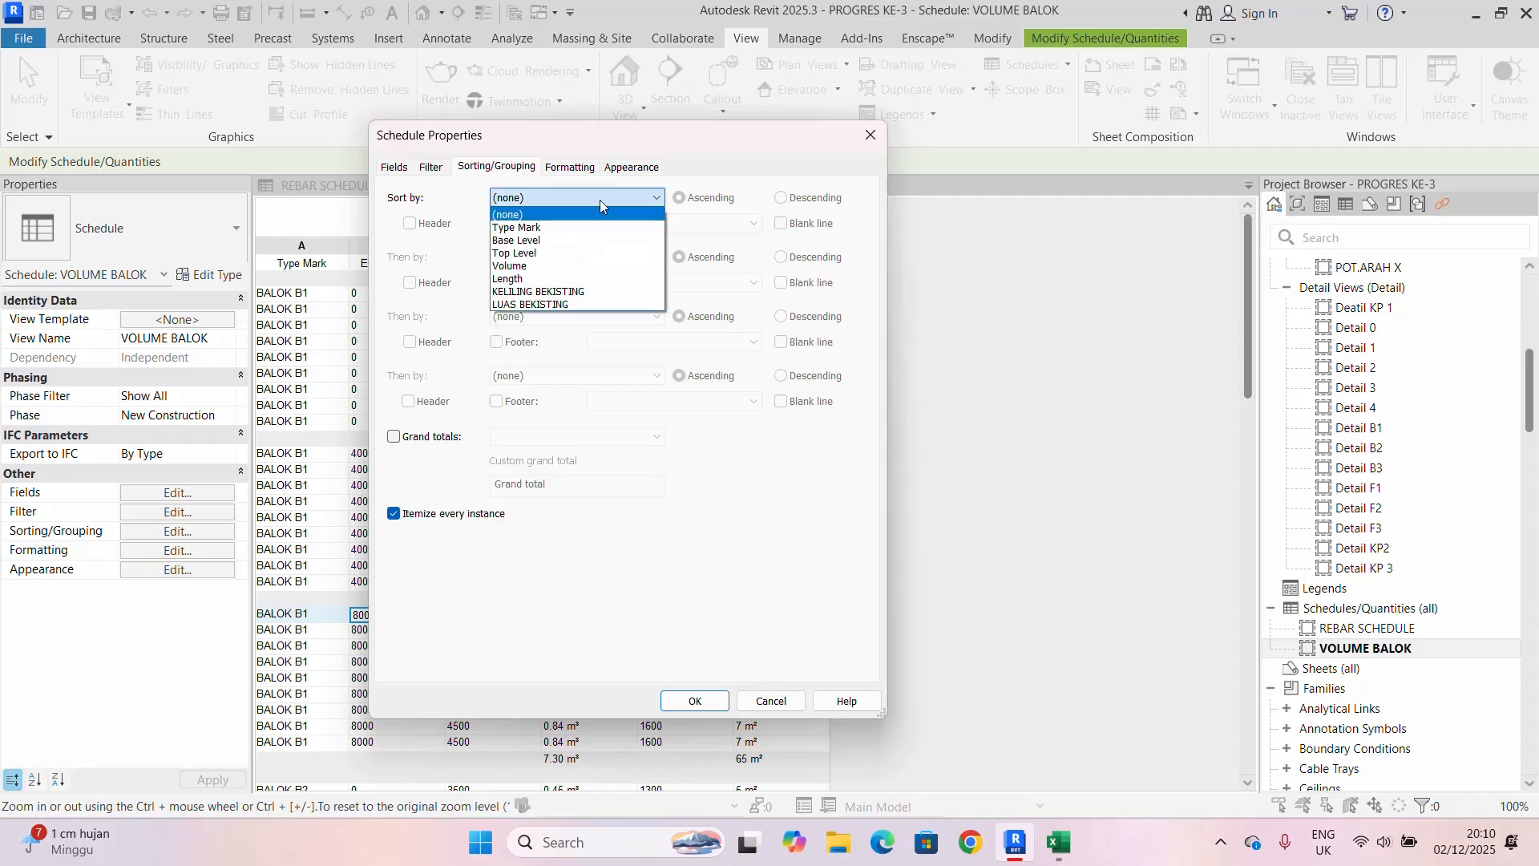
pyautogui.click(545, 241)
pyautogui.click(625, 257)
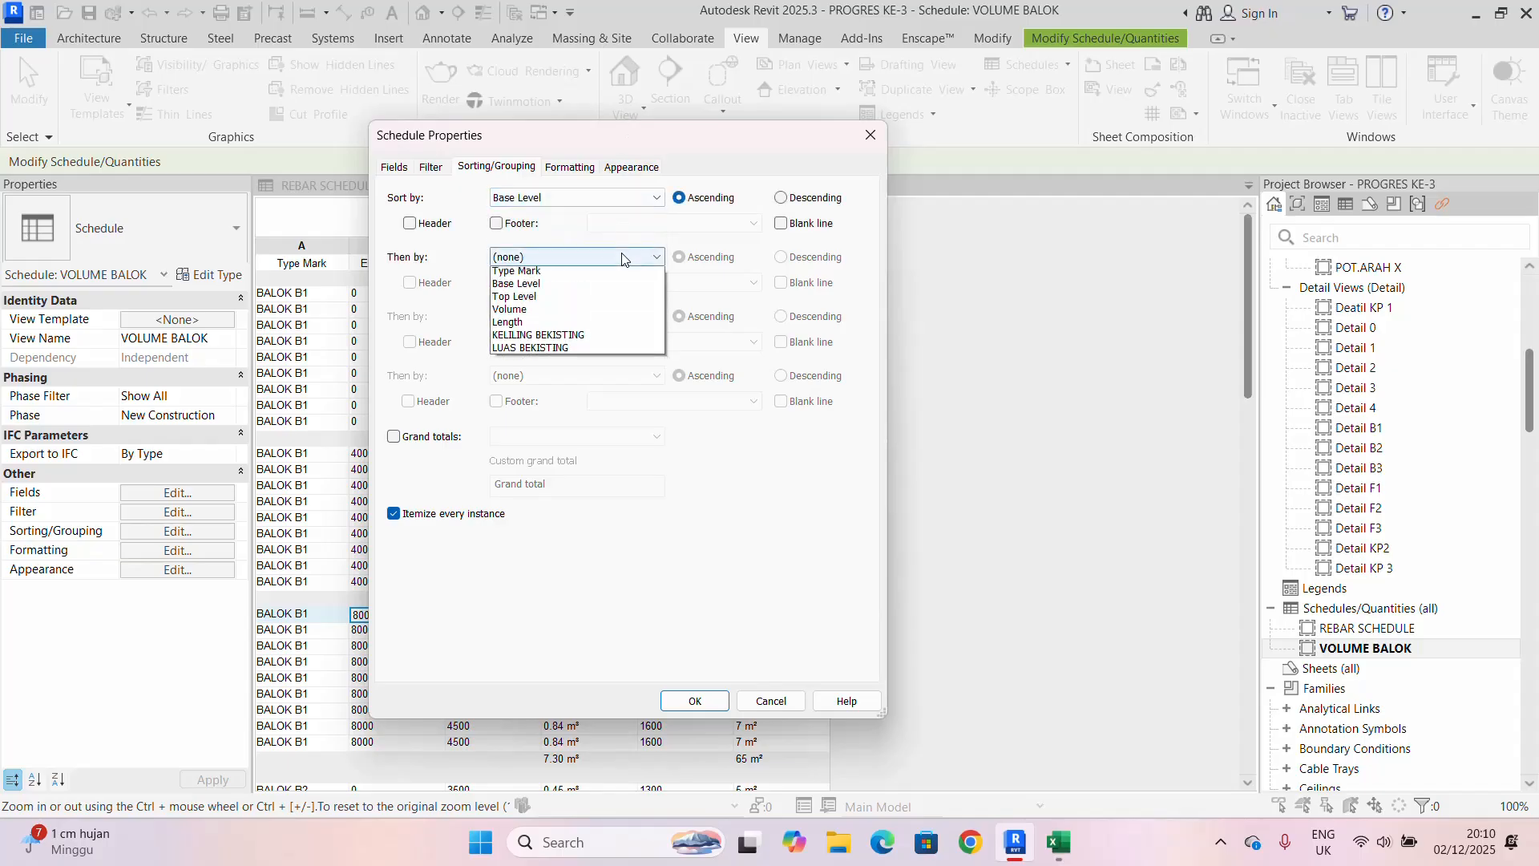
pyautogui.click(571, 313)
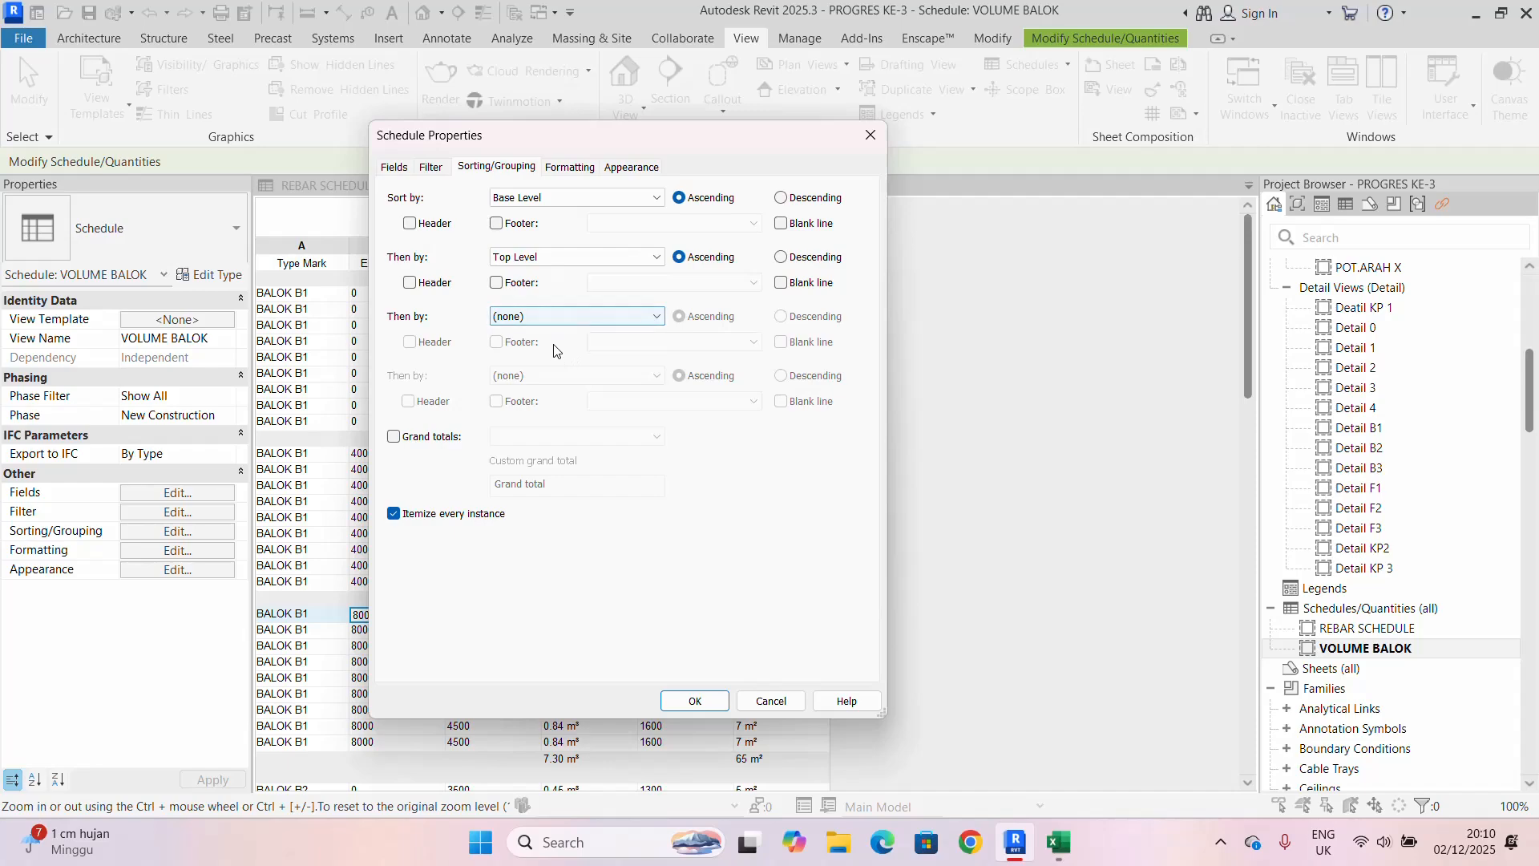
# - Add Length and LUAS BEKISTING as the third and fourth sorting criteria of the column schedule
pyautogui.click(609, 317)
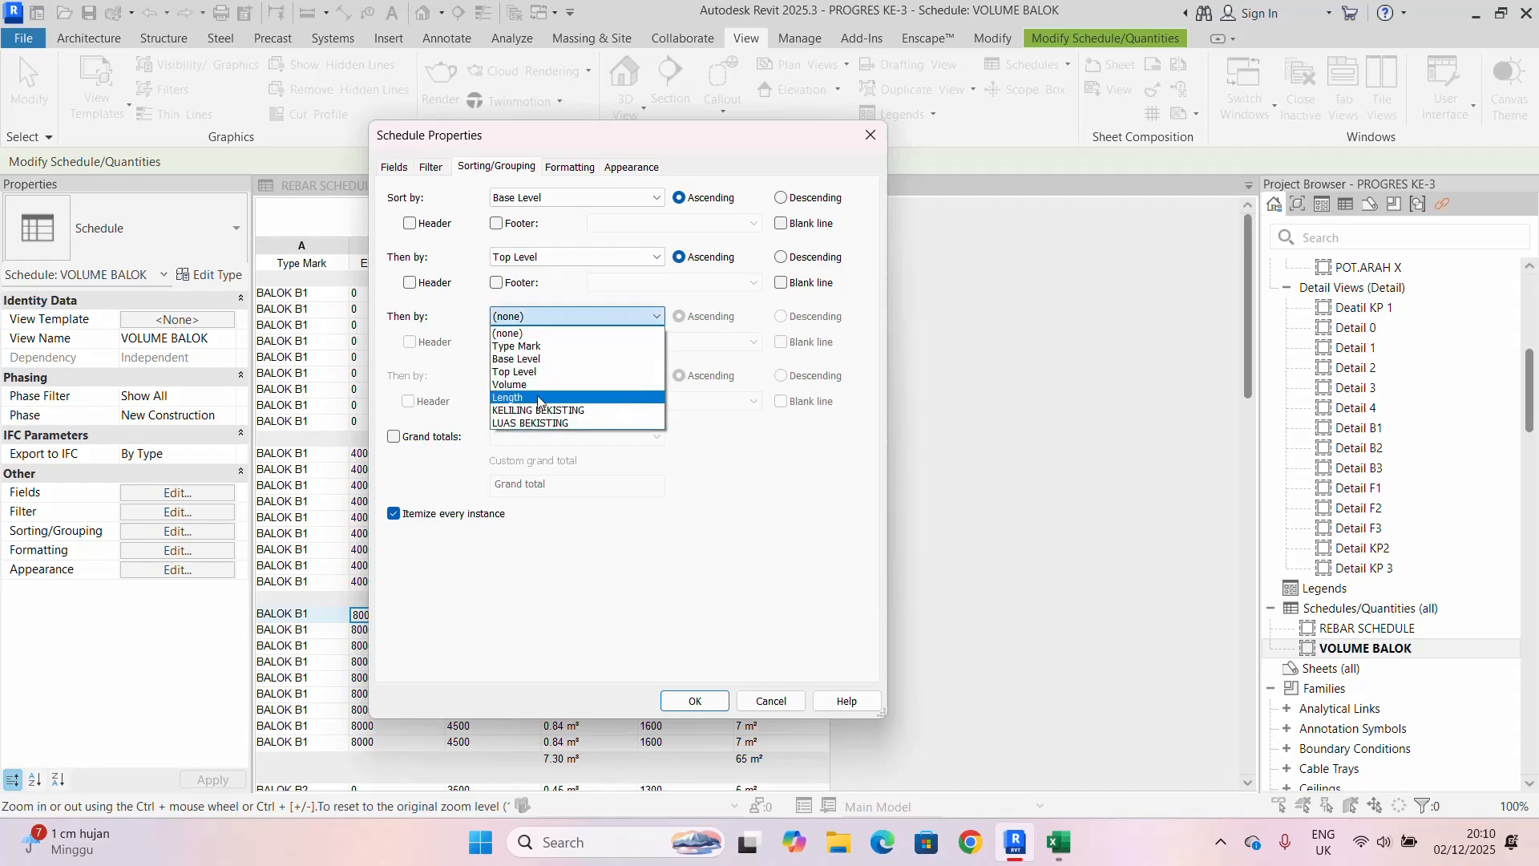
pyautogui.click(577, 385)
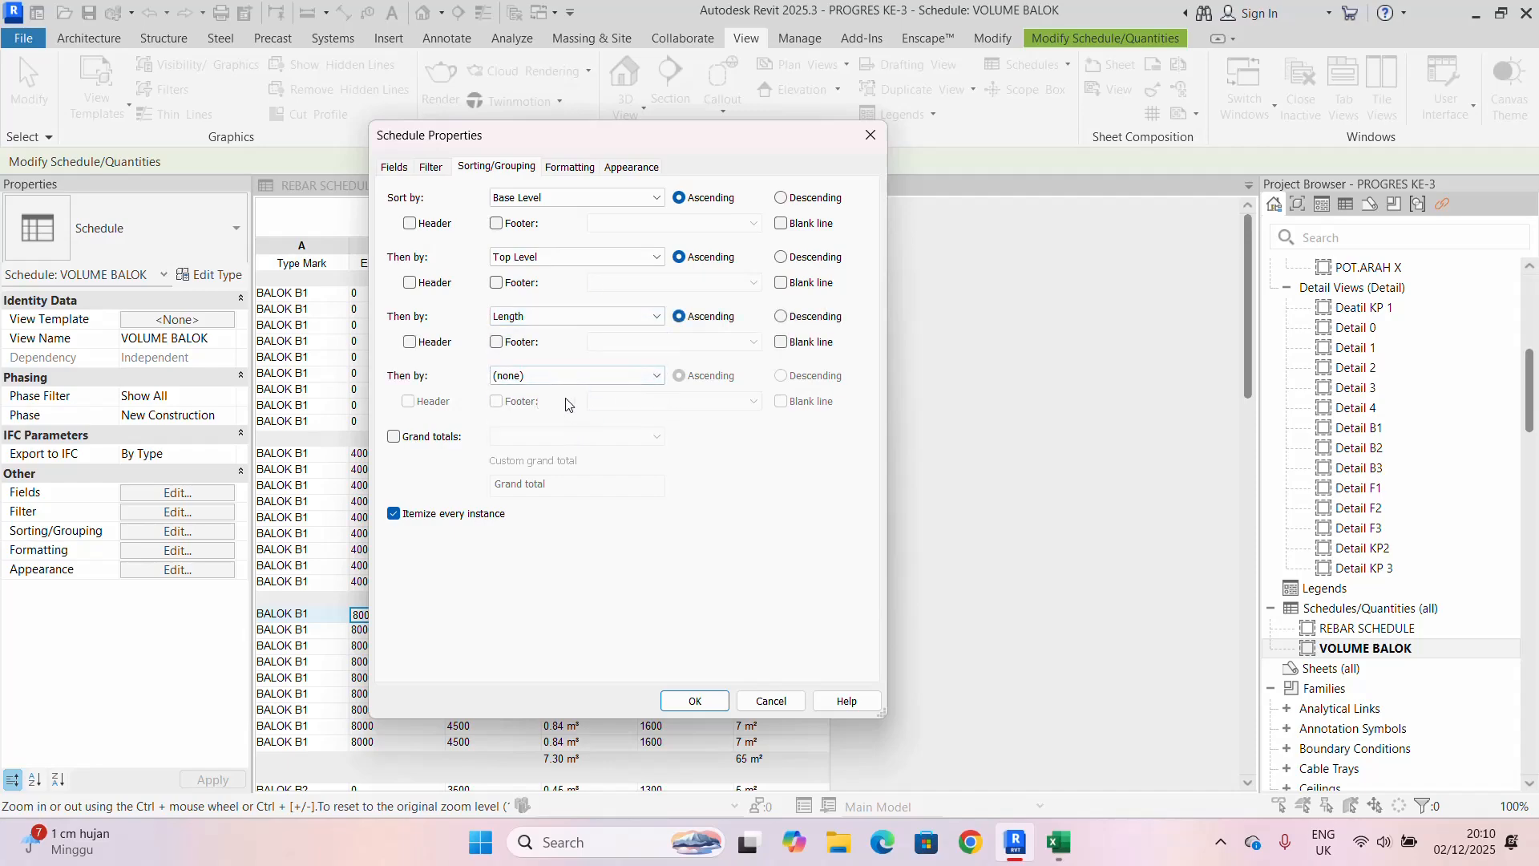
pyautogui.click(520, 377)
pyautogui.click(545, 484)
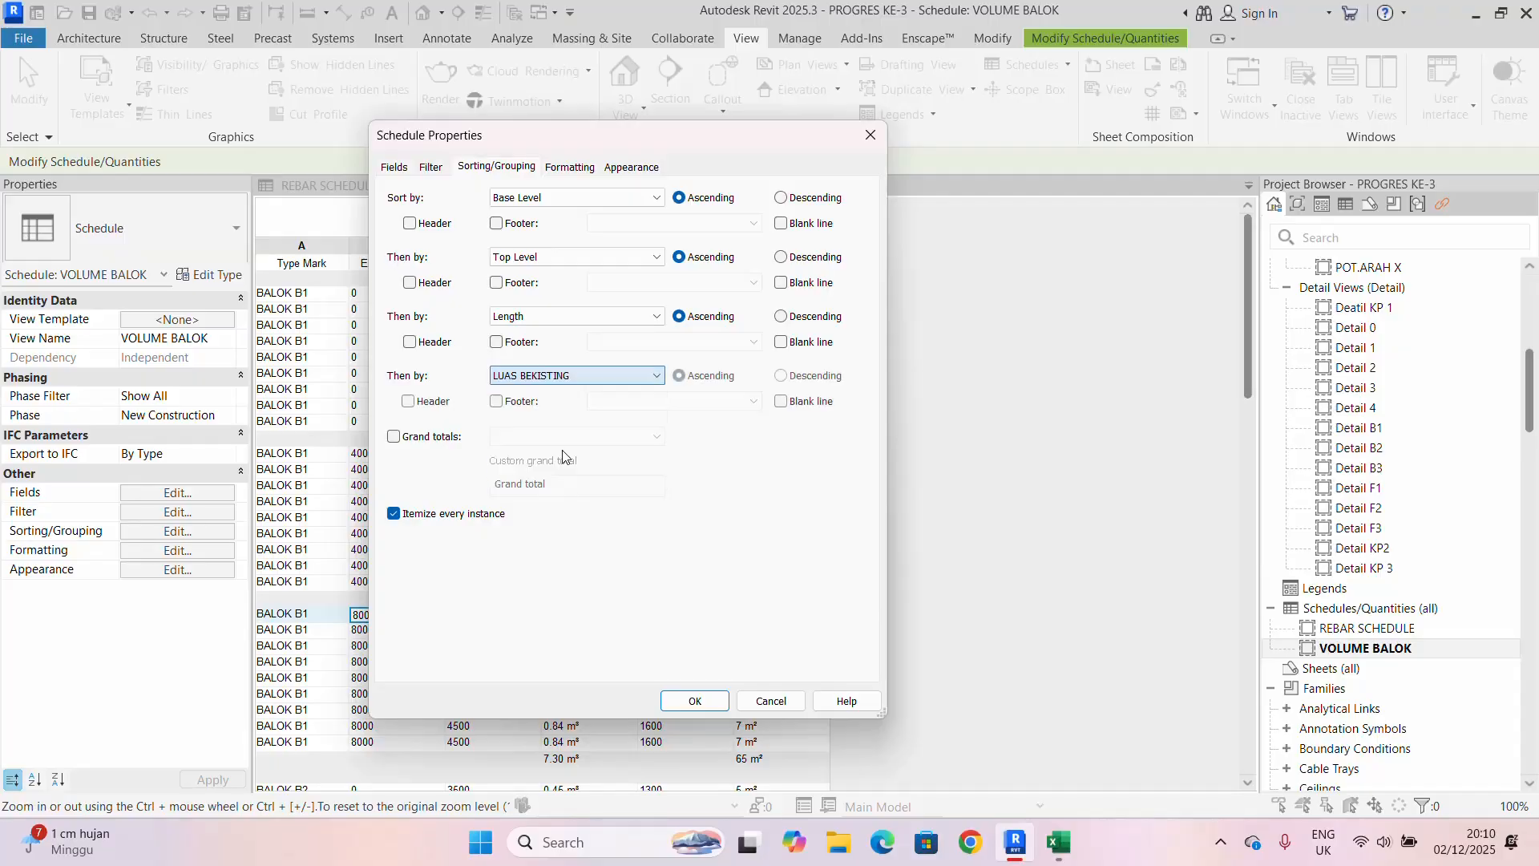
# - Format the Volume and LUAS BEKISTING fields of the column schedule to calculate totals
pyautogui.click(569, 168)
pyautogui.click(461, 295)
pyautogui.click(450, 258)
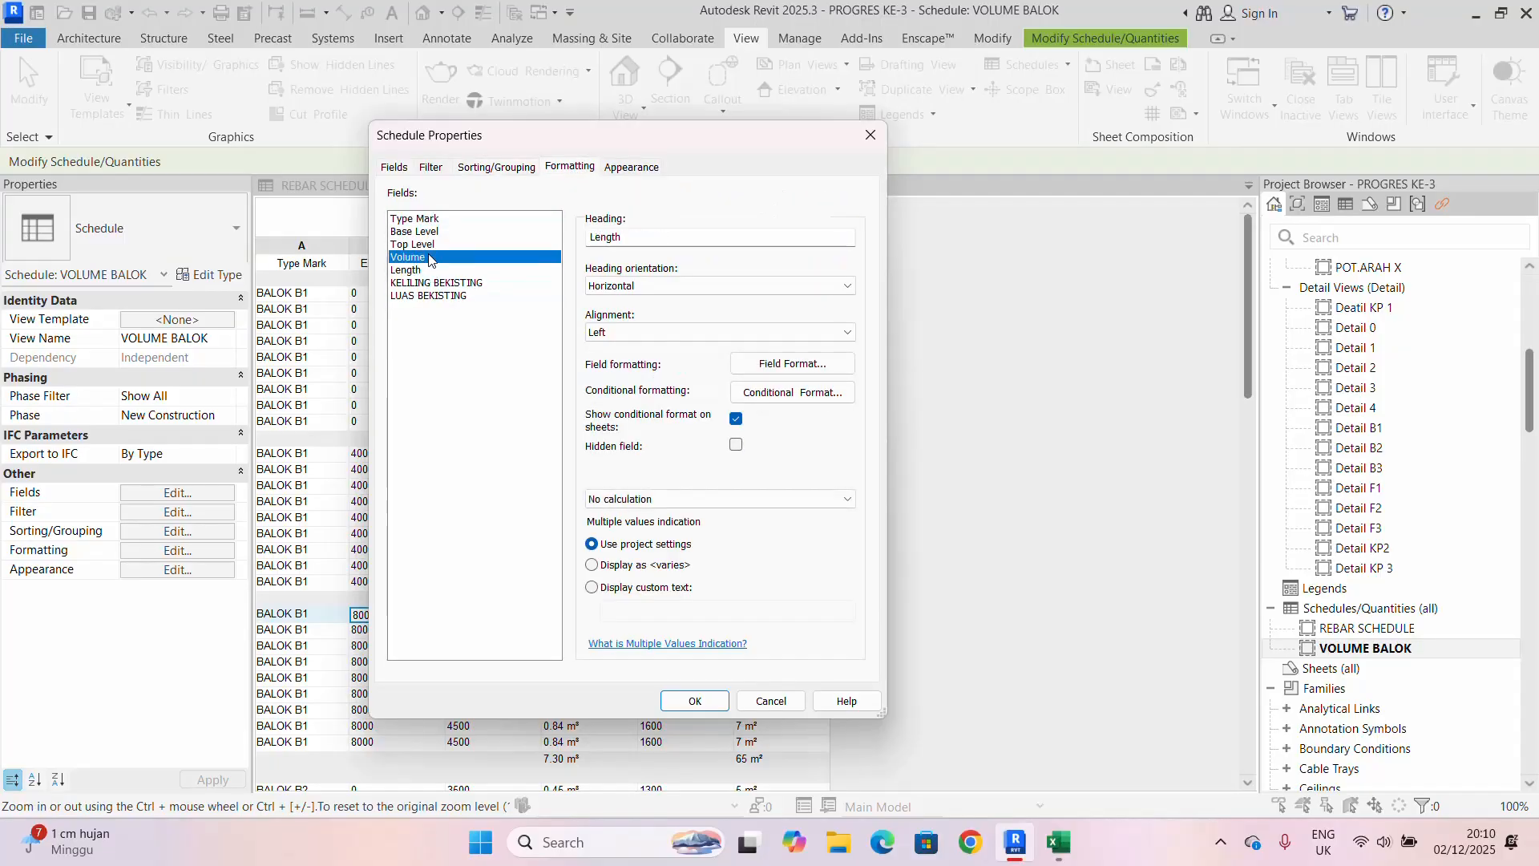
pyautogui.click(699, 499)
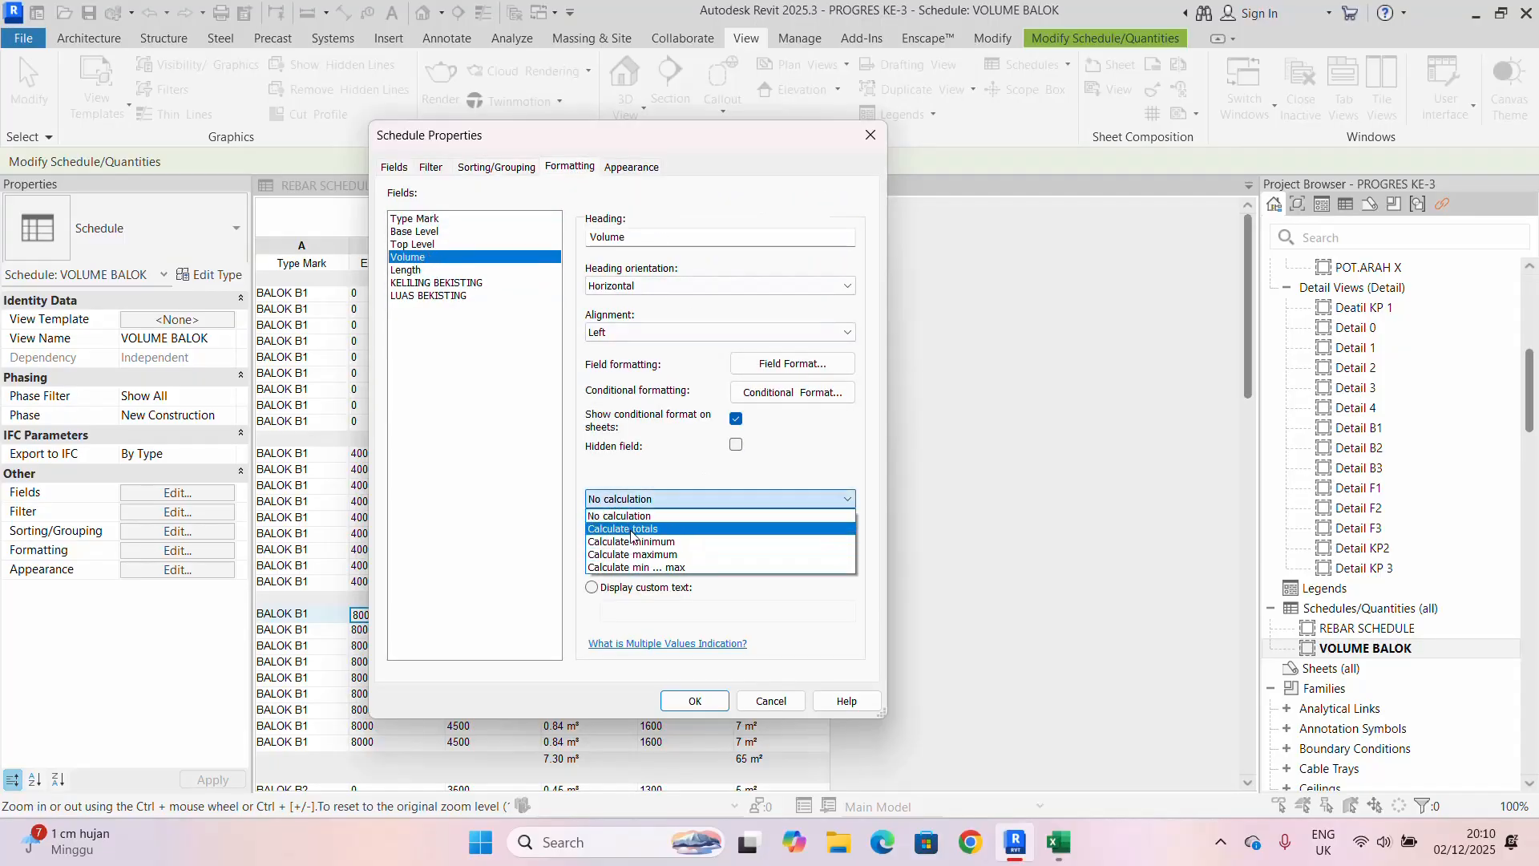
pyautogui.click(631, 529)
pyautogui.click(489, 282)
pyautogui.click(517, 296)
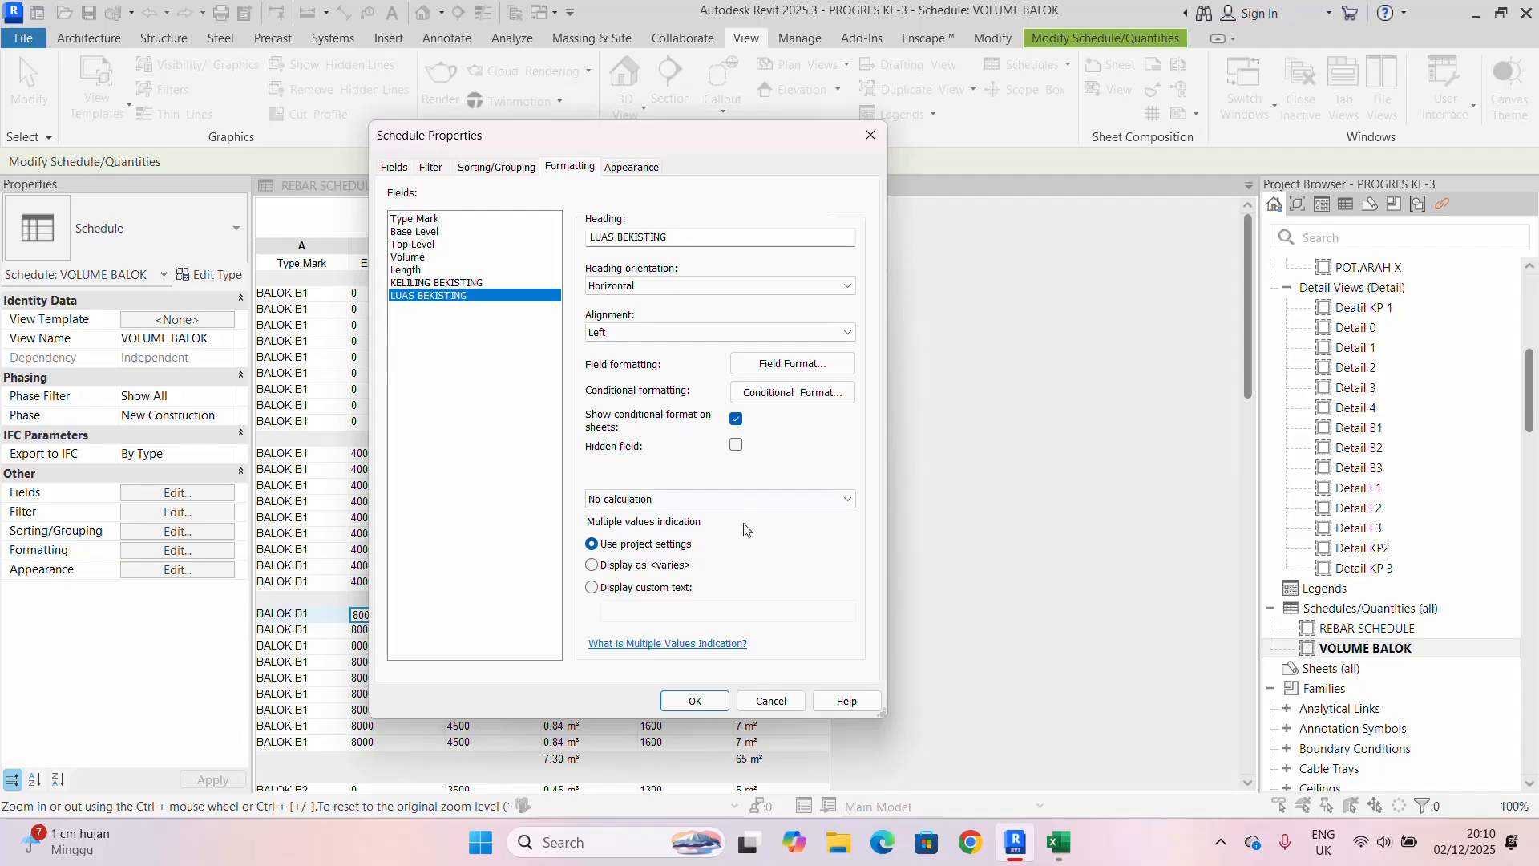
pyautogui.click(721, 498)
pyautogui.click(688, 530)
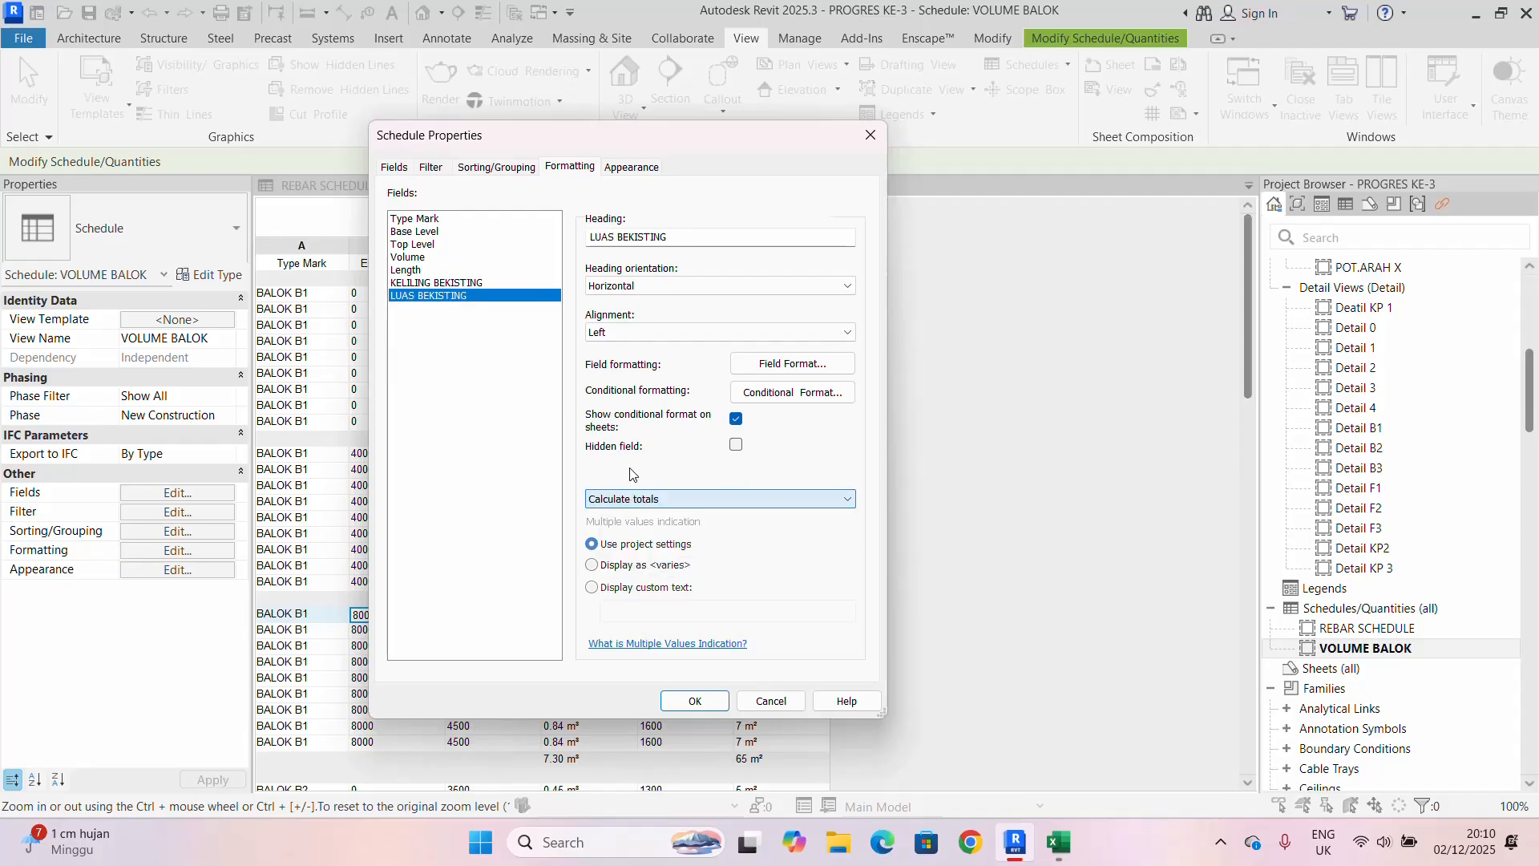
# - Enable a totals-only footer for the LUAS BEKISTING grouping and generate the Structural Column Schedule
pyautogui.click(503, 170)
pyautogui.click(508, 405)
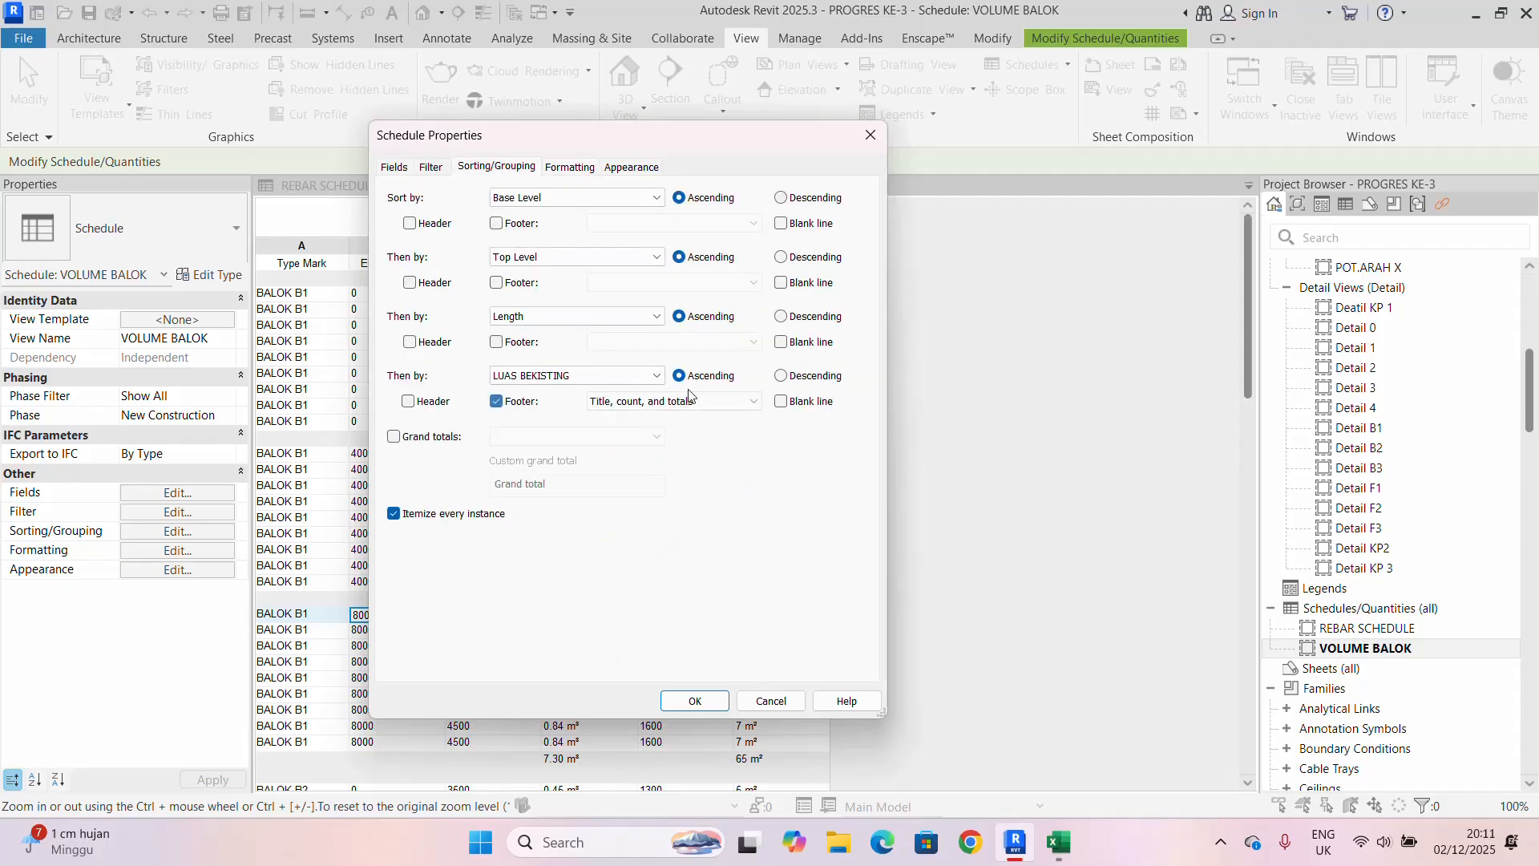
pyautogui.click(672, 401)
pyautogui.click(638, 461)
pyautogui.click(678, 704)
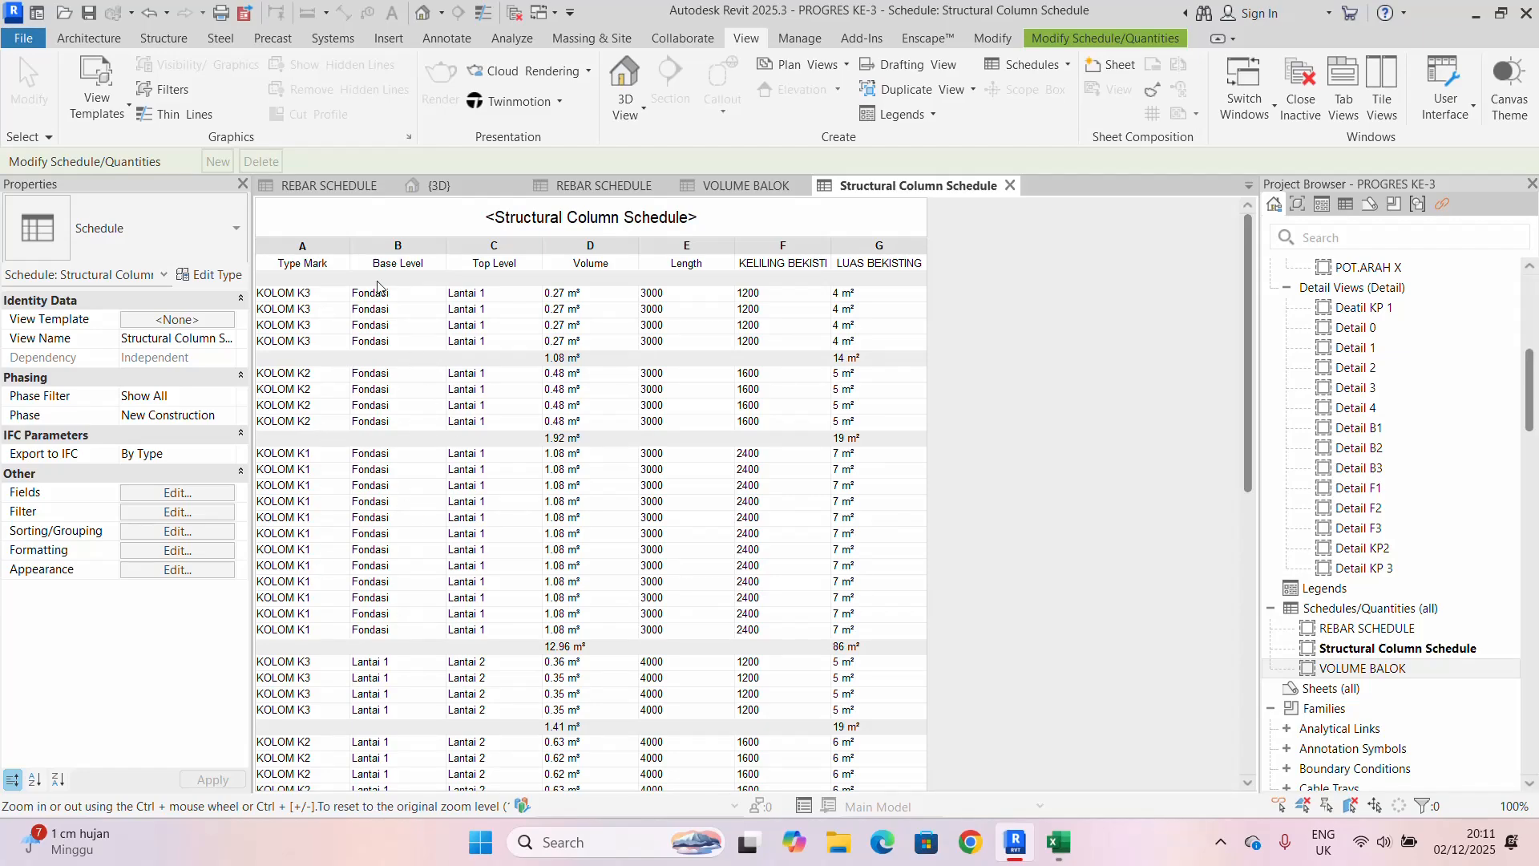
# - Review the column schedule's rows and group totals per level and compare them with the building in the 3D view
pyautogui.scroll(-5, 446, 421)
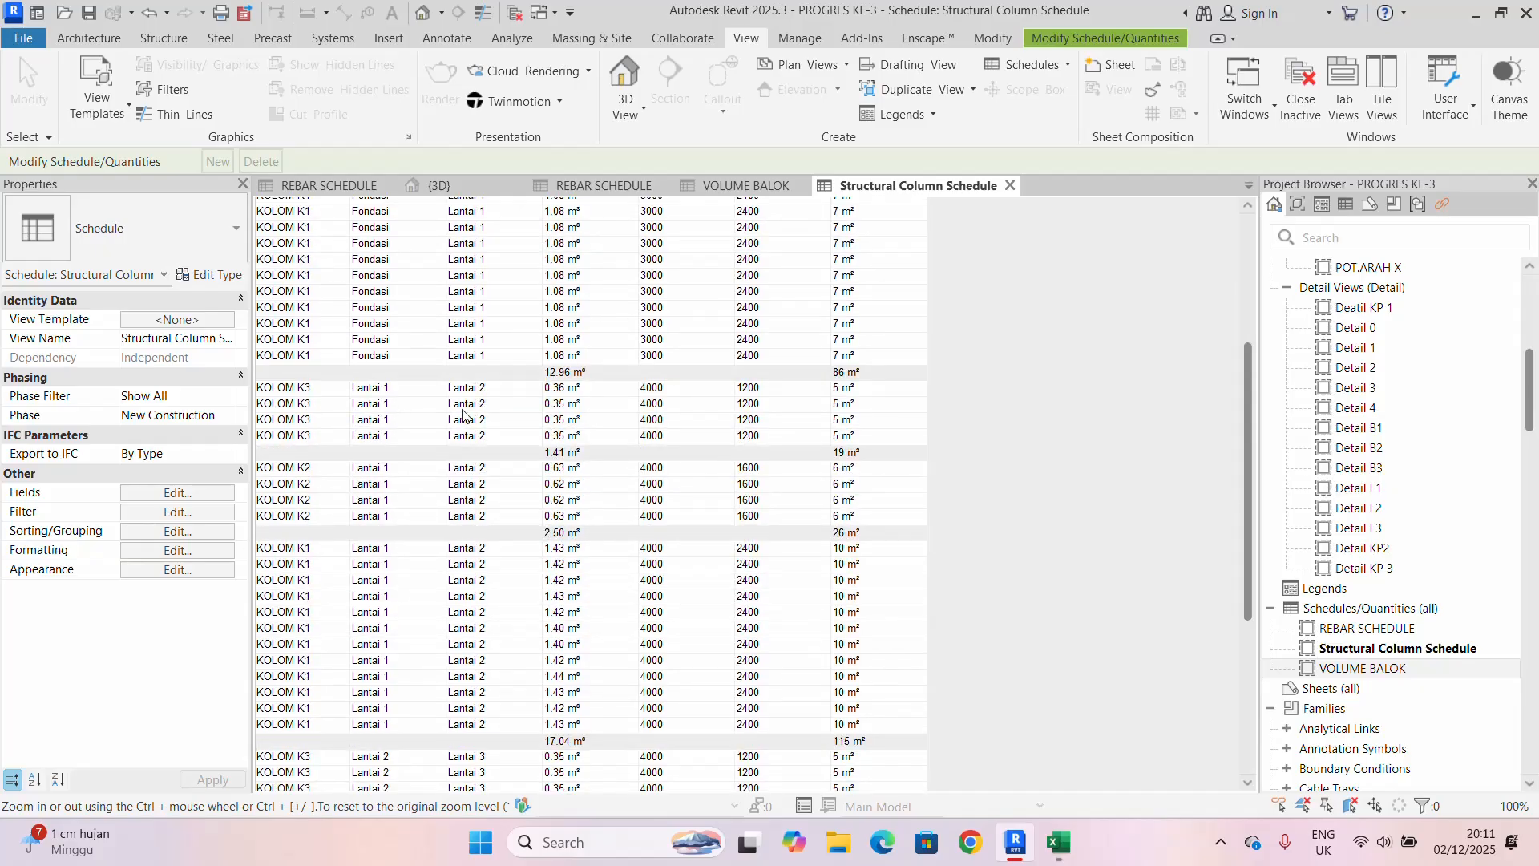
pyautogui.scroll(5, 474, 403)
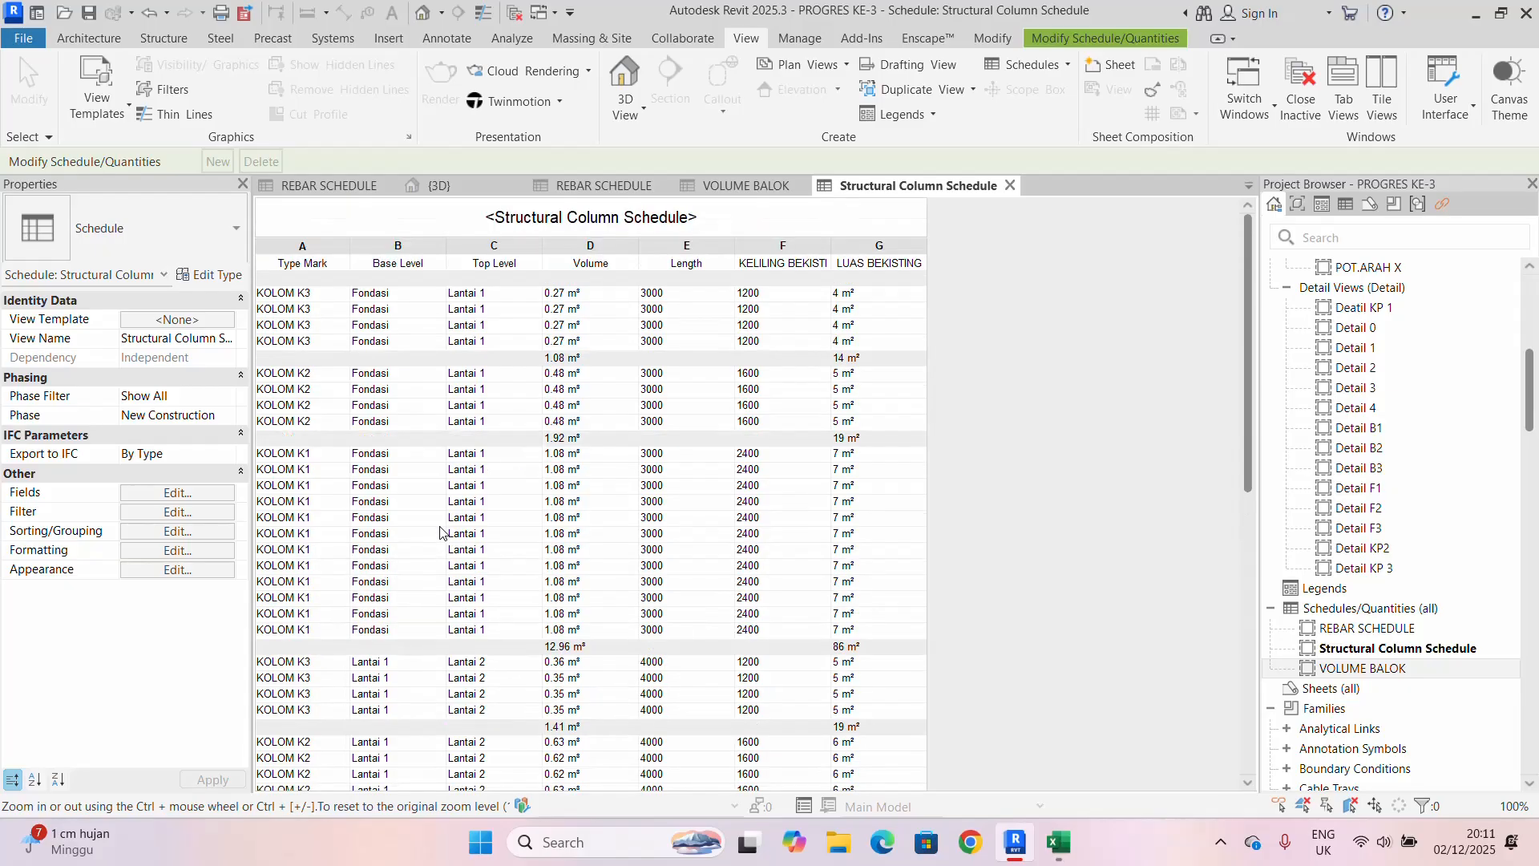
pyautogui.scroll(-7, 497, 577)
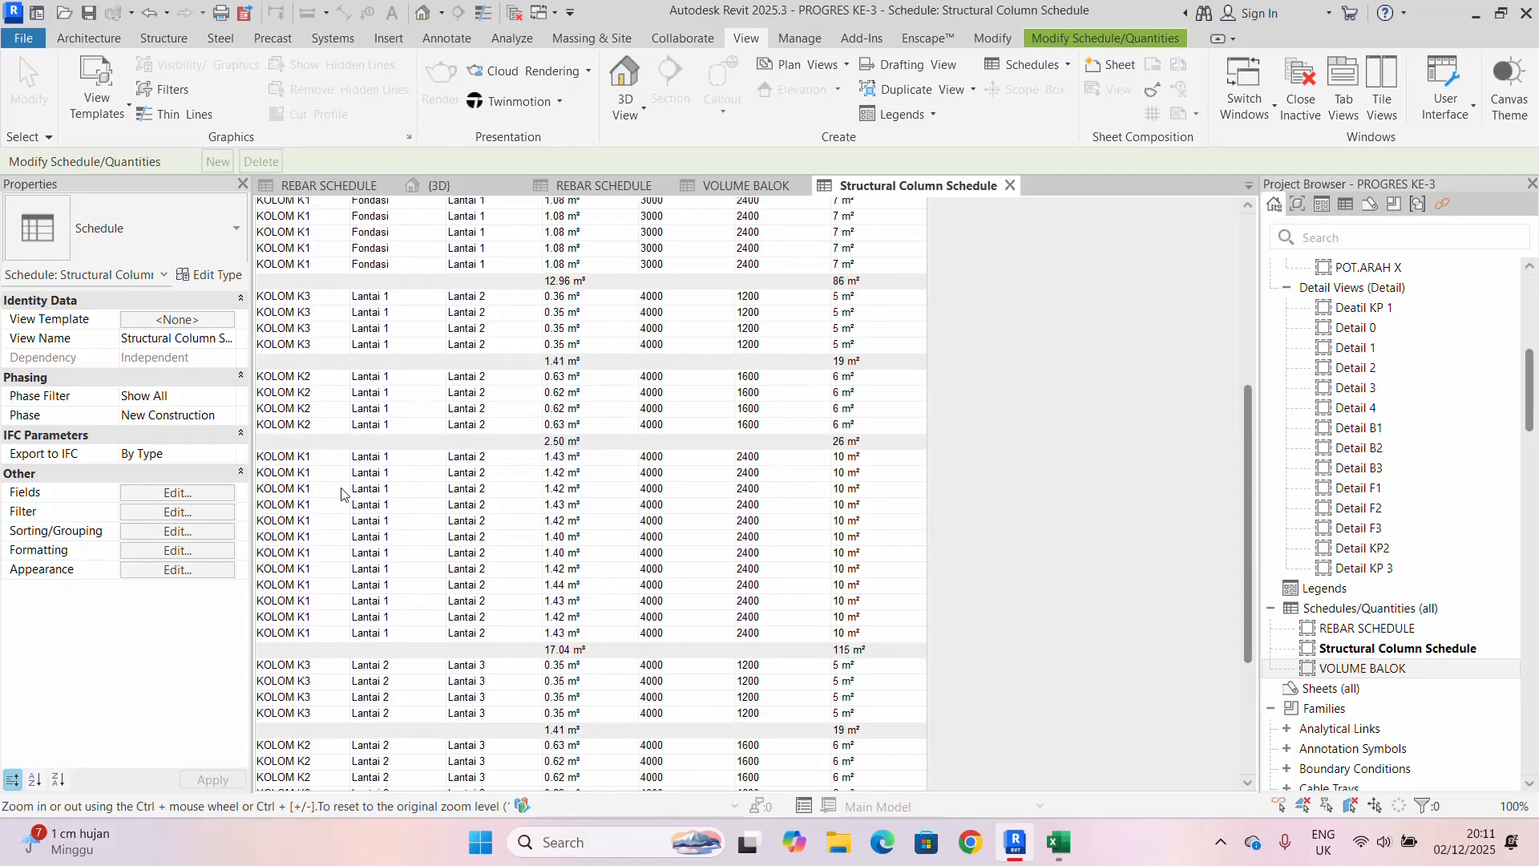
pyautogui.click(462, 182)
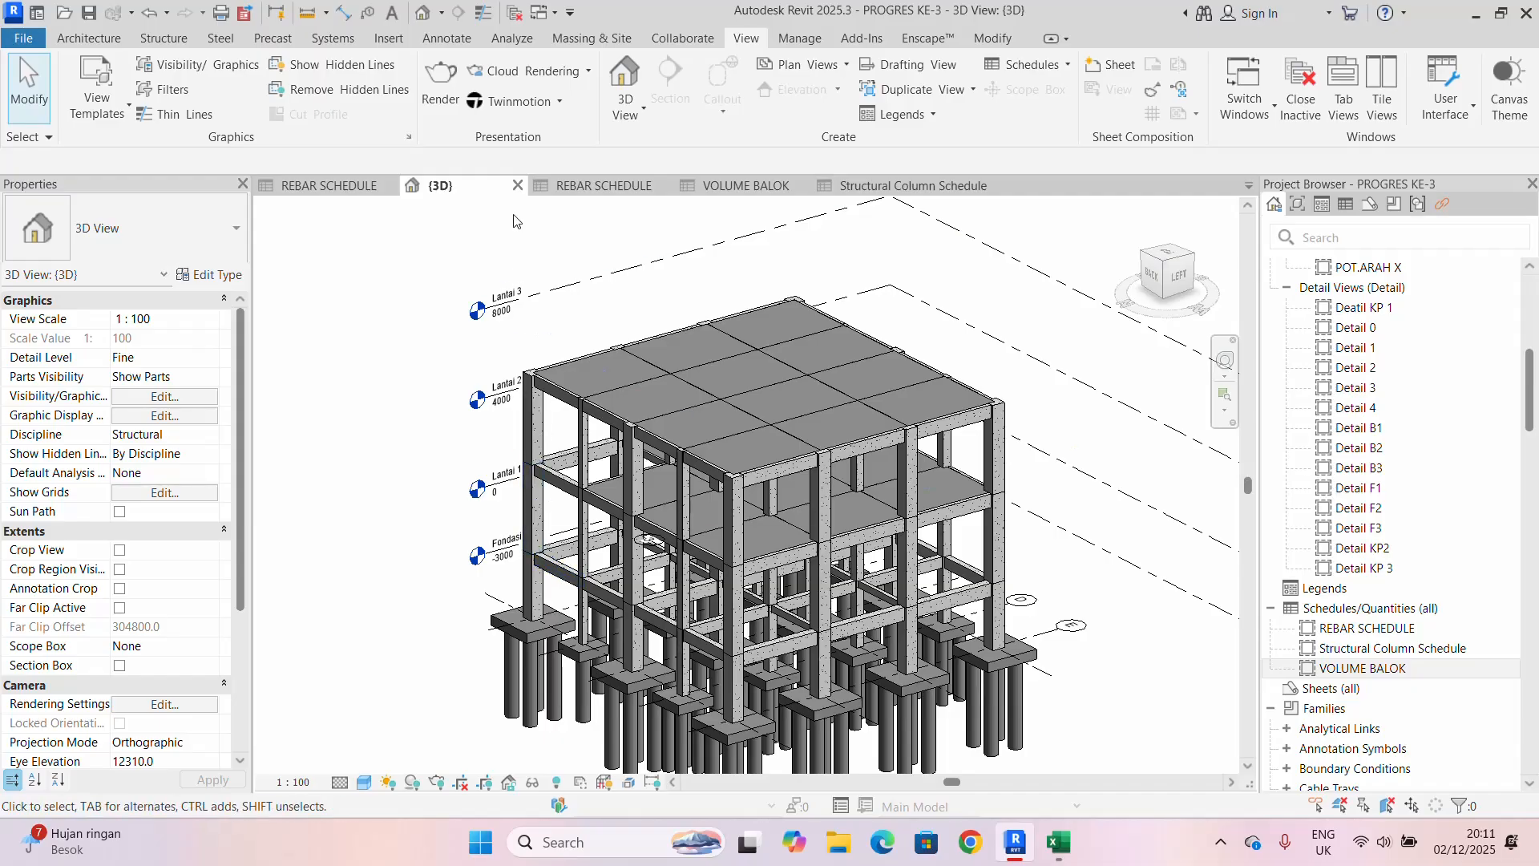
pyautogui.click(910, 185)
pyautogui.scroll(-5, 390, 639)
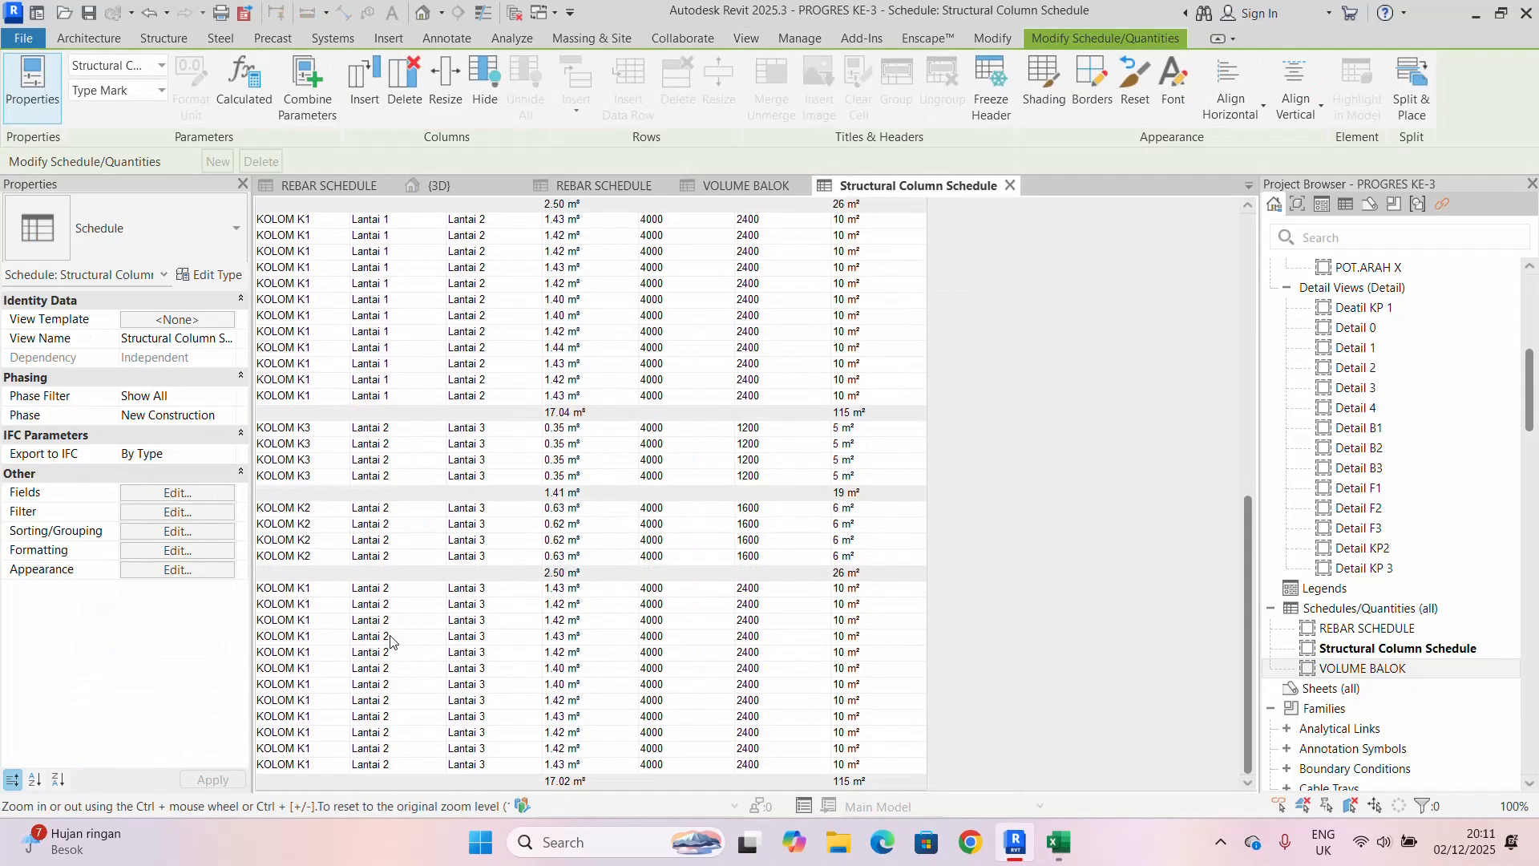
pyautogui.scroll(5, 330, 599)
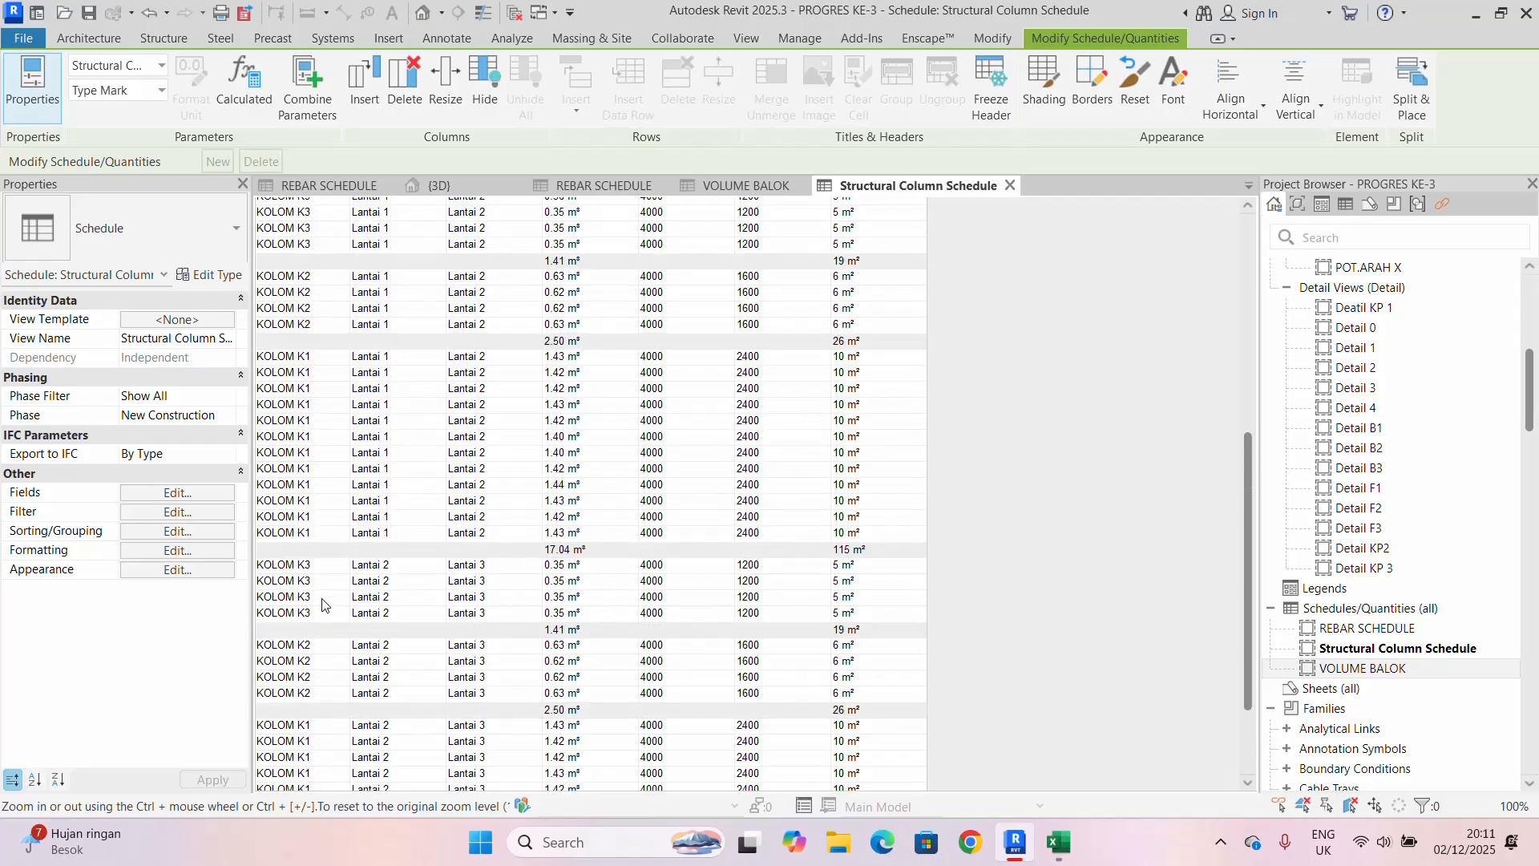
pyautogui.scroll(-5, 325, 525)
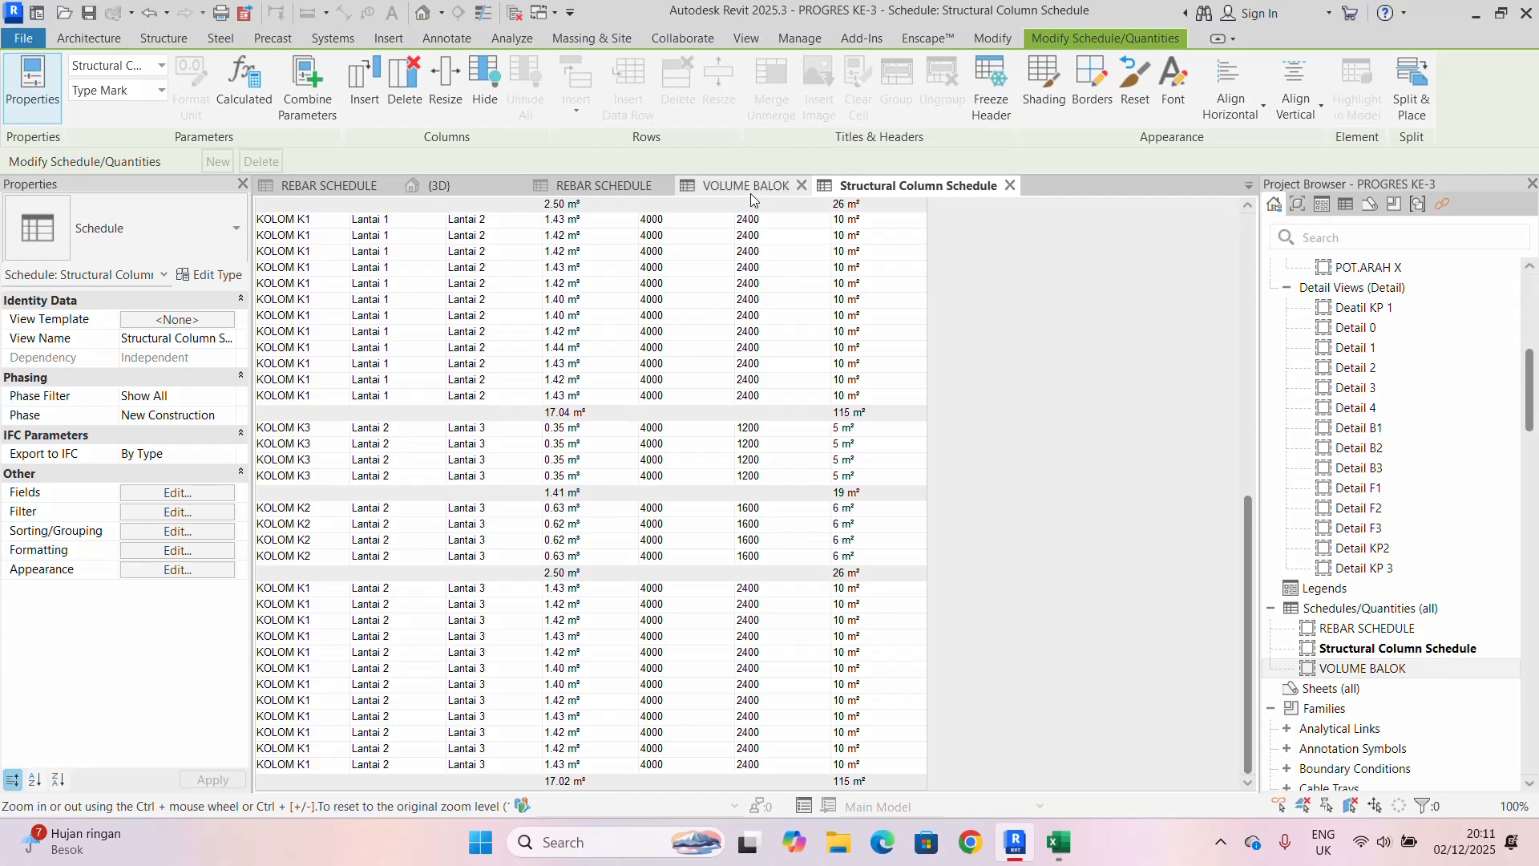
pyautogui.click(413, 189)
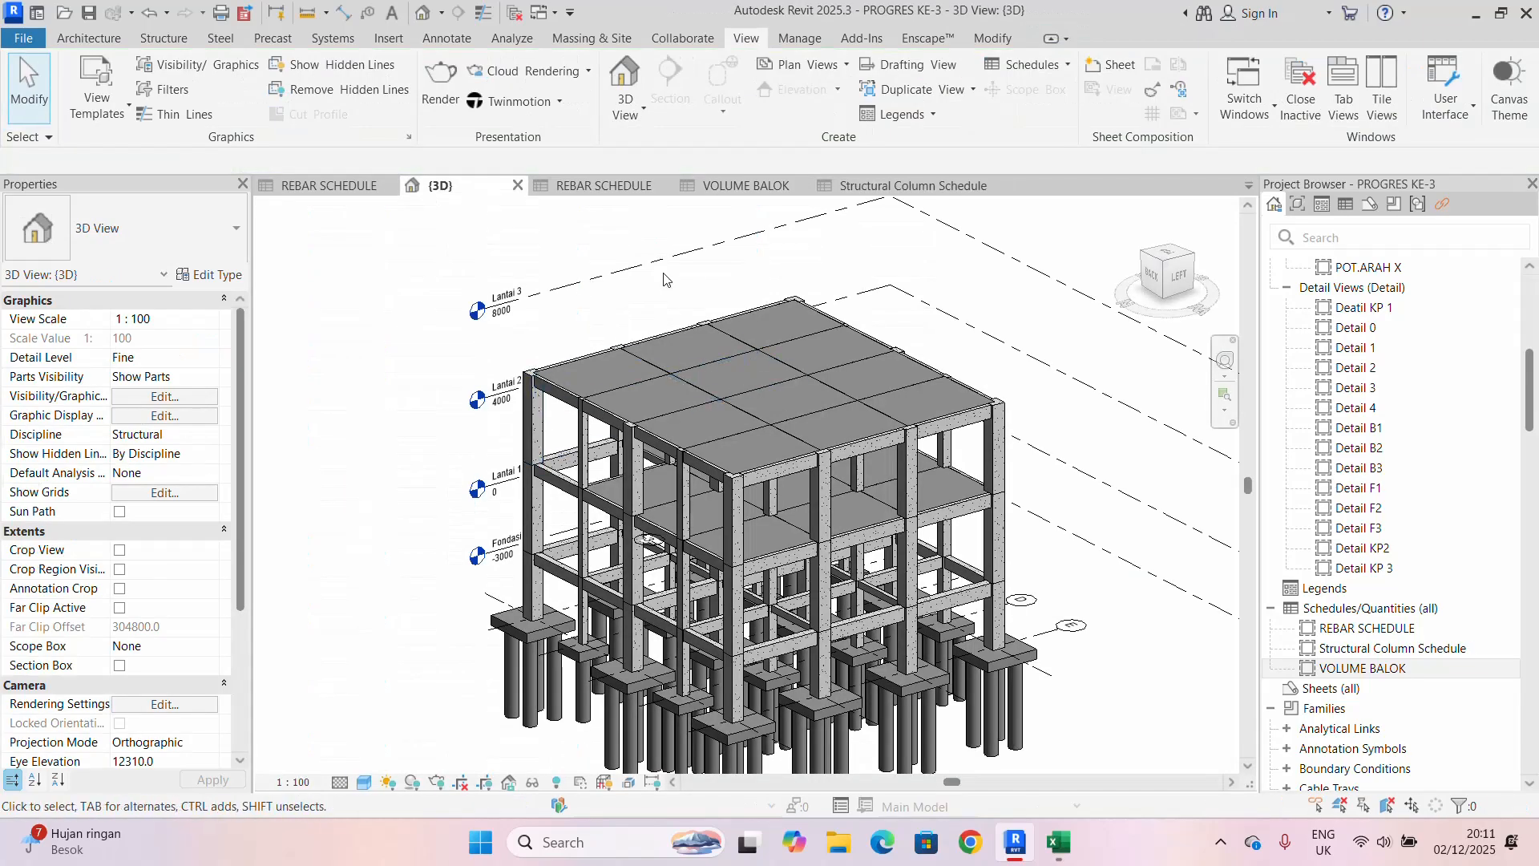
# - Rename the Structural Column Schedule to VOLUME KOLOM
pyautogui.click(876, 191)
pyautogui.scroll(-2, 1363, 577)
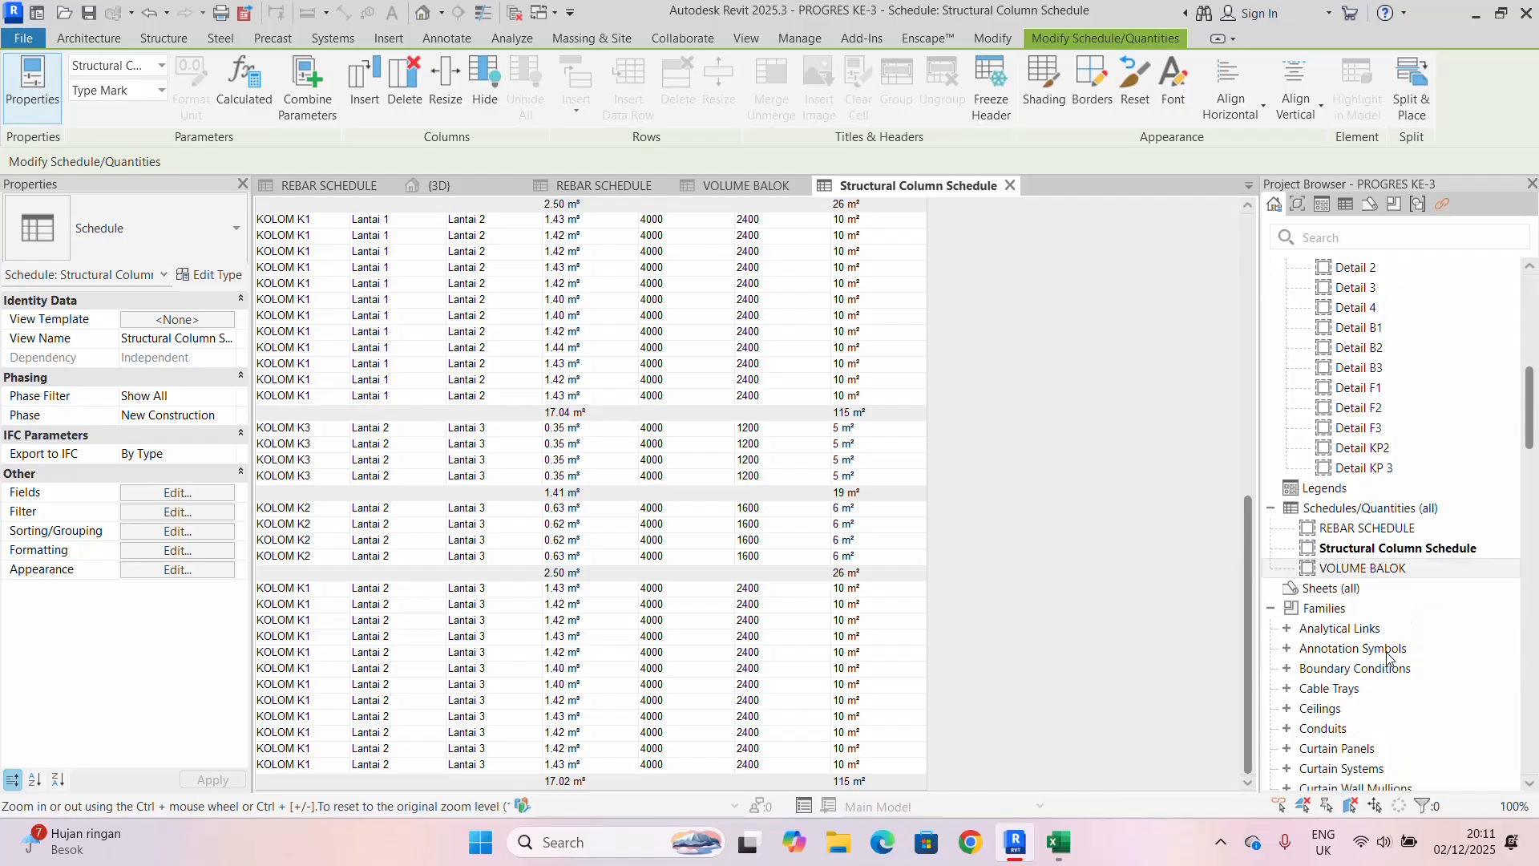
pyautogui.click(1391, 548)
pyautogui.rightClick(1391, 551)
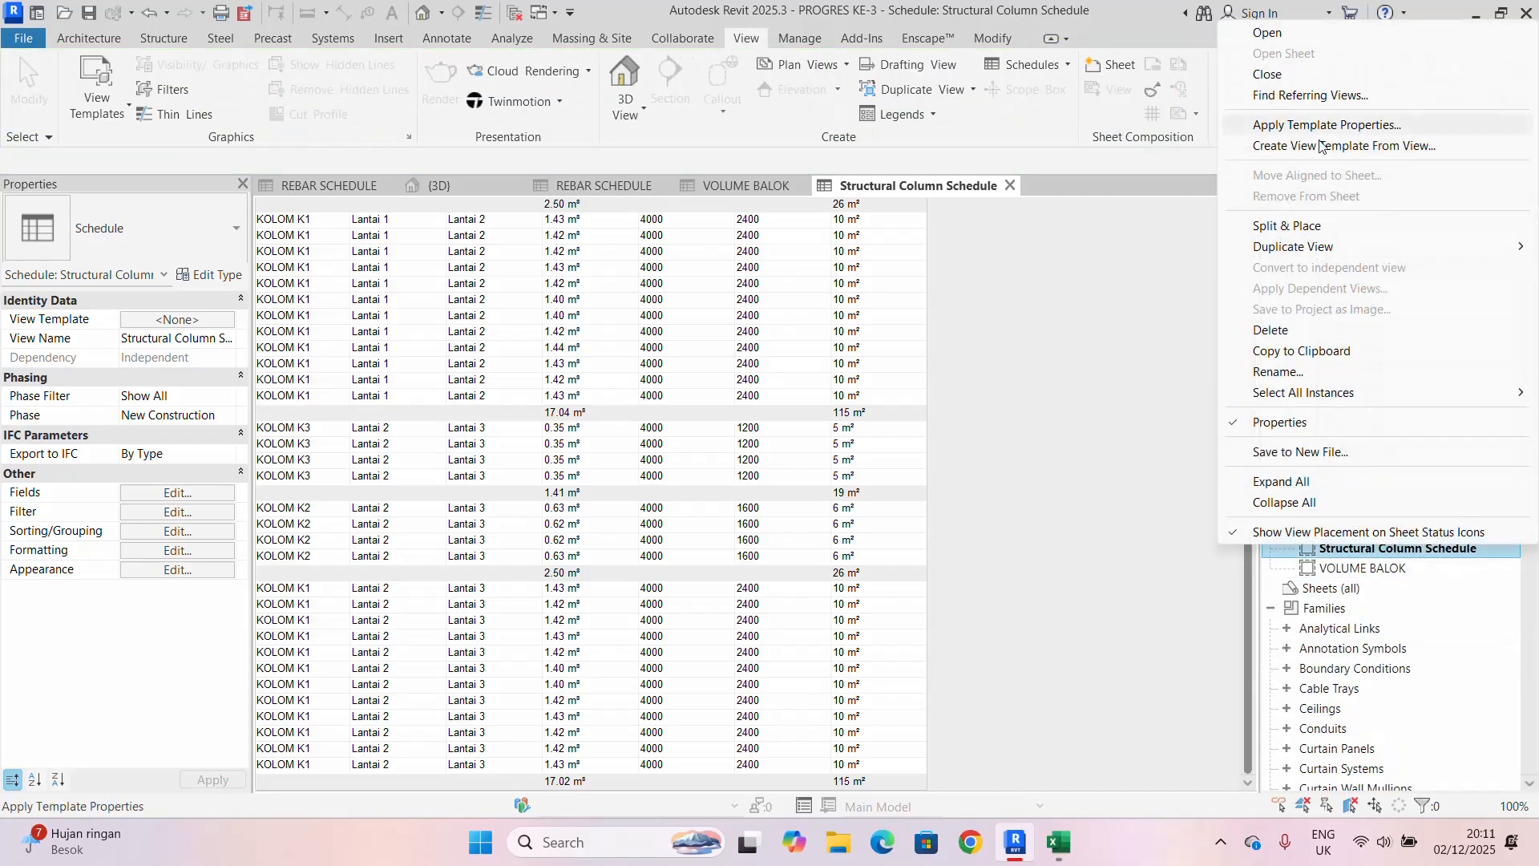
pyautogui.click(1341, 371)
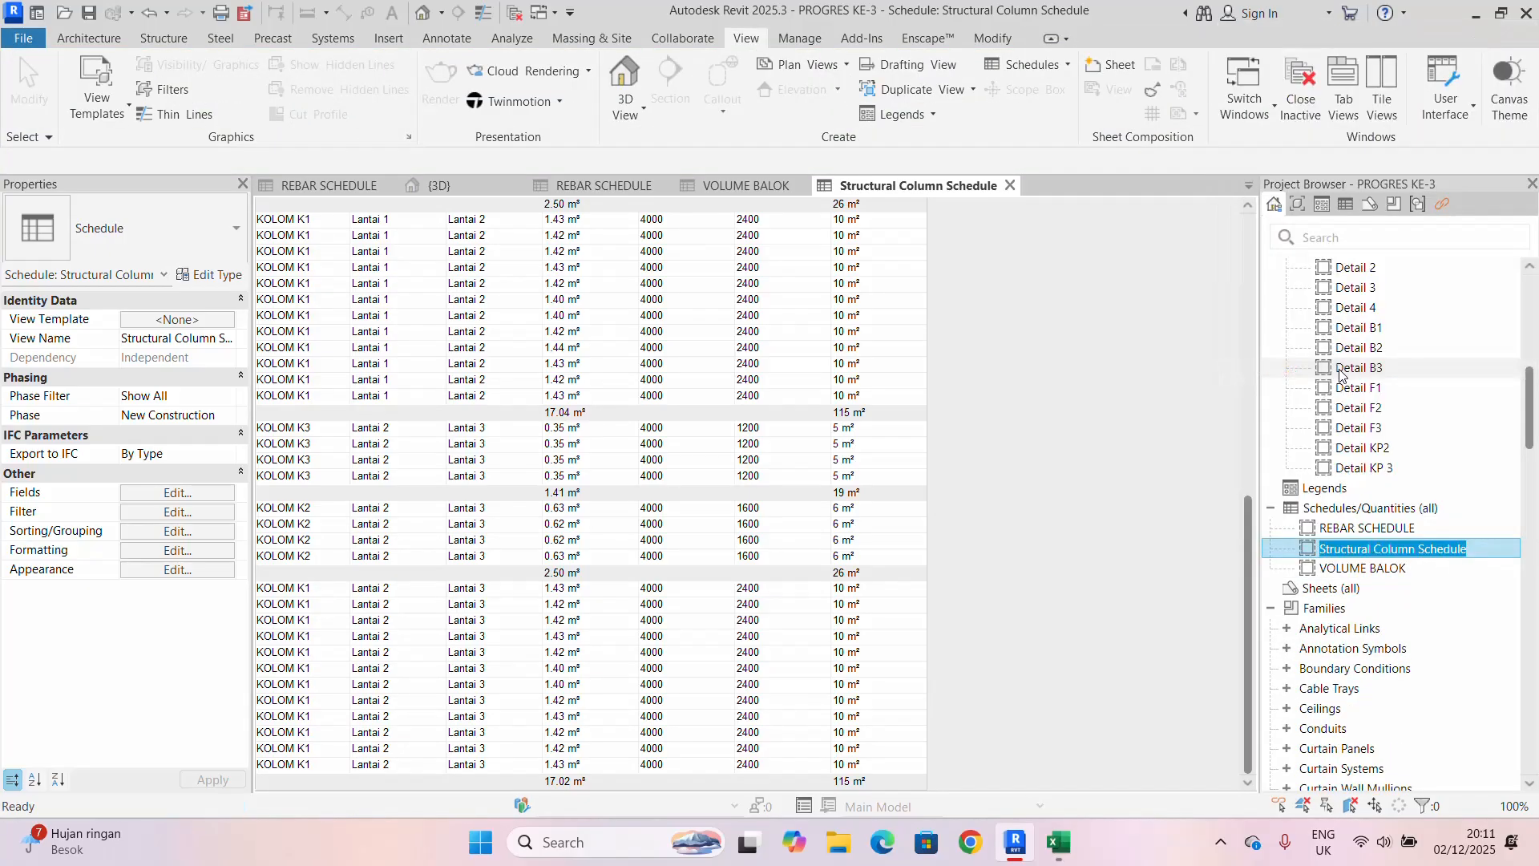
pyautogui.write('V')
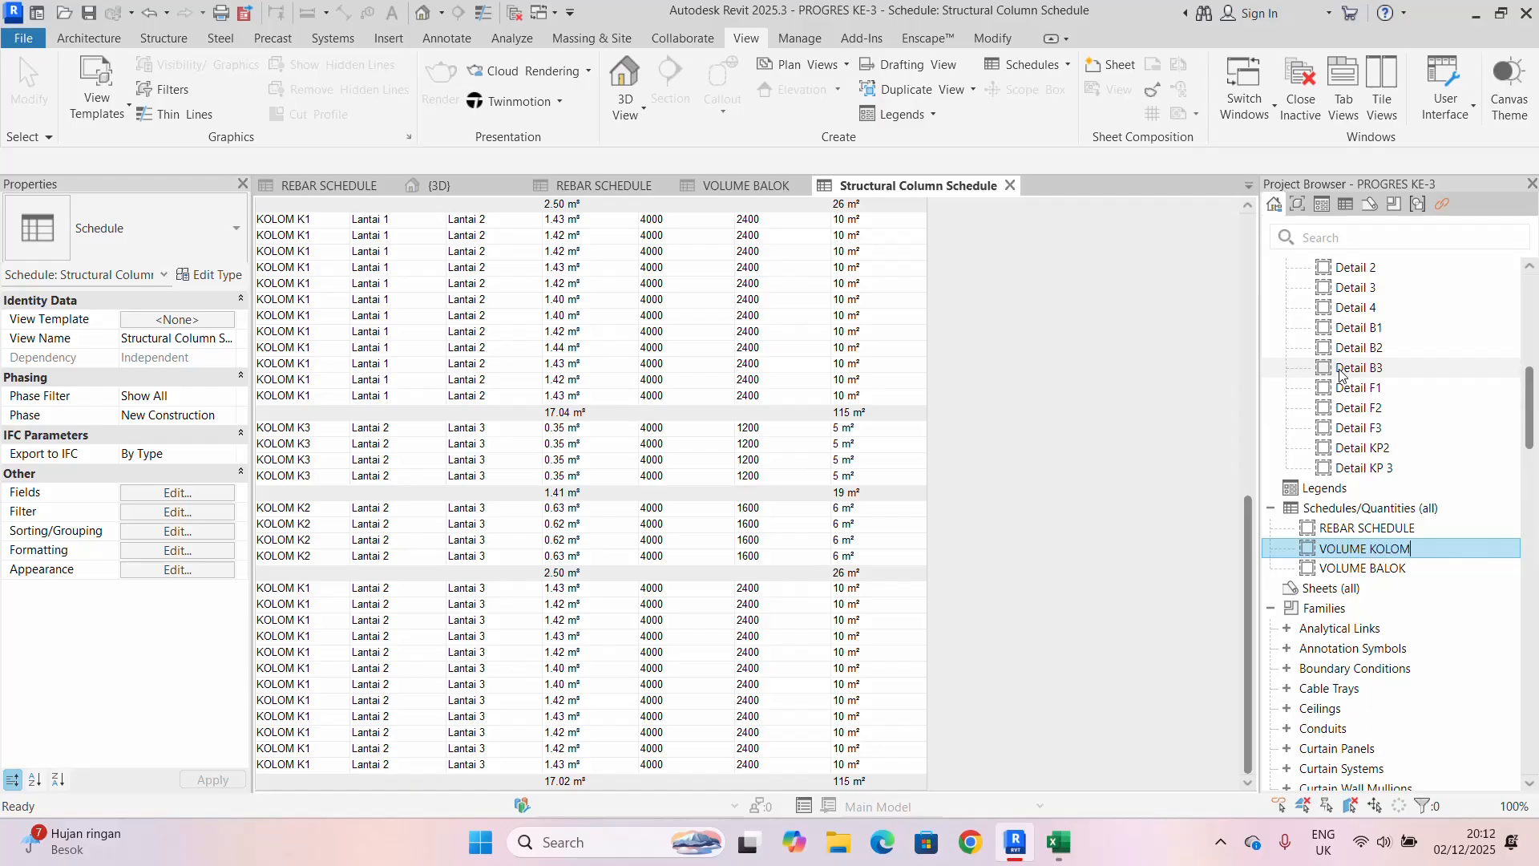
pyautogui.write('OLUME KOLOM')
pyautogui.click(1140, 499)
pyautogui.scroll(5, 894, 442)
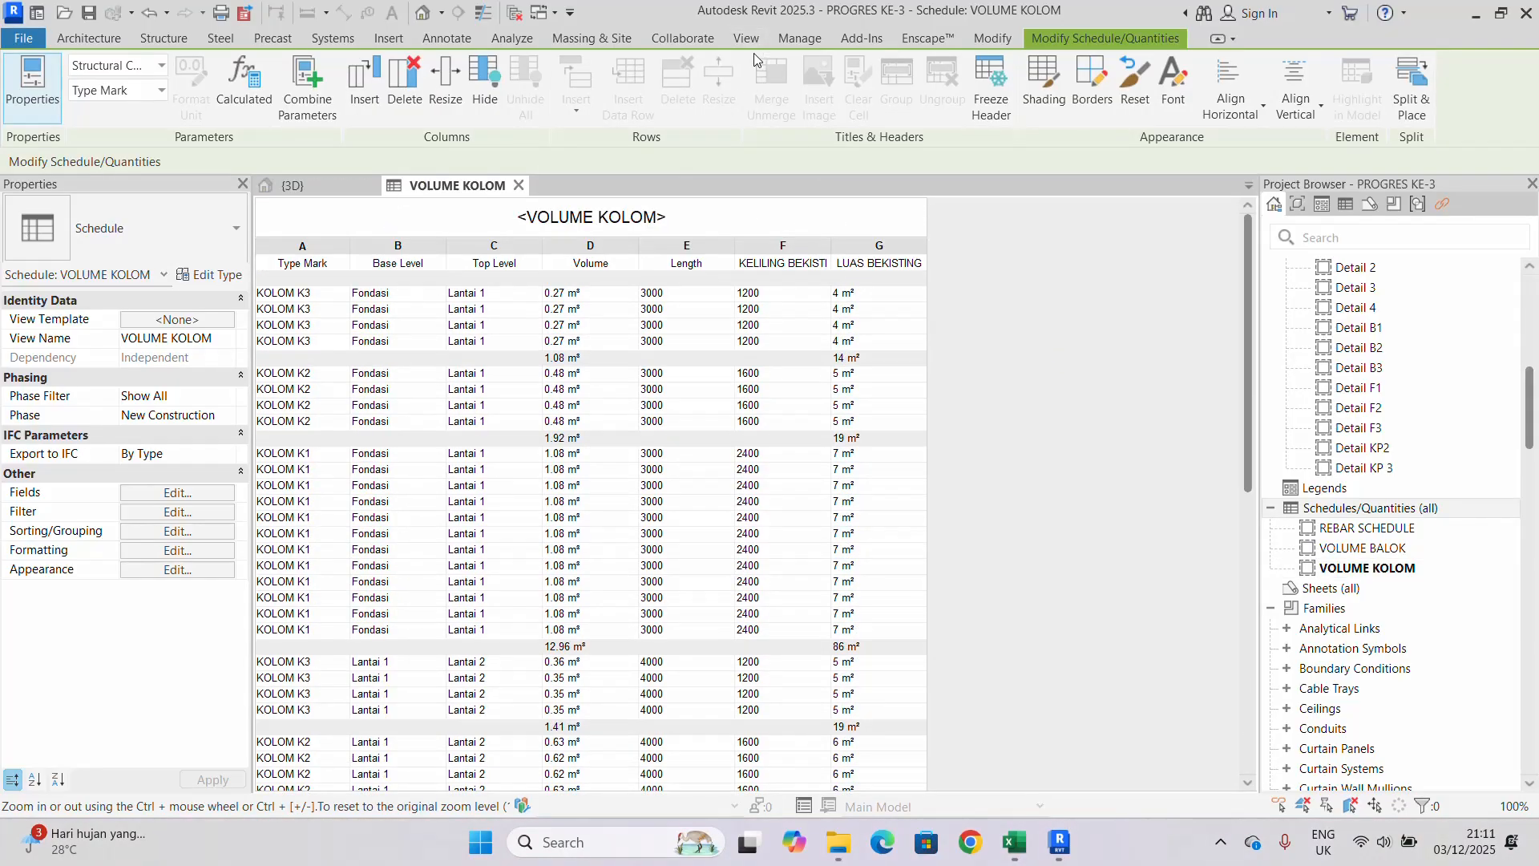
# - Create a new material takeoff for the Floors category
pyautogui.click(746, 40)
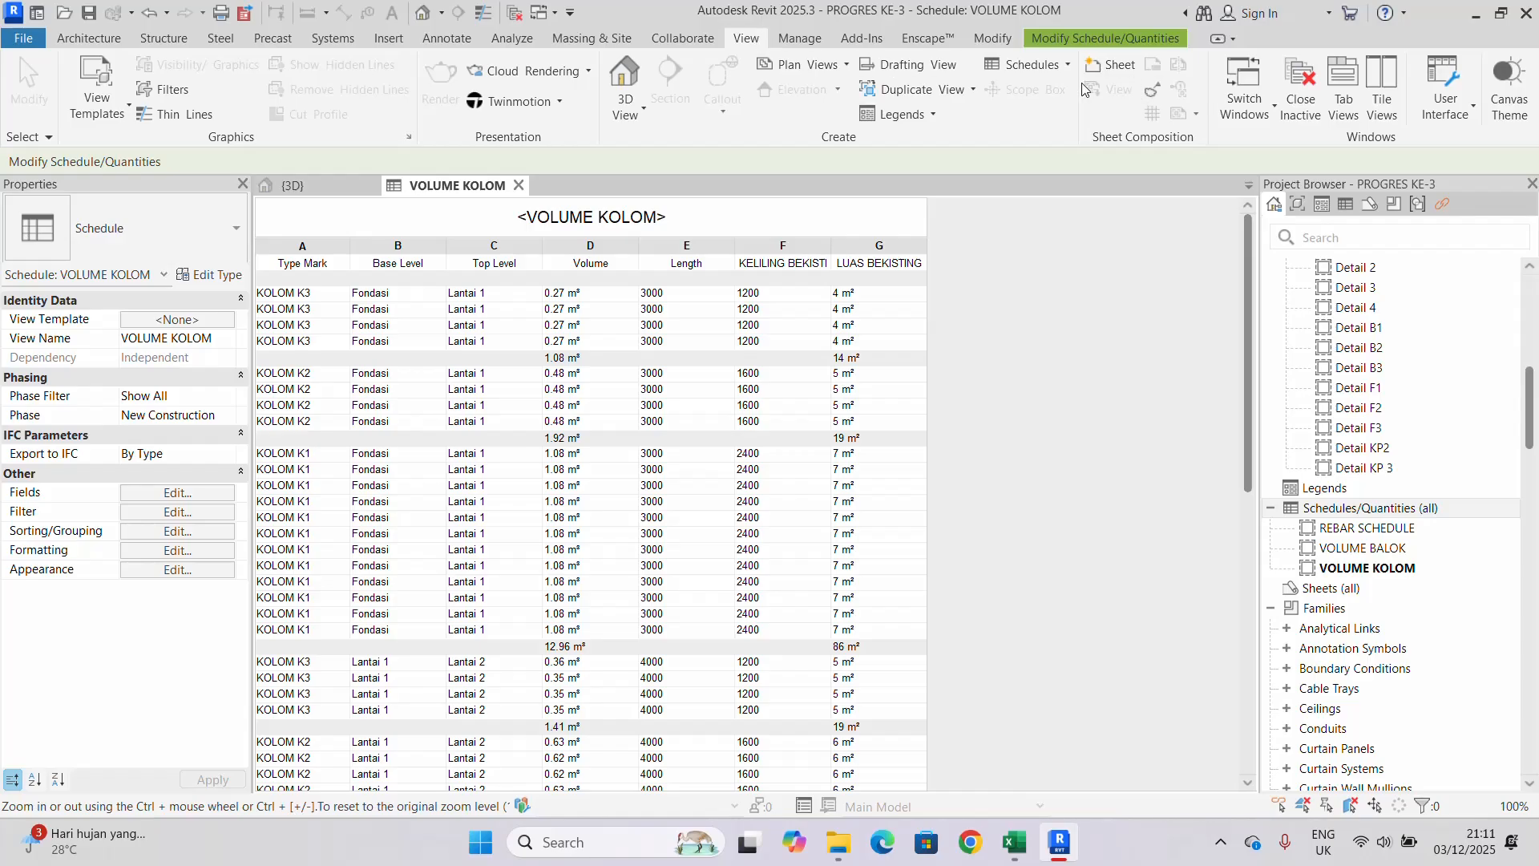
pyautogui.click(1060, 72)
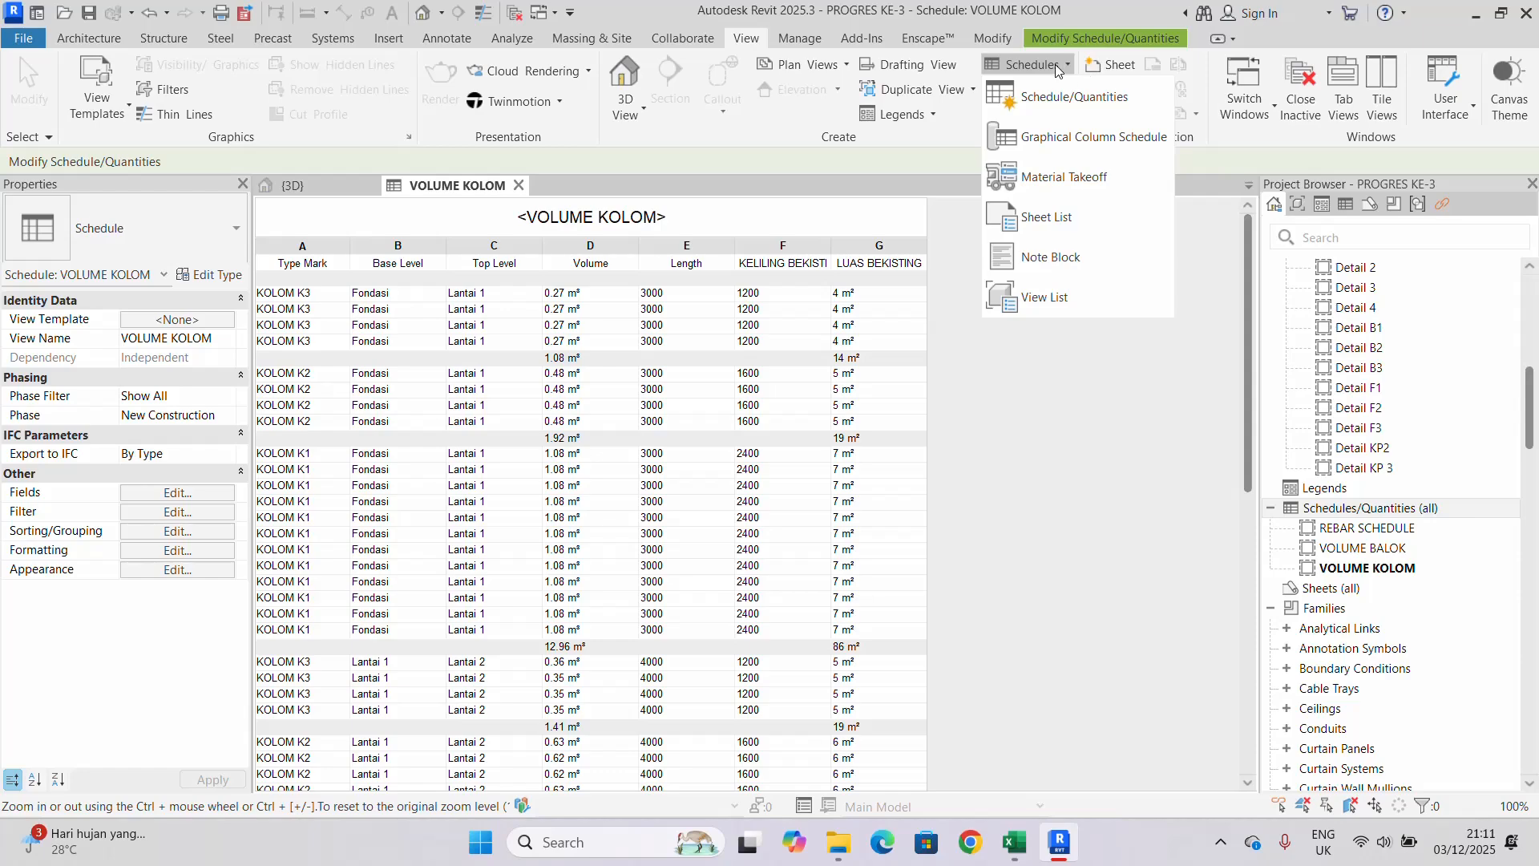
pyautogui.click(1068, 178)
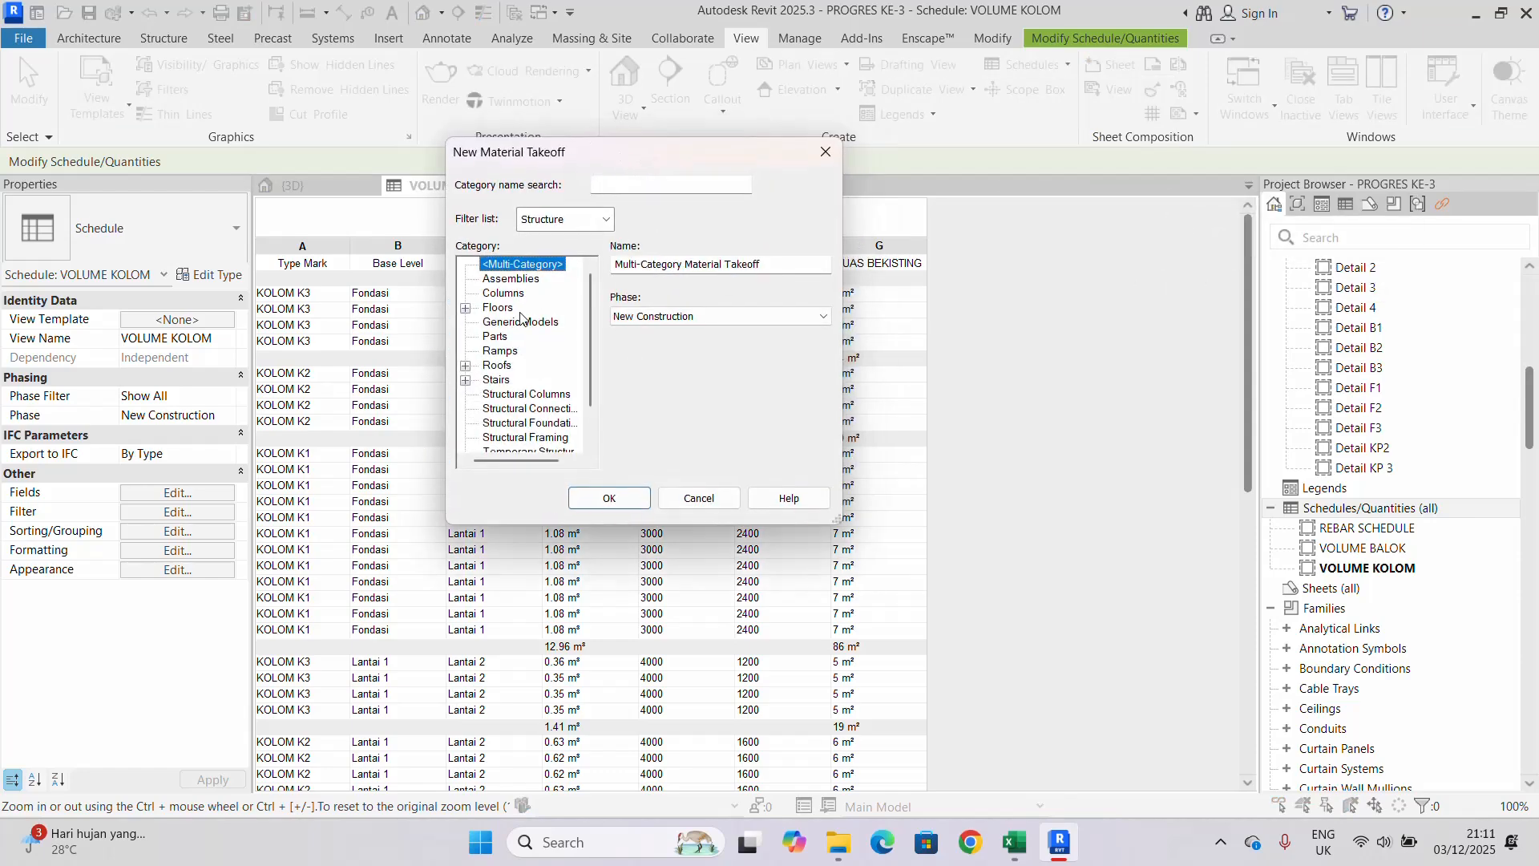
pyautogui.click(498, 308)
pyautogui.click(609, 498)
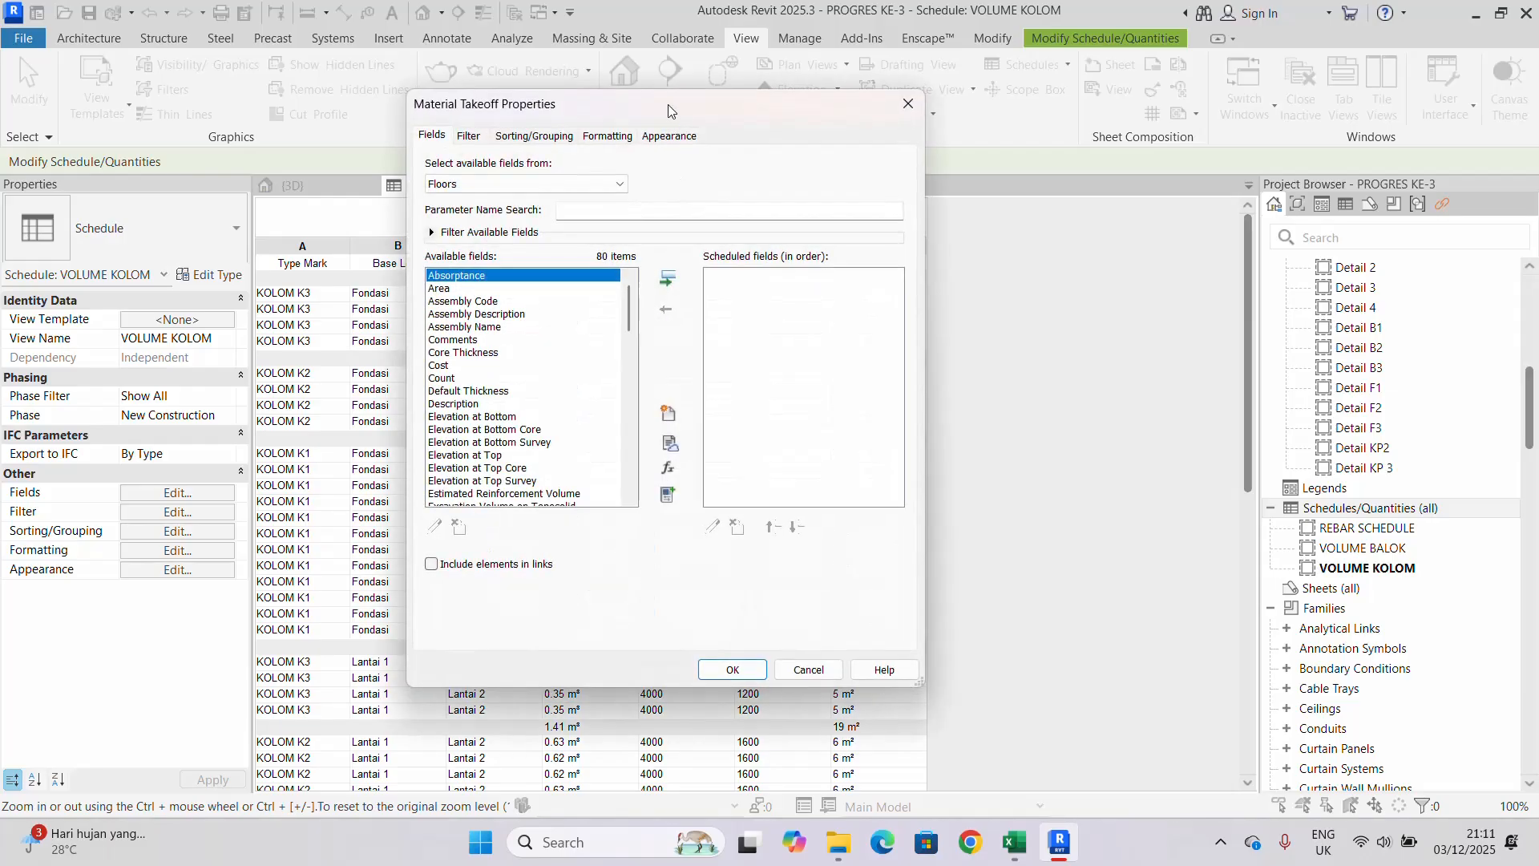
# - Add the Family, Family and Type, Level, Material: Area and Material: Volume fields to the floor takeoff
pyautogui.moveTo(667, 104); pyautogui.dragTo(631, 55)
pyautogui.scroll(-8, 525, 405)
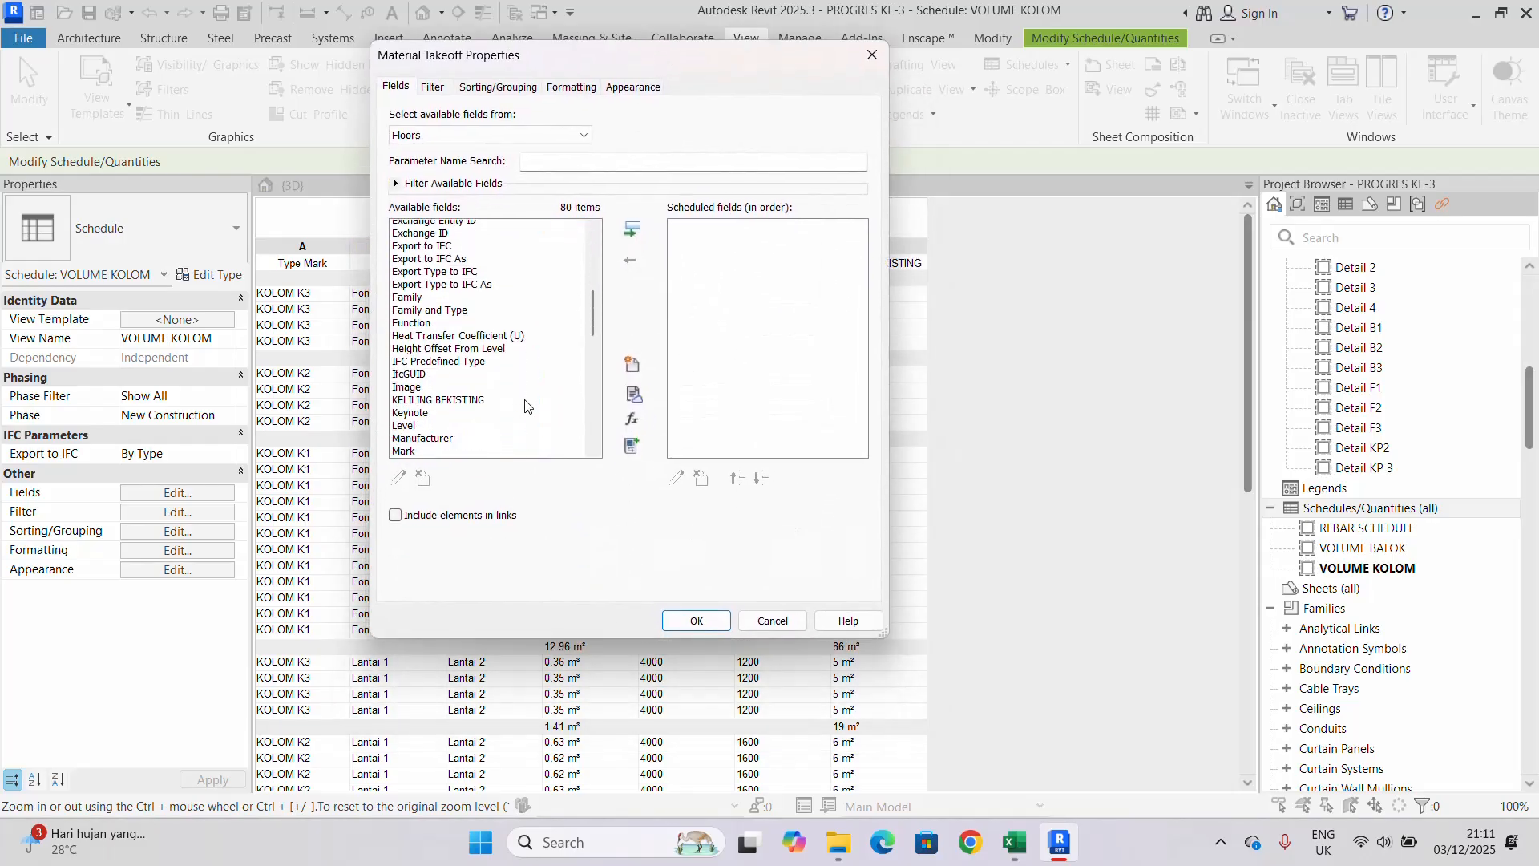
pyautogui.scroll(-4, 526, 405)
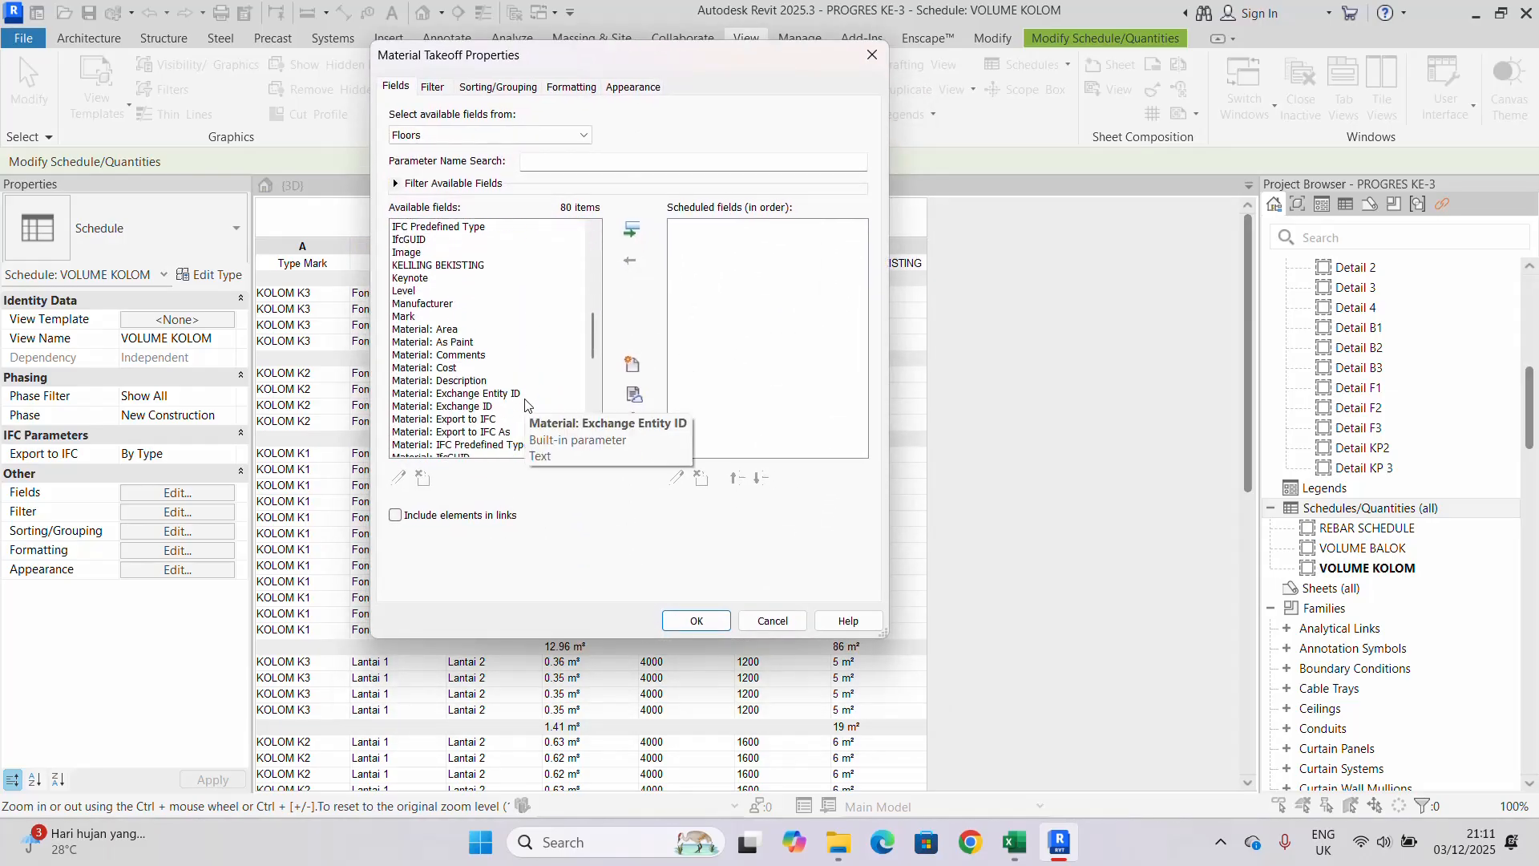
pyautogui.scroll(4, 525, 405)
pyautogui.scroll(-4, 525, 393)
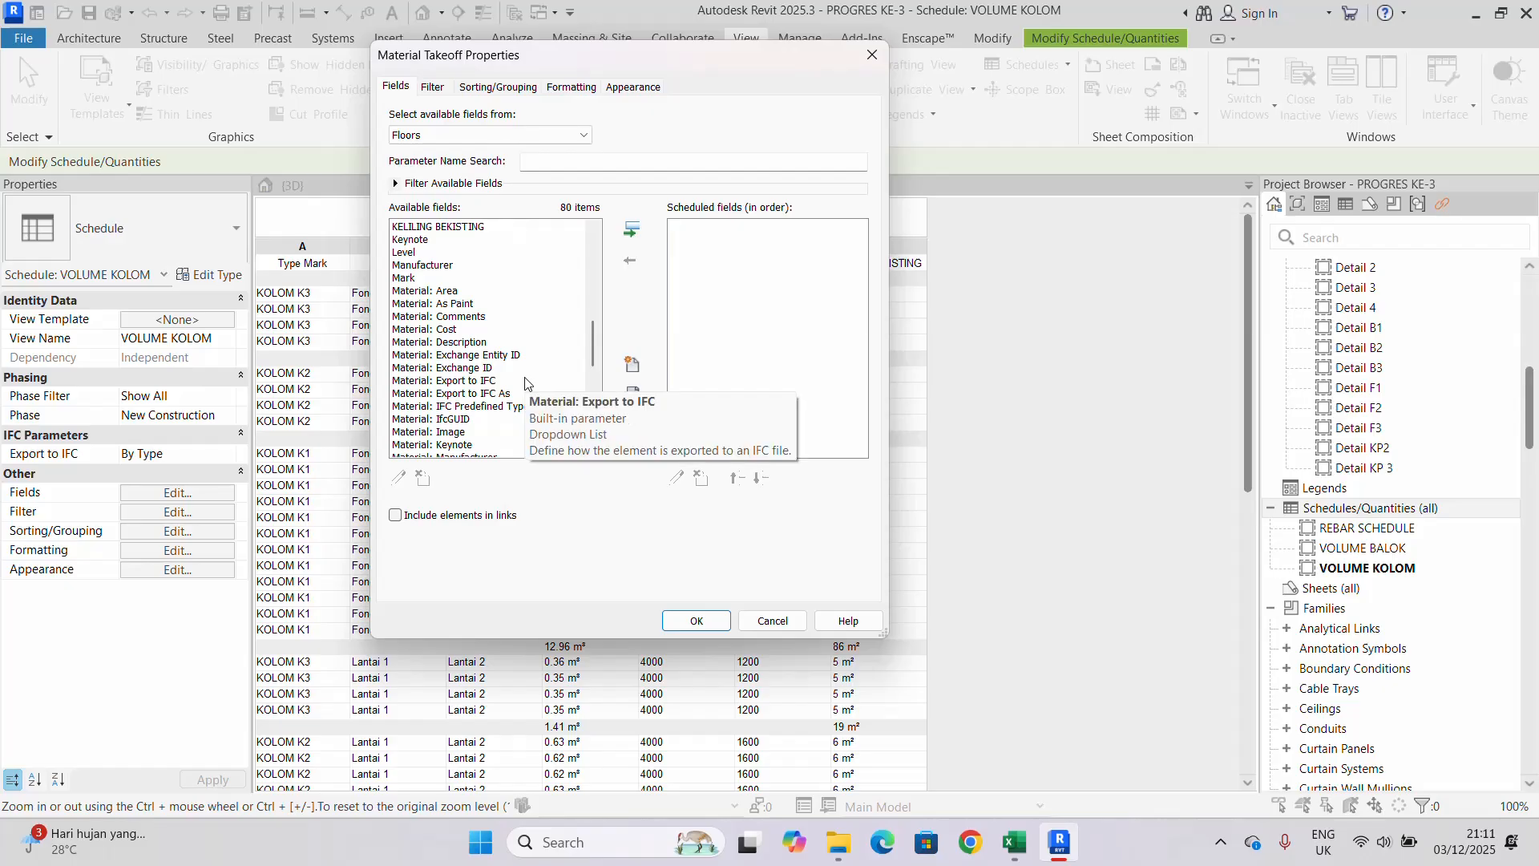
pyautogui.scroll(7, 525, 384)
pyautogui.scroll(-5, 489, 386)
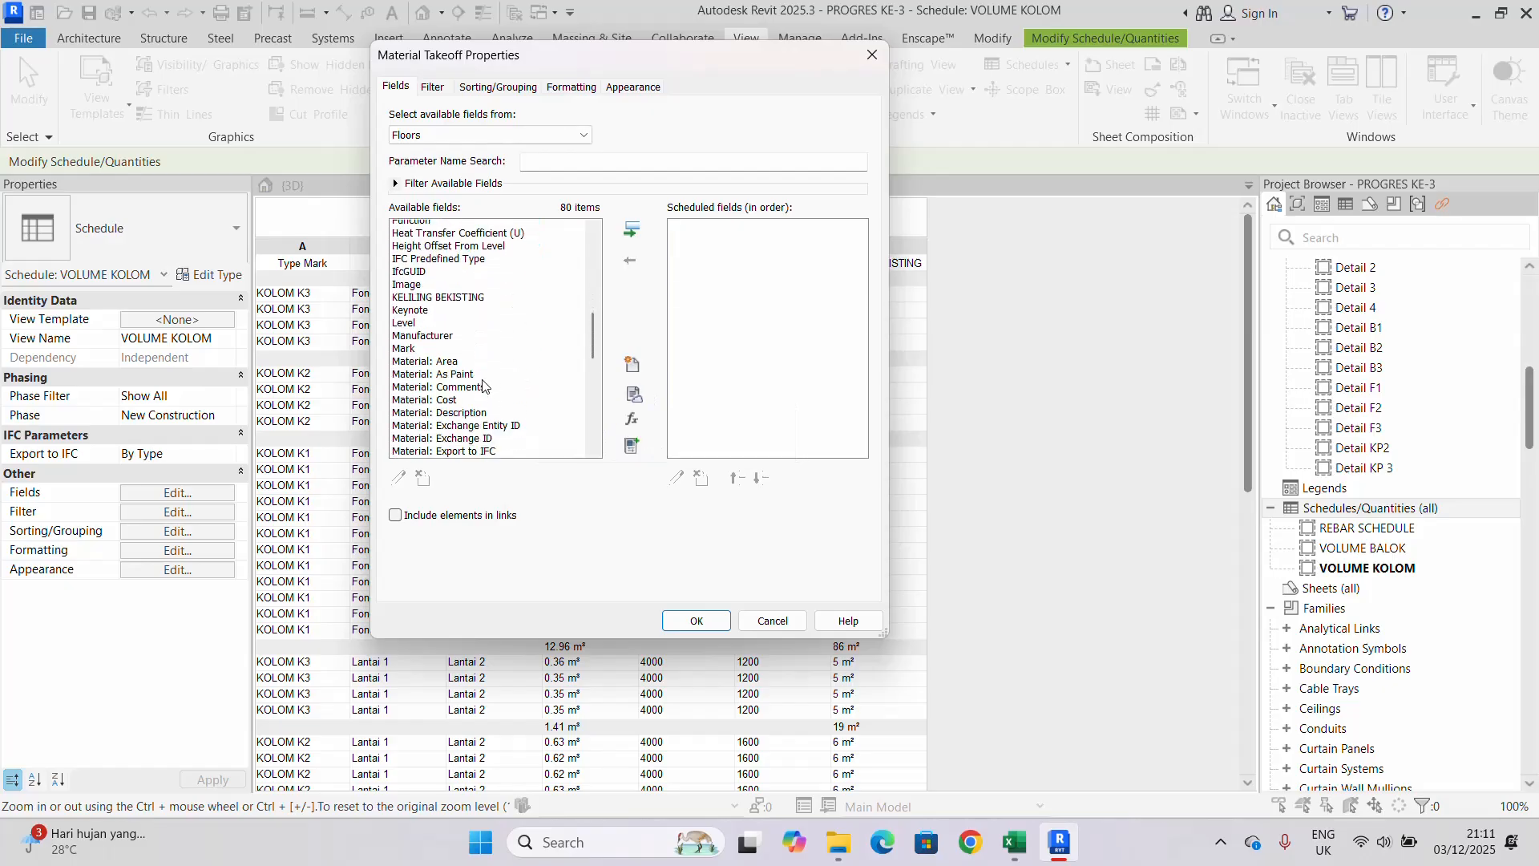
pyautogui.scroll(-3, 484, 386)
pyautogui.scroll(7, 437, 345)
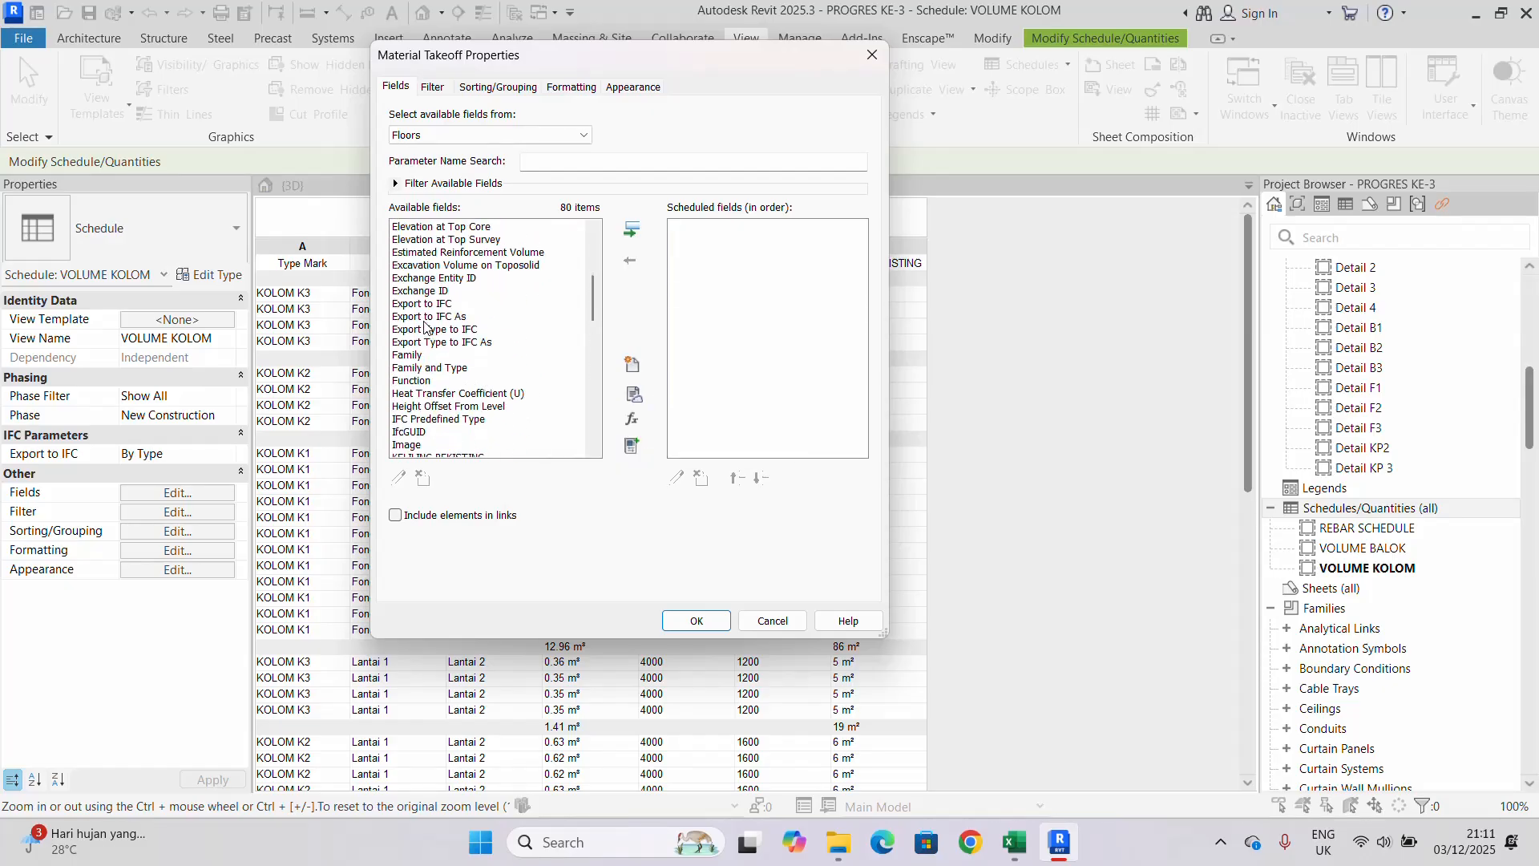
pyautogui.moveTo(415, 370); pyautogui.dragTo(425, 360)
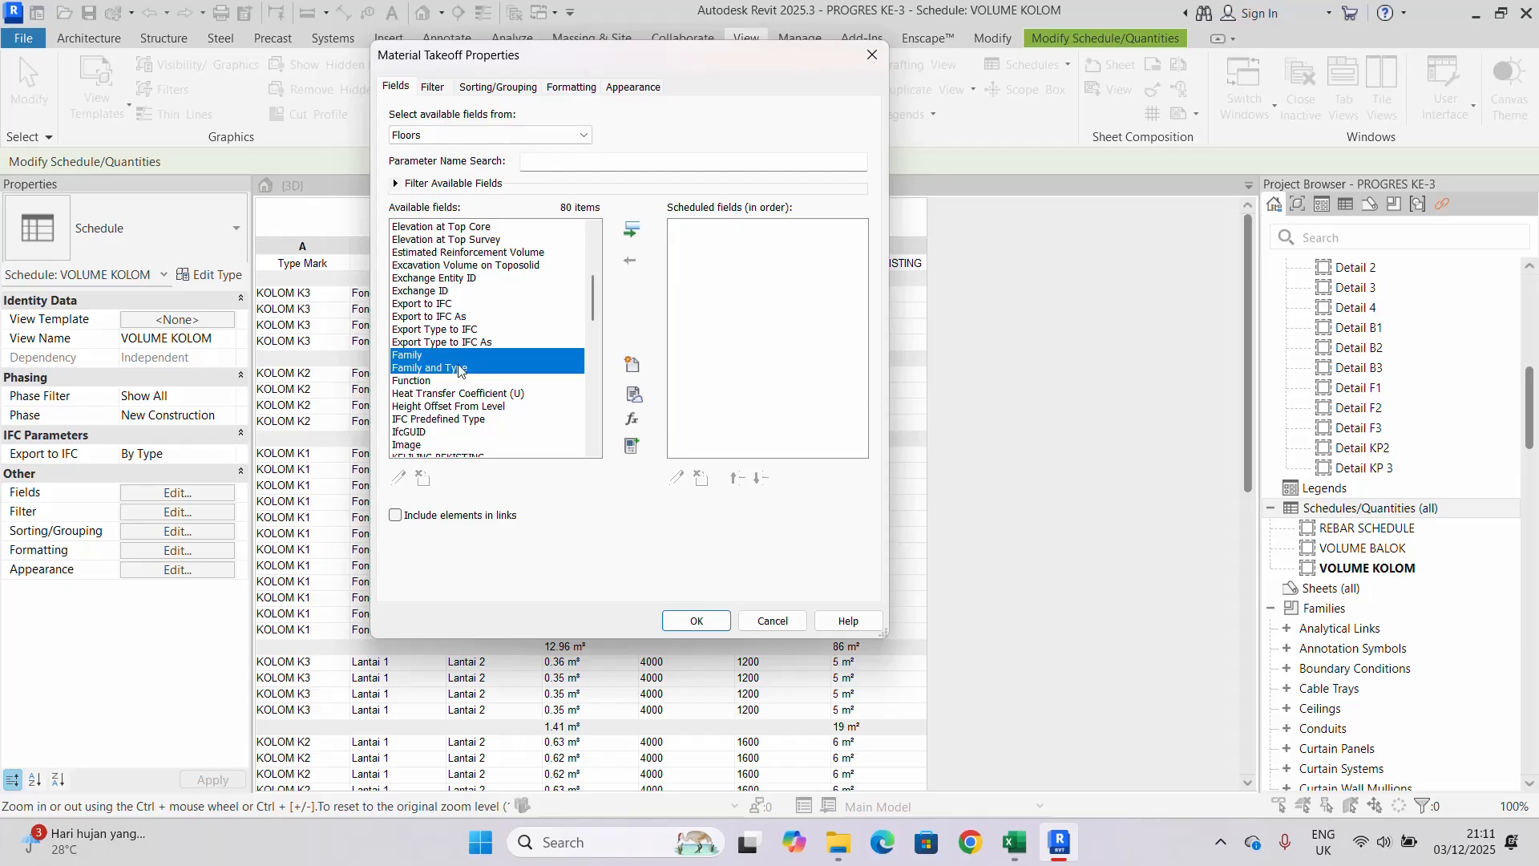
pyautogui.scroll(-4, 459, 371)
pyautogui.click(459, 367)
pyautogui.scroll(-1, 484, 397)
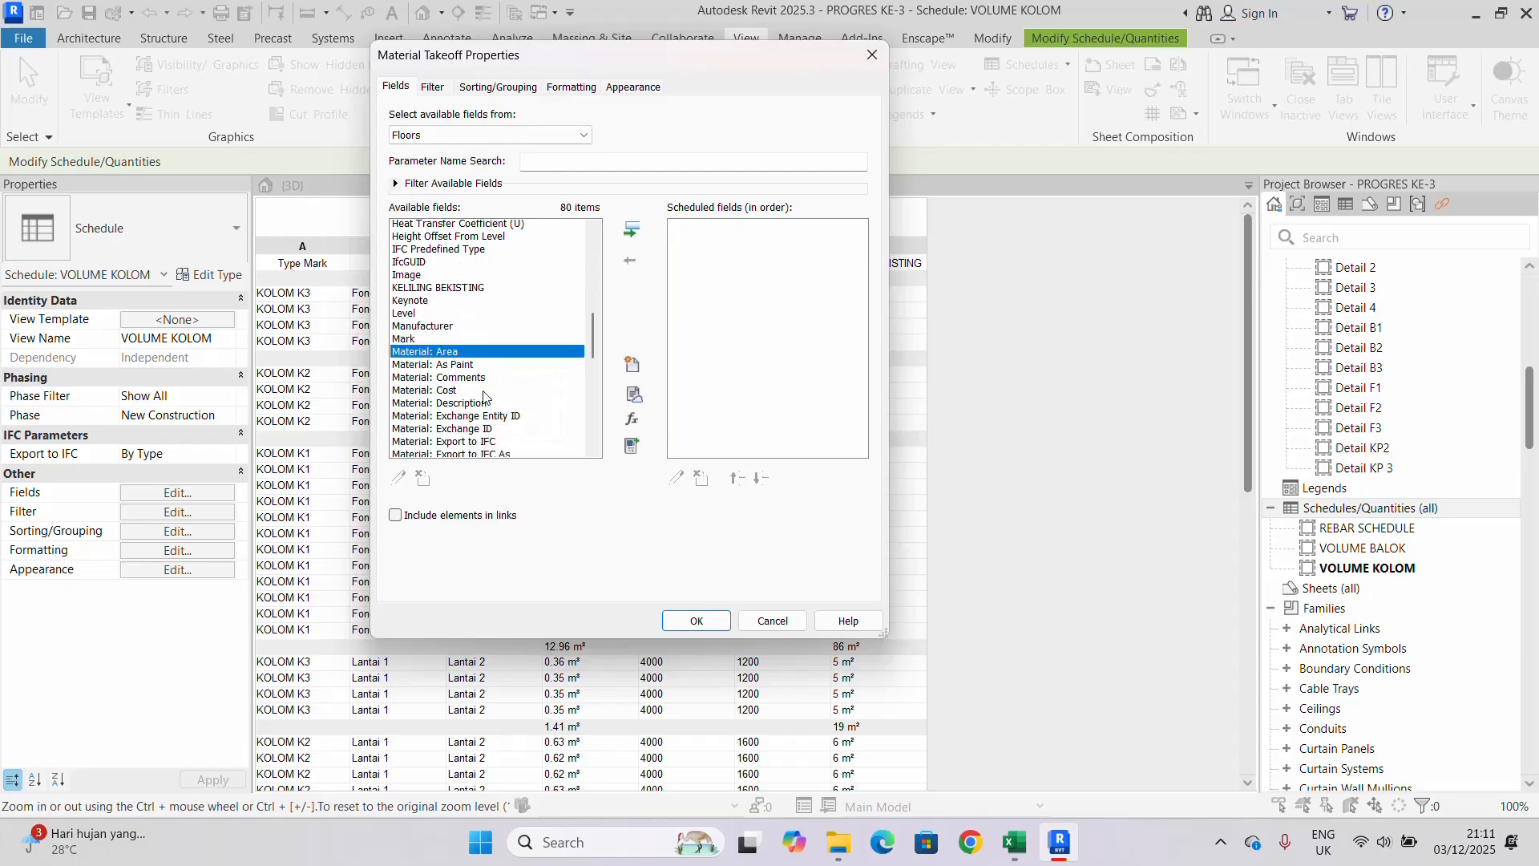
pyautogui.scroll(-6, 479, 417)
pyautogui.click(455, 381)
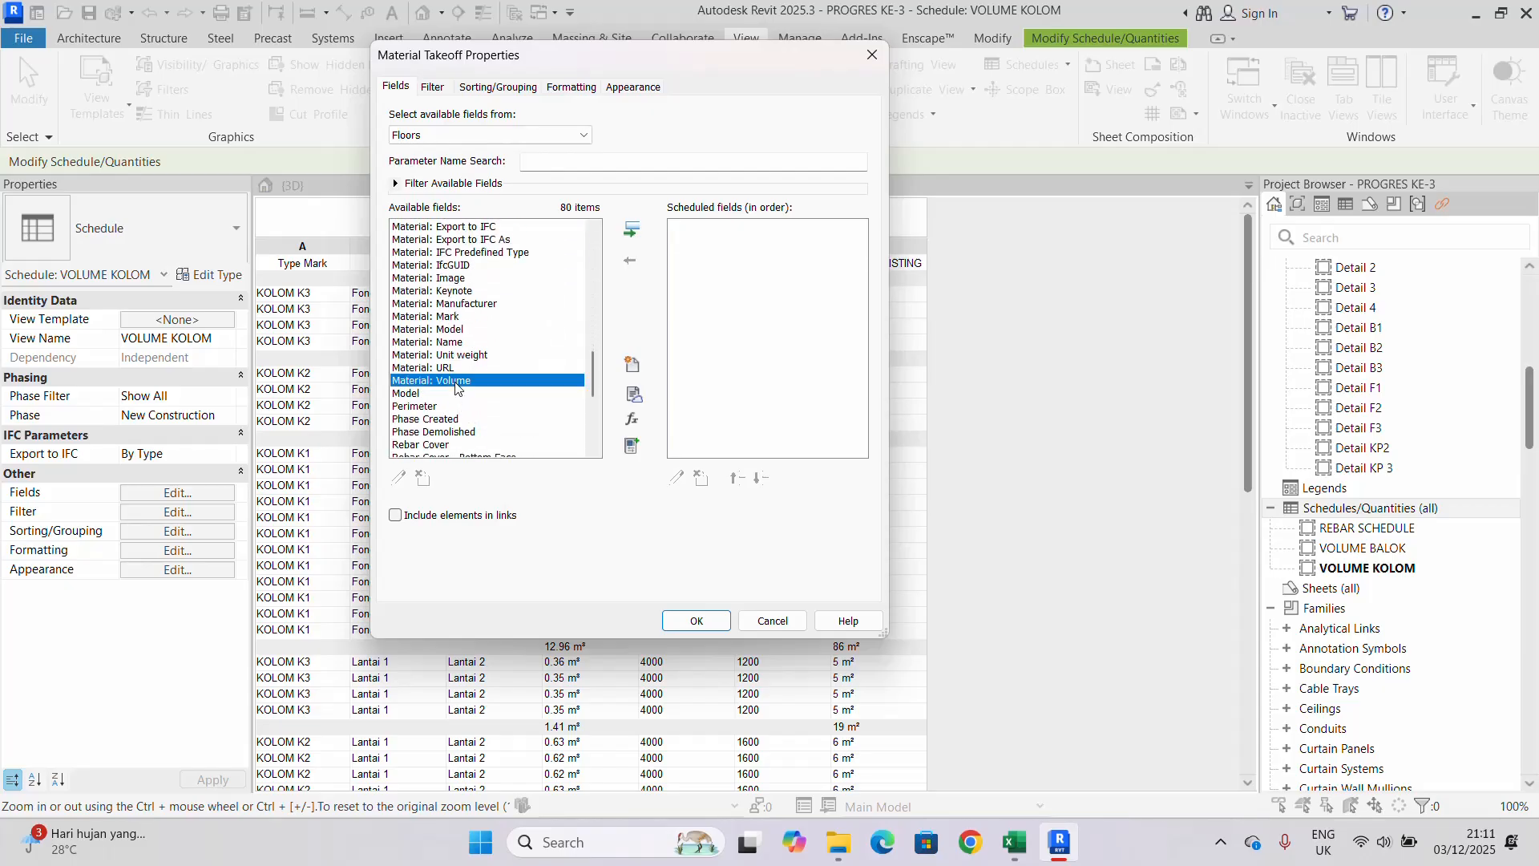
pyautogui.scroll(-5, 503, 352)
pyautogui.scroll(-1, 464, 377)
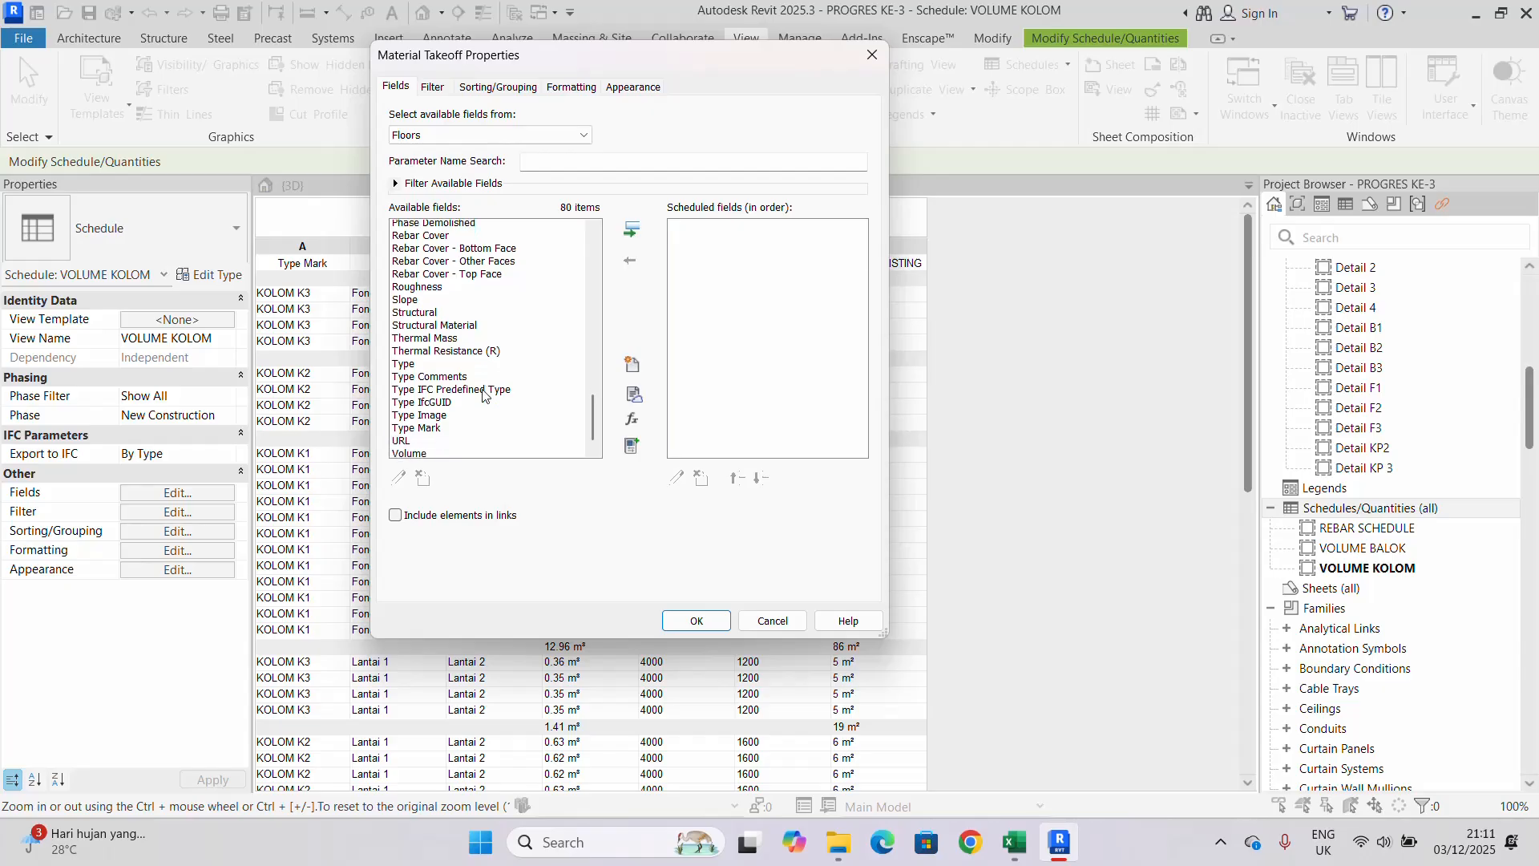
pyautogui.scroll(14, 449, 401)
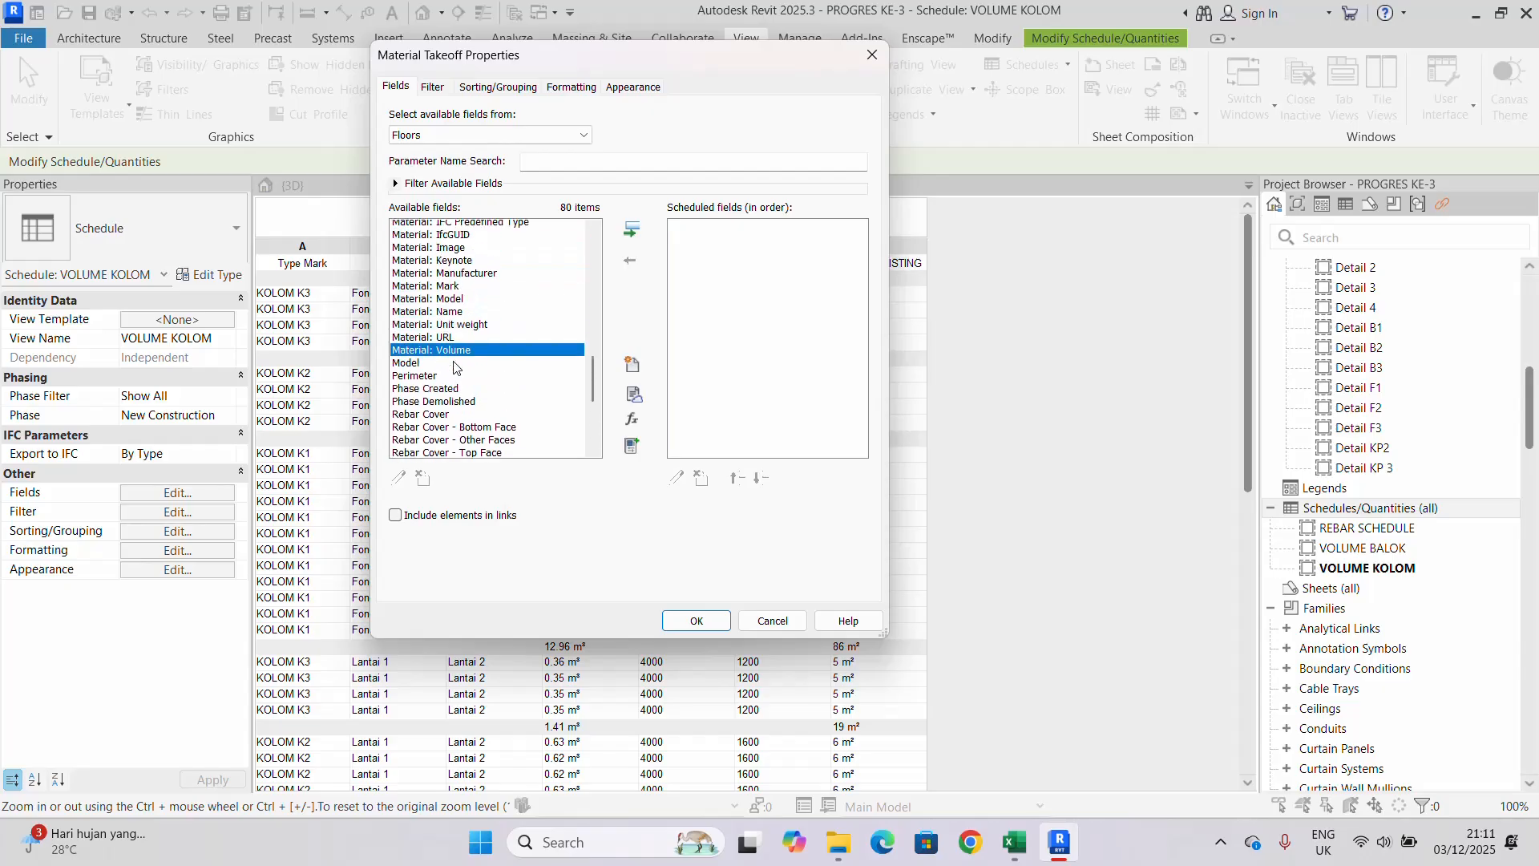
pyautogui.keyDown('ctrl'); pyautogui.click(413, 418); pyautogui.keyUp('ctrl')
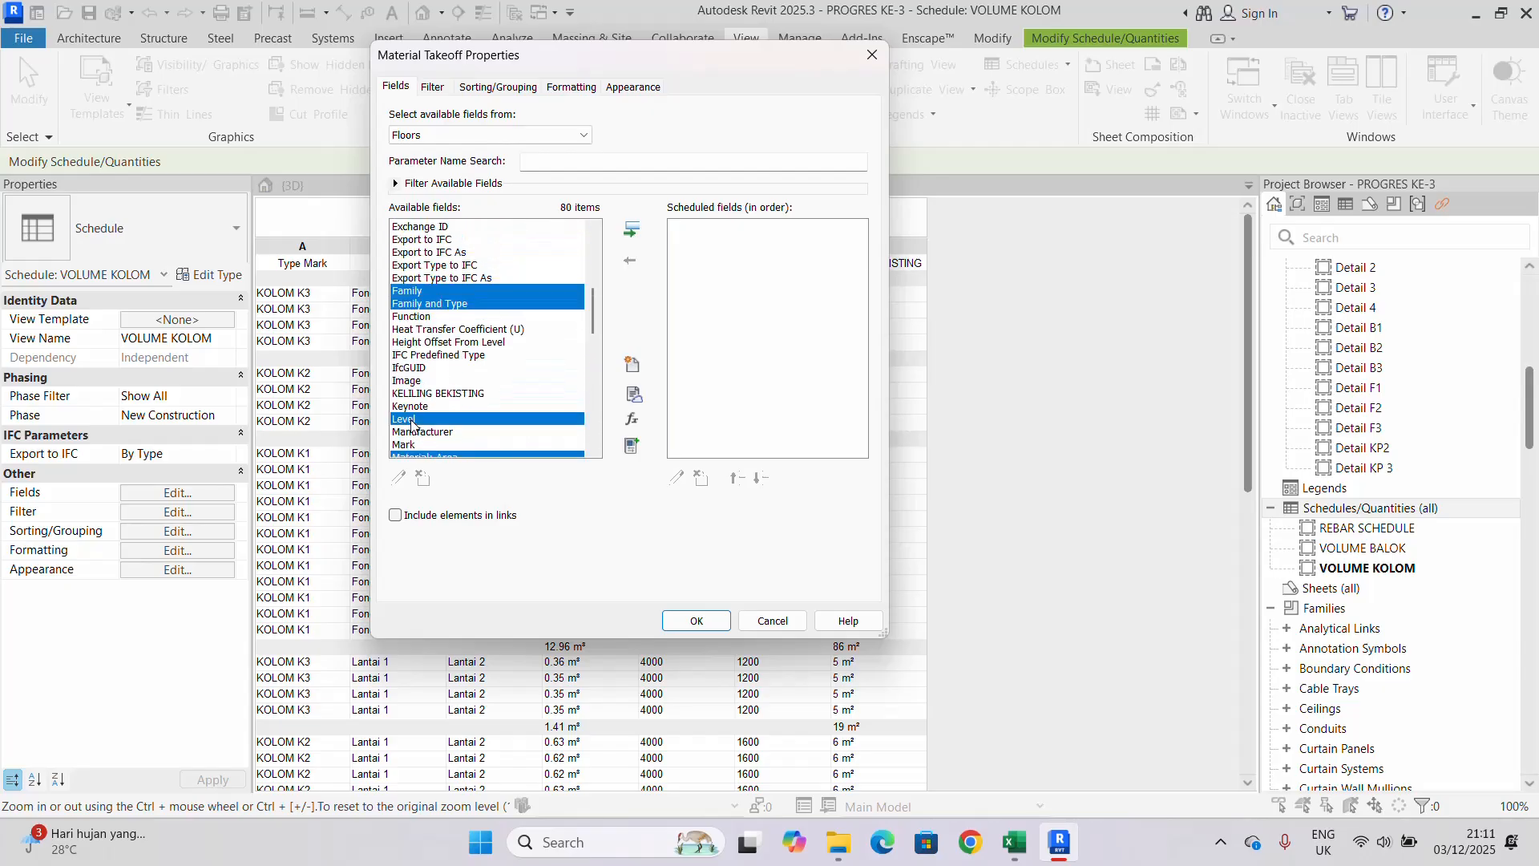
pyautogui.click(632, 228)
# - Remove Absorptance from the scheduled fields and move Family and Type above Family
pyautogui.click(772, 308)
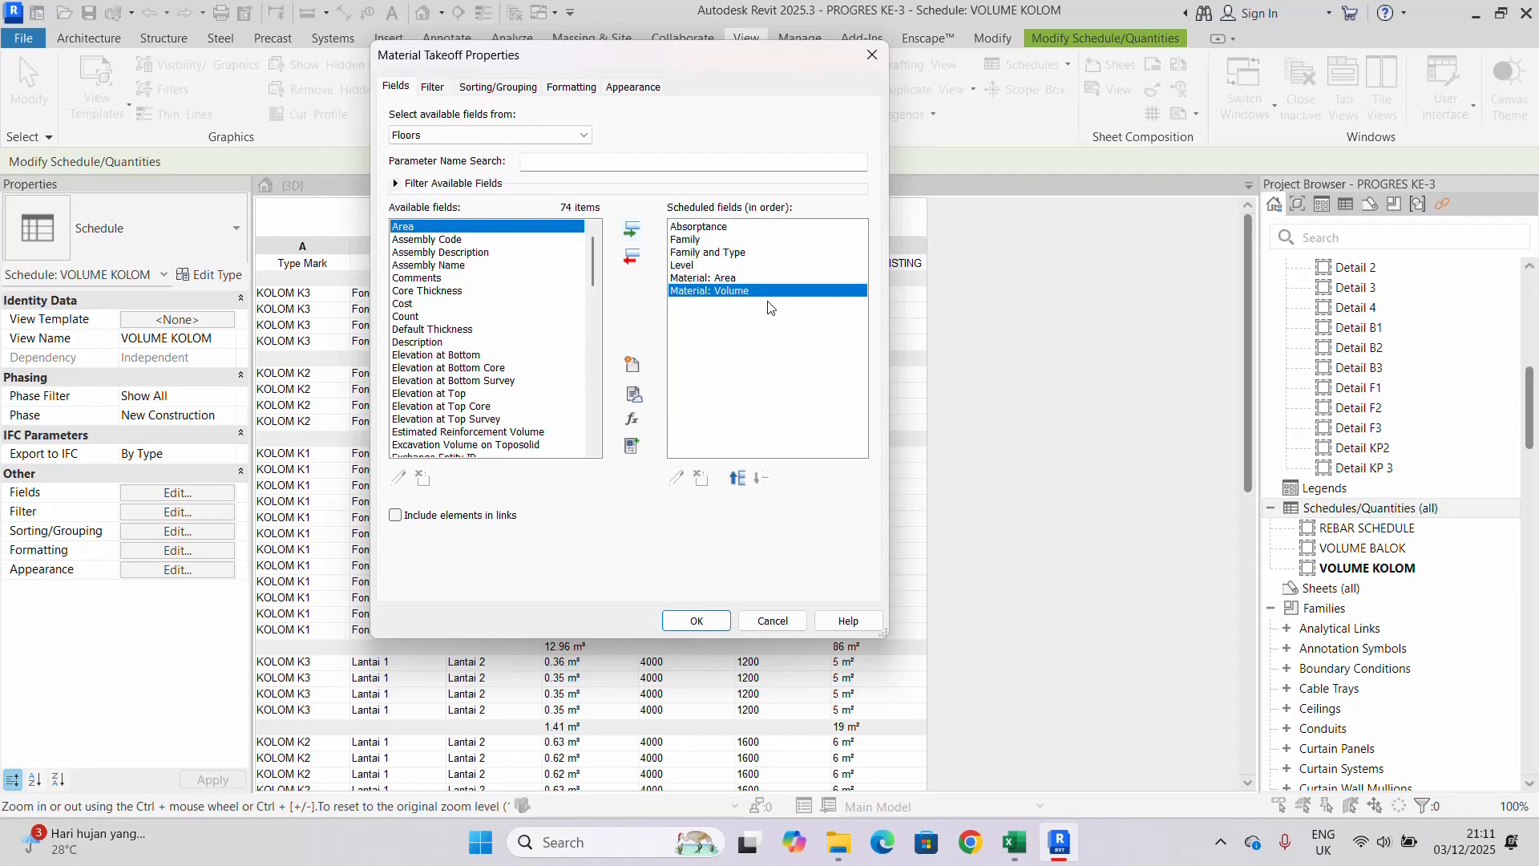
pyautogui.click(733, 228)
pyautogui.click(630, 258)
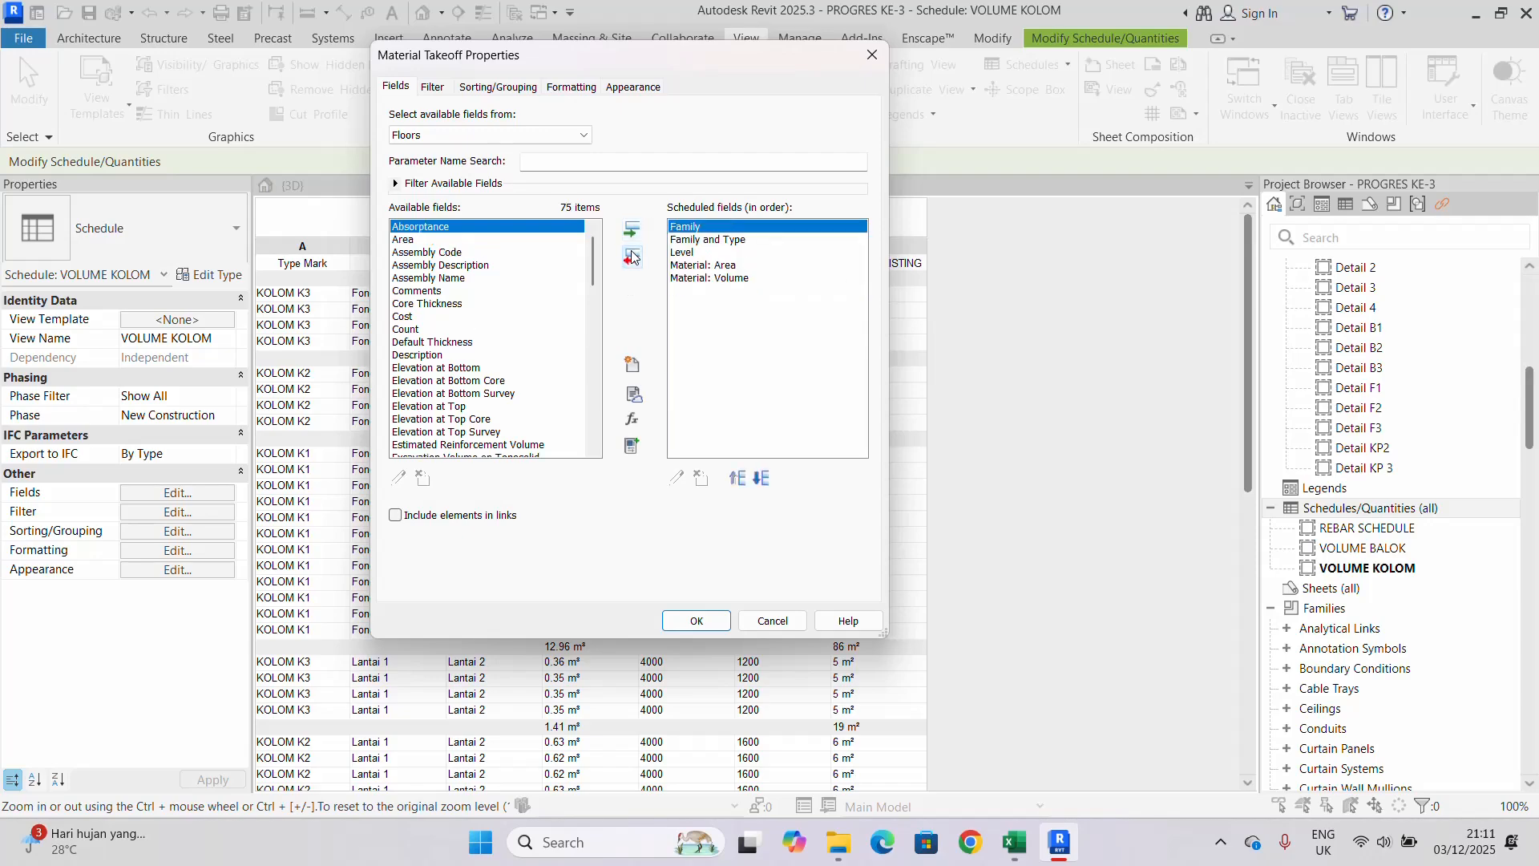
pyautogui.click(757, 238)
pyautogui.click(737, 479)
pyautogui.click(715, 252)
pyautogui.click(726, 264)
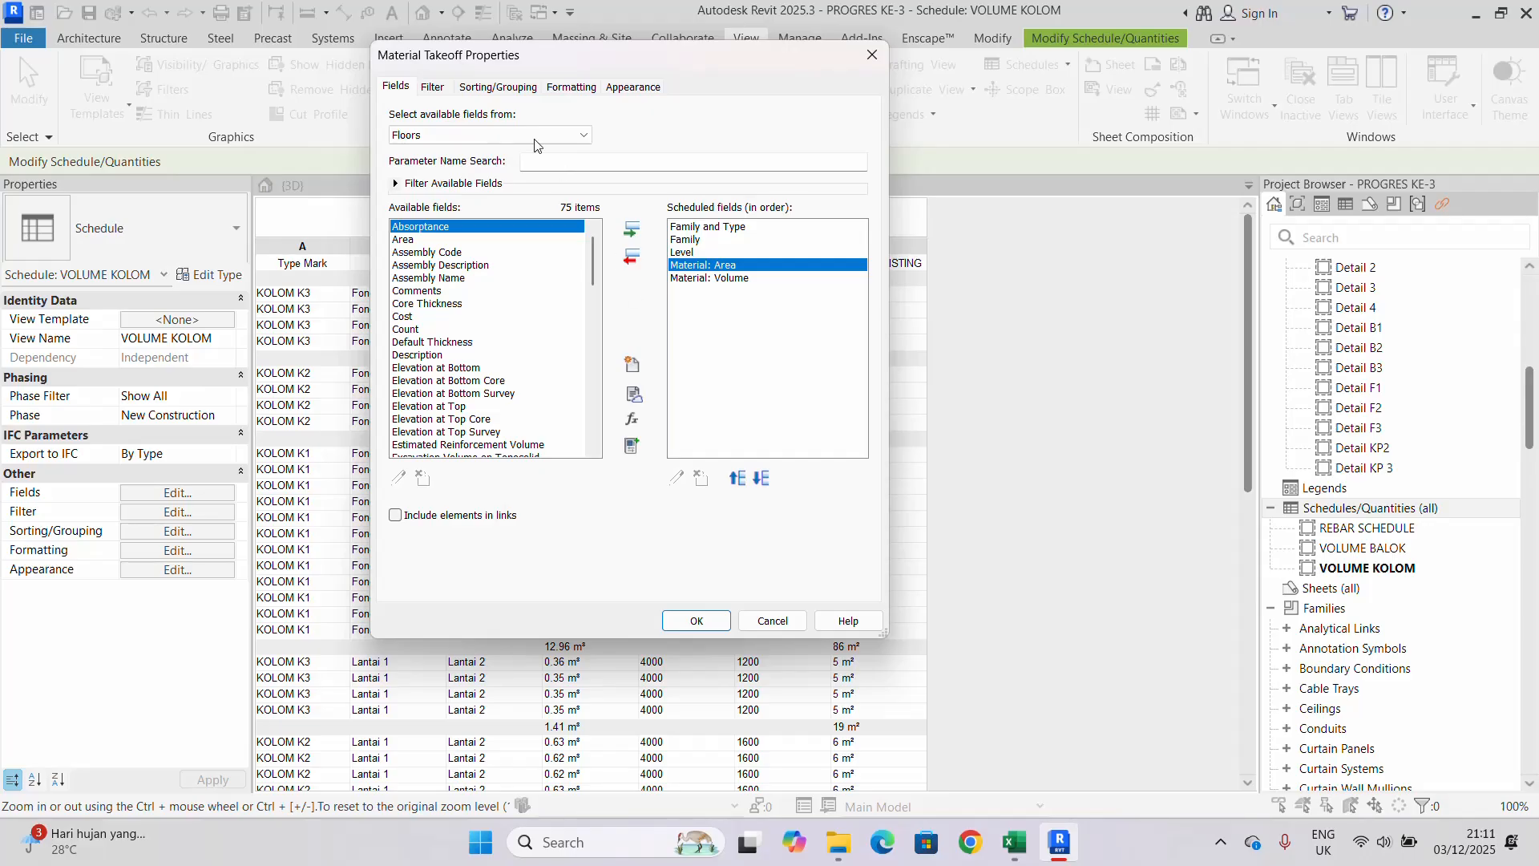
# - Sort the floor takeoff by Family and Type, then by Level
pyautogui.click(498, 88)
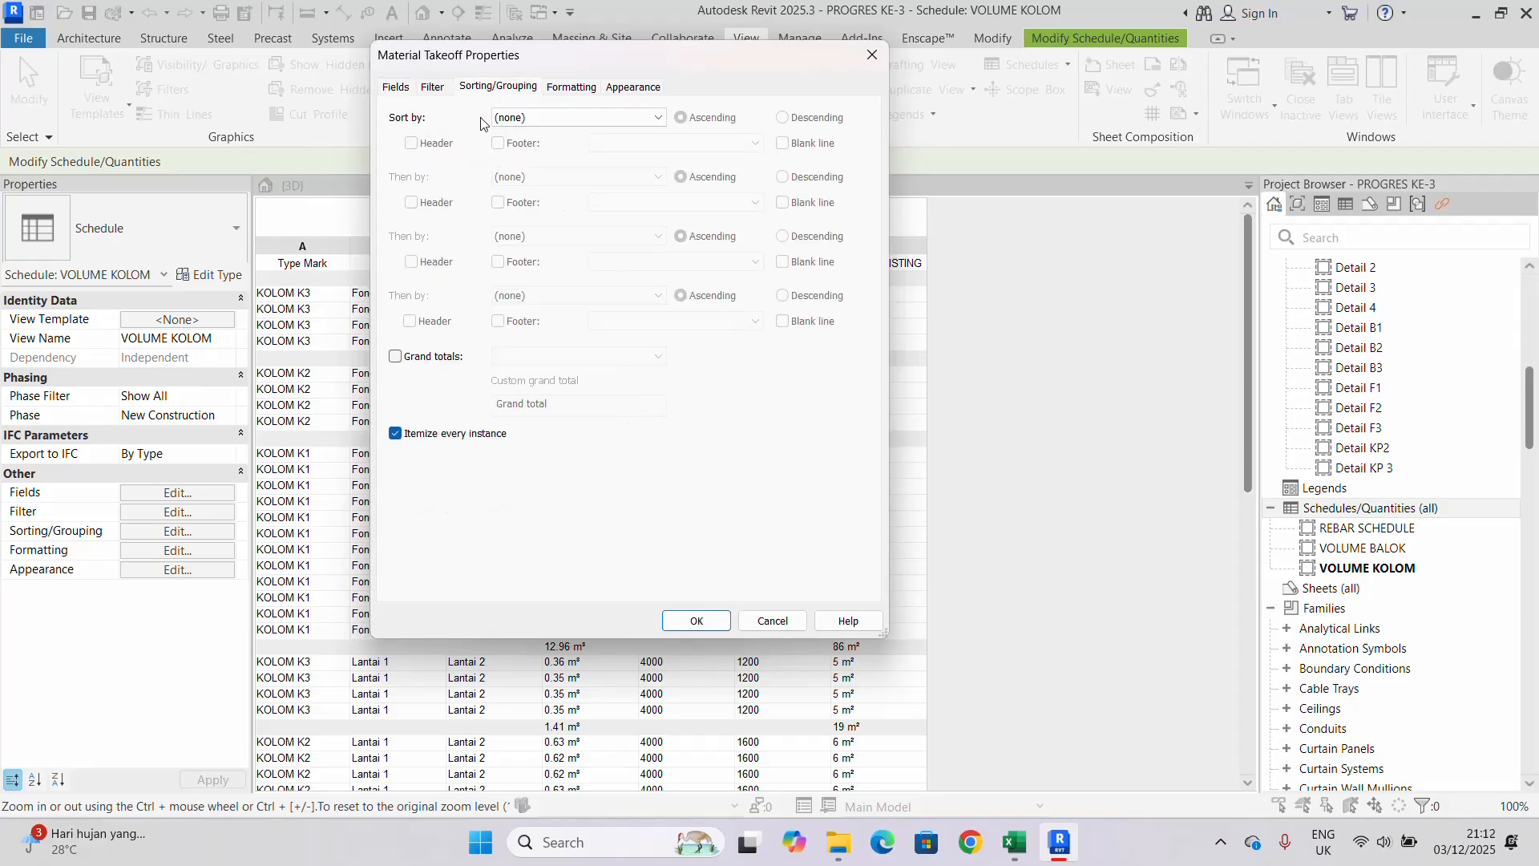
pyautogui.click(559, 121)
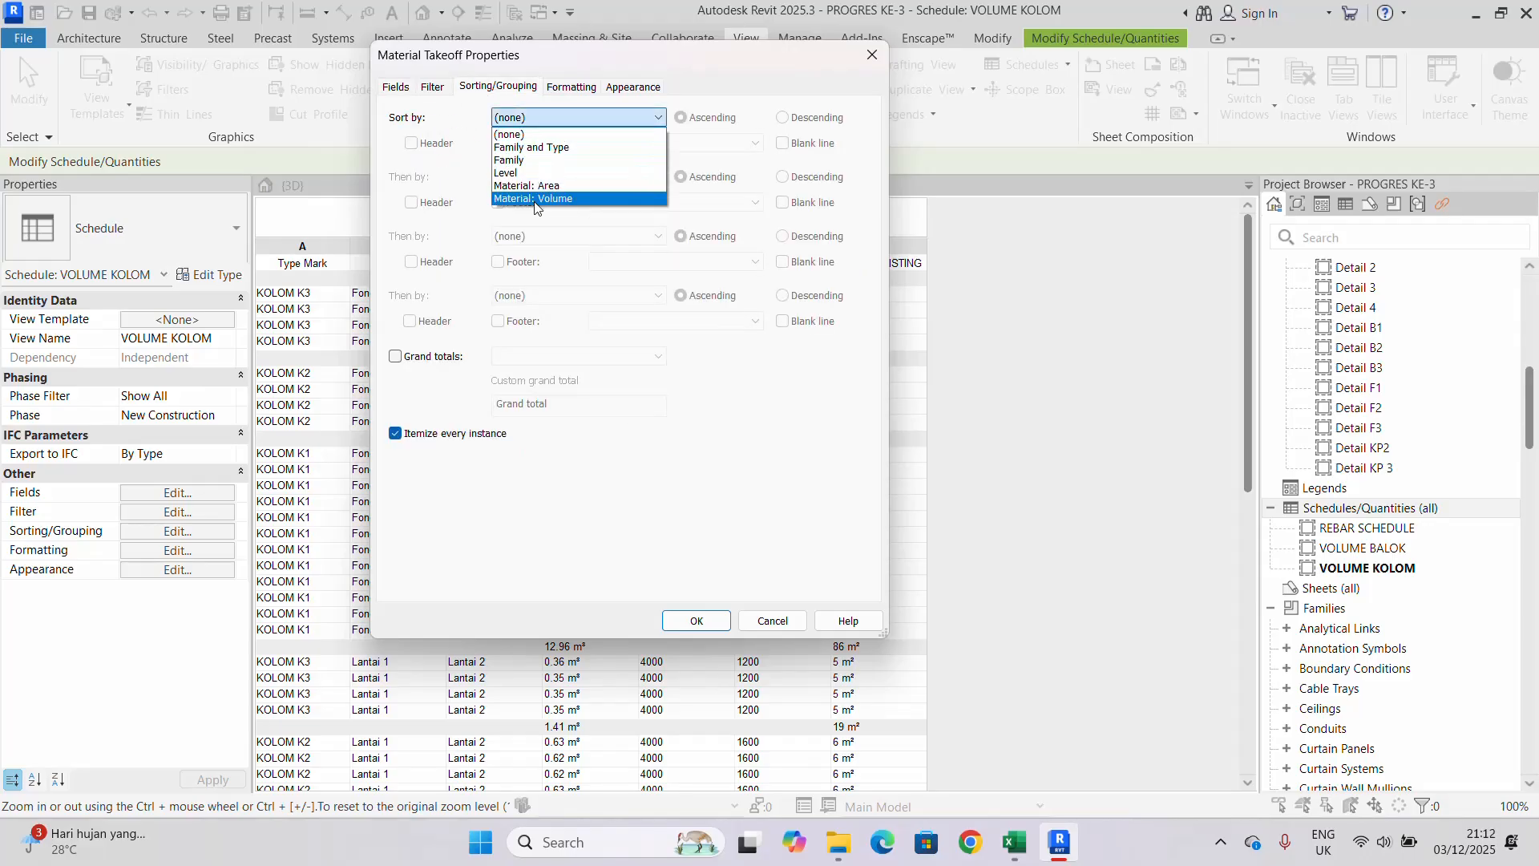
pyautogui.click(517, 144)
pyautogui.click(525, 177)
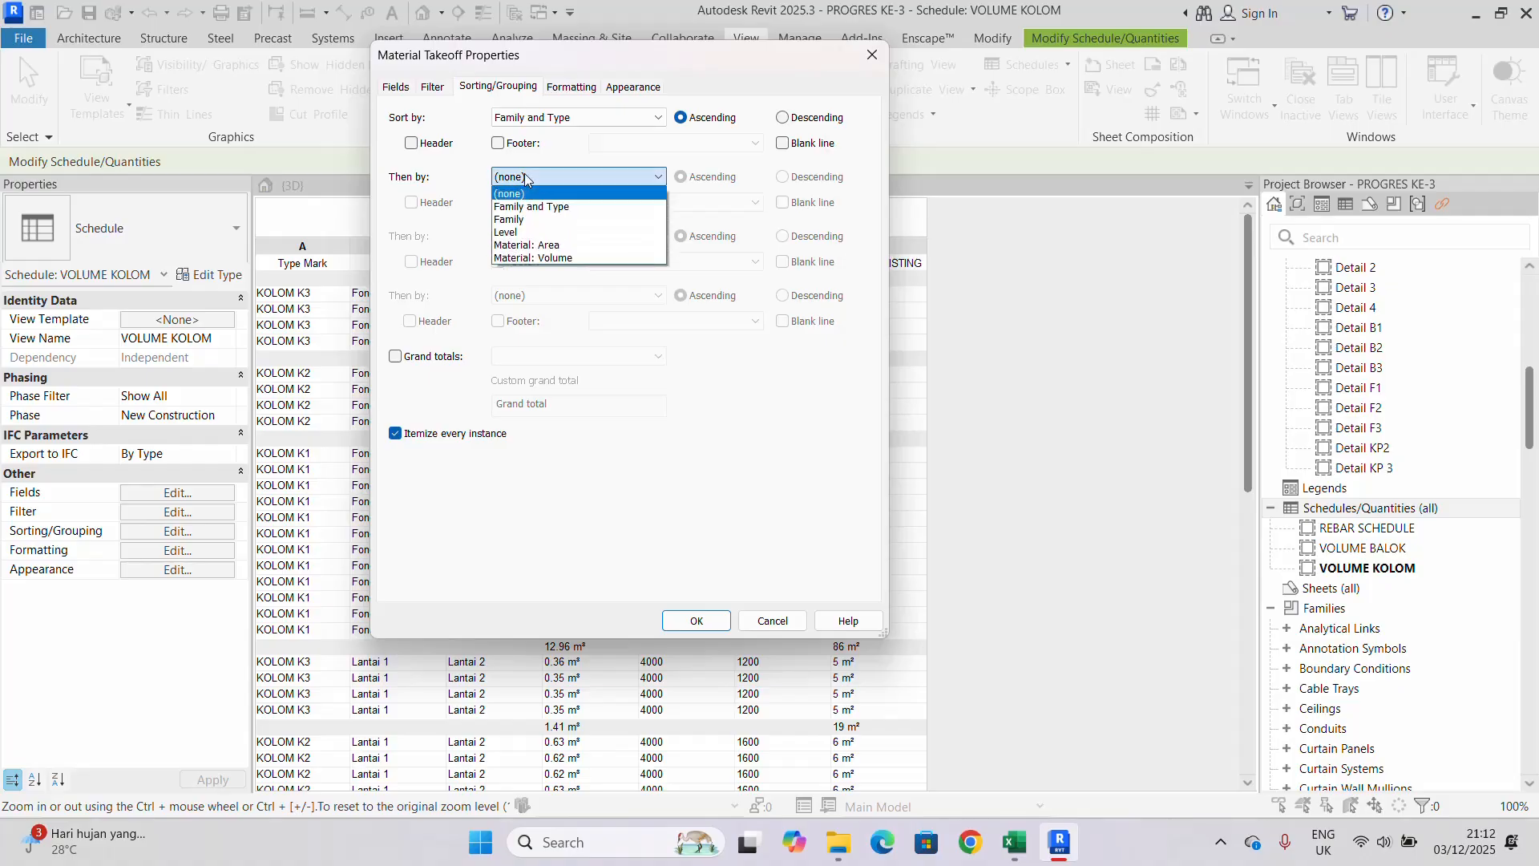
pyautogui.click(536, 238)
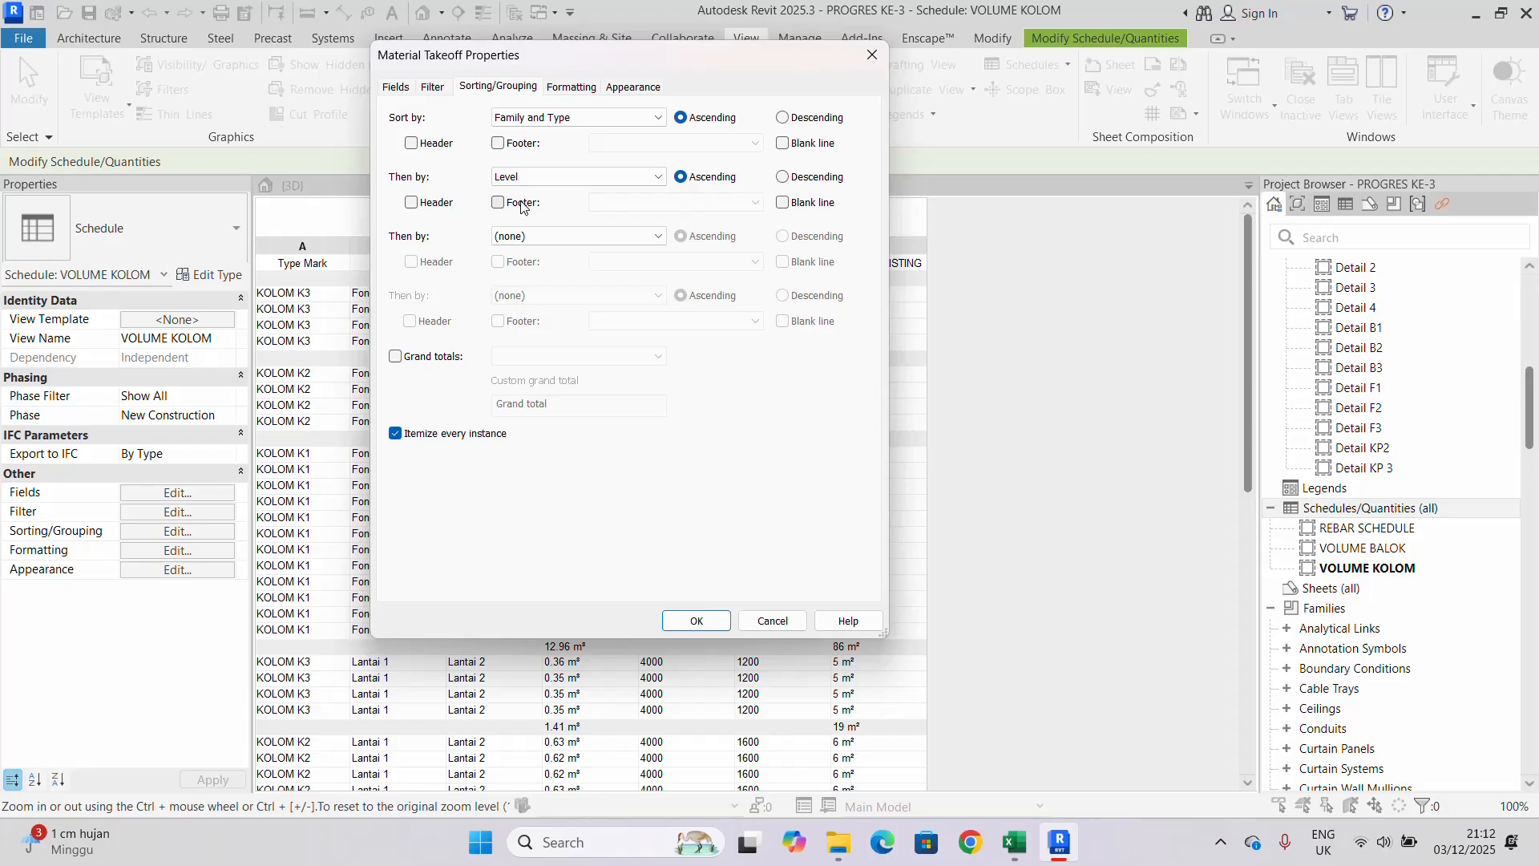
# - Format the Material: Area and Material: Volume fields of the floor takeoff to calculate totals
pyautogui.click(571, 86)
pyautogui.click(434, 177)
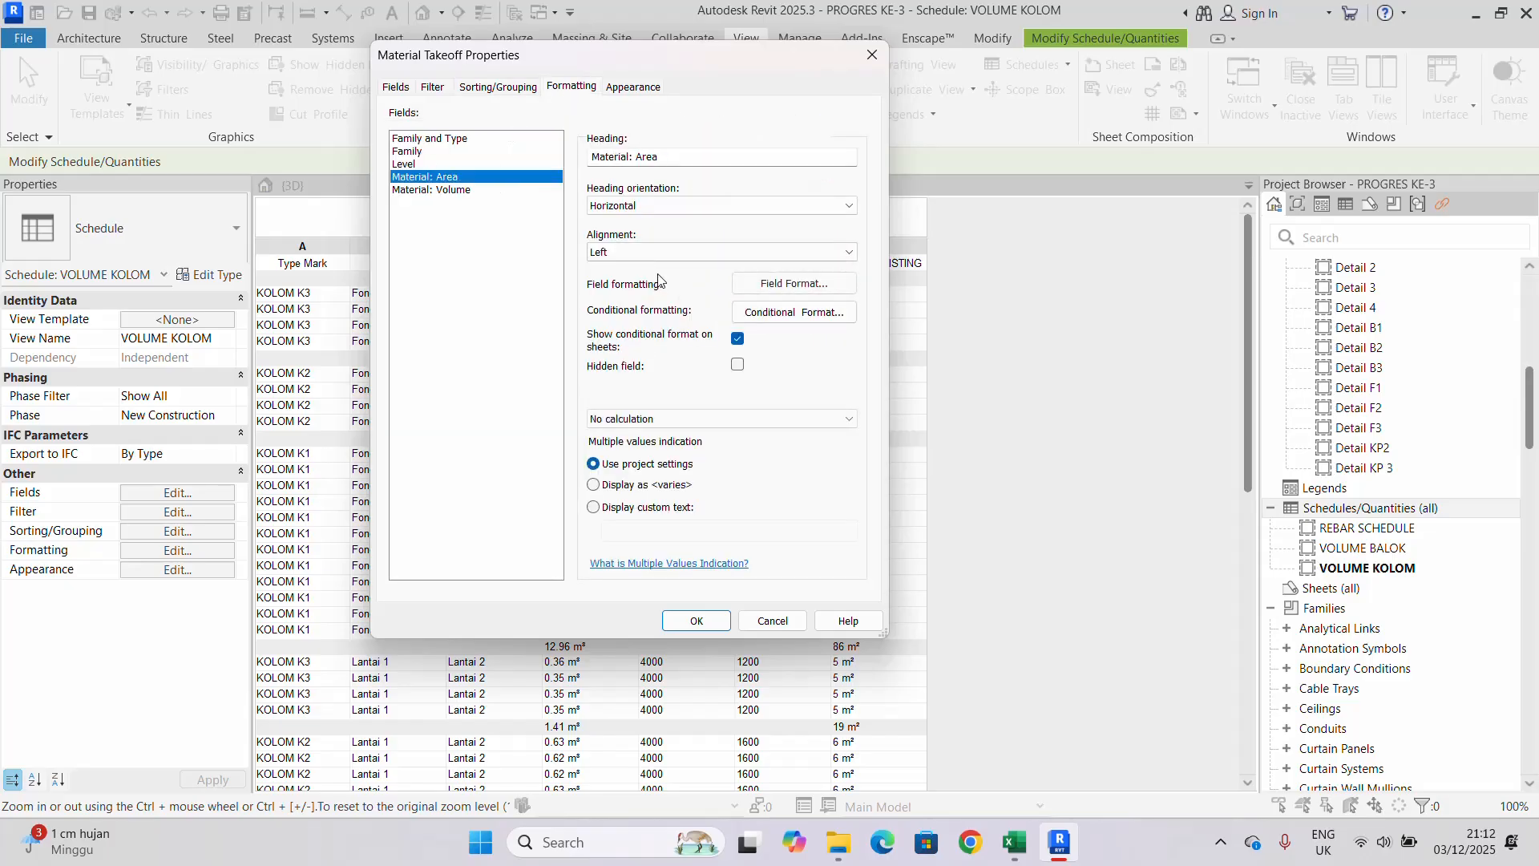
pyautogui.click(667, 418)
pyautogui.click(634, 448)
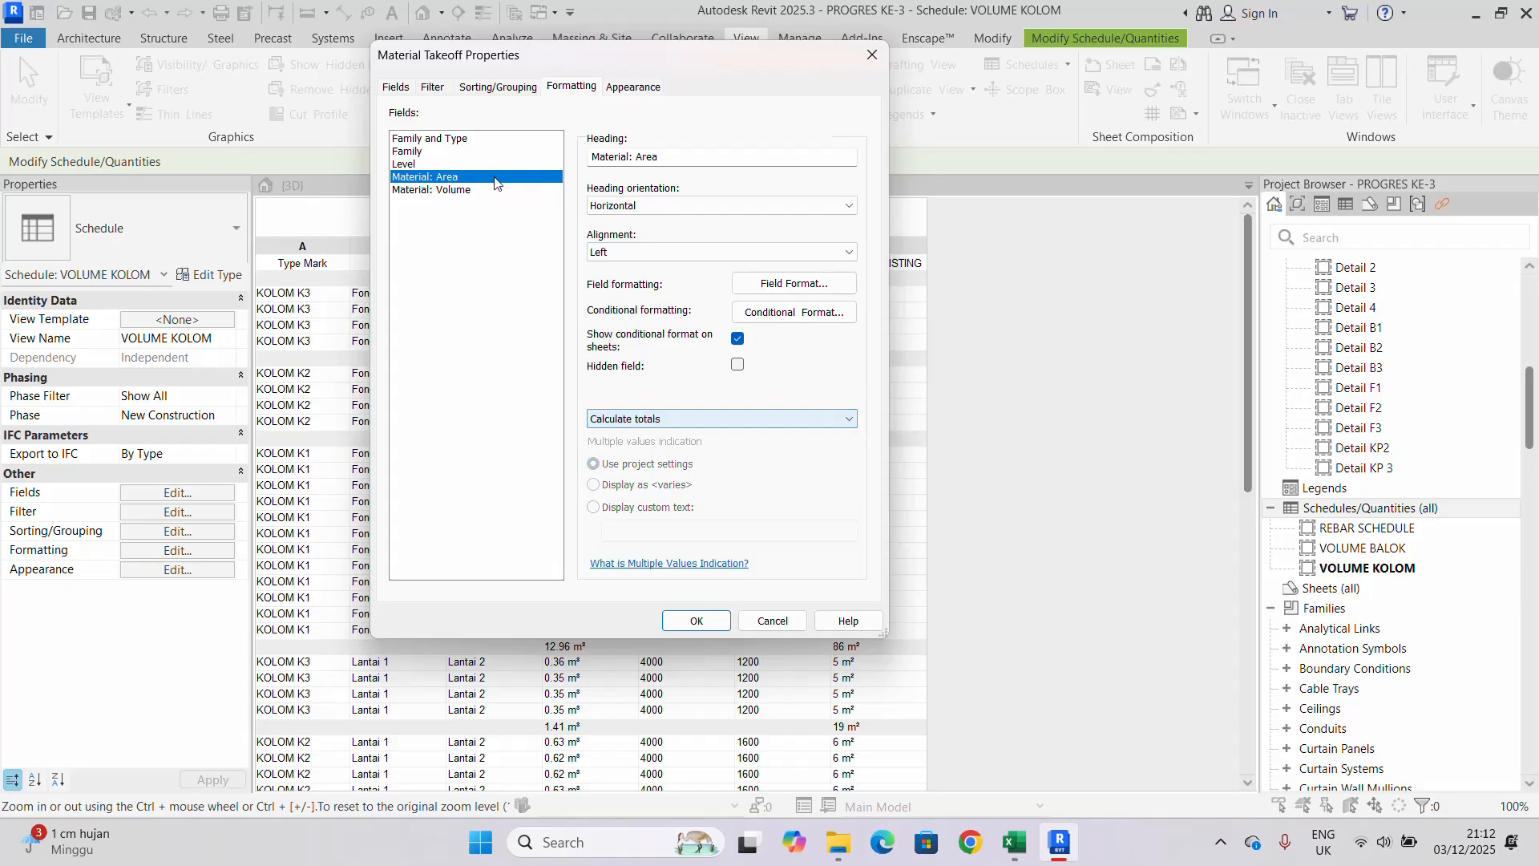
pyautogui.click(433, 190)
pyautogui.click(701, 418)
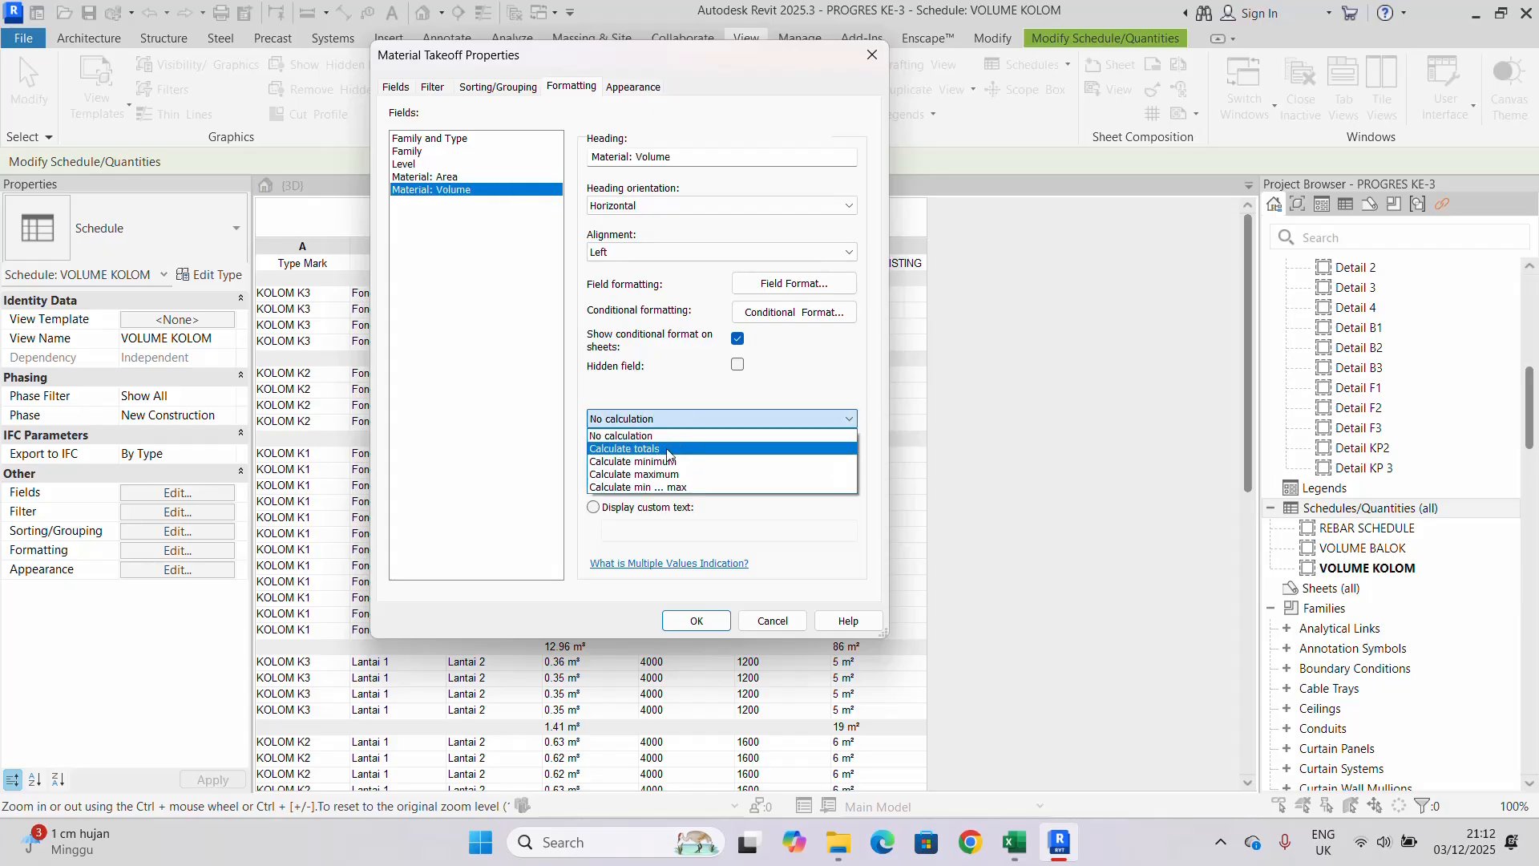
pyautogui.click(634, 449)
# - Enable a totals-only footer for the Level grouping and generate the floor material takeoff
pyautogui.click(498, 87)
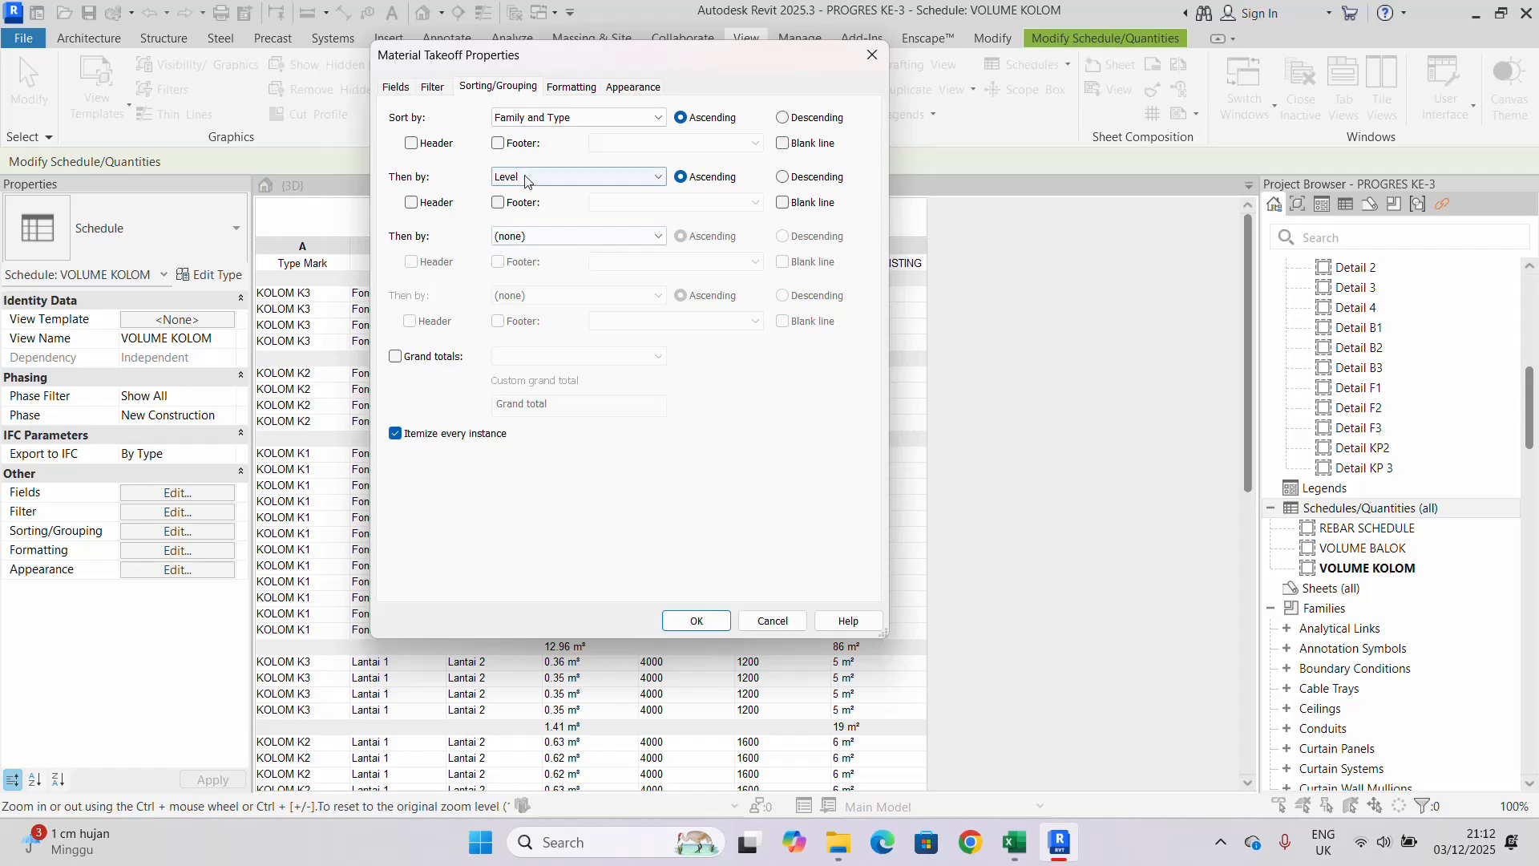
pyautogui.click(522, 202)
pyautogui.click(699, 202)
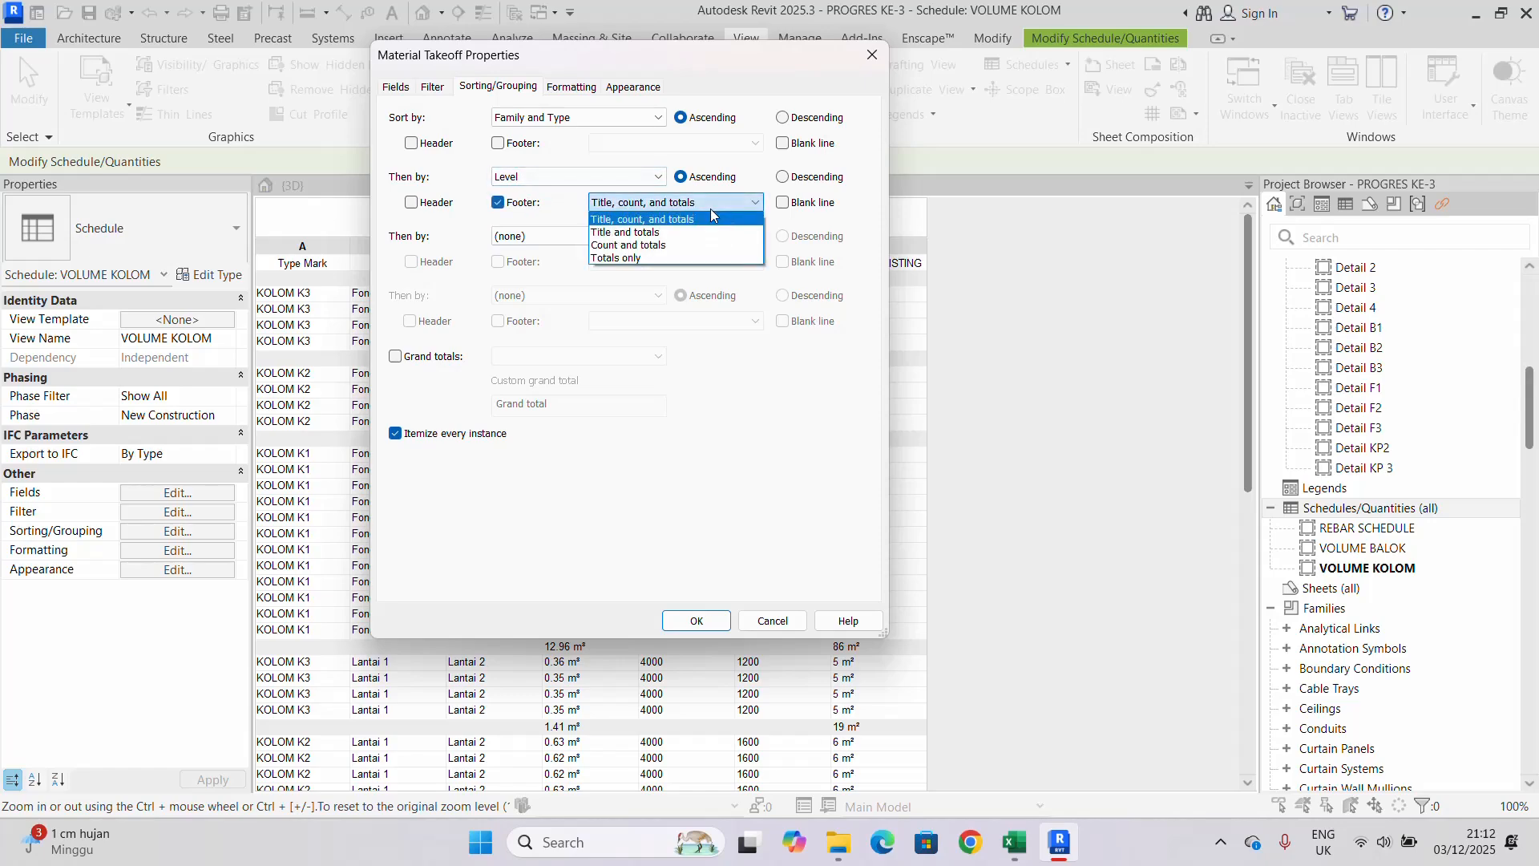
pyautogui.click(654, 267)
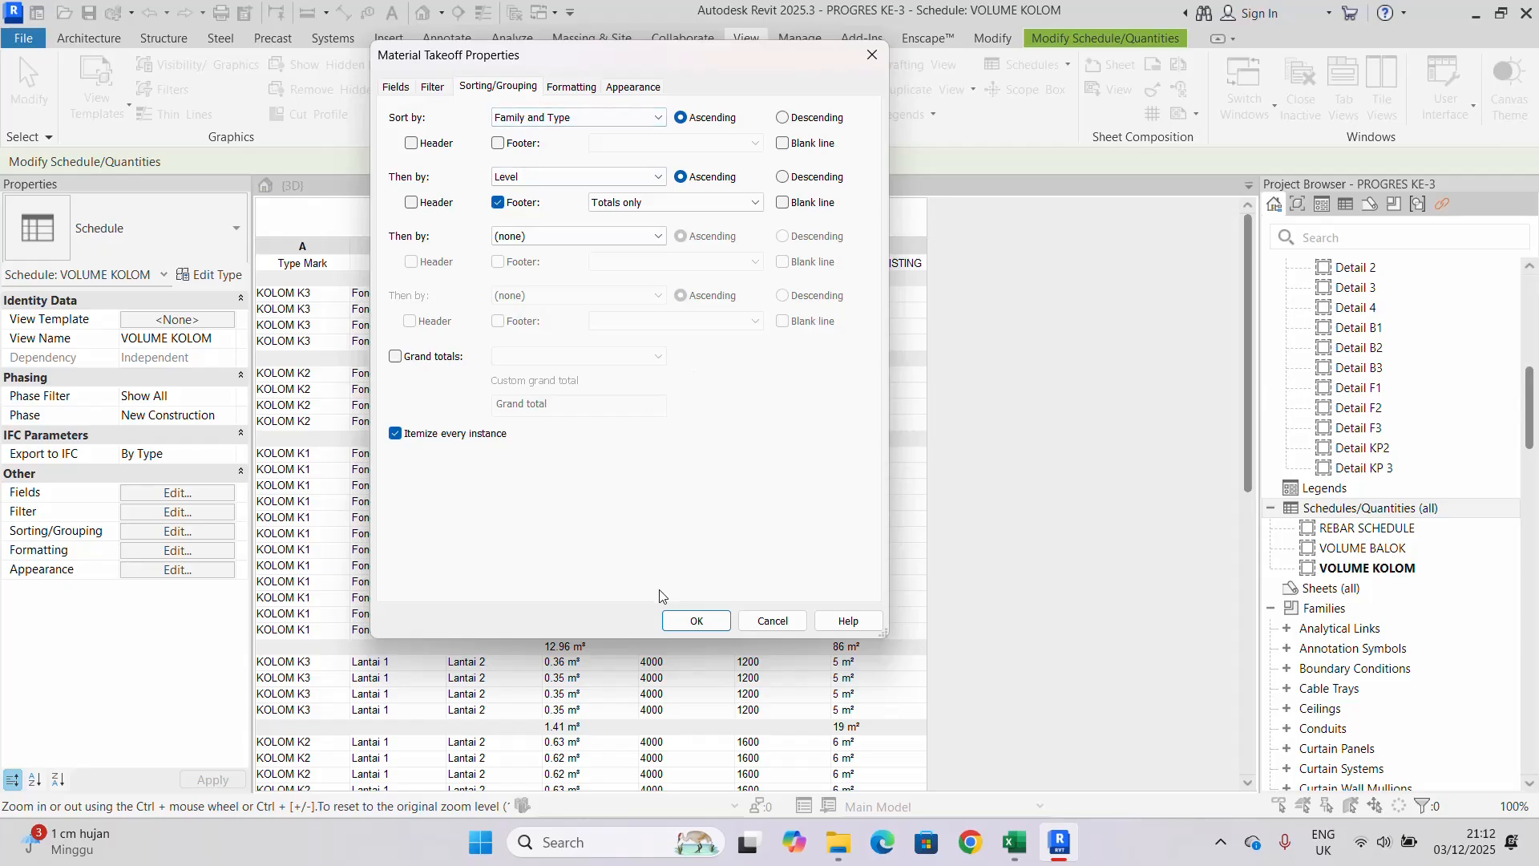
pyautogui.click(701, 624)
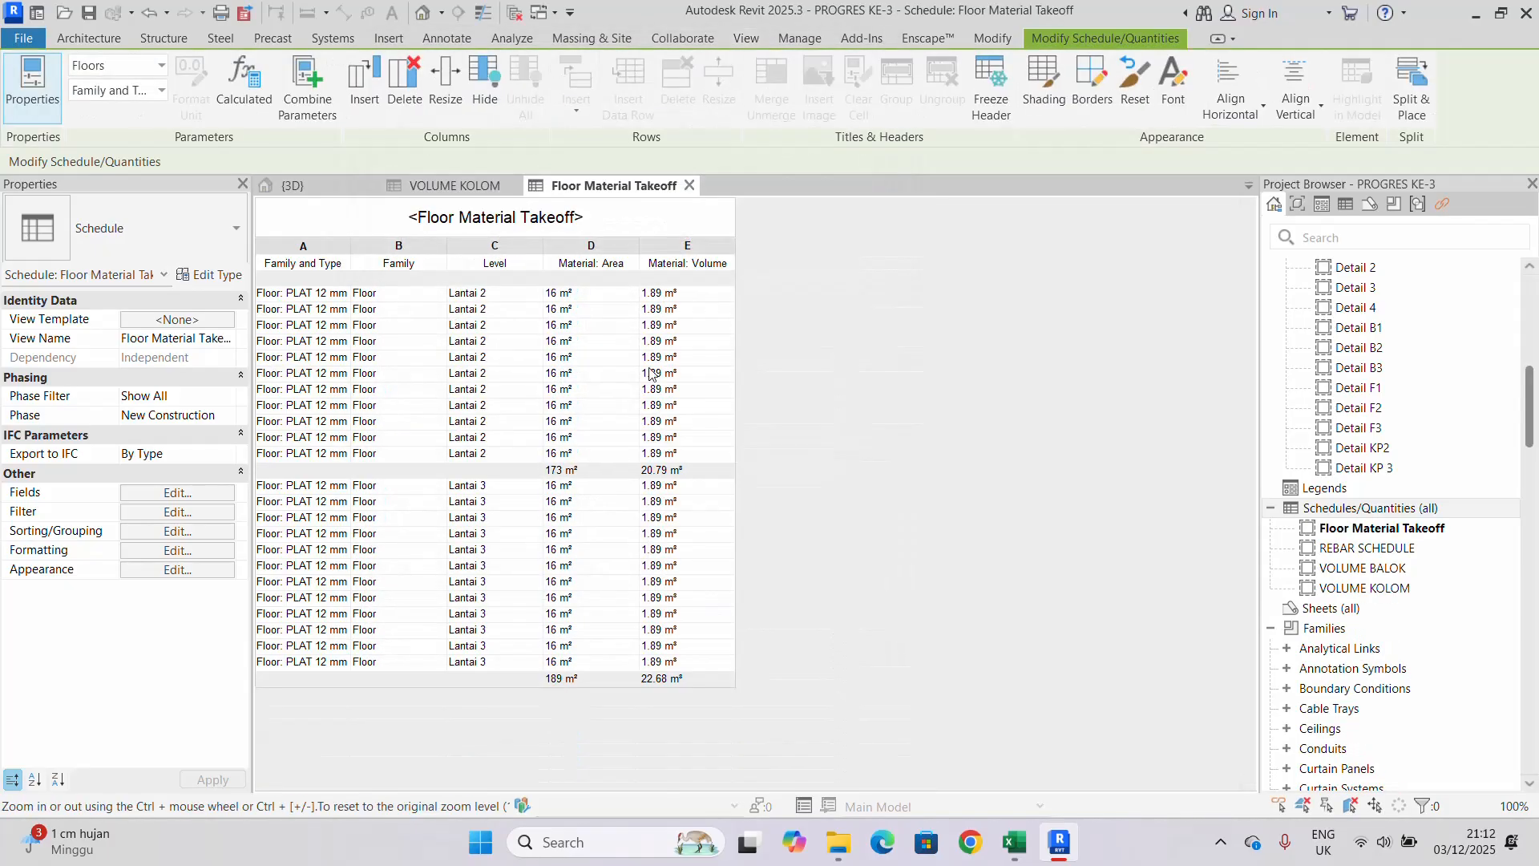
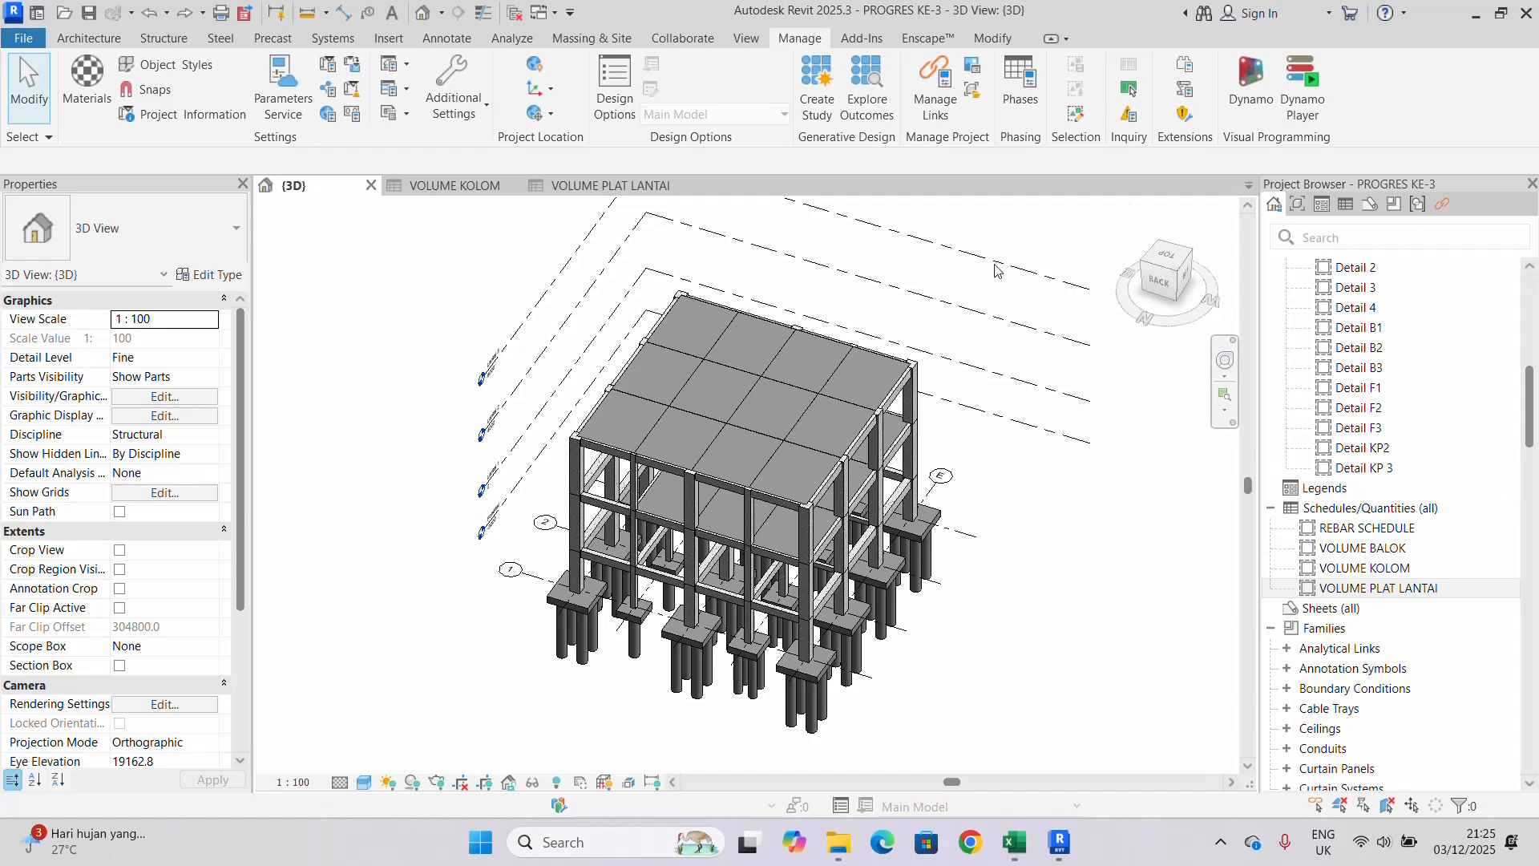
# - Inspect the properties of the corner pile cap part at grid 1, including its formwork perimeter parameter
pyautogui.scroll(2, 549, 603)
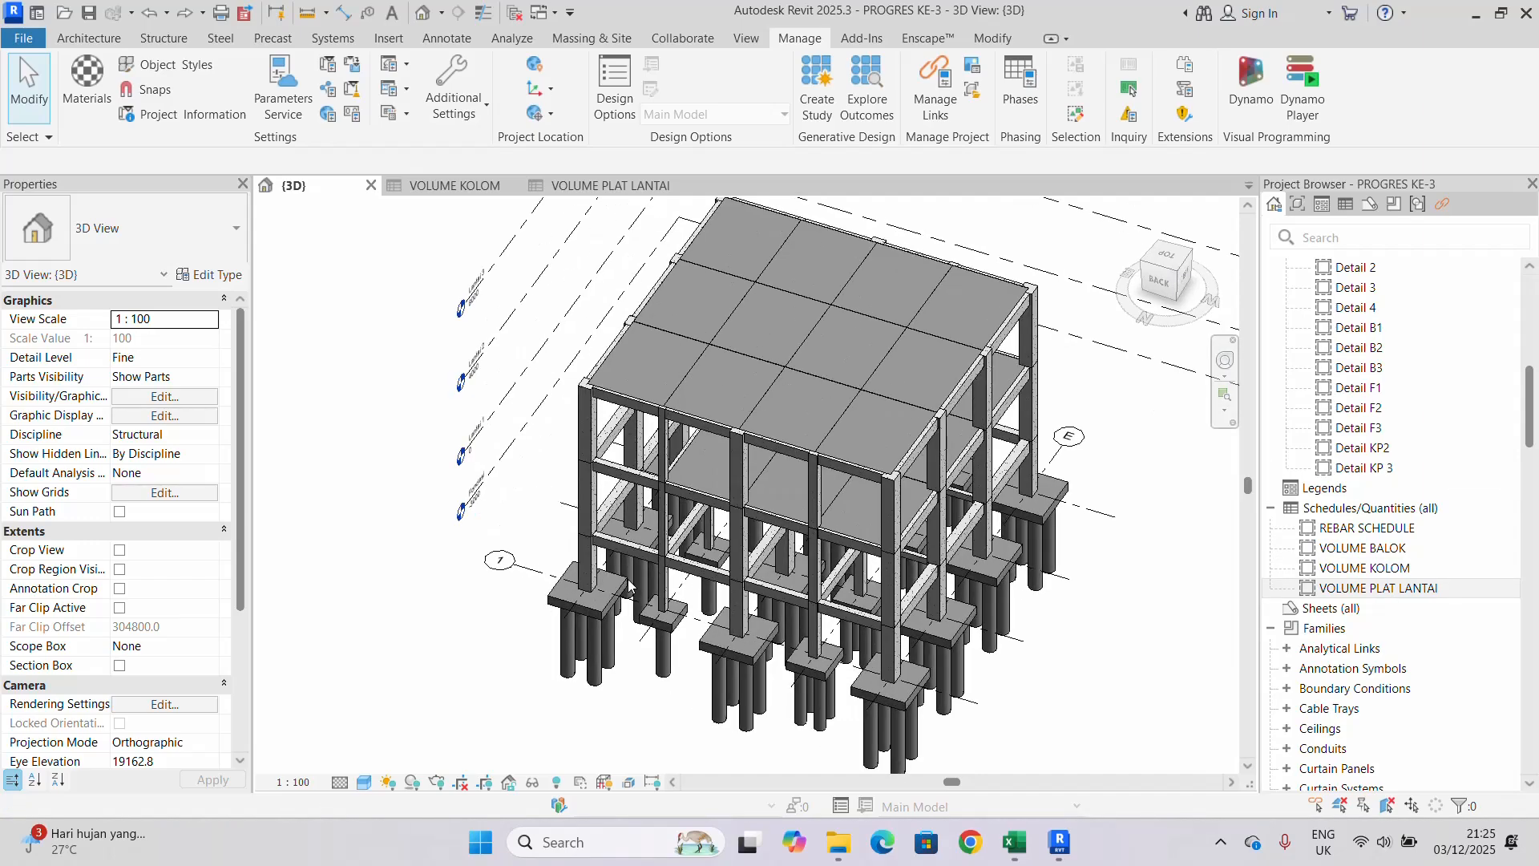
pyautogui.moveTo(622, 561); pyautogui.dragTo(594, 515, button='middle')
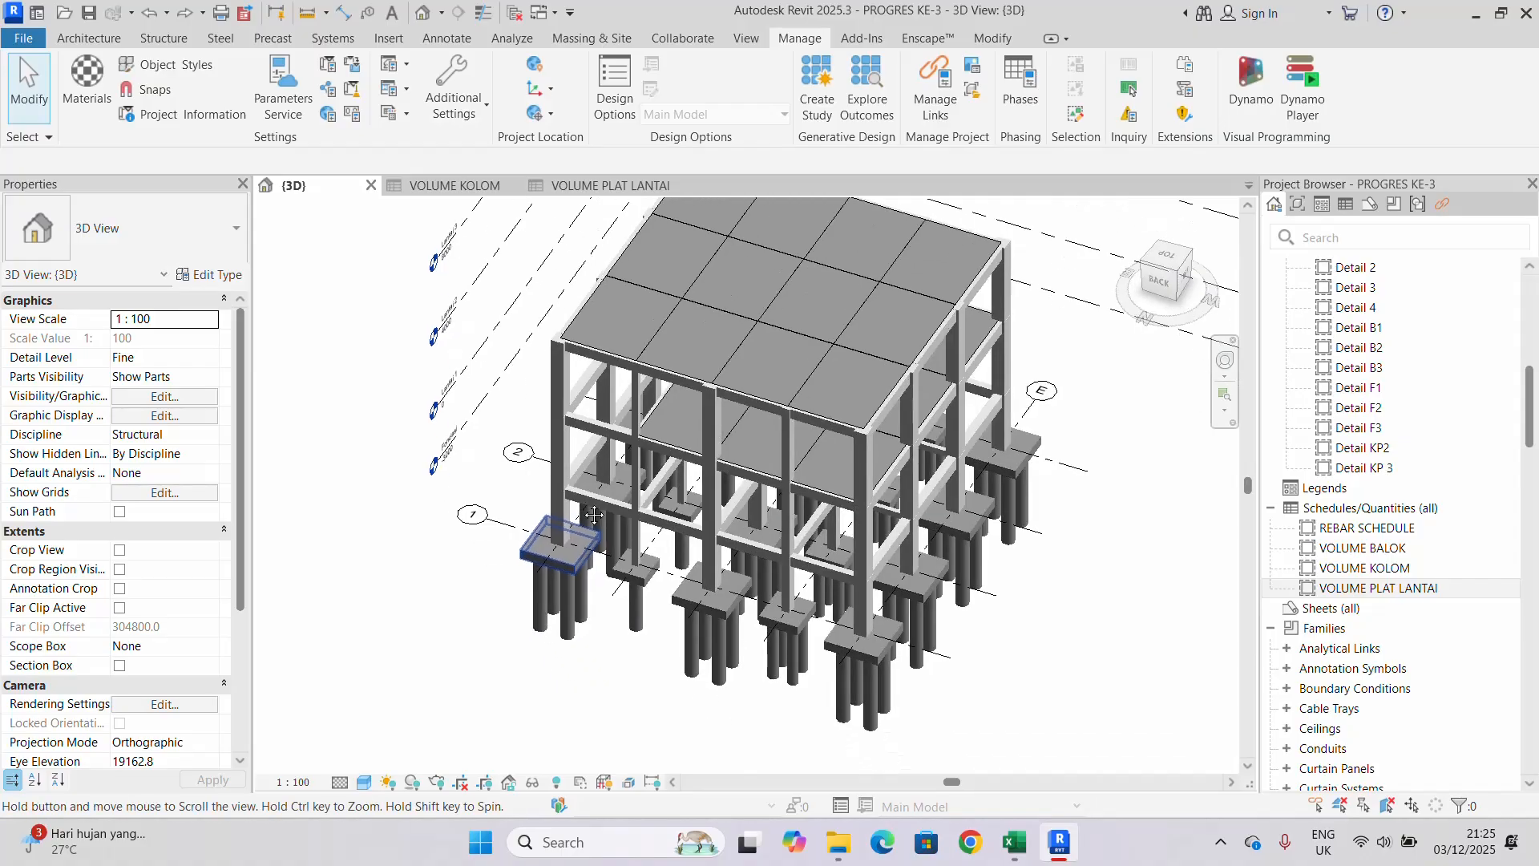
pyautogui.scroll(2, 594, 516)
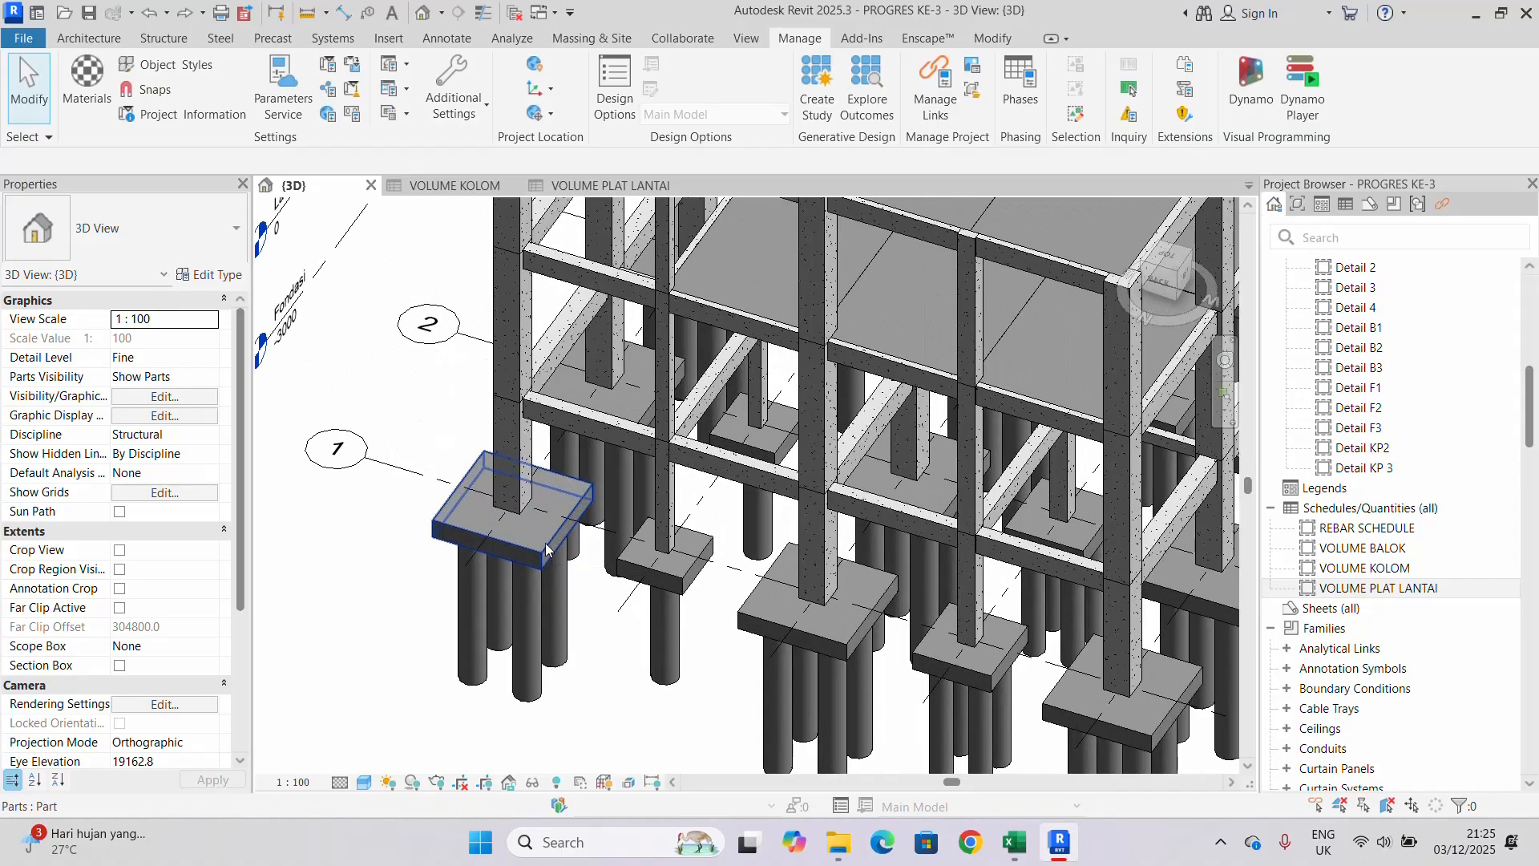
pyautogui.scroll(-4, 548, 549)
pyautogui.moveTo(547, 553); pyautogui.dragTo(707, 600, button='middle')
pyautogui.scroll(2, 698, 589)
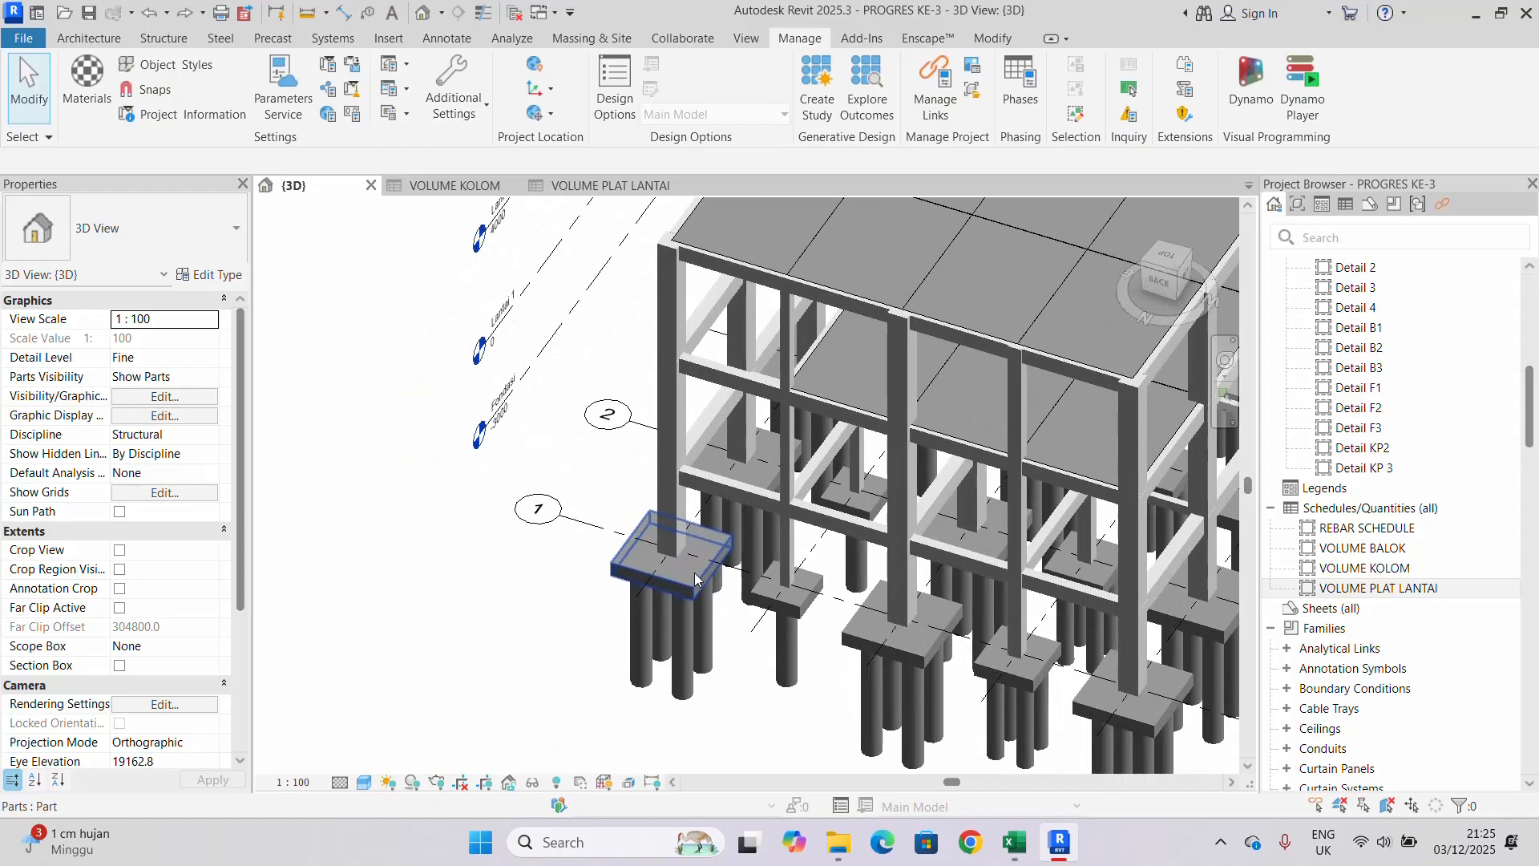
pyautogui.click(696, 545)
pyautogui.scroll(3, 696, 545)
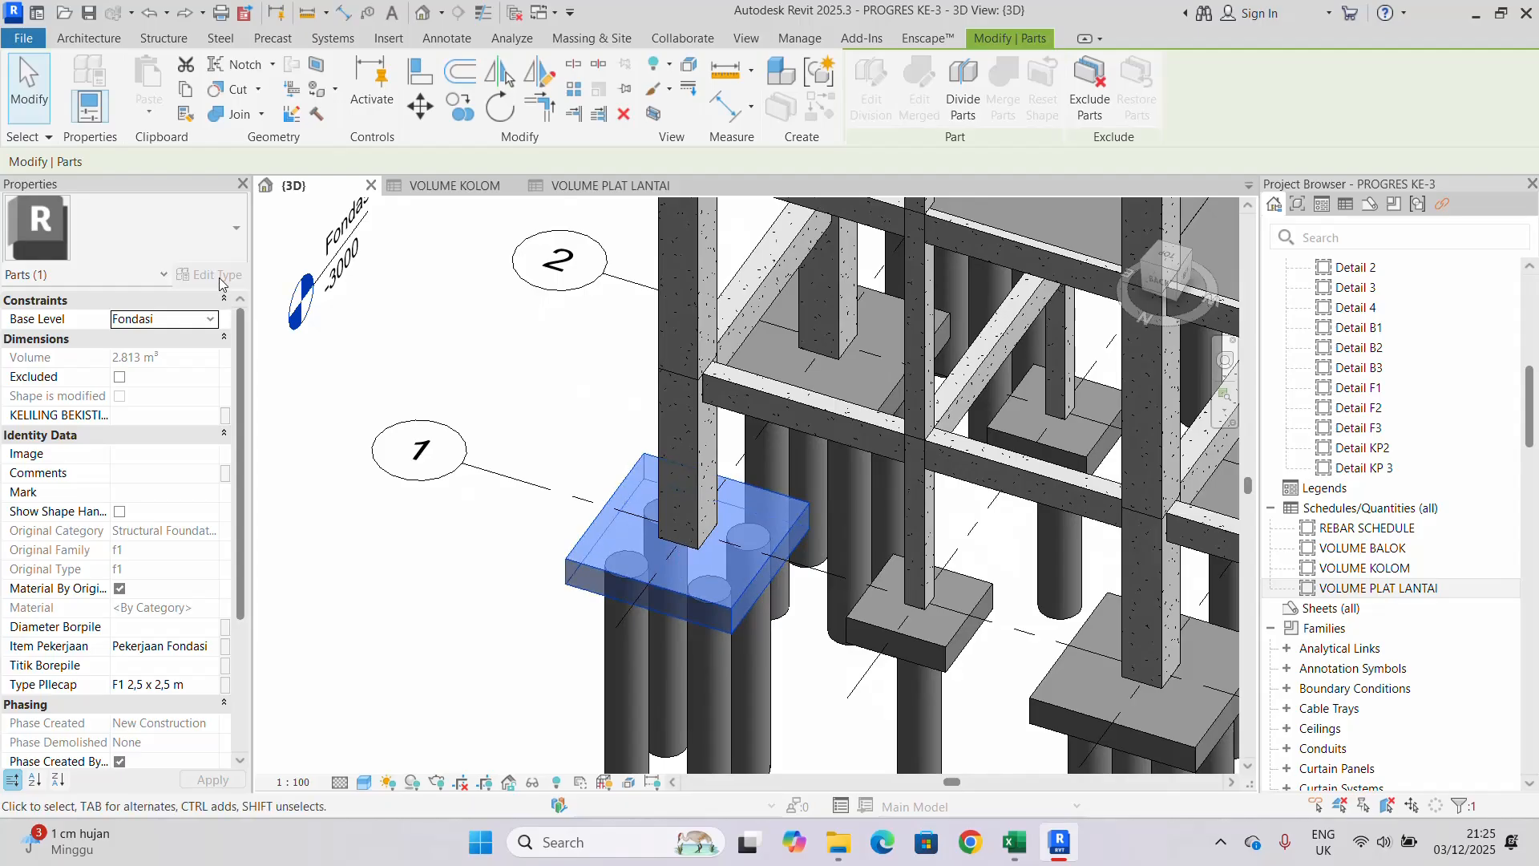
pyautogui.scroll(-6, 561, 521)
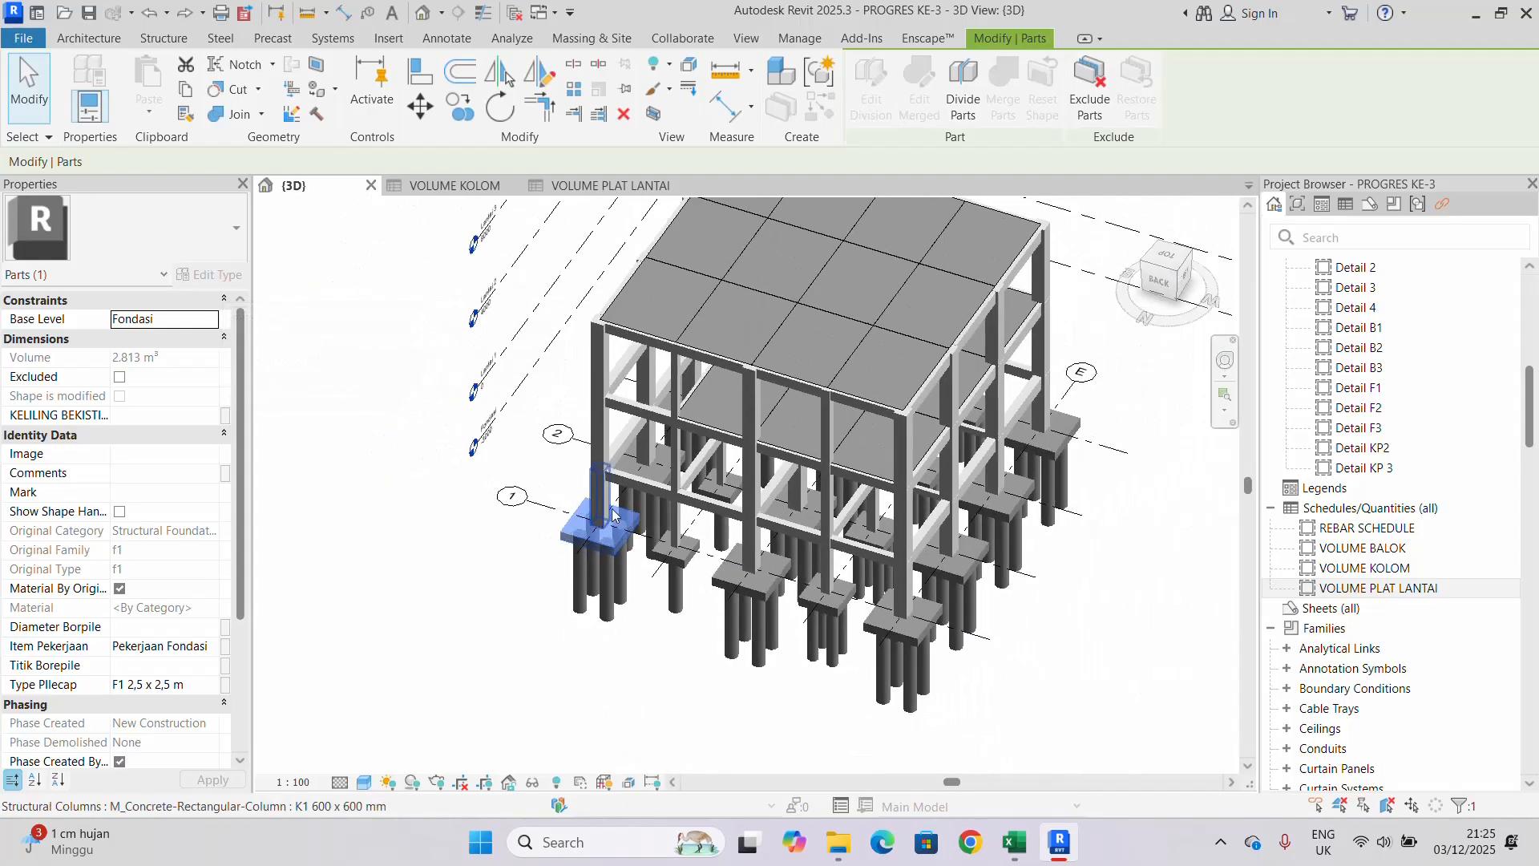
pyautogui.press('Escape')
pyautogui.scroll(-4, 656, 525)
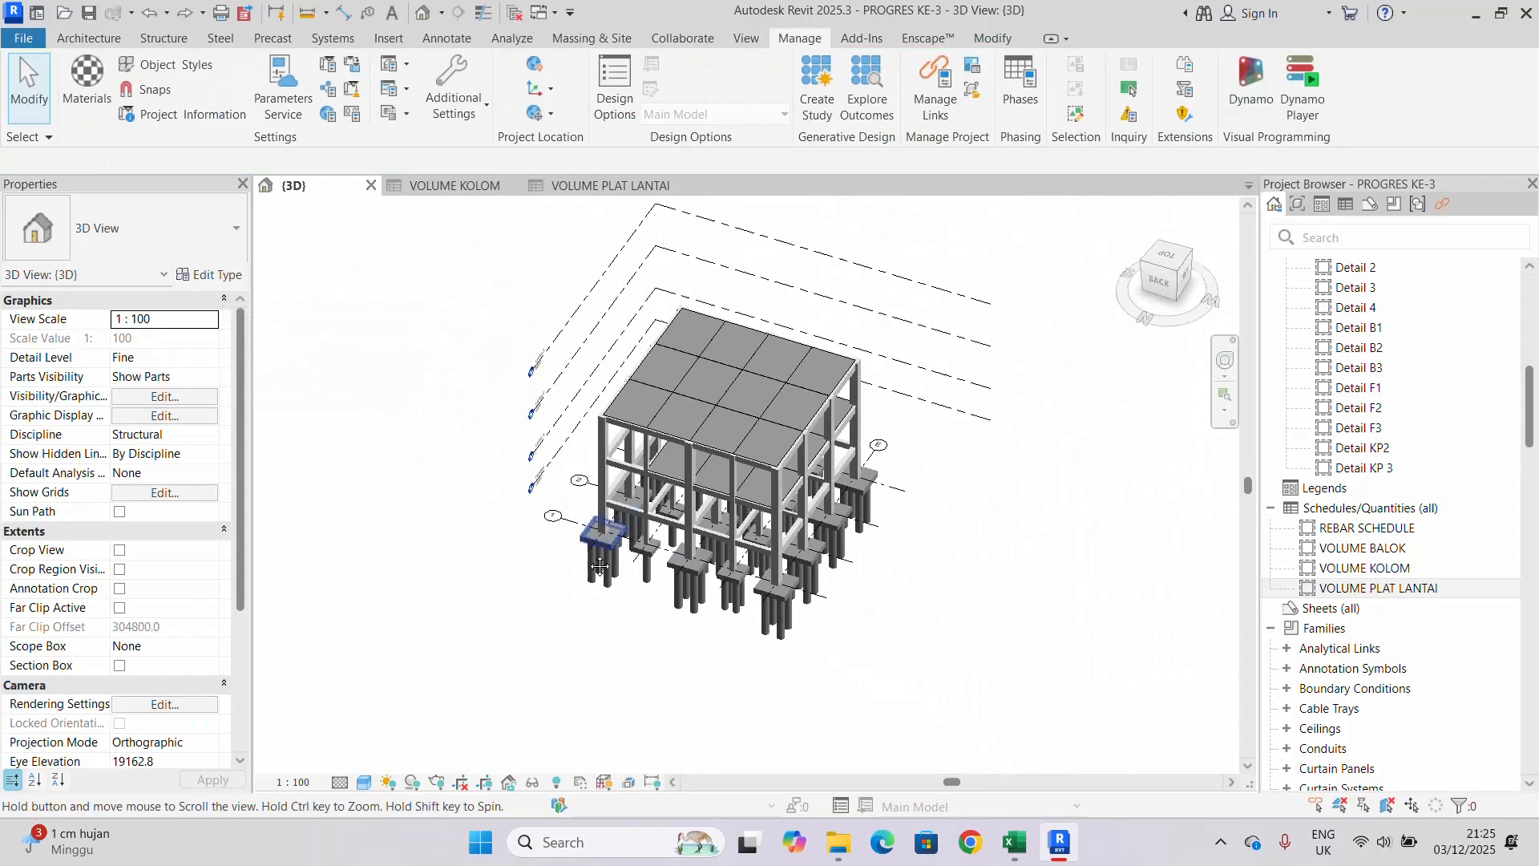
# - Delete the project parameter KELILING BEKISTING FOOTPLATE along with its associated data
pyautogui.click(328, 64)
pyautogui.moveTo(606, 100); pyautogui.dragTo(595, 136)
pyautogui.click(611, 326)
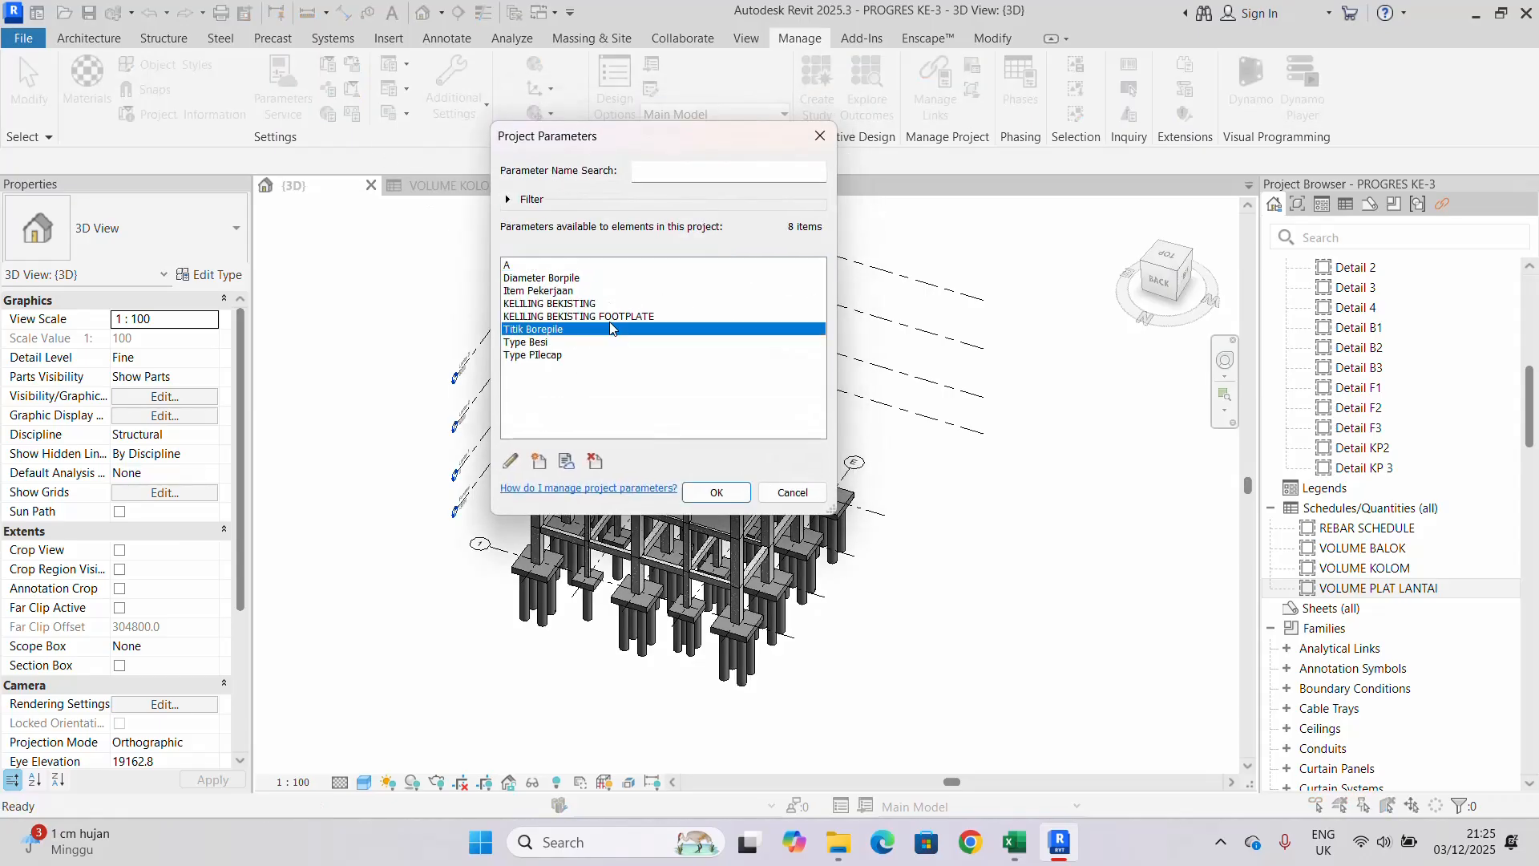
pyautogui.click(622, 316)
pyautogui.click(595, 461)
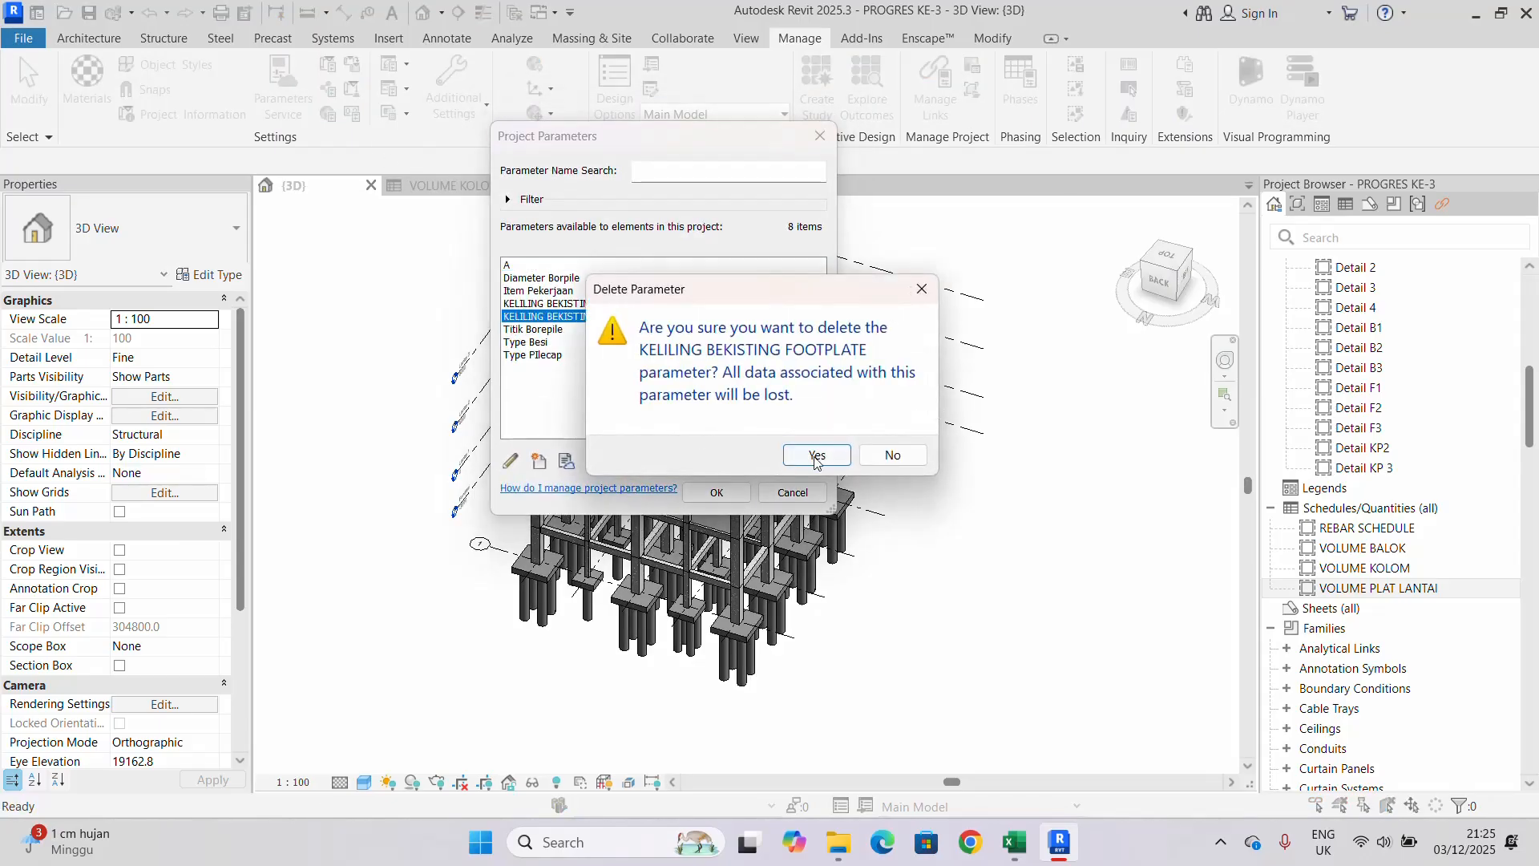
pyautogui.click(813, 455)
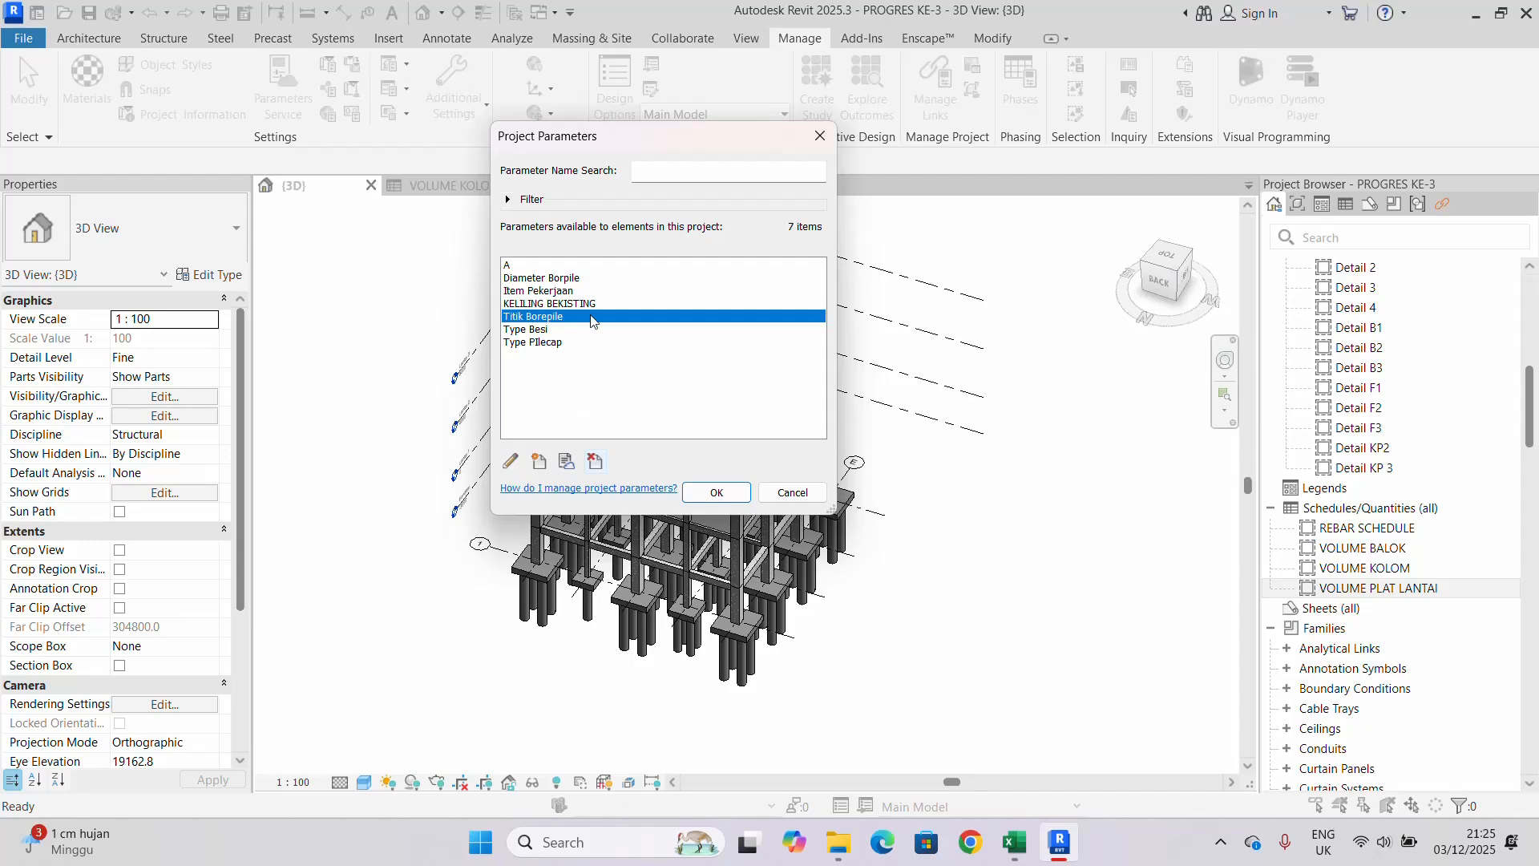
# - Add a Length instance project parameter named KELILING BEKETING FOTPLATE under Dimensions, applied to the Parts category
pyautogui.click(539, 462)
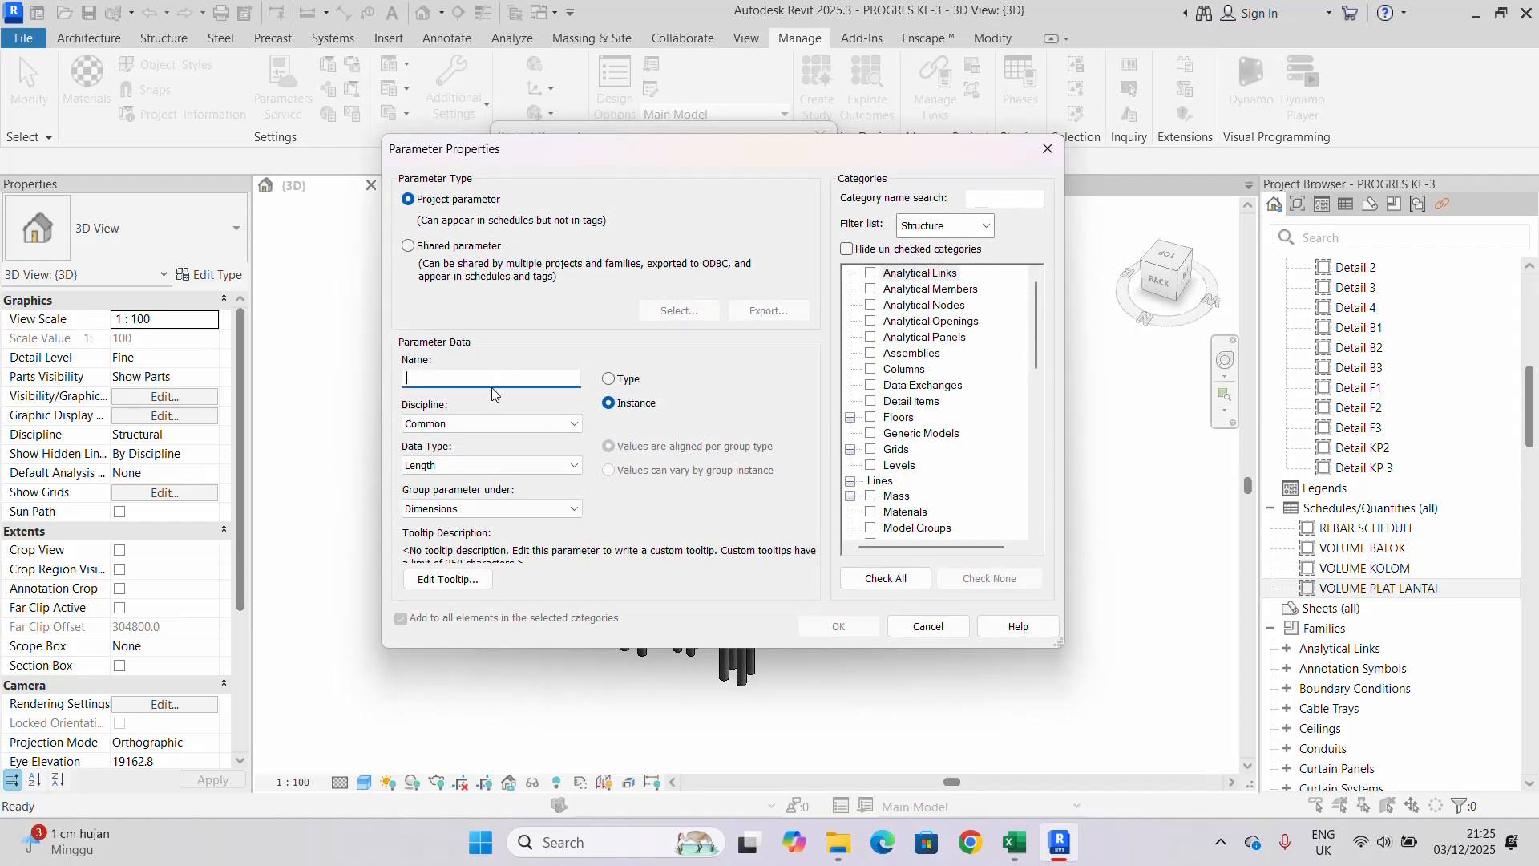
pyautogui.write('KELILING BEKETING FOTTPLATE')
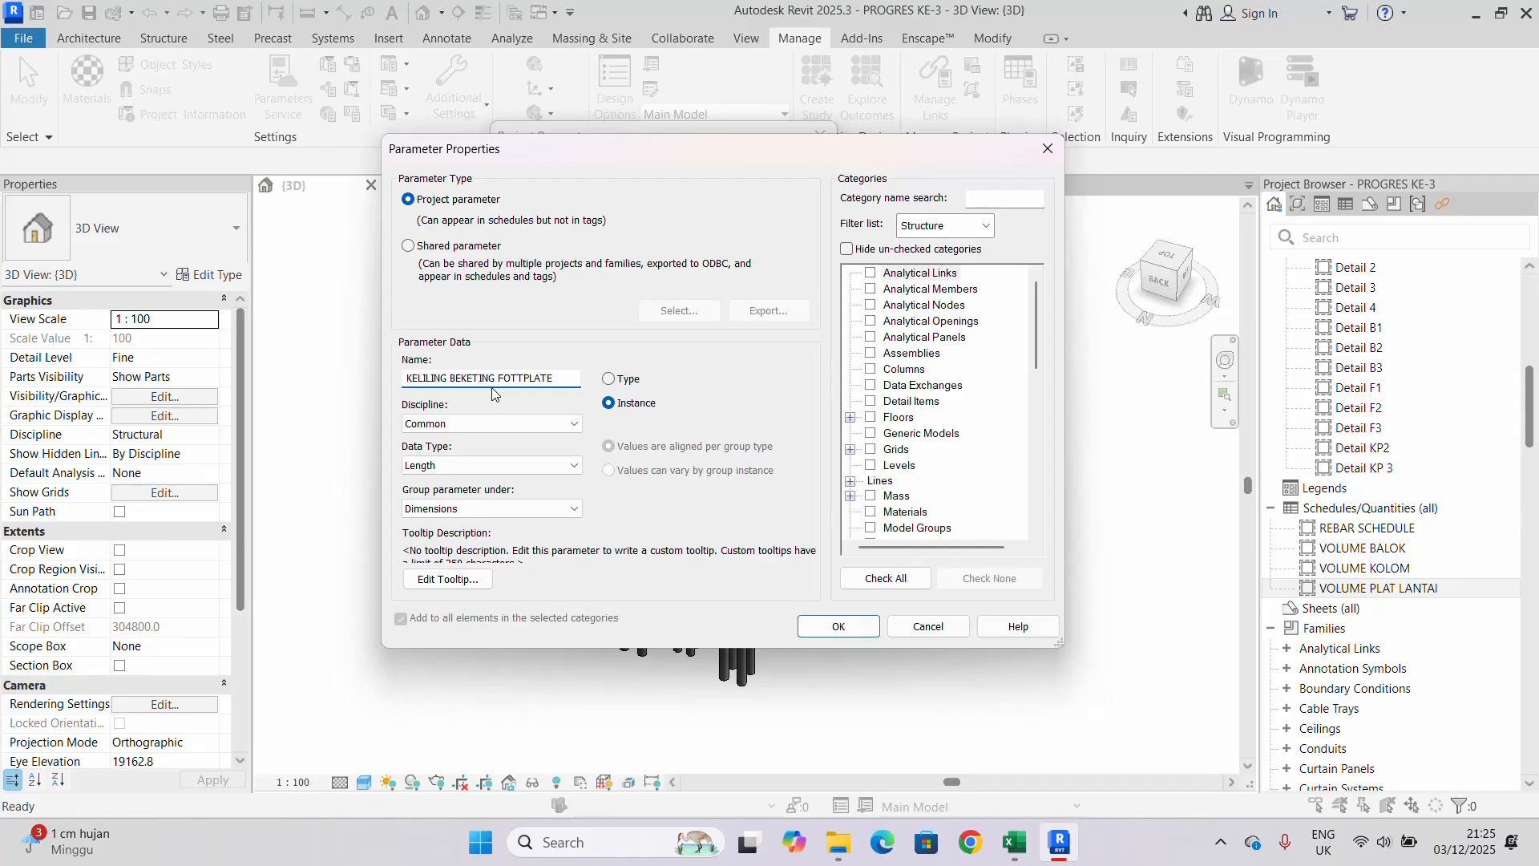
pyautogui.press('BackSpace')
pyautogui.scroll(-2, 922, 404)
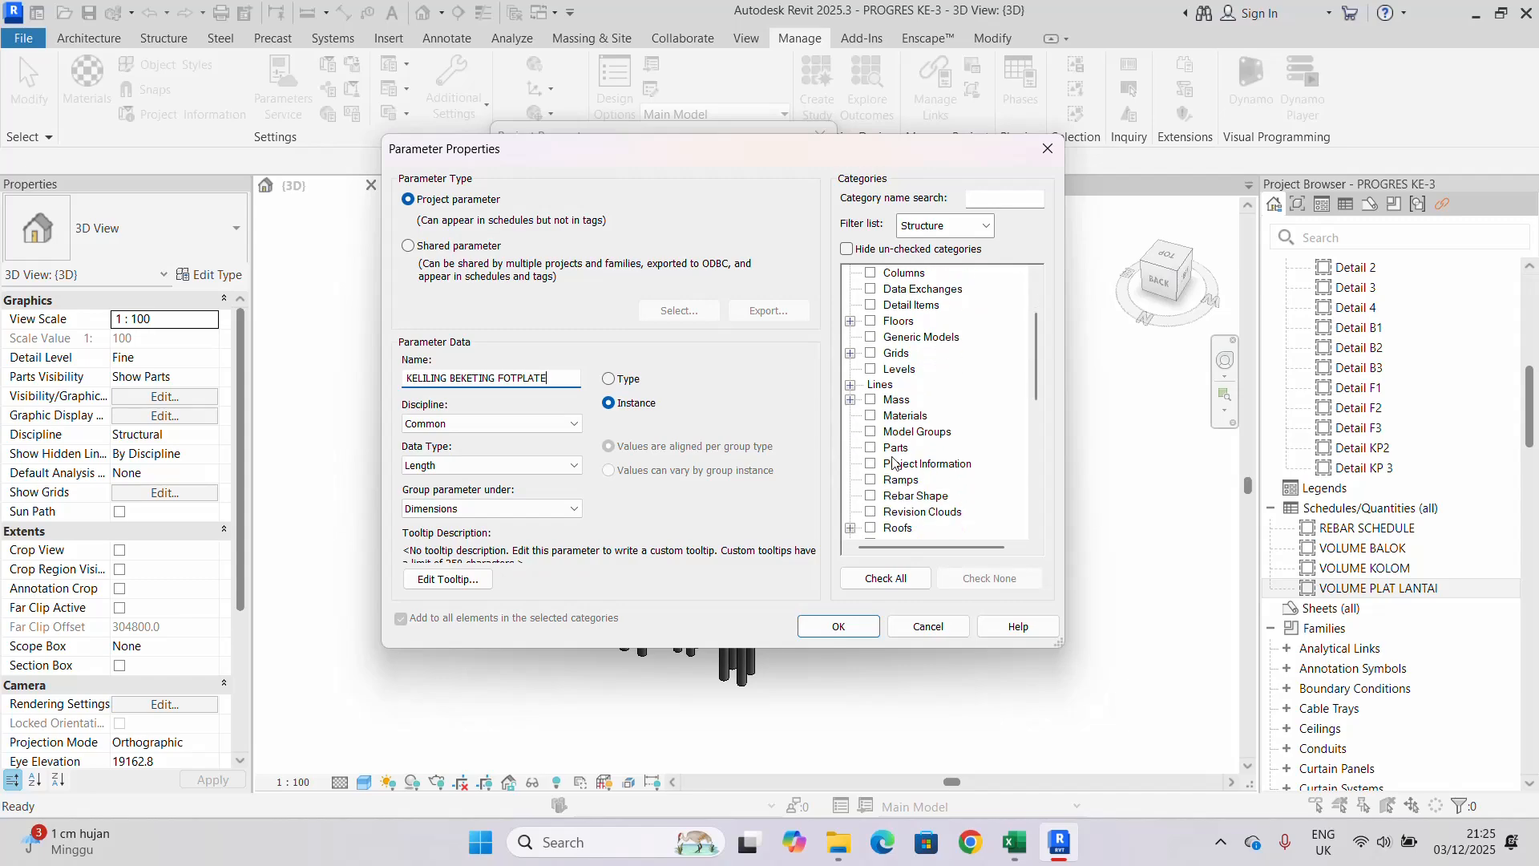
pyautogui.click(871, 448)
pyautogui.click(838, 626)
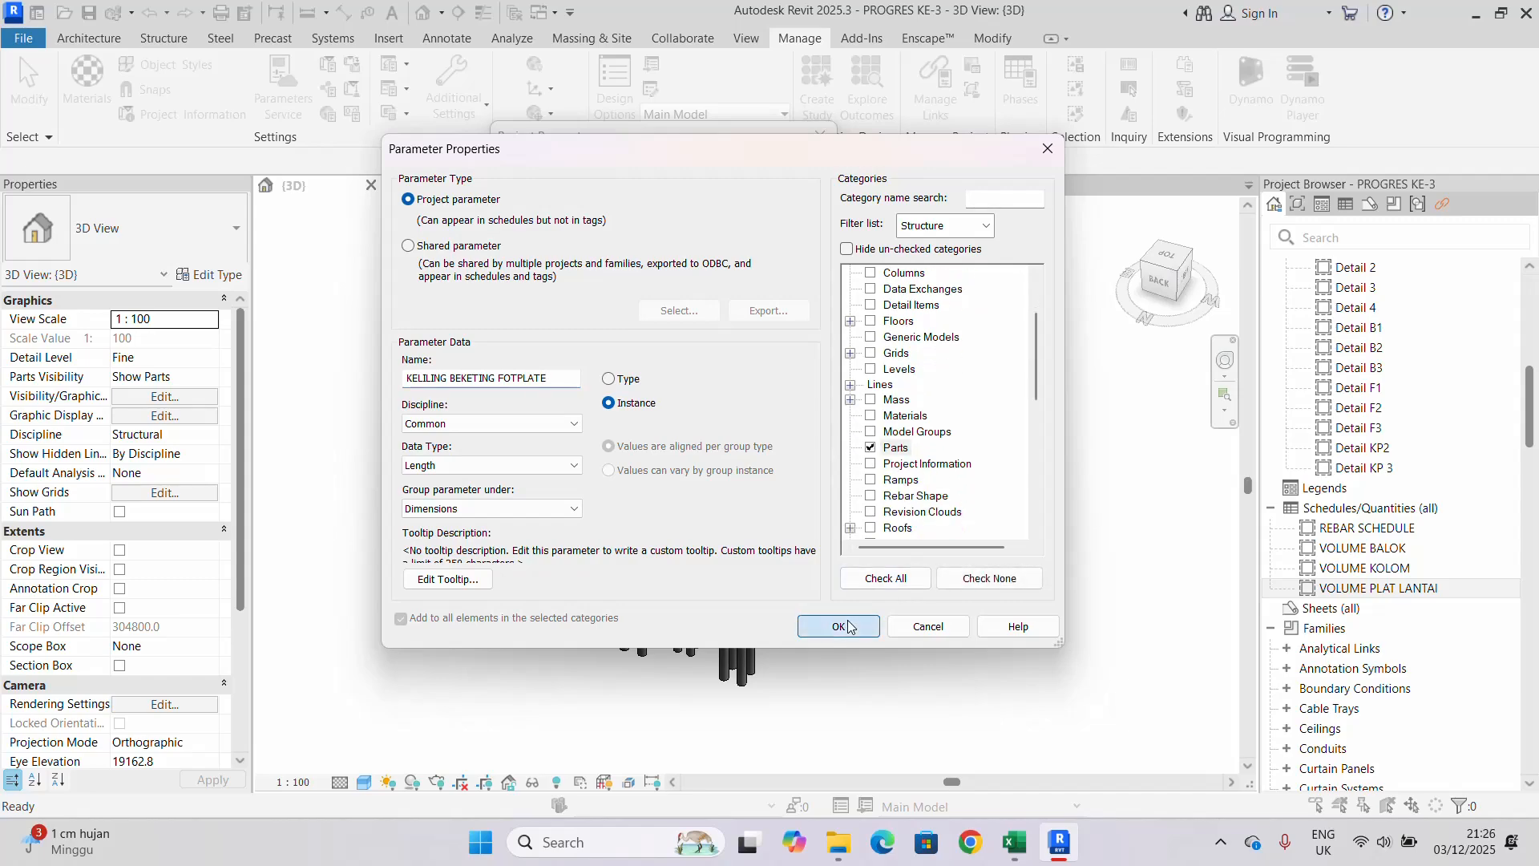
pyautogui.click(717, 492)
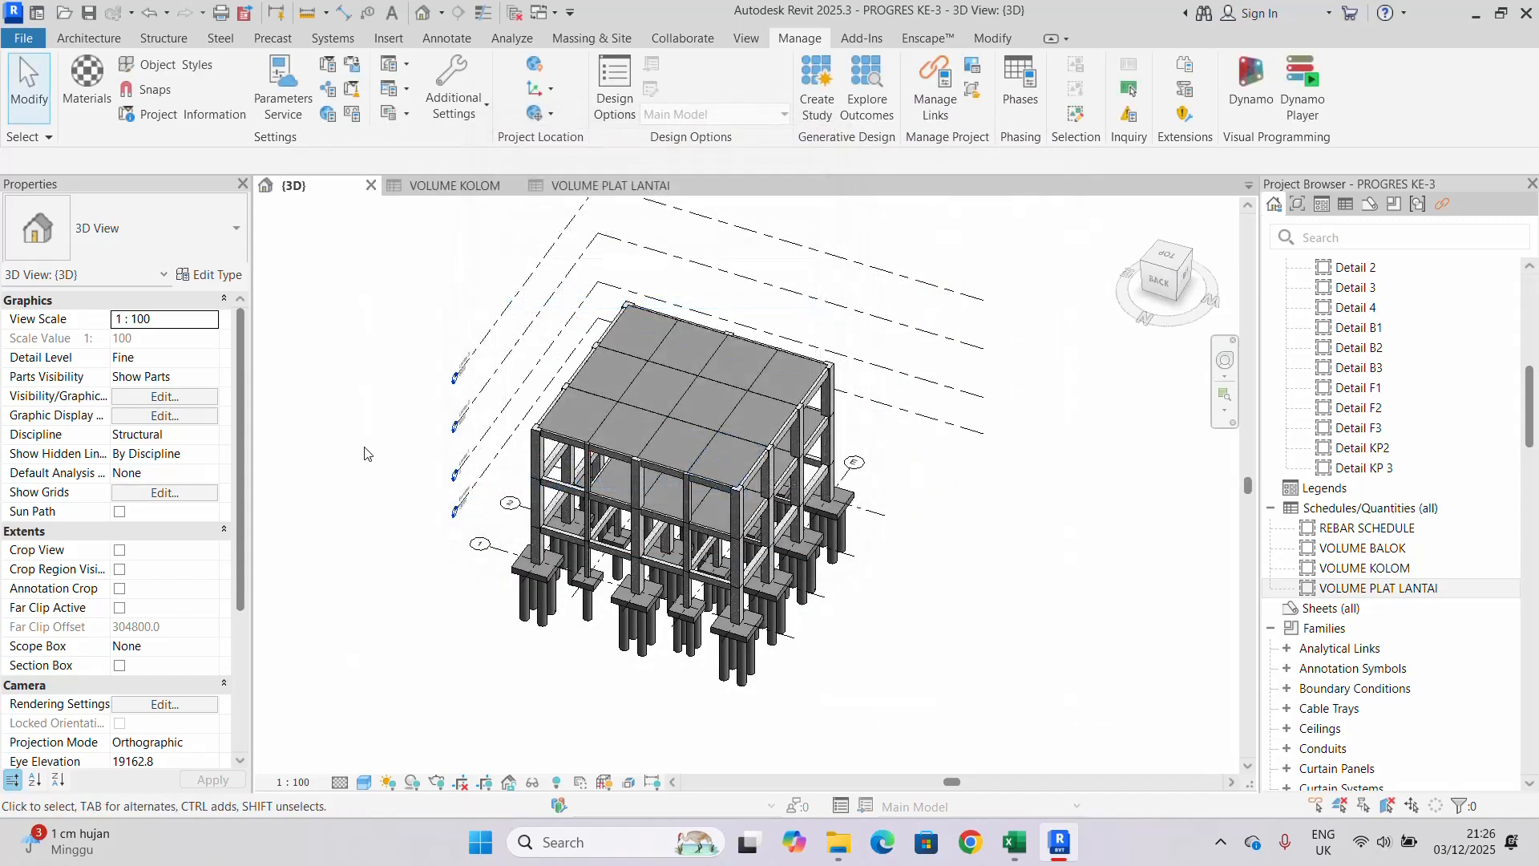
# - Select all instances of the f1 foundation part in the entire project and set their KELILING BEKETING FOTPLATE to =4*2500
pyautogui.scroll(3, 560, 582)
pyautogui.scroll(-2, 545, 577)
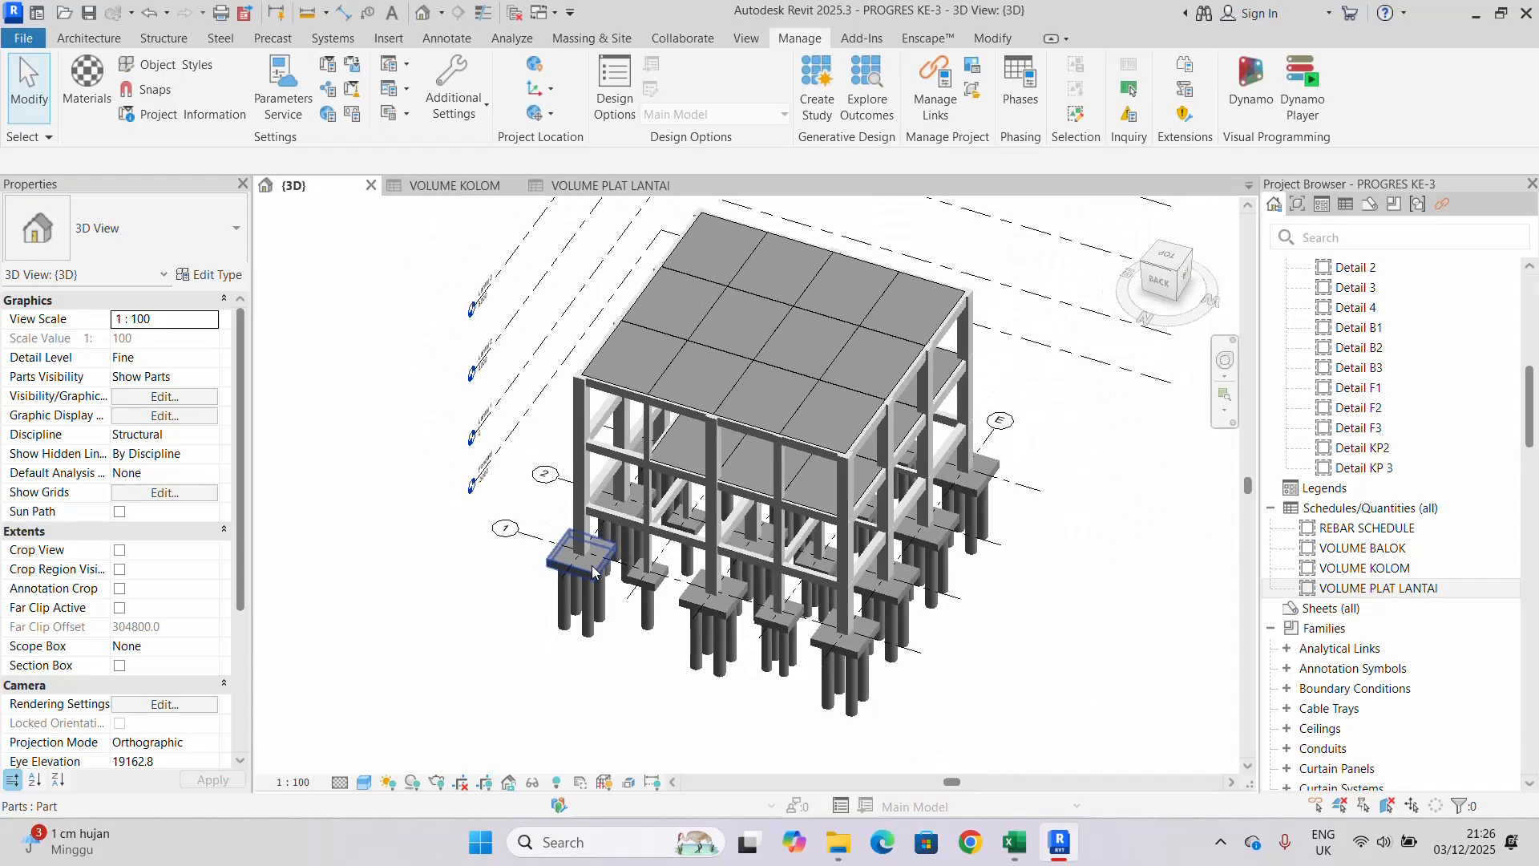
pyautogui.moveTo(546, 577); pyautogui.dragTo(525, 606, button='middle')
pyautogui.keyDown('shift'); pyautogui.moveTo(1023, 579); pyautogui.dragTo(1022, 566, button='middle'); pyautogui.keyUp('shift')
pyautogui.moveTo(997, 564); pyautogui.dragTo(968, 644, button='middle')
pyautogui.scroll(4, 550, 579)
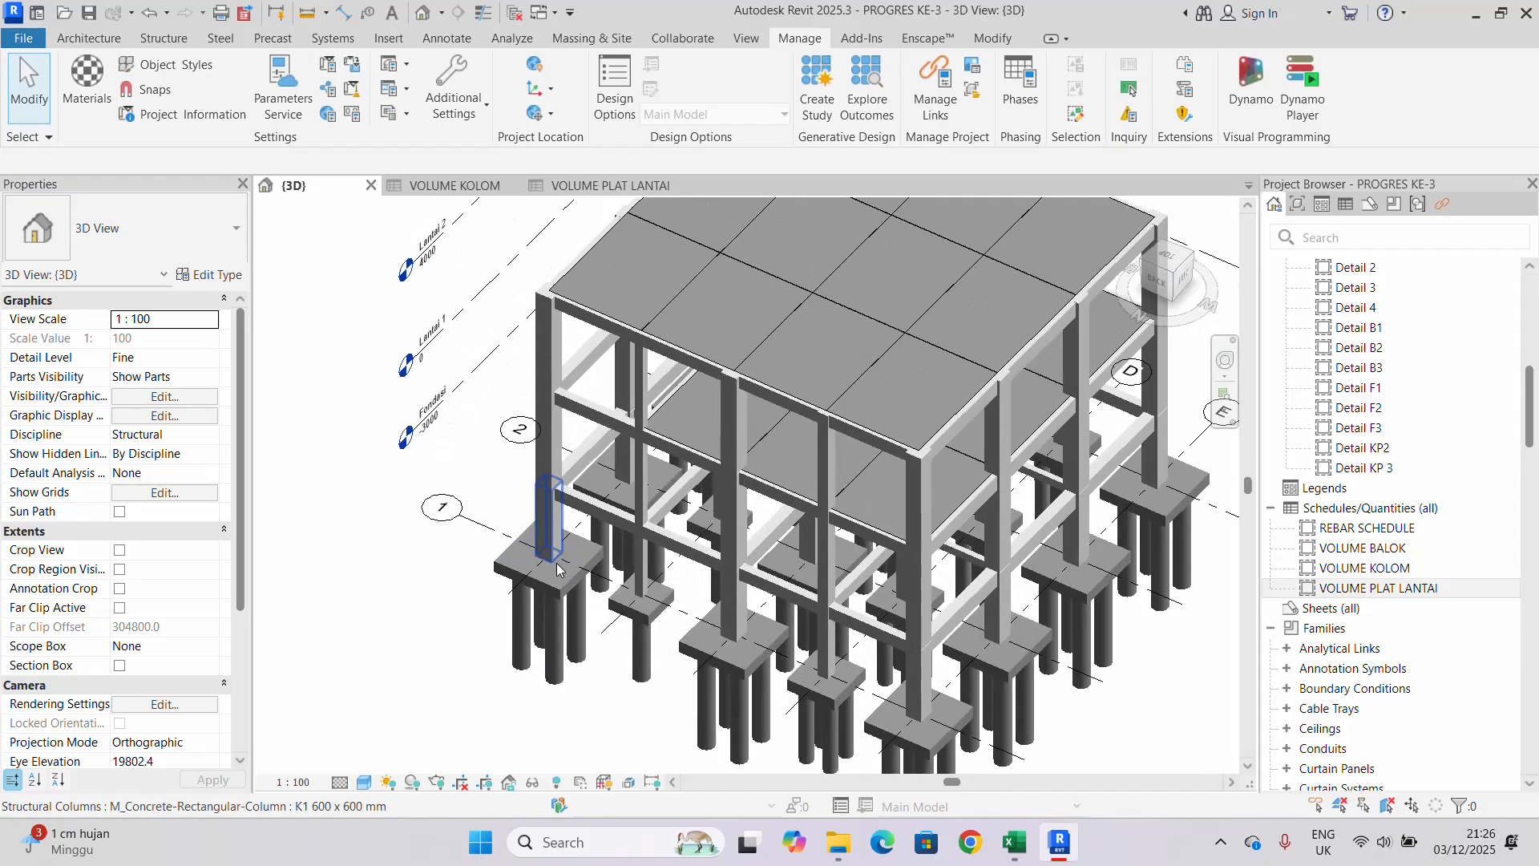
pyautogui.scroll(-1, 550, 580)
pyautogui.click(549, 573)
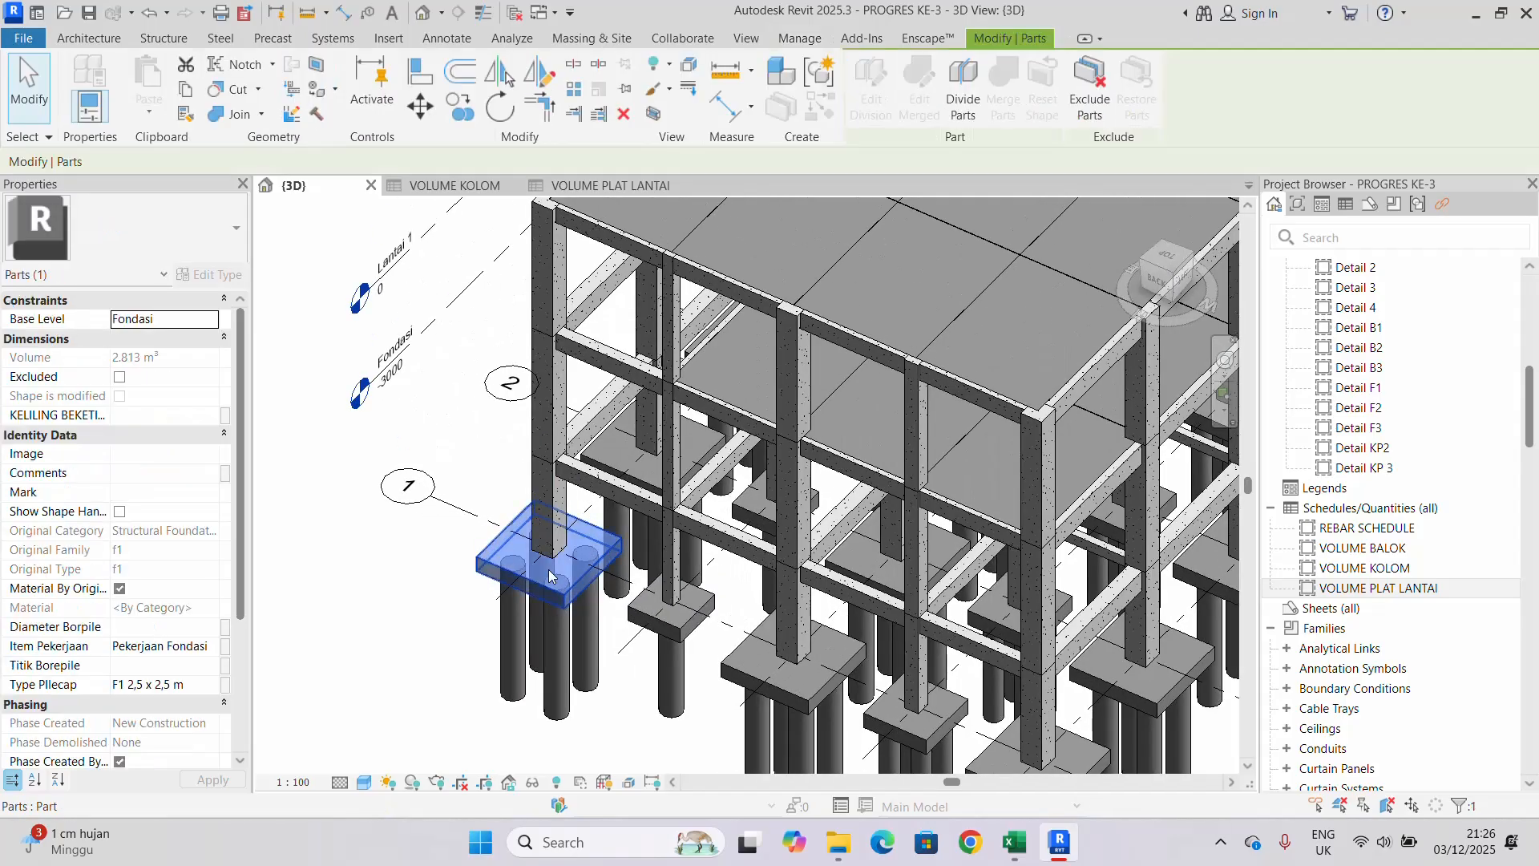
pyautogui.scroll(-1, 549, 571)
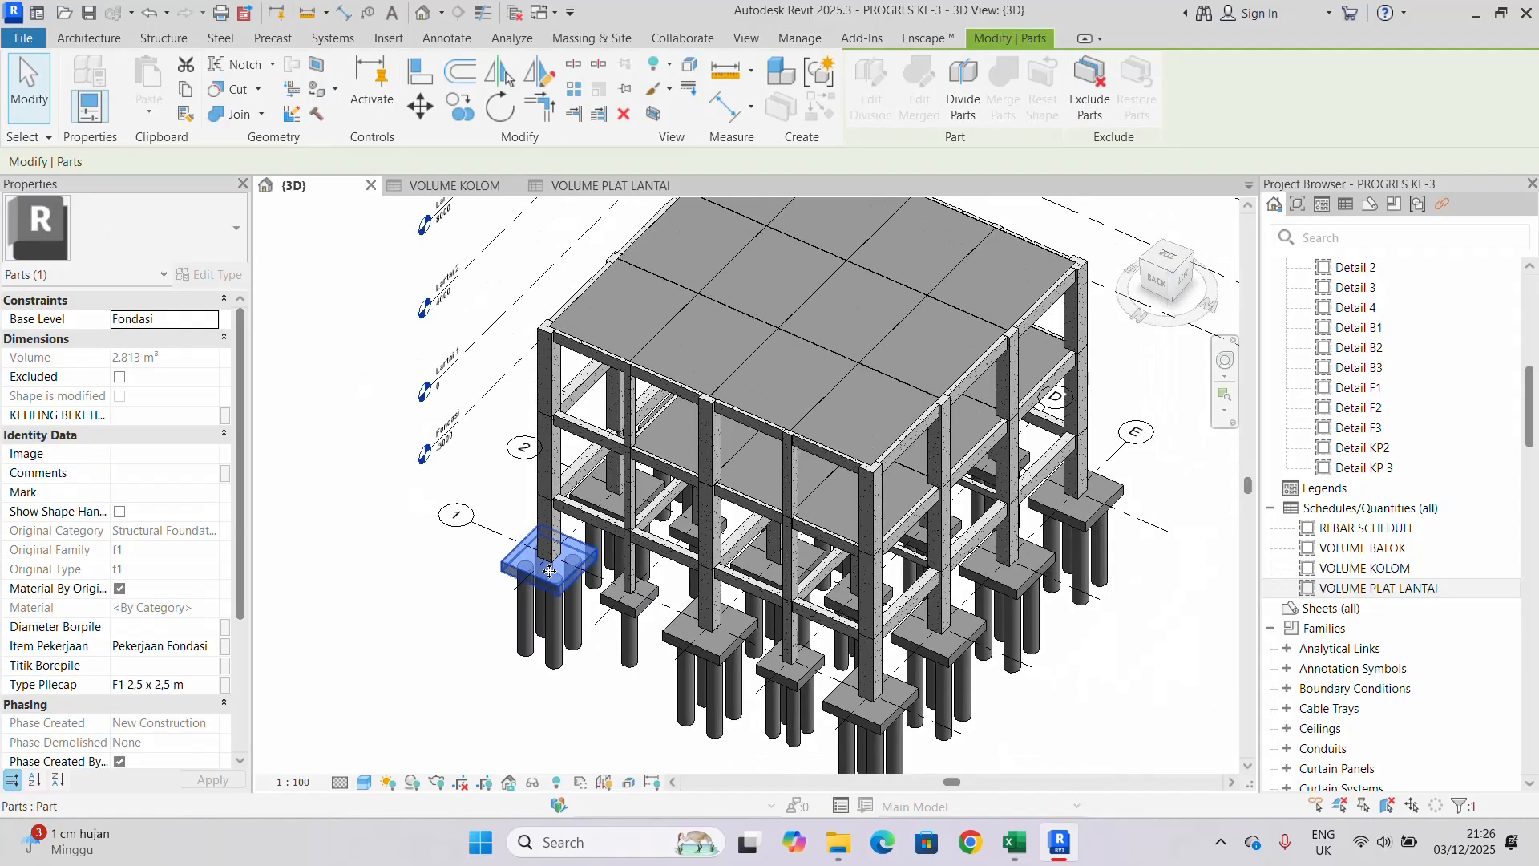
pyautogui.rightClick(539, 534)
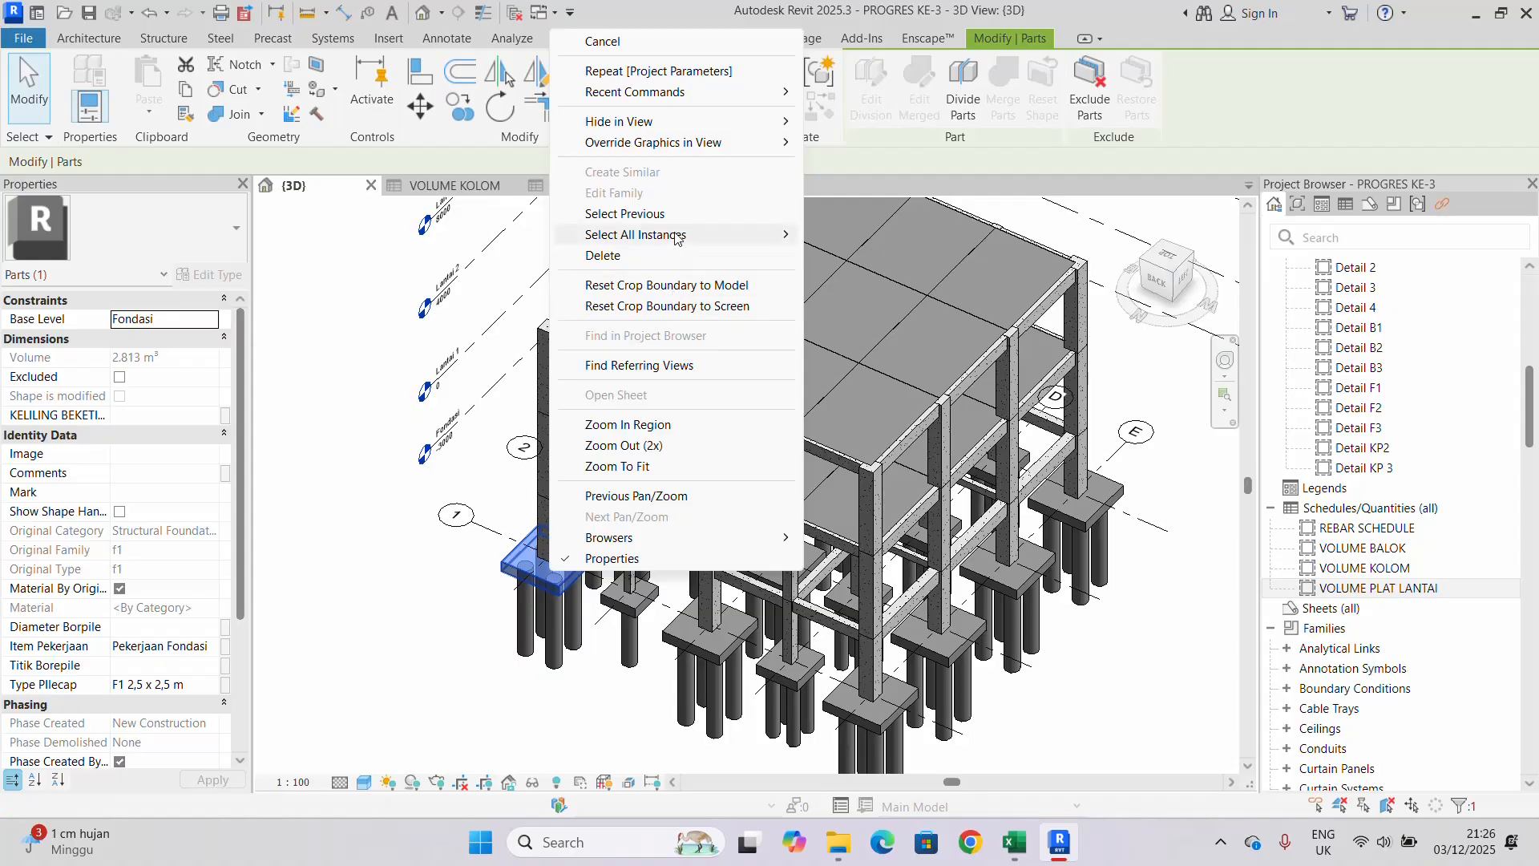
pyautogui.moveTo(711, 231)
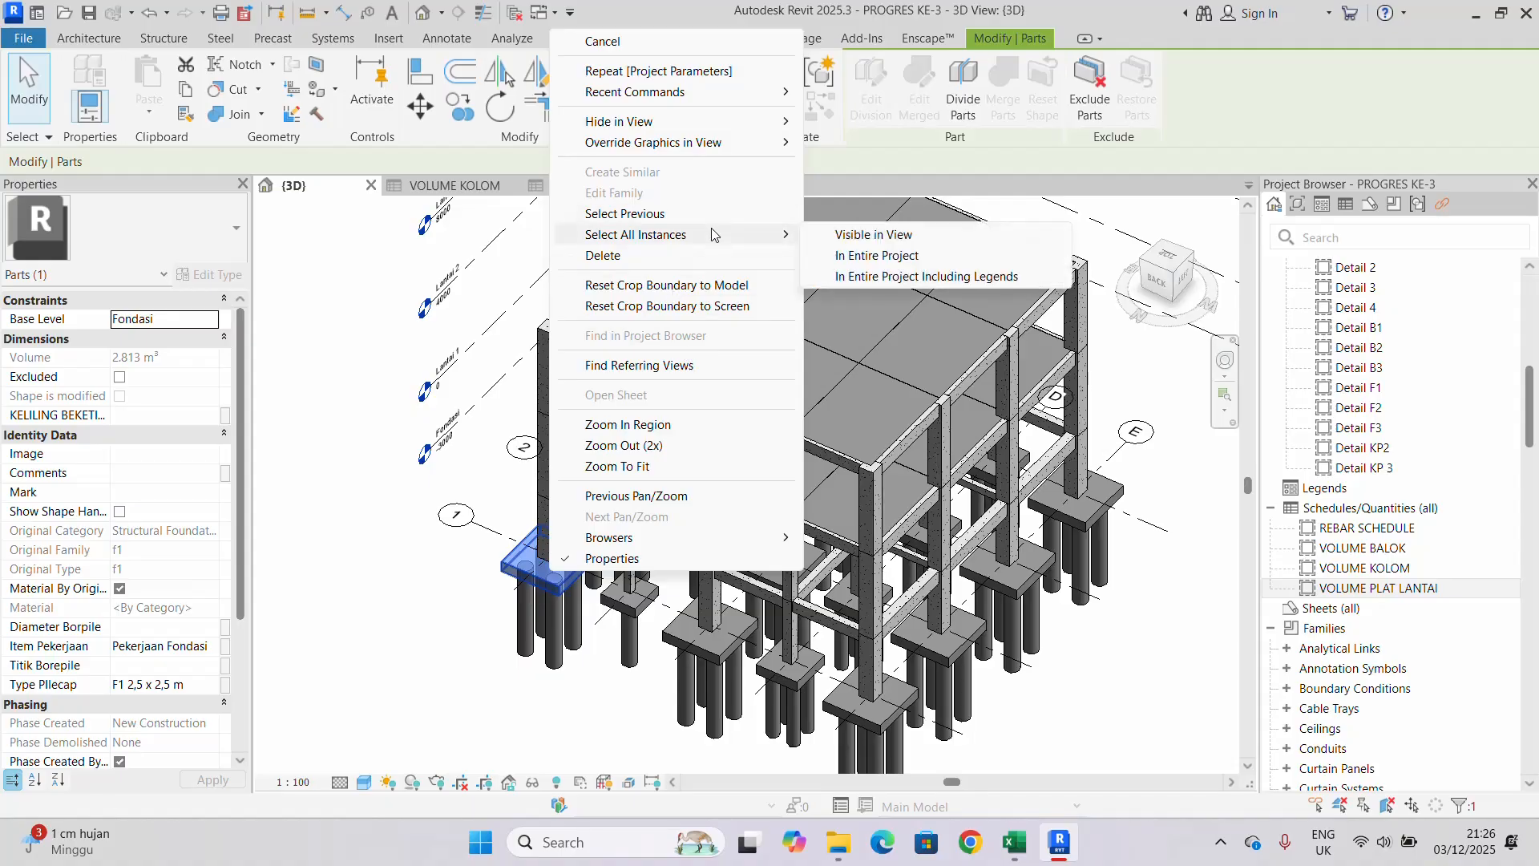
pyautogui.click(905, 258)
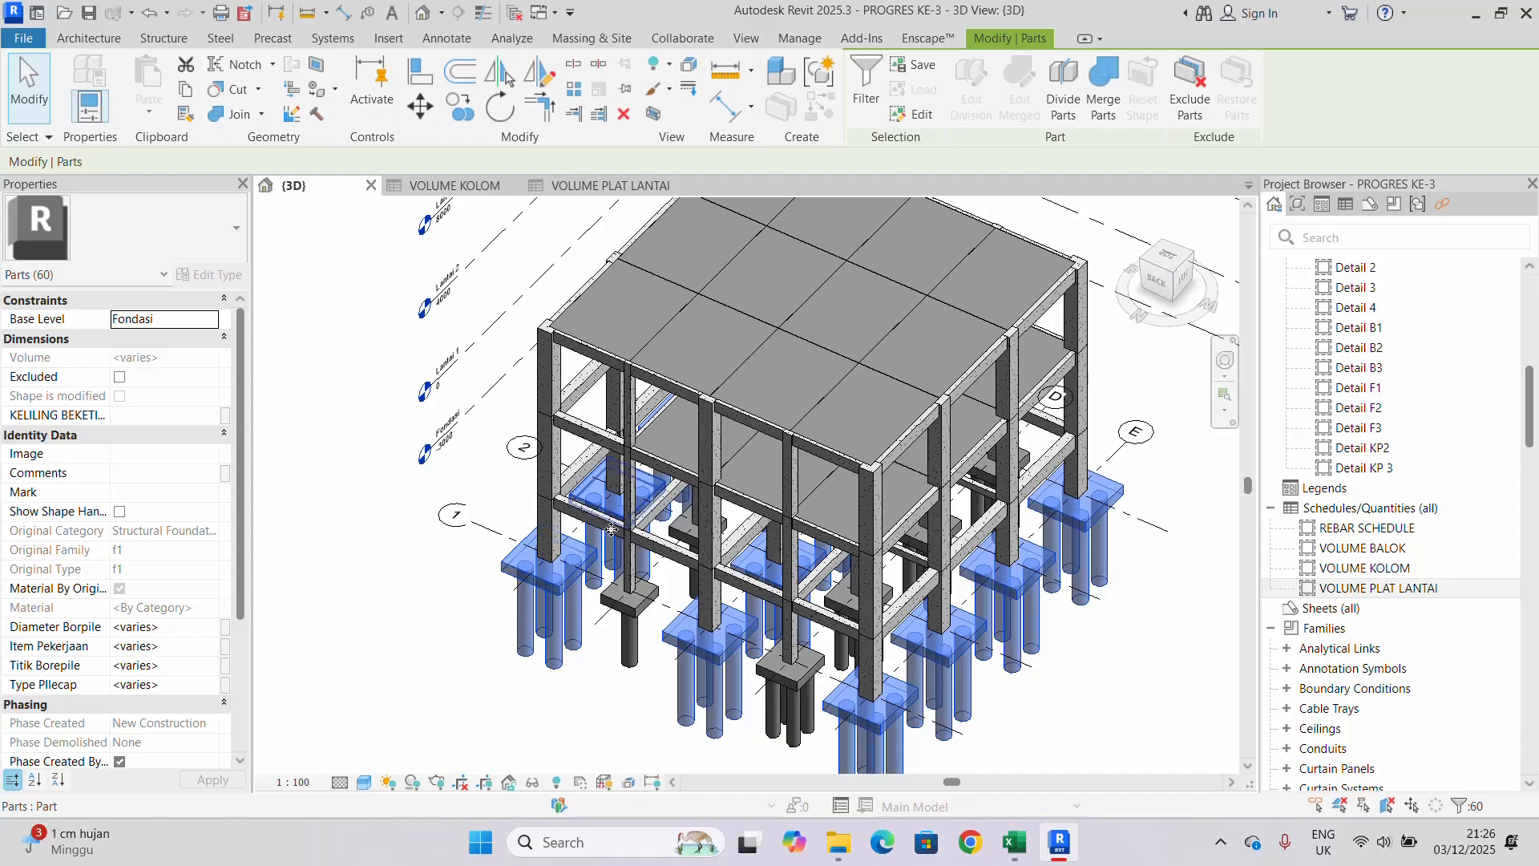
pyautogui.scroll(-5, 913, 608)
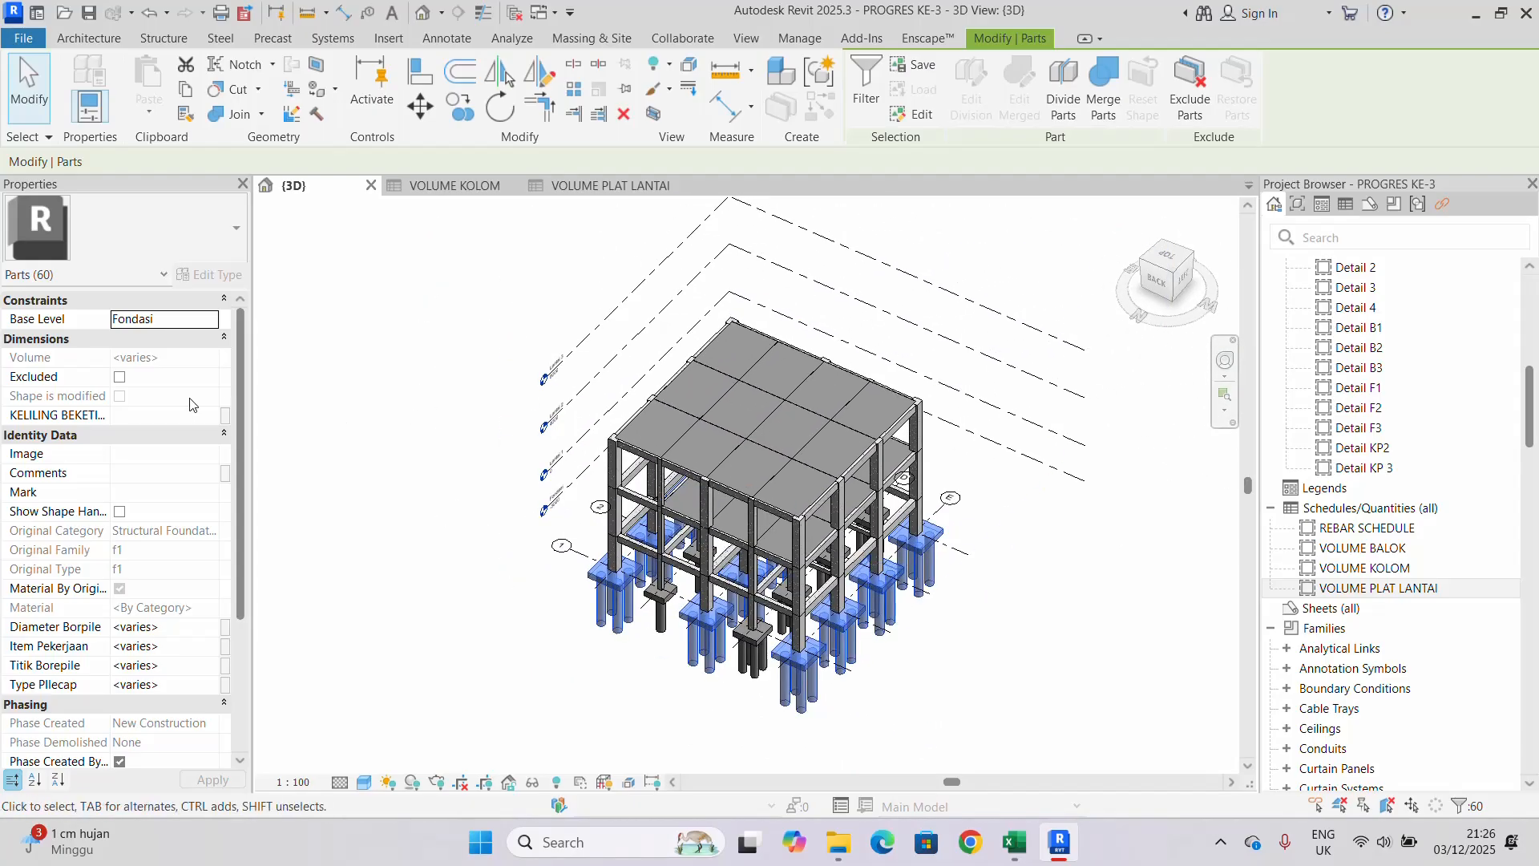
pyautogui.click(171, 414)
pyautogui.write('=4*2500')
pyautogui.press('Return')
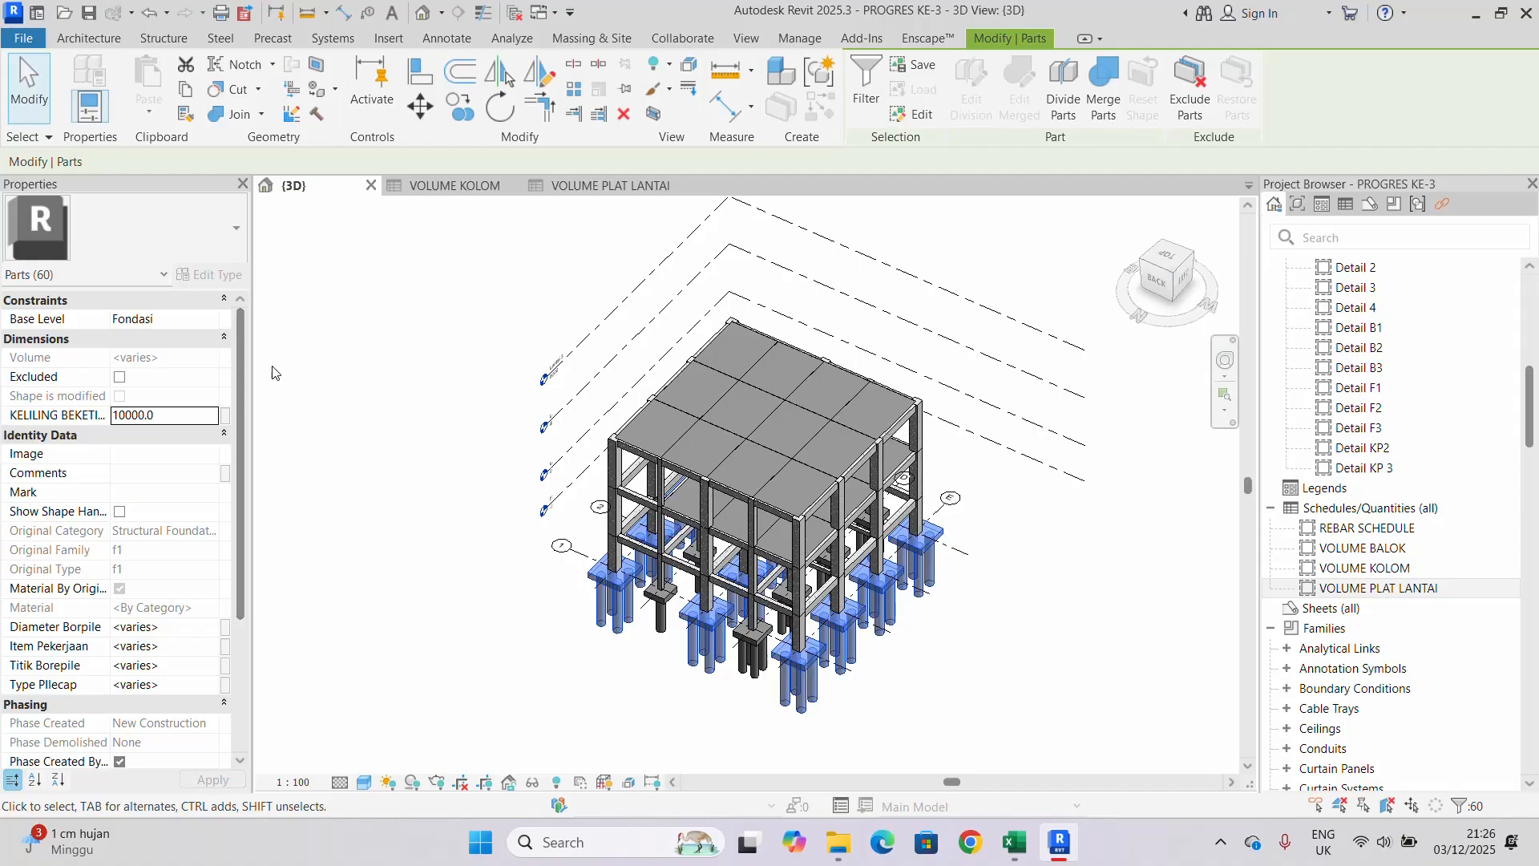
pyautogui.click(407, 368)
pyautogui.scroll(4, 798, 681)
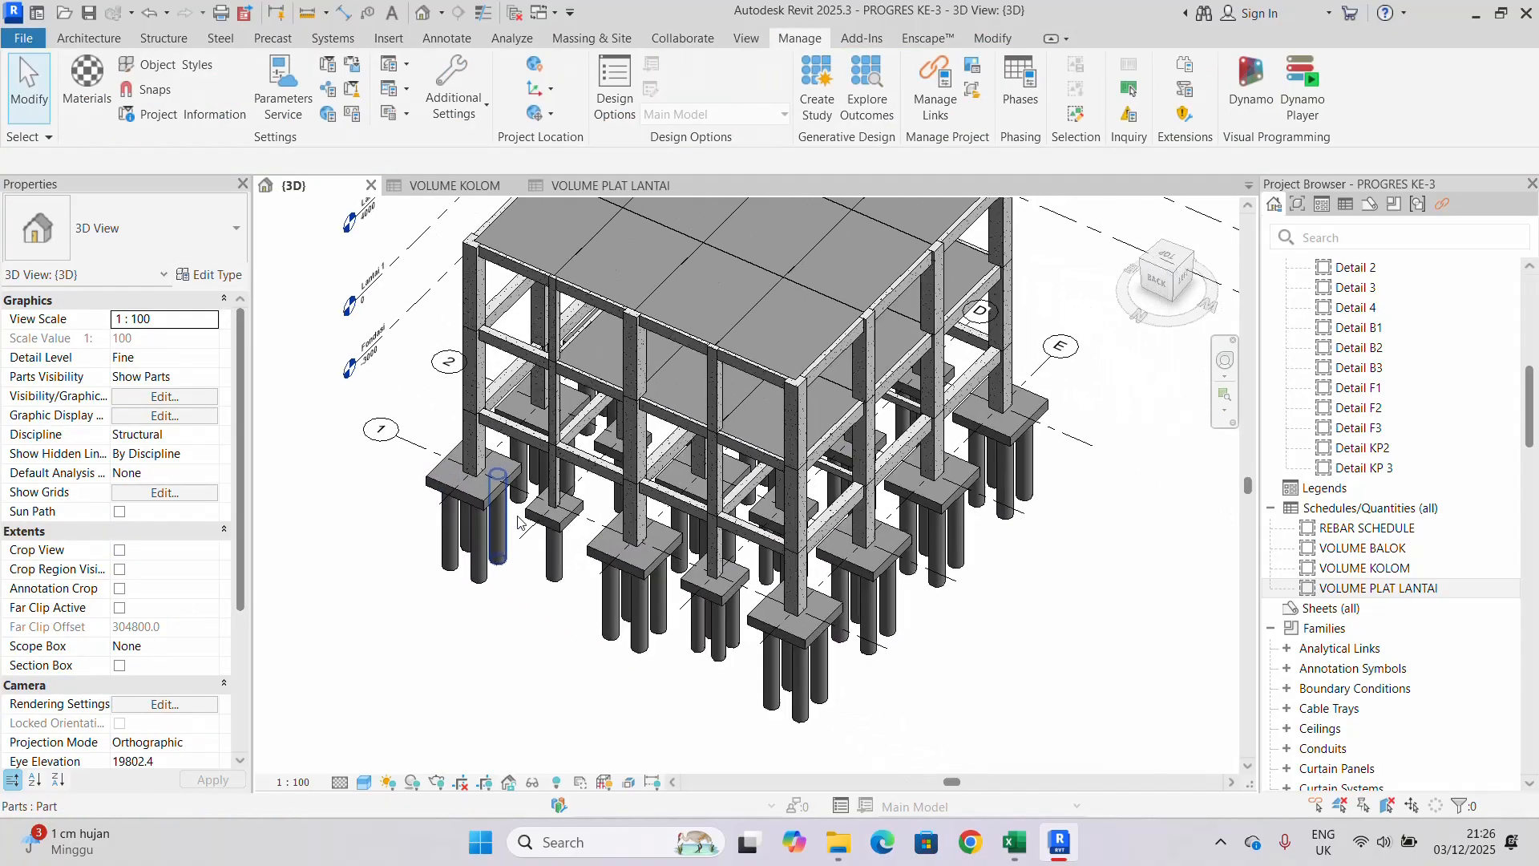
# - Set KELILING BEKETING FOTPLATE to 6000 for all instances of the f3 foundation parts in the entire project
pyautogui.click(550, 517)
pyautogui.rightClick(550, 517)
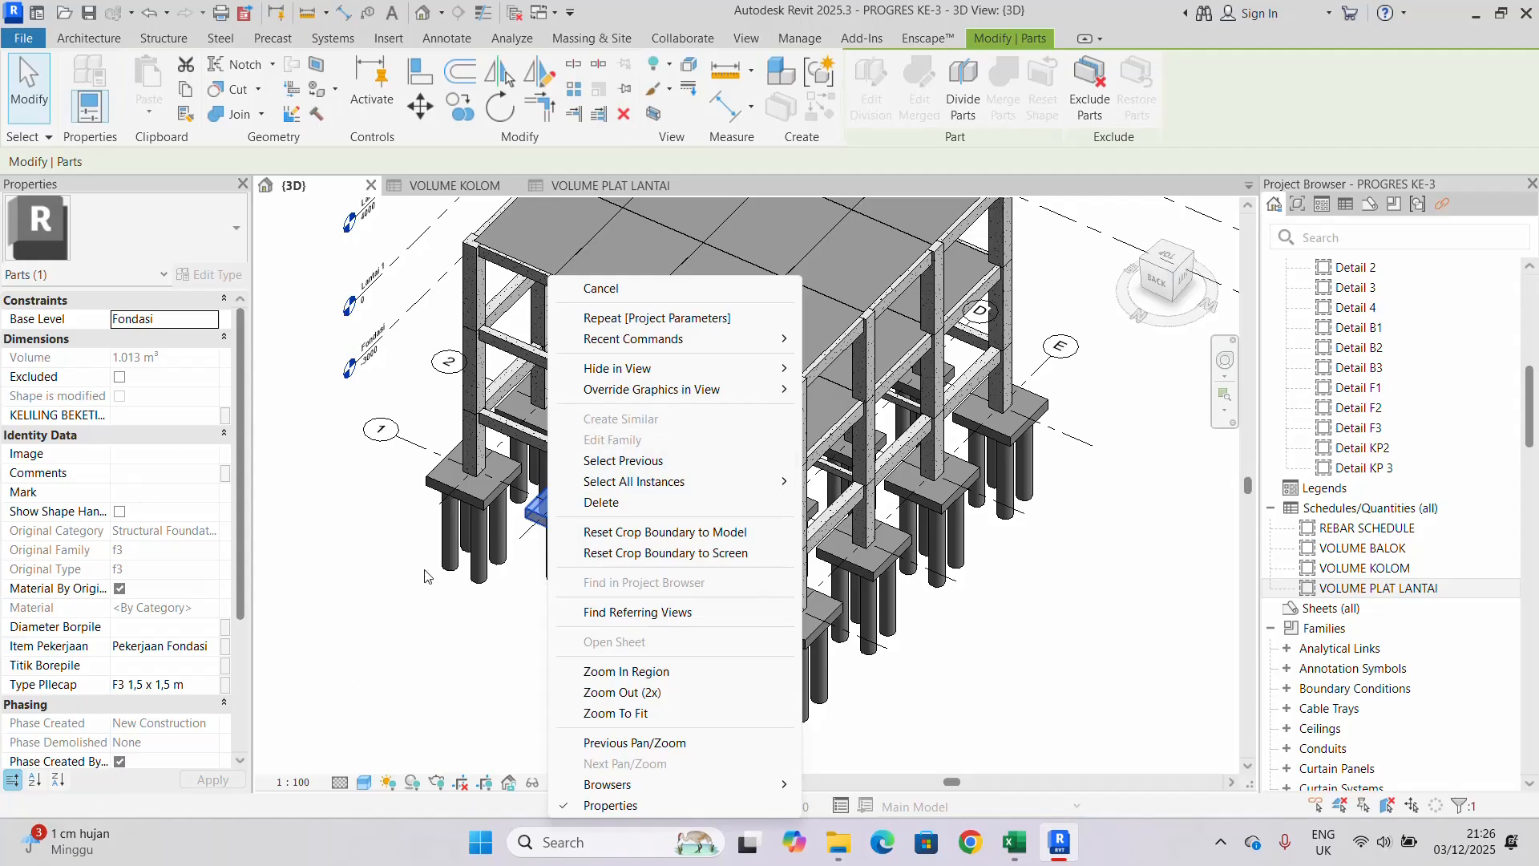
pyautogui.moveTo(700, 480)
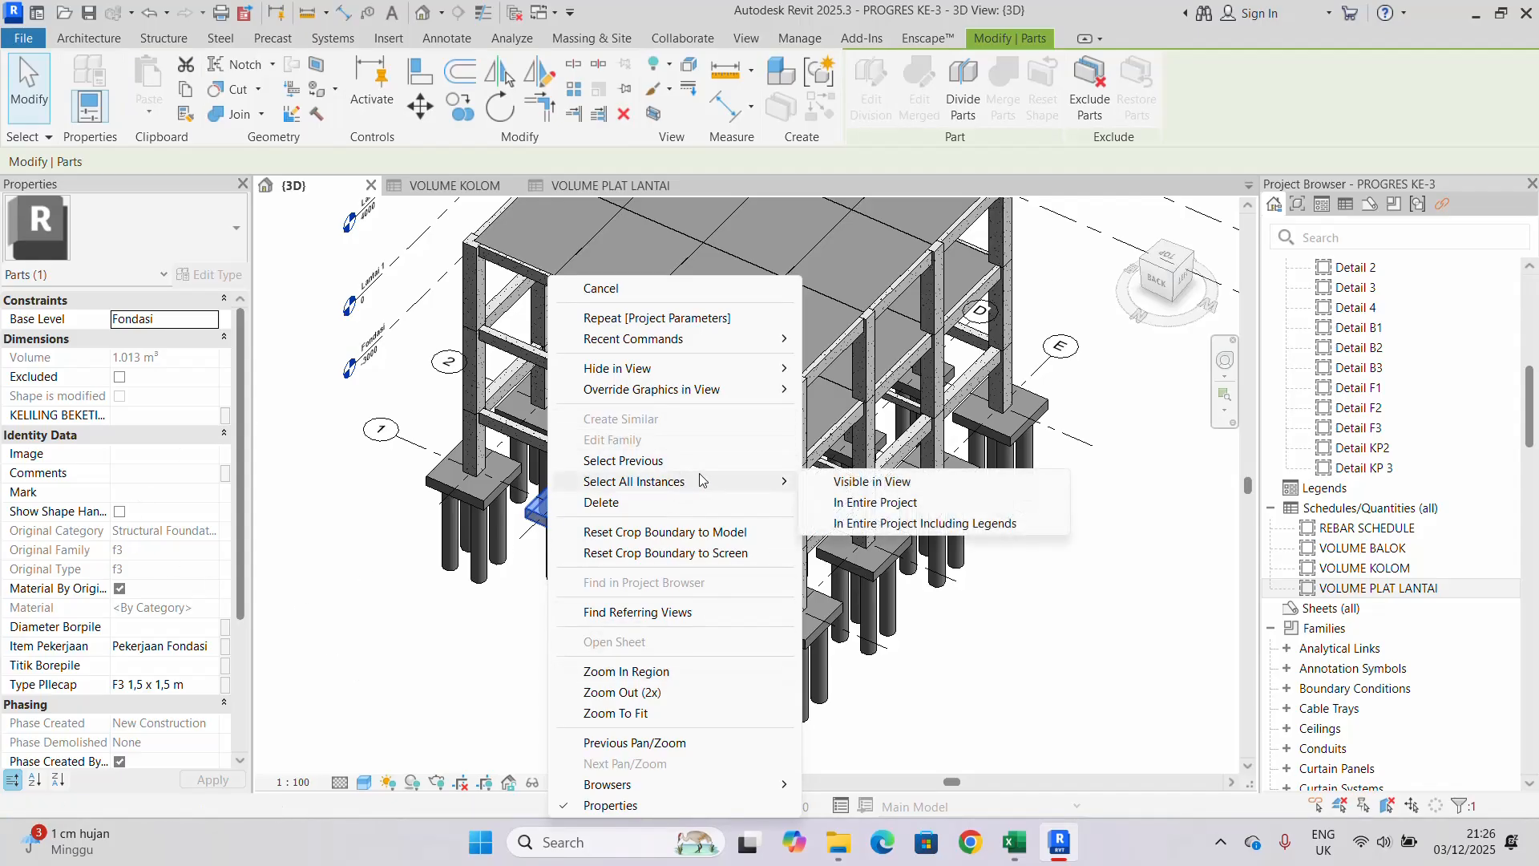
pyautogui.click(881, 504)
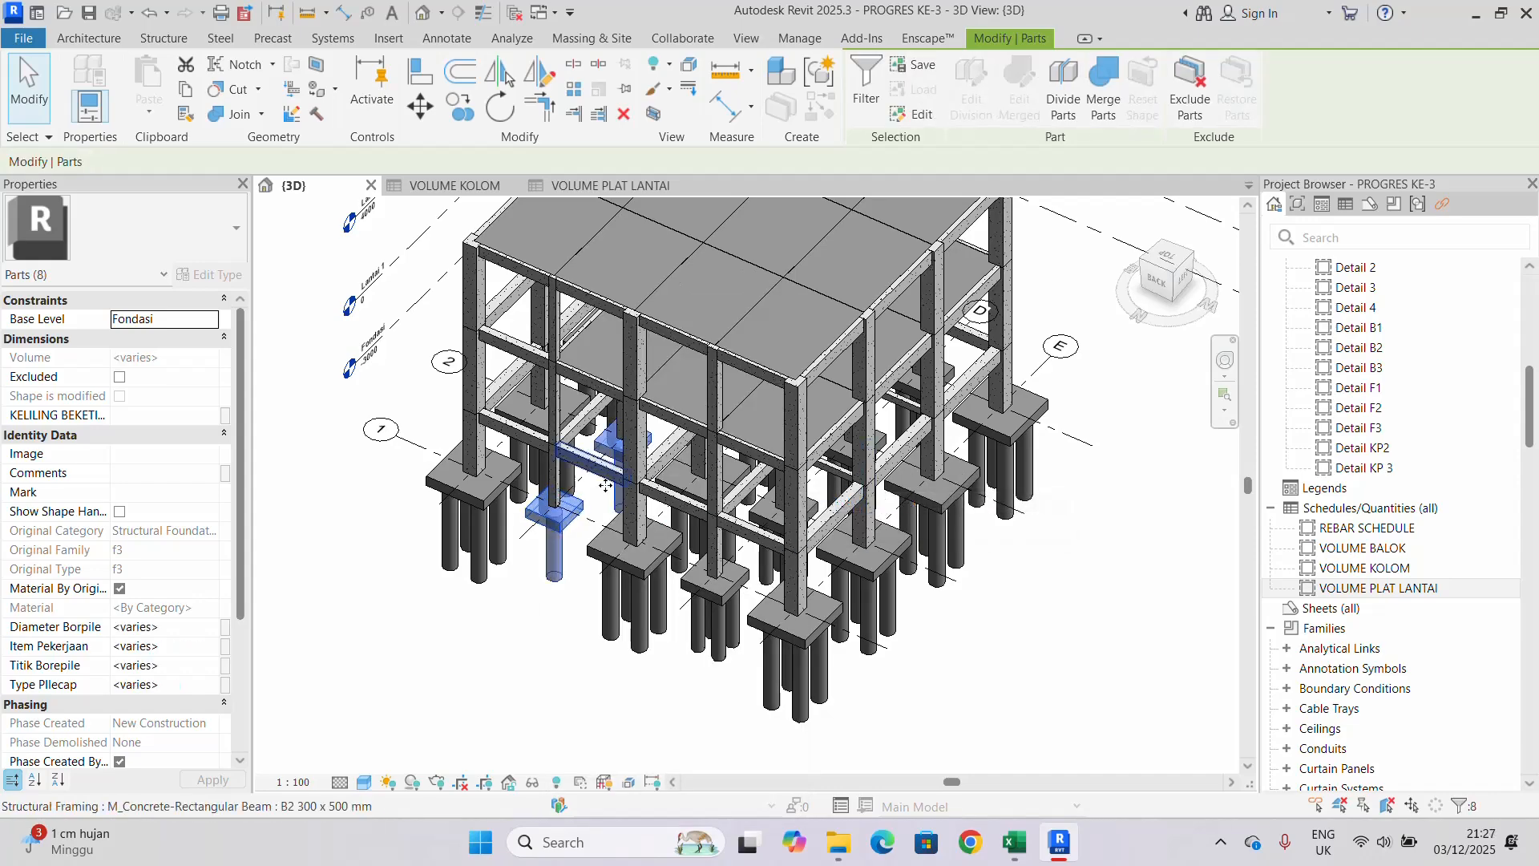
pyautogui.scroll(-4, 651, 619)
pyautogui.scroll(3, 609, 657)
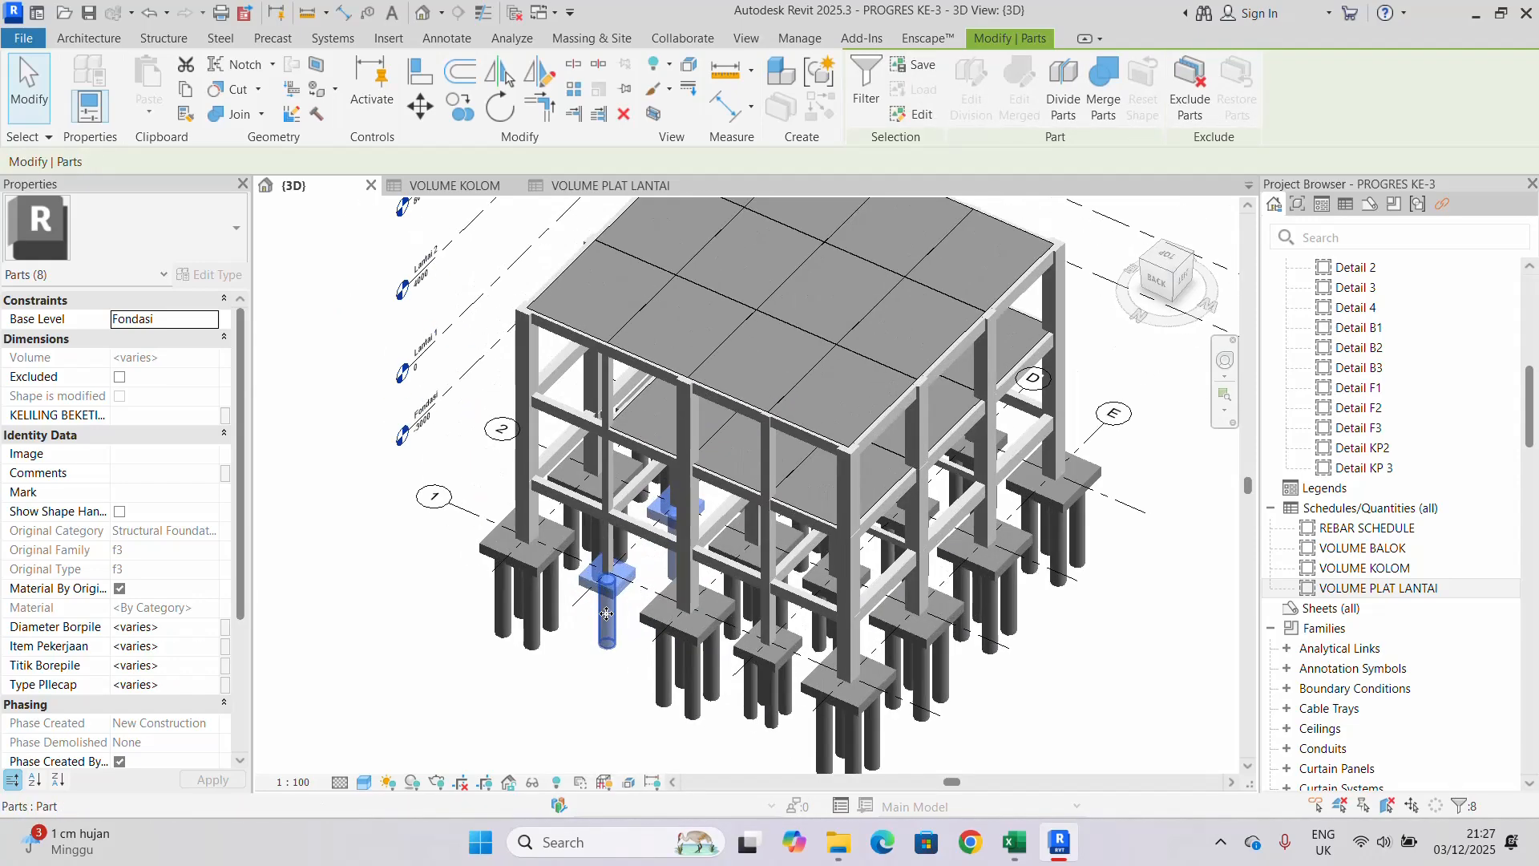
pyautogui.click(134, 416)
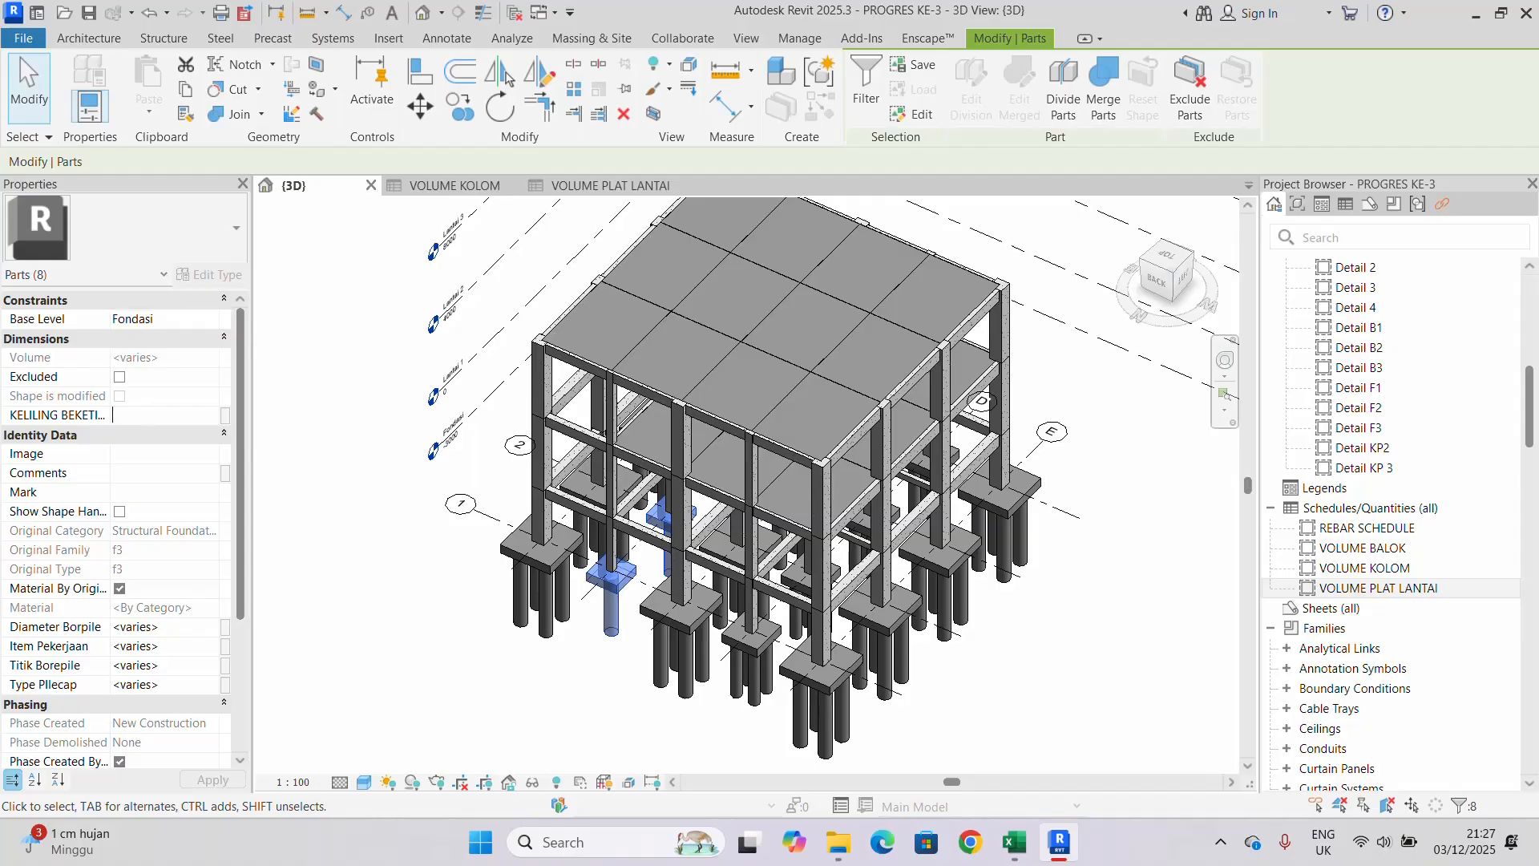
pyautogui.write('=')
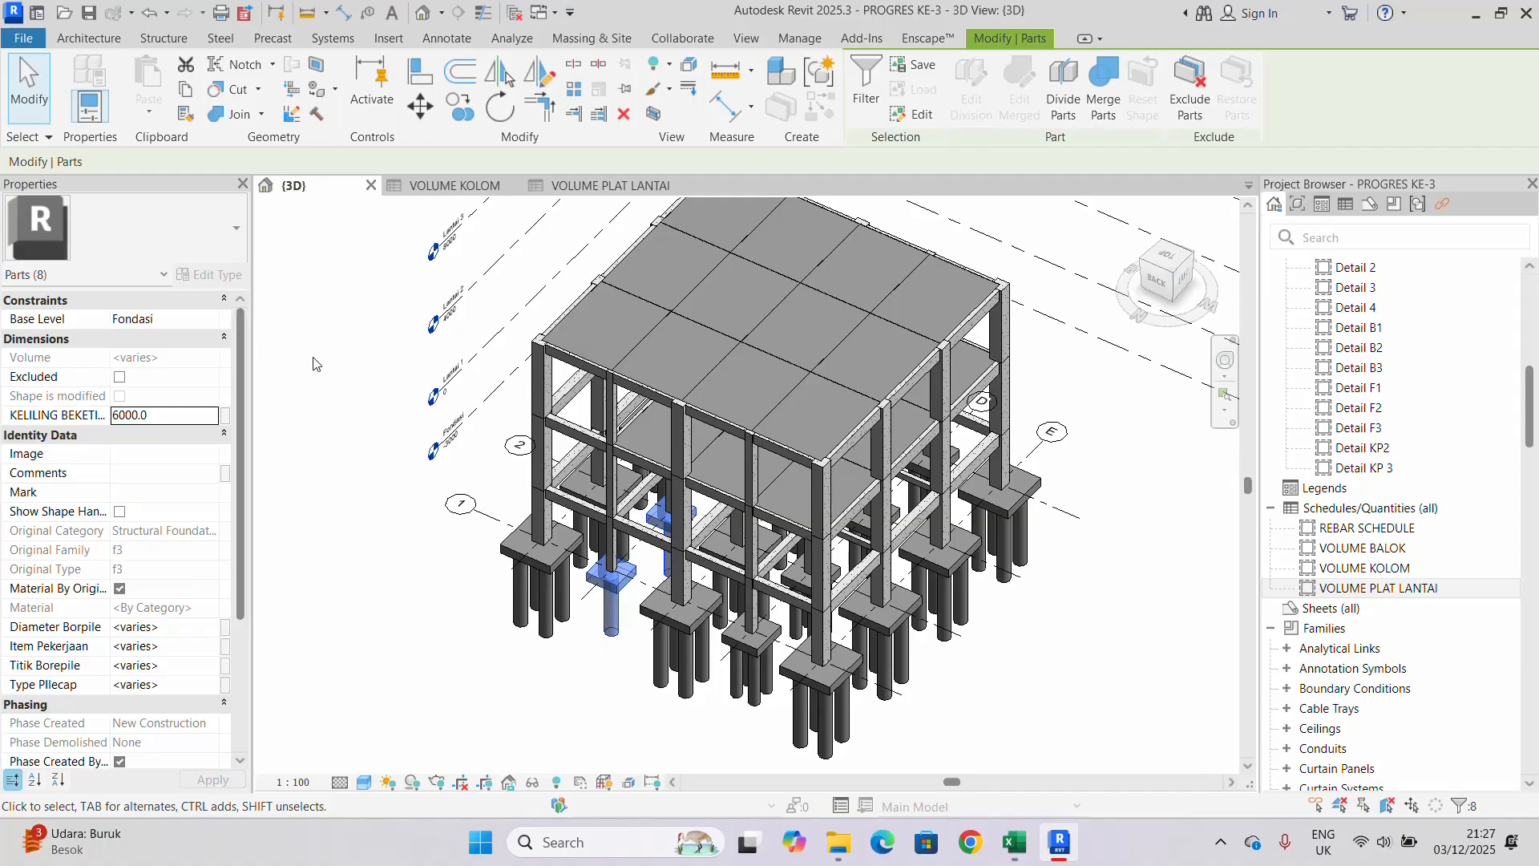
pyautogui.click(611, 667)
# - Set KELILING BEKETING FOTPLATE to =1800*4 for all f2 foundation parts visible in the view
pyautogui.moveTo(619, 679); pyautogui.dragTo(481, 608, button='middle')
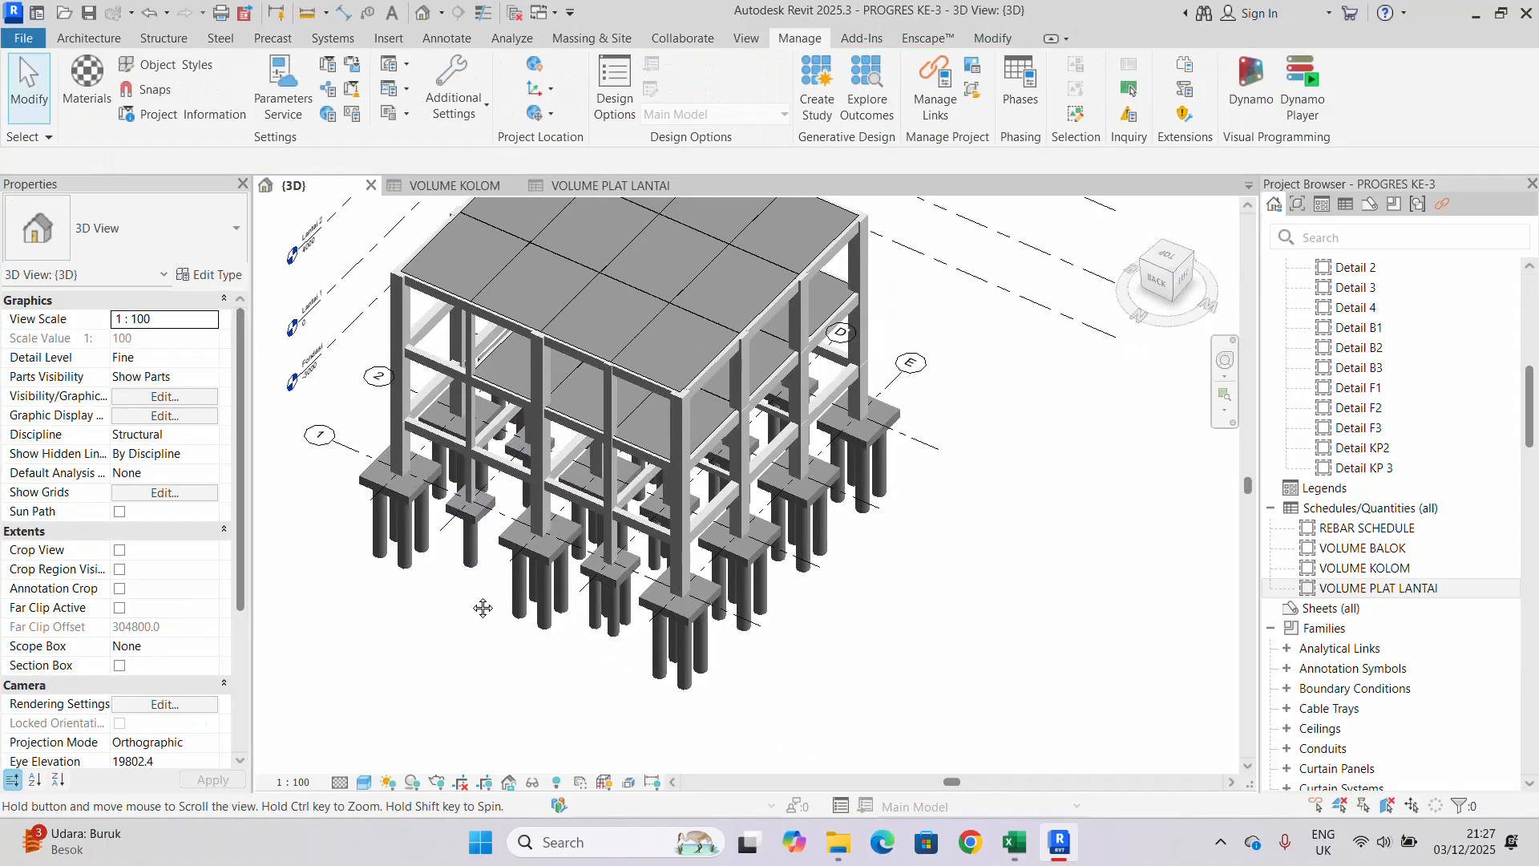
pyautogui.click(623, 576)
pyautogui.scroll(-1, 622, 575)
pyautogui.scroll(-1, 623, 576)
pyautogui.moveTo(623, 575); pyautogui.dragTo(716, 568, button='middle')
pyautogui.scroll(2, 647, 624)
pyautogui.scroll(2, 717, 568)
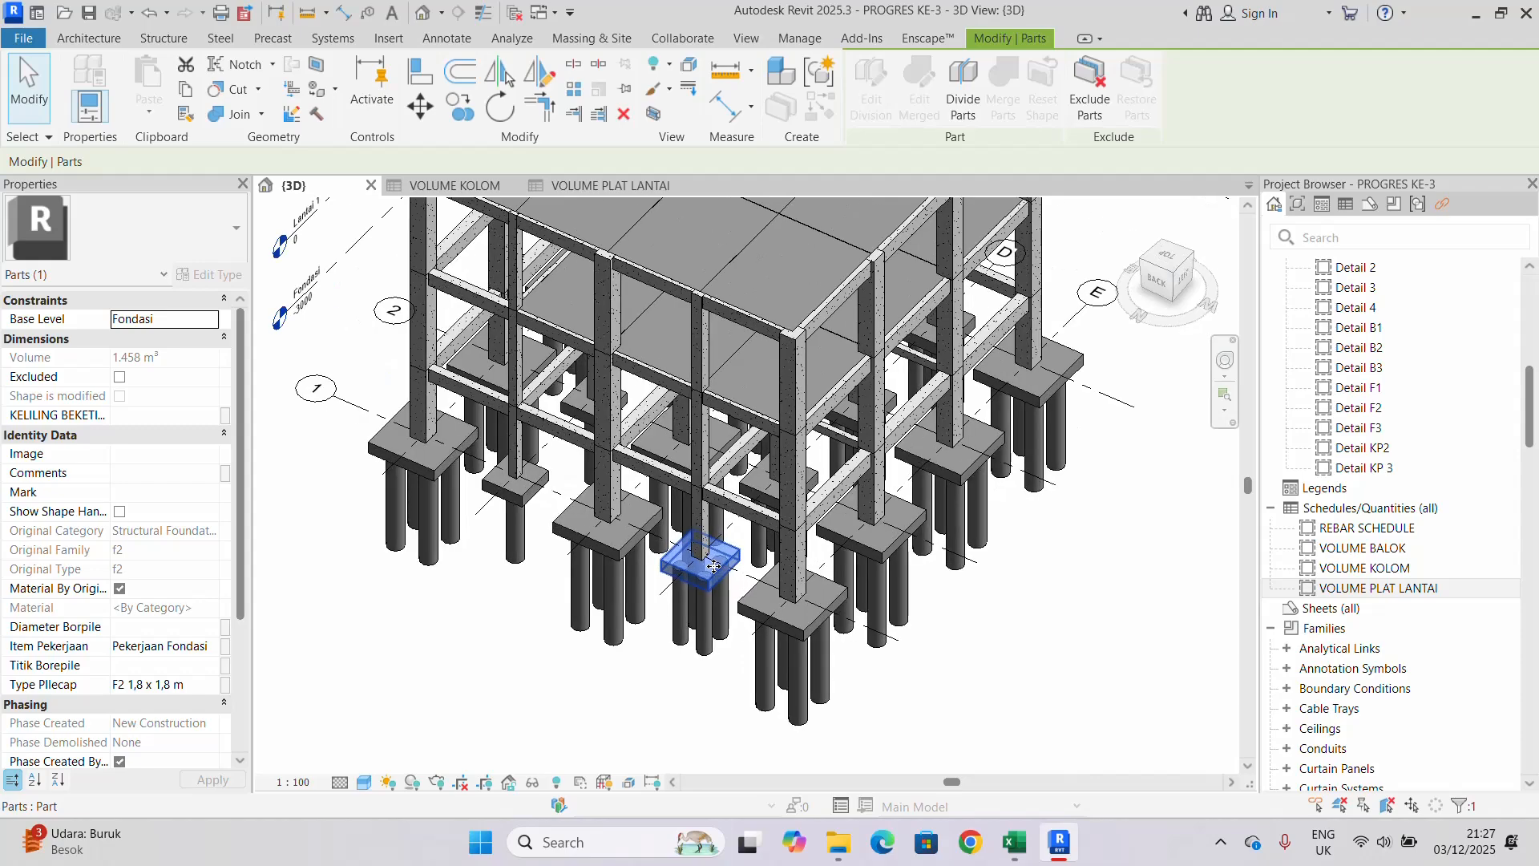
pyautogui.rightClick(709, 566)
pyautogui.moveTo(860, 231)
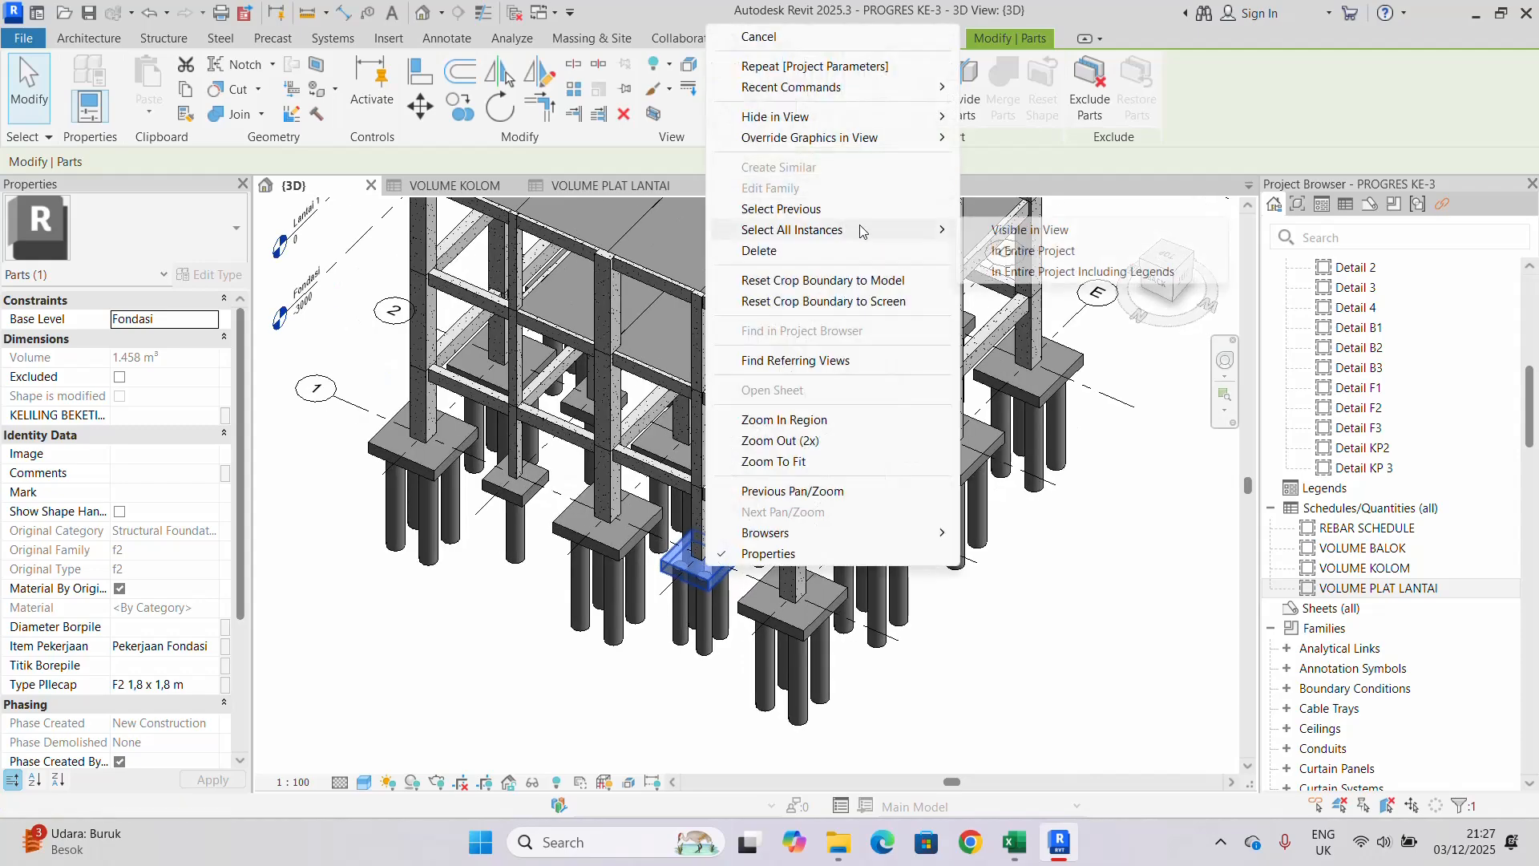
pyautogui.click(1030, 230)
pyautogui.click(167, 415)
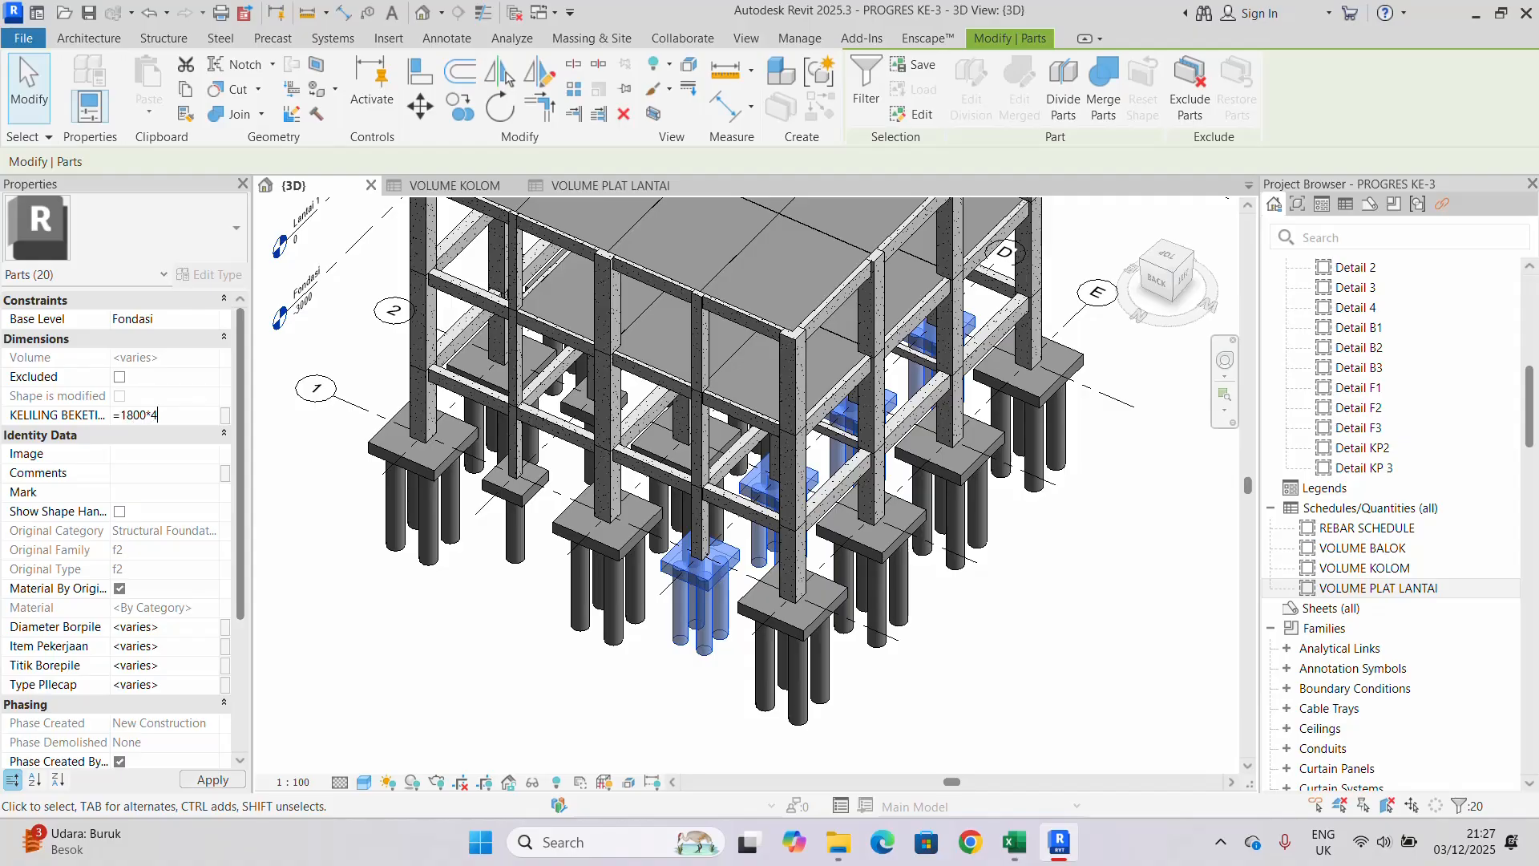
pyautogui.press('Return')
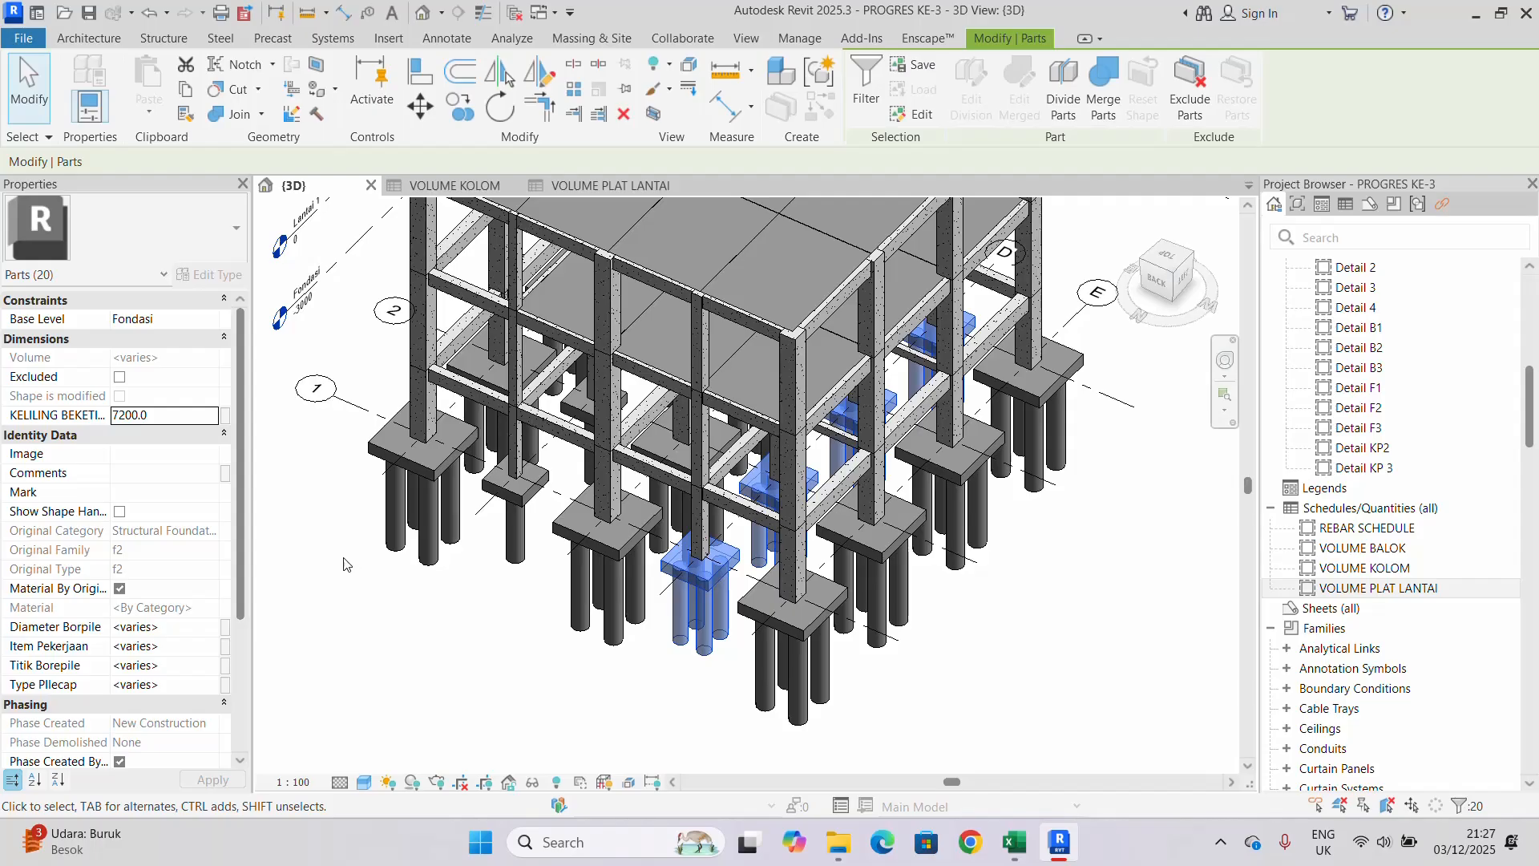
pyautogui.click(343, 559)
# - Create a new building component schedule for the Parts category with the name Part Schedule
pyautogui.scroll(-3, 404, 611)
pyautogui.moveTo(460, 610); pyautogui.dragTo(642, 619, button='middle')
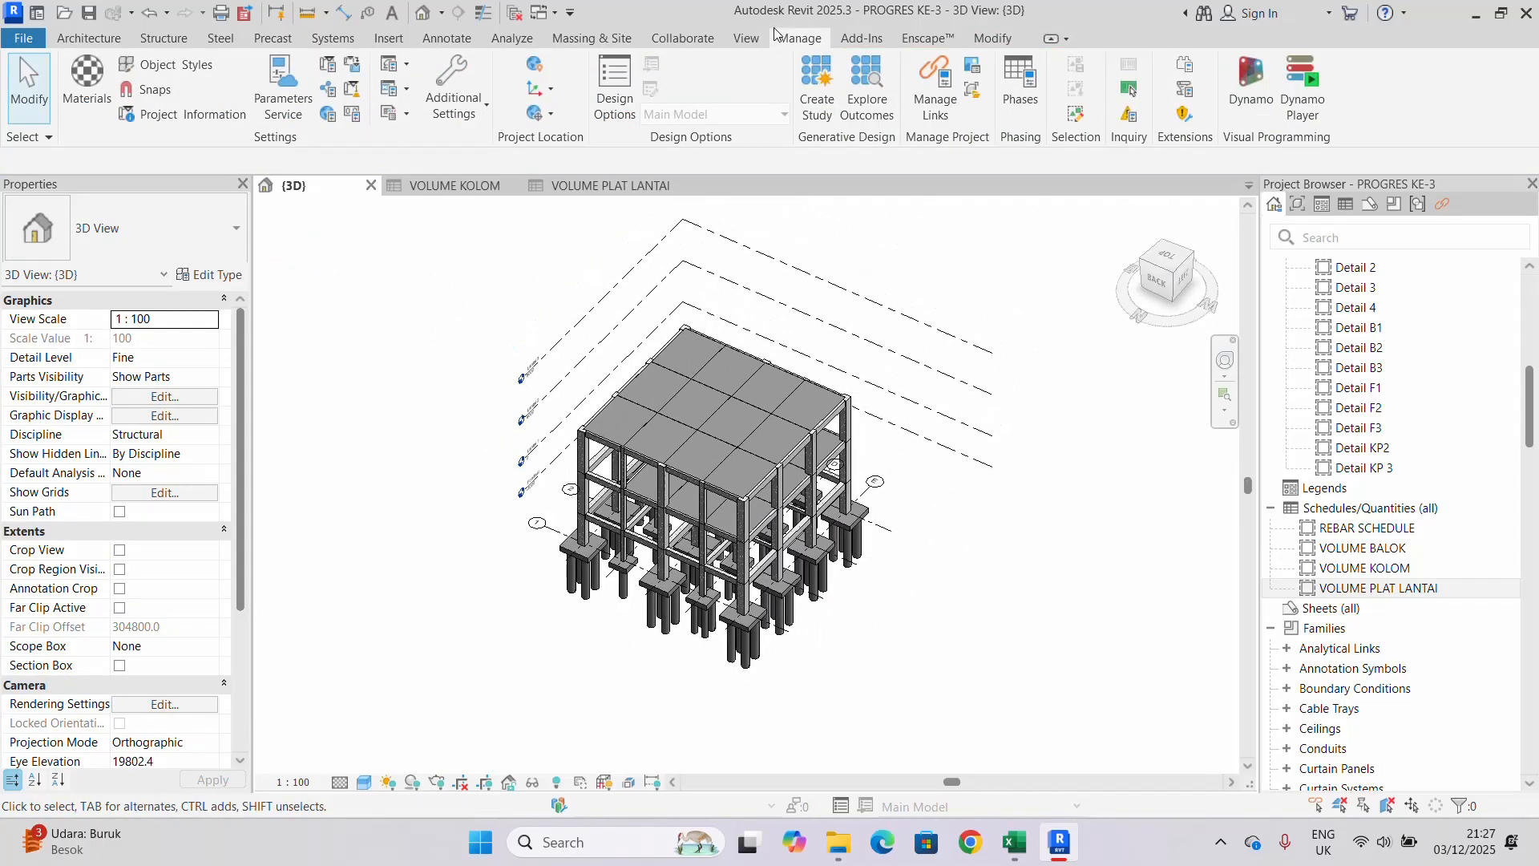
pyautogui.click(747, 38)
pyautogui.click(1060, 70)
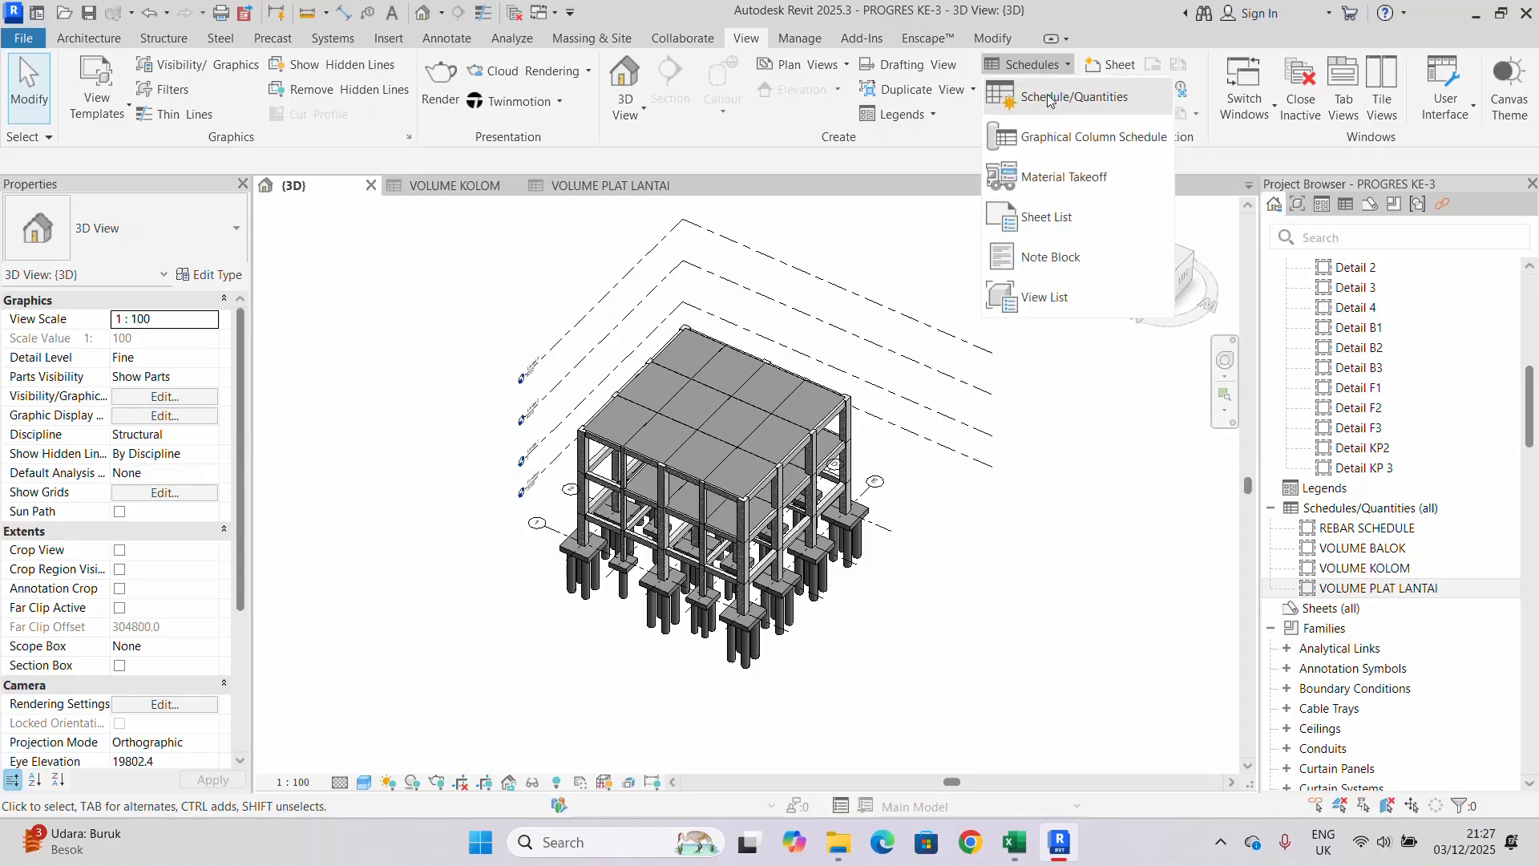
pyautogui.click(1034, 98)
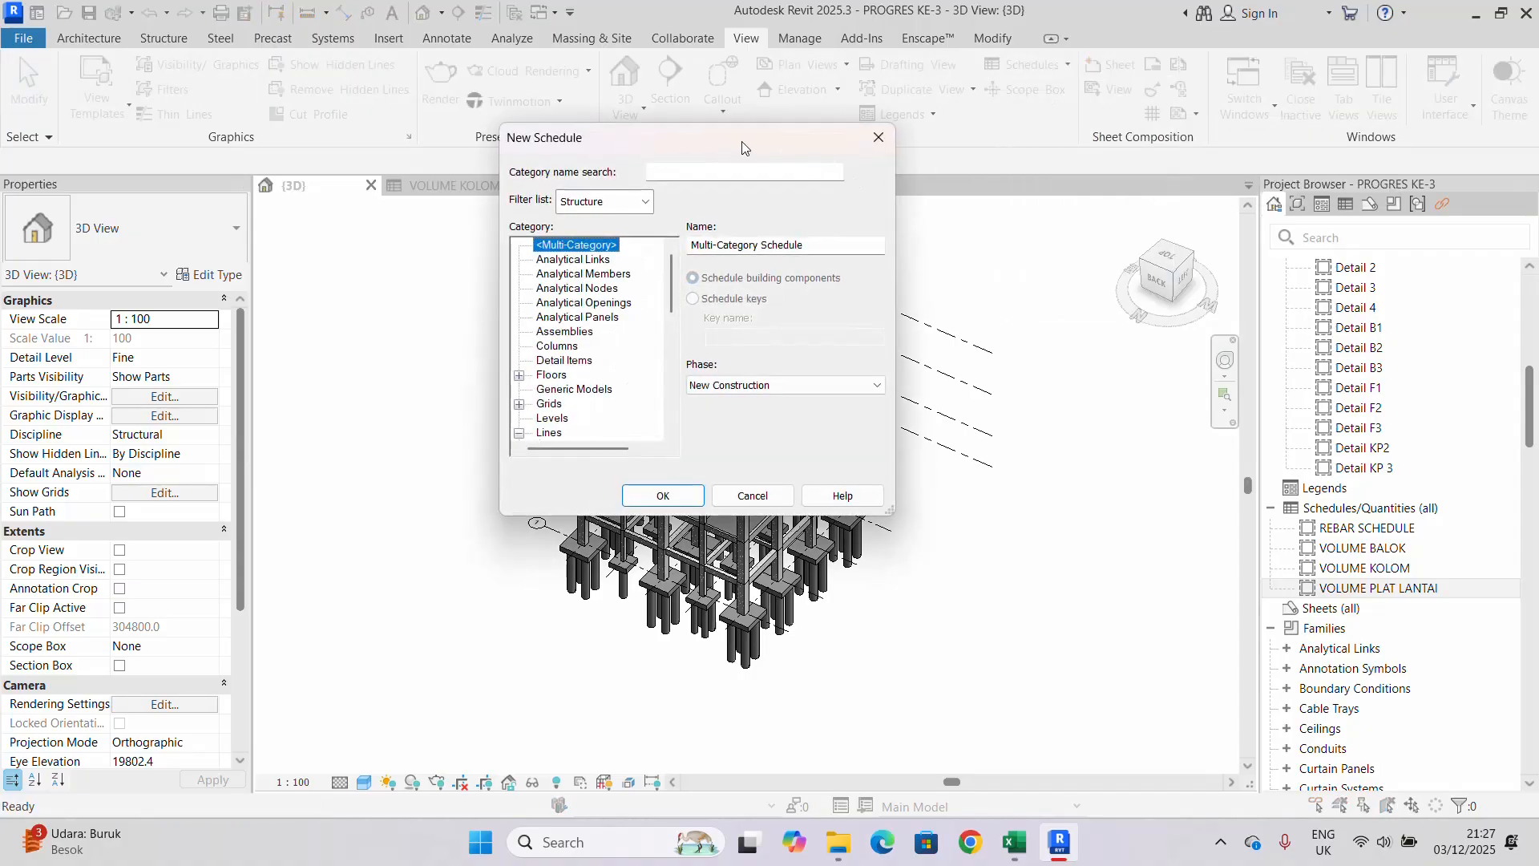
pyautogui.moveTo(742, 141); pyautogui.dragTo(769, 112)
pyautogui.scroll(-2, 636, 320)
pyautogui.scroll(2, 611, 329)
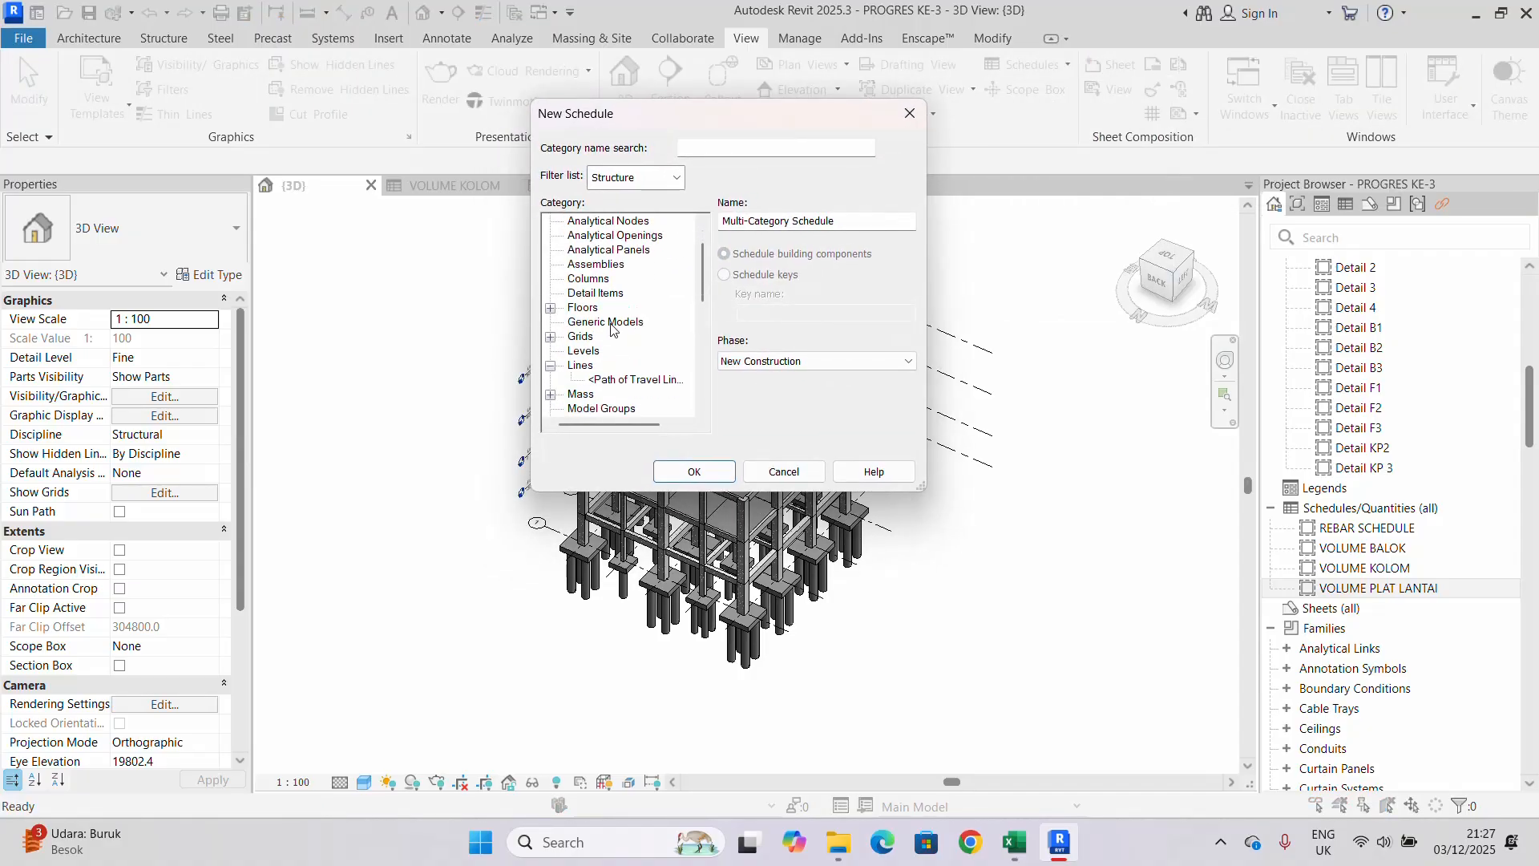
pyautogui.scroll(-3, 593, 345)
pyautogui.click(581, 351)
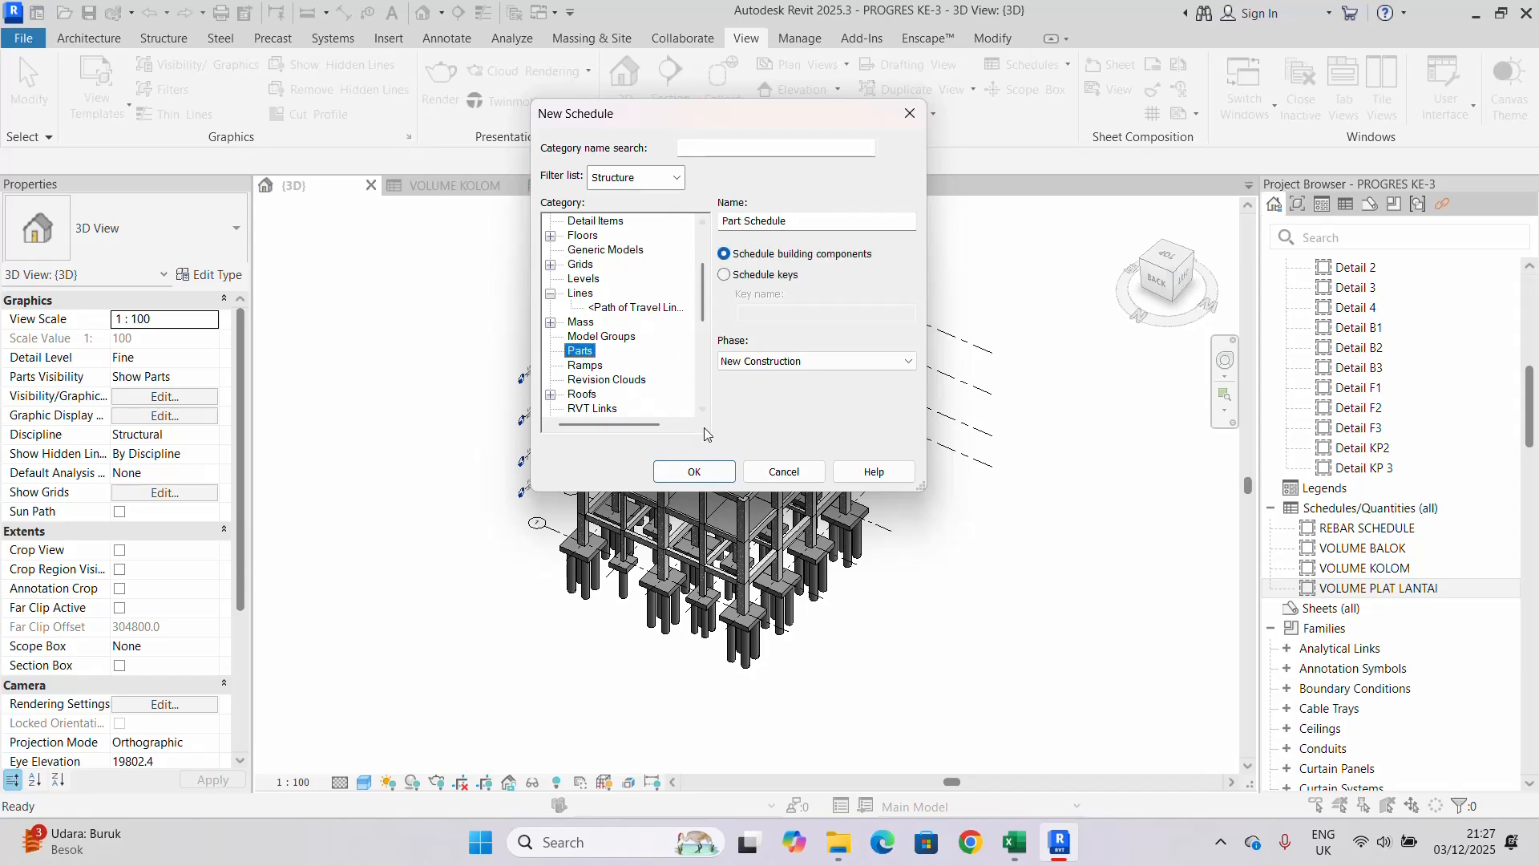
pyautogui.click(694, 471)
# - Add the Item Pekerjaan and KELILING BEKETING FOTPLATE fields to the part schedule
pyautogui.moveTo(702, 122); pyautogui.dragTo(680, 110)
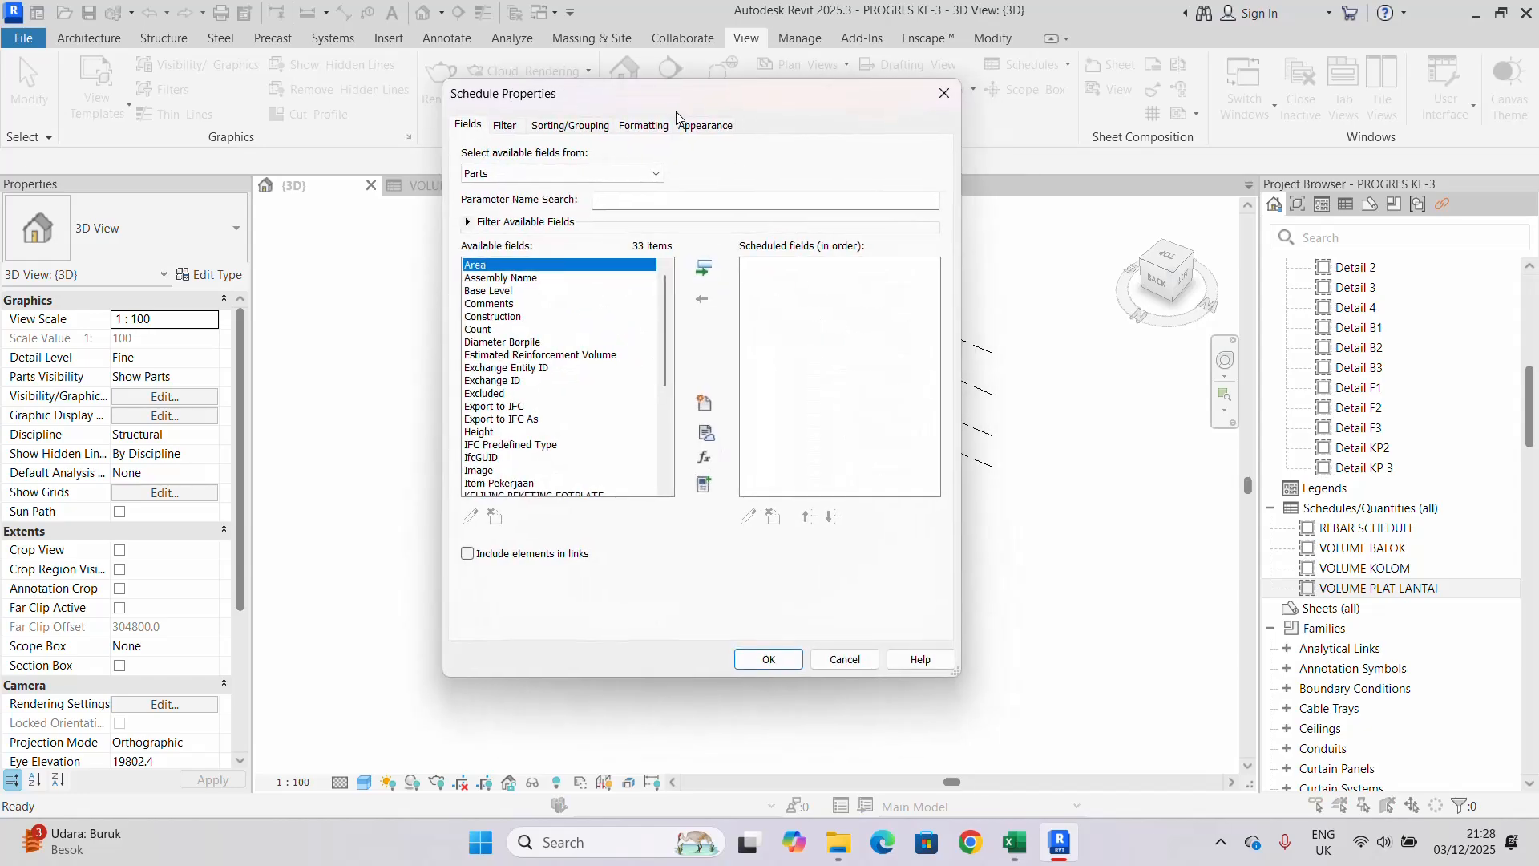
pyautogui.scroll(-5, 525, 472)
pyautogui.scroll(3, 523, 449)
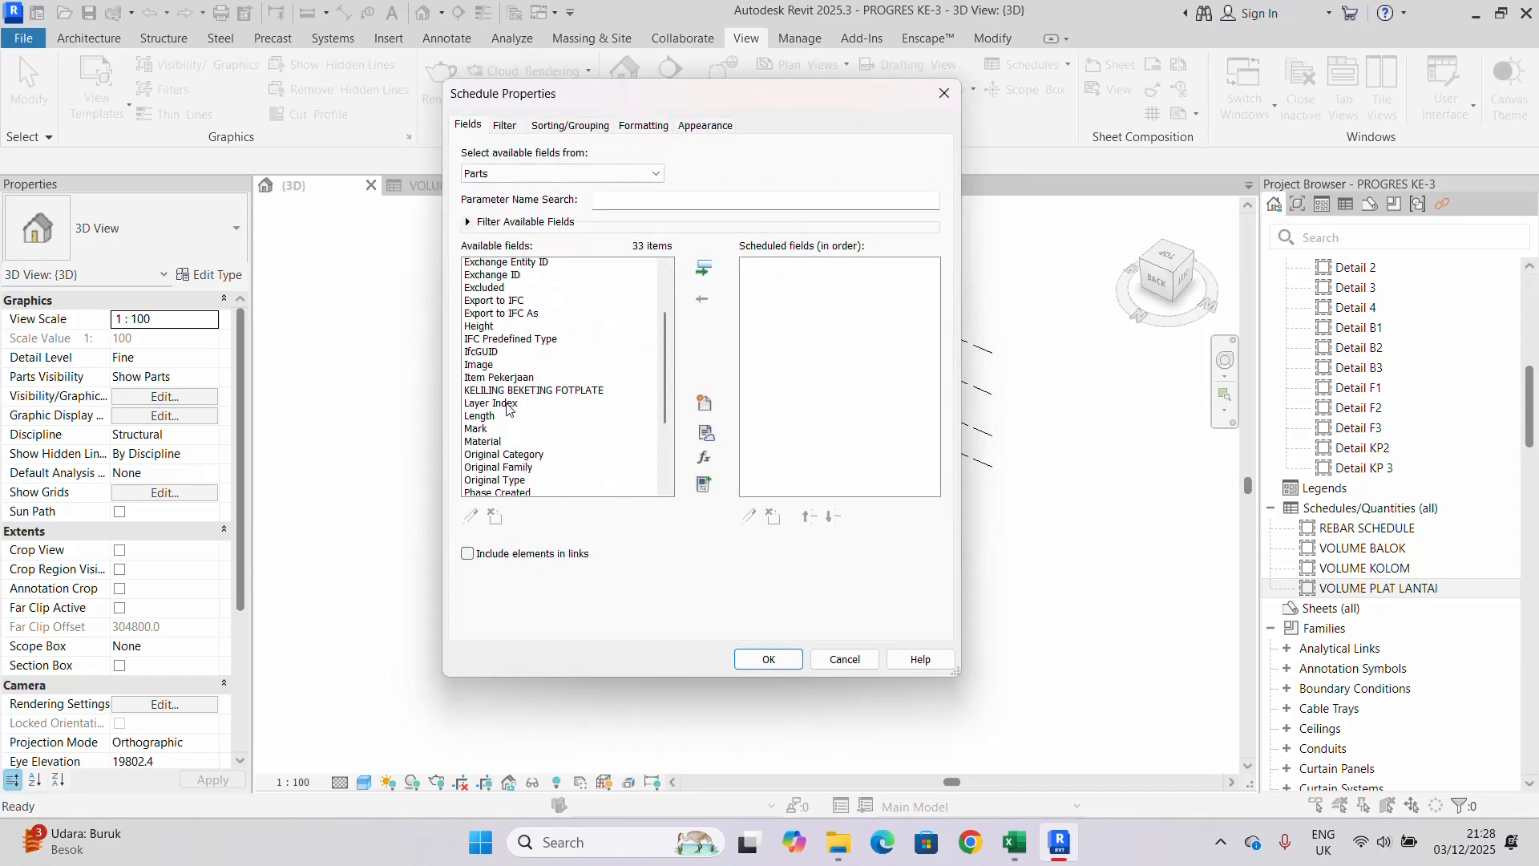
pyautogui.click(499, 406)
pyautogui.click(705, 268)
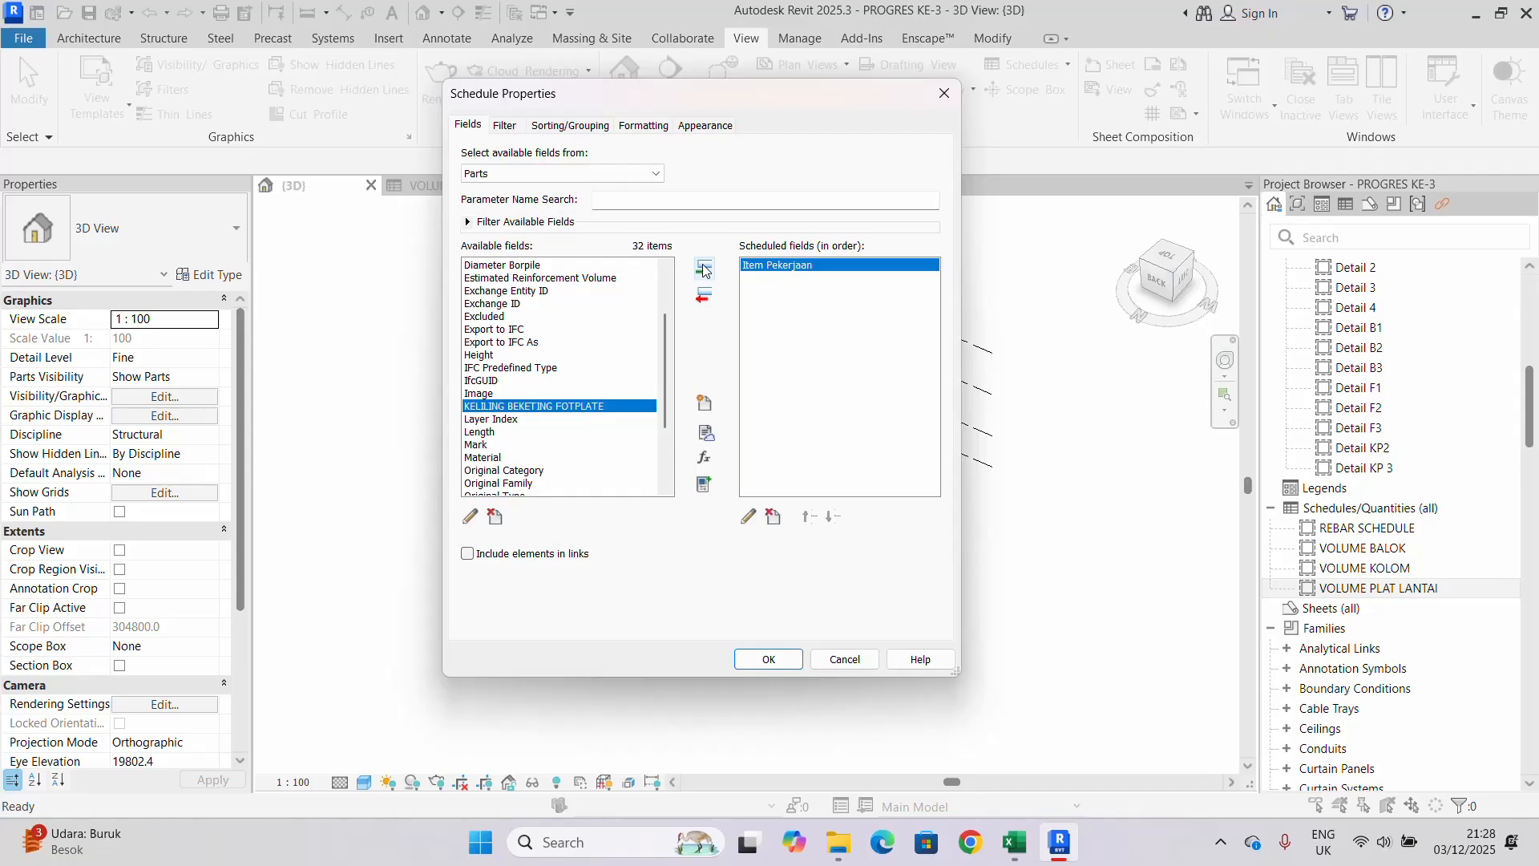
pyautogui.click(705, 269)
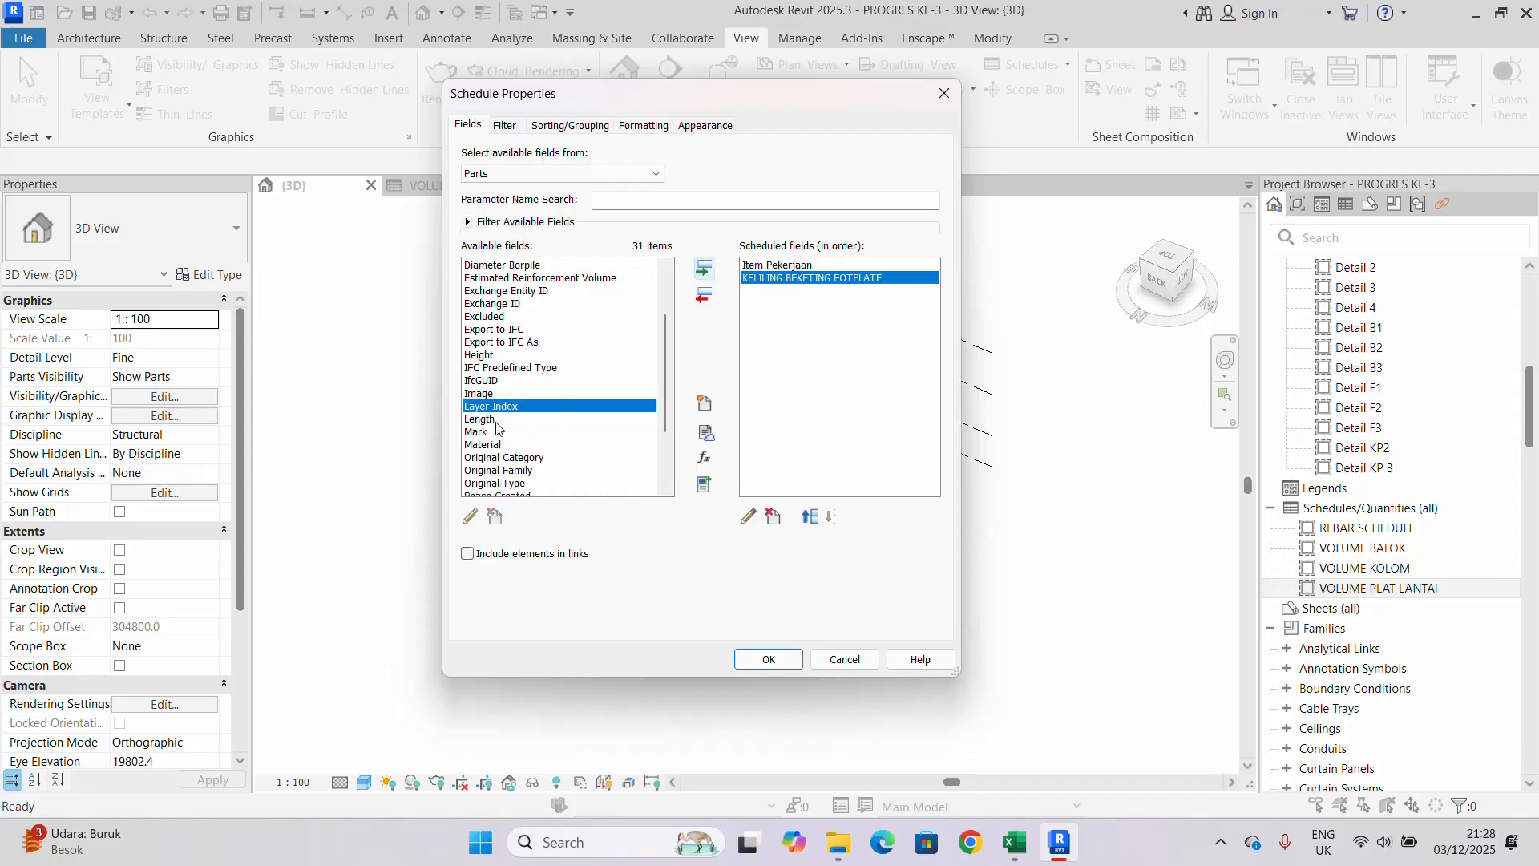
# - Add the Titik Borepile, Type PIlecap and Volume fields to the part schedule
pyautogui.scroll(-3, 501, 429)
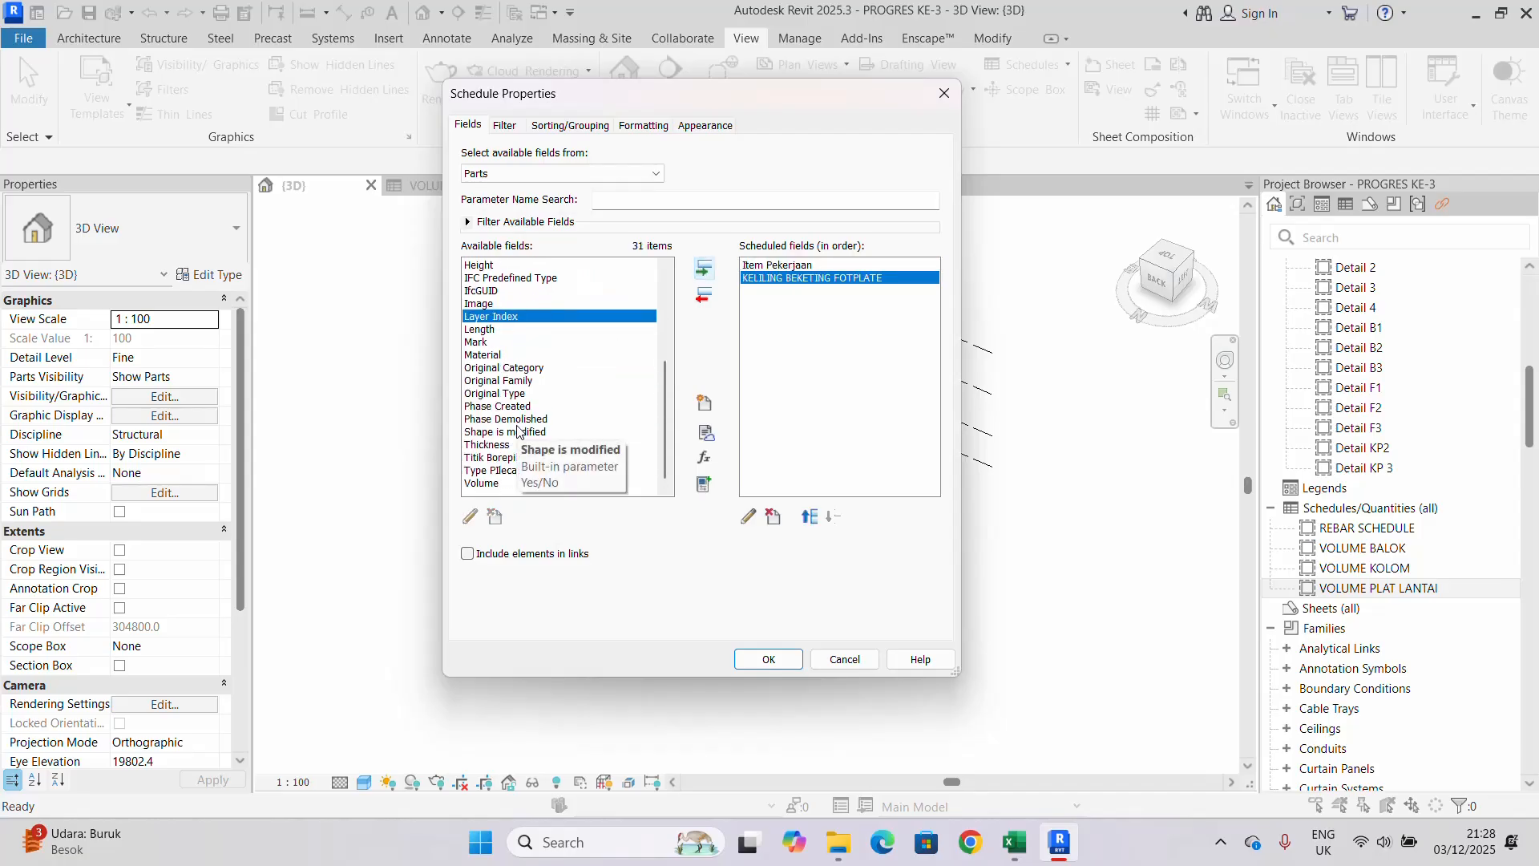
pyautogui.scroll(5, 513, 401)
pyautogui.scroll(-5, 510, 425)
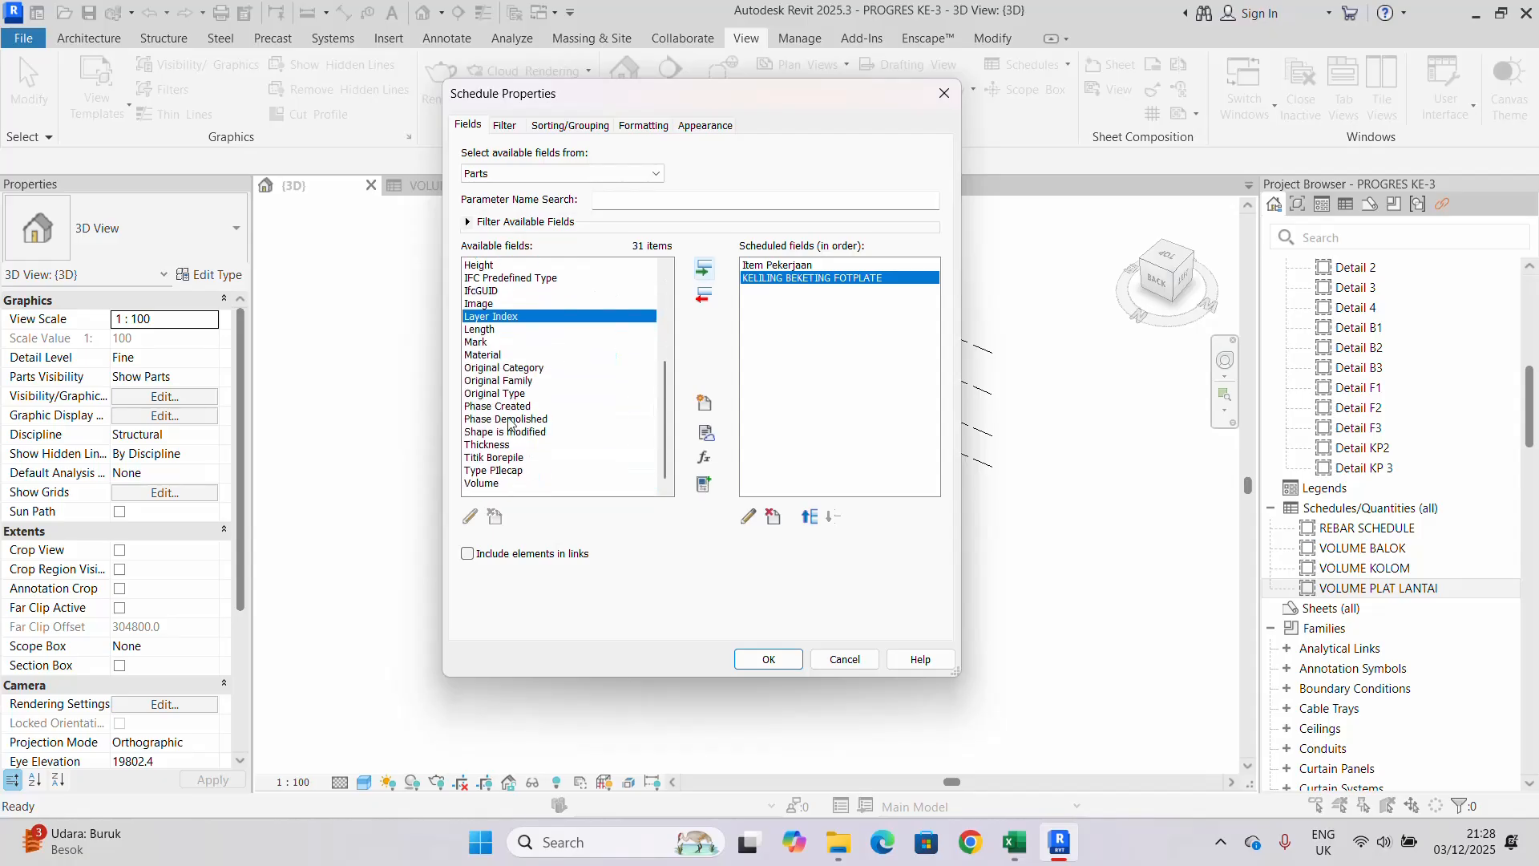
pyautogui.click(499, 472)
pyautogui.click(503, 457)
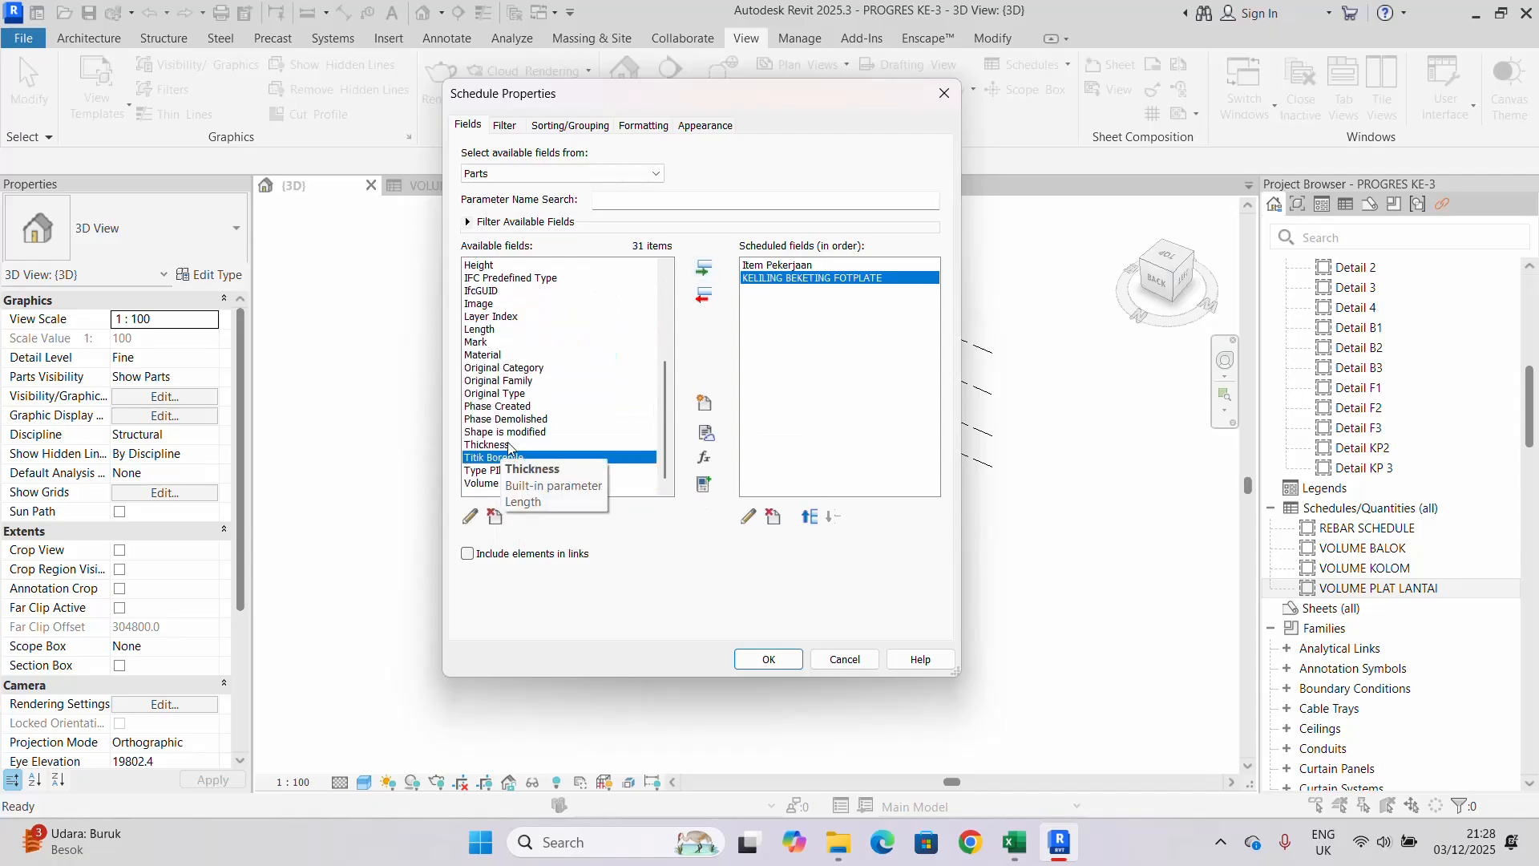
pyautogui.click(704, 268)
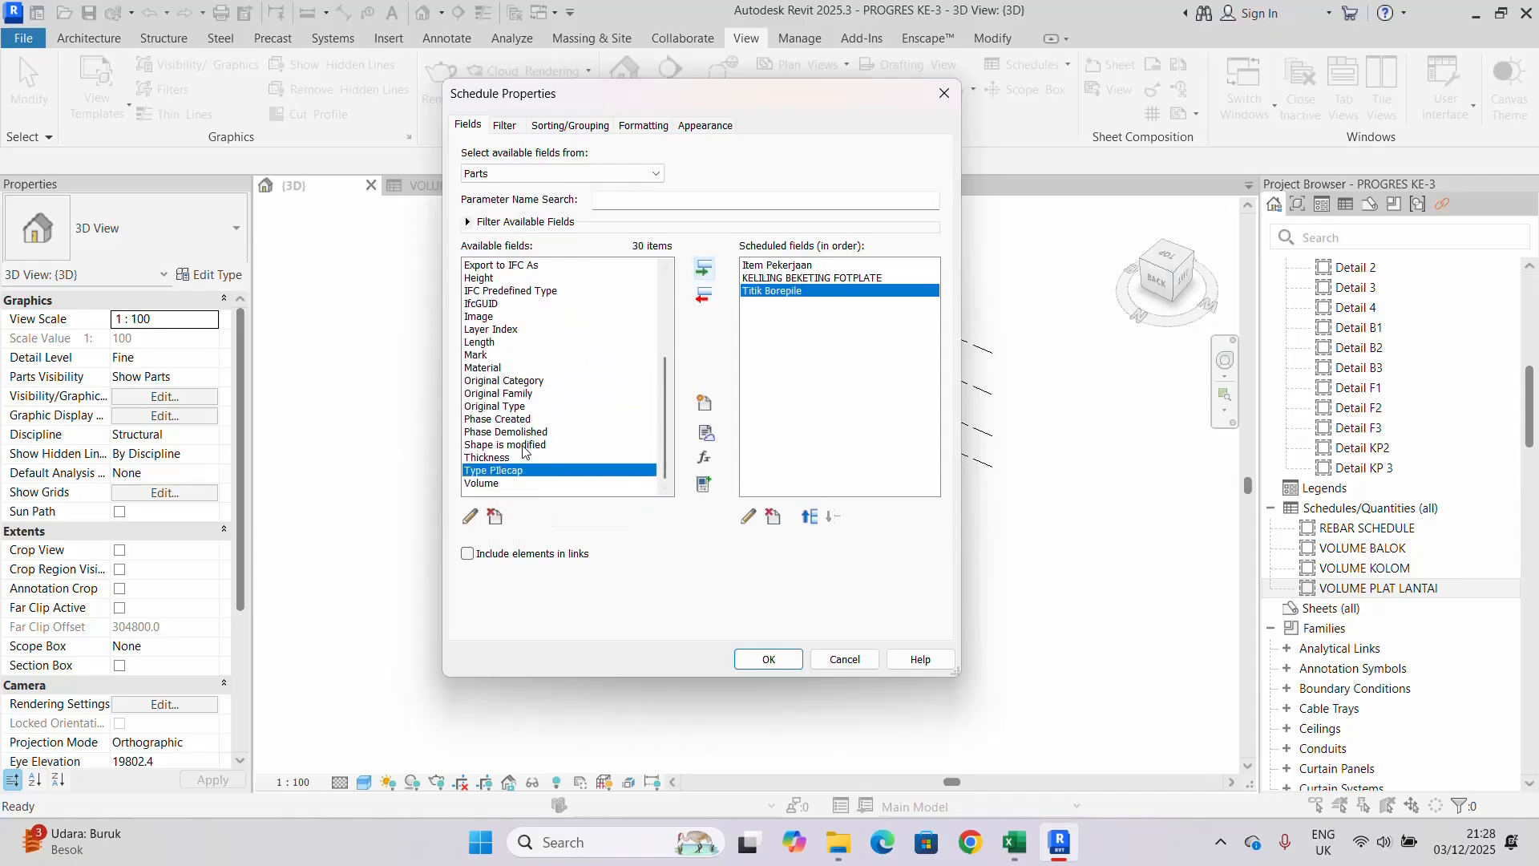
pyautogui.click(705, 269)
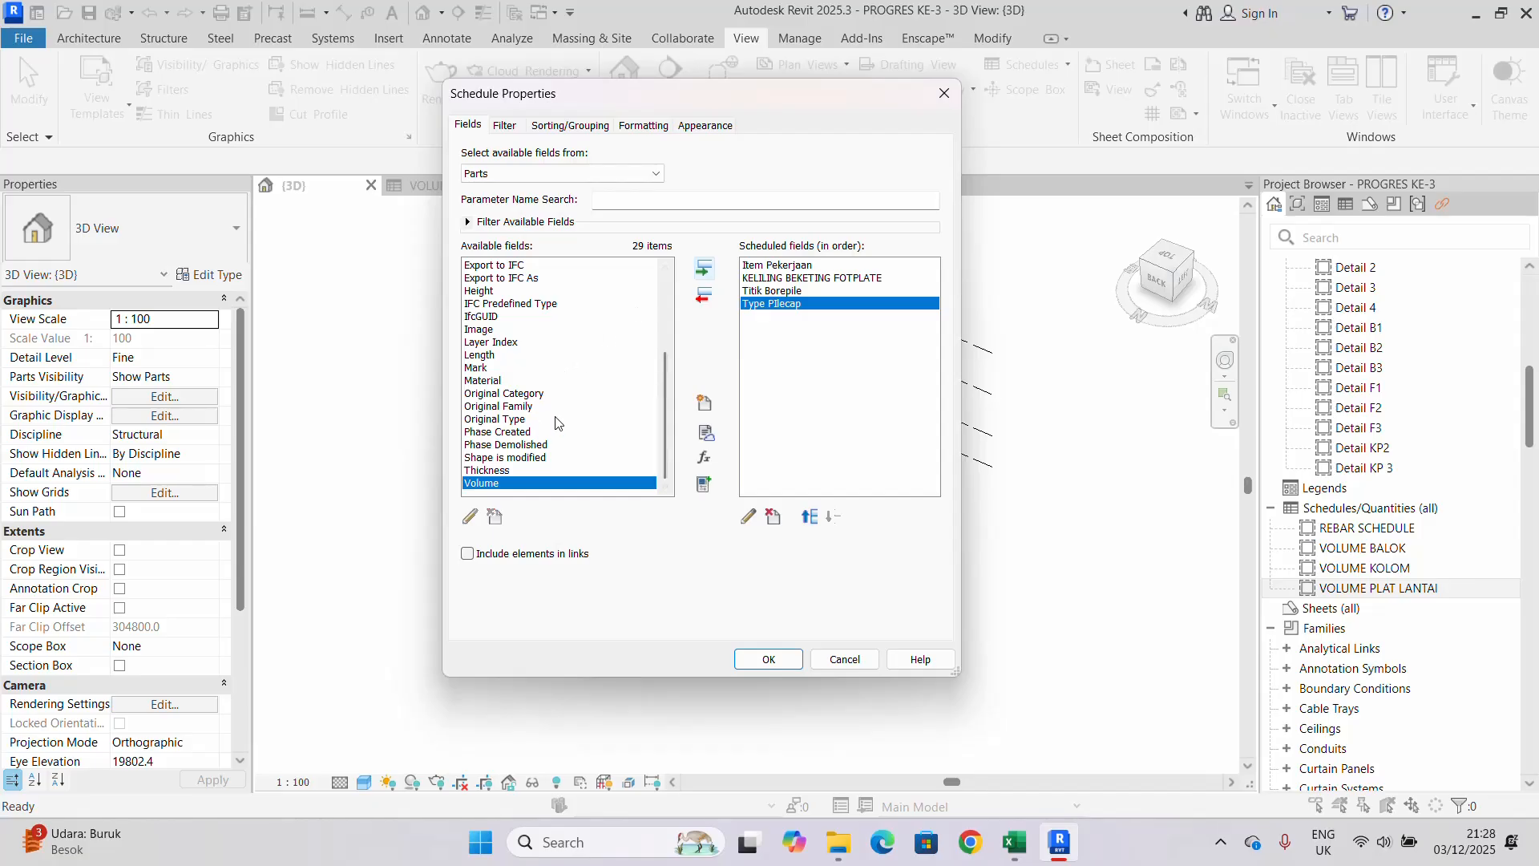
pyautogui.click(705, 268)
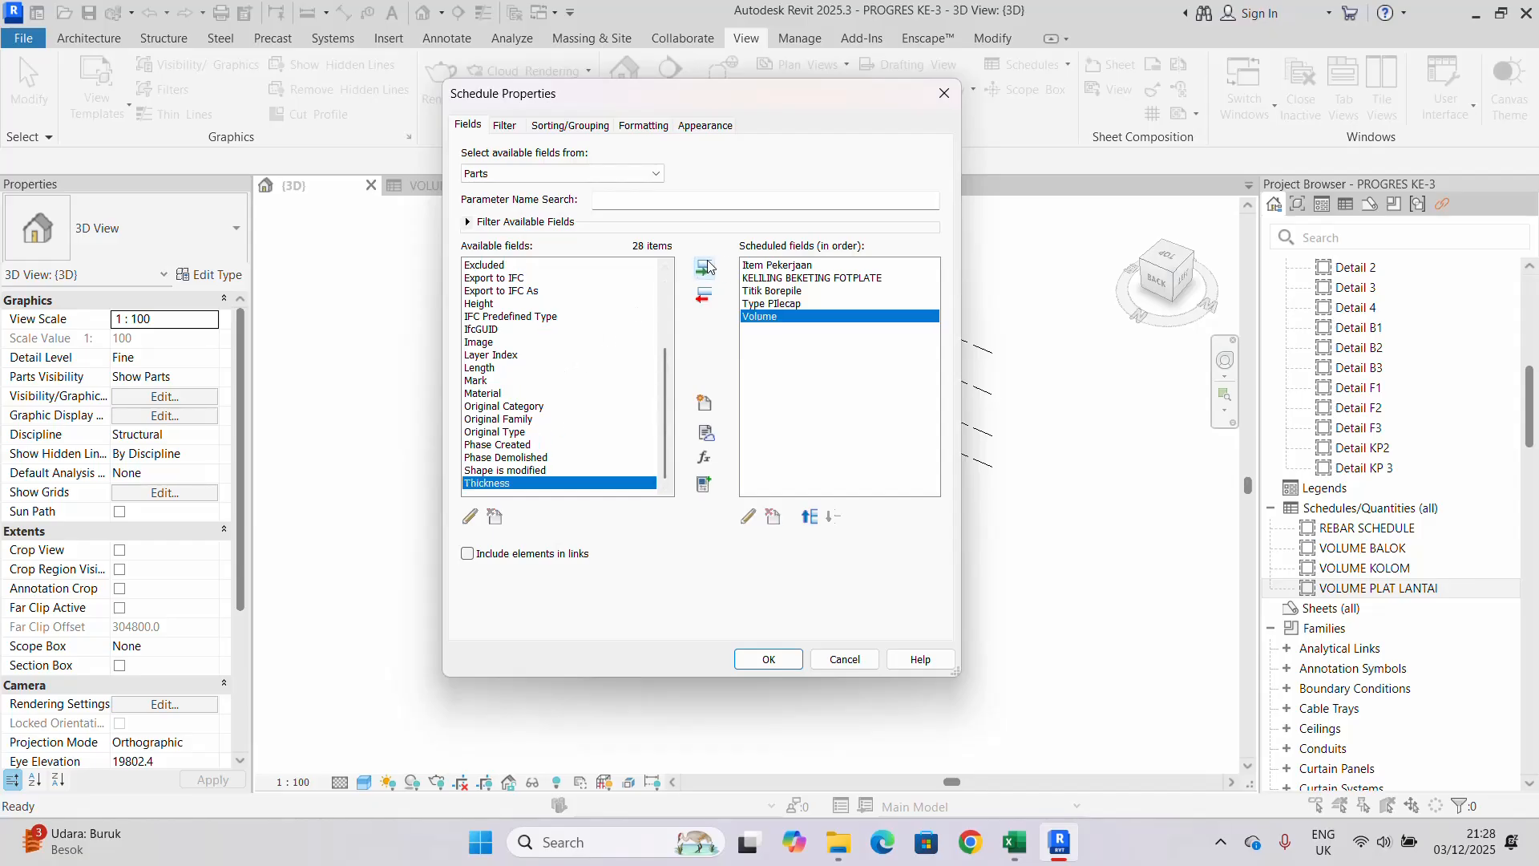
# - Add the Diameter Borpile field to the schedule and order Volume after it
pyautogui.scroll(4, 565, 311)
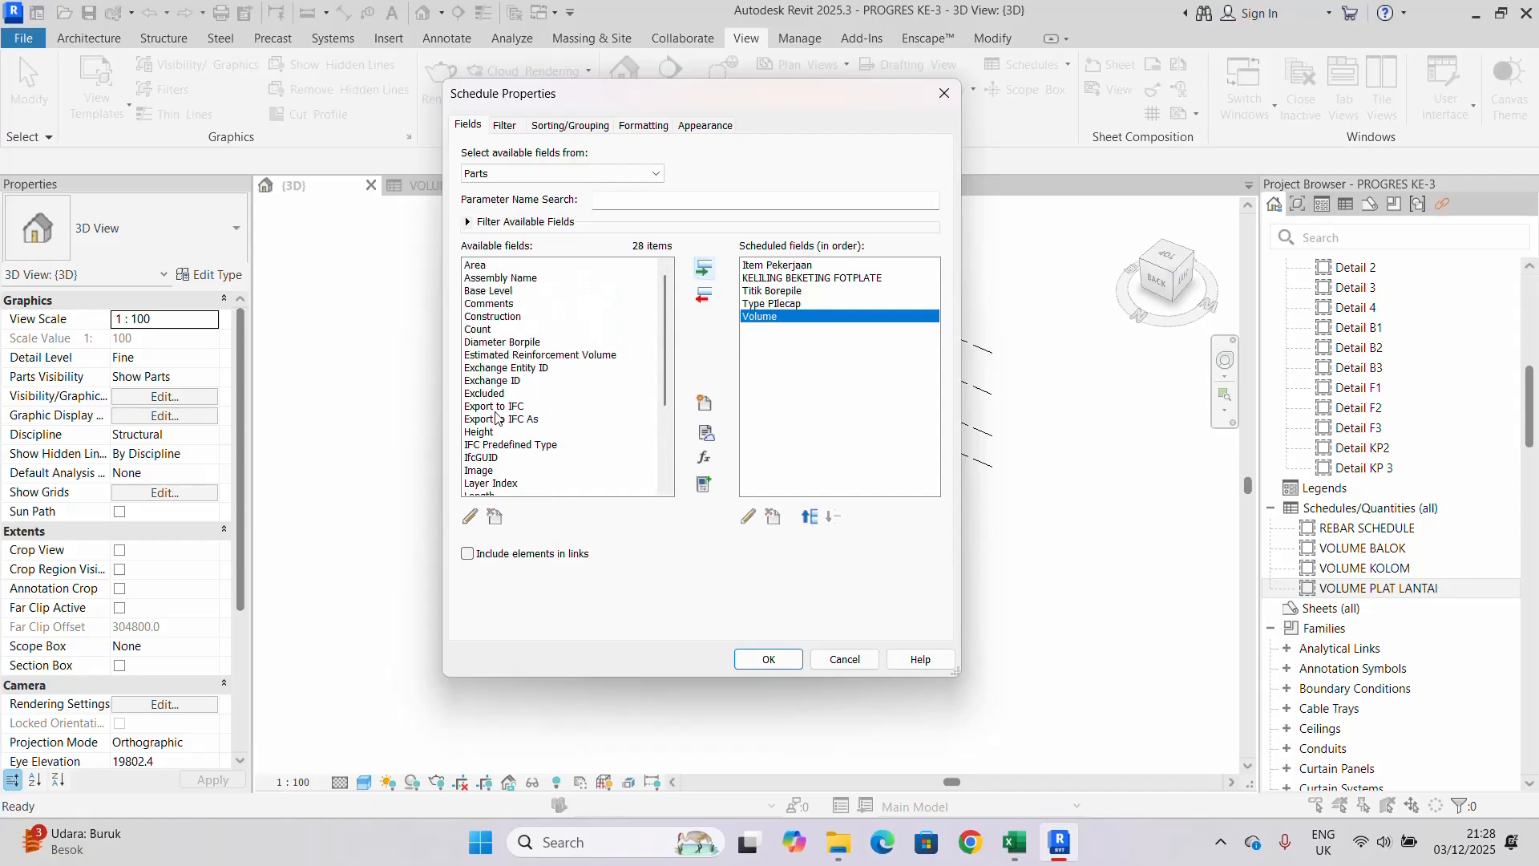
pyautogui.scroll(-4, 521, 353)
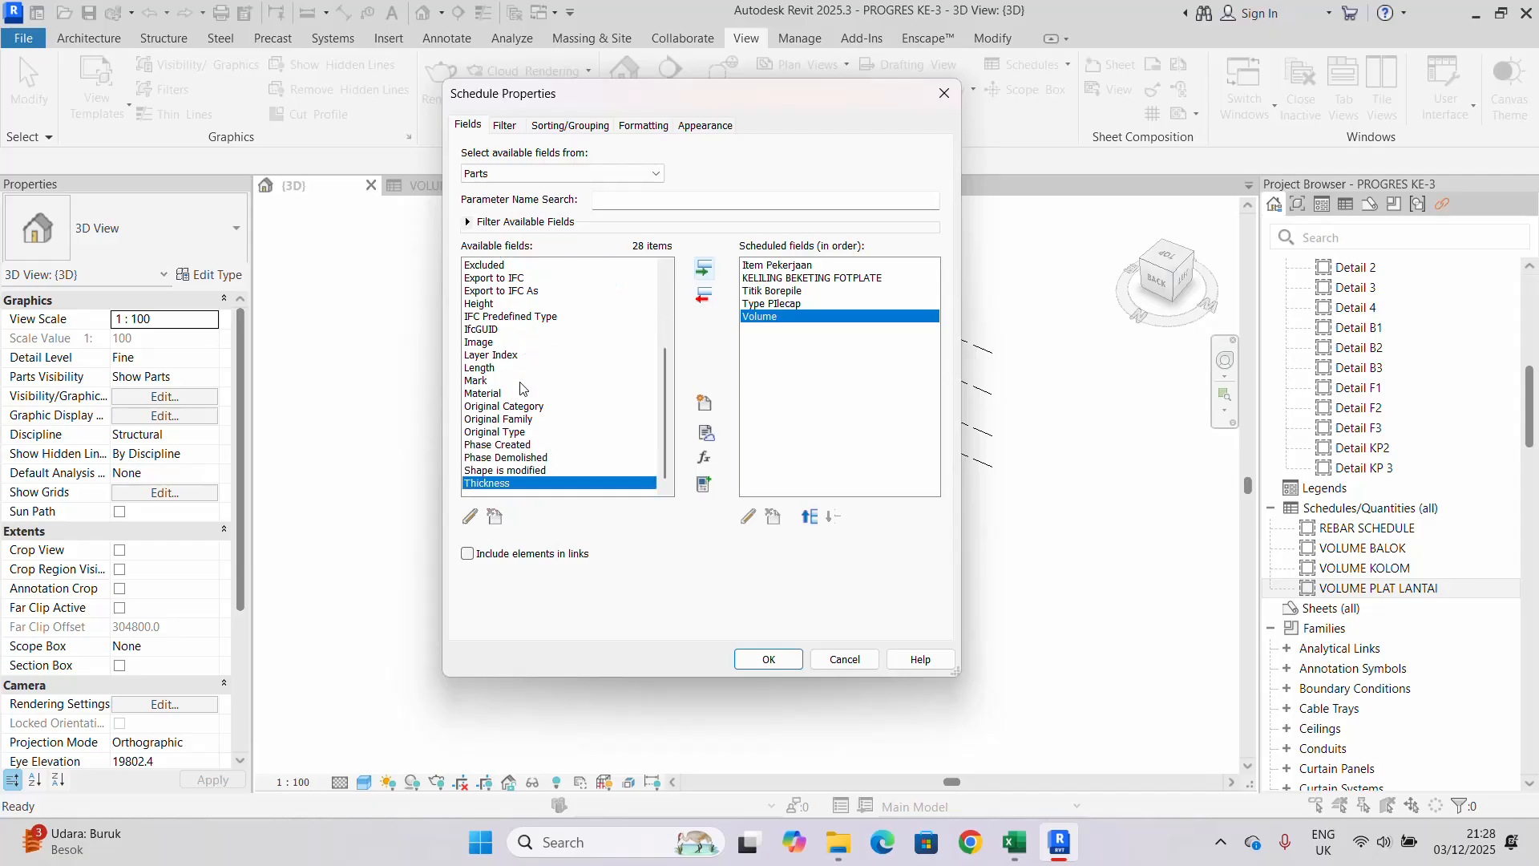
pyautogui.scroll(4, 523, 376)
pyautogui.click(497, 342)
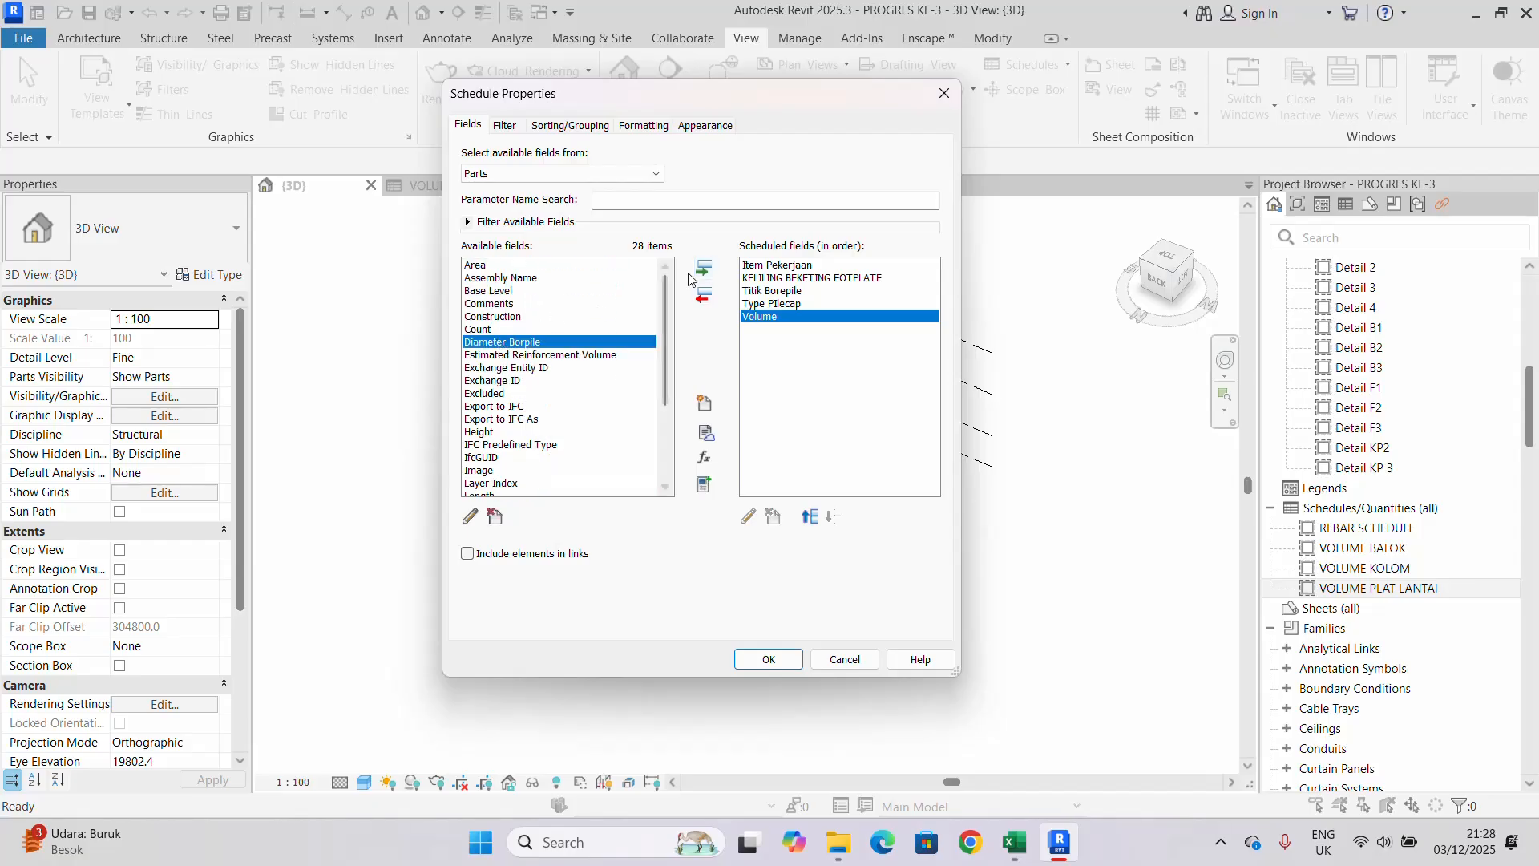
pyautogui.click(702, 271)
pyautogui.click(781, 318)
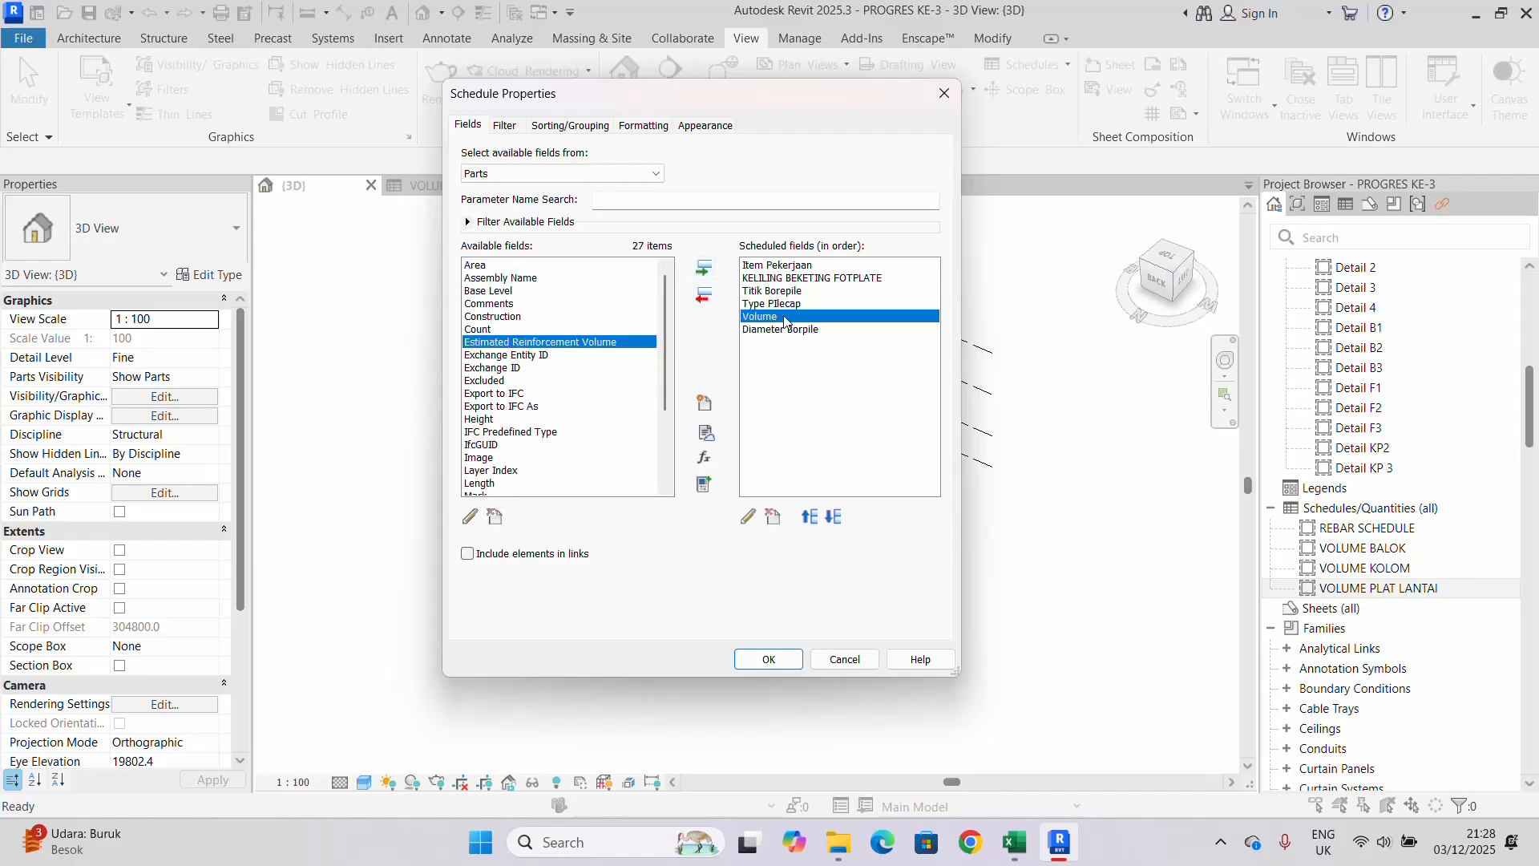
pyautogui.click(834, 517)
# - Reorder the scheduled fields so KELILING BEKETING FOTPLATE sits between Diameter Borpile and Volume
pyautogui.click(790, 304)
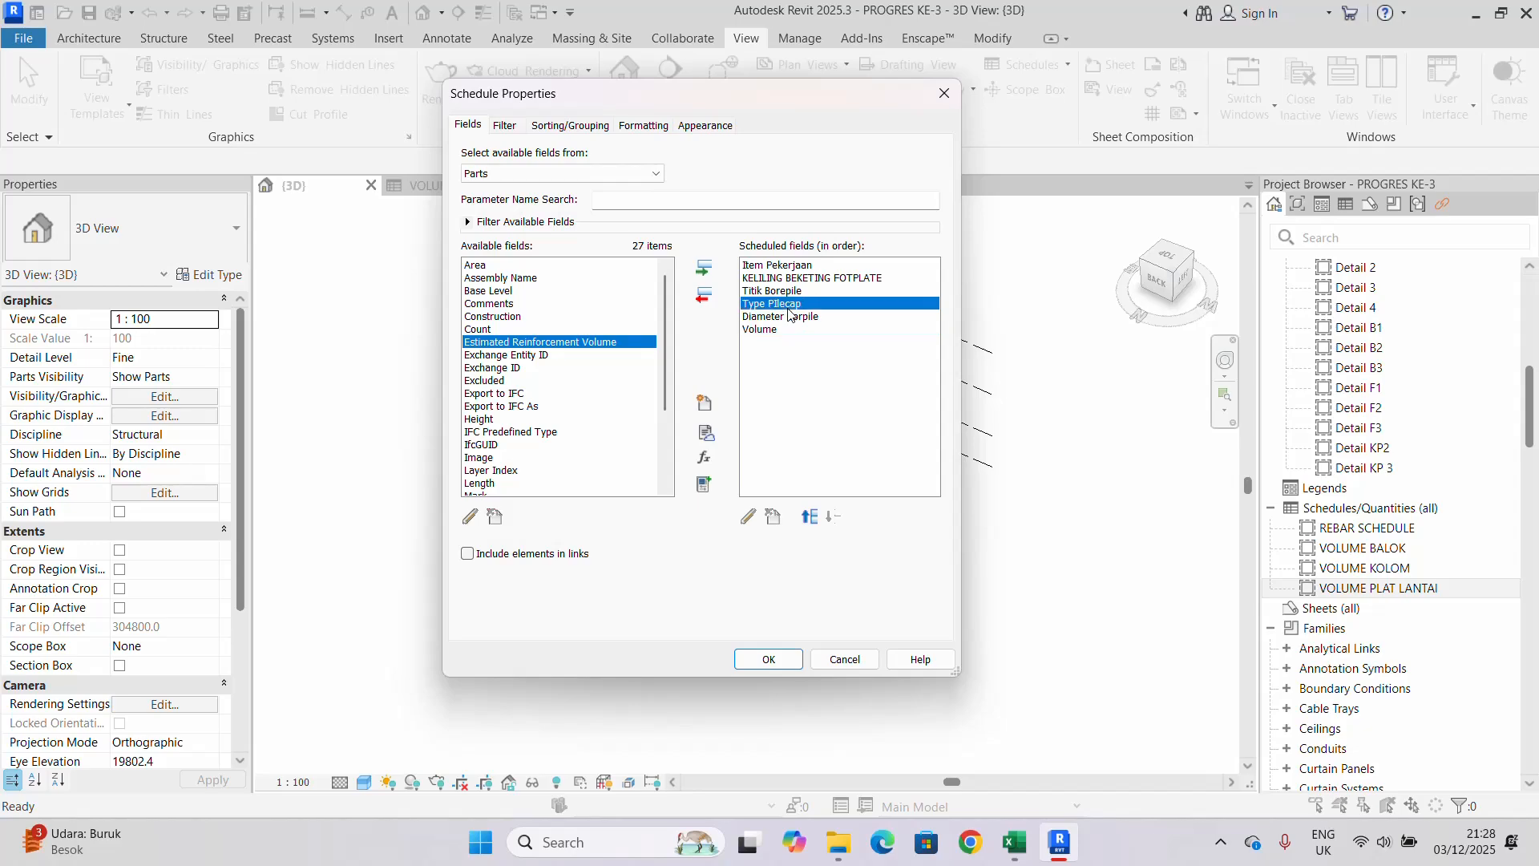
pyautogui.click(818, 278)
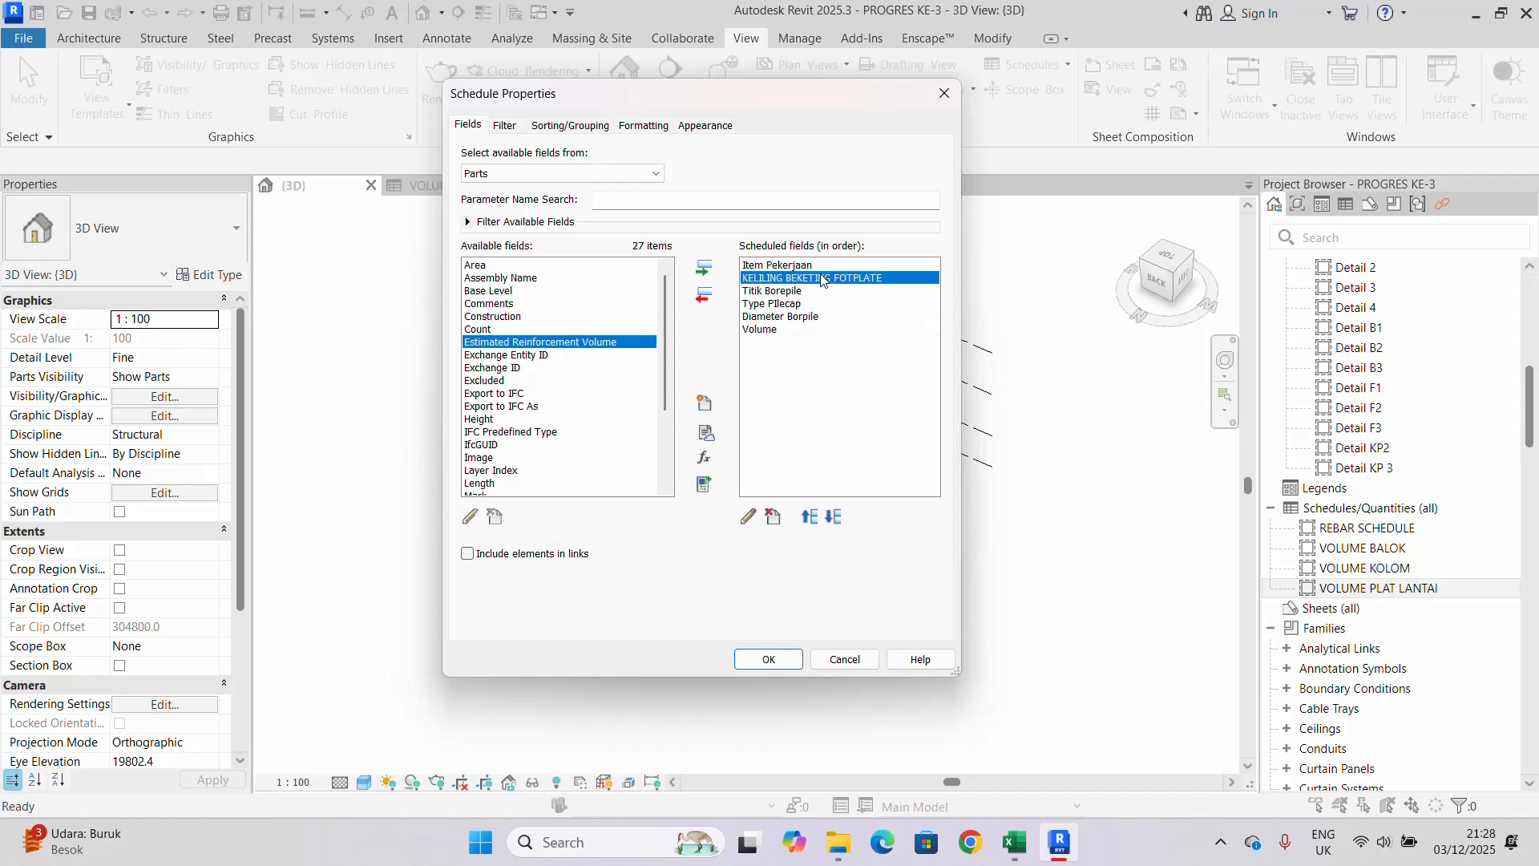
pyautogui.click(834, 517)
pyautogui.click(834, 517)
pyautogui.click(833, 517)
# - Start a calculated formula field named LUAS BEKISTING in the part schedule, with Area as its type
pyautogui.click(789, 278)
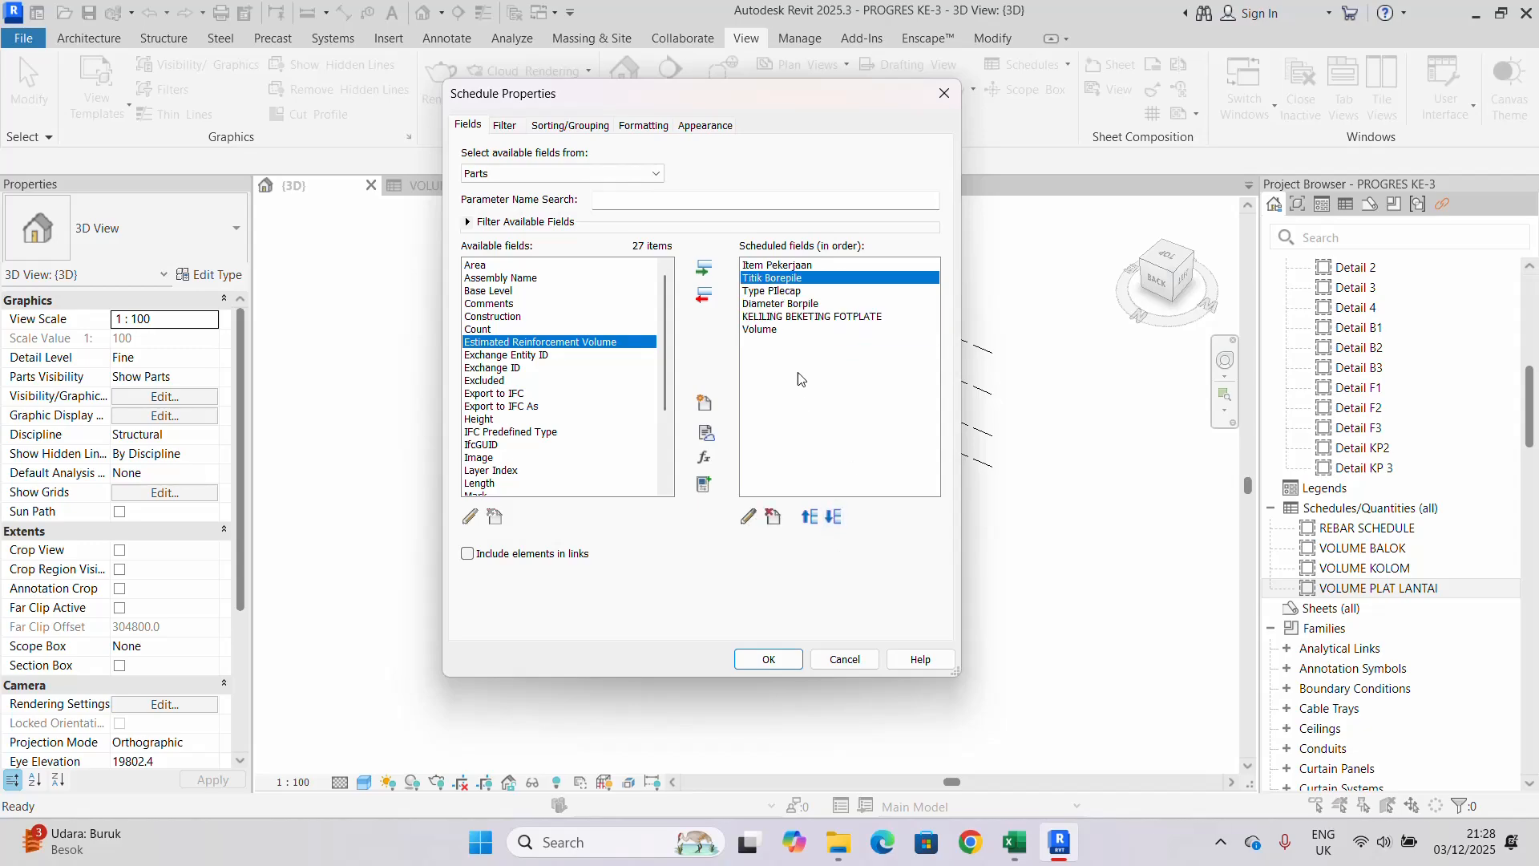
pyautogui.click(790, 317)
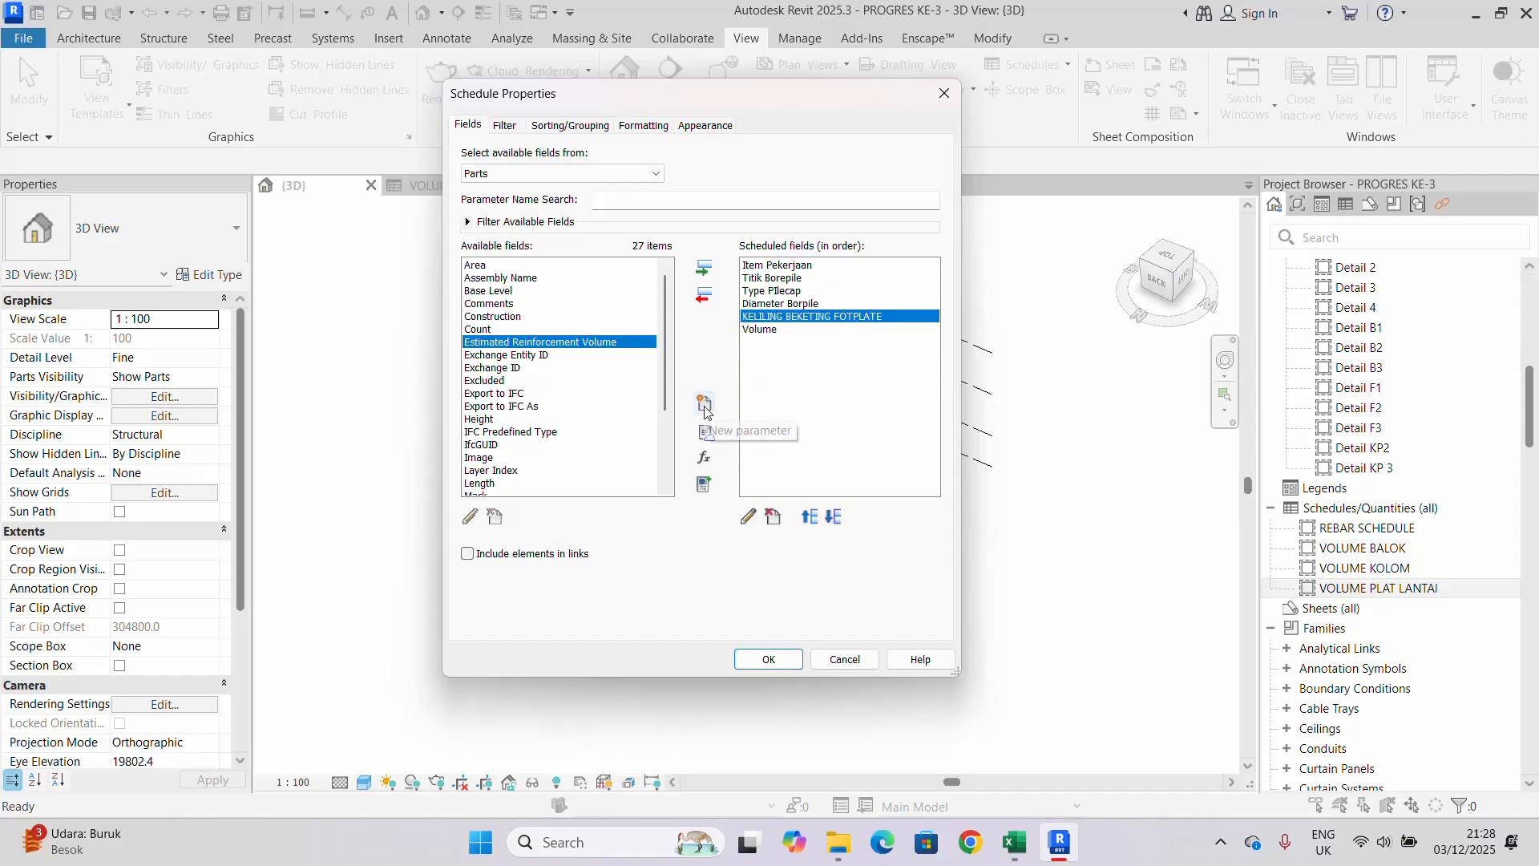
pyautogui.click(703, 461)
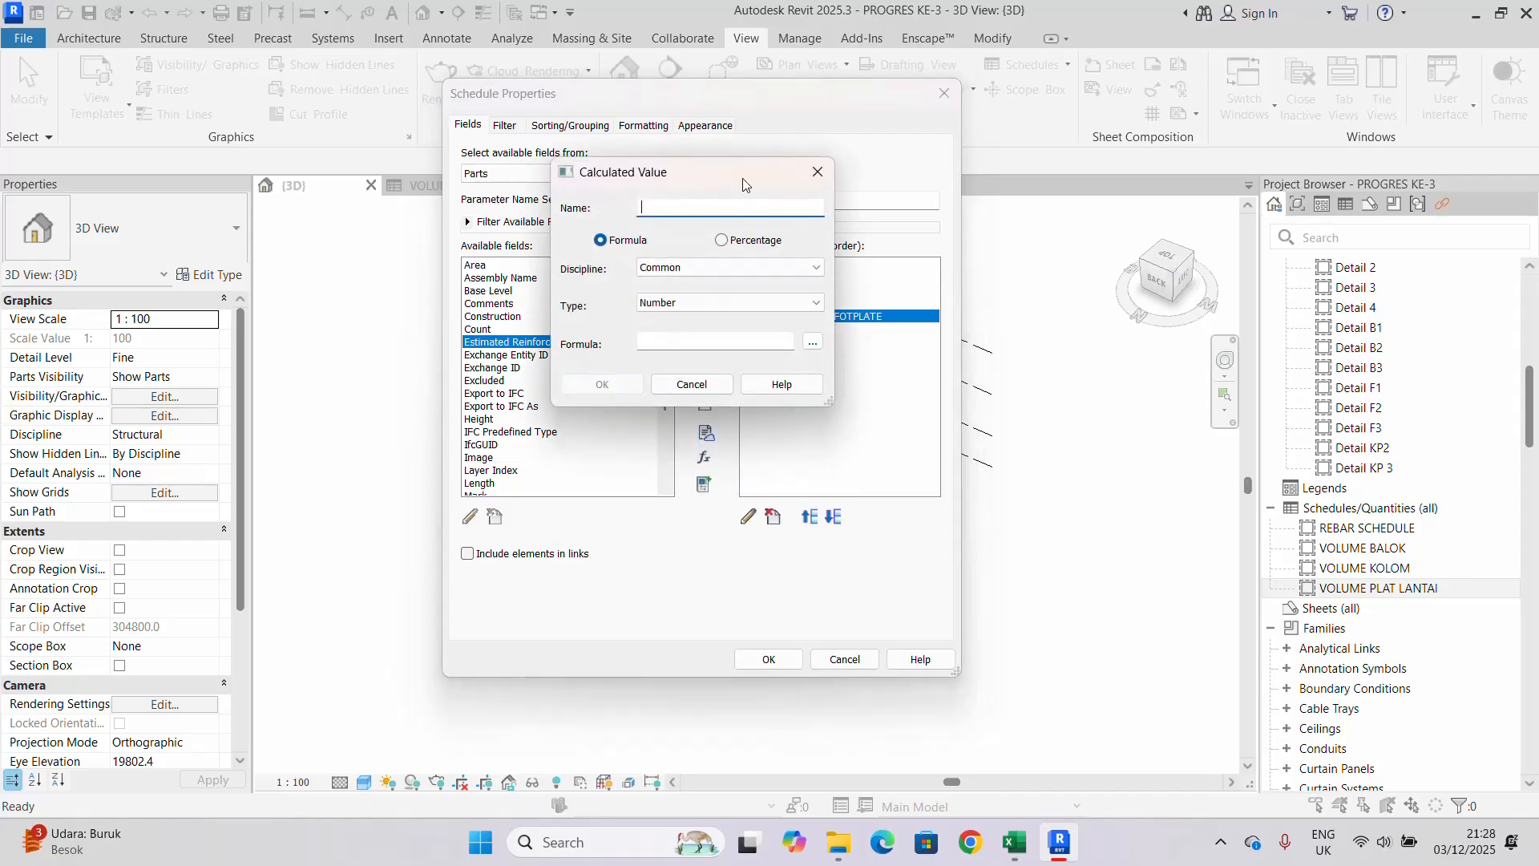
pyautogui.write('LUAS ')
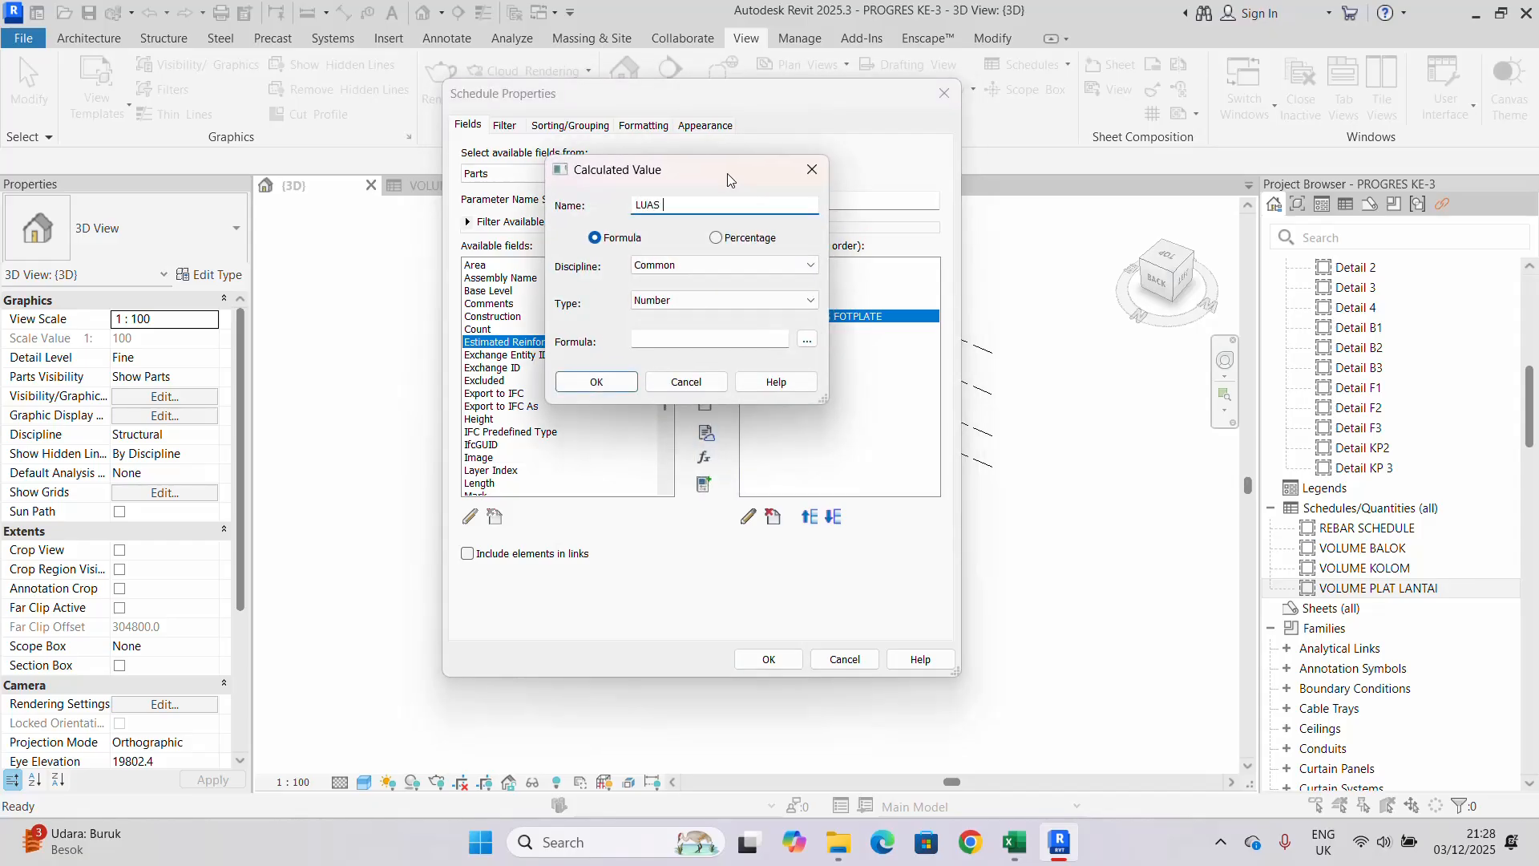
pyautogui.write('BEKISTING')
pyautogui.click(720, 265)
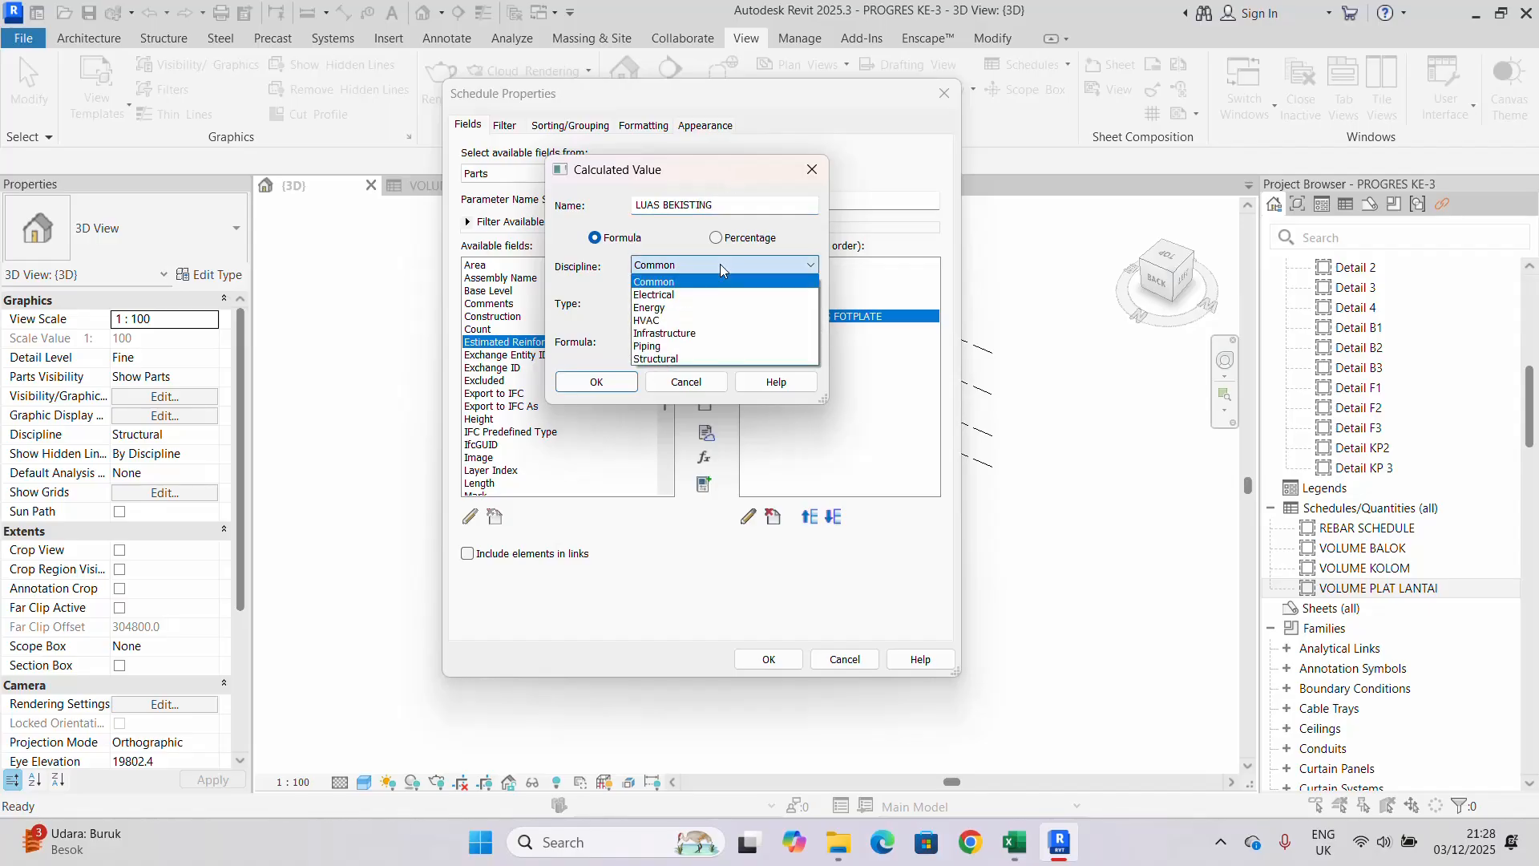
pyautogui.click(720, 263)
pyautogui.click(701, 302)
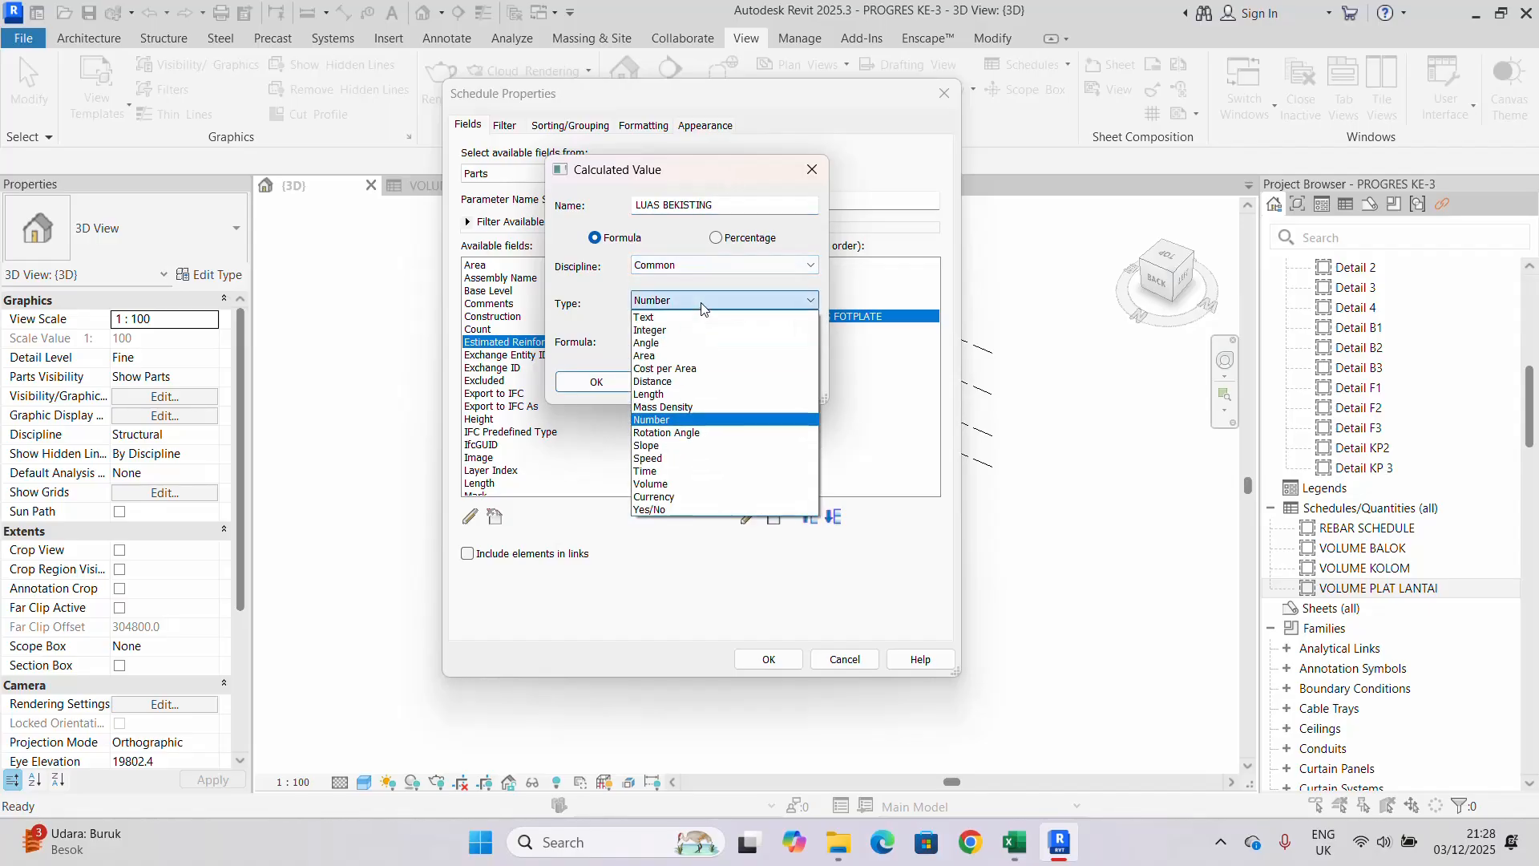
pyautogui.click(657, 361)
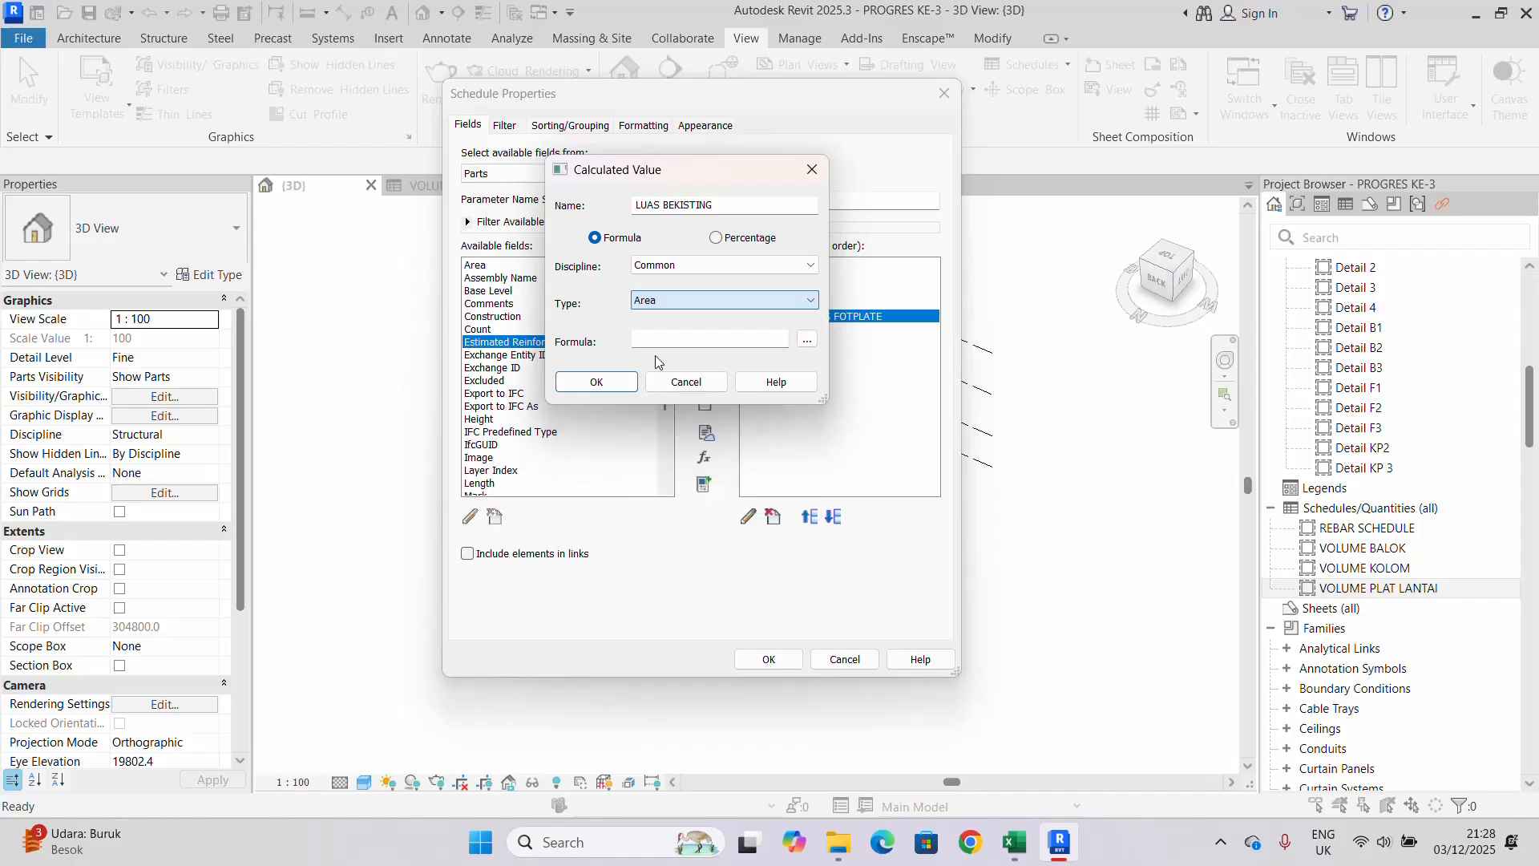
# - Set the LUAS BEKISTING formula to KELILING BEKETING FOTPLATE*450 and create the part schedule
pyautogui.click(810, 343)
pyautogui.moveTo(834, 160); pyautogui.dragTo(783, 181)
pyautogui.click(792, 300)
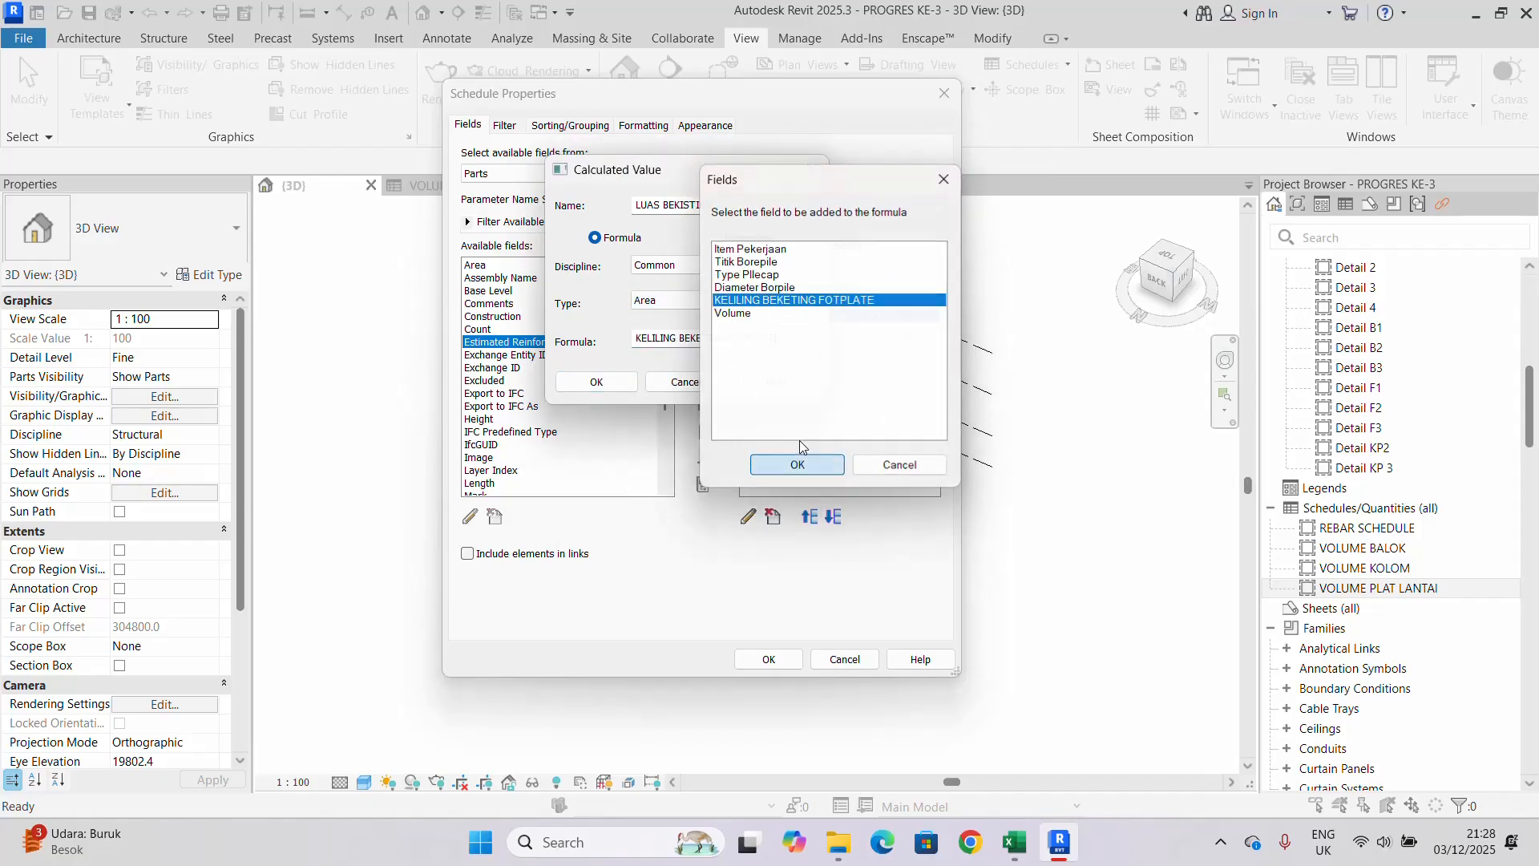
pyautogui.click(798, 465)
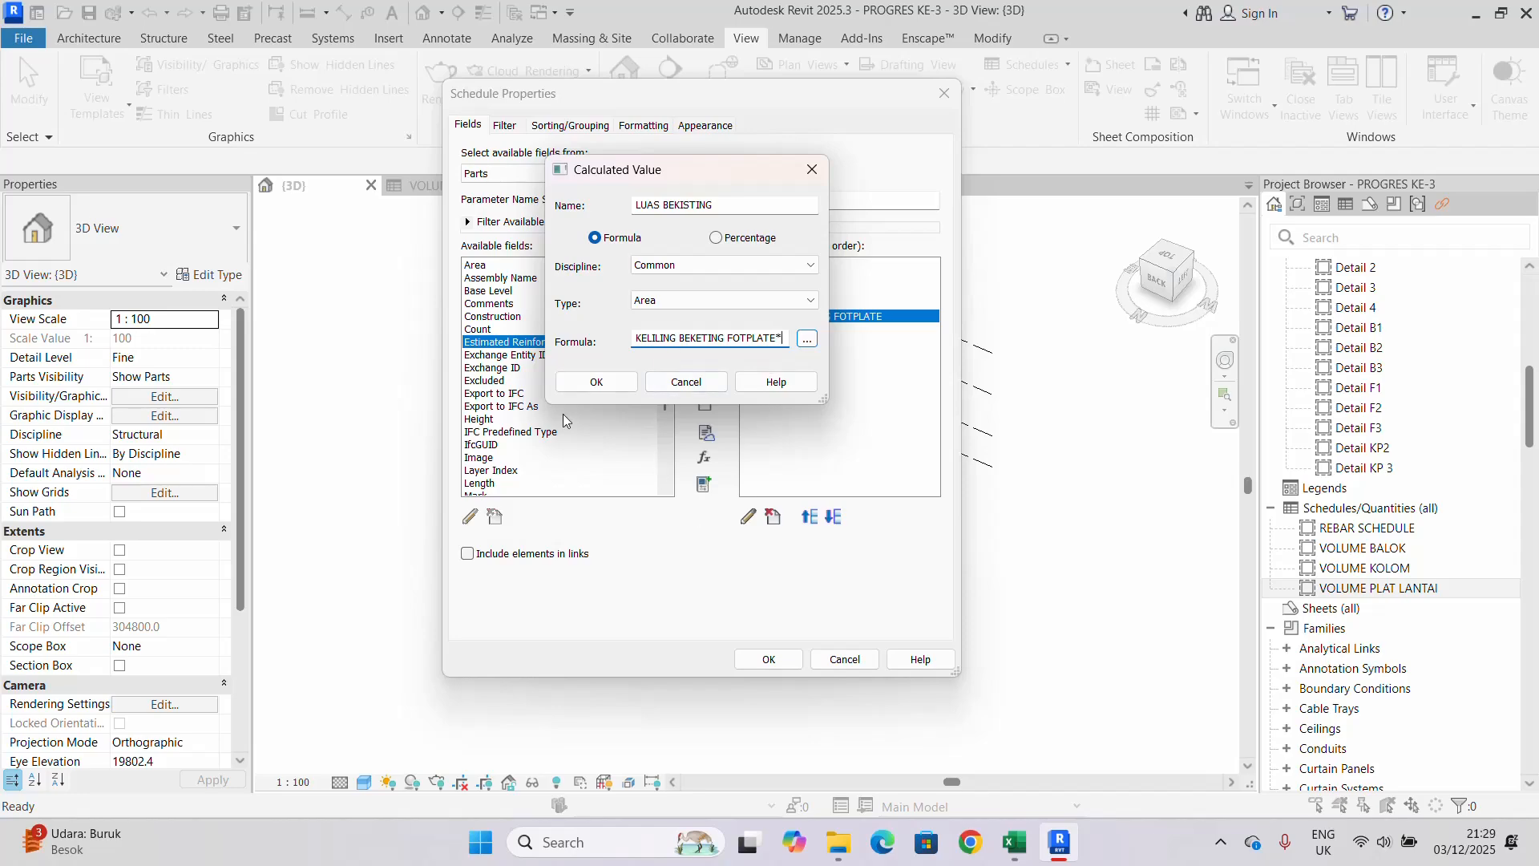
pyautogui.moveTo(650, 175)
pyautogui.mouseDown()
pyautogui.moveTo(666, 272)
pyautogui.moveTo(671, 178)
pyautogui.mouseUp()
pyautogui.write('*450')
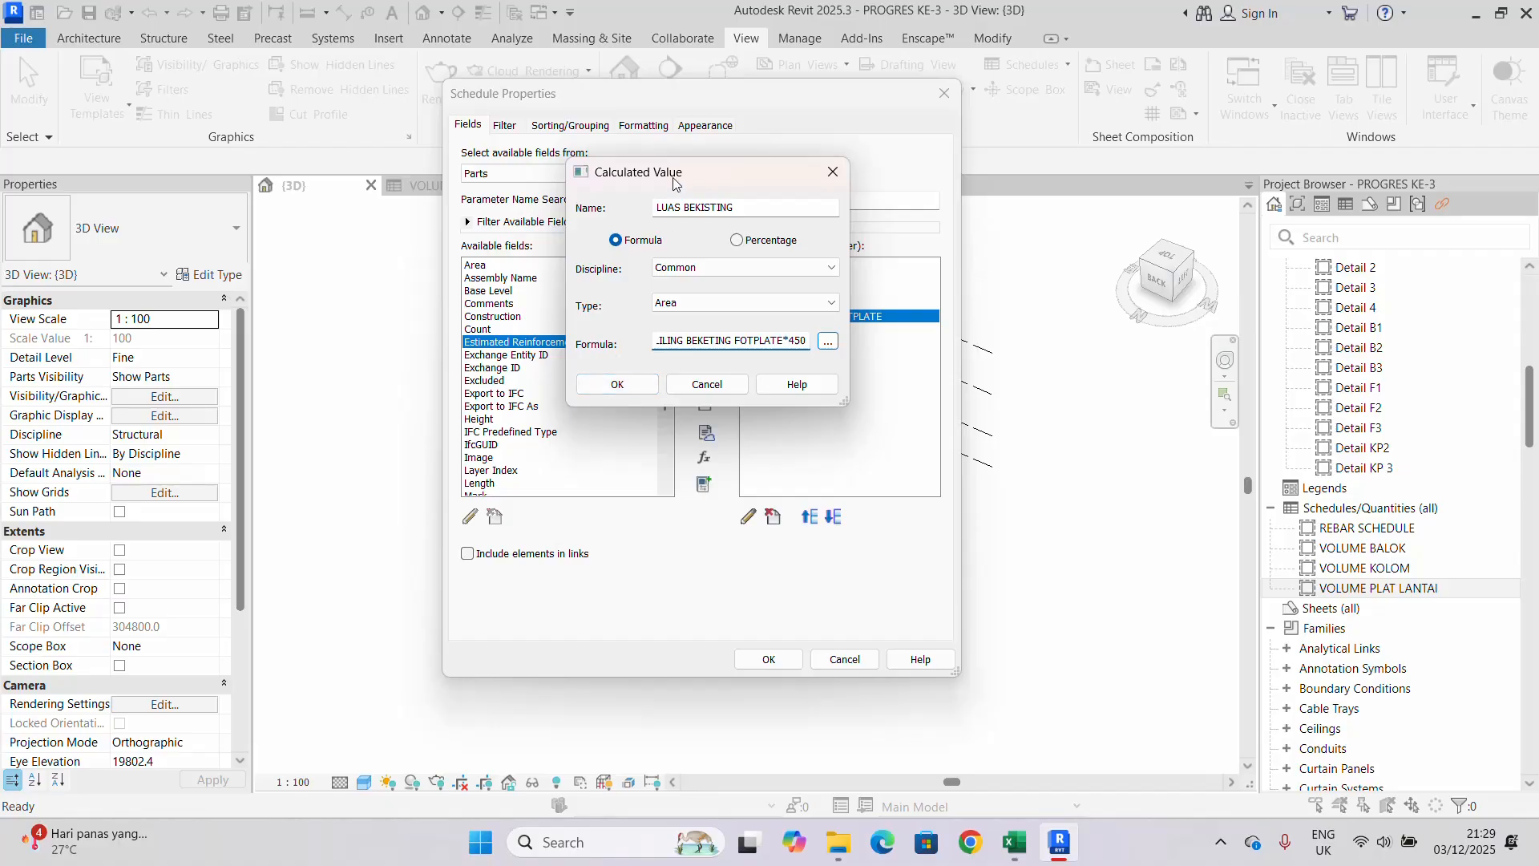
pyautogui.moveTo(677, 191); pyautogui.dragTo(671, 287)
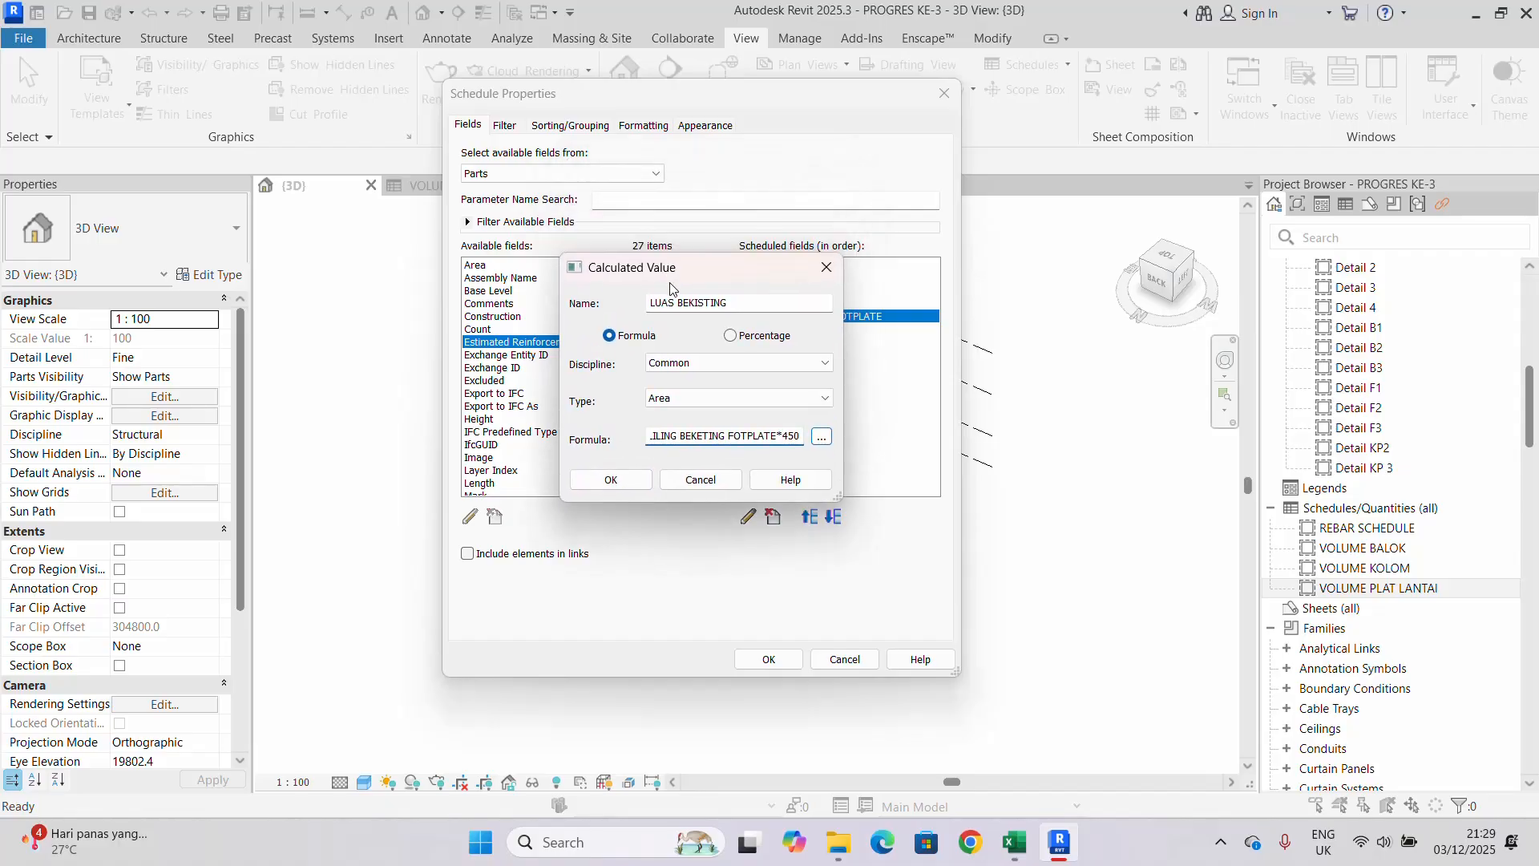
pyautogui.click(611, 479)
pyautogui.click(766, 659)
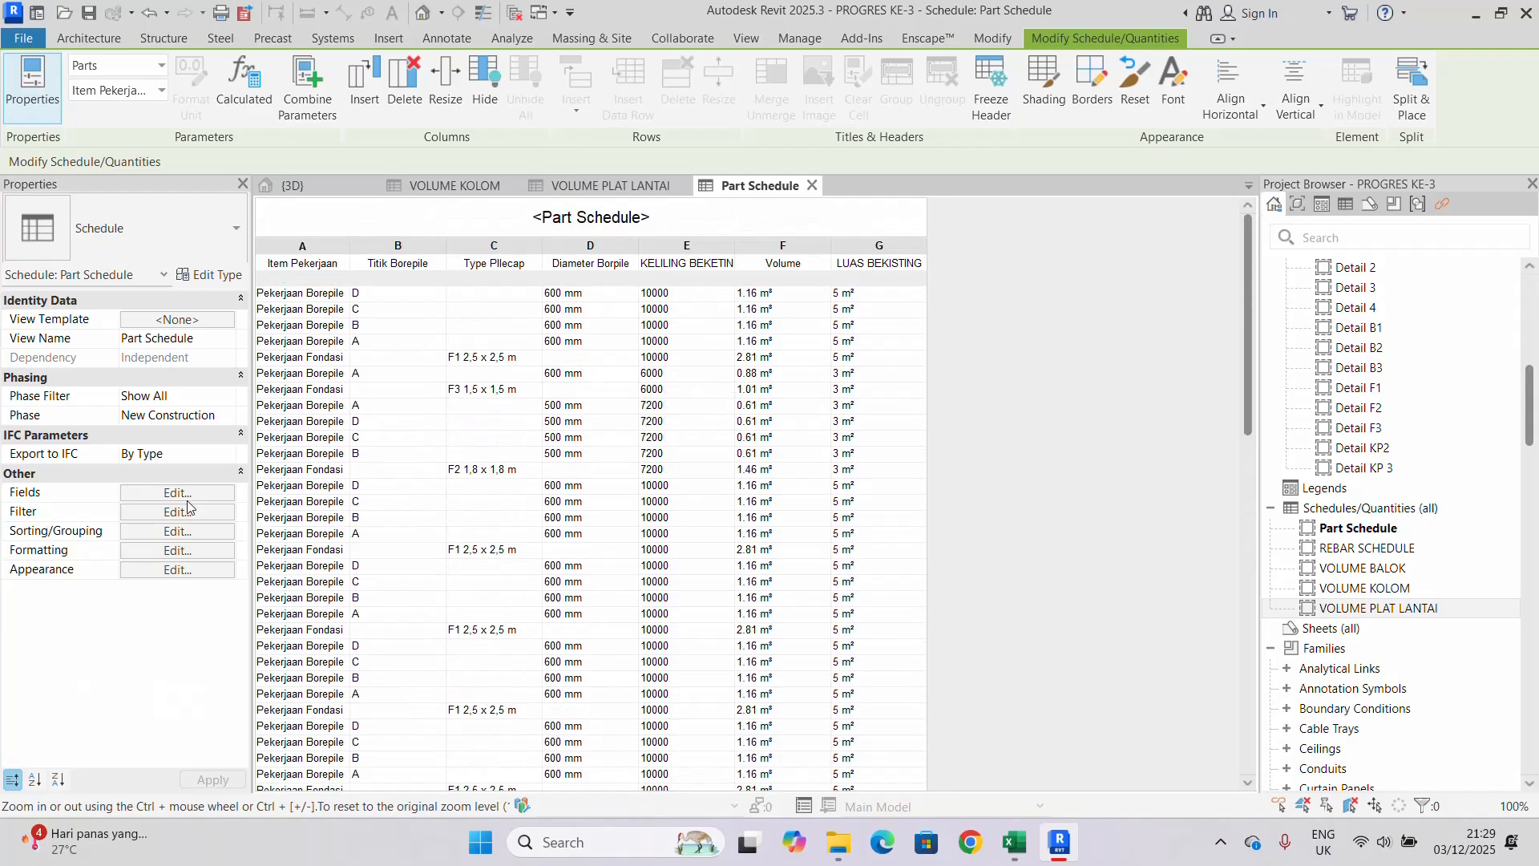
# - Sort the part schedule by Item Pekerjaan, then Type PIlecap, then Diameter Borpile
pyautogui.click(180, 496)
pyautogui.click(561, 126)
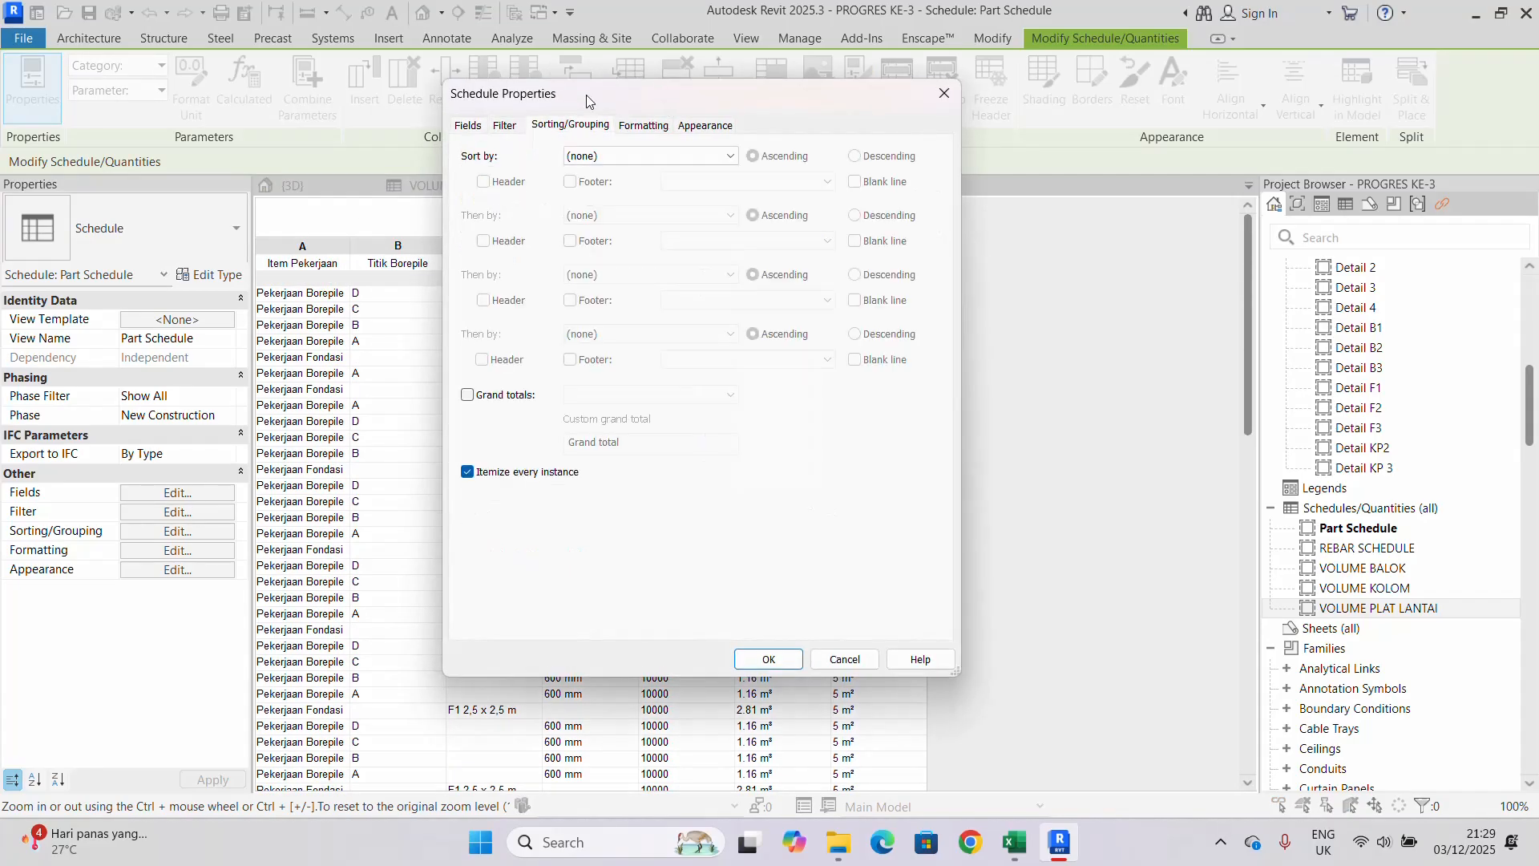
pyautogui.click(633, 193)
pyautogui.click(633, 193)
pyautogui.press('Down')
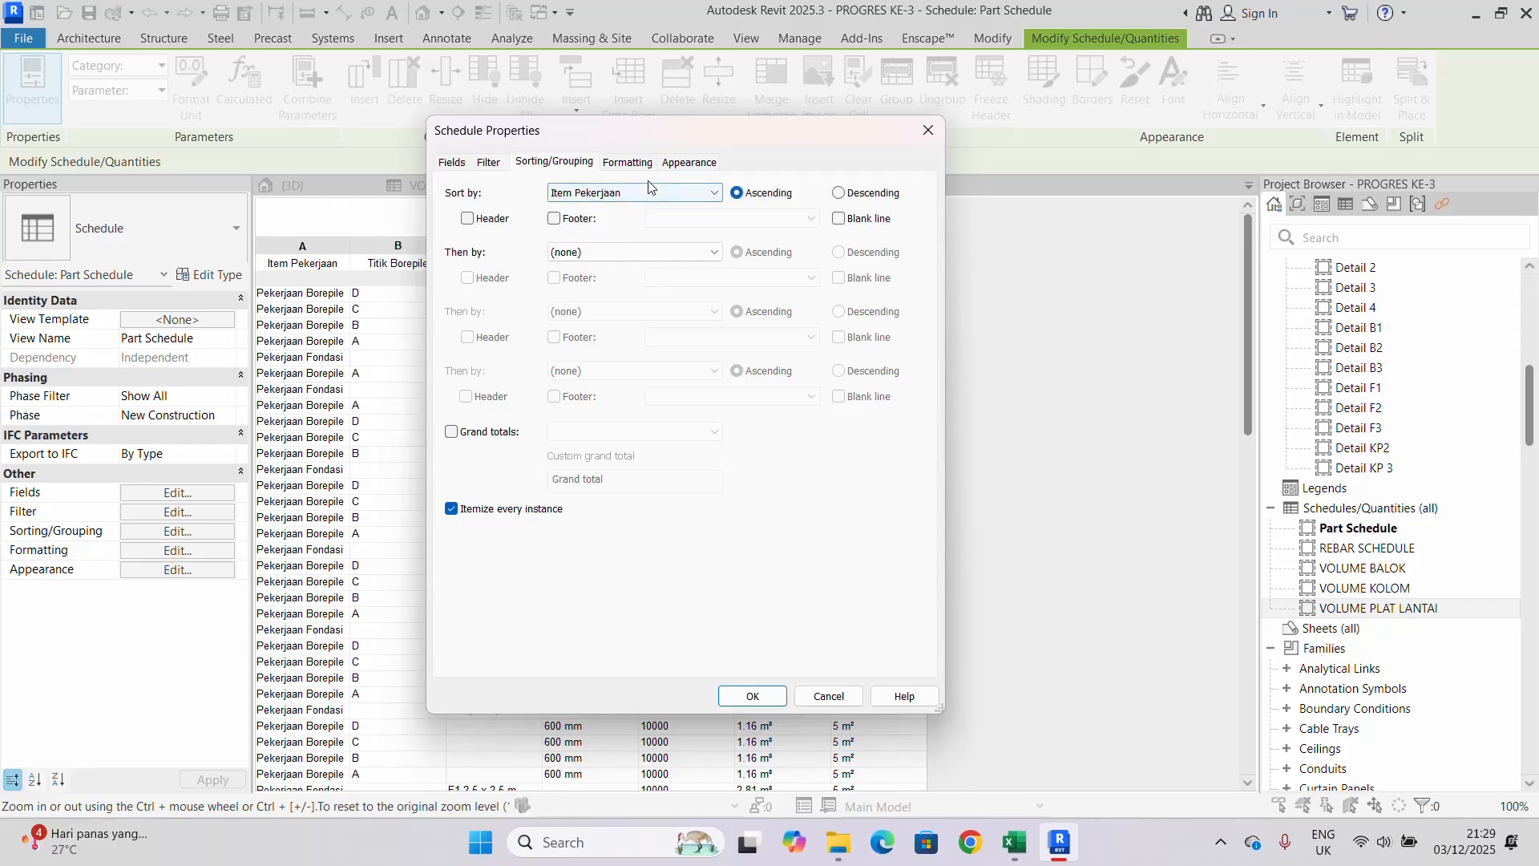
pyautogui.click(658, 255)
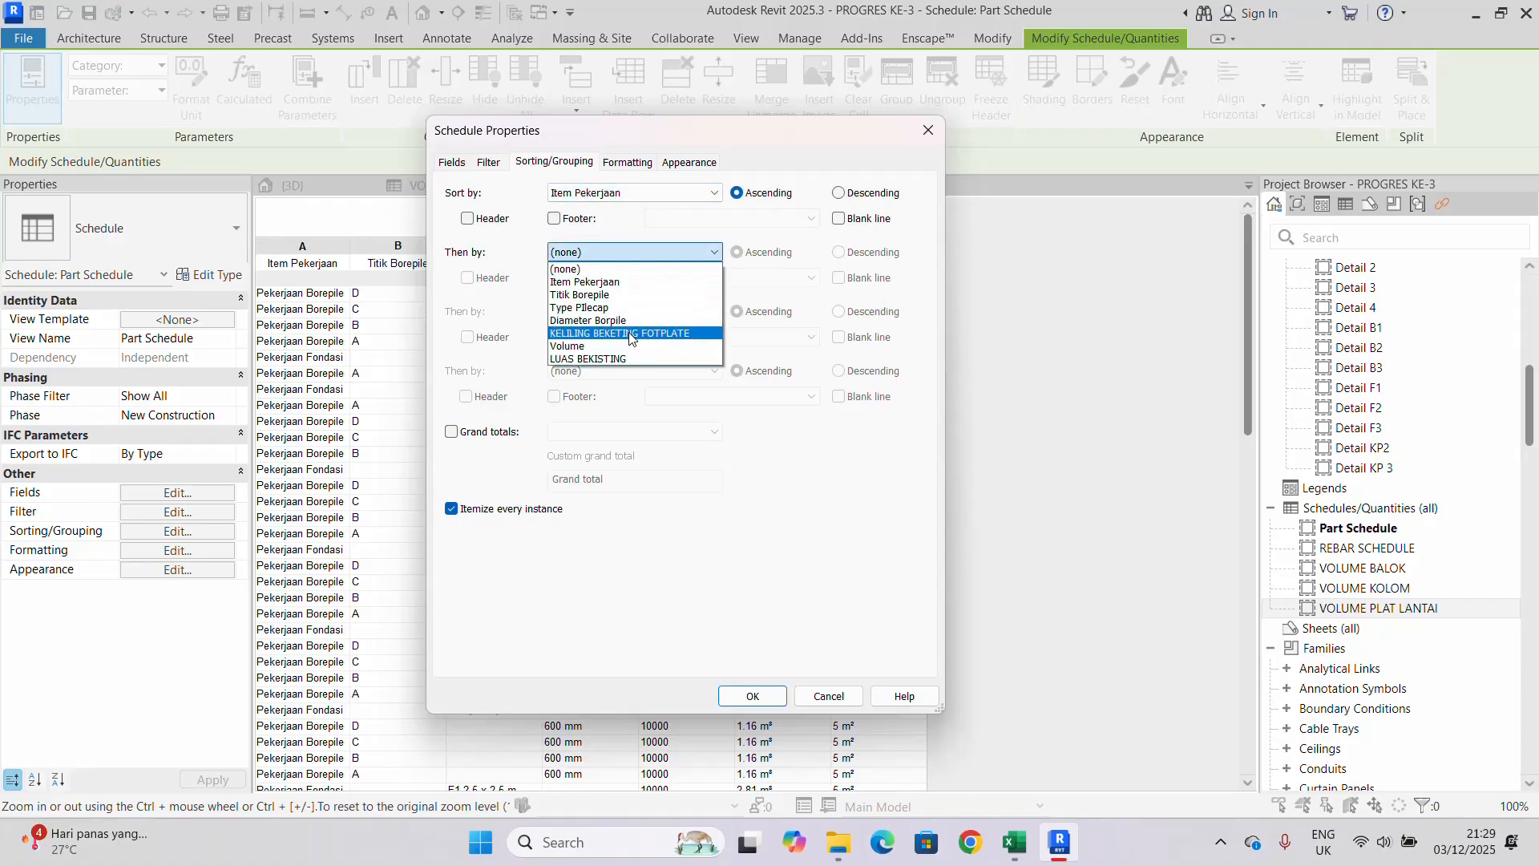
pyautogui.click(622, 308)
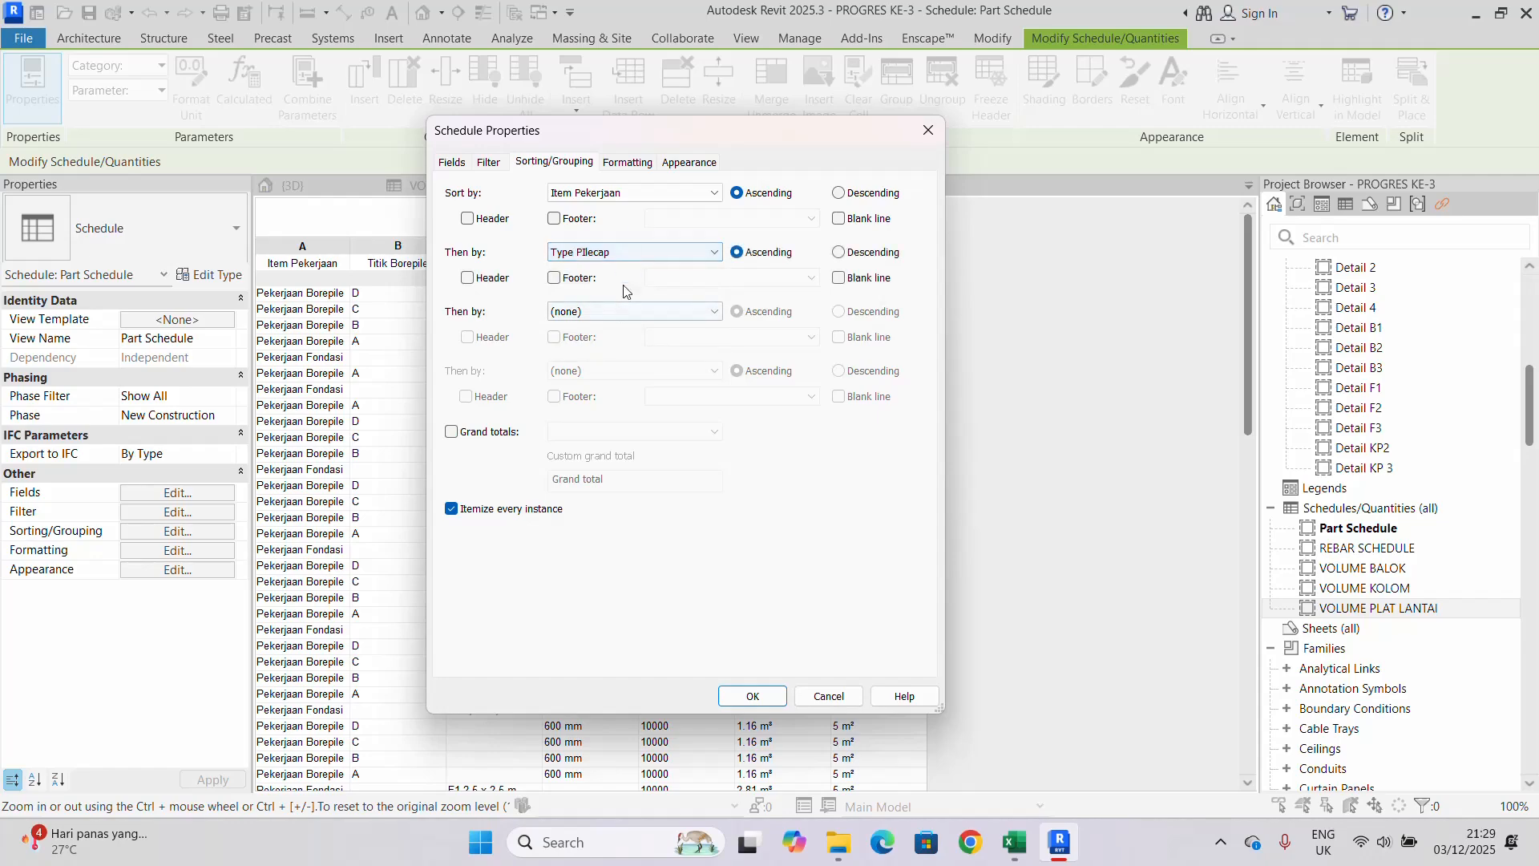
pyautogui.click(629, 312)
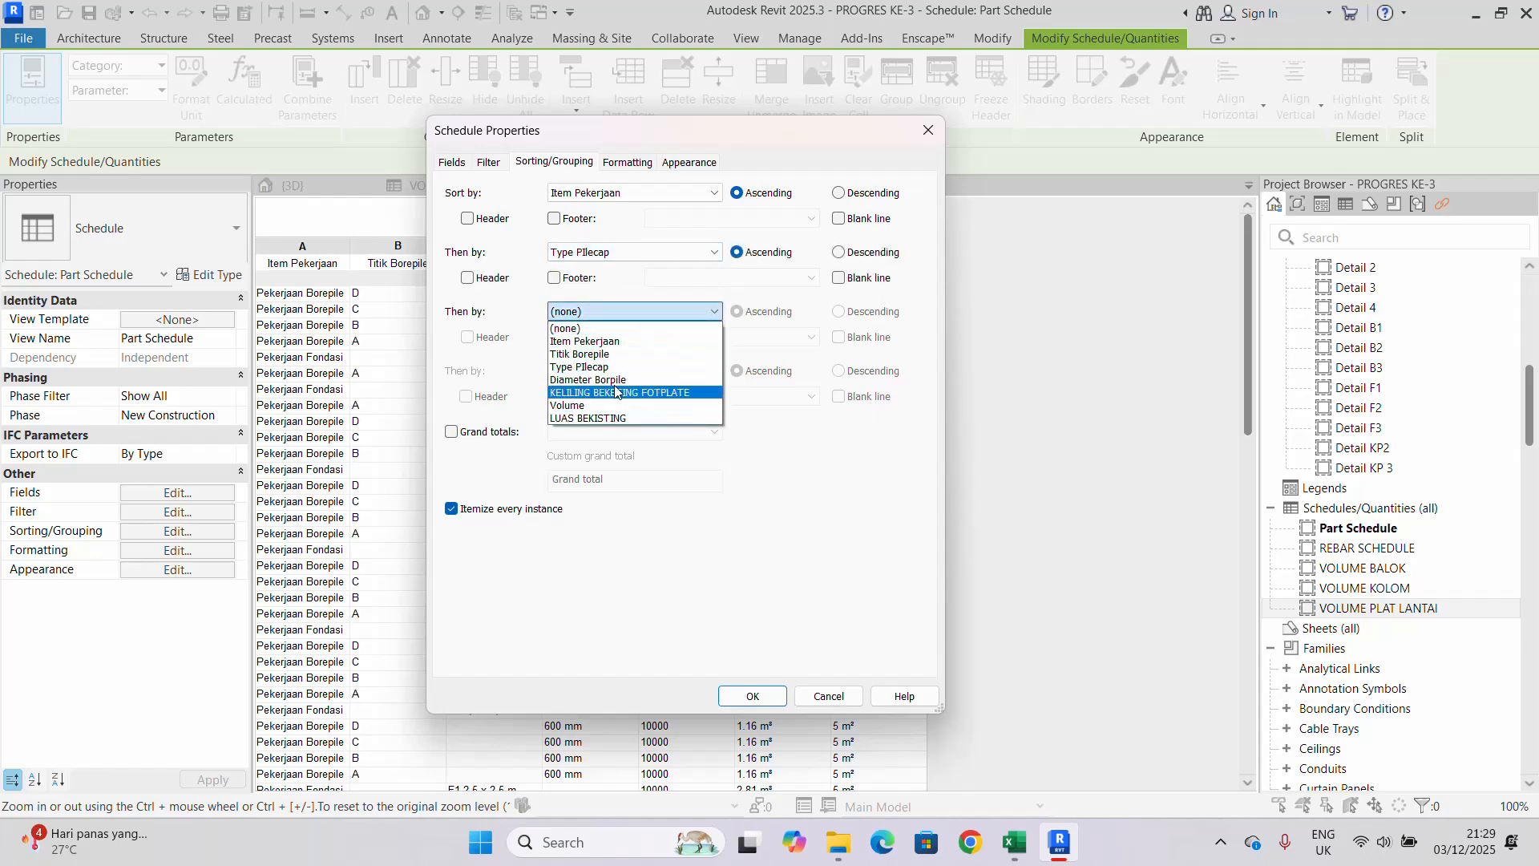
pyautogui.click(594, 379)
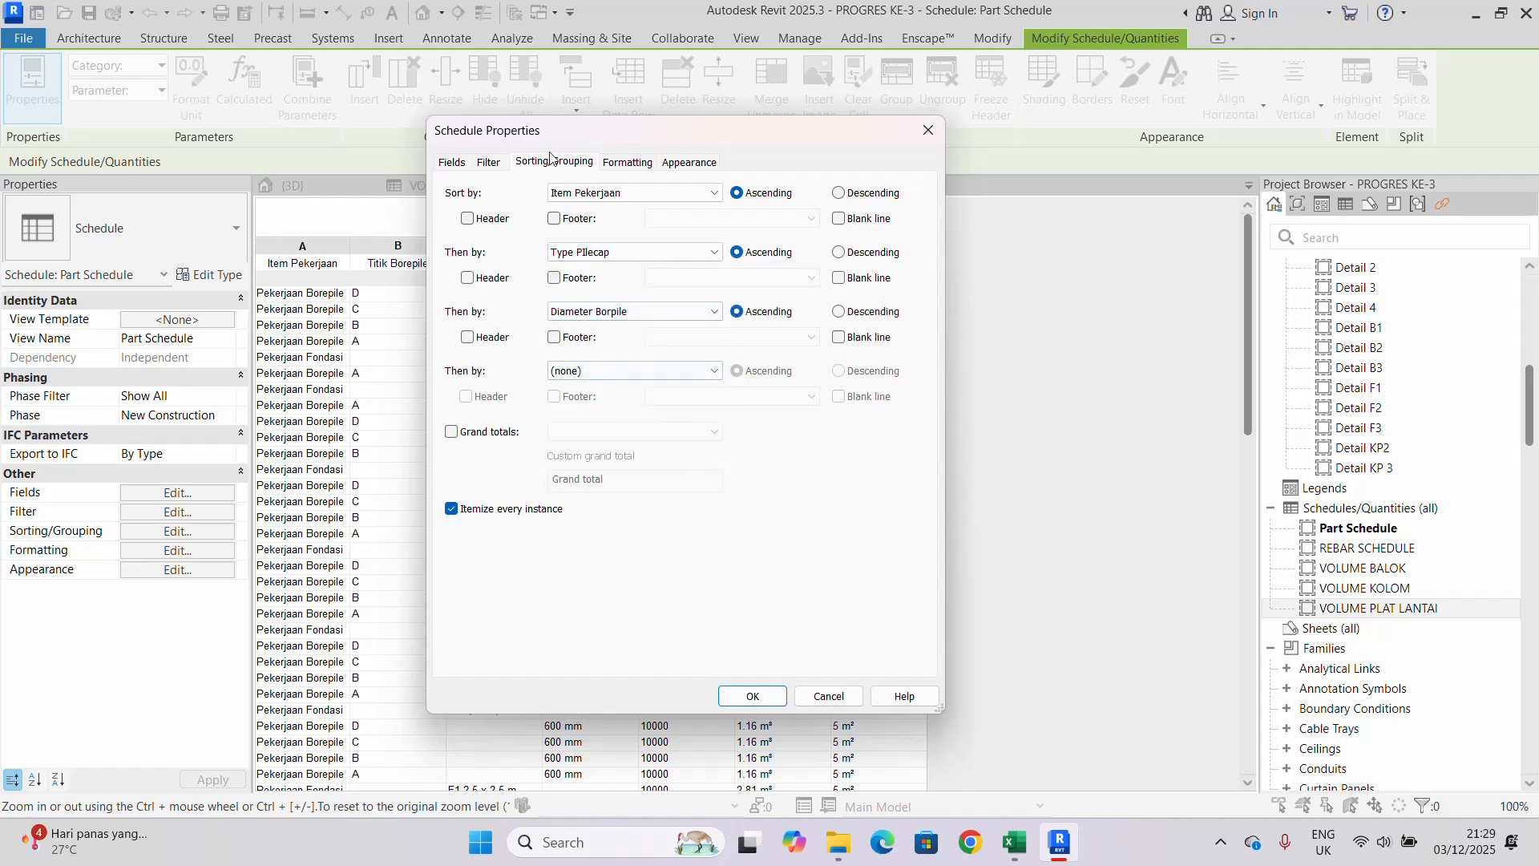
# - Set the LUAS BEKISTING, Volume and KELILING BEKETING FOTPLATE fields to calculate totals and apply the schedule formatting
pyautogui.click(629, 163)
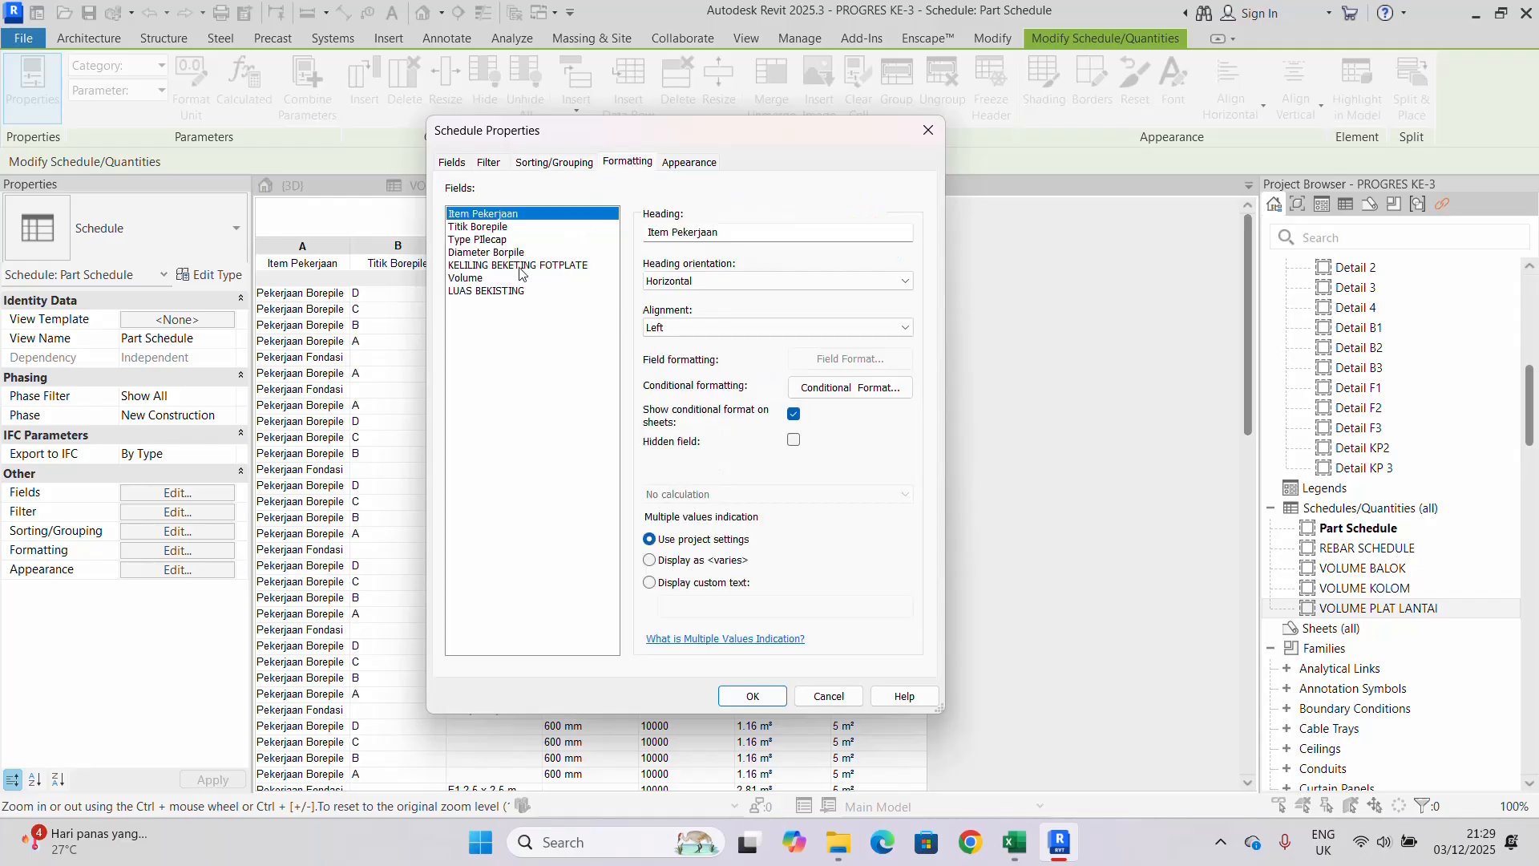
pyautogui.click(497, 290)
pyautogui.click(727, 494)
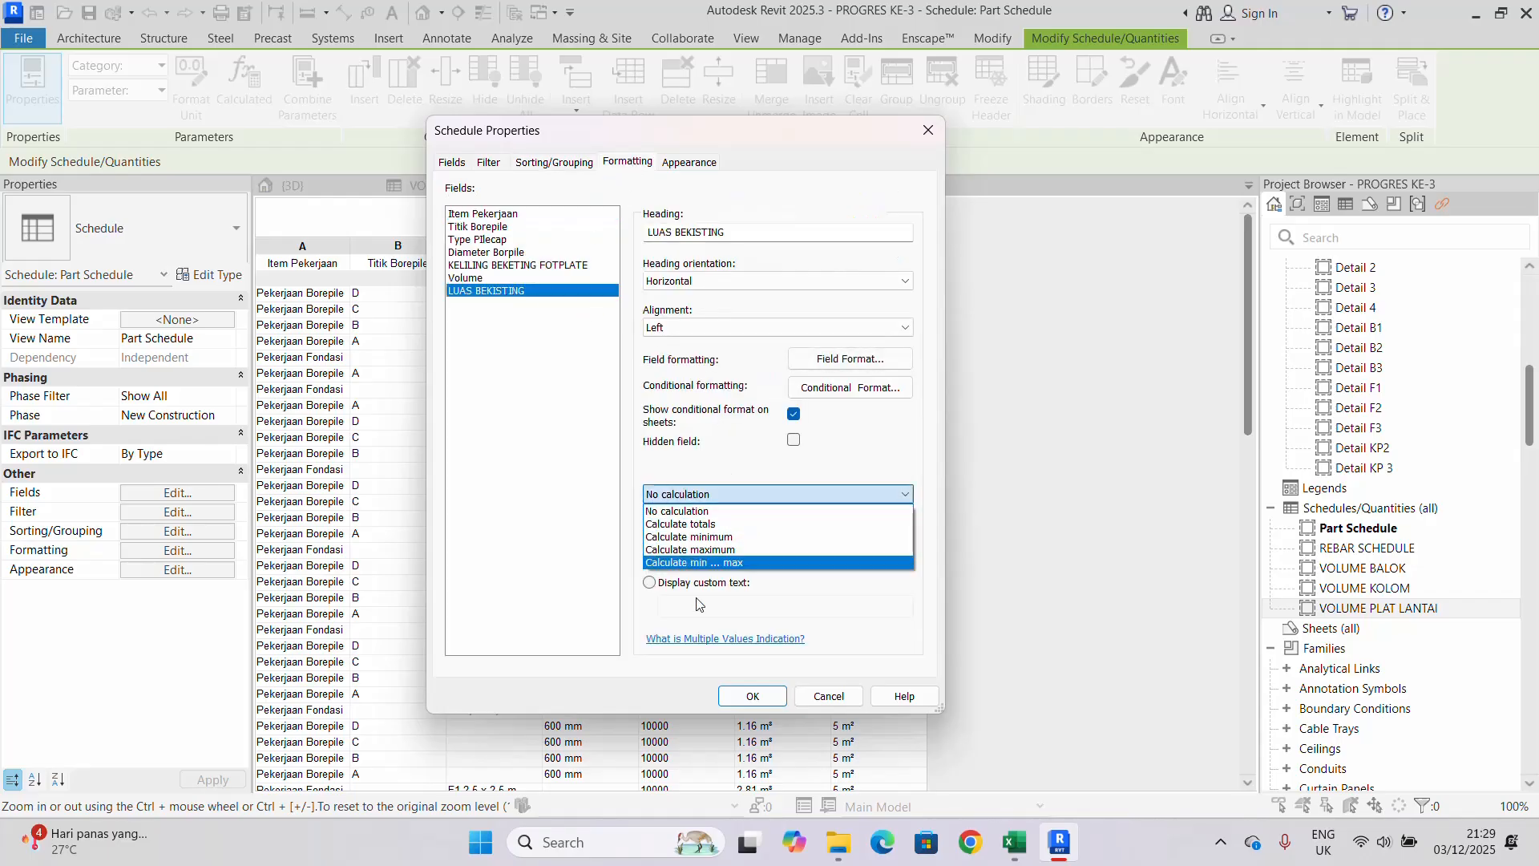
pyautogui.click(680, 524)
pyautogui.click(508, 267)
pyautogui.click(497, 278)
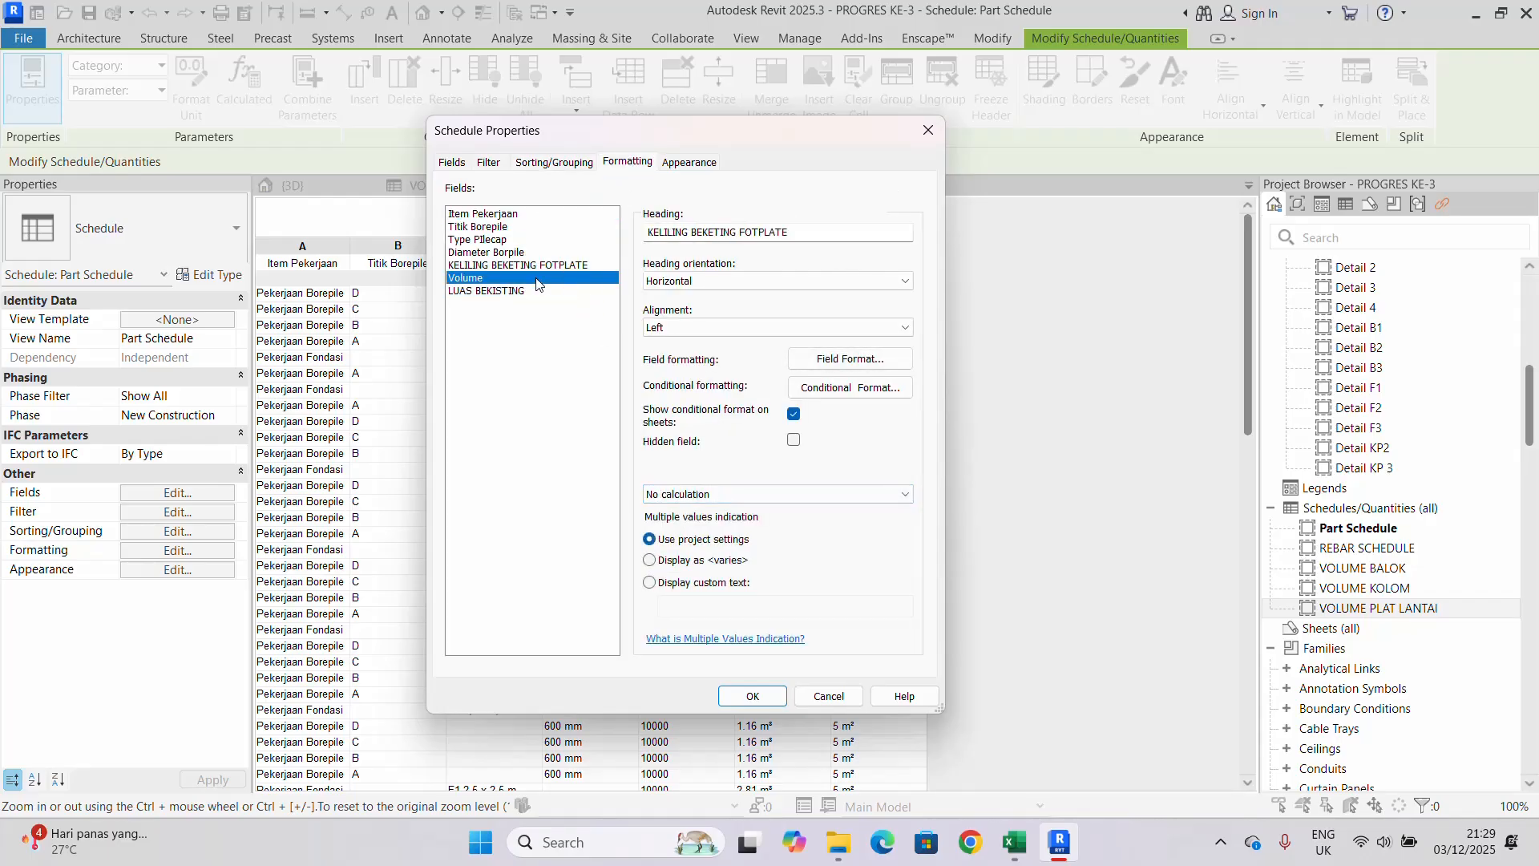
pyautogui.click(706, 494)
pyautogui.click(702, 525)
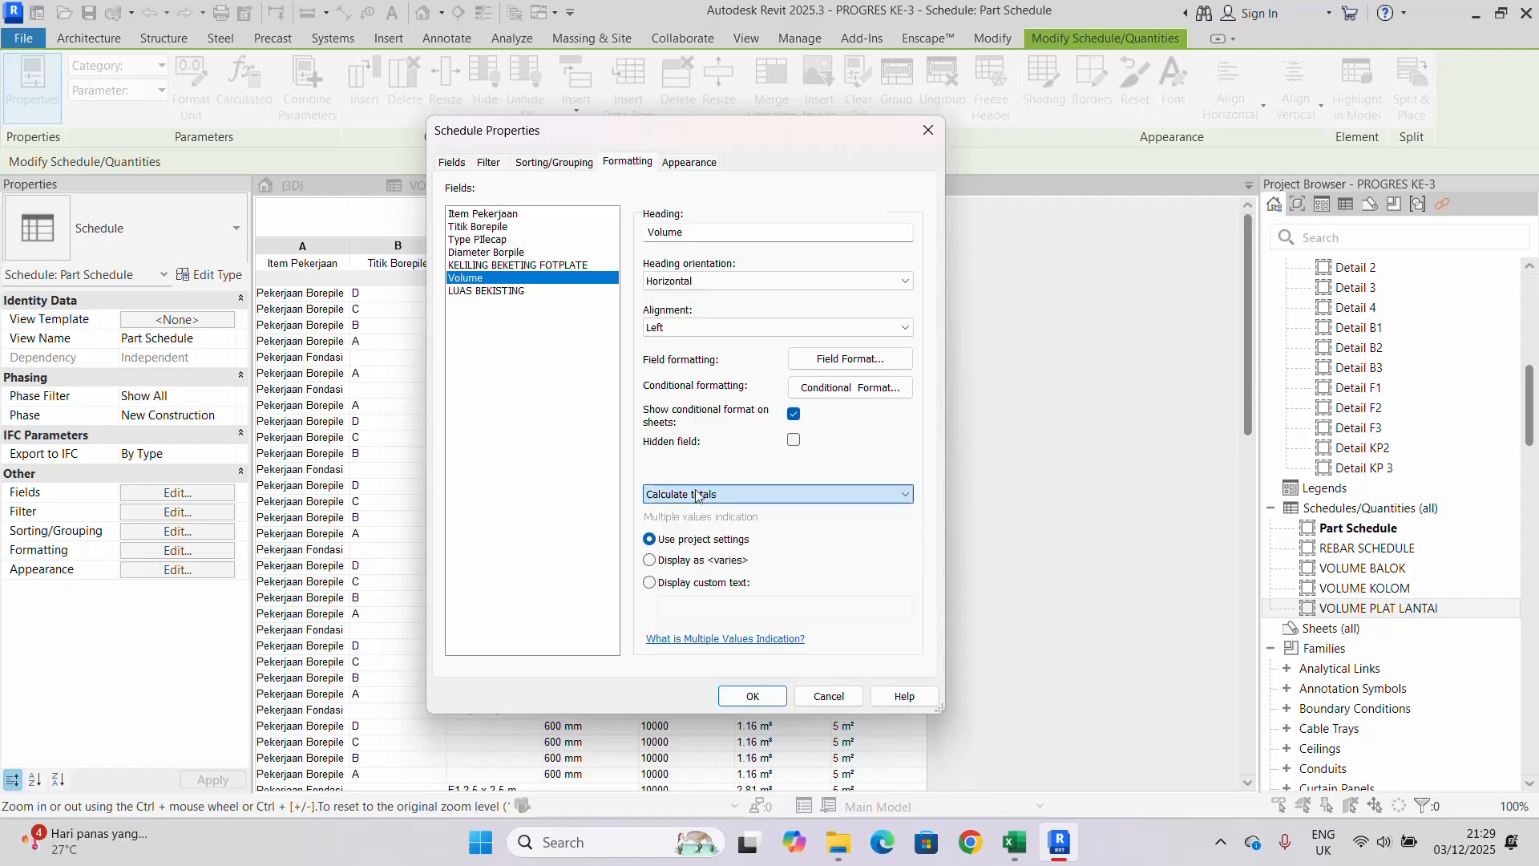
pyautogui.click(542, 266)
pyautogui.click(701, 493)
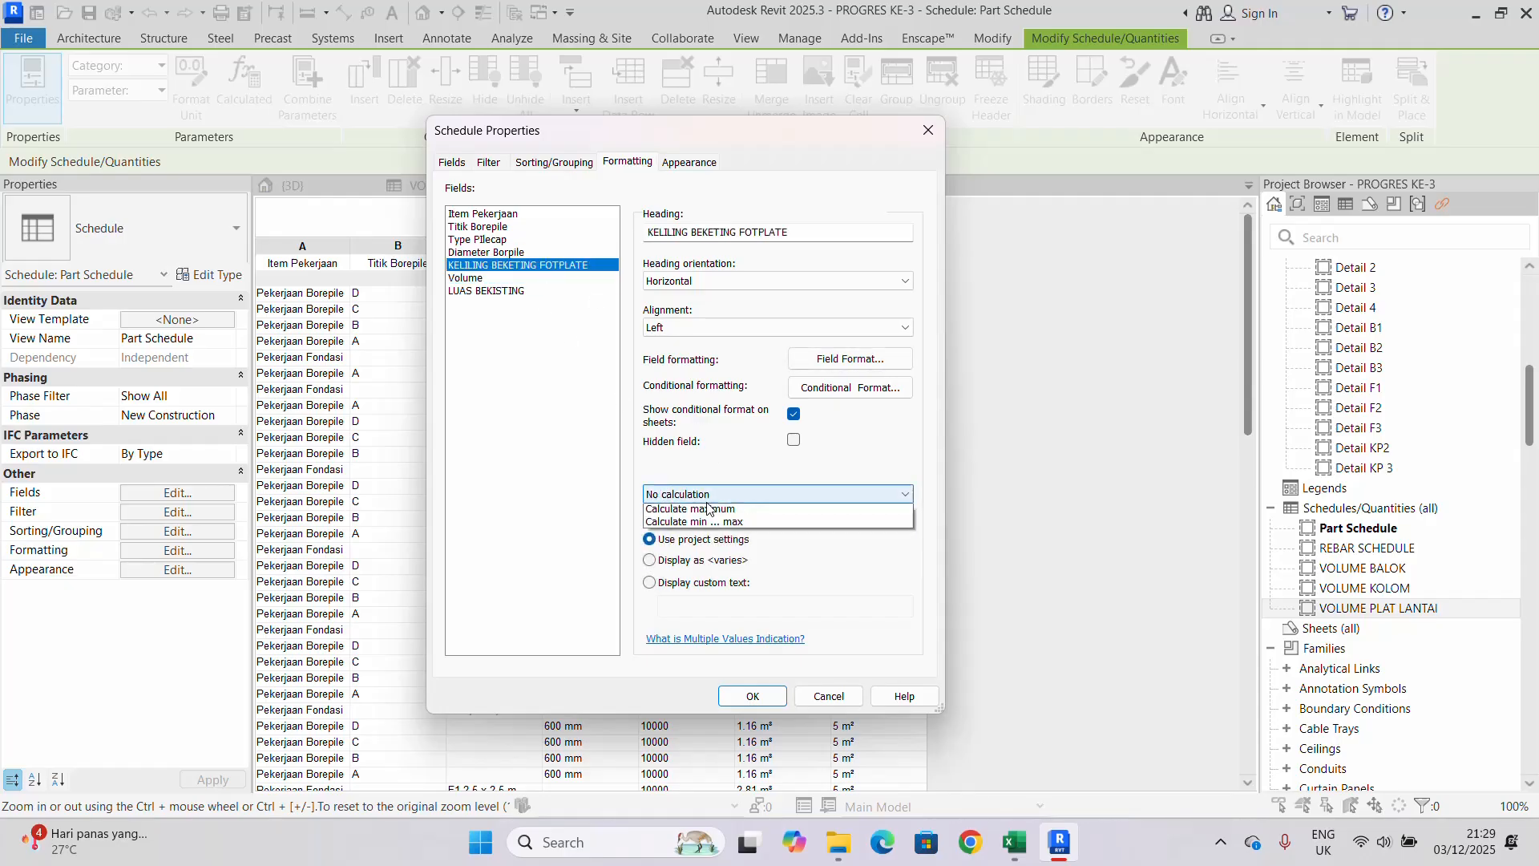
pyautogui.click(698, 522)
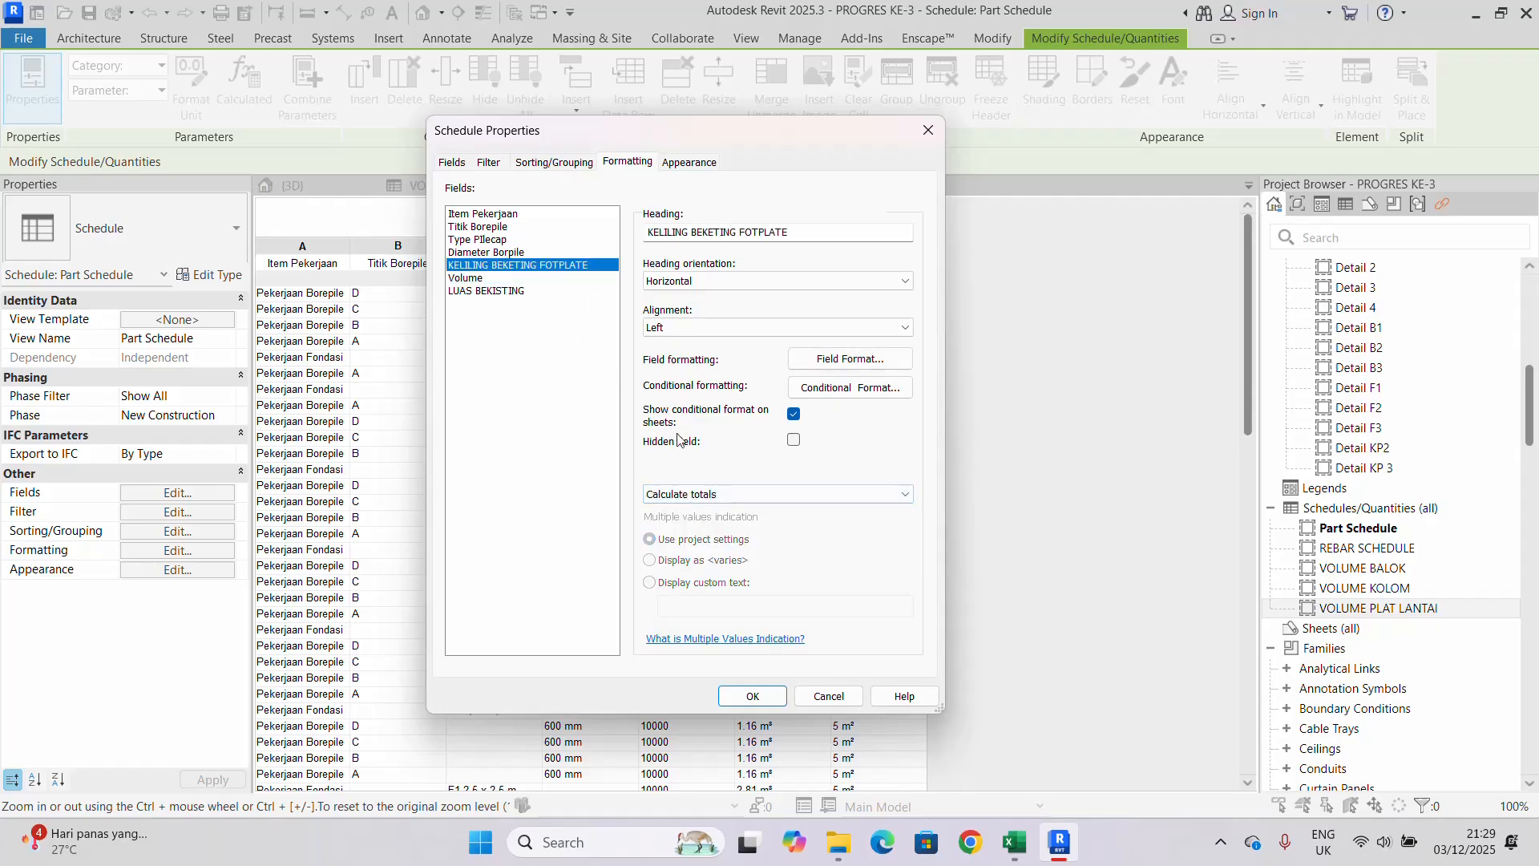
pyautogui.click(750, 696)
# - Add a footer showing totals only to the Type PIlecap sort level of the part schedule
pyautogui.scroll(-10, 809, 438)
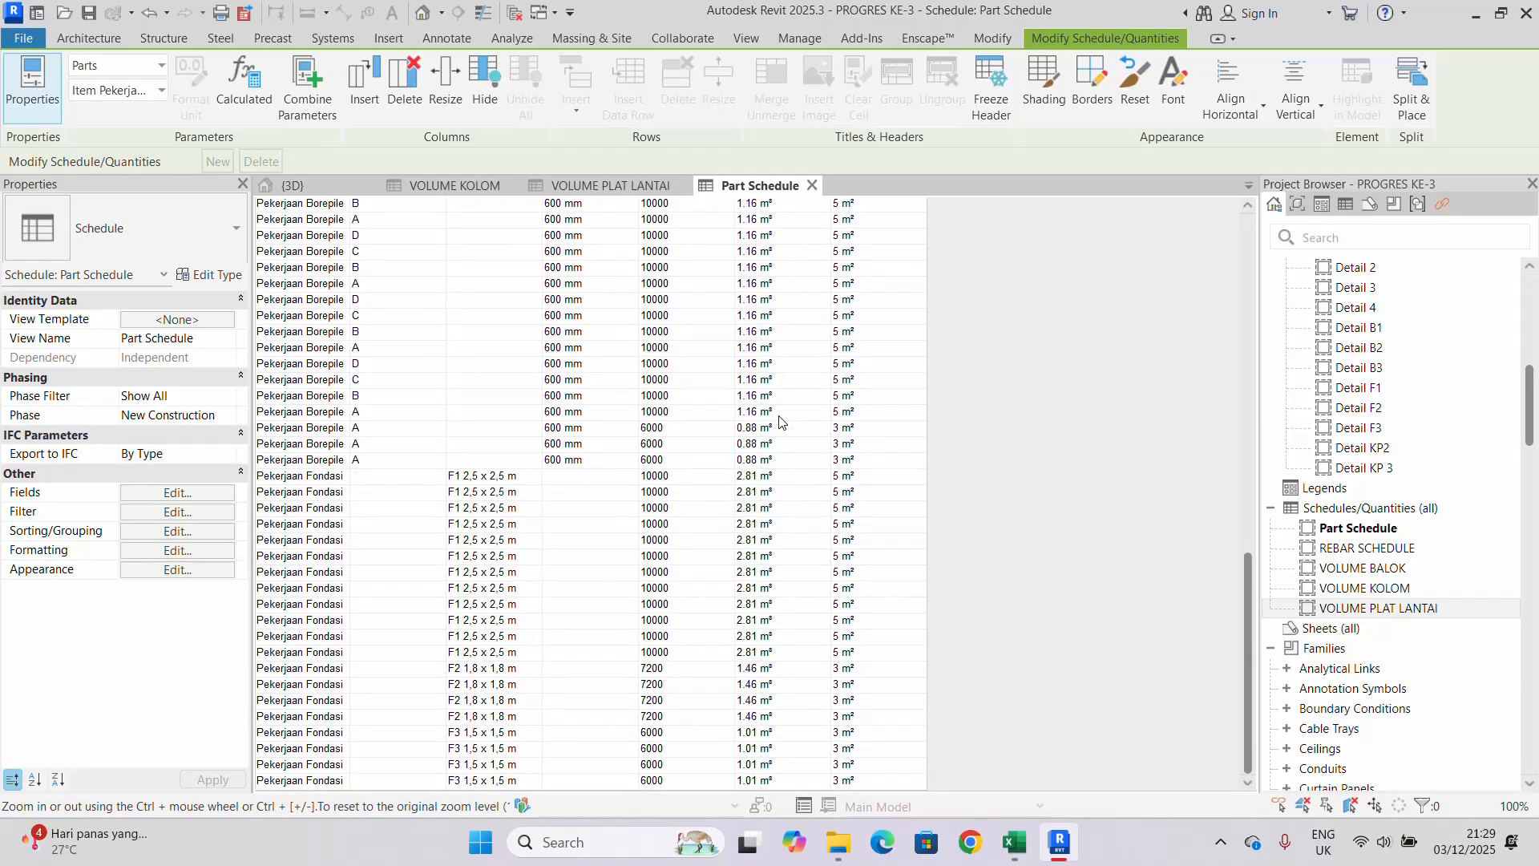
pyautogui.scroll(10, 777, 413)
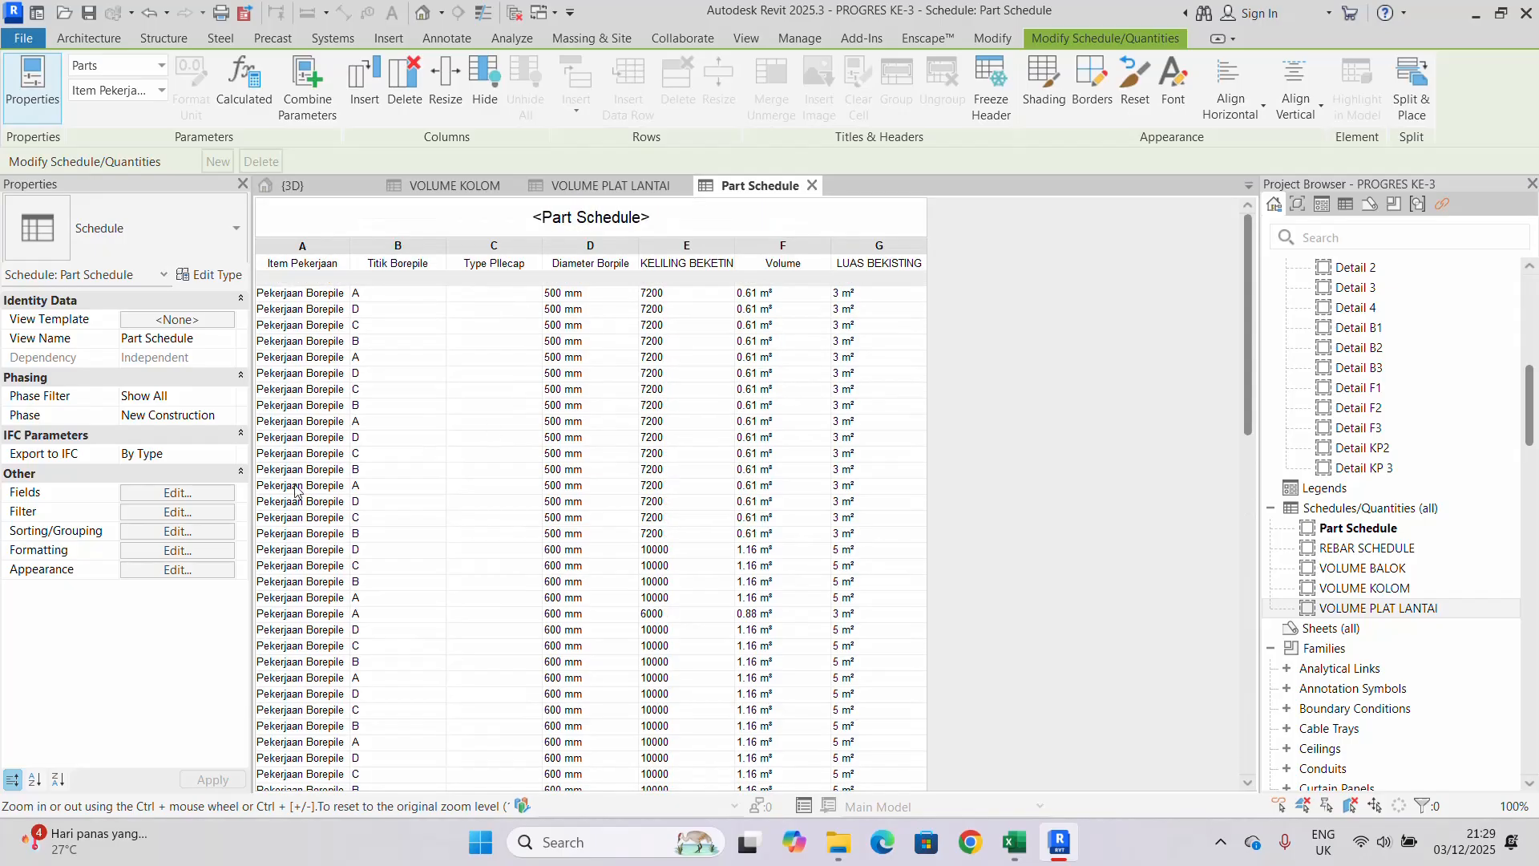
pyautogui.click(186, 512)
pyautogui.click(554, 162)
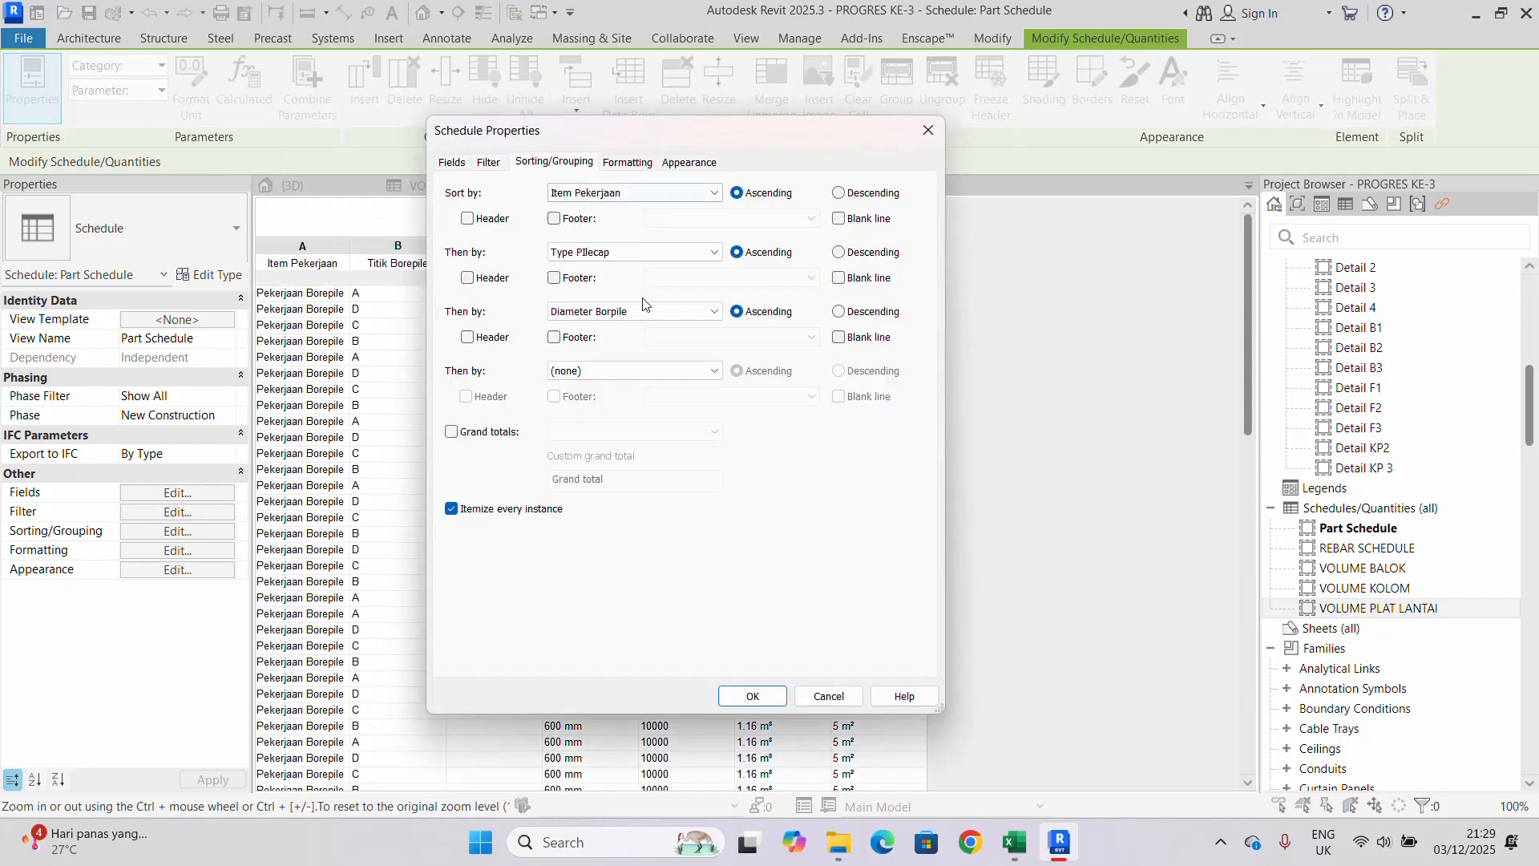
pyautogui.click(553, 278)
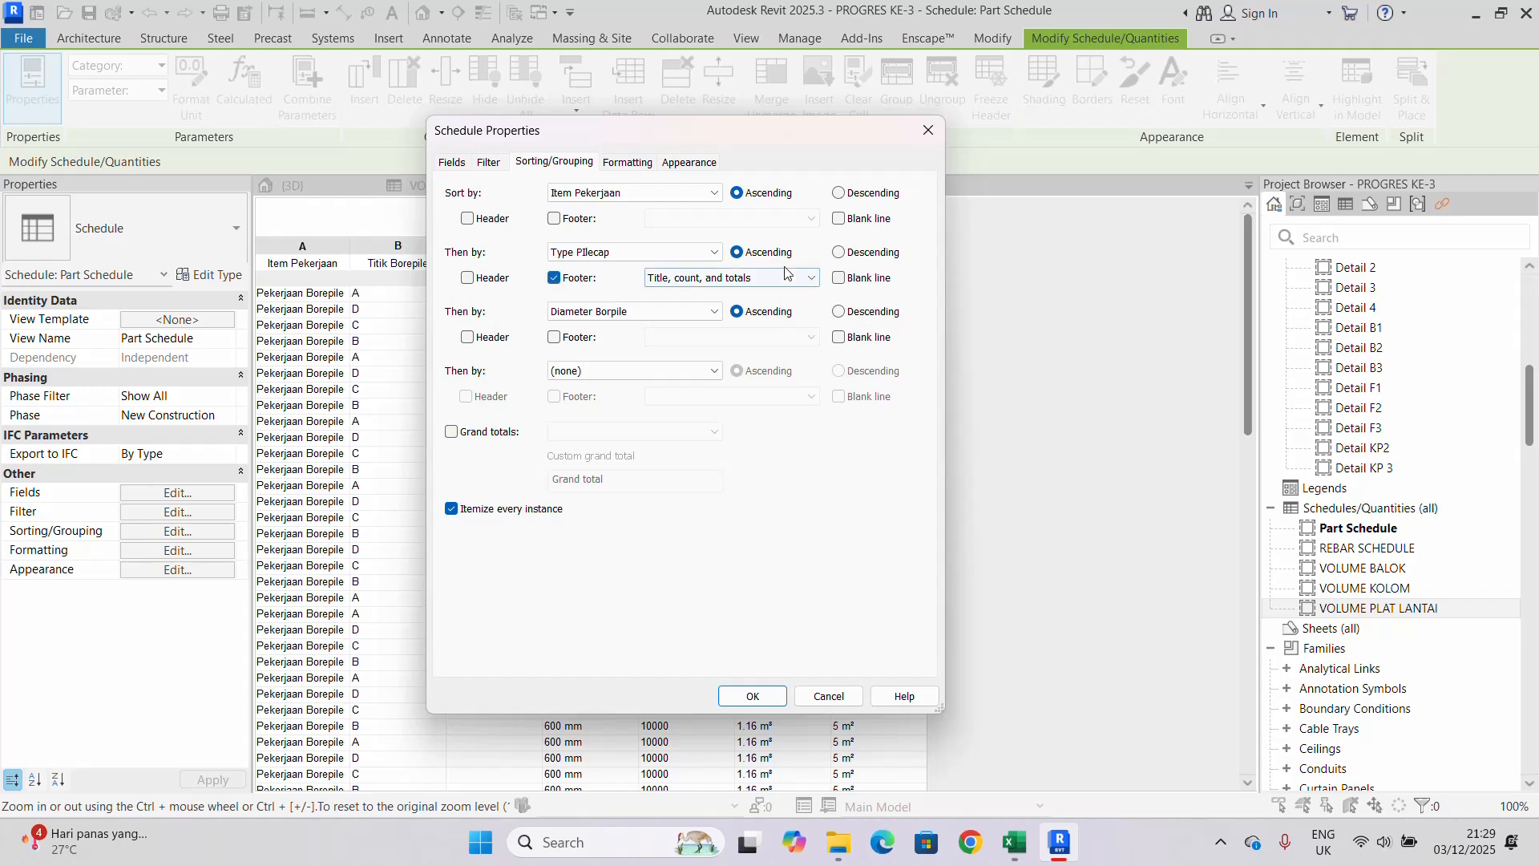
pyautogui.click(753, 279)
pyautogui.click(718, 333)
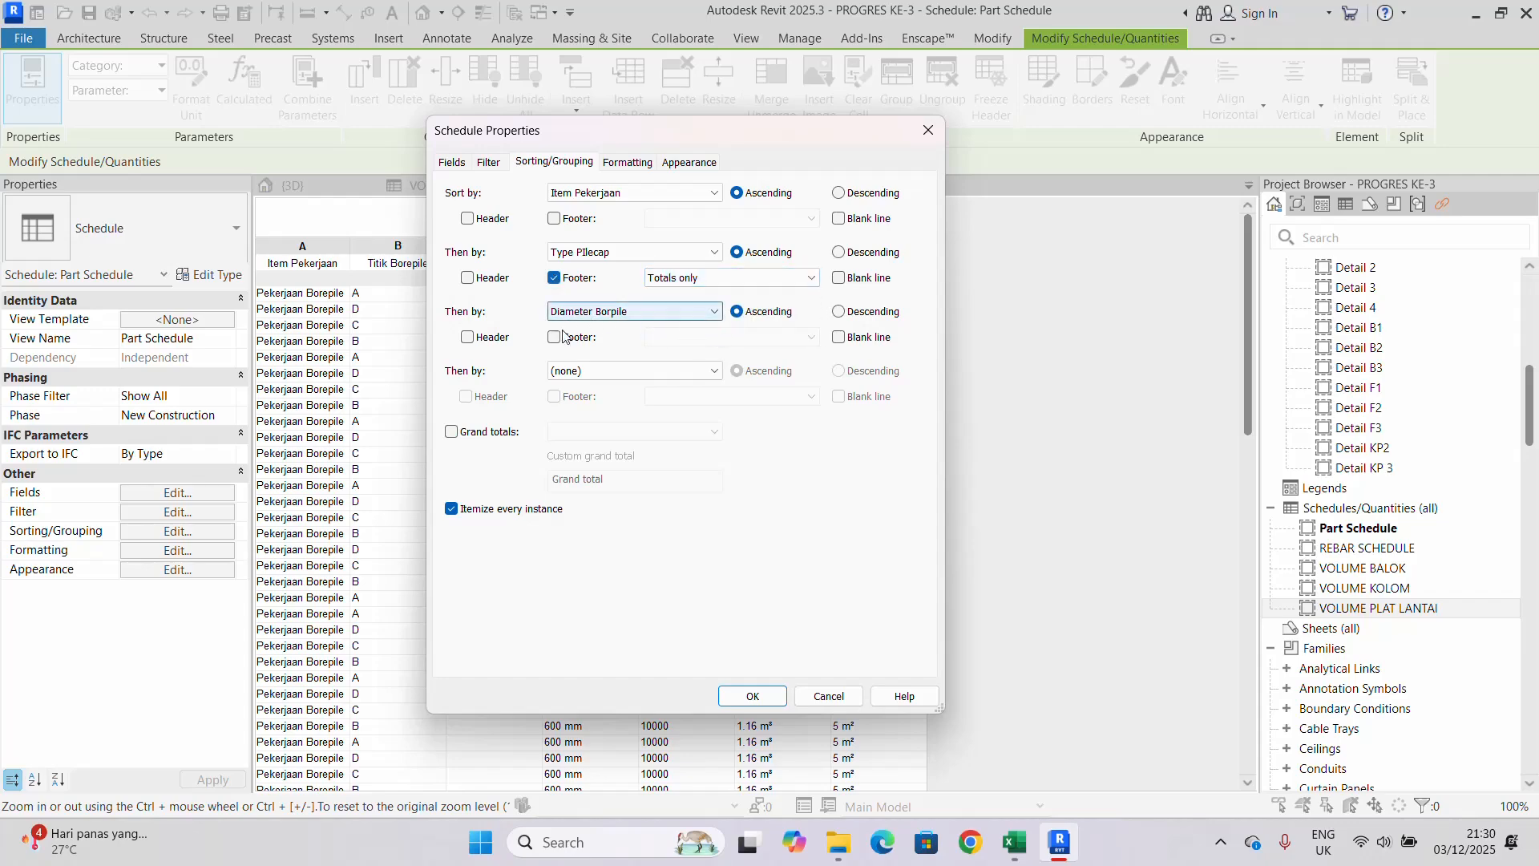
# - Add a totals-only footer to the Diameter Borpile sort level and check the grouped rows in the schedule
pyautogui.click(554, 337)
pyautogui.click(671, 337)
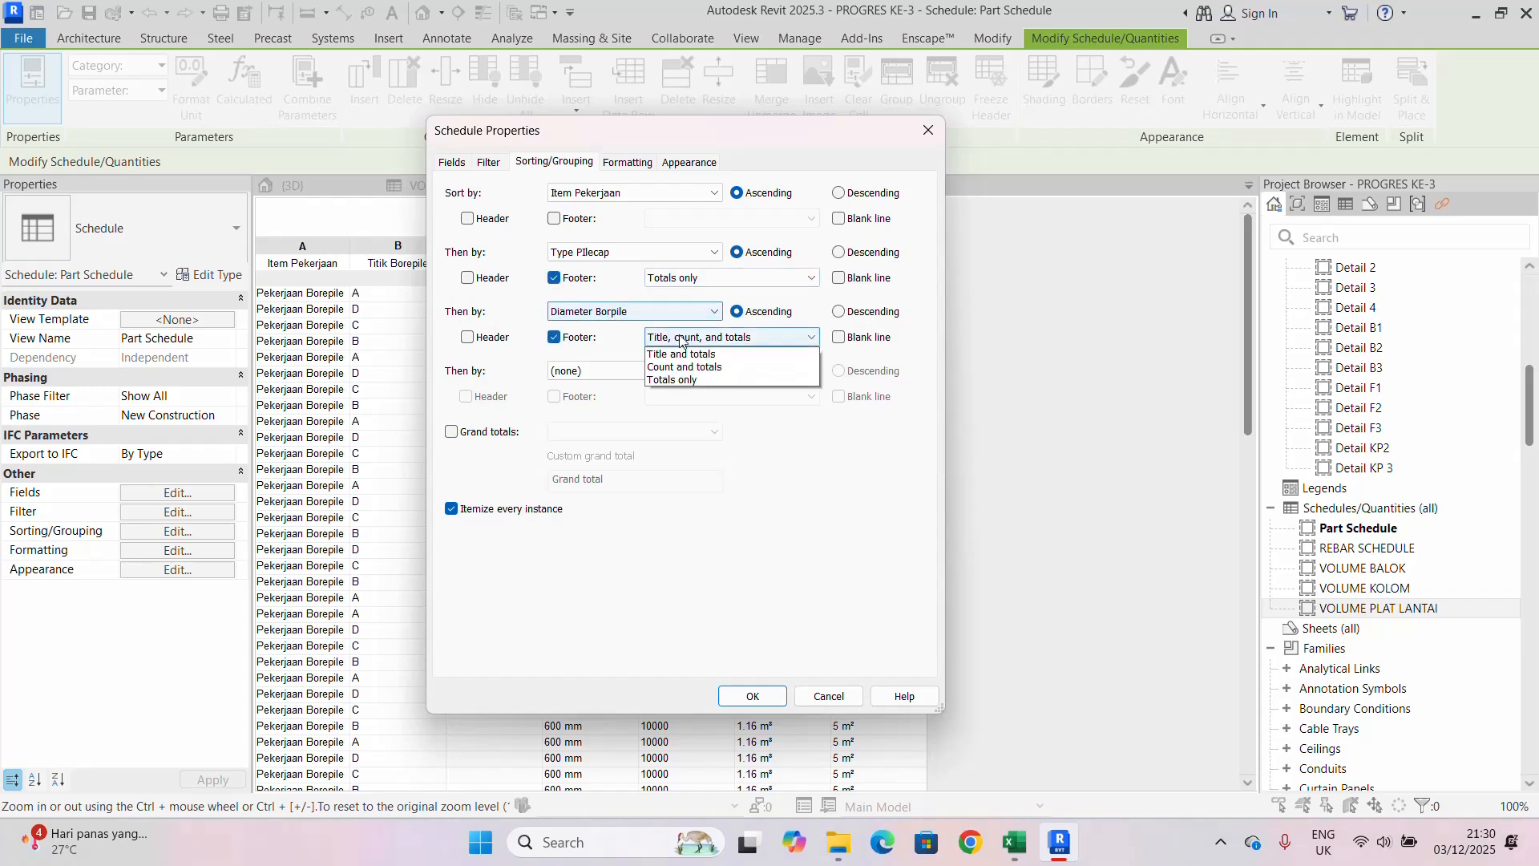
pyautogui.click(694, 393)
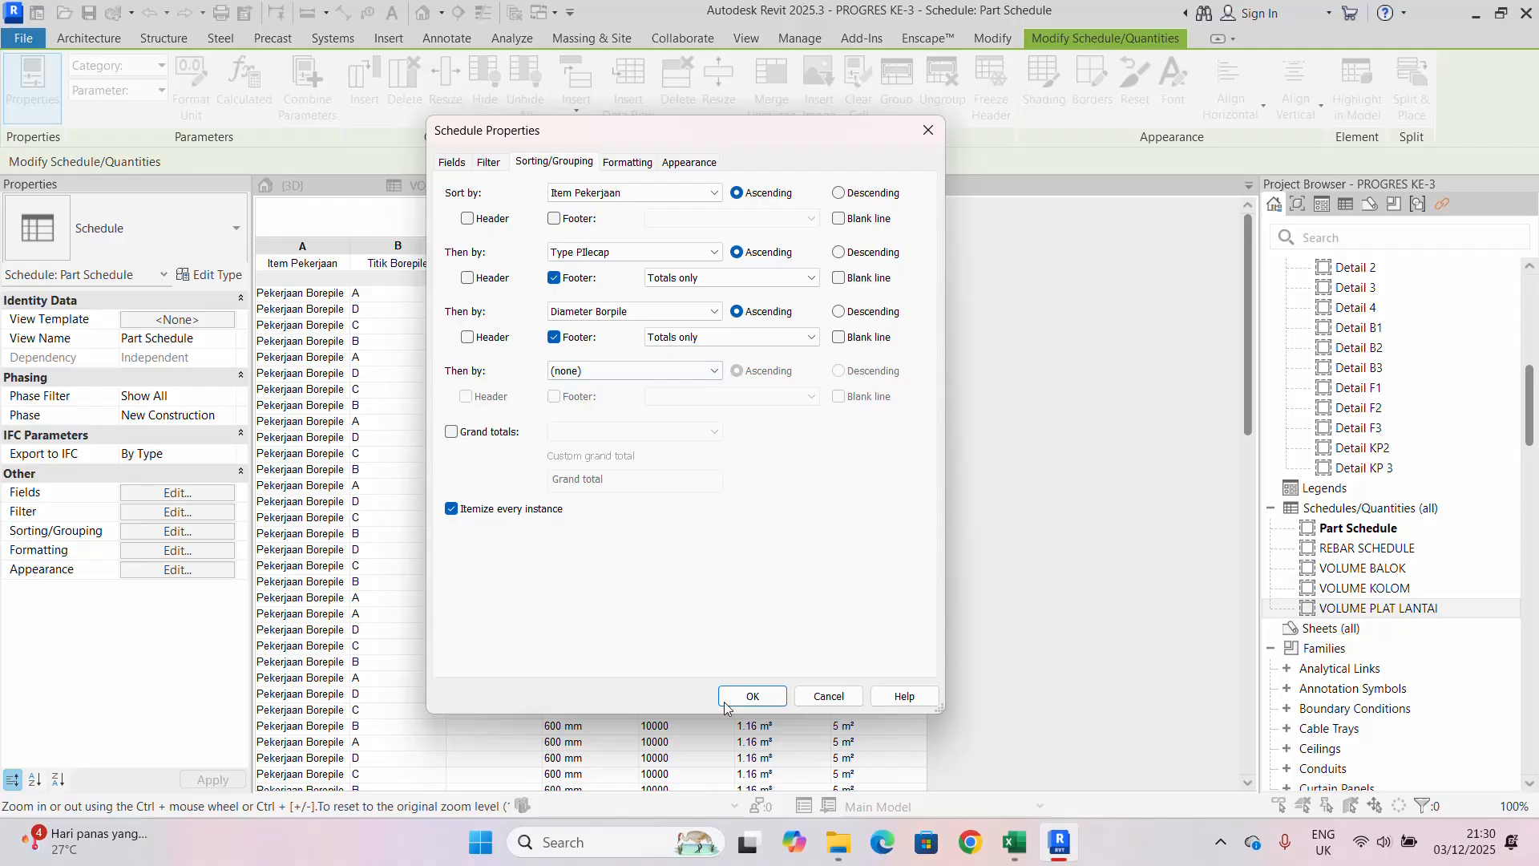
pyautogui.click(750, 696)
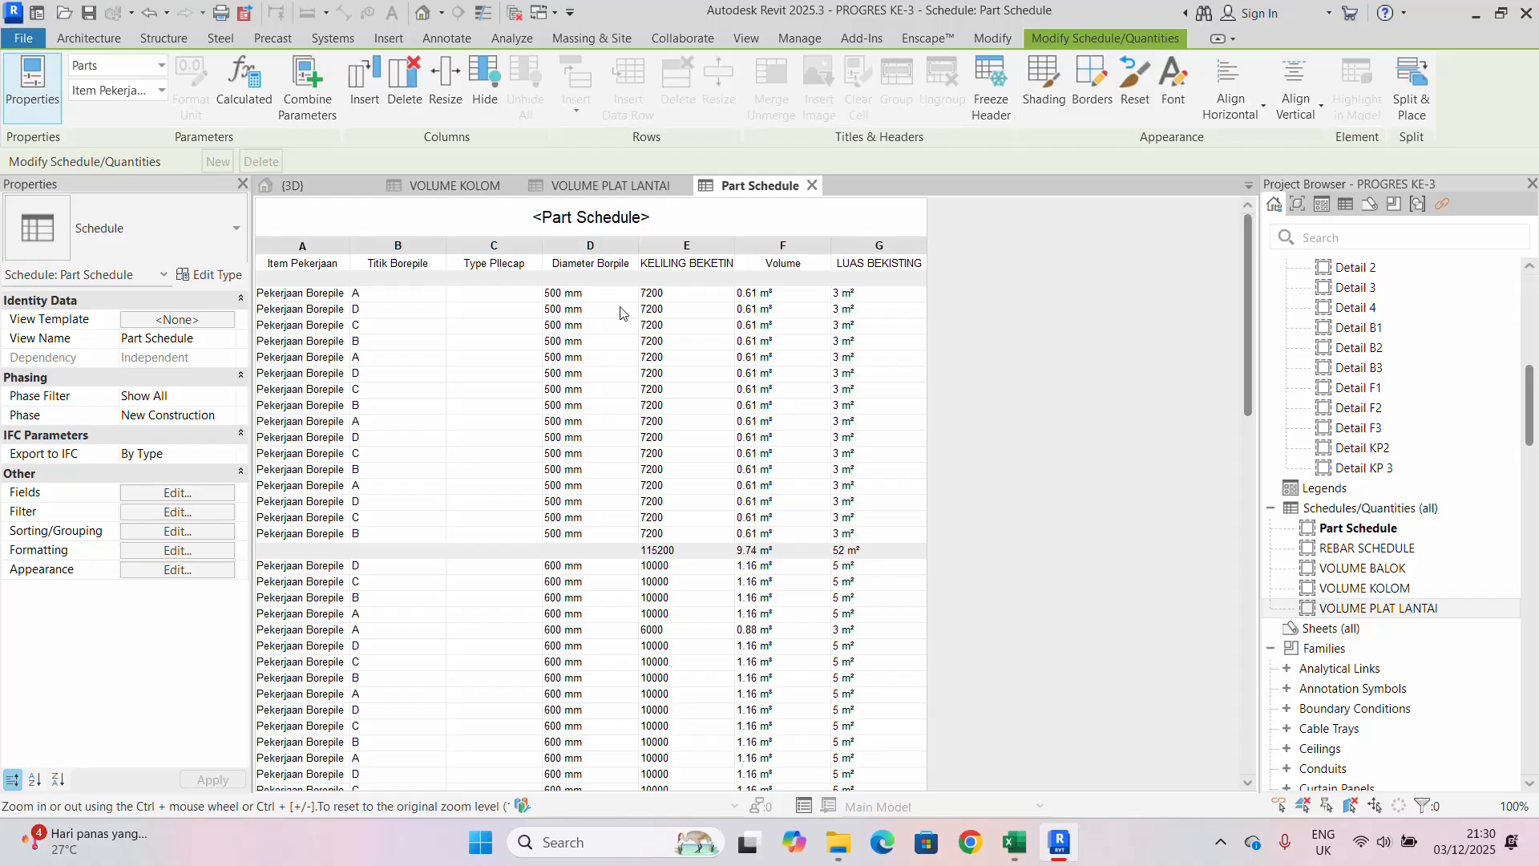
pyautogui.scroll(-1, 775, 321)
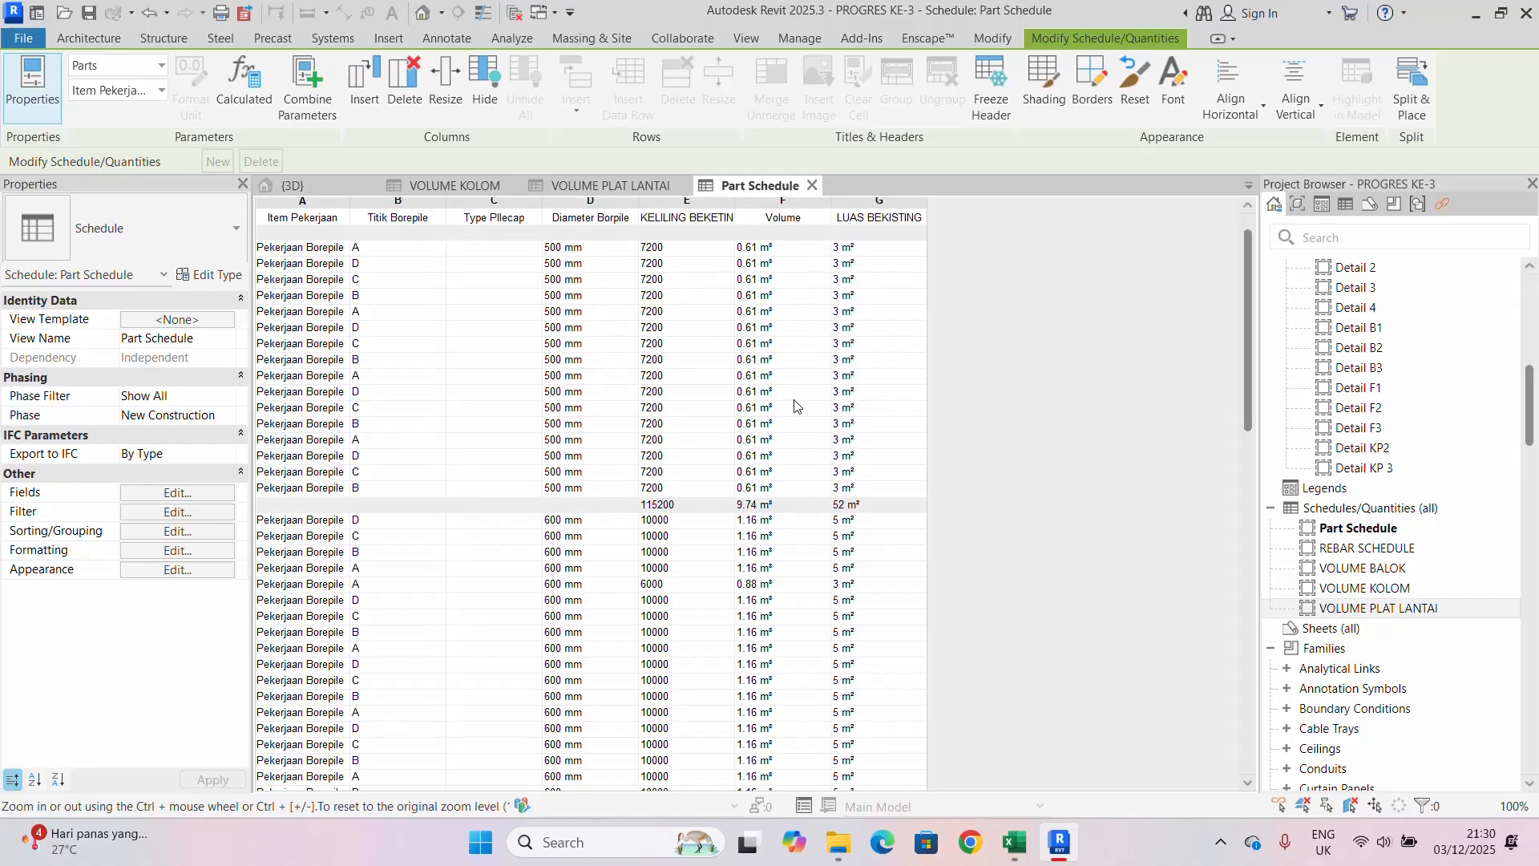
pyautogui.scroll(1, 795, 406)
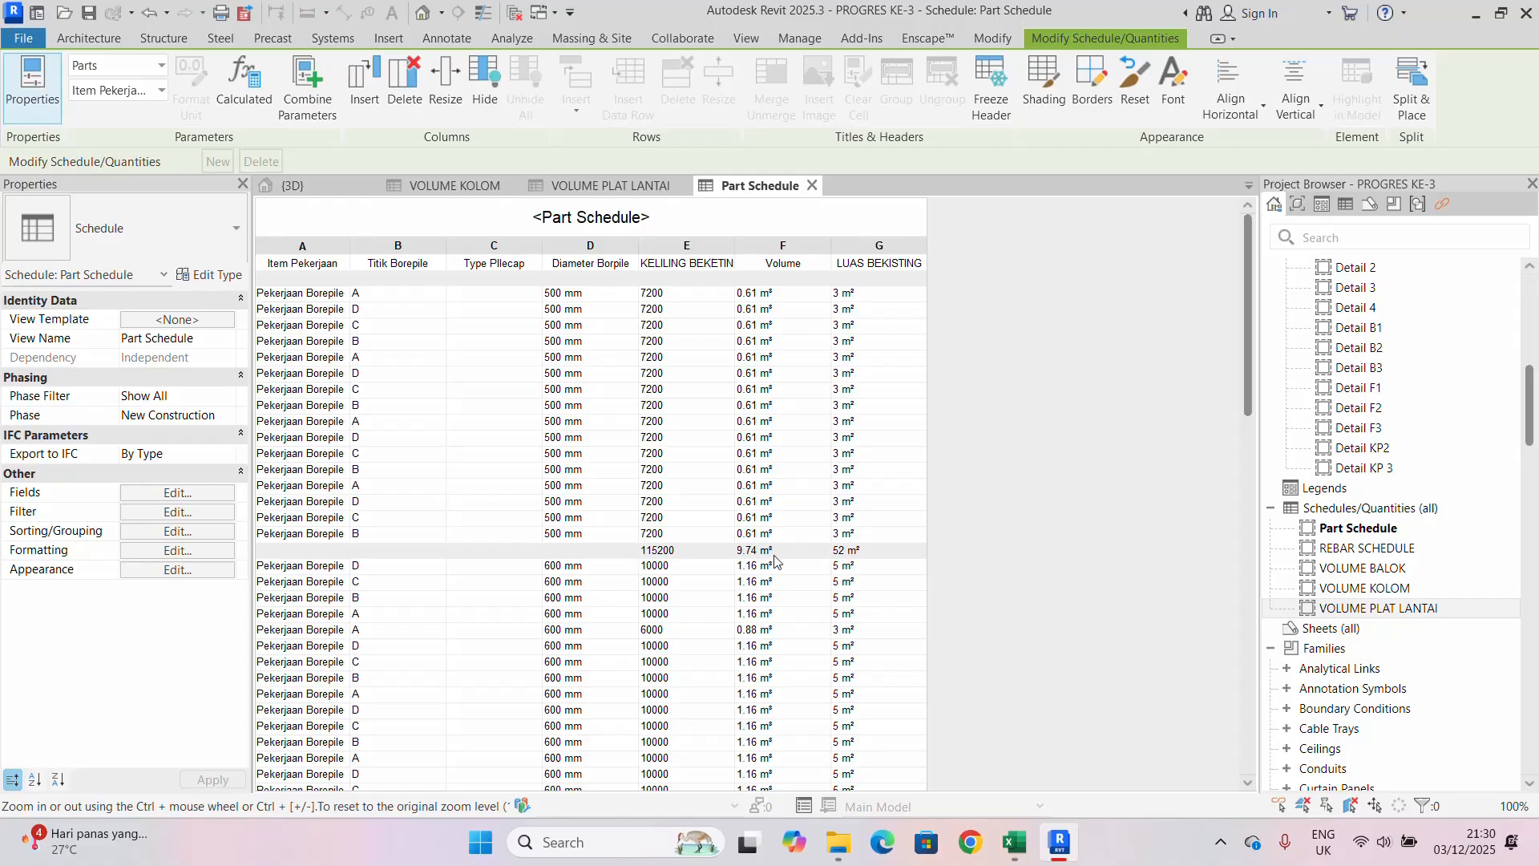
pyautogui.scroll(-5, 794, 554)
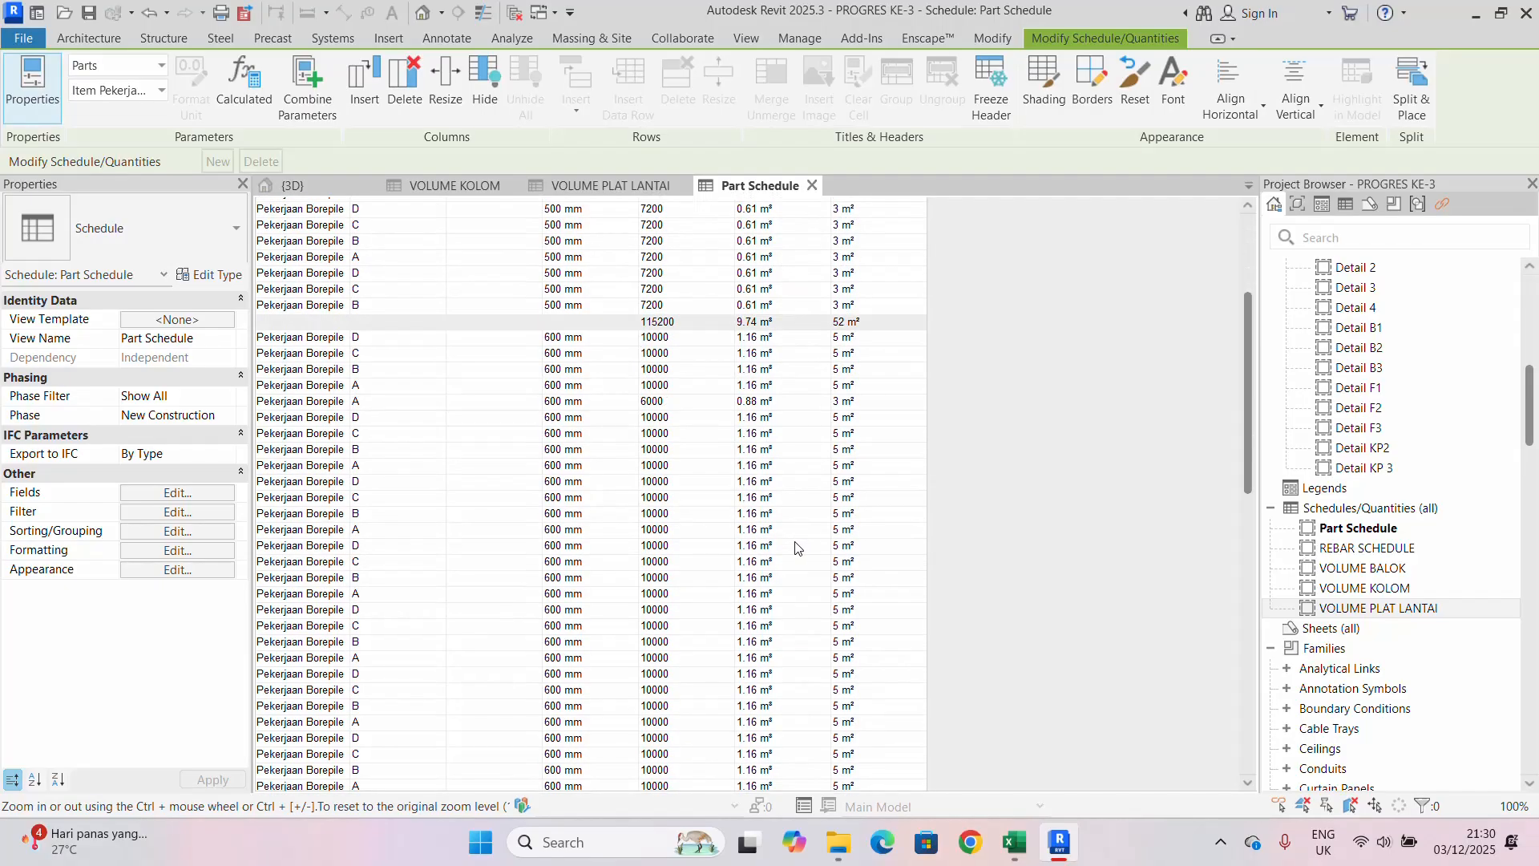
# - Examine the bored pile and pile cap rows and their volume and formwork subtotals throughout the part schedule
pyautogui.scroll(3, 793, 546)
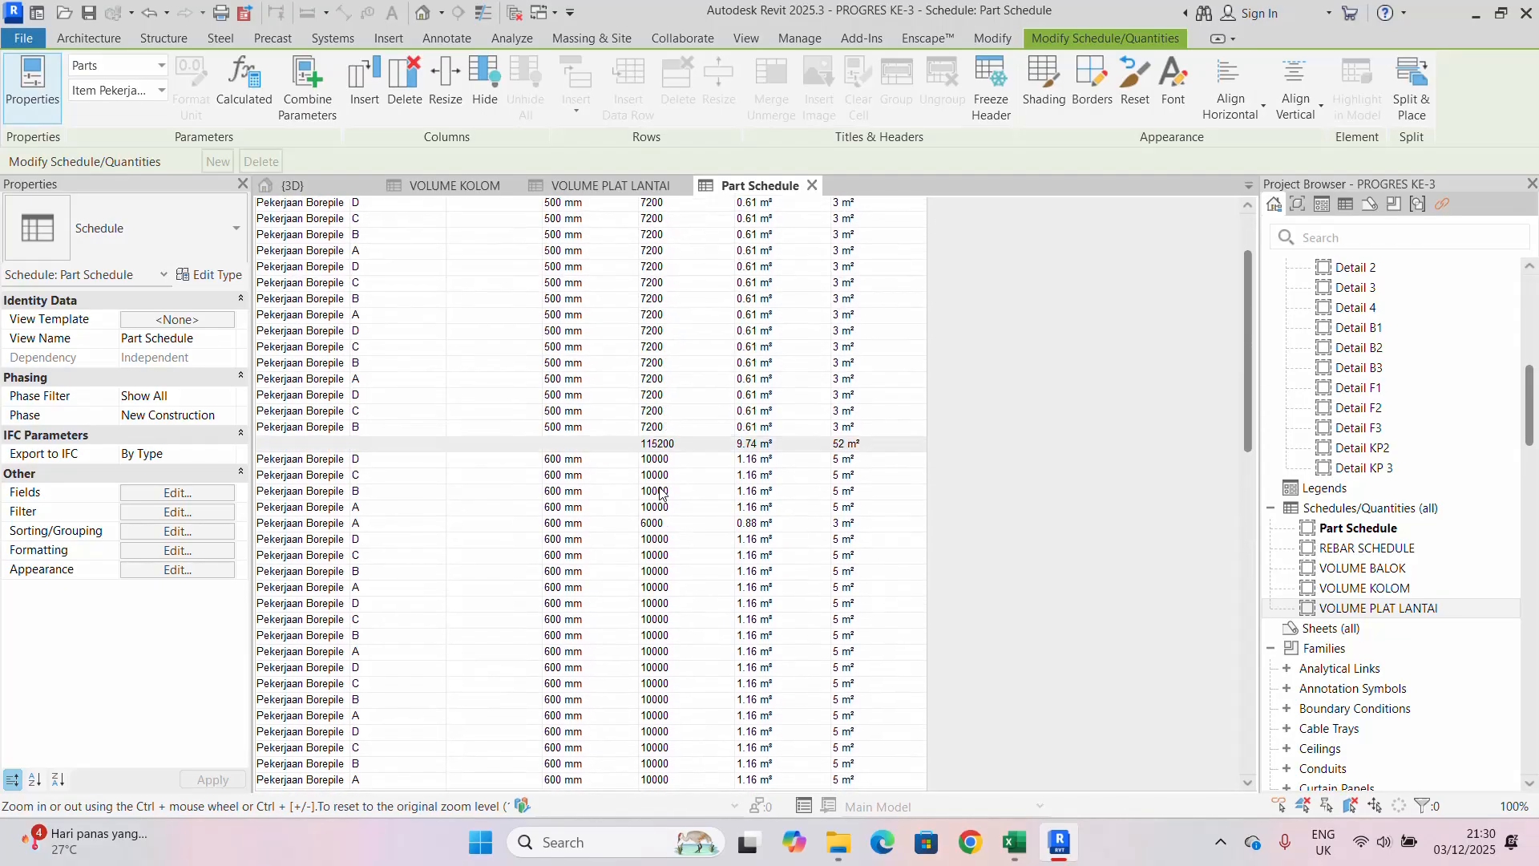
pyautogui.scroll(3, 660, 491)
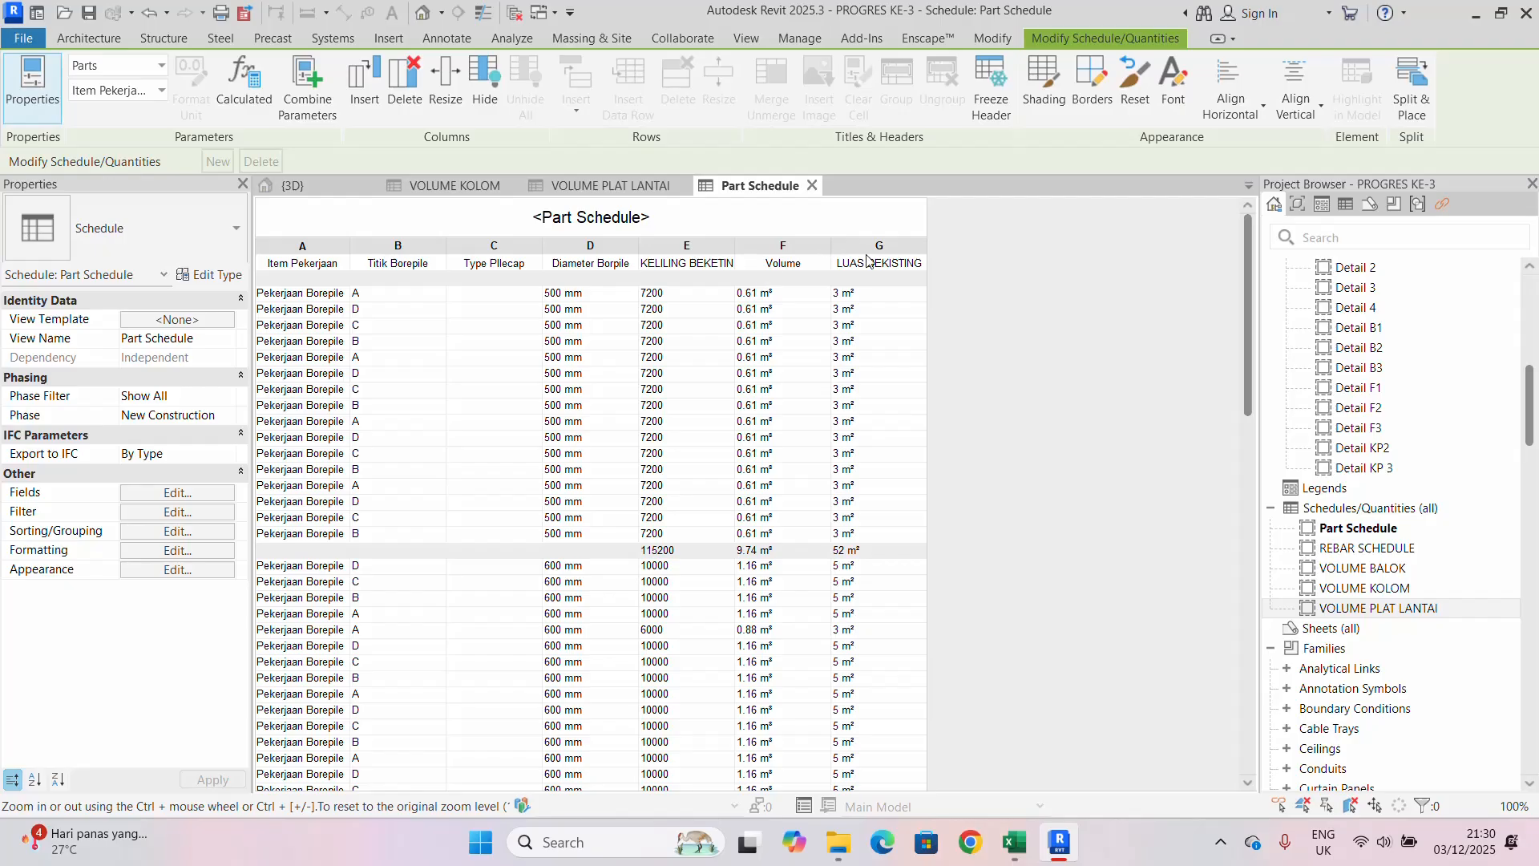
pyautogui.moveTo(880, 297); pyautogui.dragTo(875, 532)
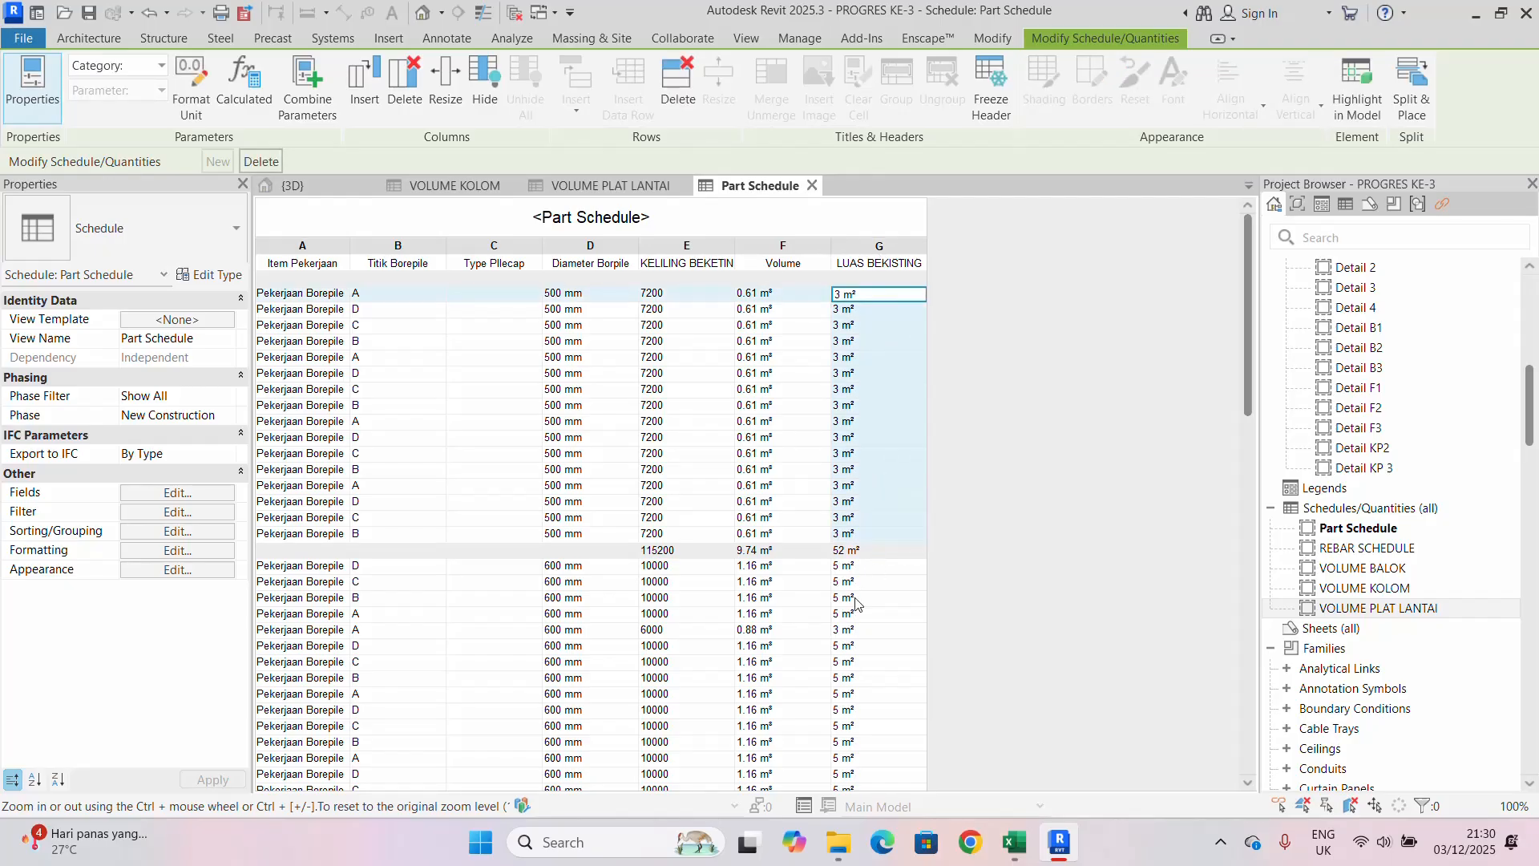
pyautogui.scroll(-5, 857, 603)
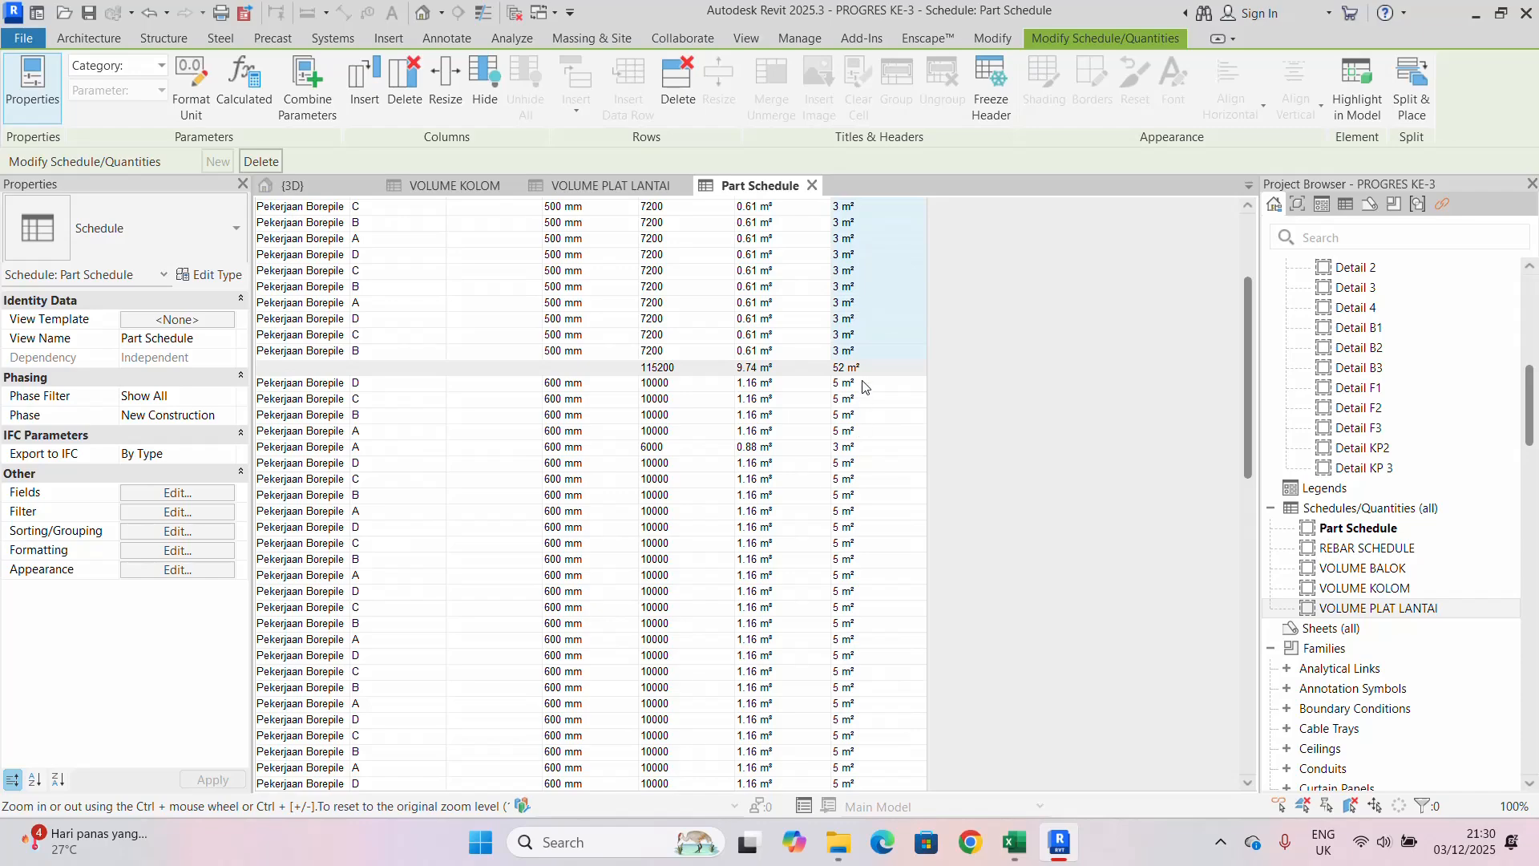
pyautogui.moveTo(862, 385); pyautogui.dragTo(850, 730)
pyautogui.scroll(-16, 845, 630)
pyautogui.click(785, 600)
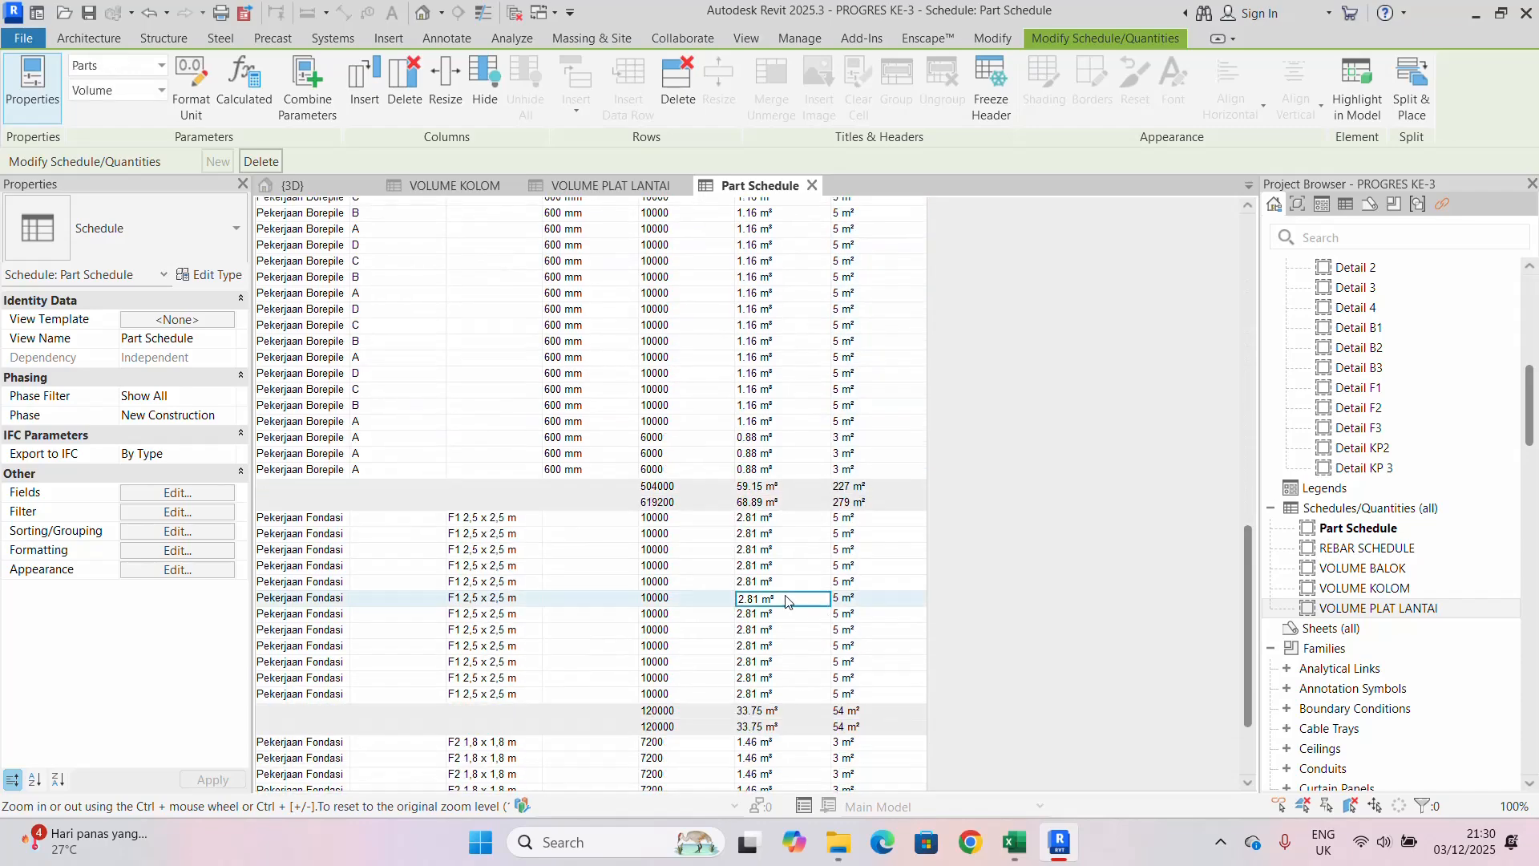
pyautogui.scroll(-4, 748, 537)
pyautogui.click(792, 413)
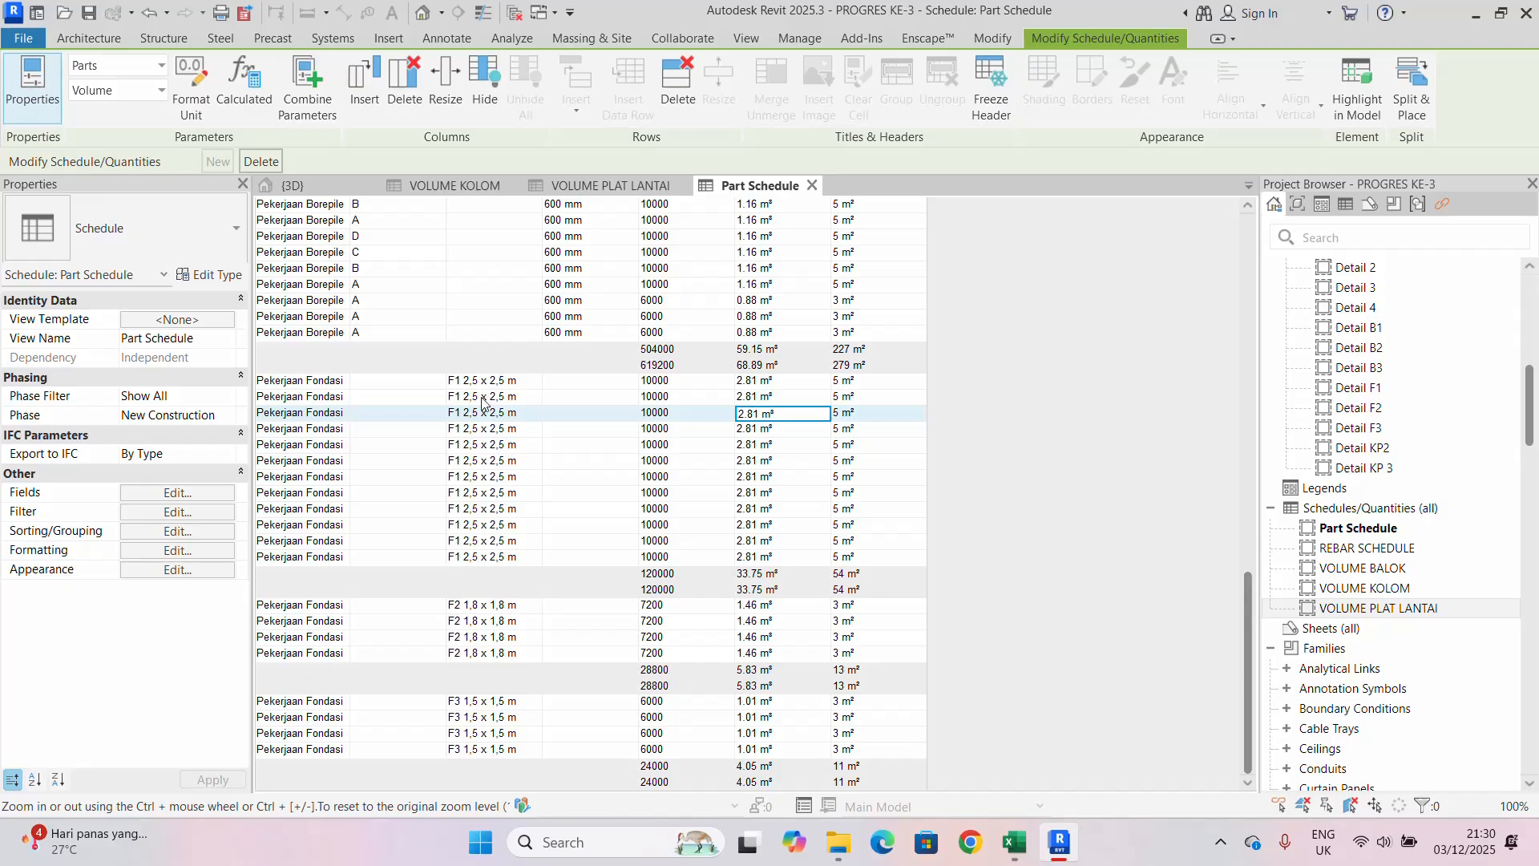
pyautogui.click(851, 382)
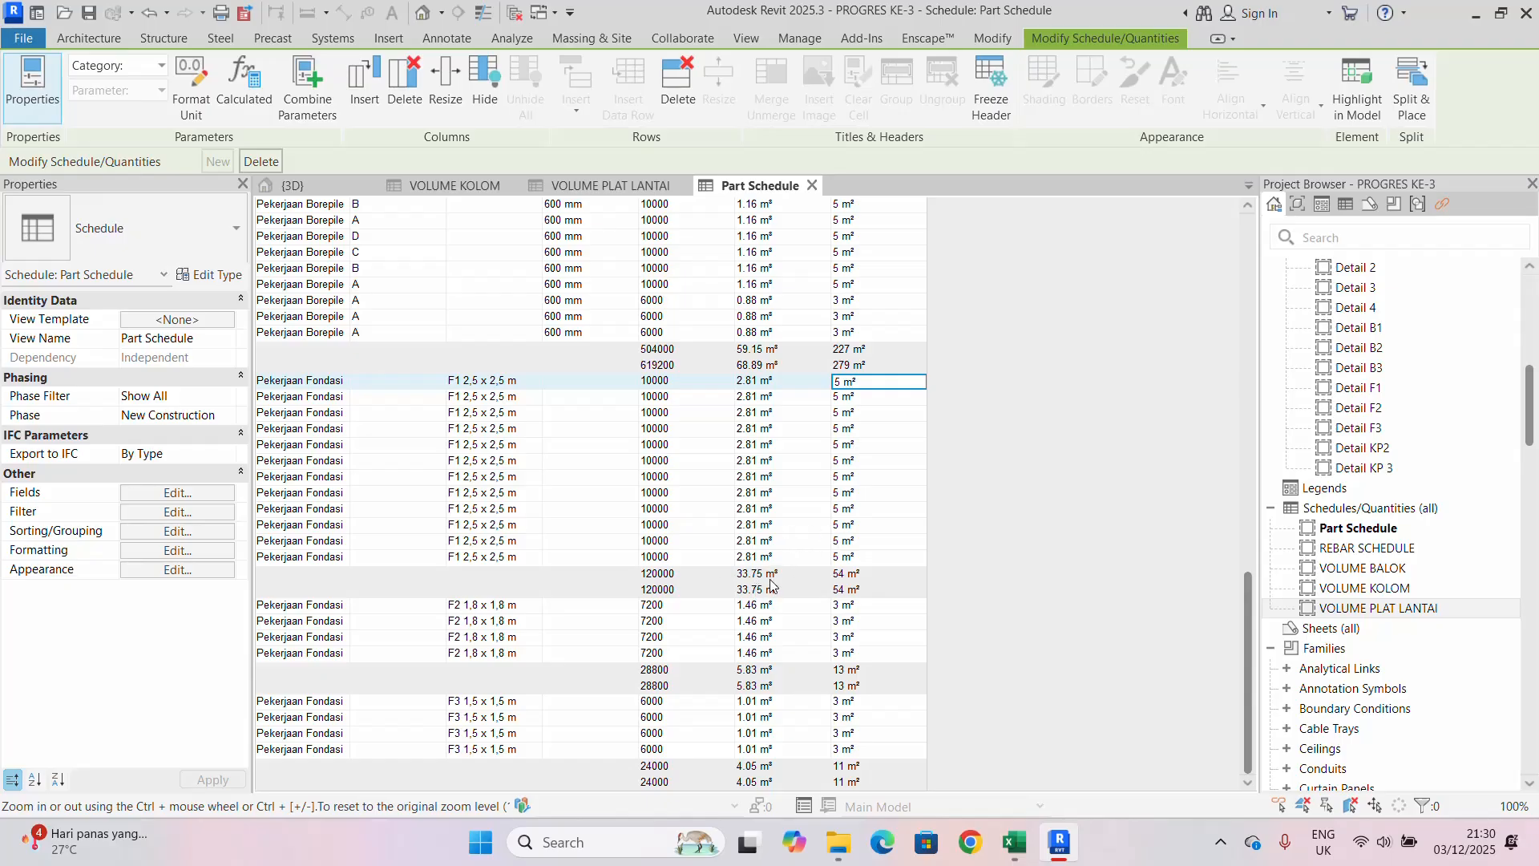
pyautogui.click(880, 398)
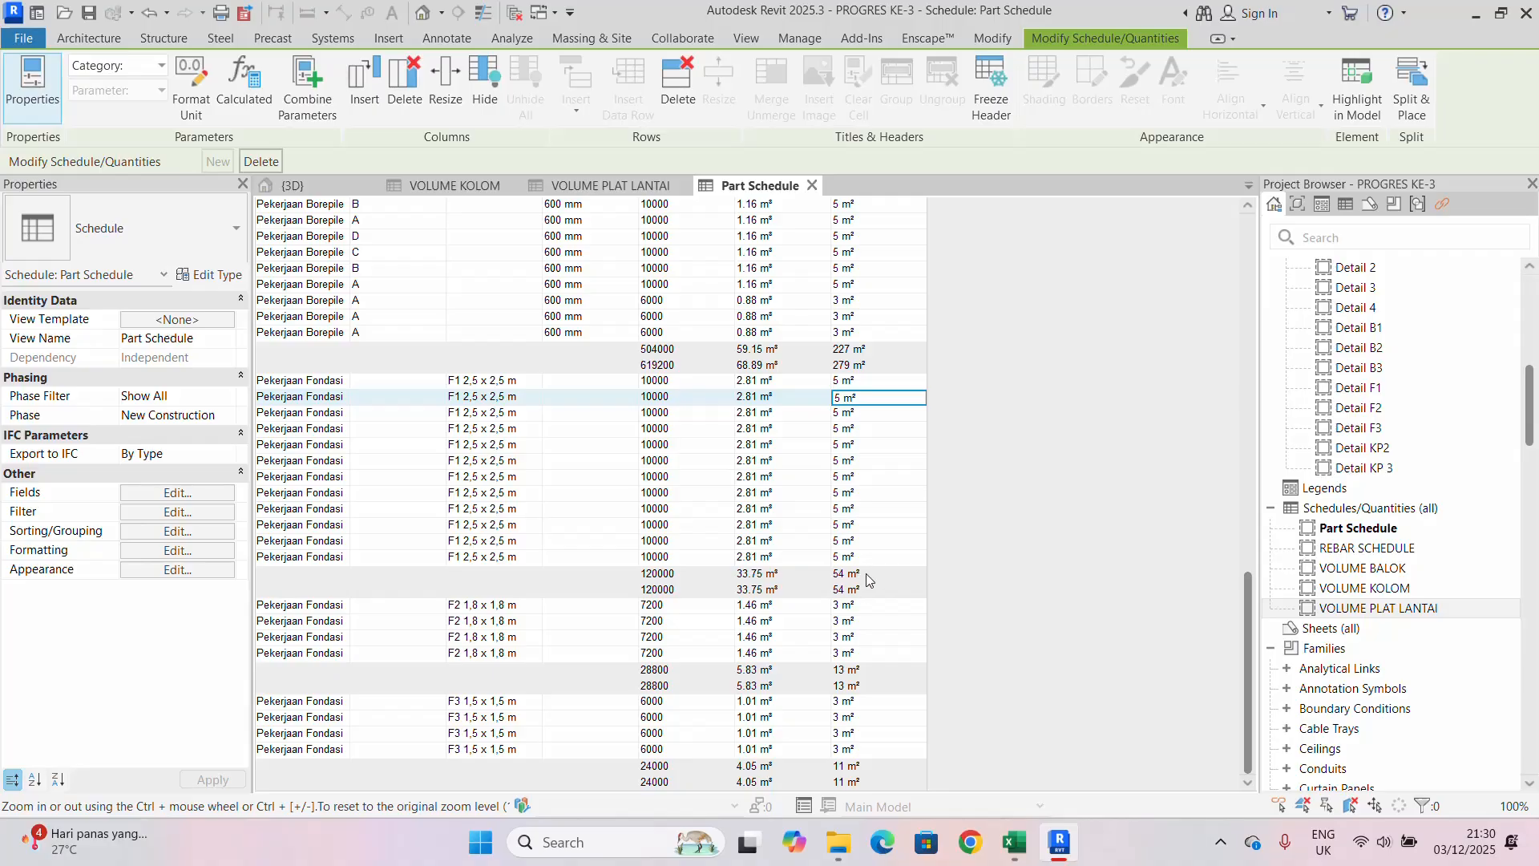
pyautogui.scroll(15, 776, 521)
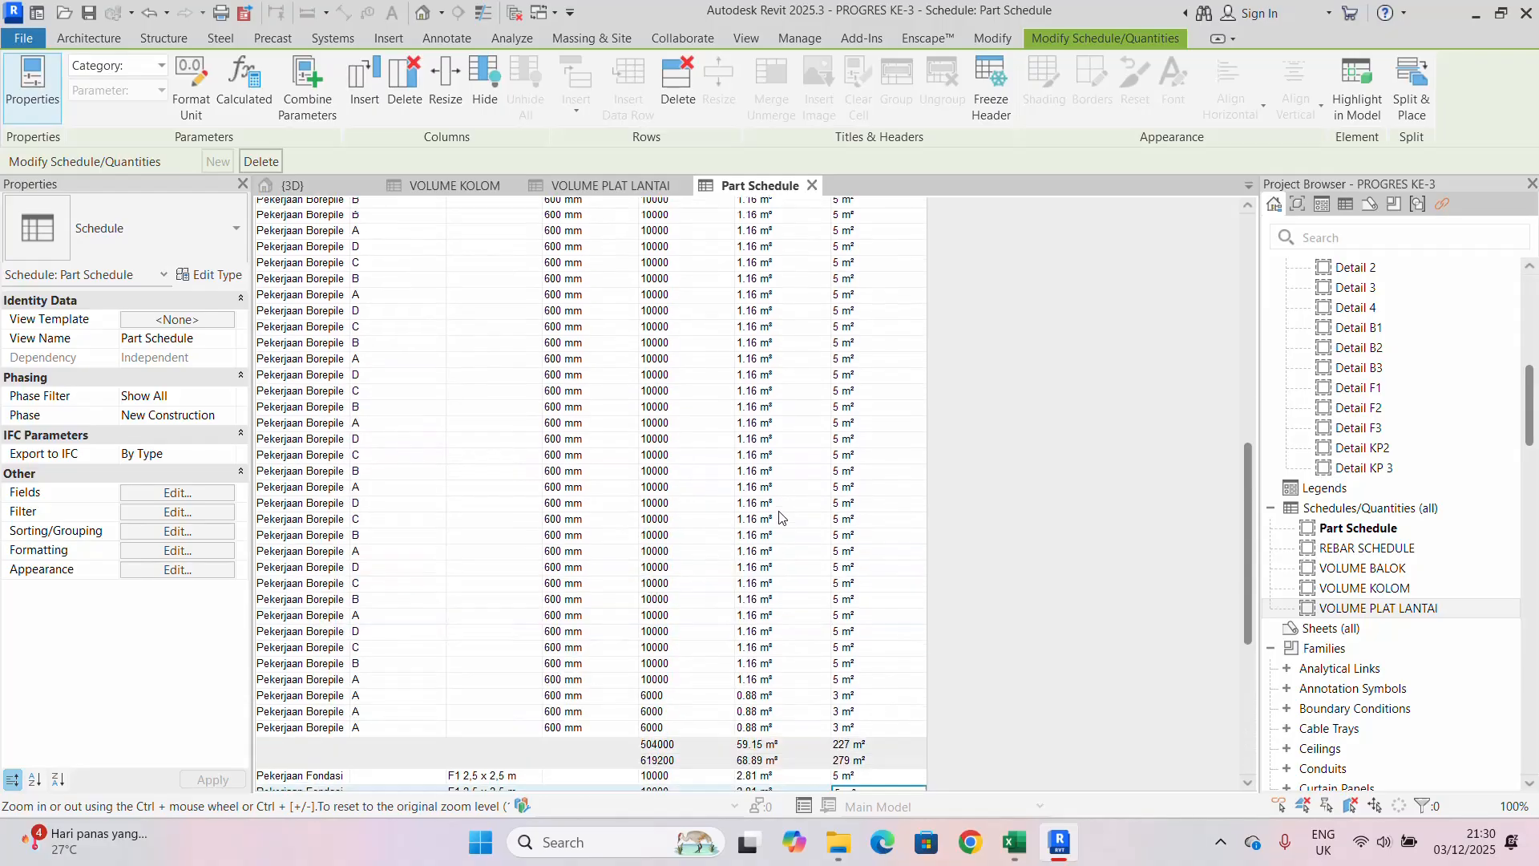
pyautogui.click(1221, 841)
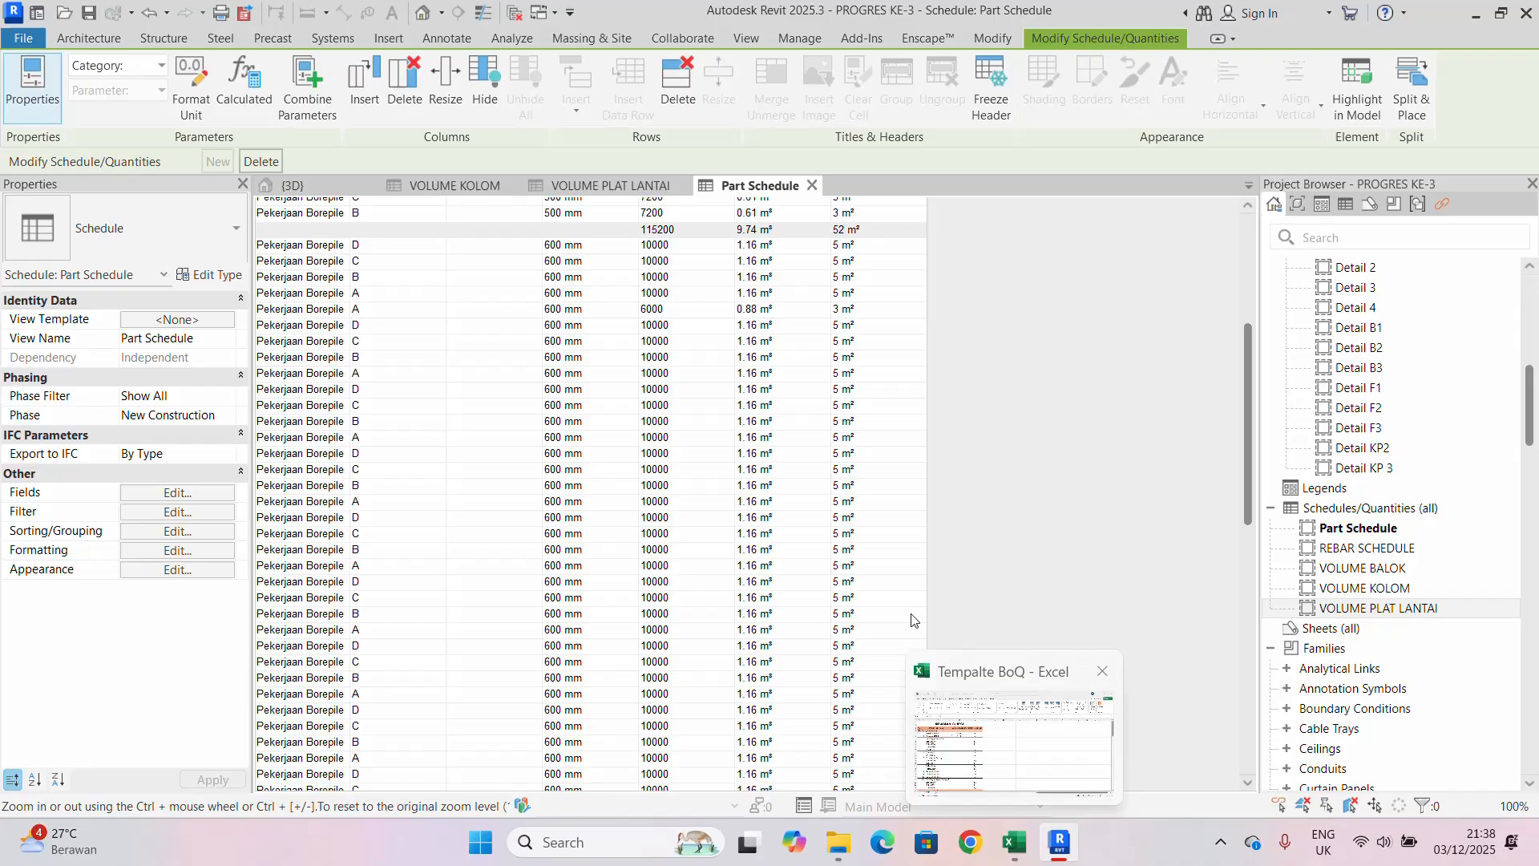
pyautogui.scroll(1, 842, 479)
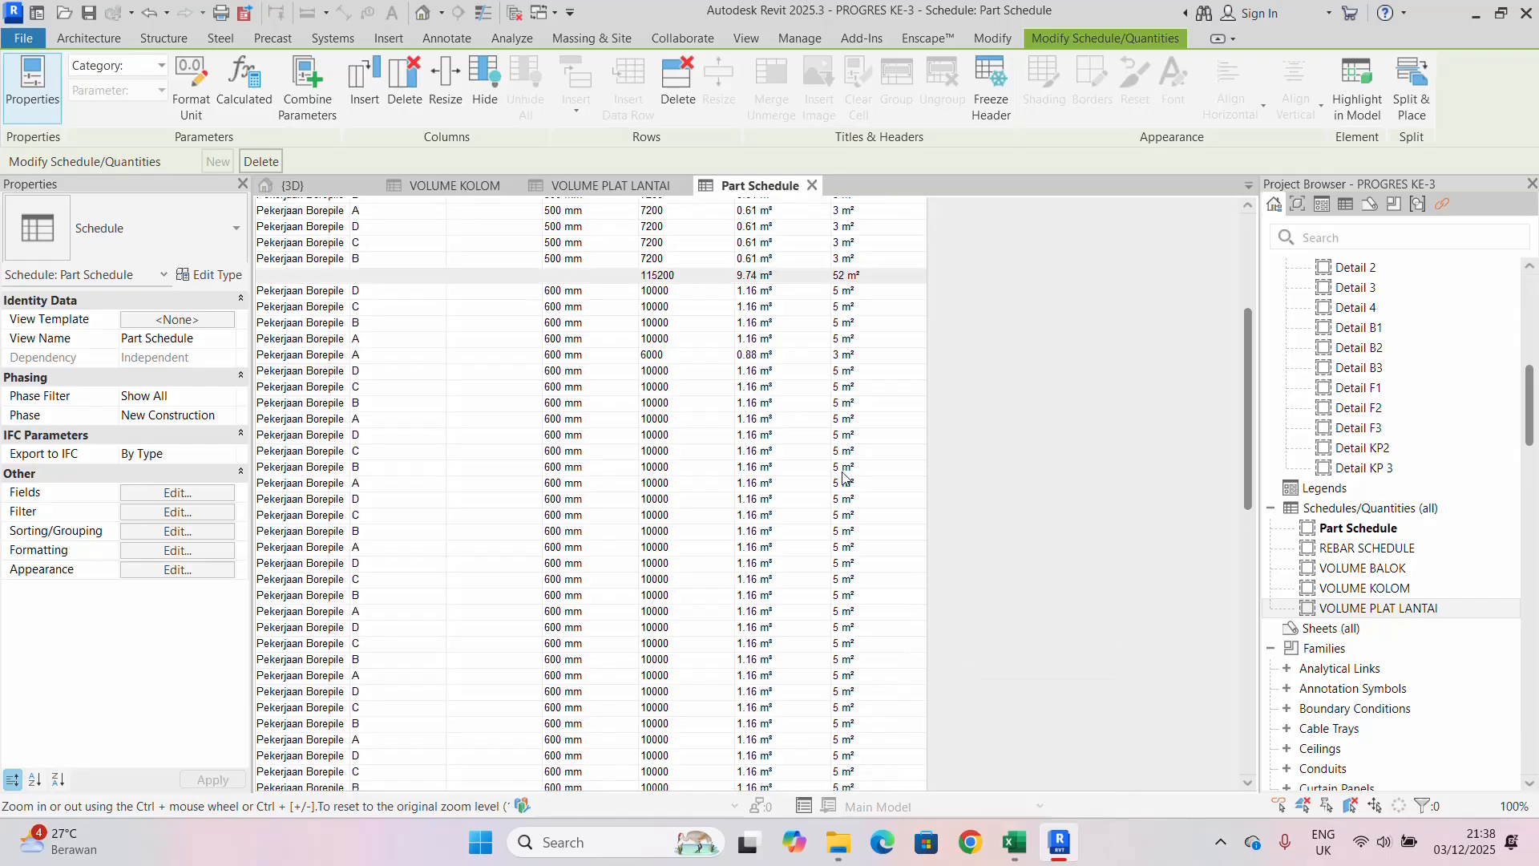
# - Switch to the Tempalte BoQ workbook in Excel and examine the Bill of Materials work items and the Borepile D500 volume cell
pyautogui.click(1014, 841)
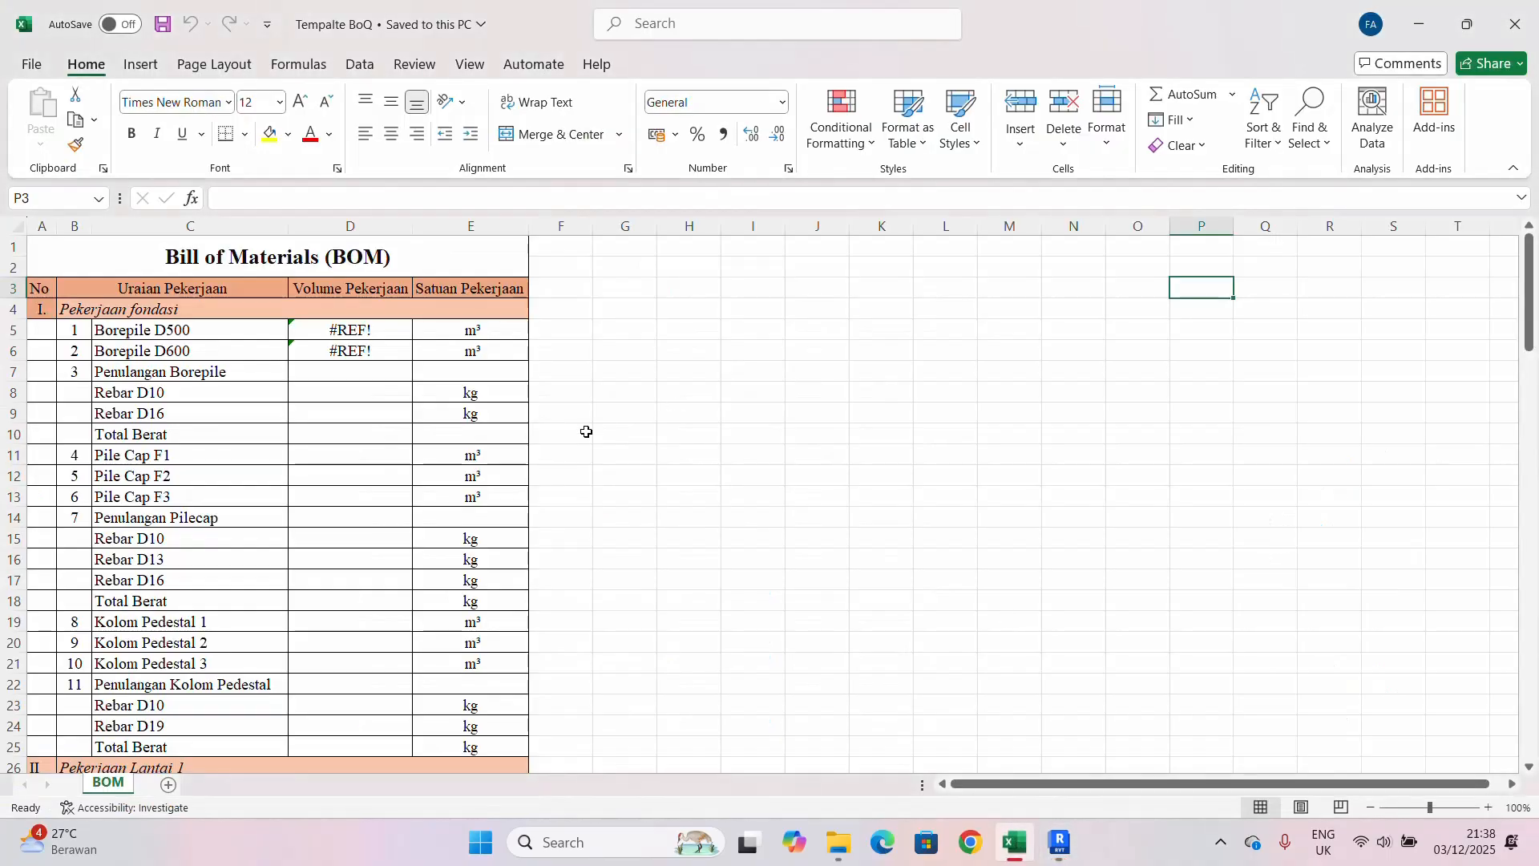
pyautogui.click(561, 329)
pyautogui.click(329, 265)
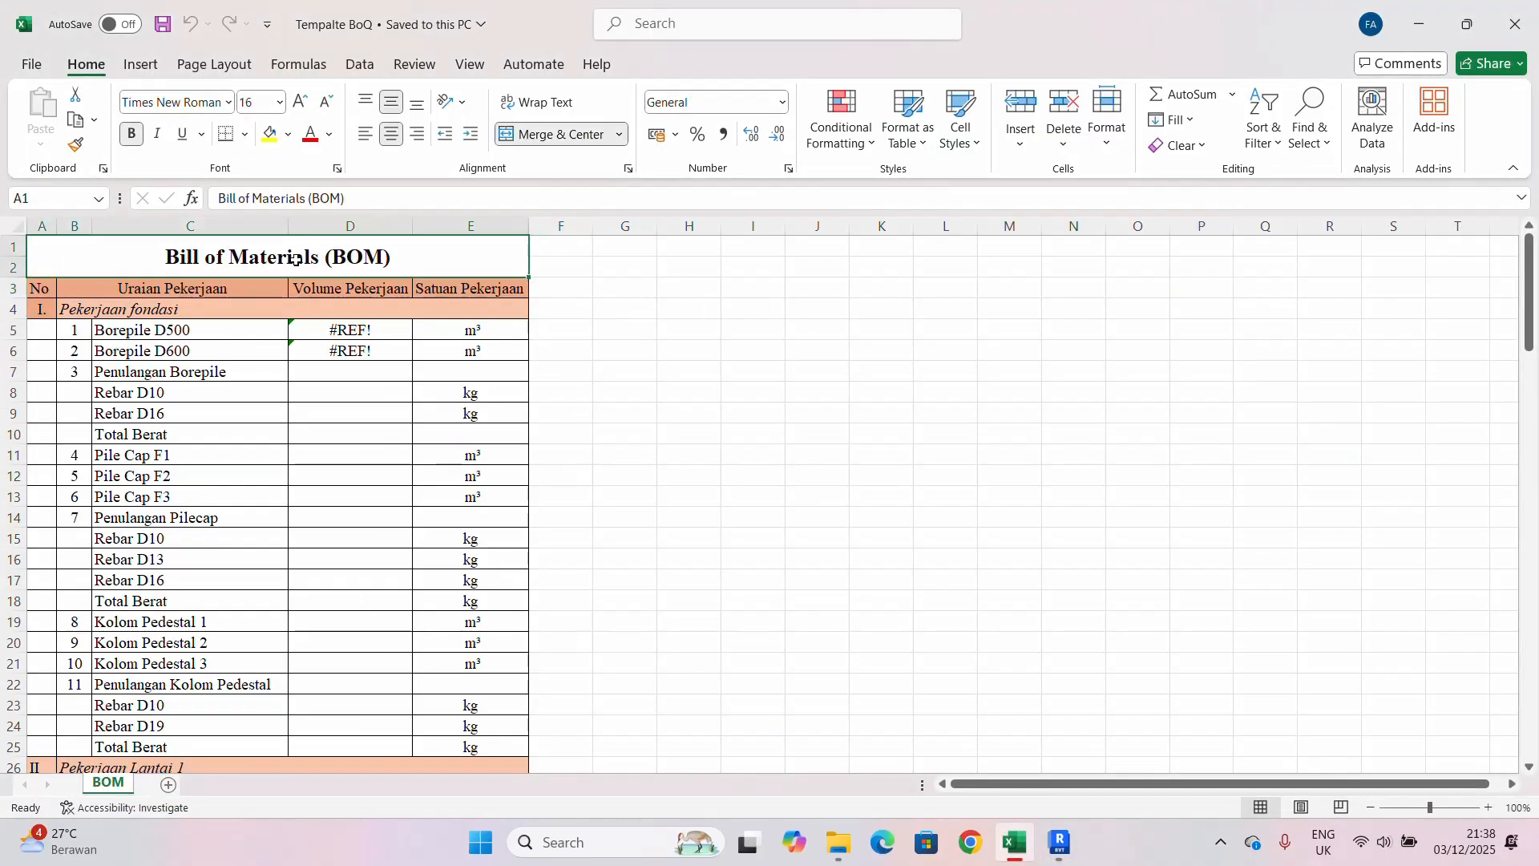
pyautogui.click(166, 330)
pyautogui.scroll(-5, 134, 309)
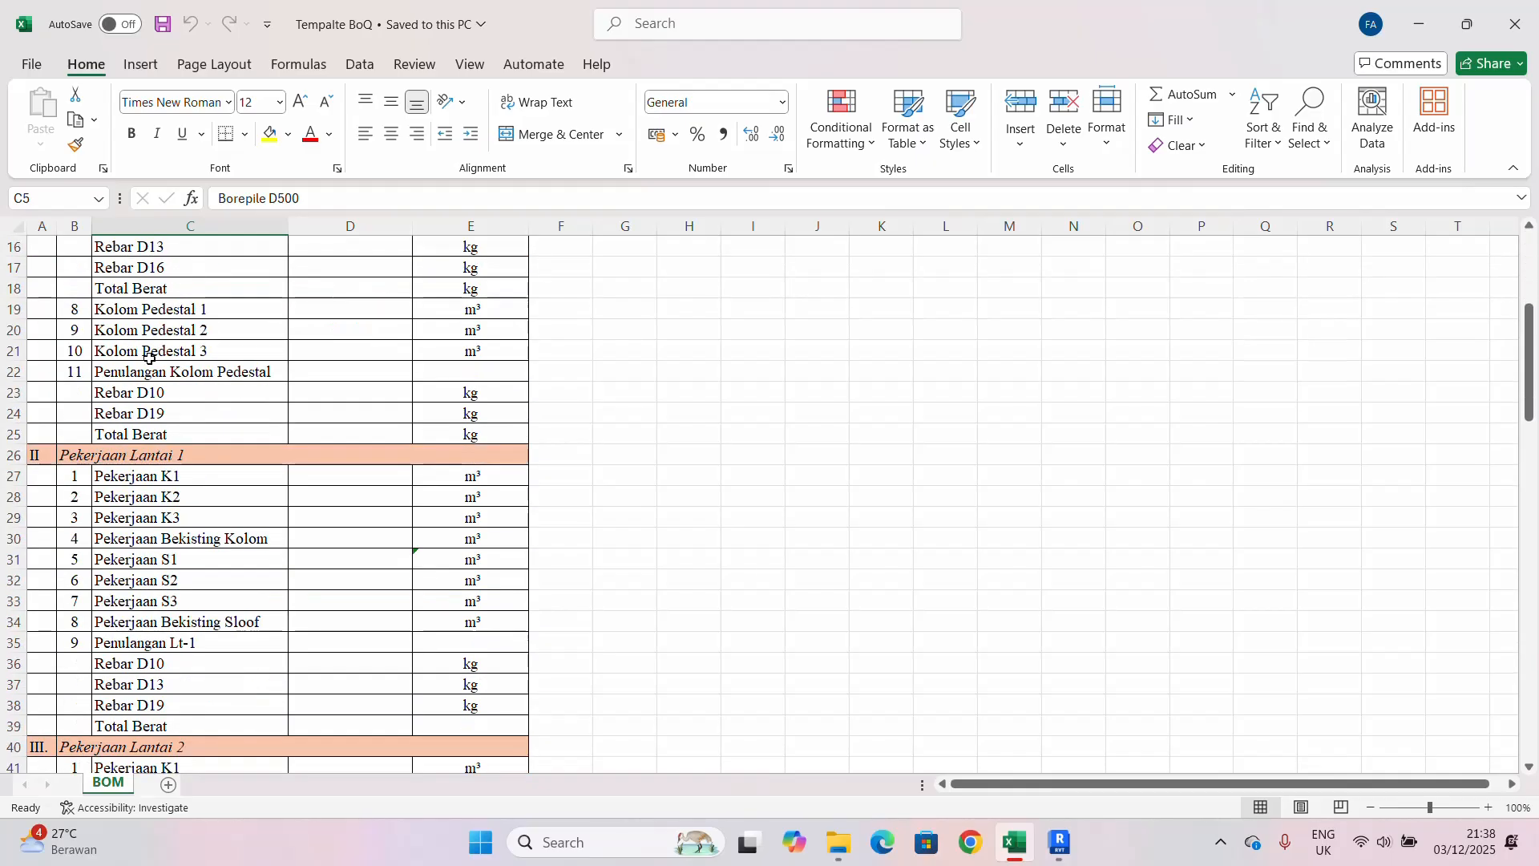
pyautogui.scroll(5, 154, 351)
pyautogui.click(406, 329)
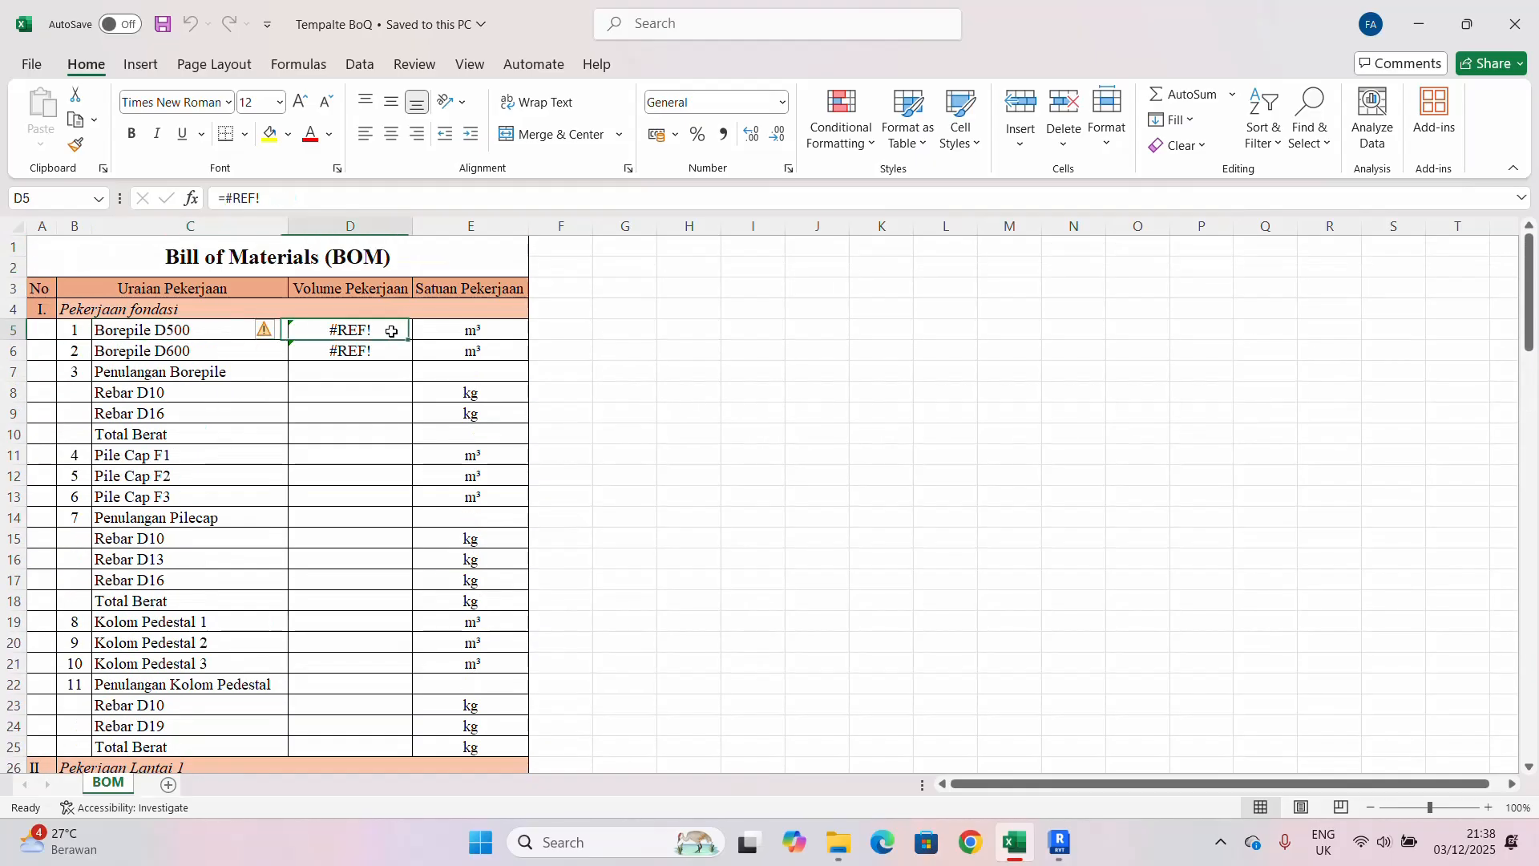
pyautogui.click(628, 357)
pyautogui.click(375, 334)
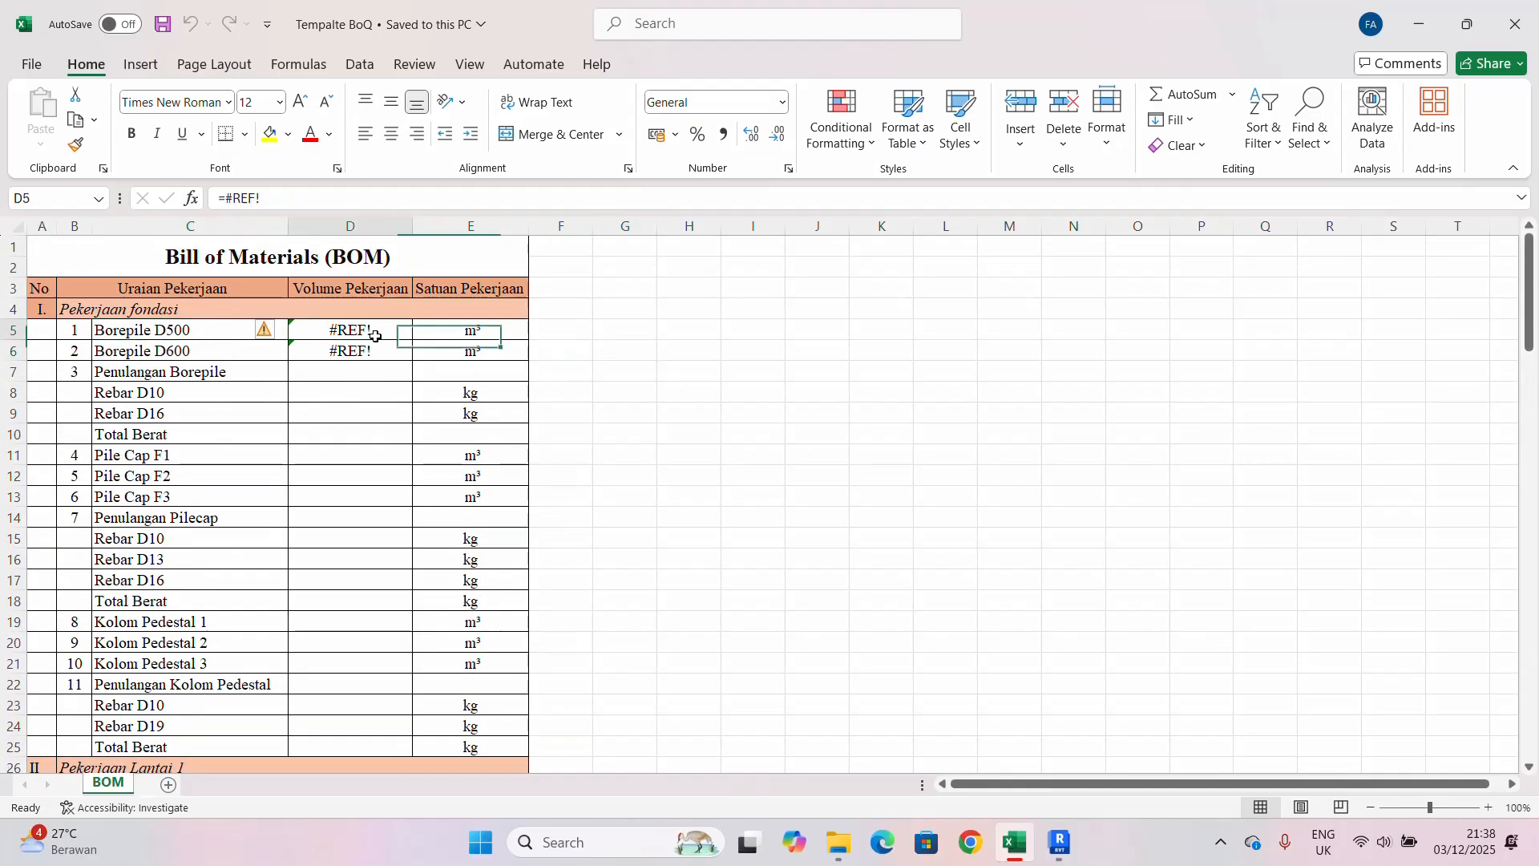
# - Return to Revit and rename the Part Schedule to VOLUME FONDASI
pyautogui.click(1057, 855)
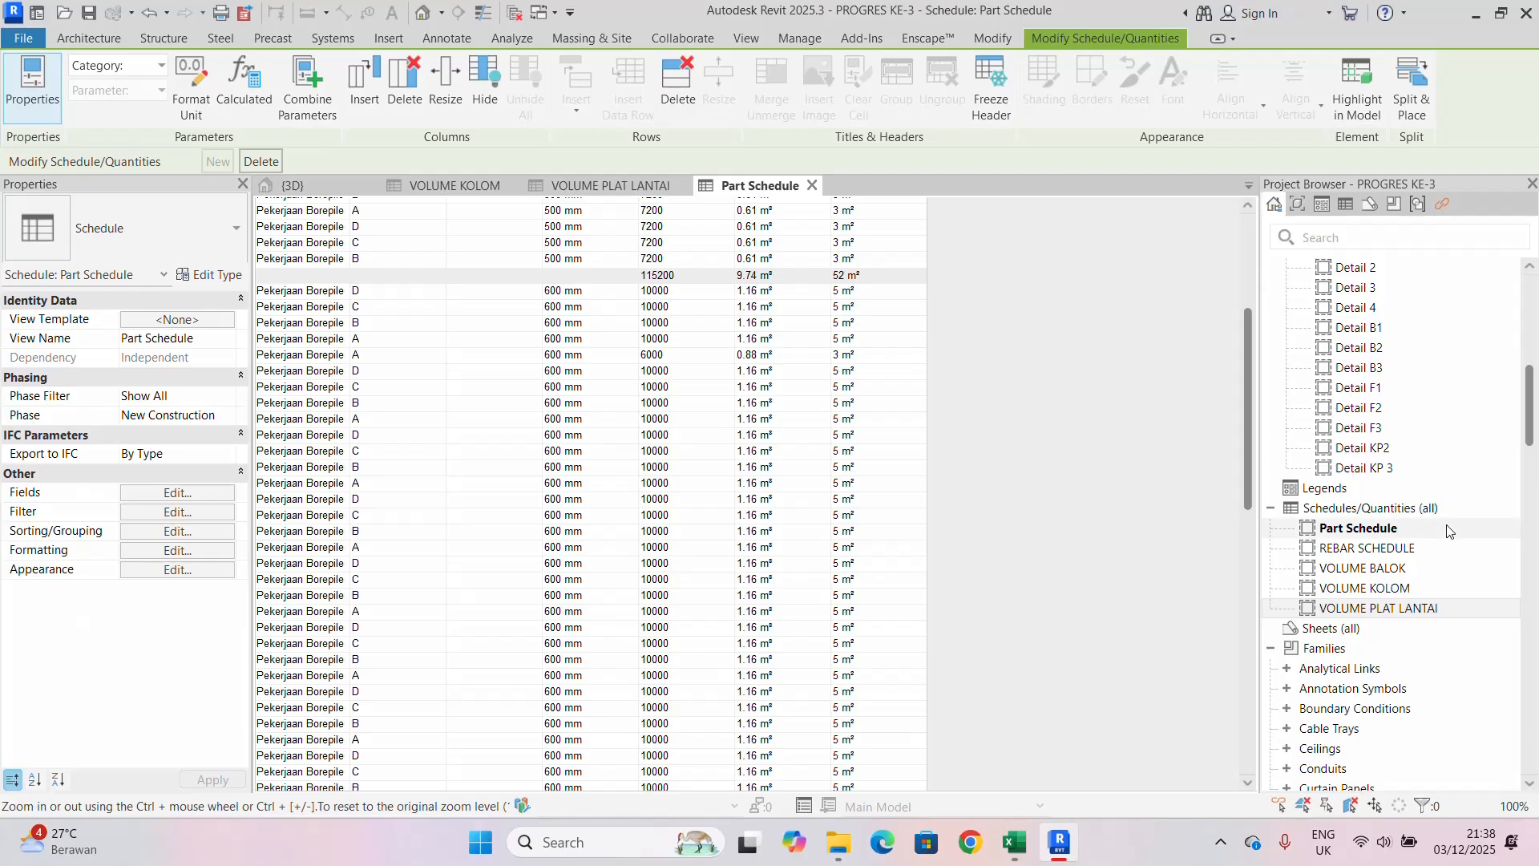
pyautogui.scroll(-3, 1399, 630)
pyautogui.scroll(6, 842, 469)
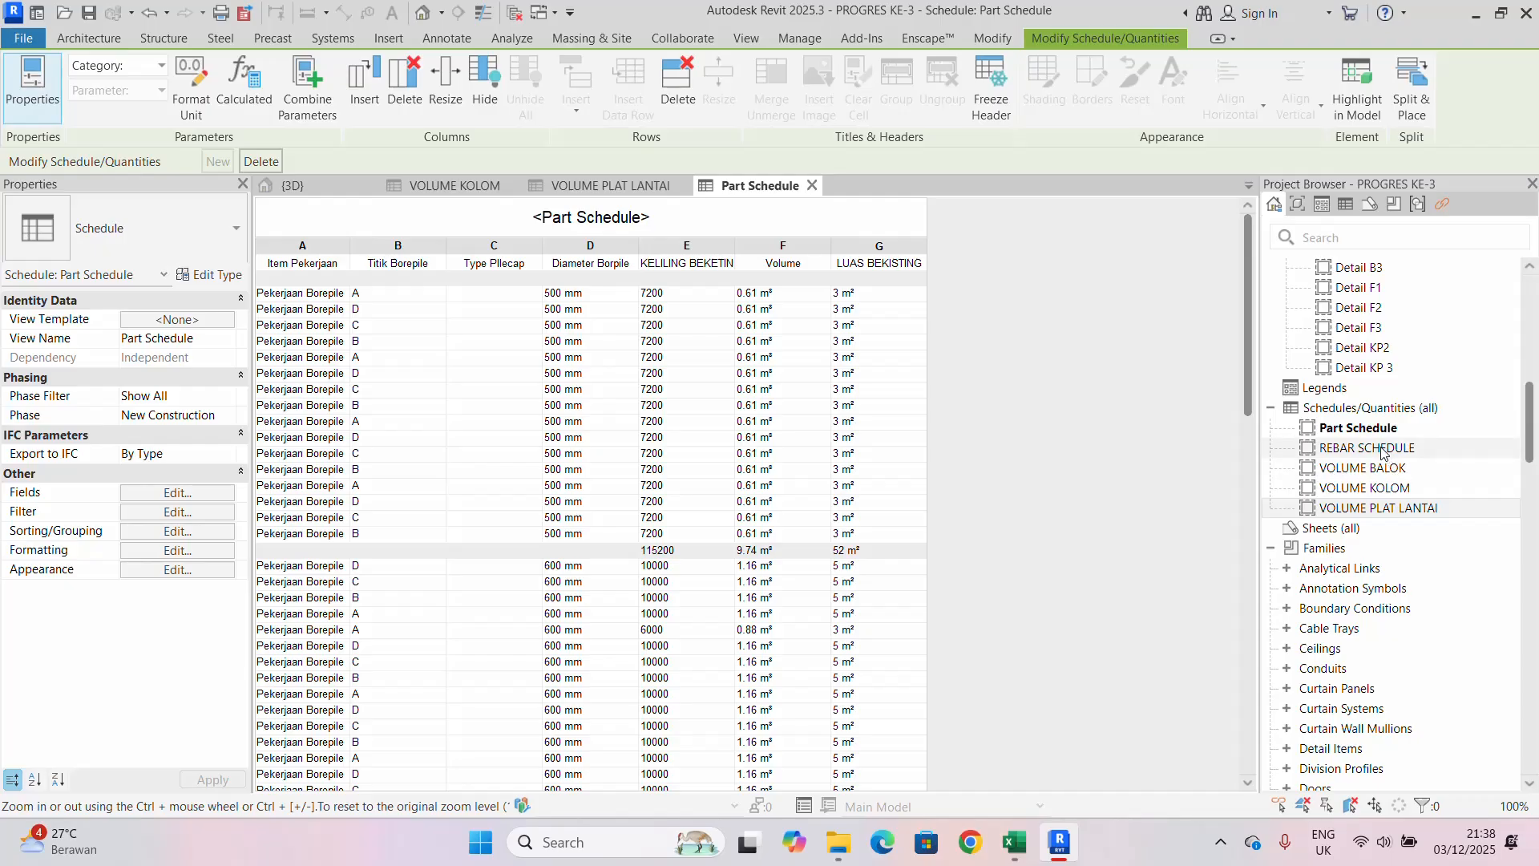
pyautogui.click(1337, 510)
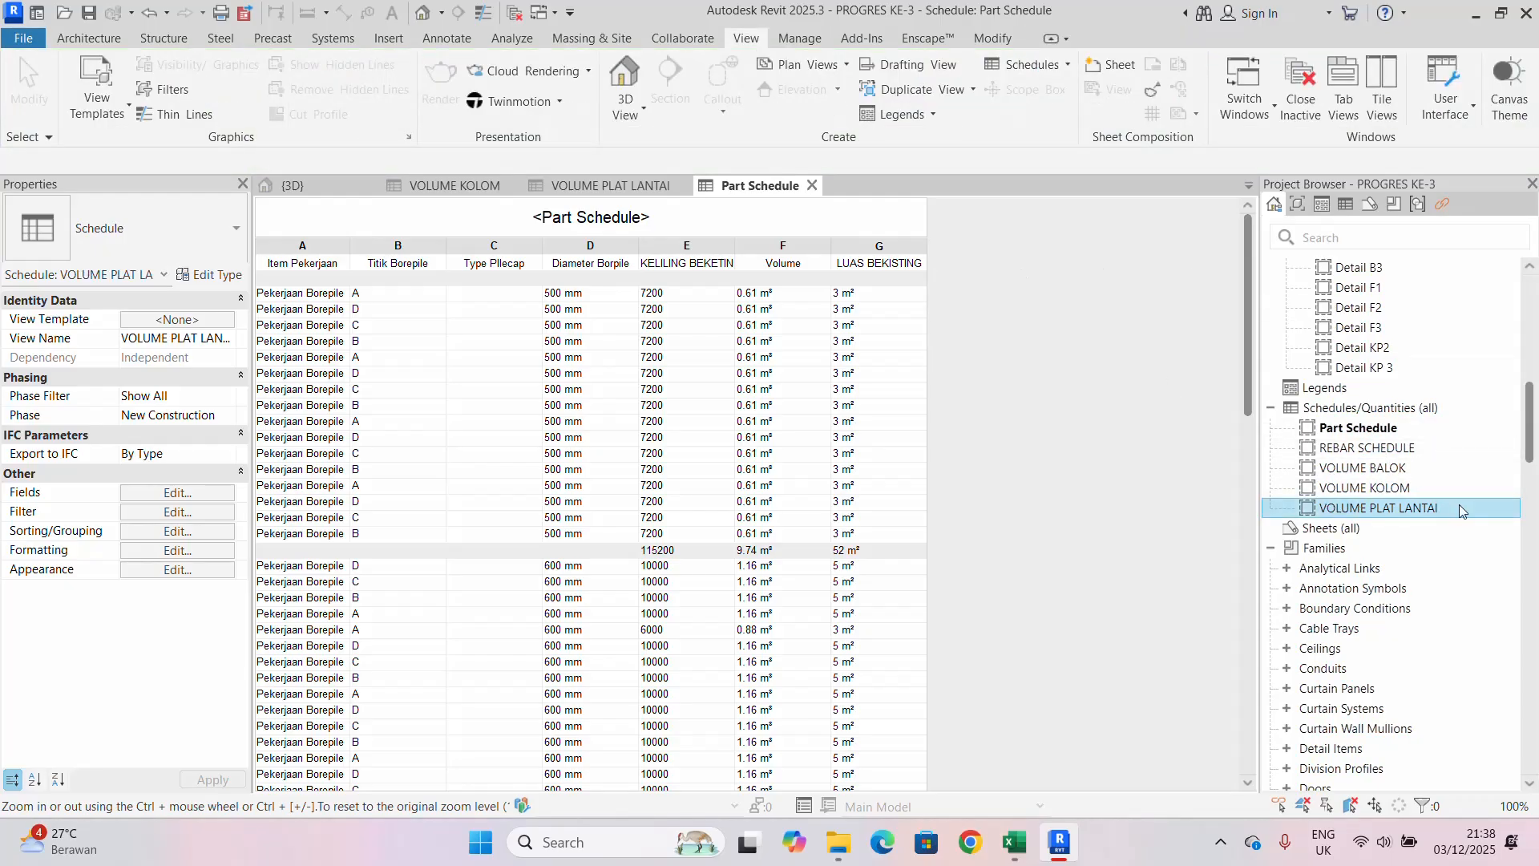
pyautogui.click(1382, 446)
pyautogui.click(1381, 428)
pyautogui.rightClick(1380, 428)
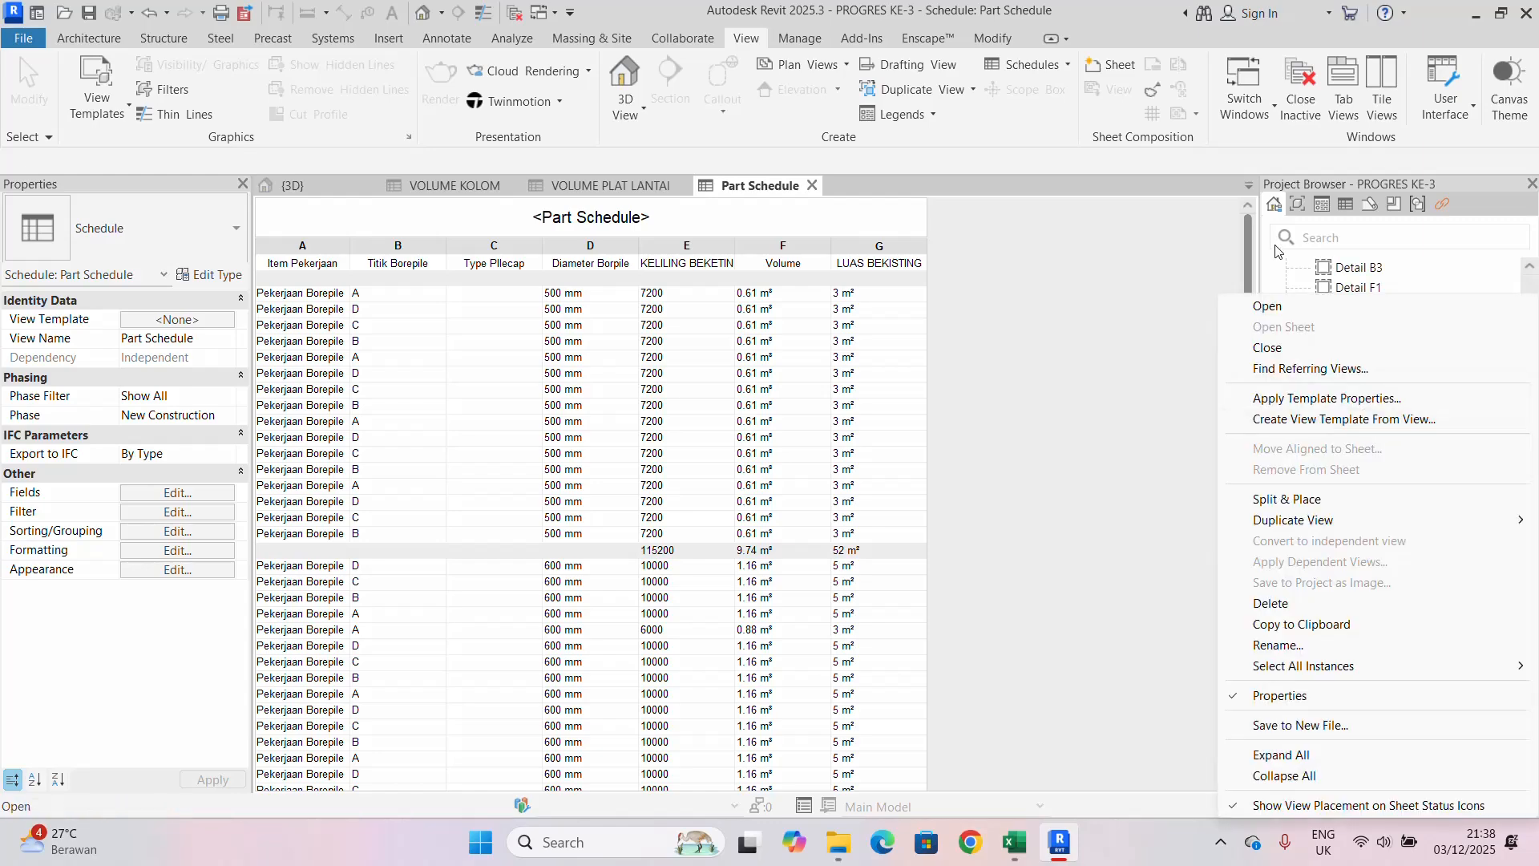
pyautogui.click(1283, 644)
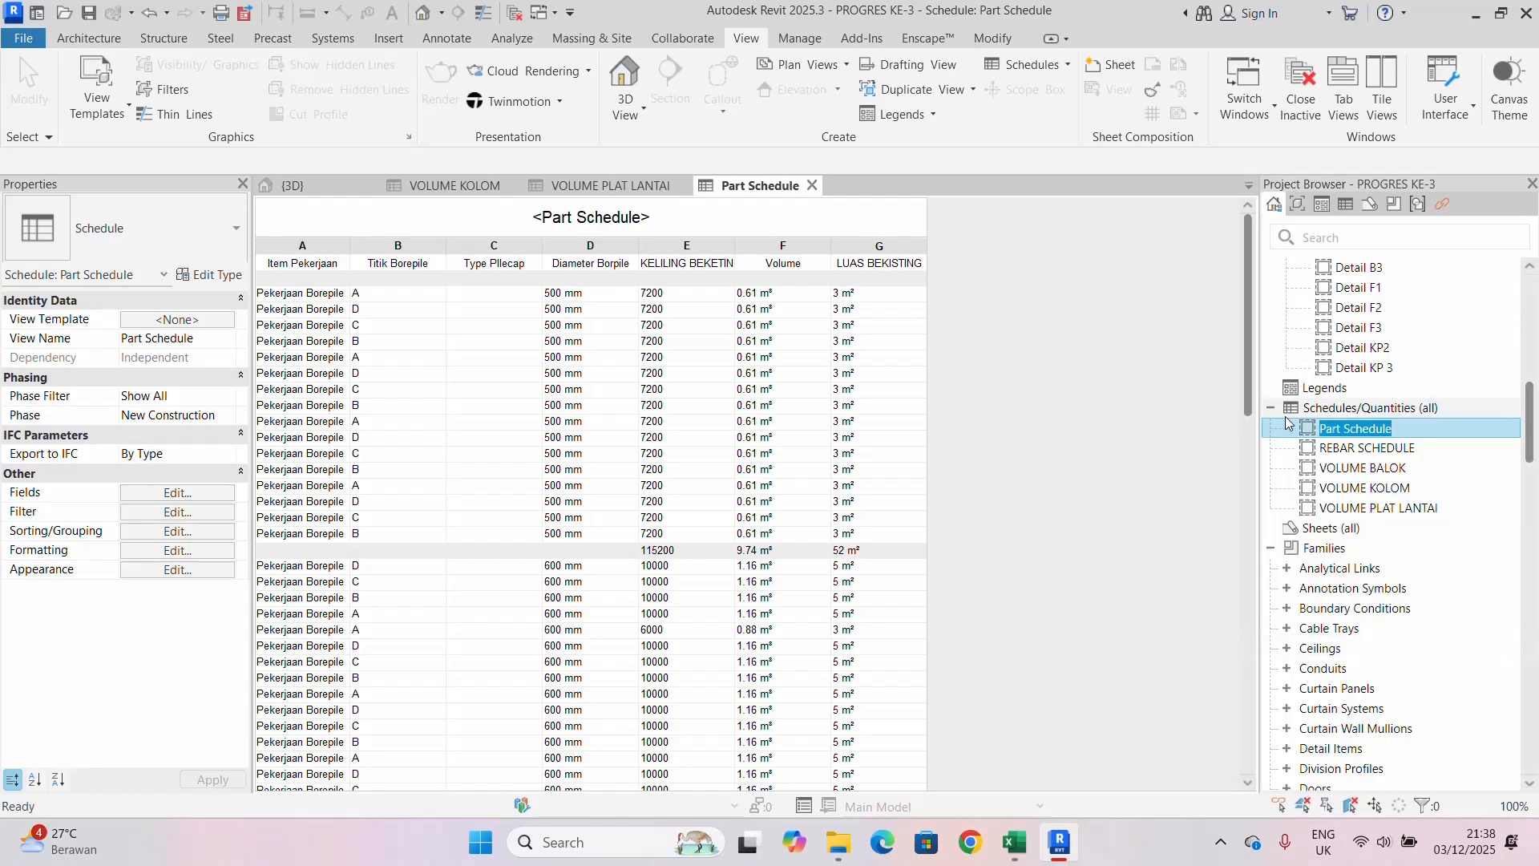
pyautogui.write('VOLUME FONDASI')
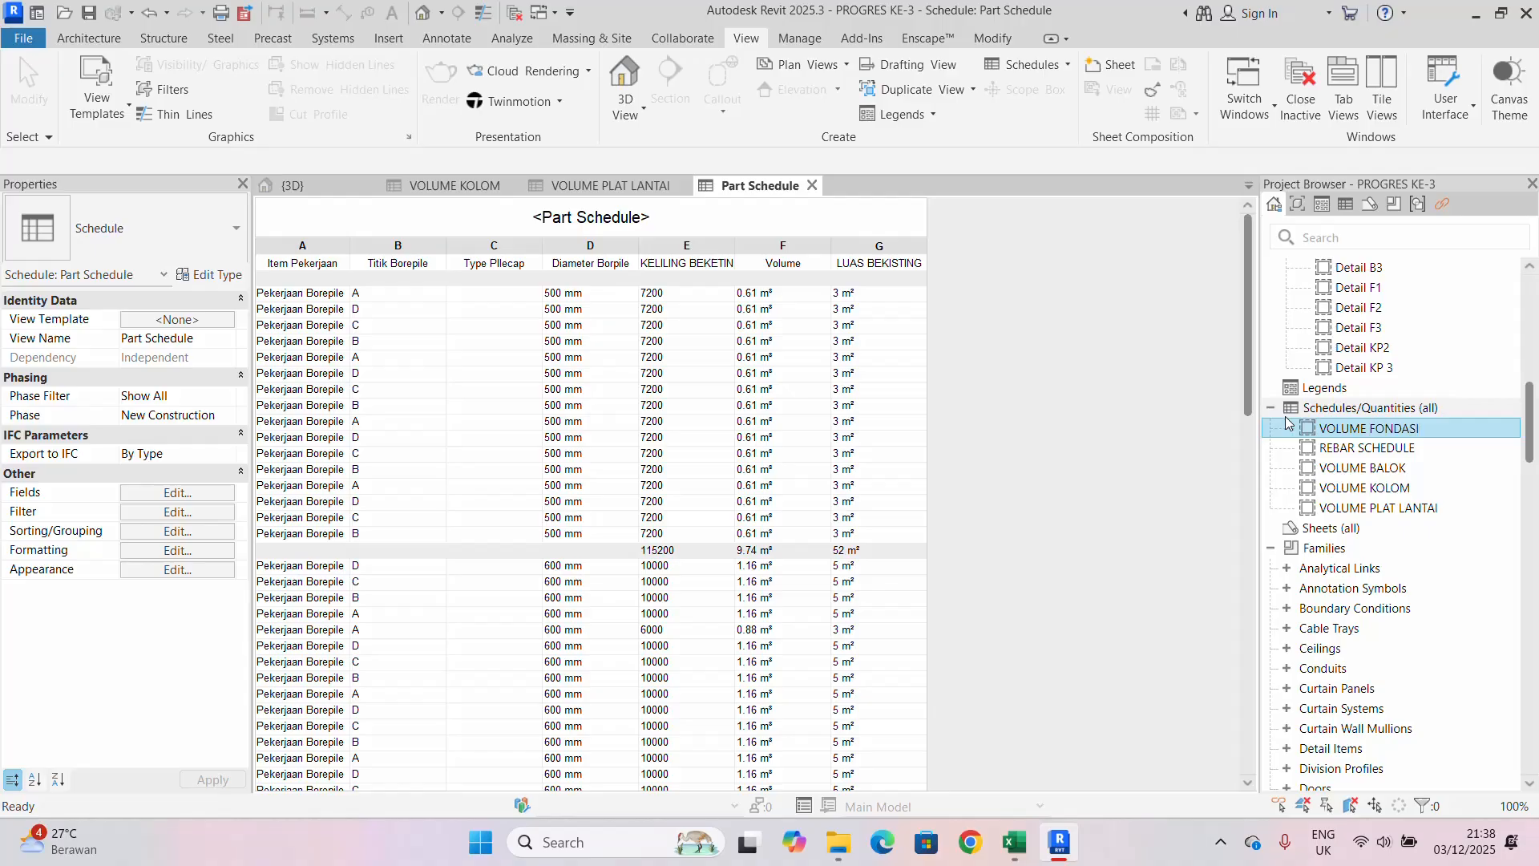
pyautogui.click(1153, 505)
# - Open the REBAR SCHEDULE and examine the bored pile reinforcement rows and weight subtotals by bar diameter
pyautogui.click(1360, 429)
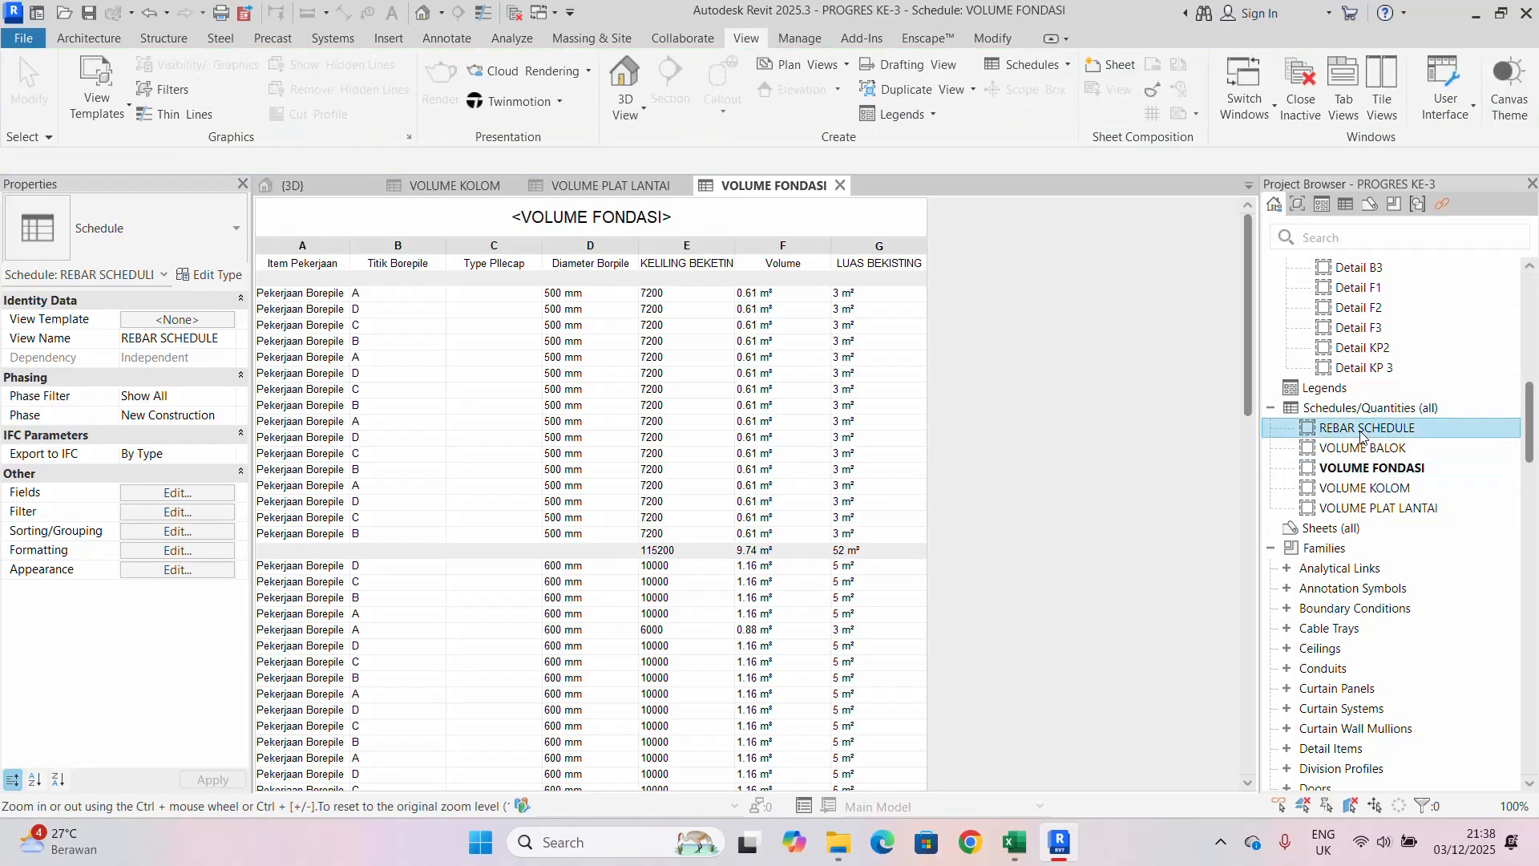
pyautogui.doubleClick(1360, 431)
pyautogui.scroll(-2, 694, 412)
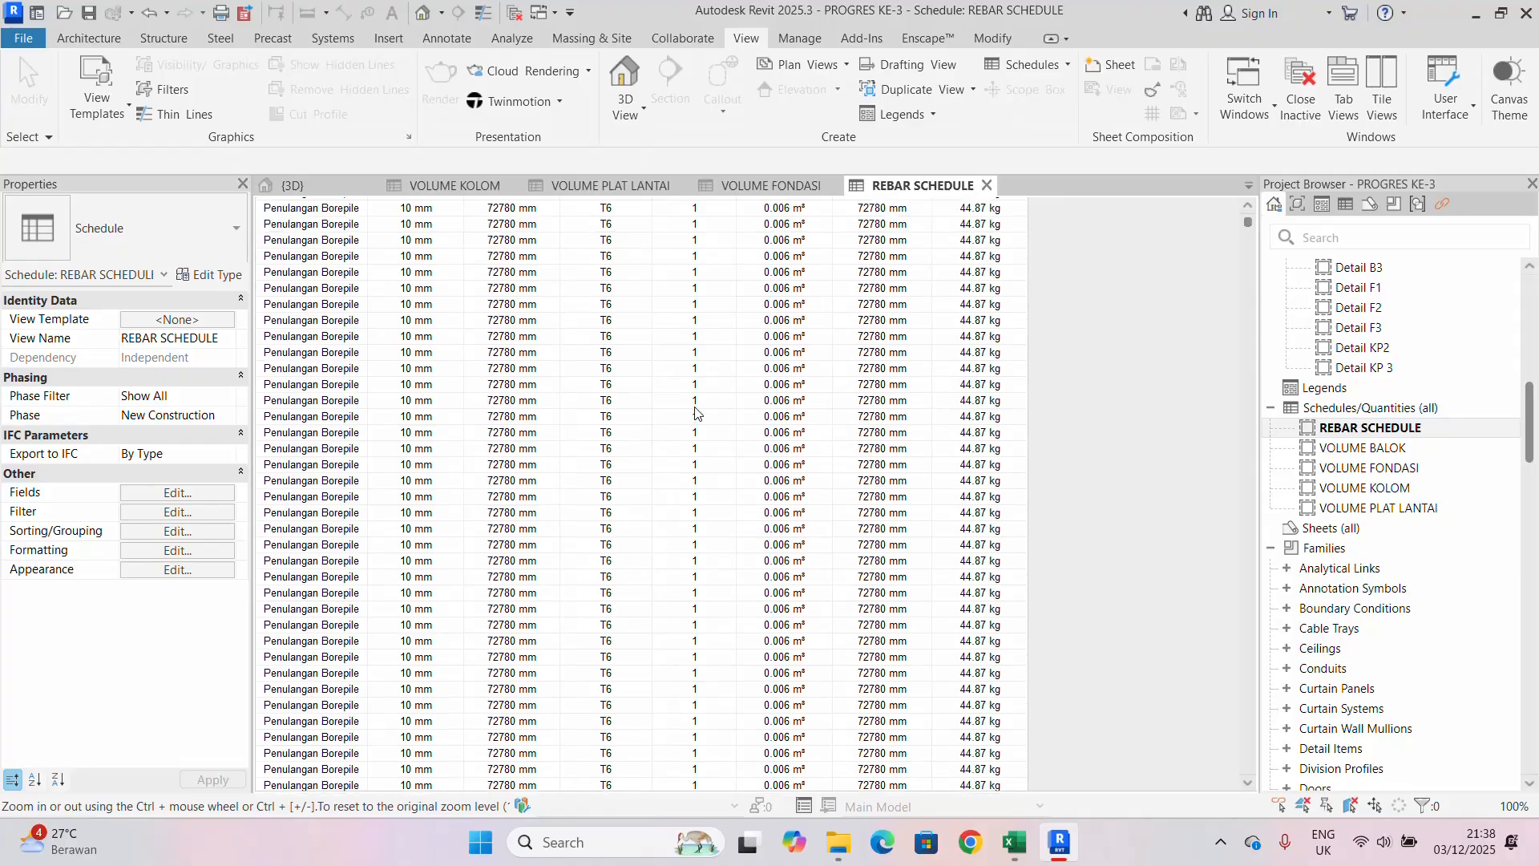
pyautogui.scroll(2, 694, 413)
pyautogui.scroll(-4, 529, 317)
pyautogui.scroll(4, 513, 316)
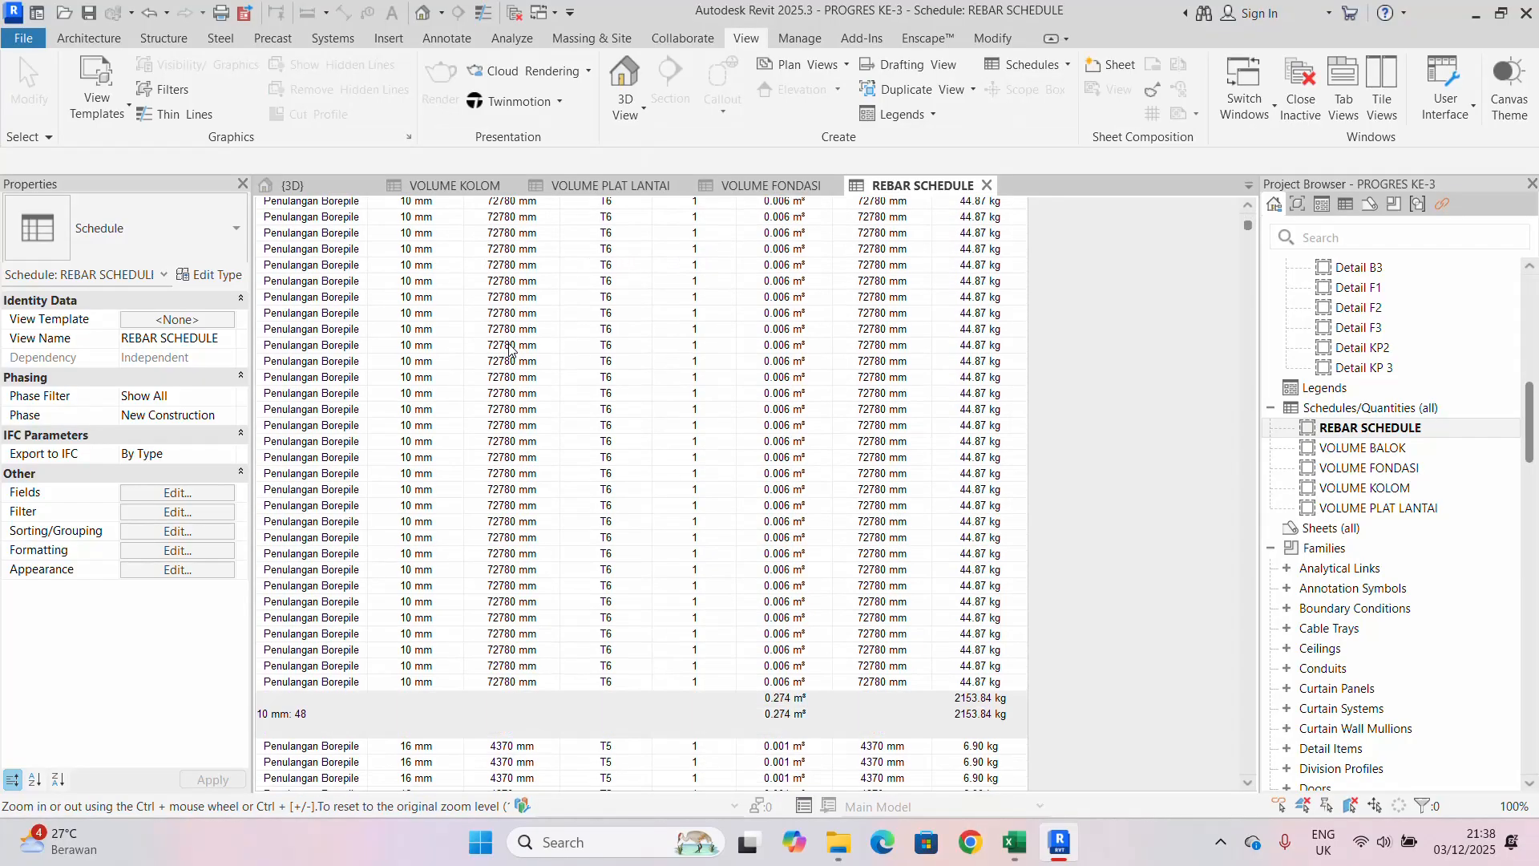
pyautogui.scroll(1, 510, 315)
pyautogui.scroll(-2, 461, 296)
pyautogui.scroll(2, 461, 302)
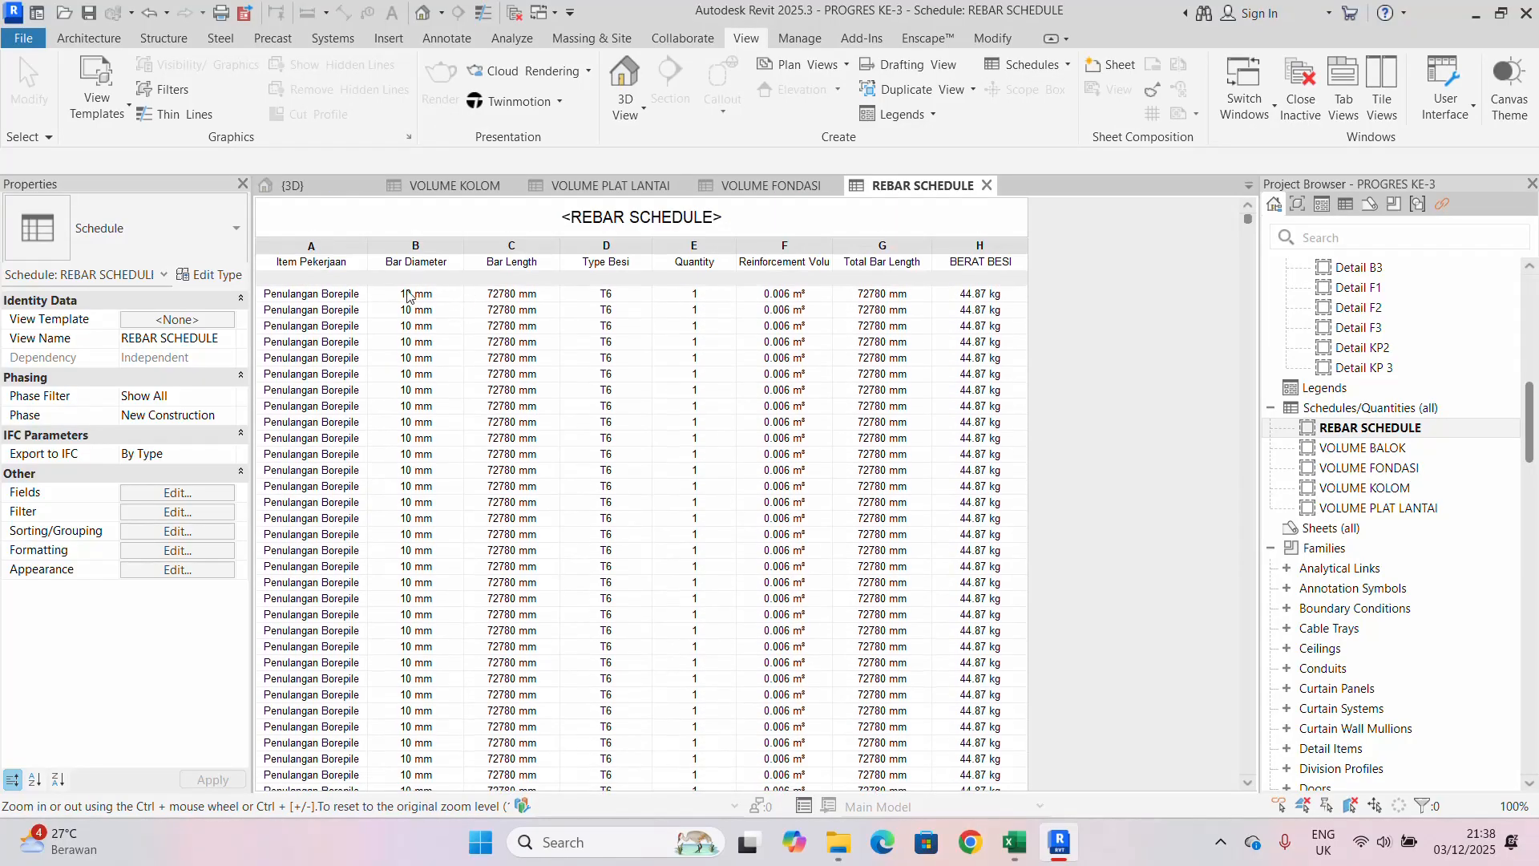
pyautogui.scroll(-5, 345, 295)
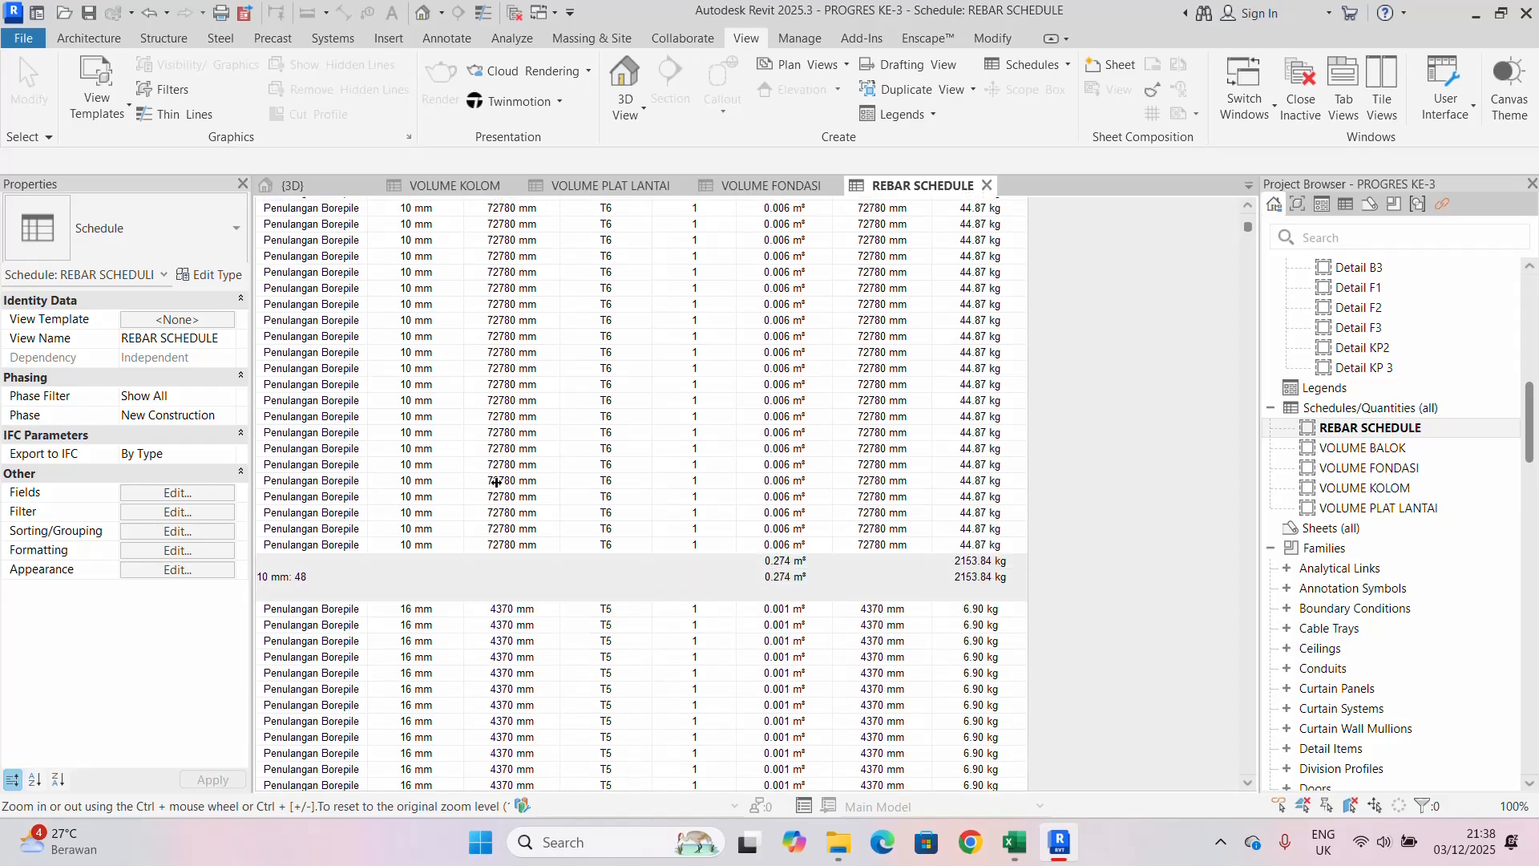
pyautogui.scroll(-3, 357, 558)
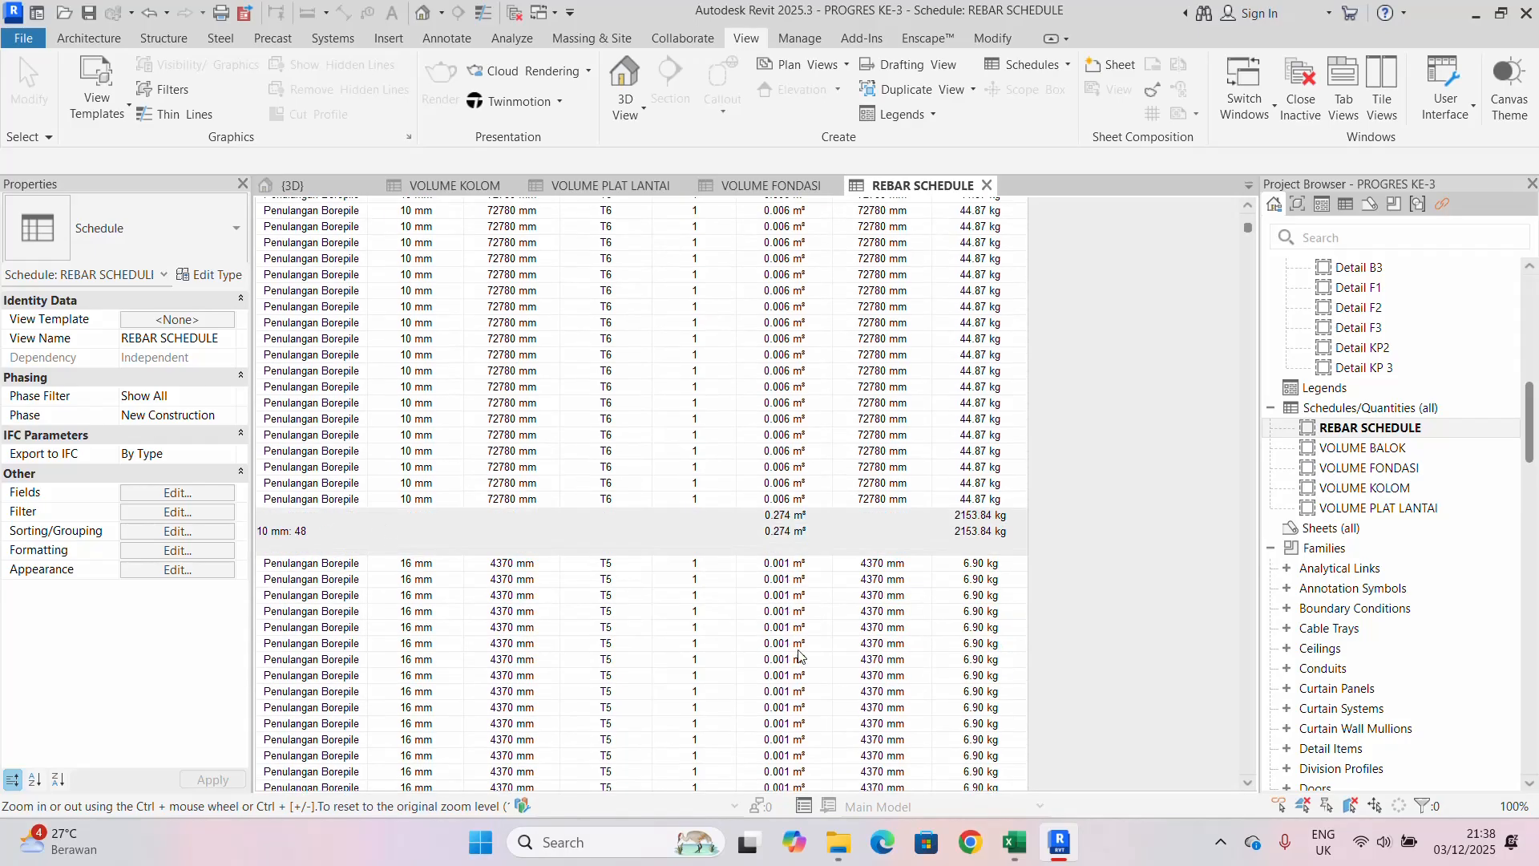
# - Switch to Excel and check the rebar items listed under each work section of the Bill of Materials
pyautogui.click(1014, 842)
pyautogui.scroll(-5, 357, 426)
pyautogui.click(561, 413)
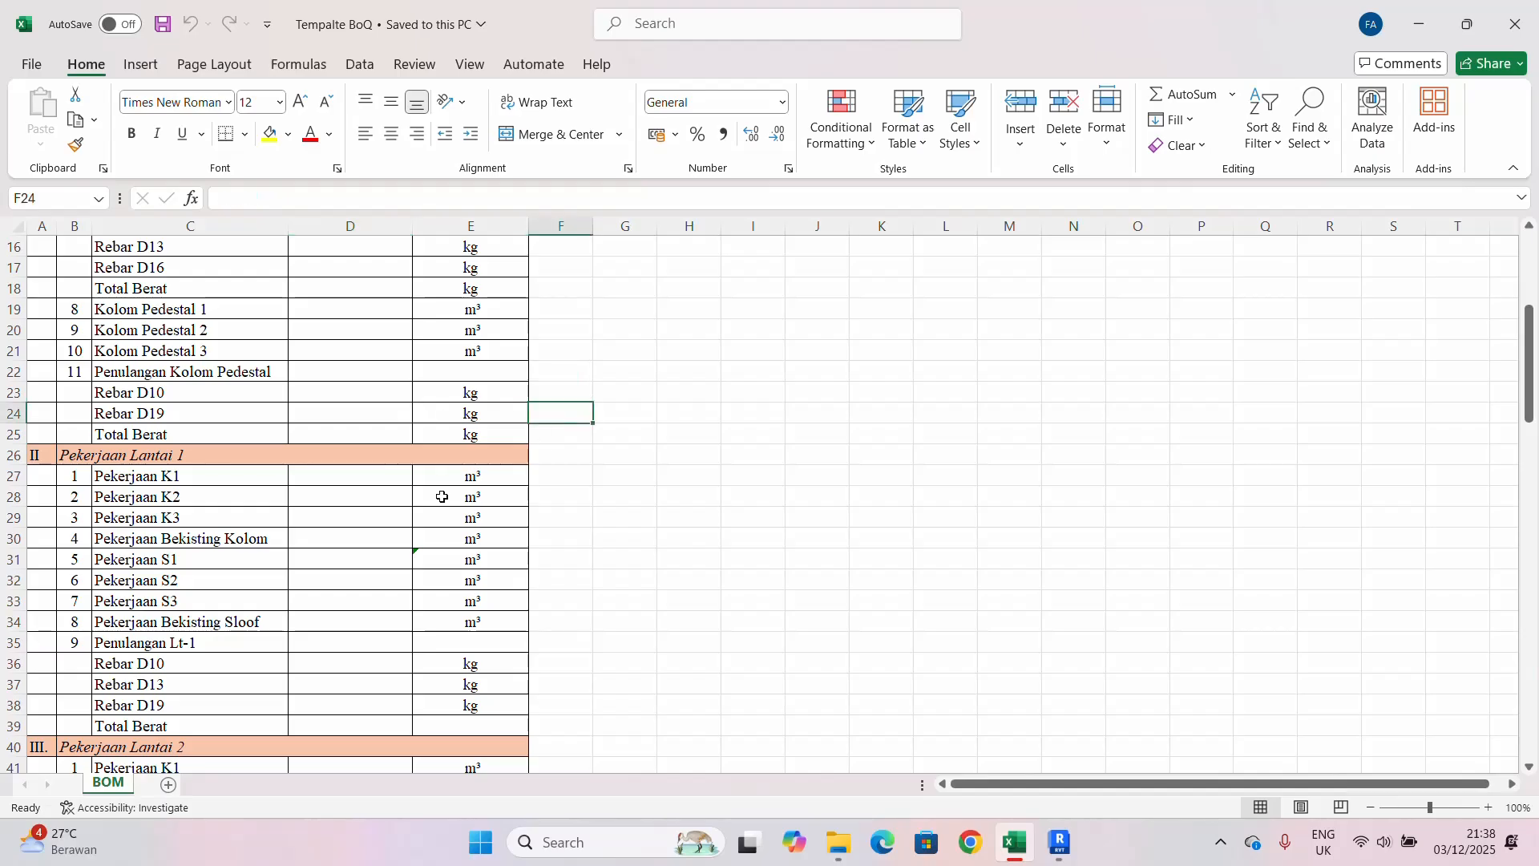
pyautogui.scroll(5, 401, 509)
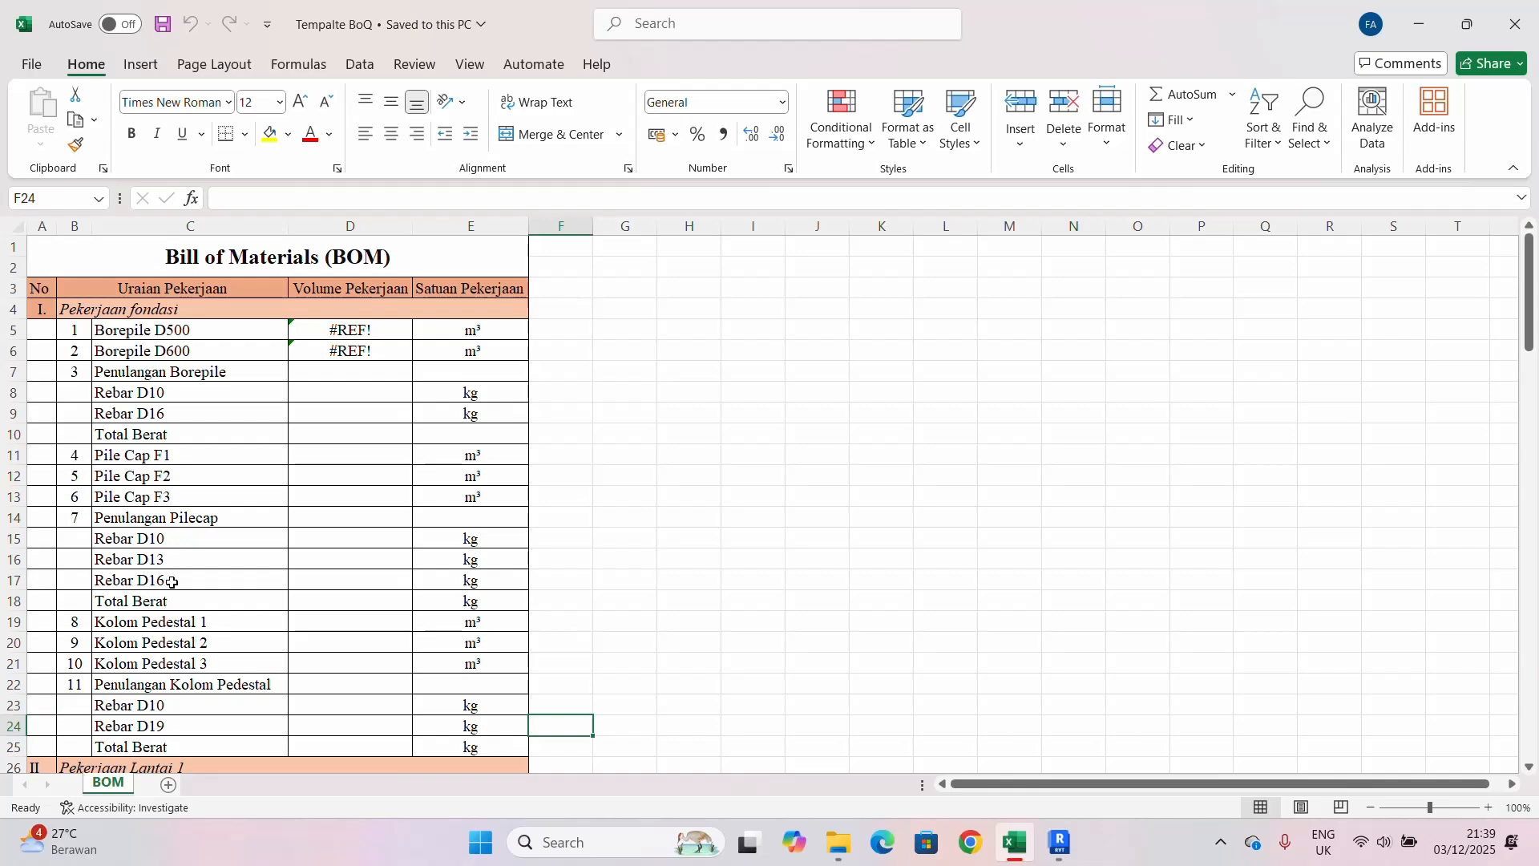
# - Switch to Revit and examine the sorting, grouping and footer settings of the REBAR SCHEDULE
pyautogui.click(1060, 842)
pyautogui.scroll(5, 515, 397)
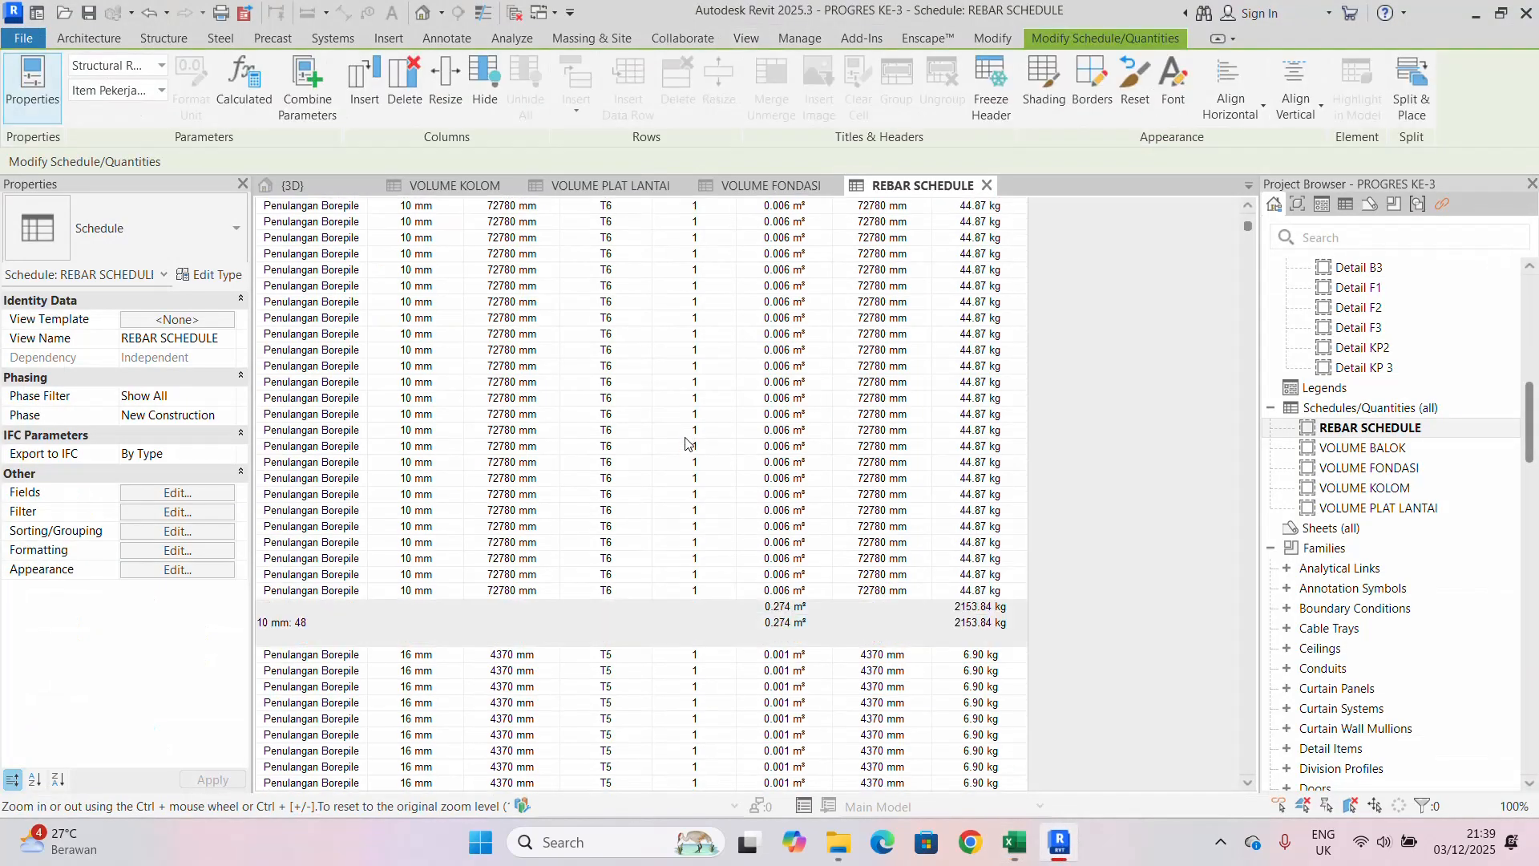
pyautogui.scroll(1, 422, 298)
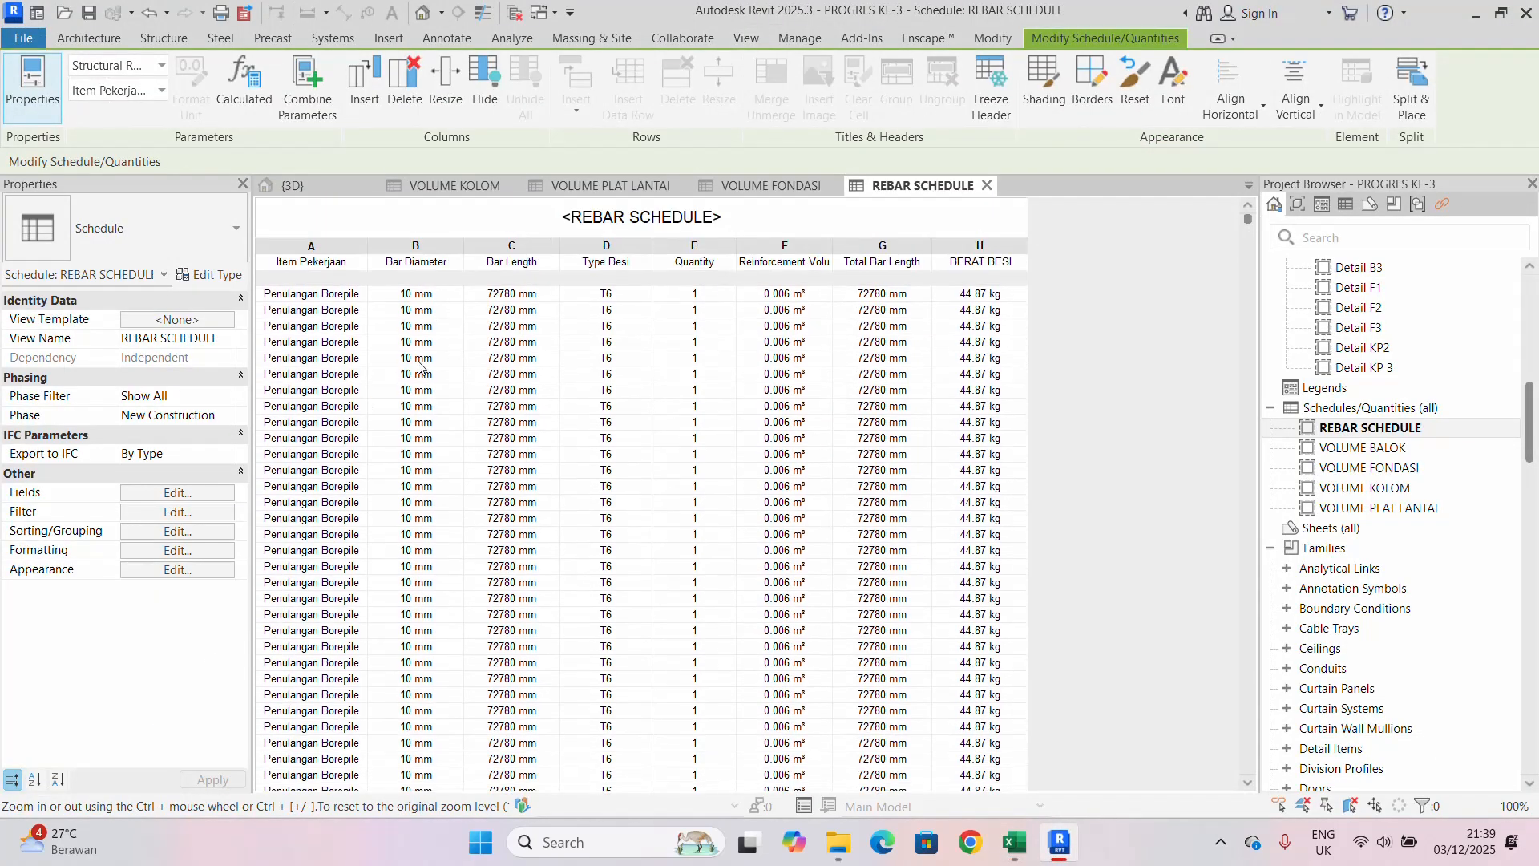
pyautogui.click(165, 532)
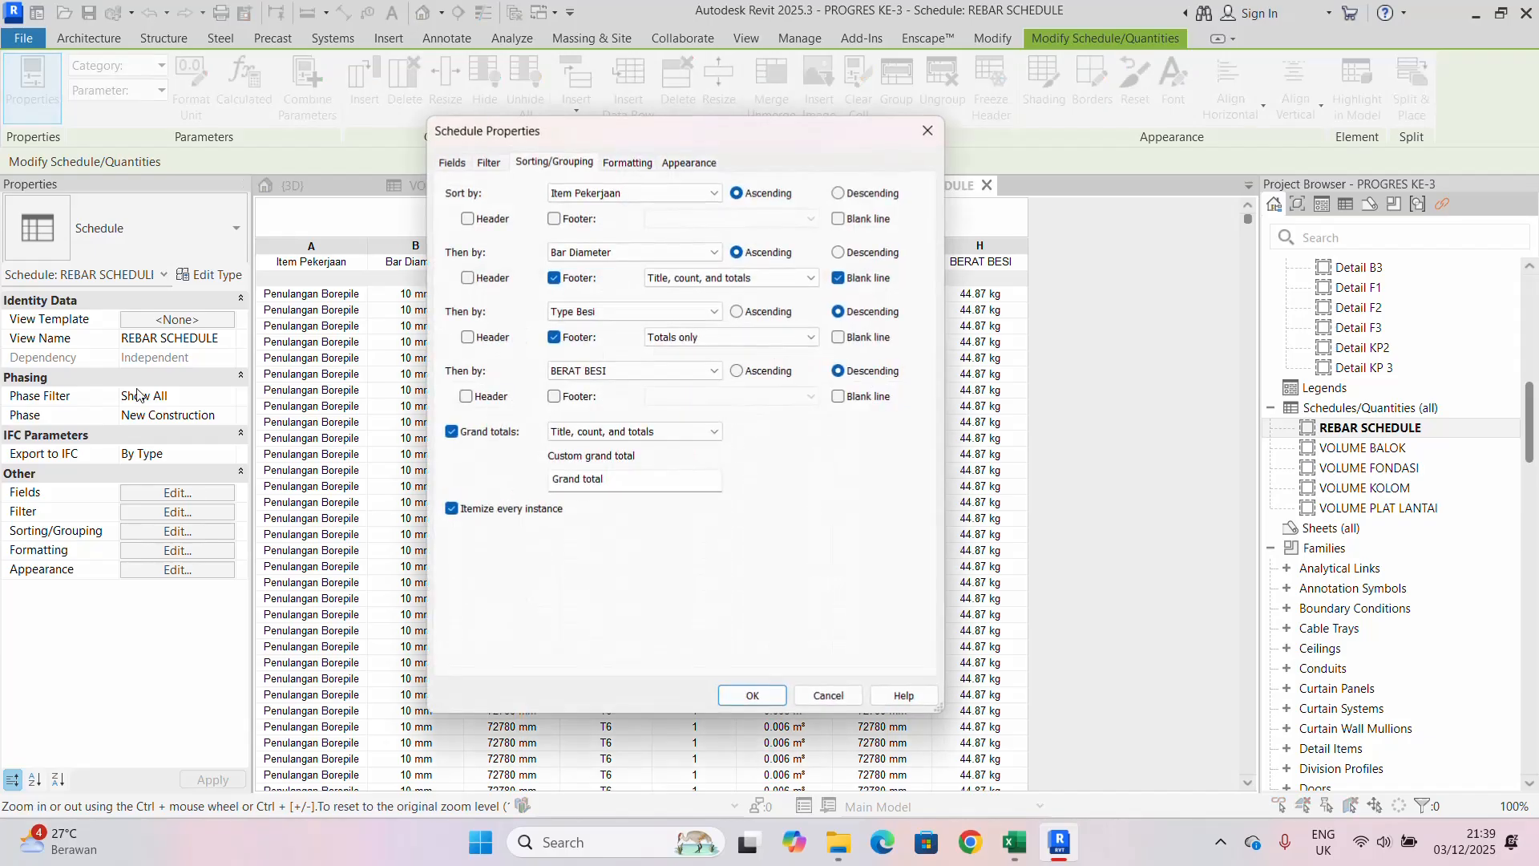
pyautogui.moveTo(592, 137); pyautogui.dragTo(515, 119)
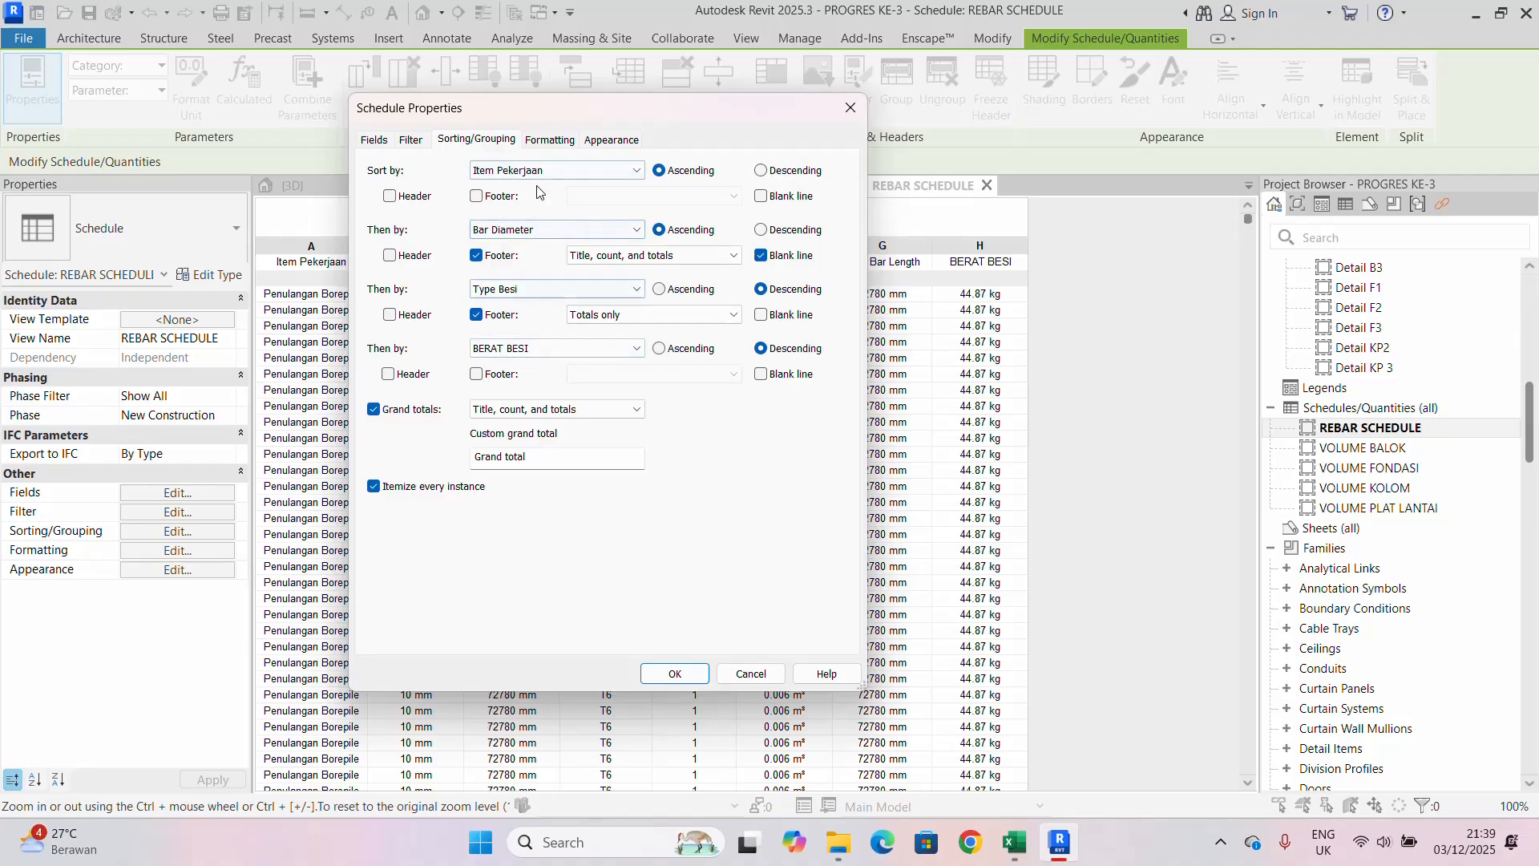
# - Check the total calculation setting of the Quantity, Reinforcement Volume, Total Bar Length and BERAT BESI fields in the REBAR SCHEDULE formatting
pyautogui.click(550, 139)
pyautogui.click(433, 268)
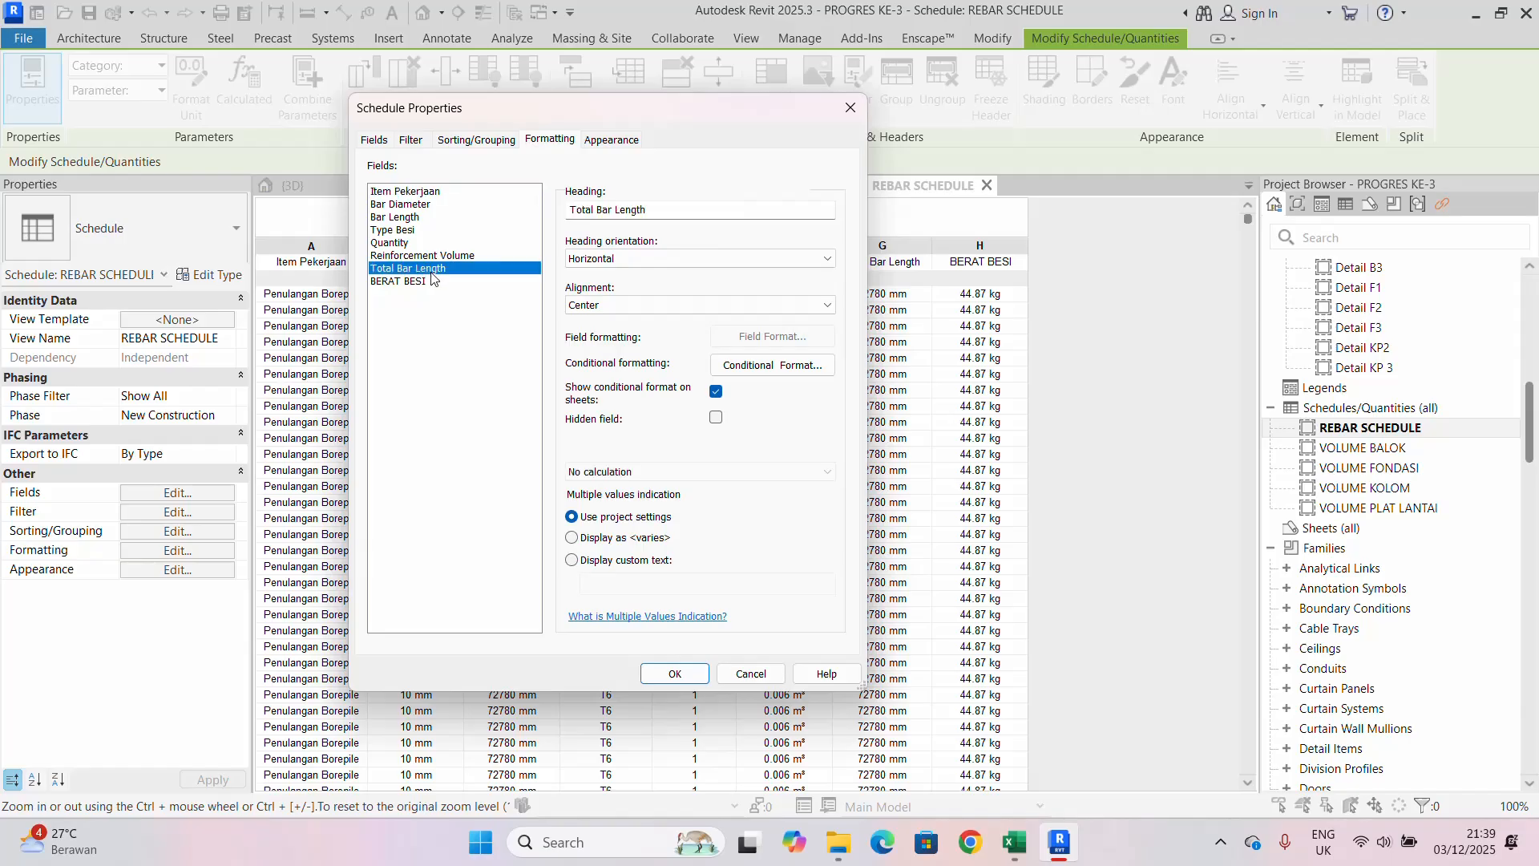
pyautogui.click(415, 281)
pyautogui.click(423, 242)
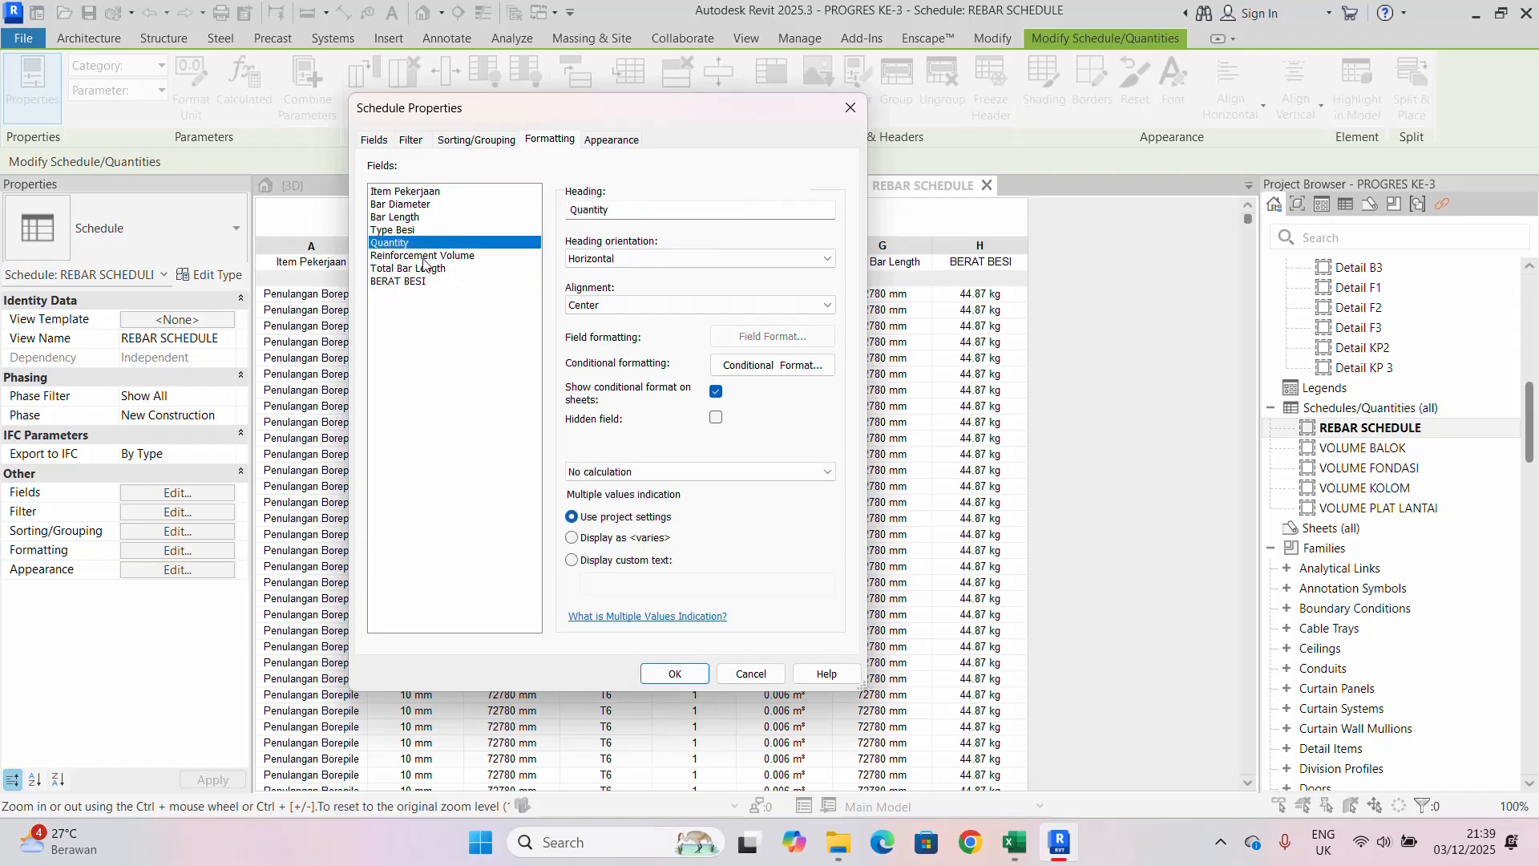
pyautogui.click(424, 257)
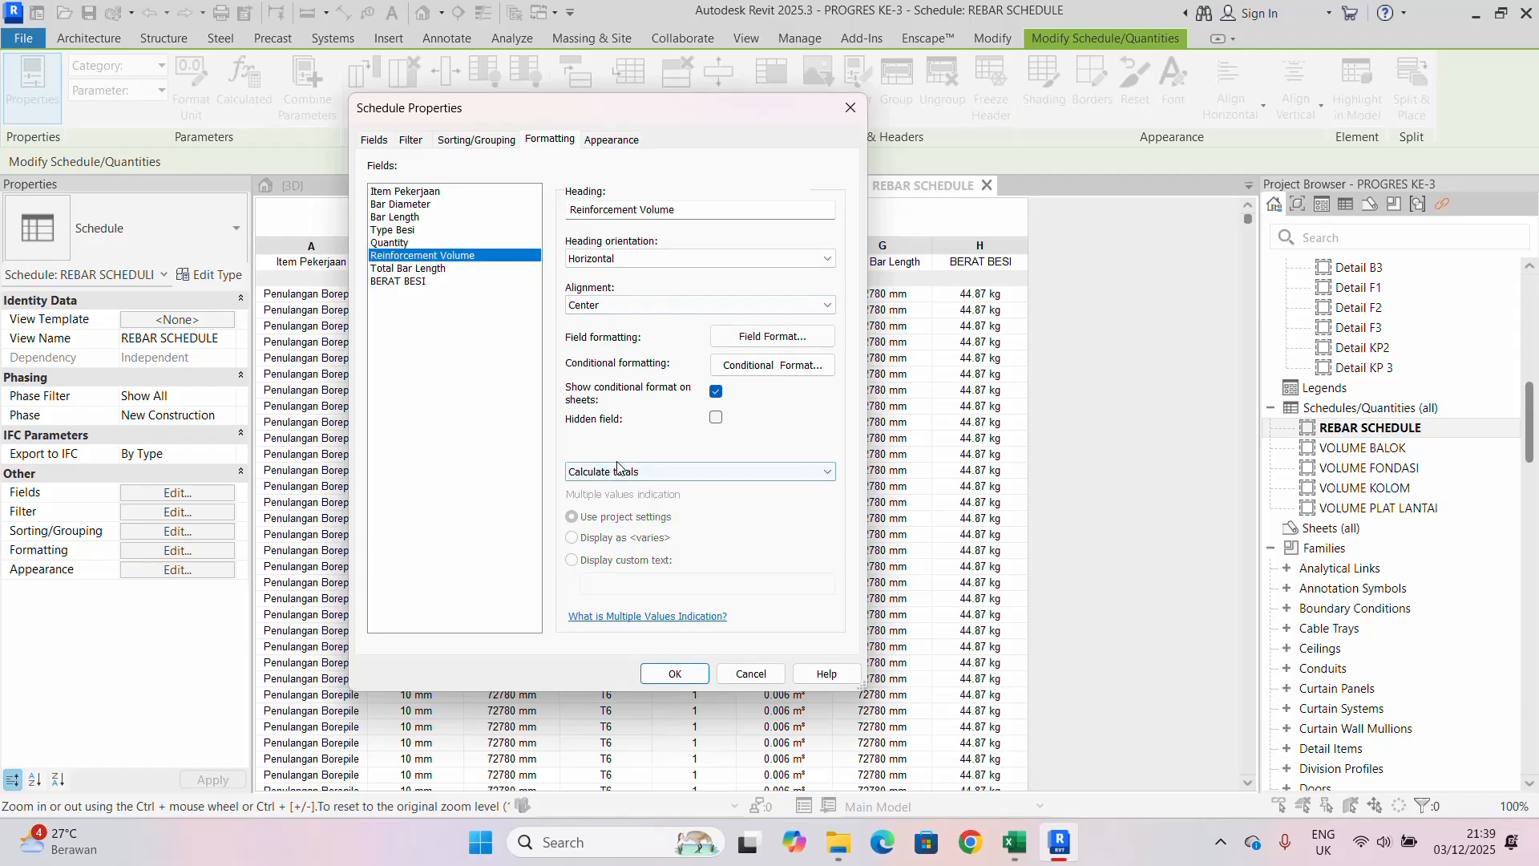
pyautogui.click(417, 283)
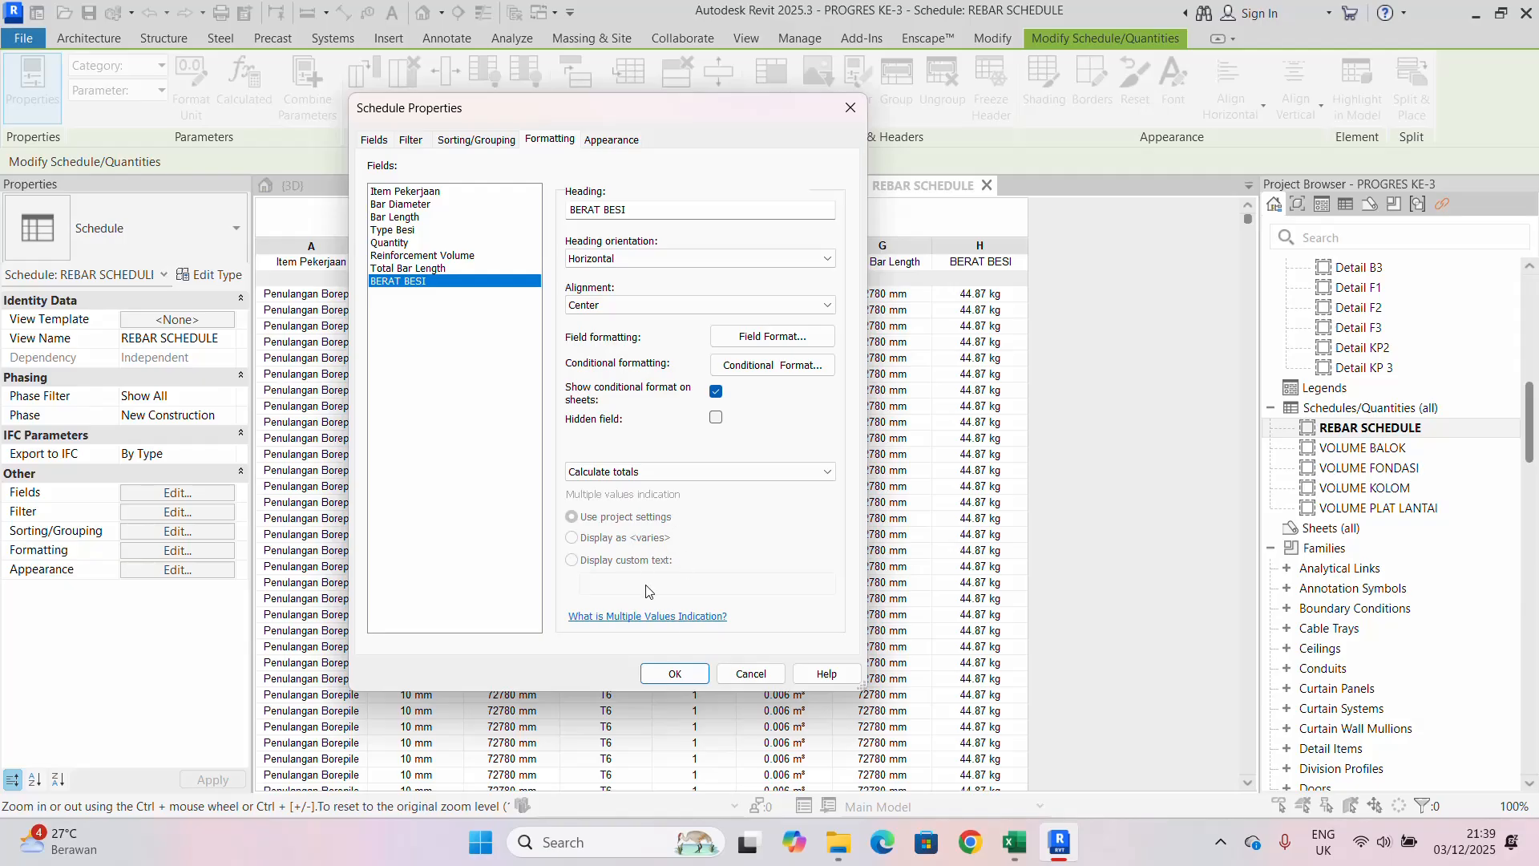
pyautogui.click(675, 673)
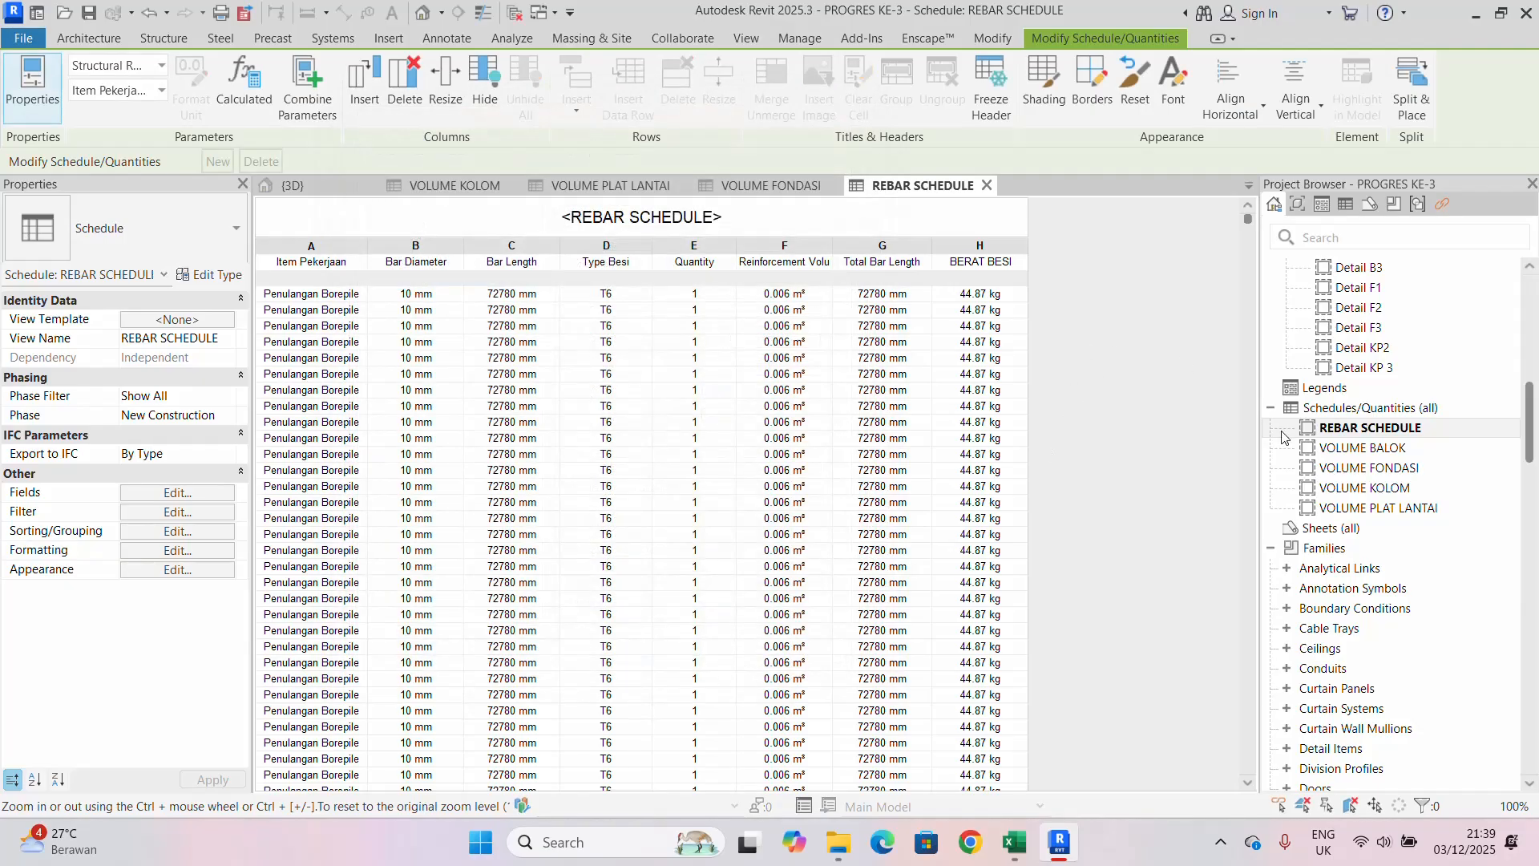
pyautogui.click(1366, 427)
pyautogui.click(1389, 507)
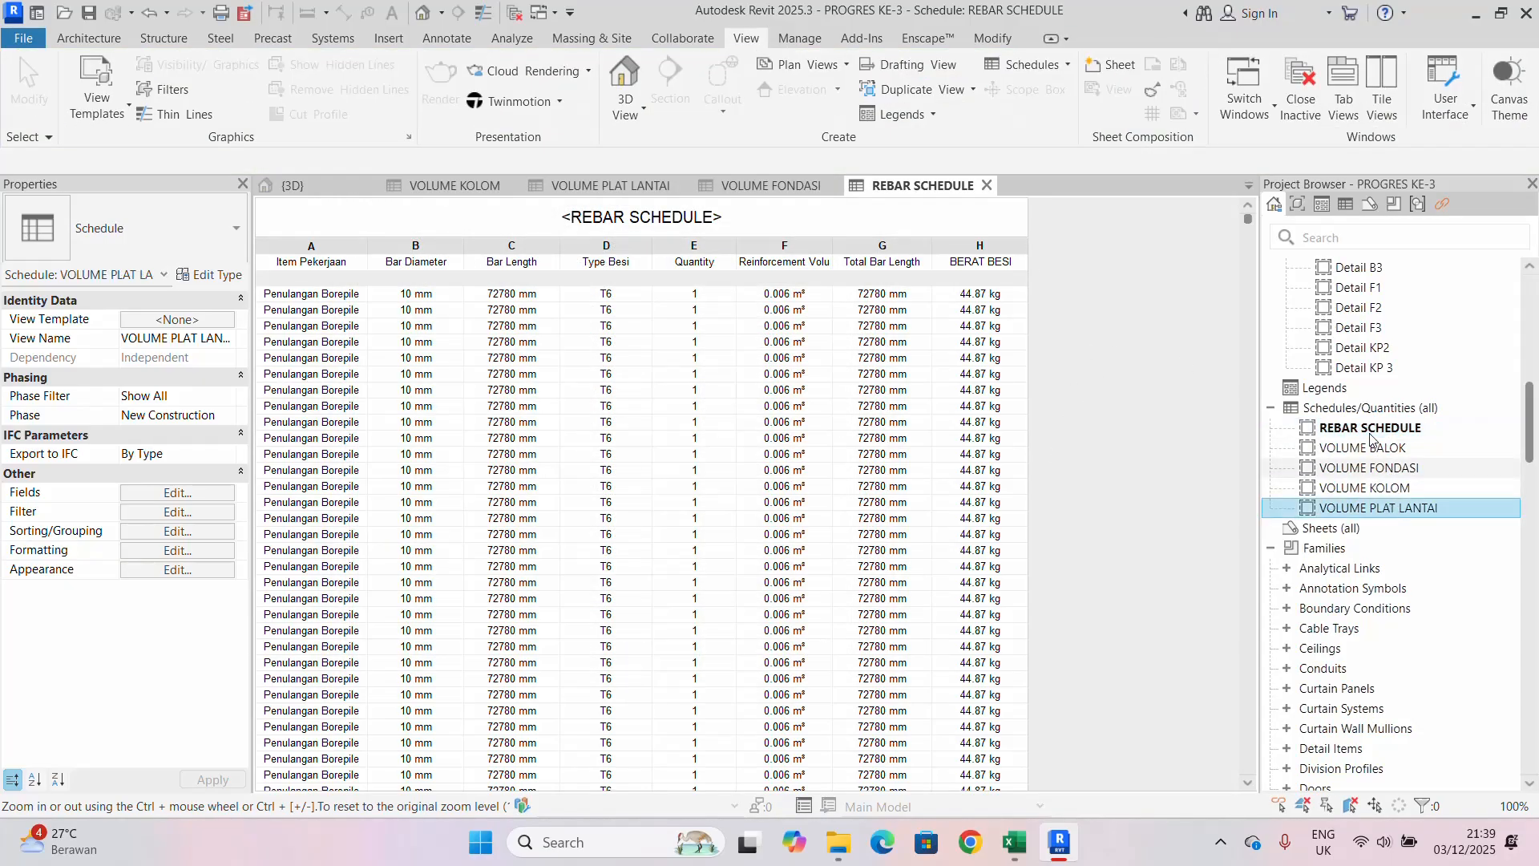
pyautogui.click(1348, 431)
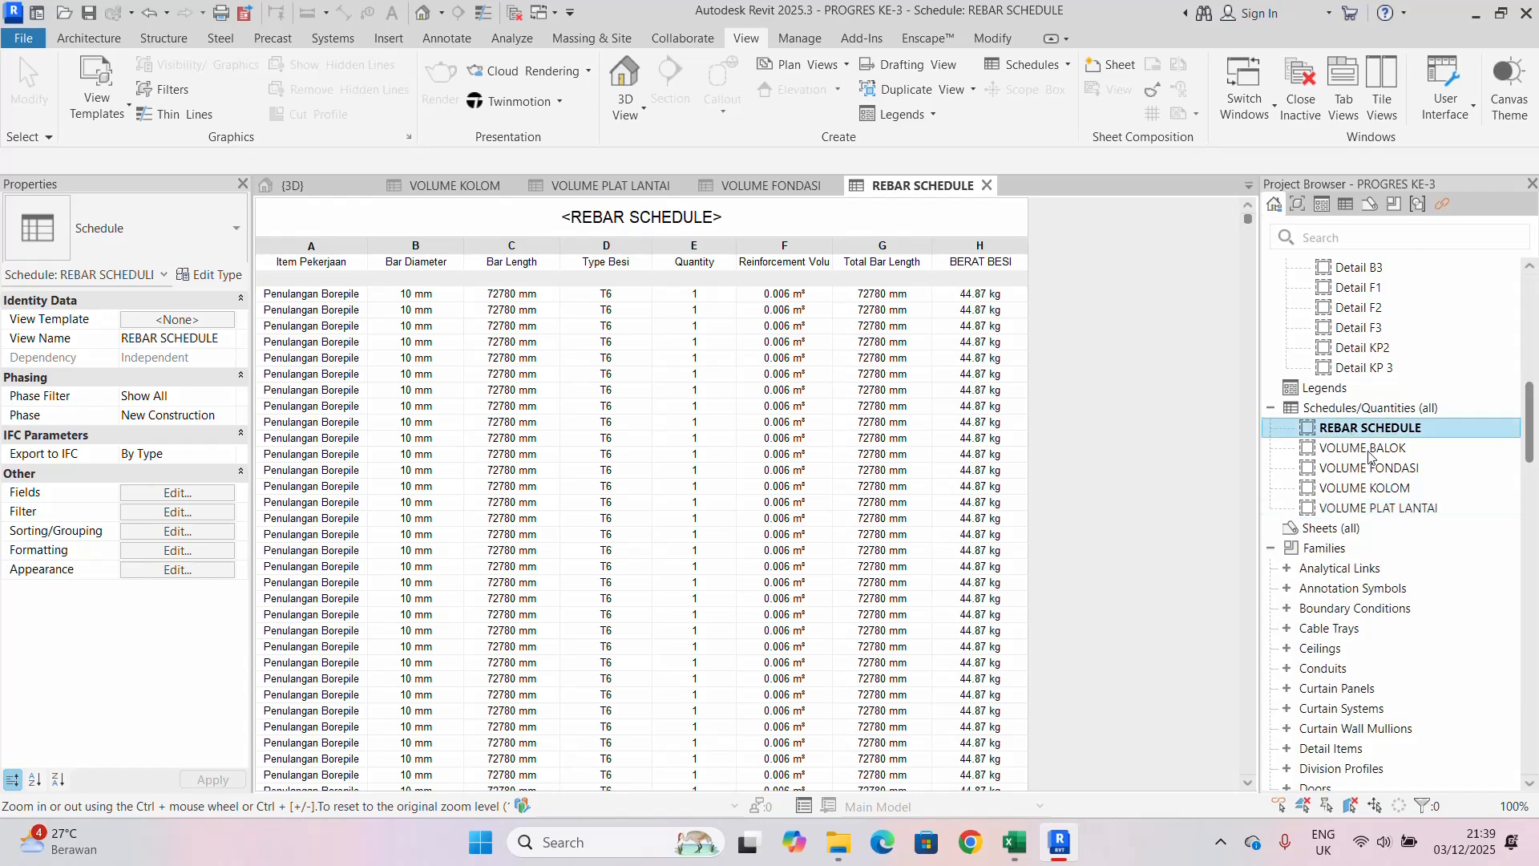
pyautogui.click(1349, 431)
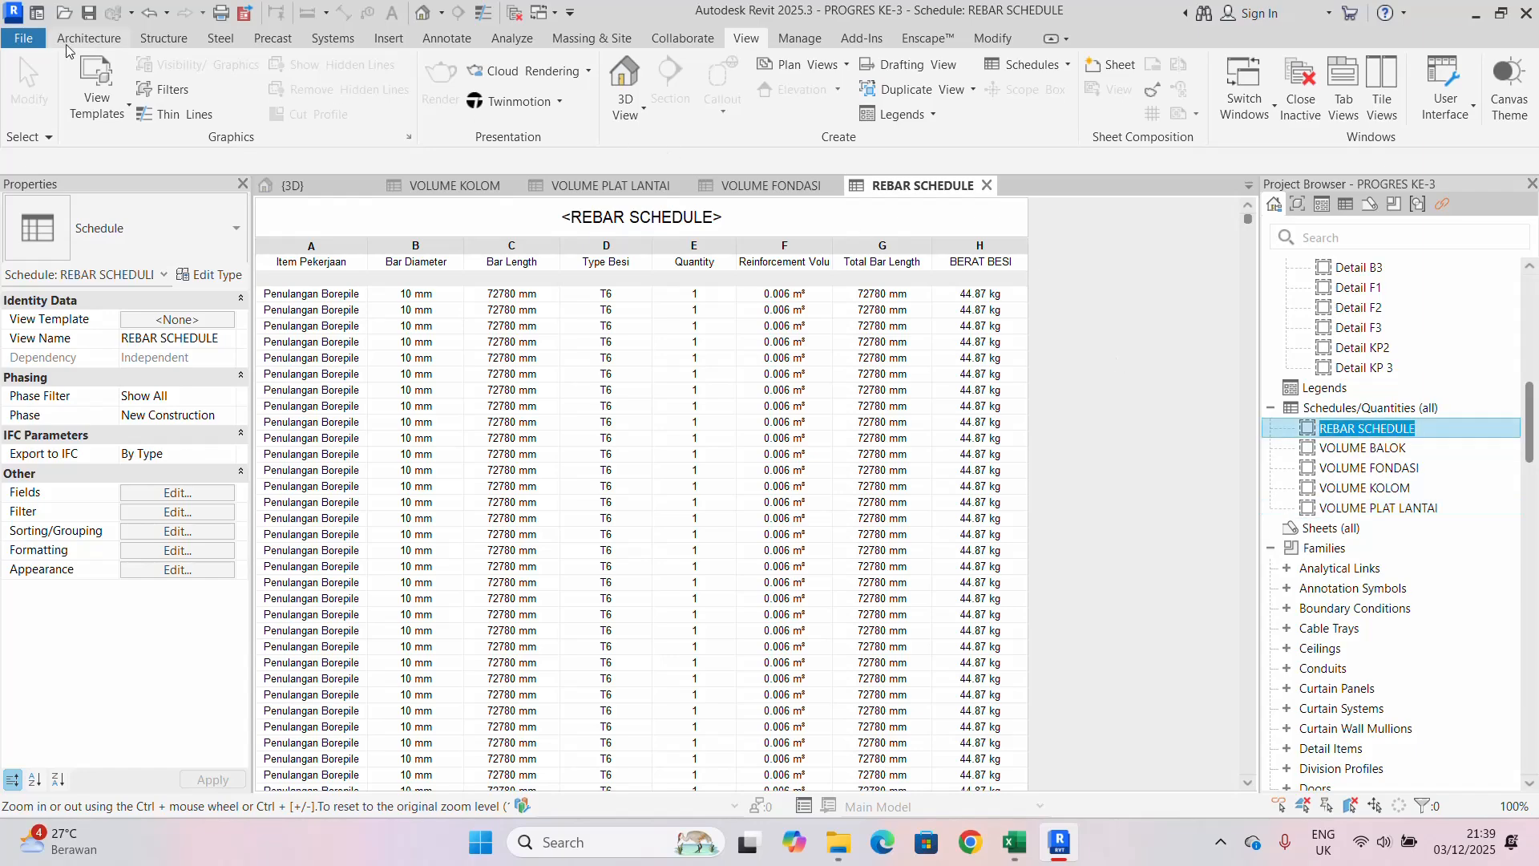
pyautogui.press('Return')
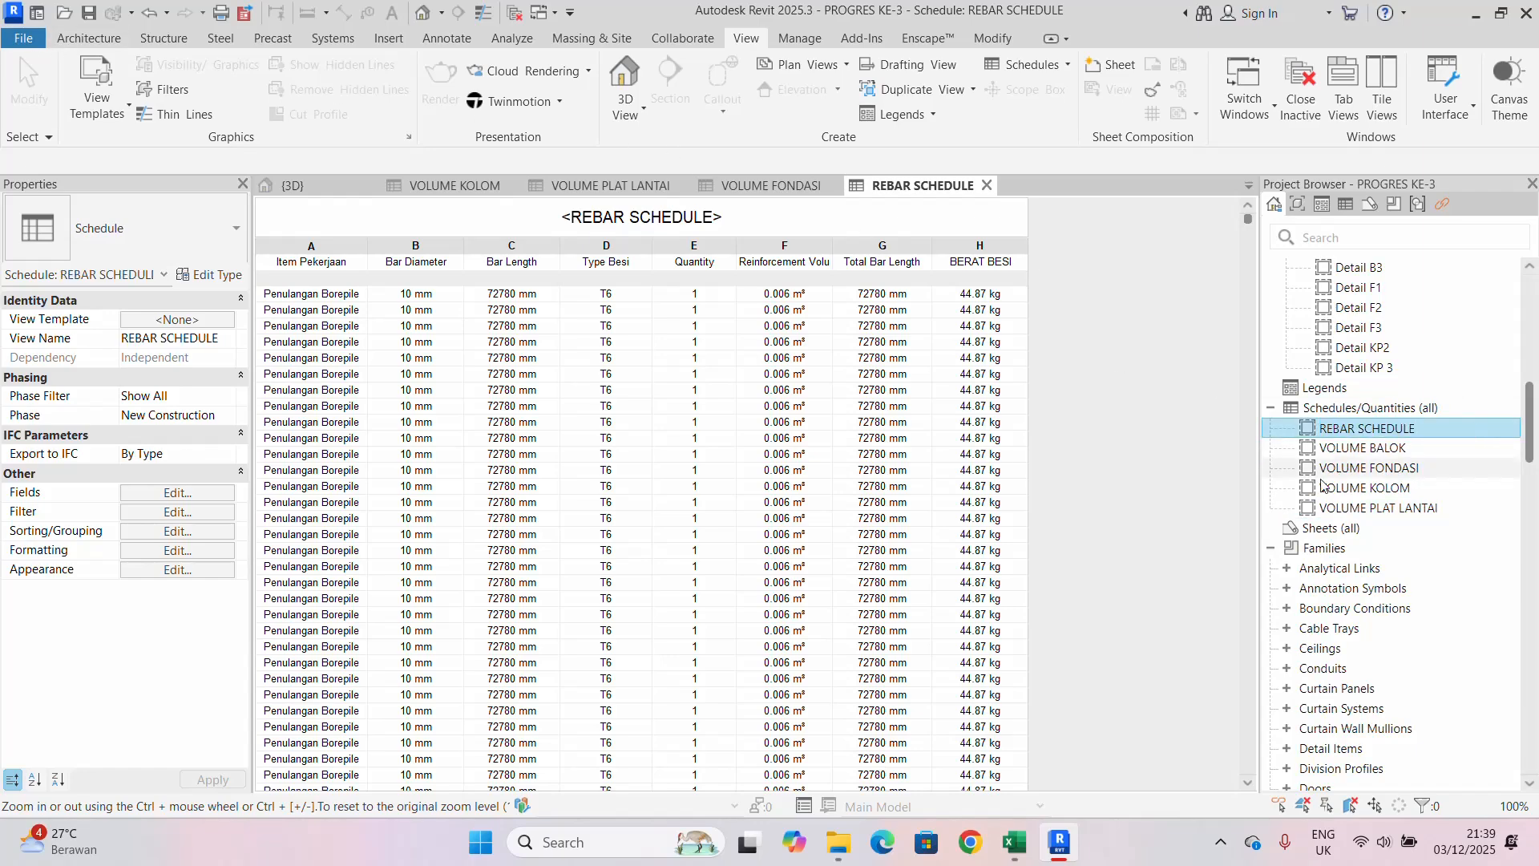
pyautogui.press('F2')
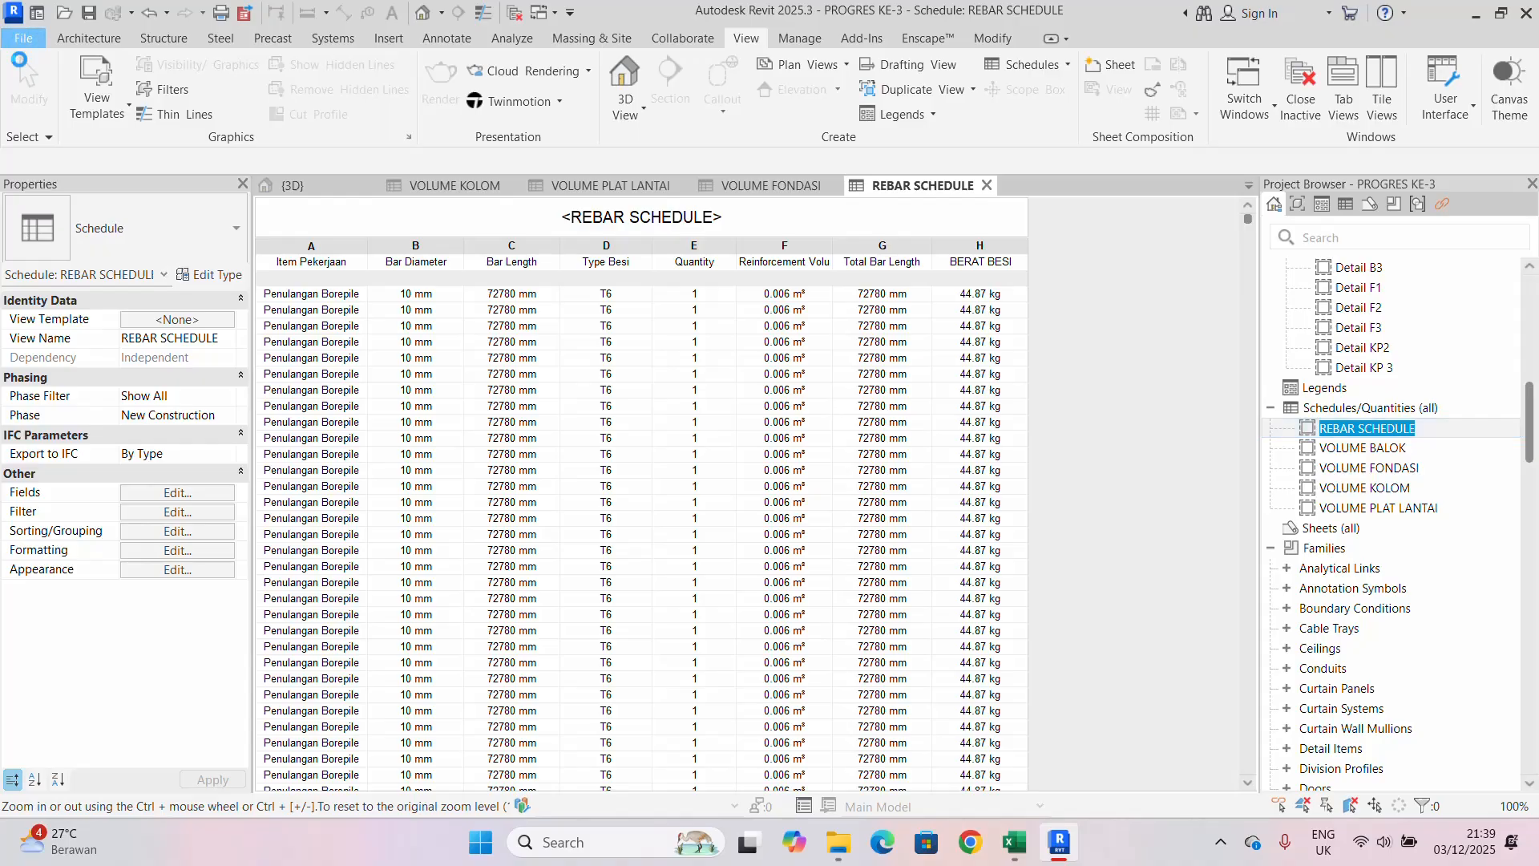
# - Export the REBAR SCHEDULE as a comma-delimited CSV report named REBAR SCHEDULE into the MATERIAL TAKE OFF folder, keeping the default export options
pyautogui.click(23, 39)
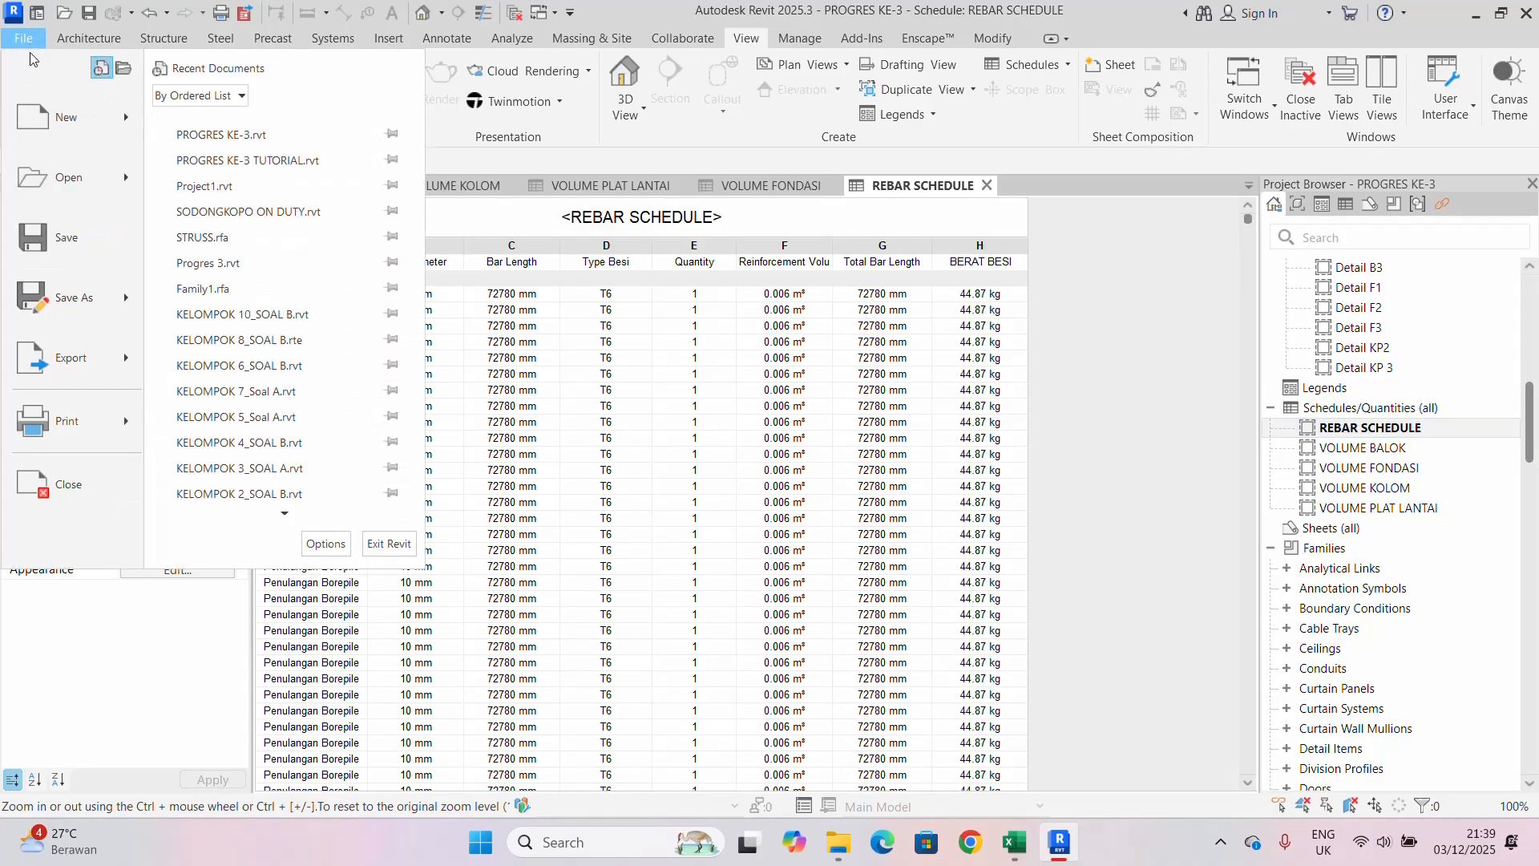
pyautogui.moveTo(123, 358)
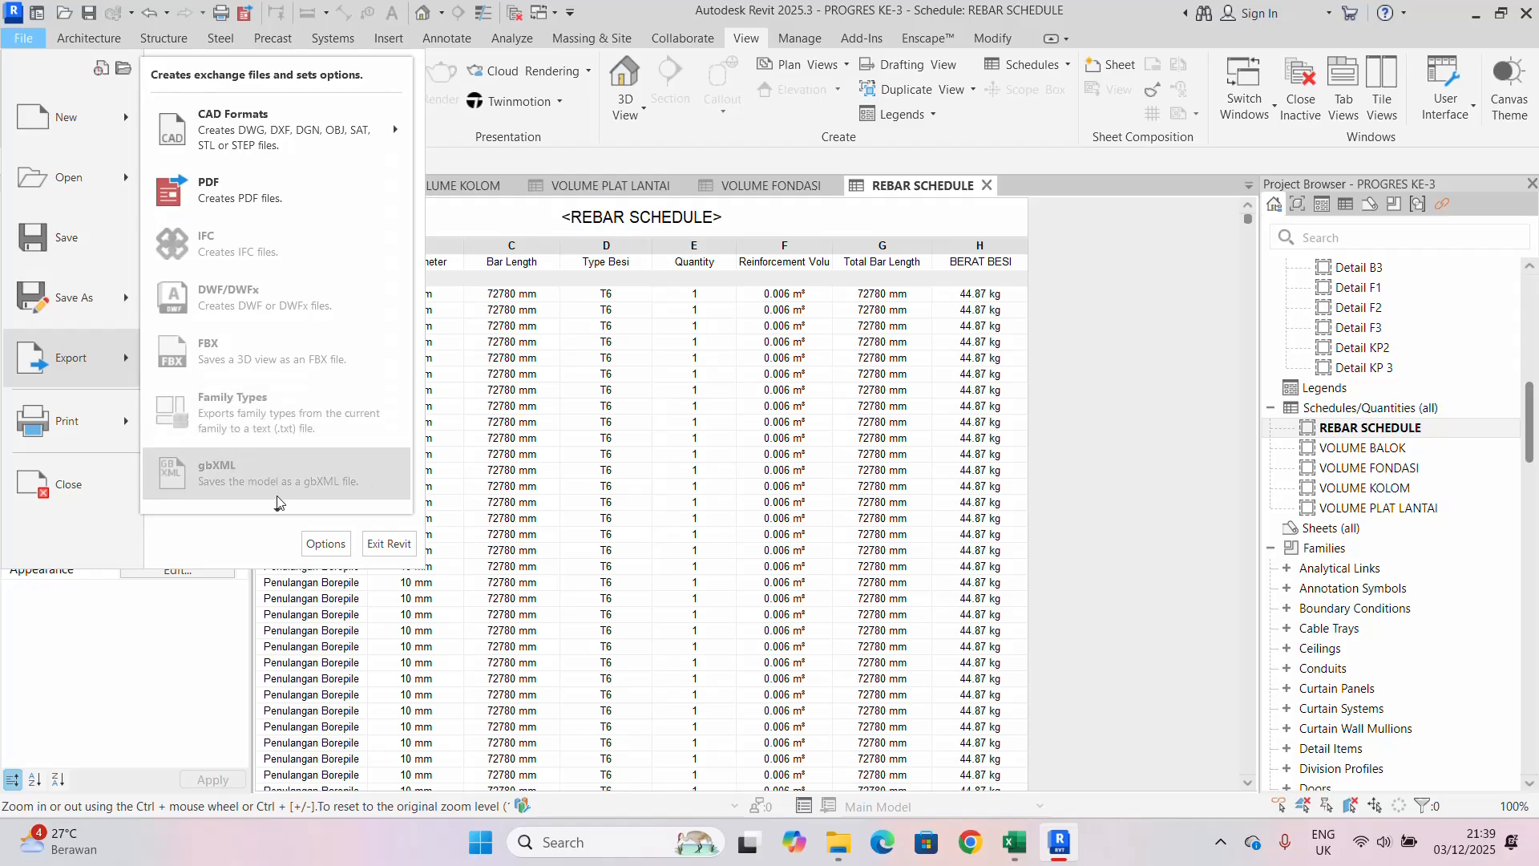
pyautogui.scroll(-3, 279, 503)
pyautogui.moveTo(279, 511)
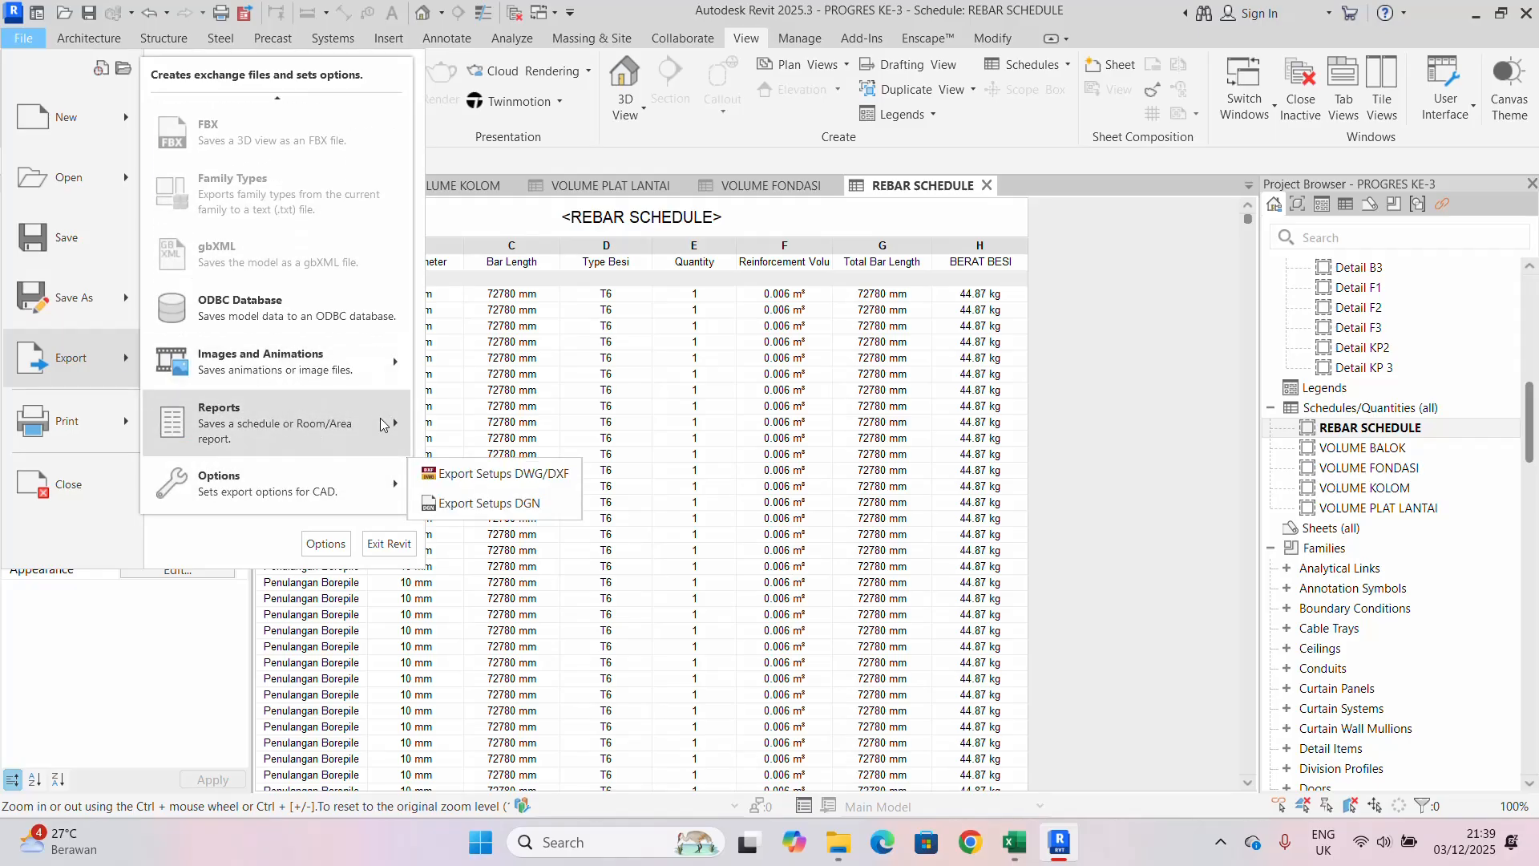
pyautogui.moveTo(391, 423)
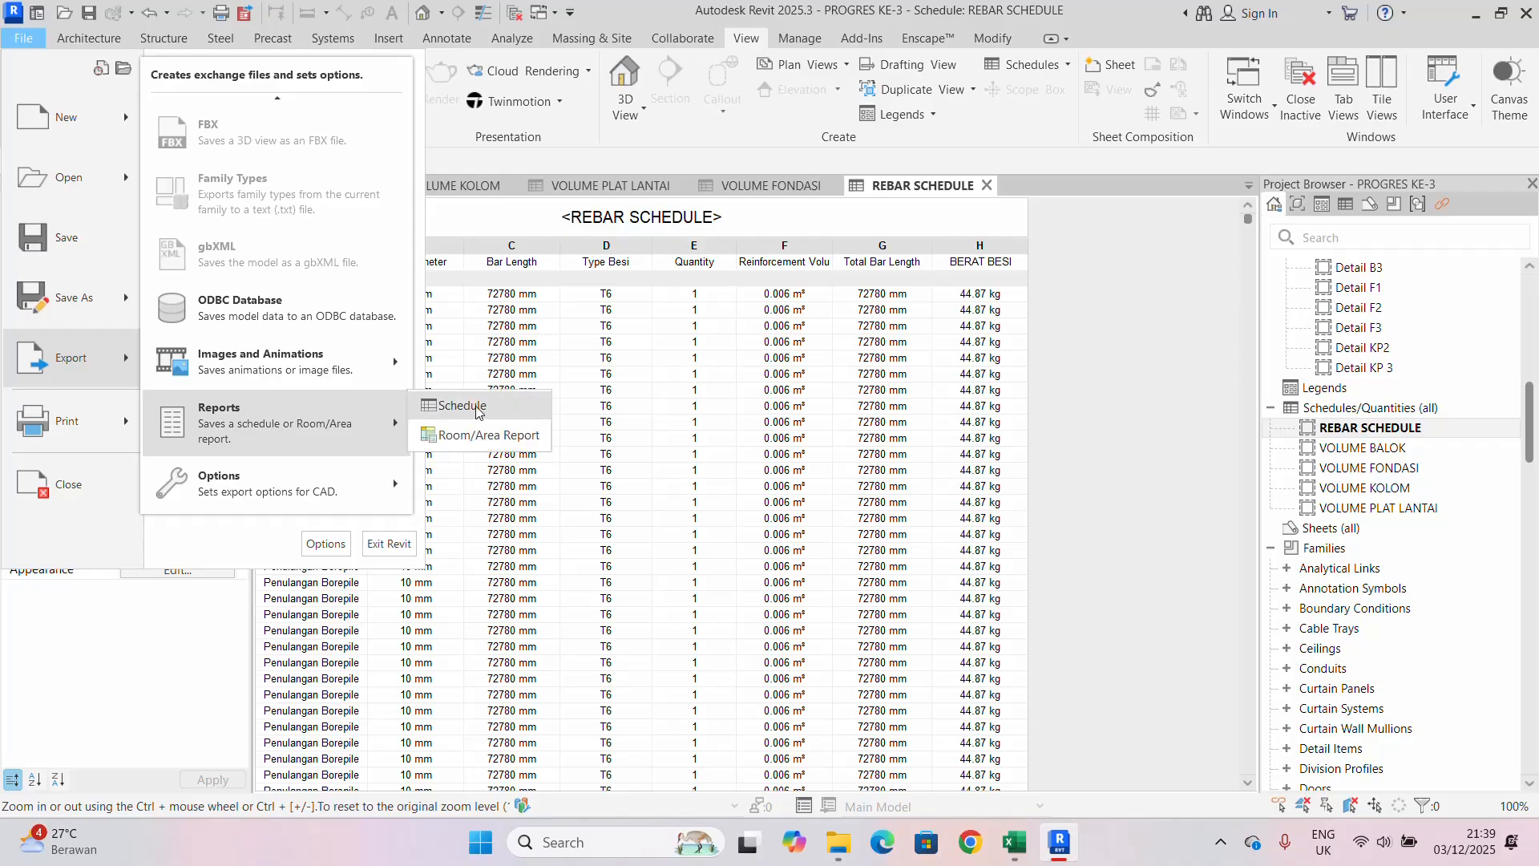
pyautogui.click(462, 406)
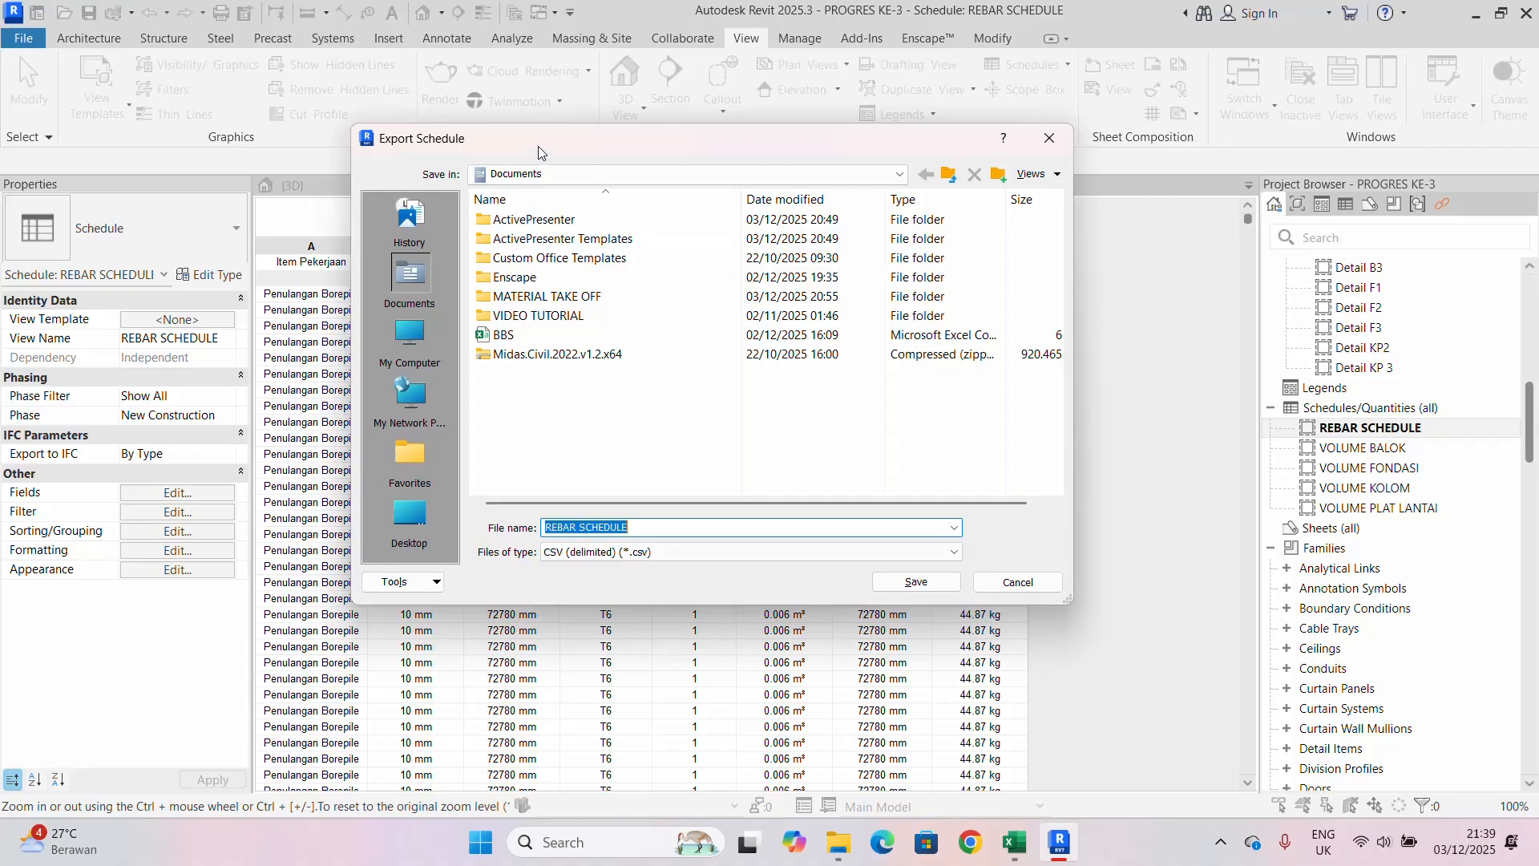
pyautogui.moveTo(537, 146); pyautogui.dragTo(481, 153)
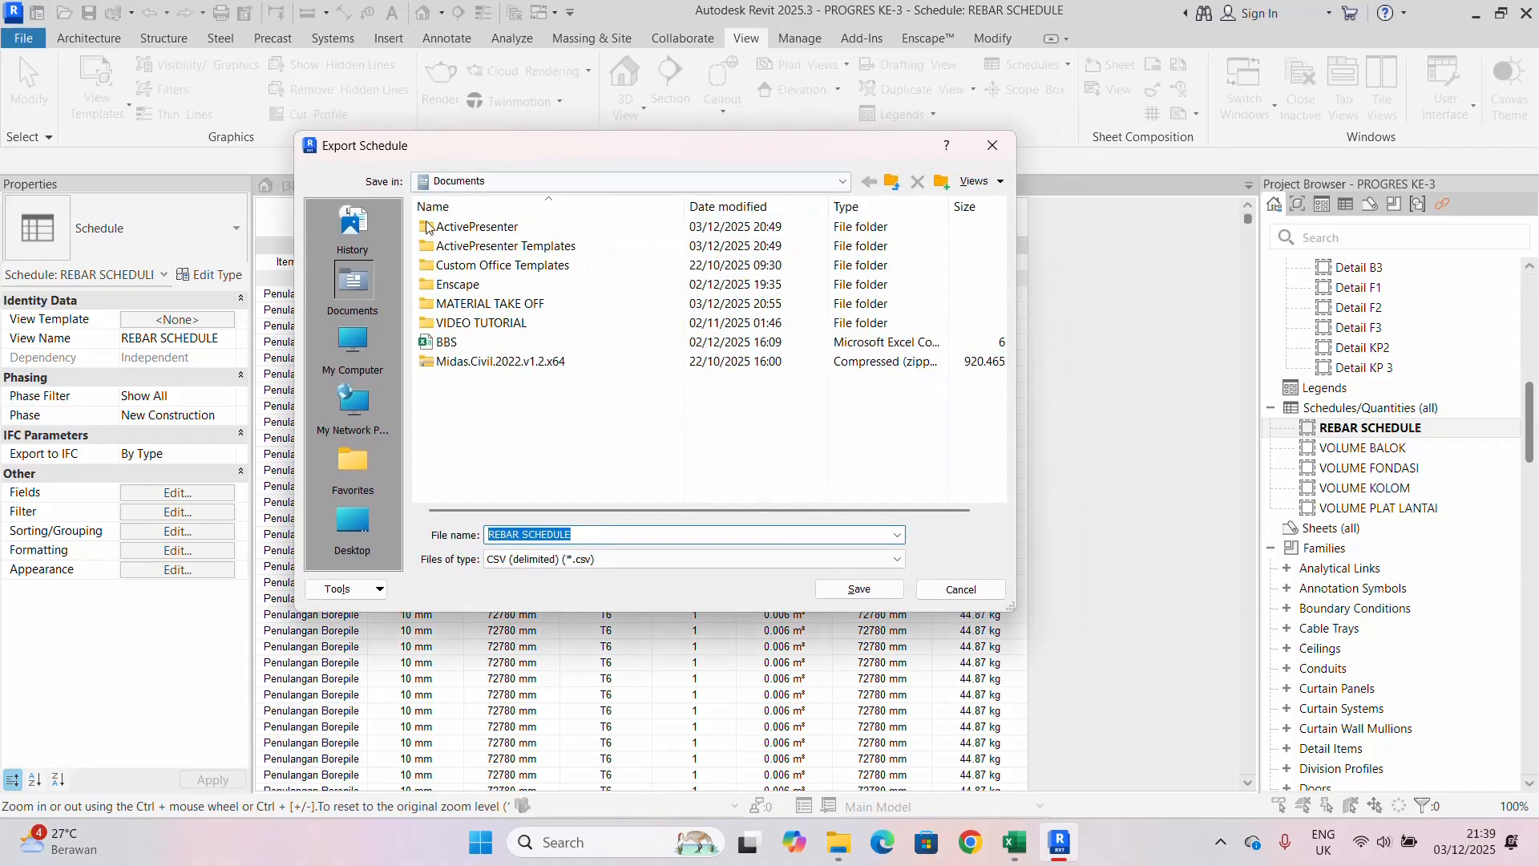
pyautogui.doubleClick(479, 305)
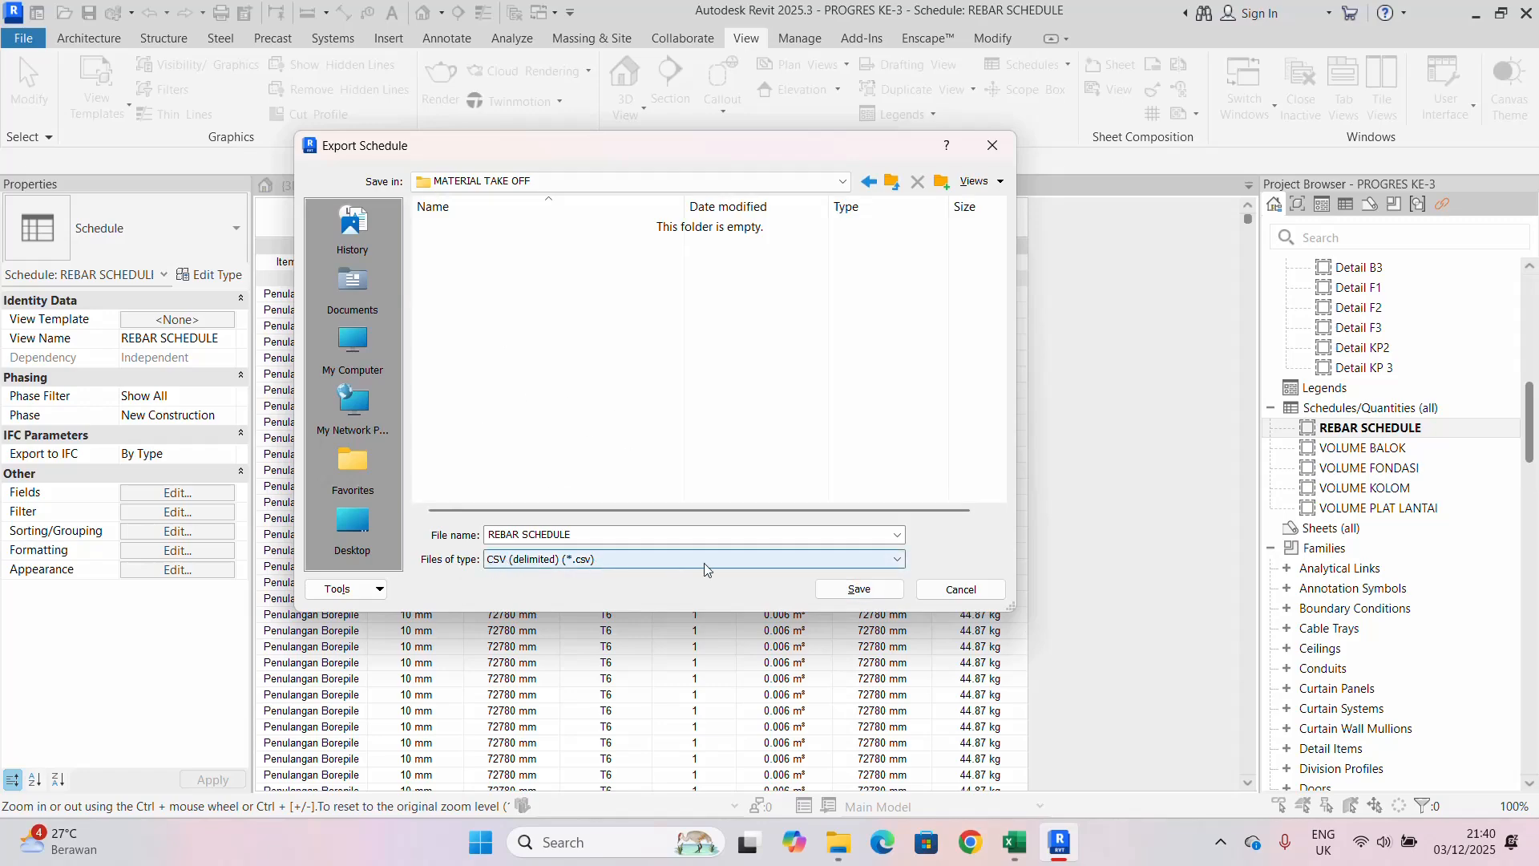
pyautogui.click(845, 591)
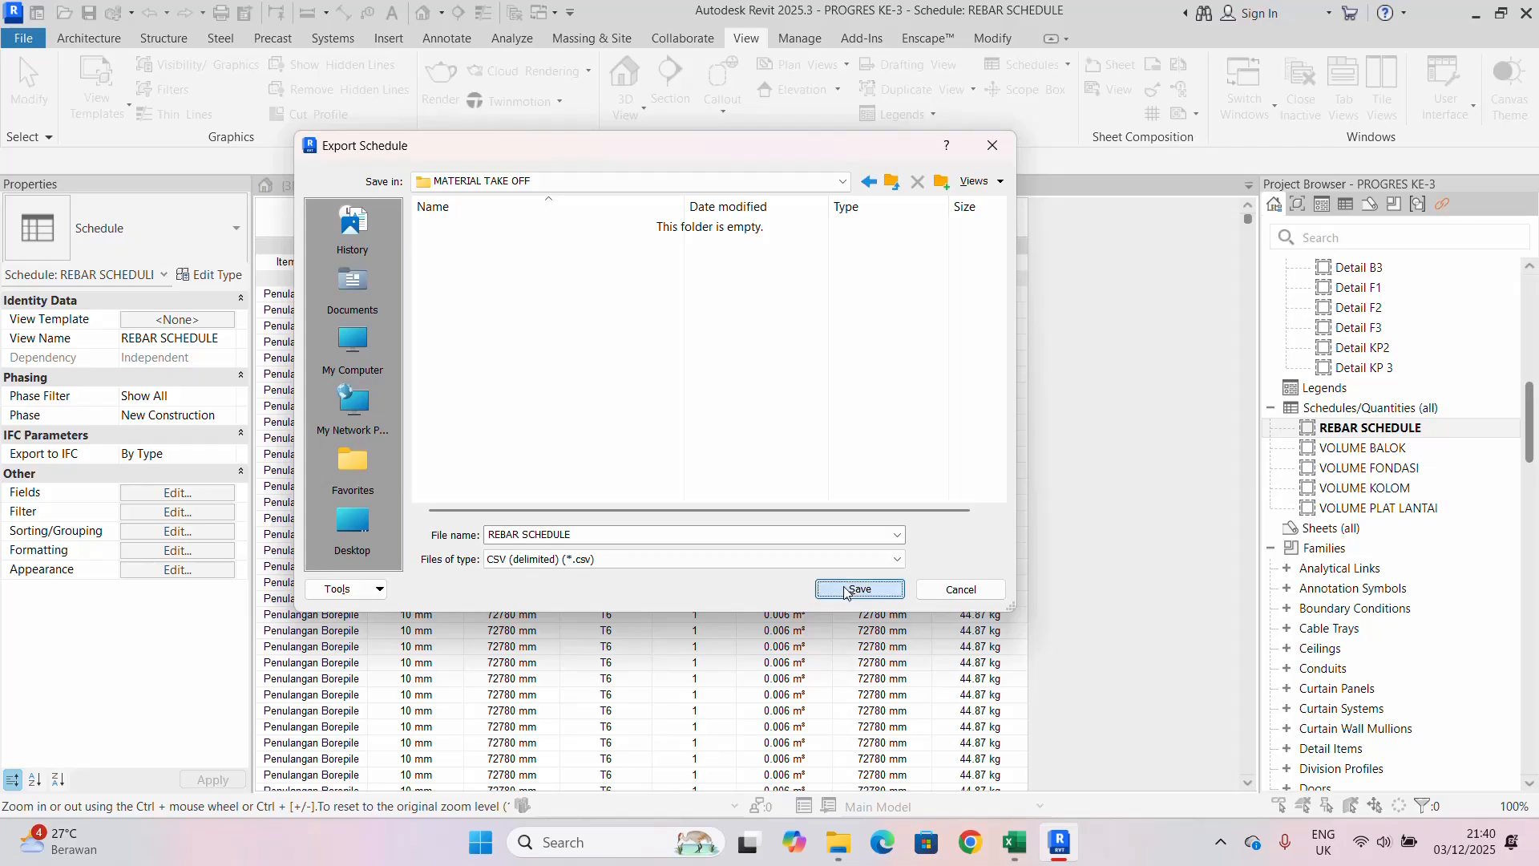
pyautogui.click(796, 531)
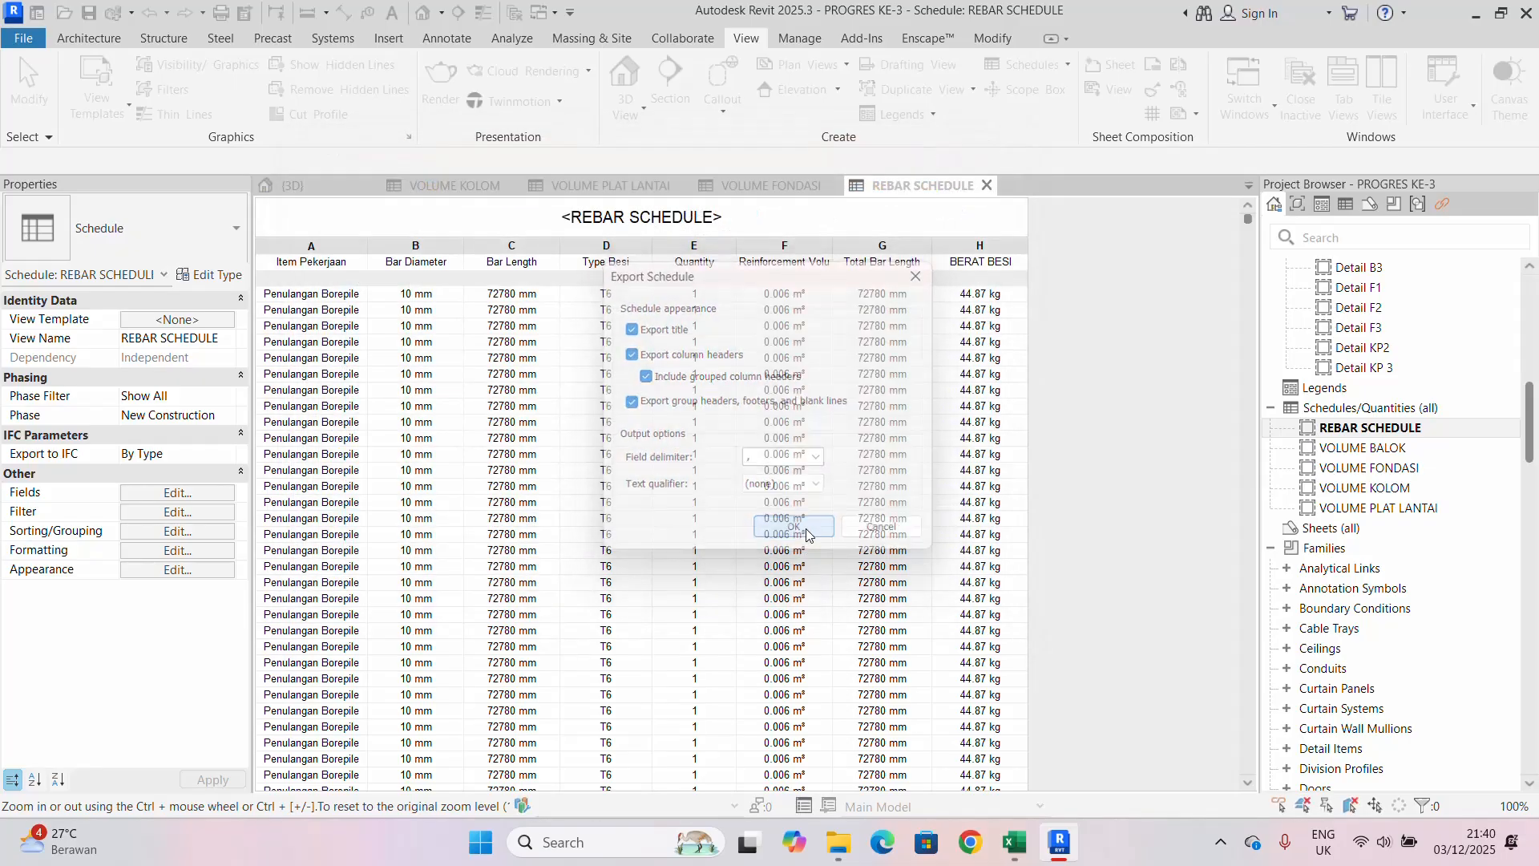
# - Select the VOLUME BALOK schedule, request a schedule report export and save the project first
pyautogui.click(1354, 451)
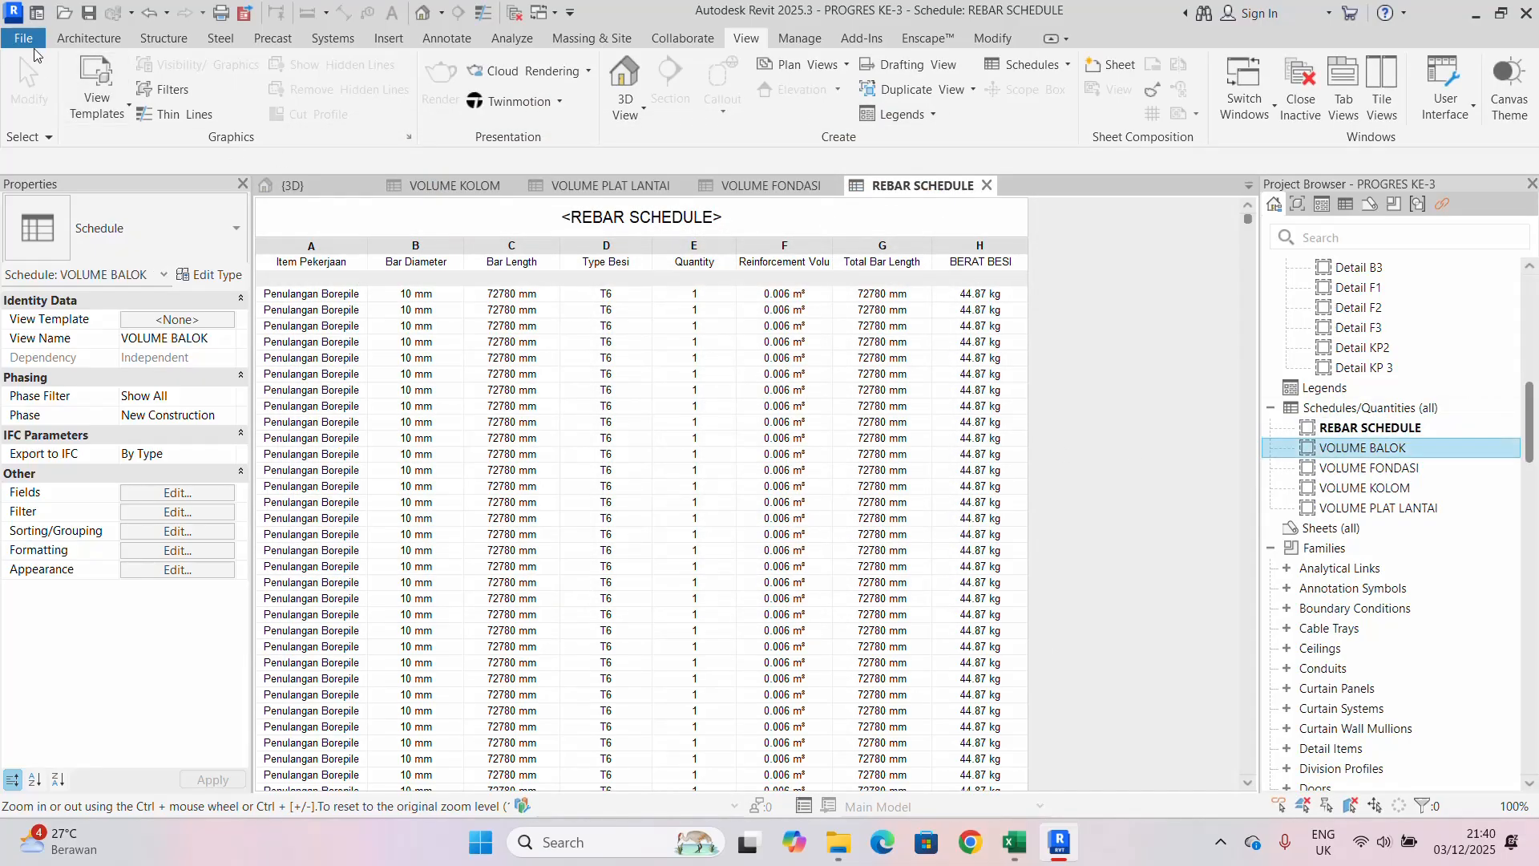
pyautogui.click(26, 40)
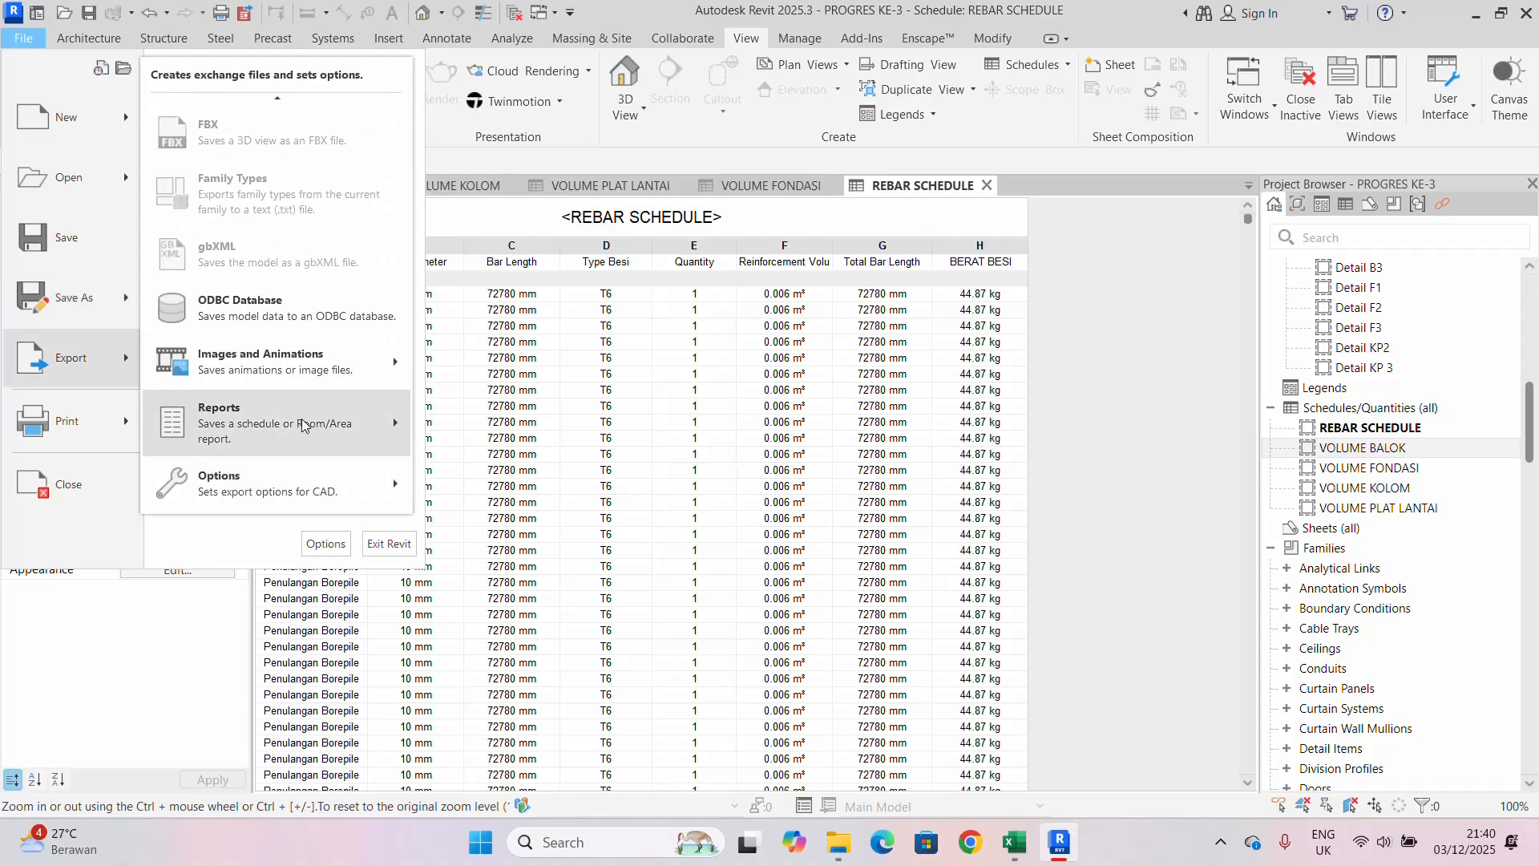
pyautogui.moveTo(301, 419)
pyautogui.click(449, 401)
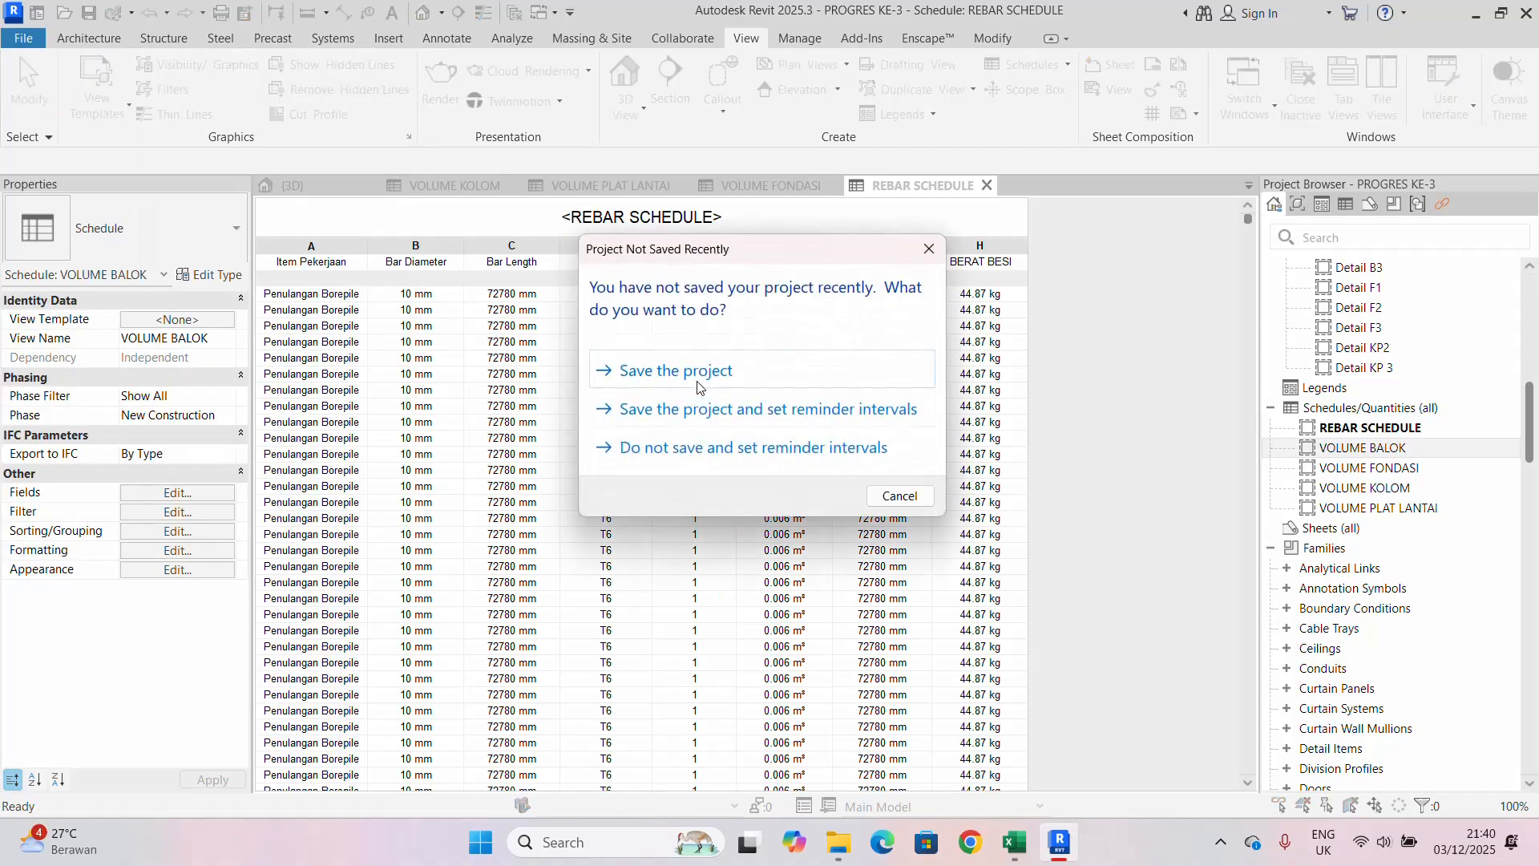
pyautogui.click(699, 387)
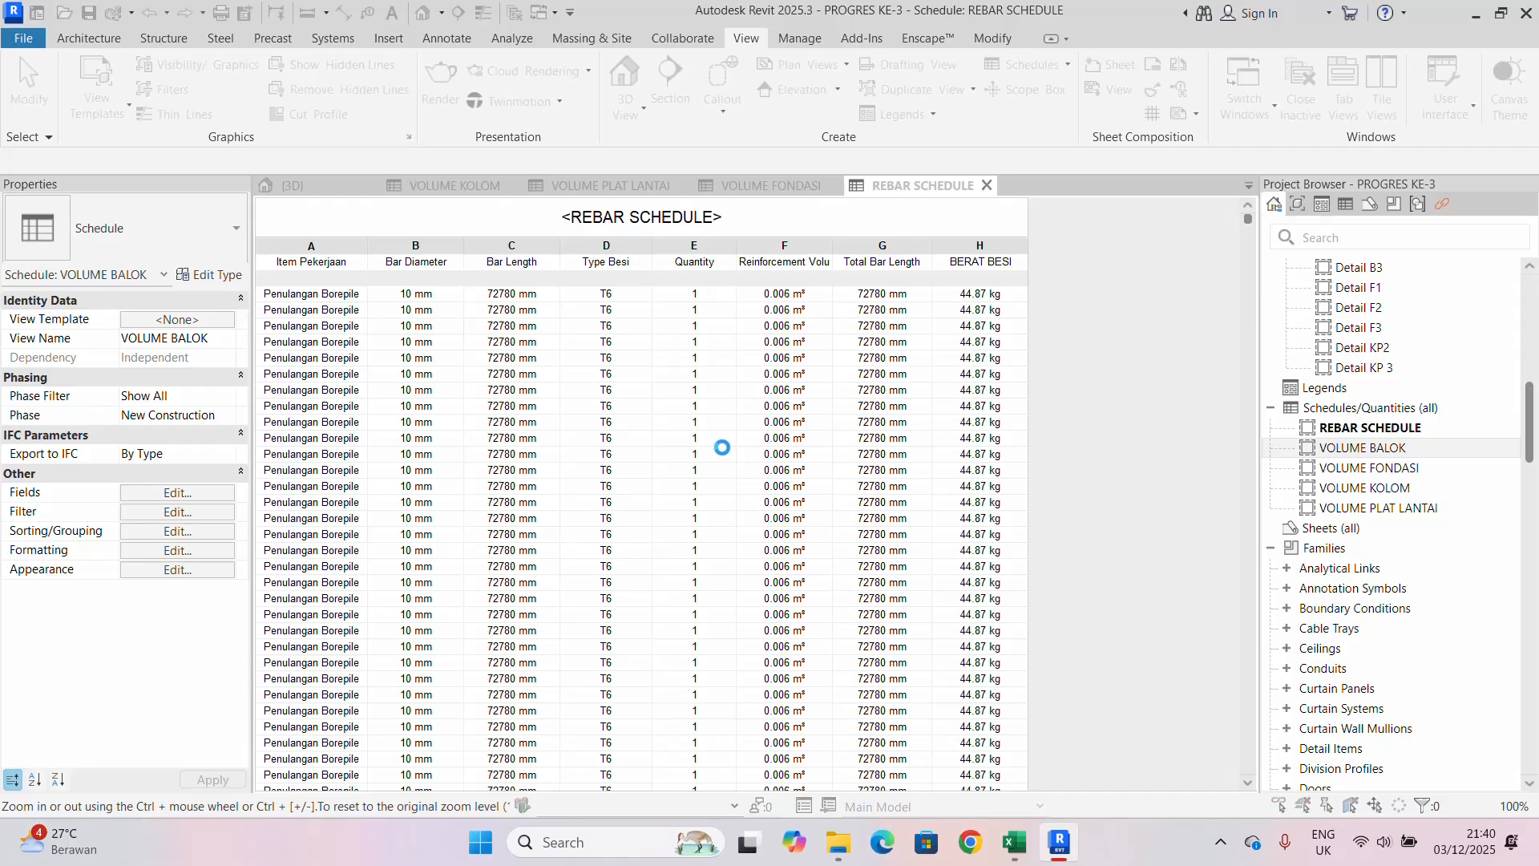
pyautogui.click(883, 600)
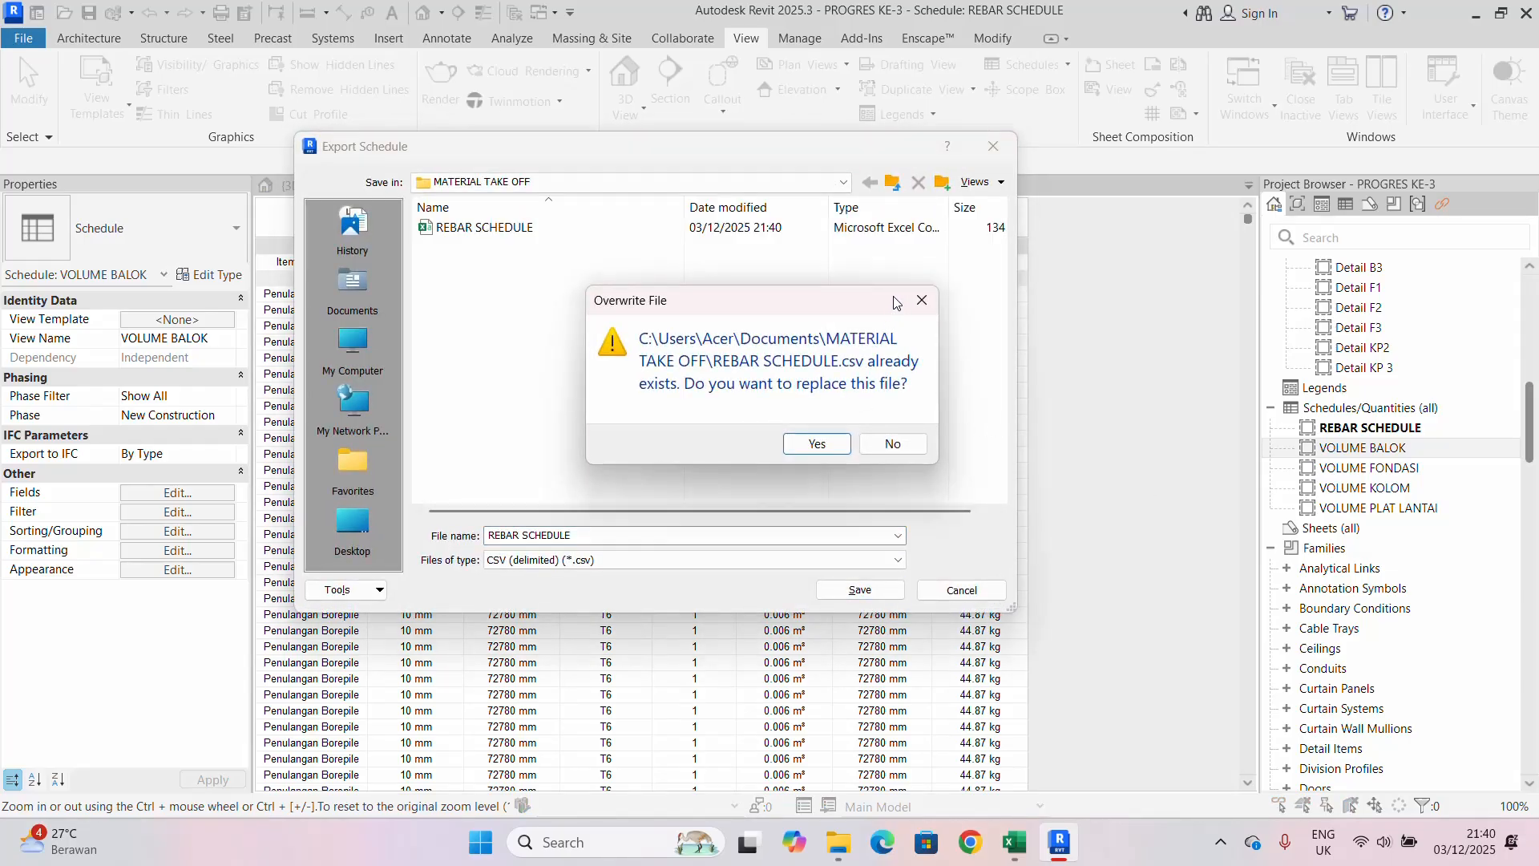
pyautogui.click(922, 300)
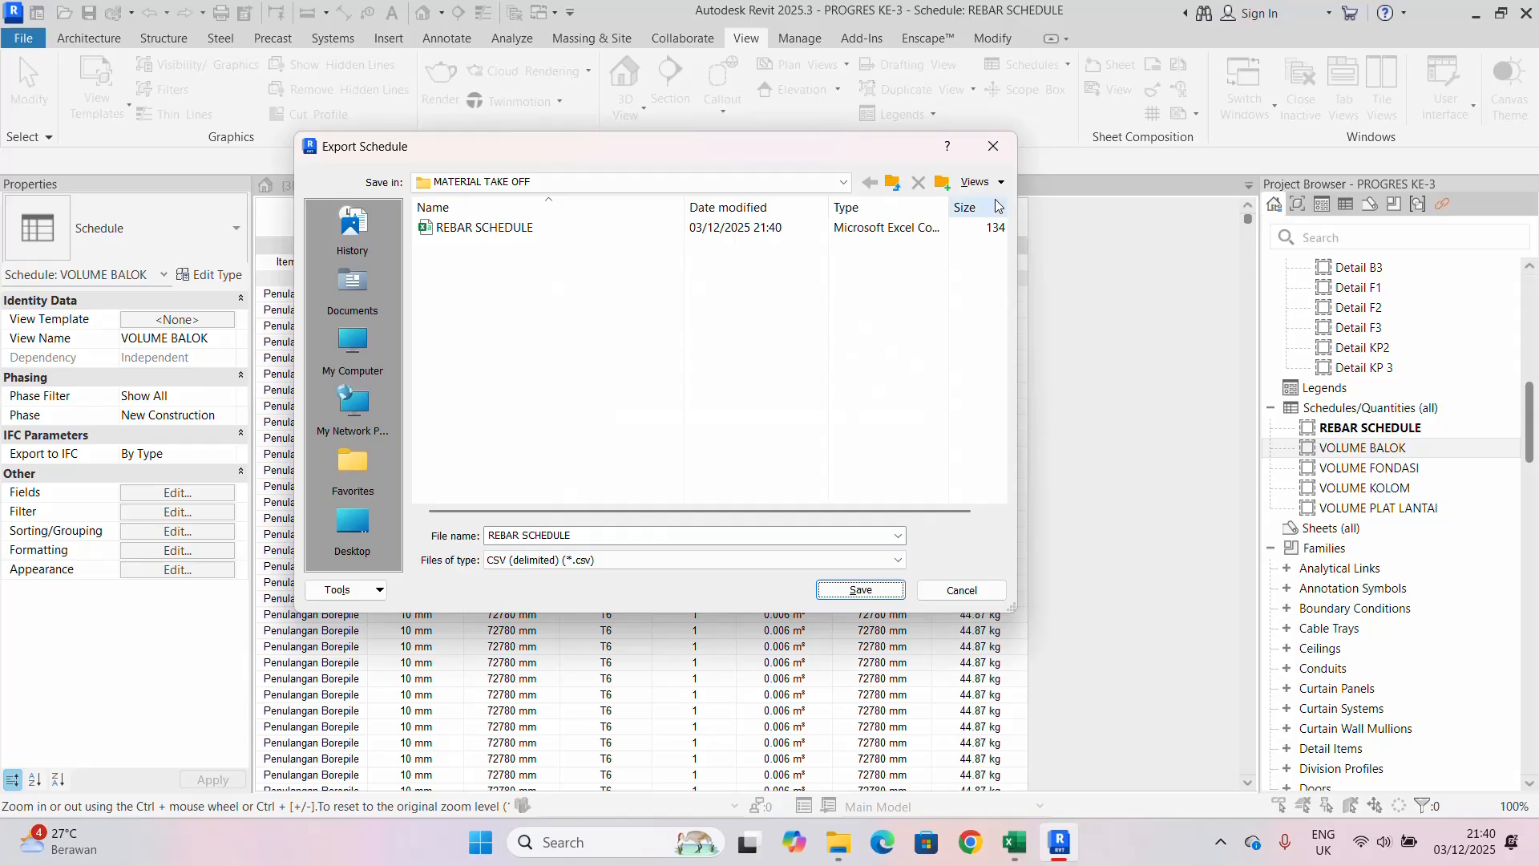
pyautogui.click(994, 145)
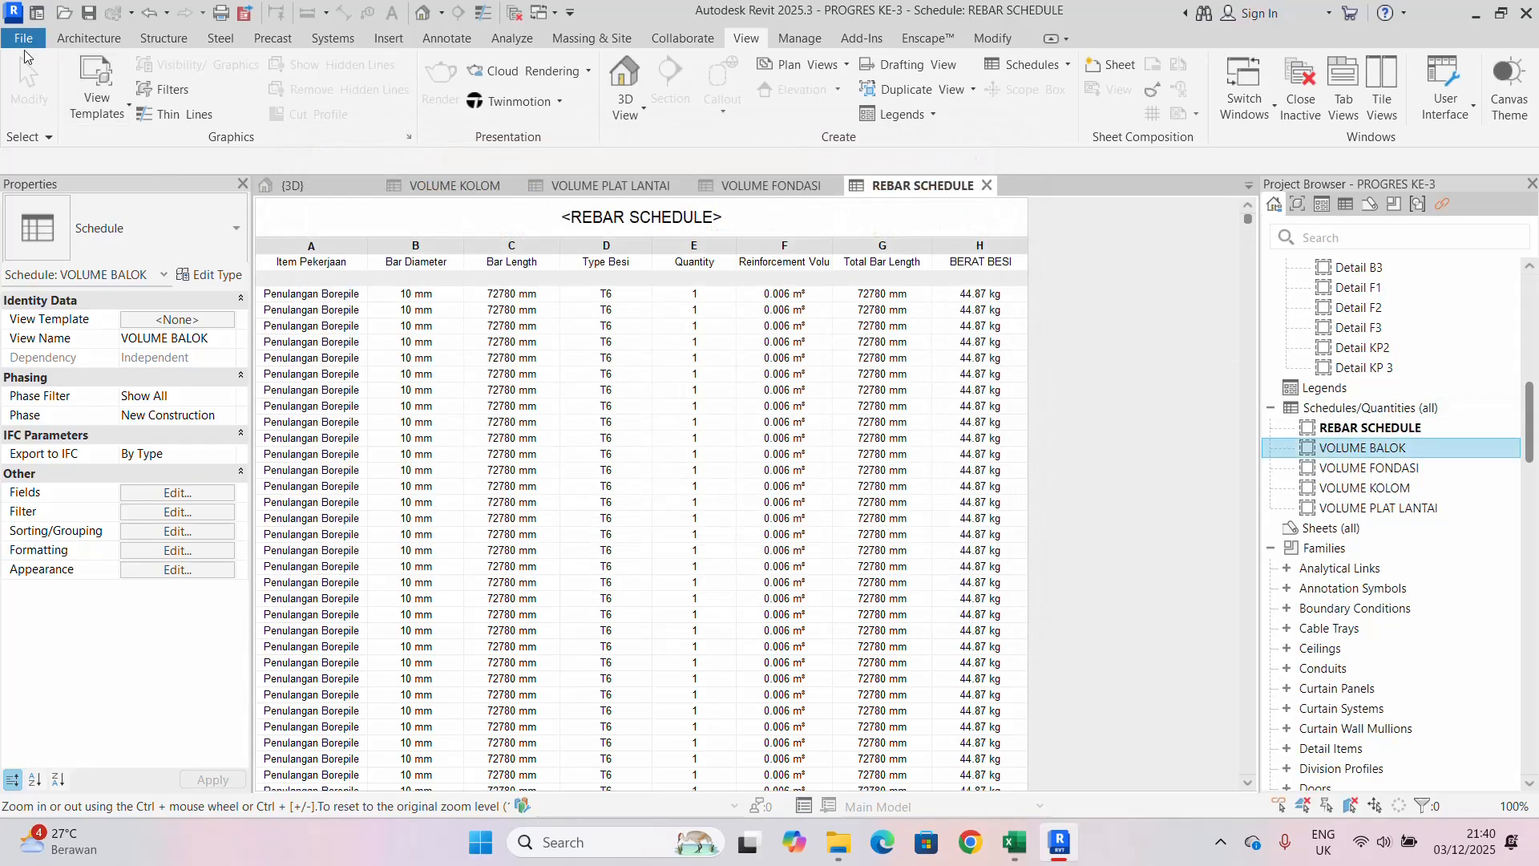
# - Open the VOLUME BALOK schedule as the active view
pyautogui.click(18, 44)
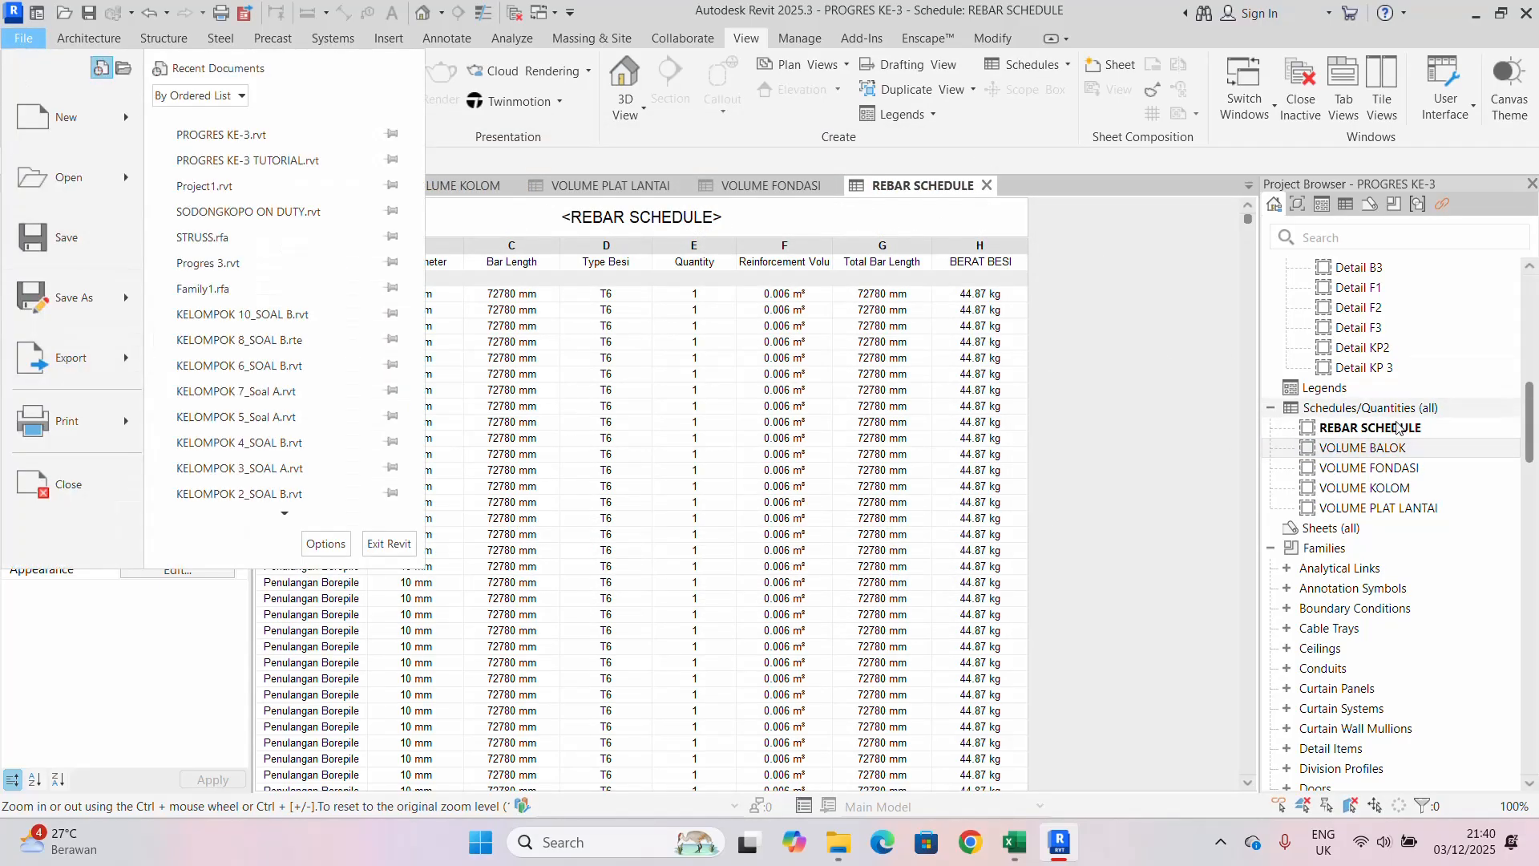
pyautogui.click(1399, 449)
pyautogui.click(1359, 488)
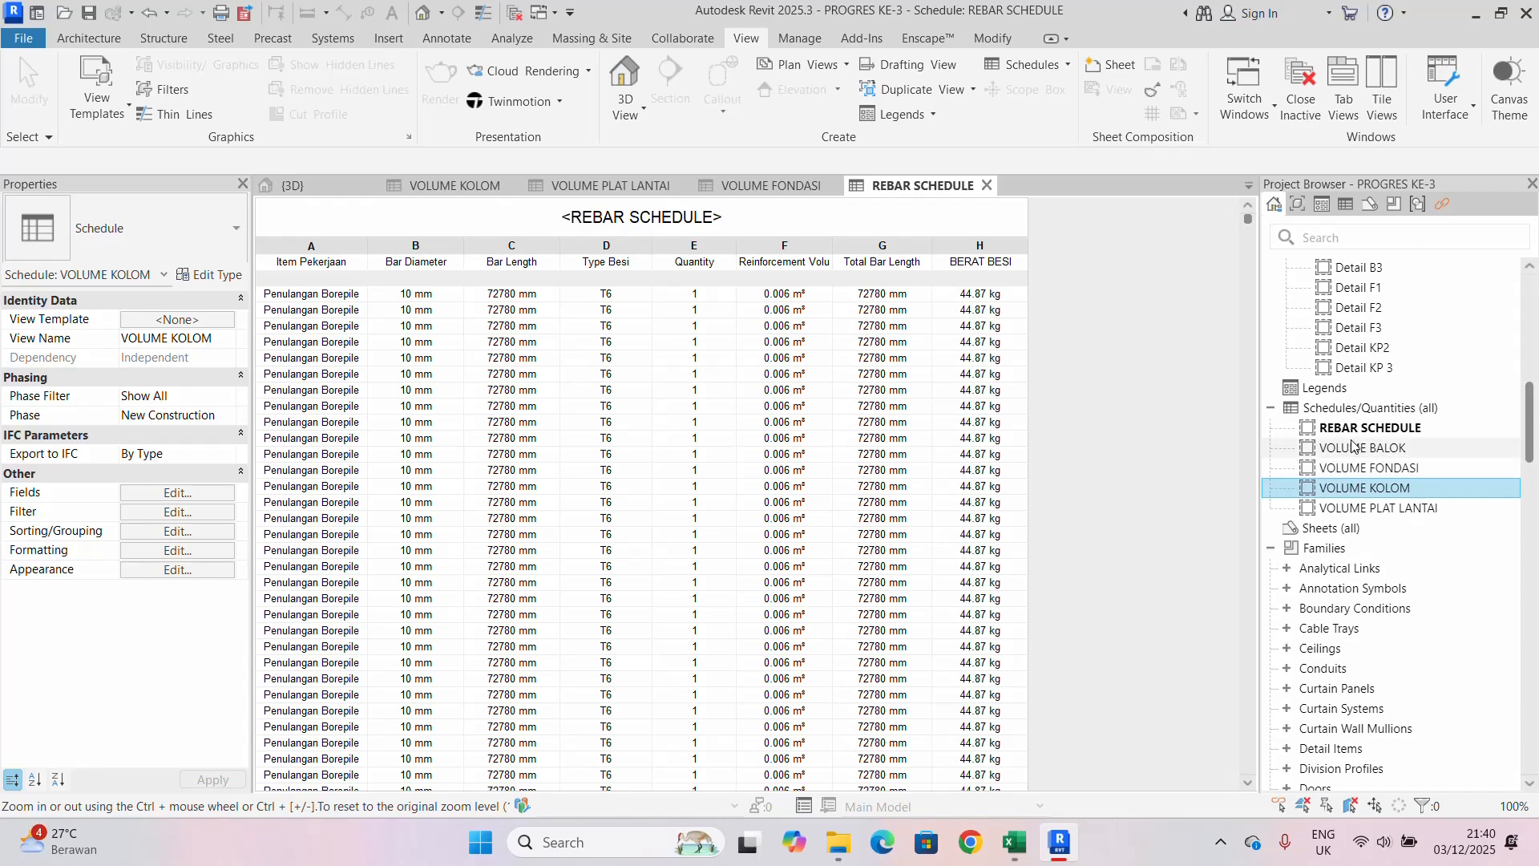
pyautogui.click(1352, 433)
pyautogui.doubleClick(1352, 448)
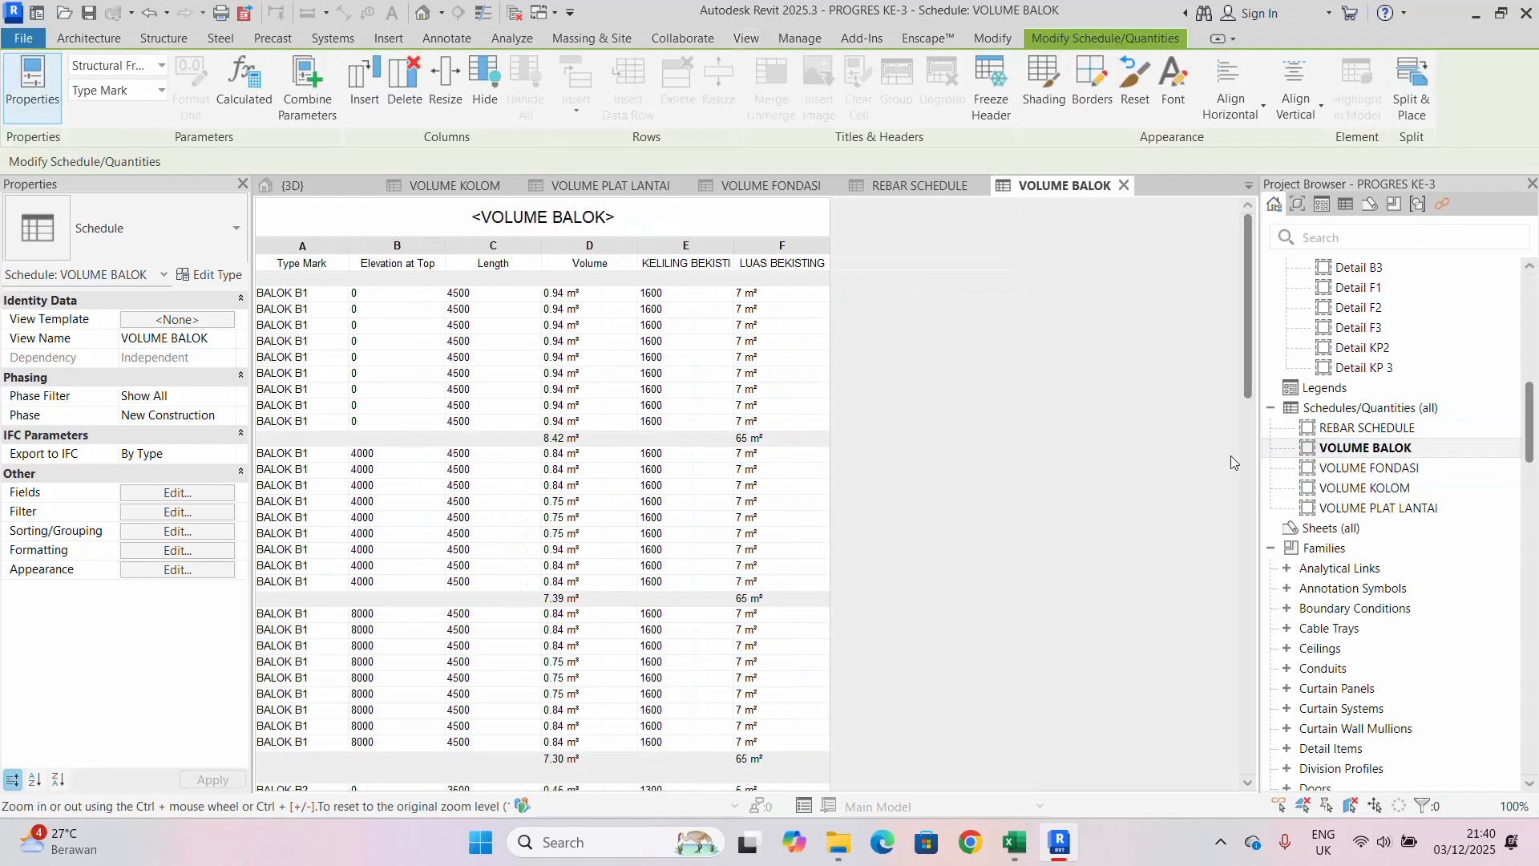
# - Export the VOLUME BALOK schedule as a CSV report named VOLUME BALOK into the MATERIAL TAKE OFF folder with the default export options
pyautogui.click(16, 38)
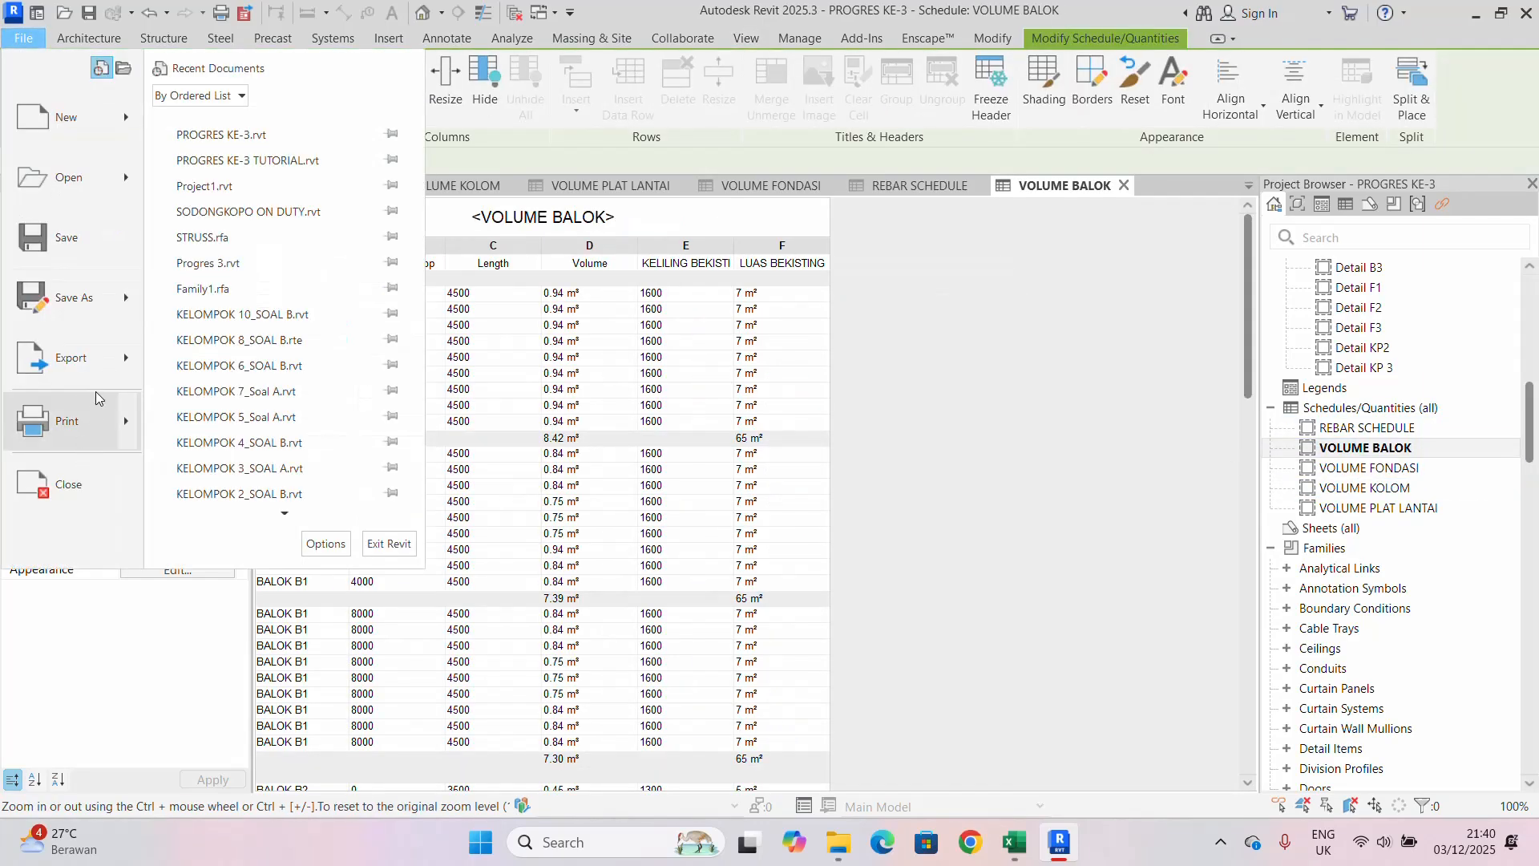
pyautogui.moveTo(96, 358)
pyautogui.click(278, 511)
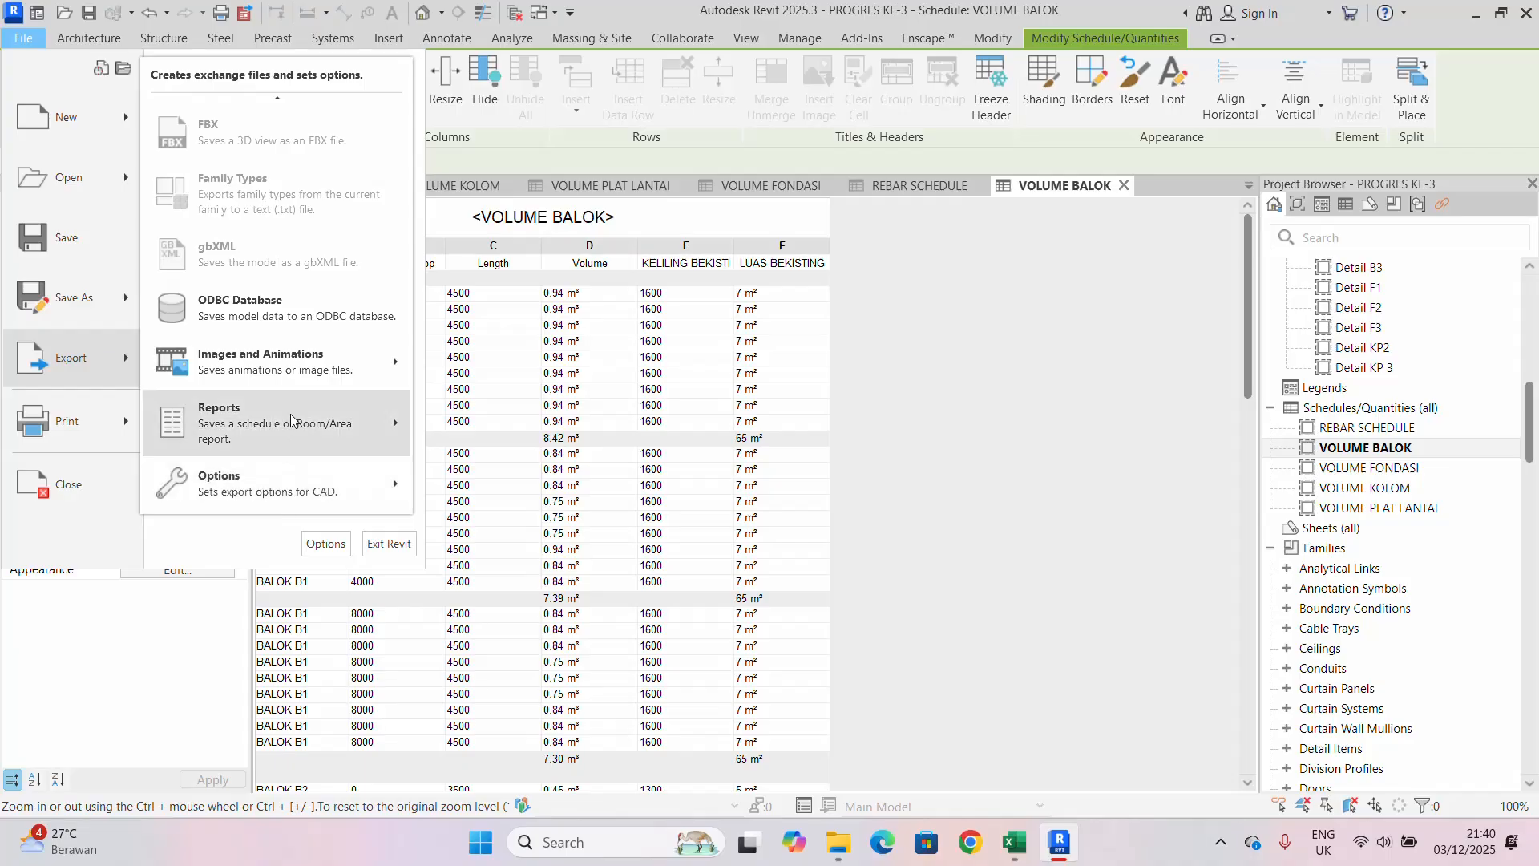
pyautogui.moveTo(292, 420)
pyautogui.click(493, 415)
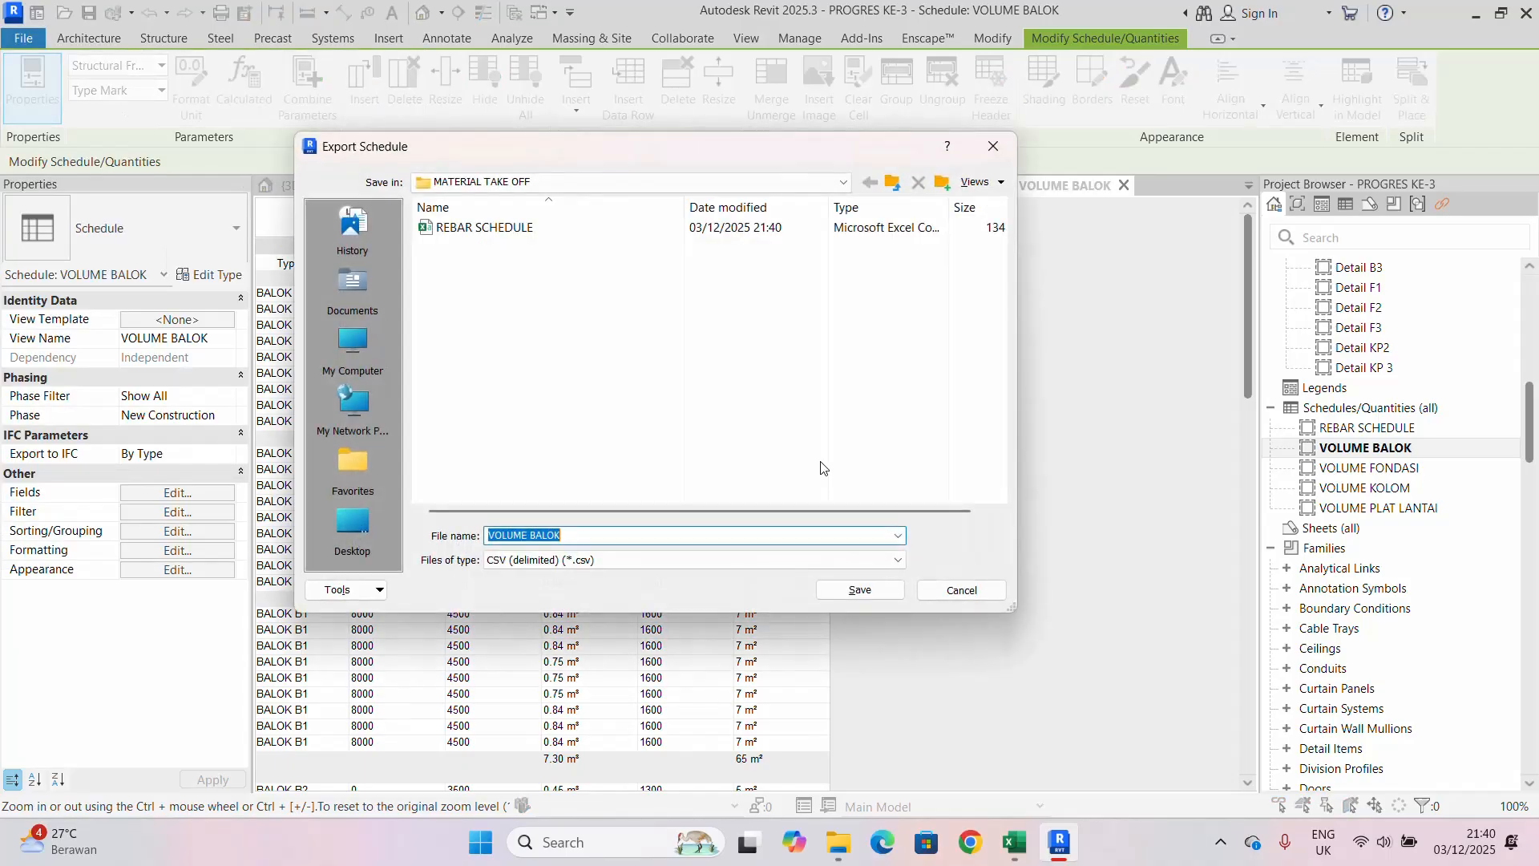
pyautogui.click(864, 593)
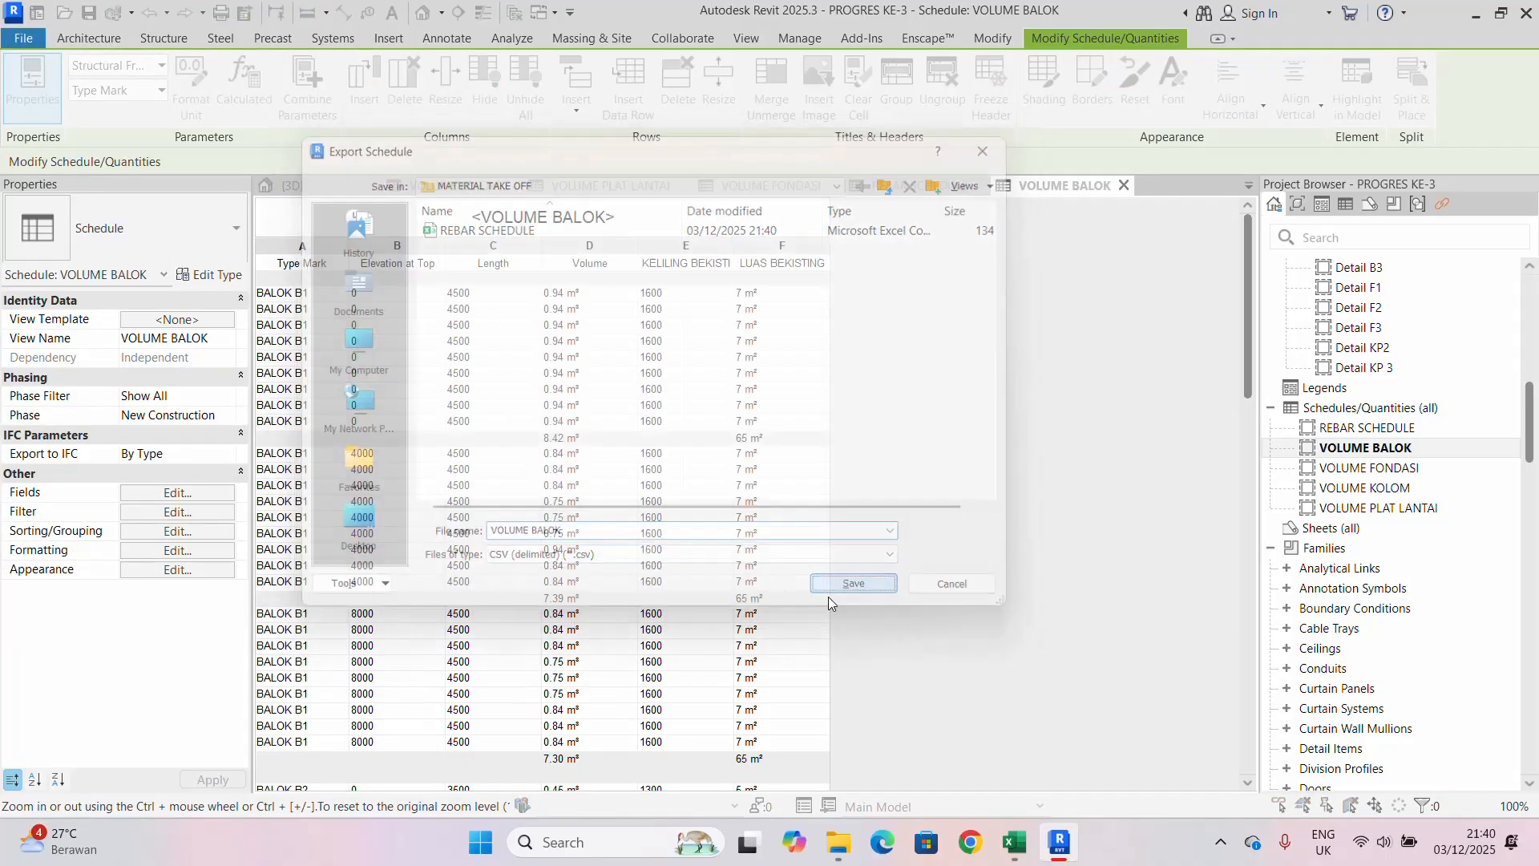
pyautogui.click(794, 530)
# - Open the VOLUME FONDASI schedule and export it as a CSV report into the MATERIAL TAKE OFF folder with the default options
pyautogui.doubleClick(1363, 469)
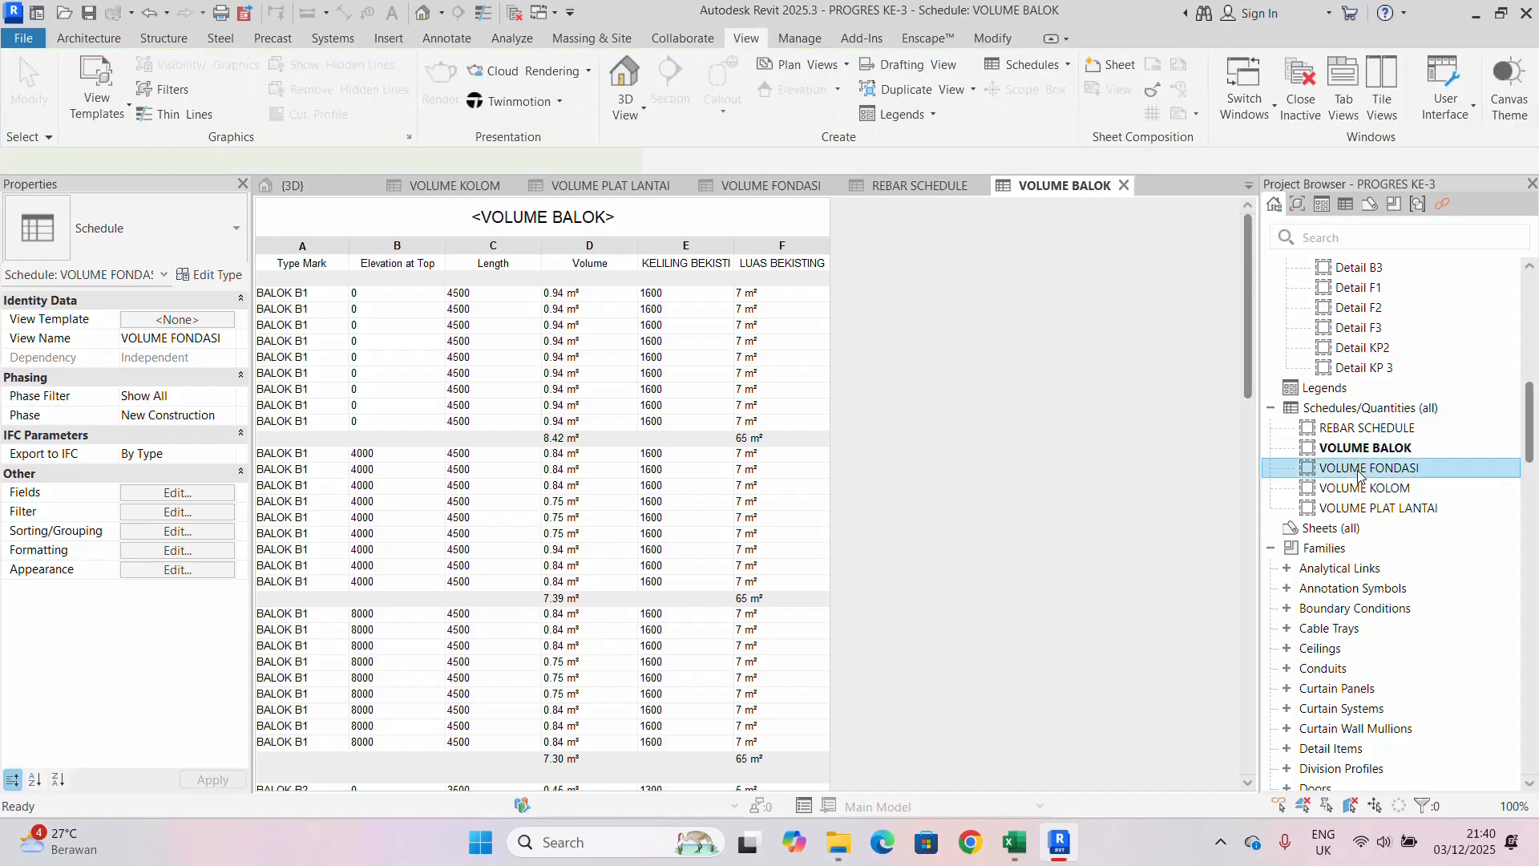
pyautogui.click(37, 40)
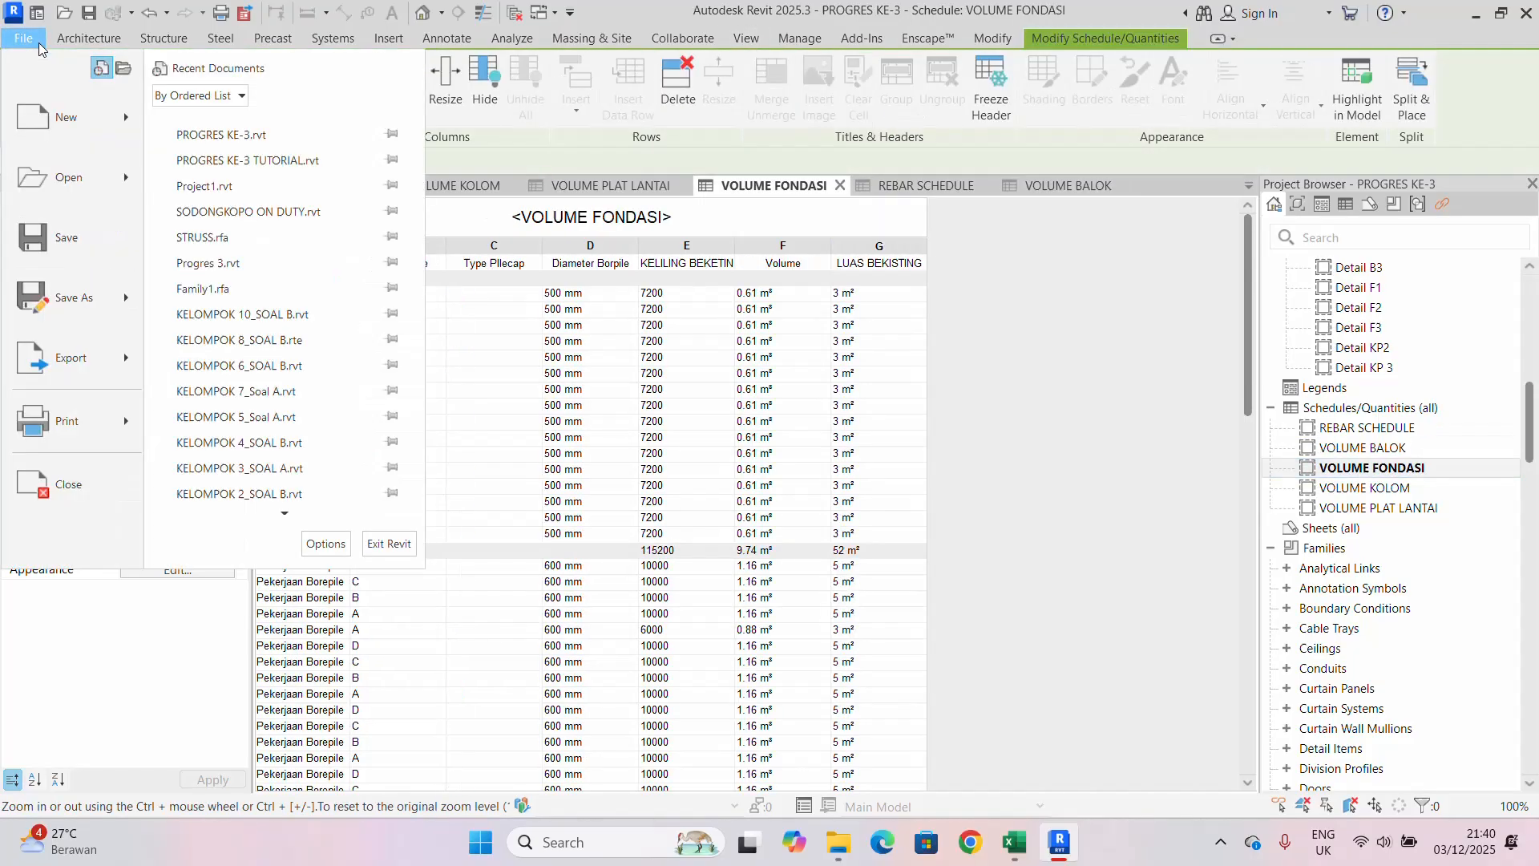
pyautogui.moveTo(109, 373)
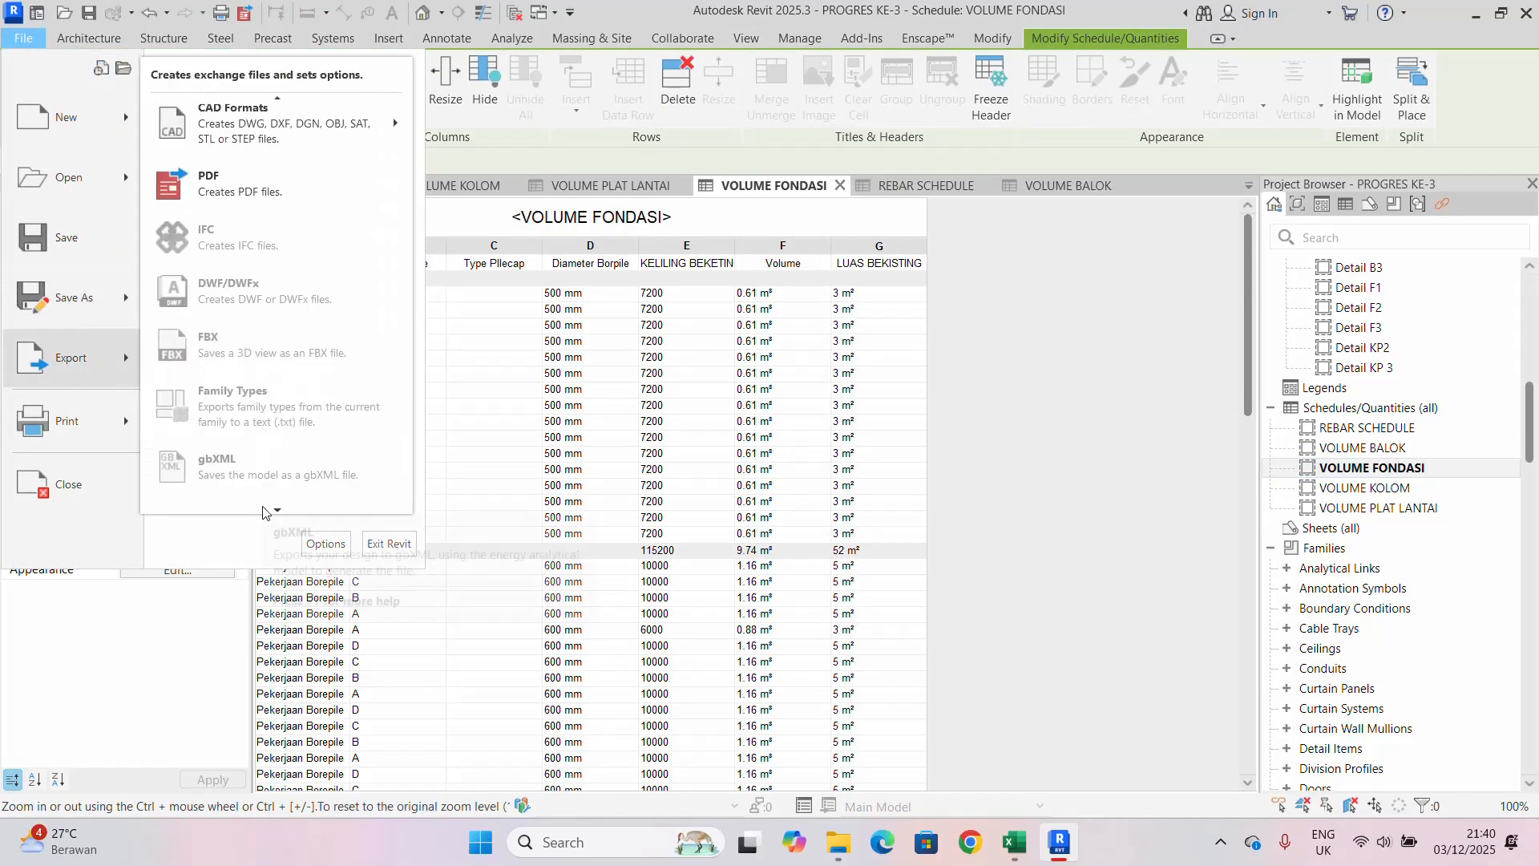
pyautogui.moveTo(270, 512)
pyautogui.moveTo(281, 417)
pyautogui.click(449, 402)
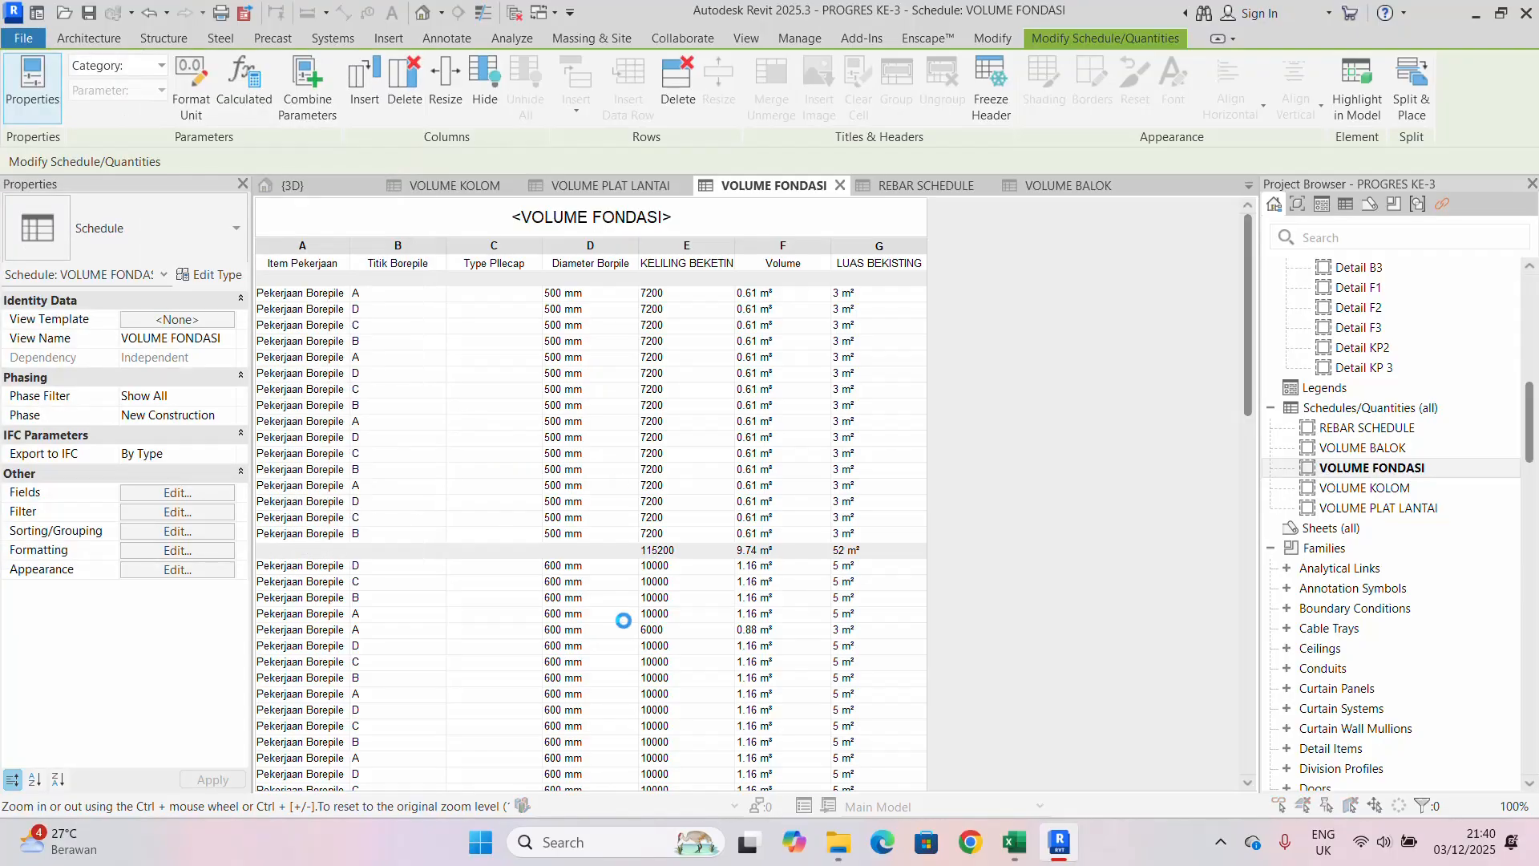
pyautogui.click(860, 589)
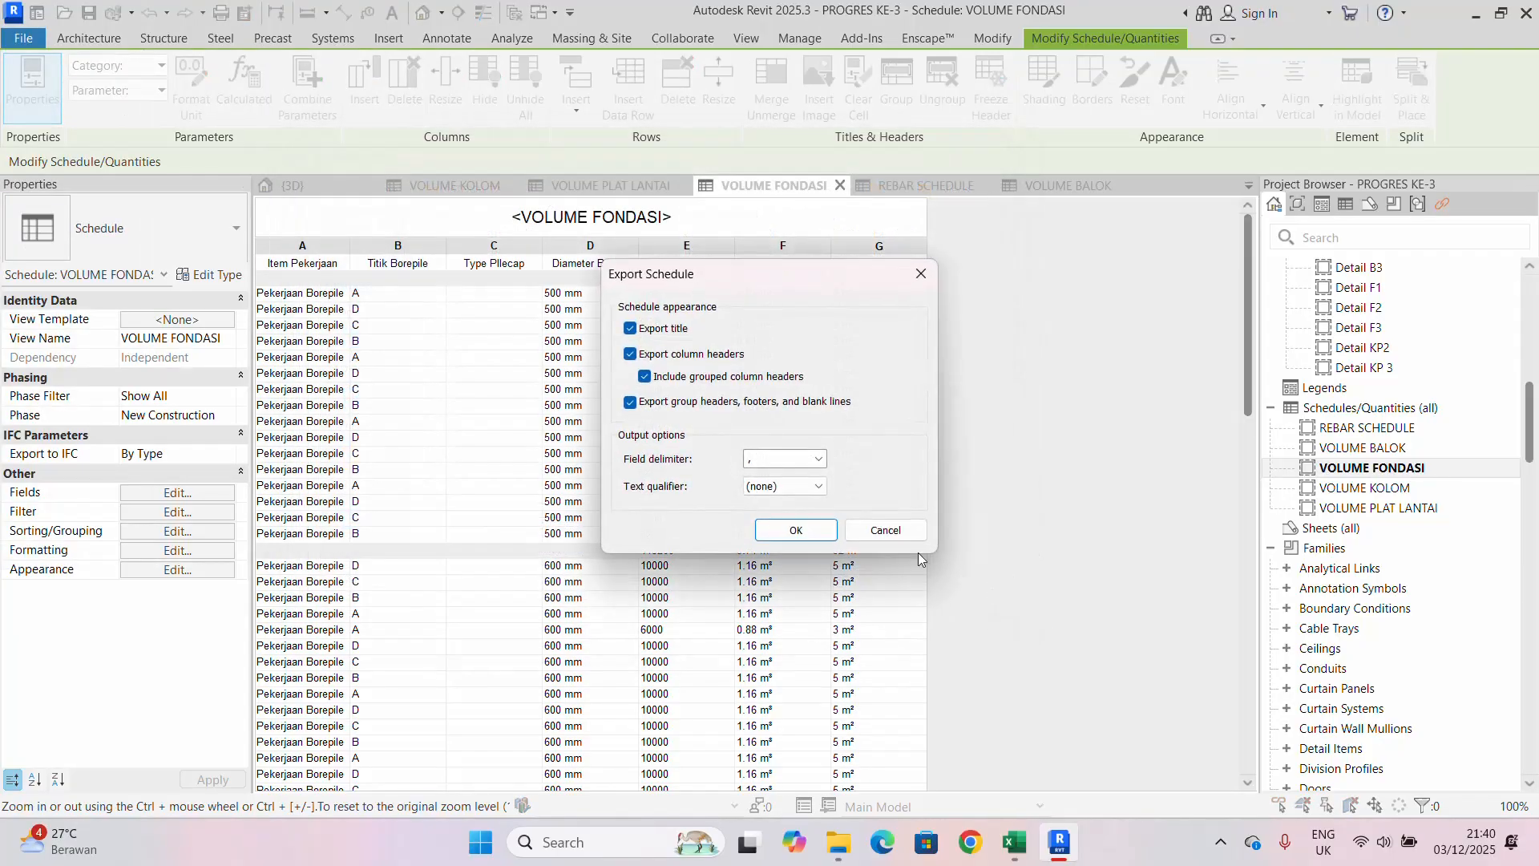
# - Open the VOLUME KOLOM schedule as the active view
pyautogui.doubleClick(1409, 489)
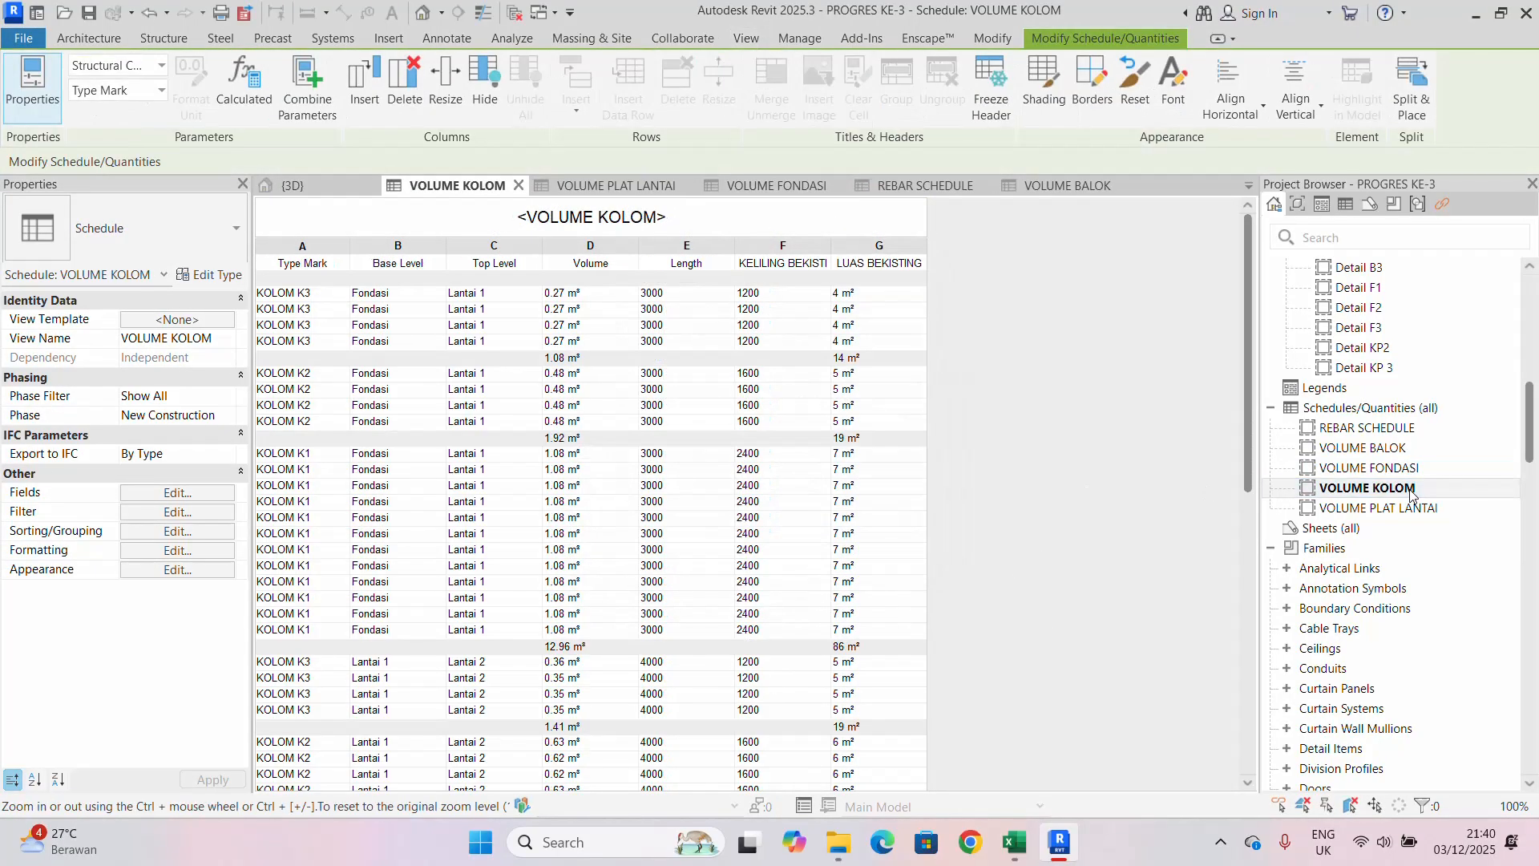
pyautogui.click(24, 38)
pyautogui.moveTo(129, 361)
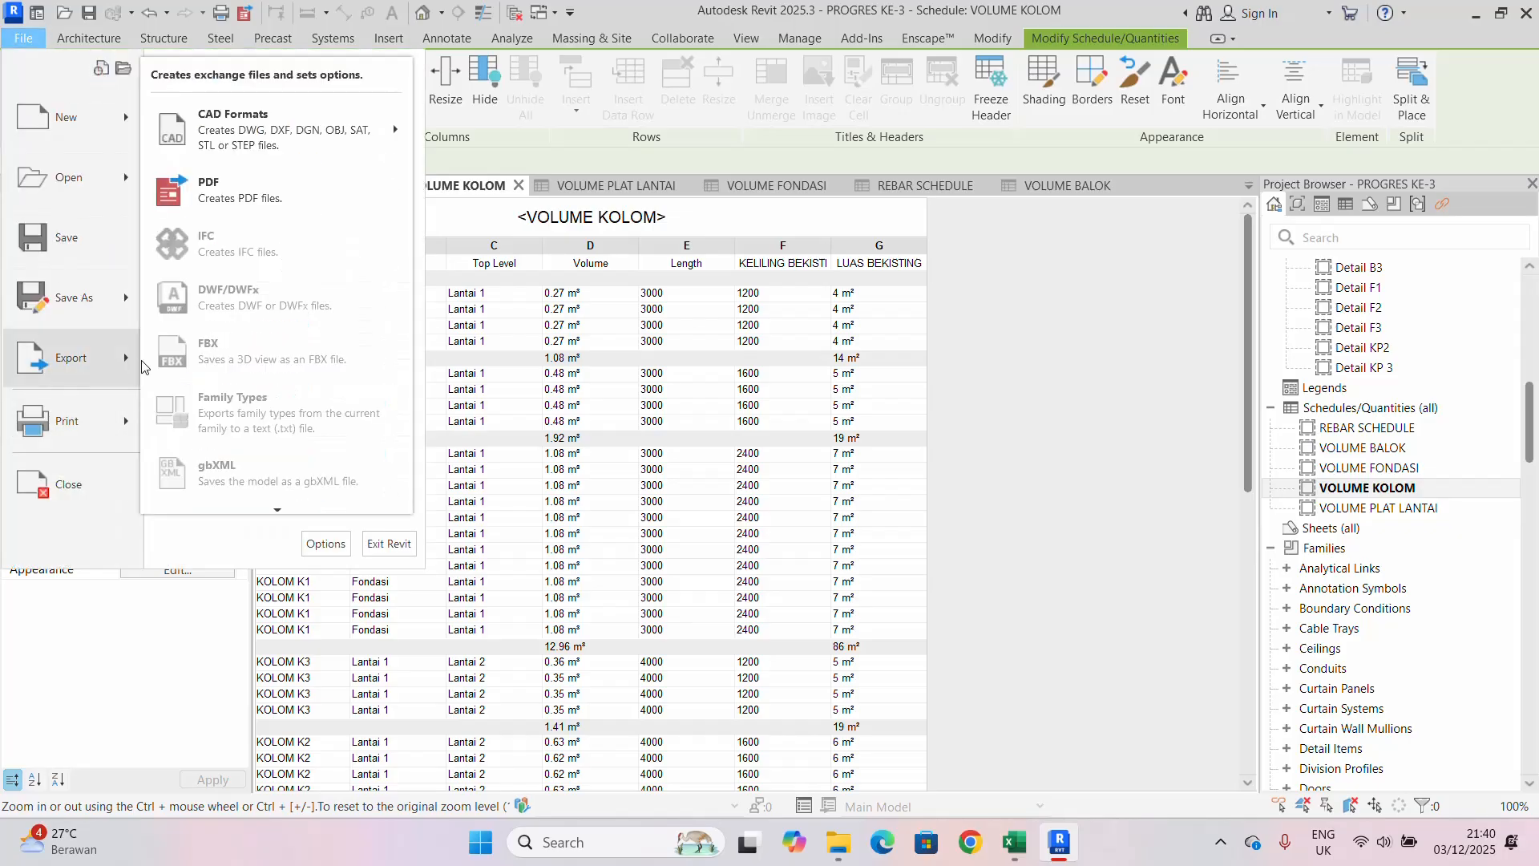
pyautogui.click(274, 498)
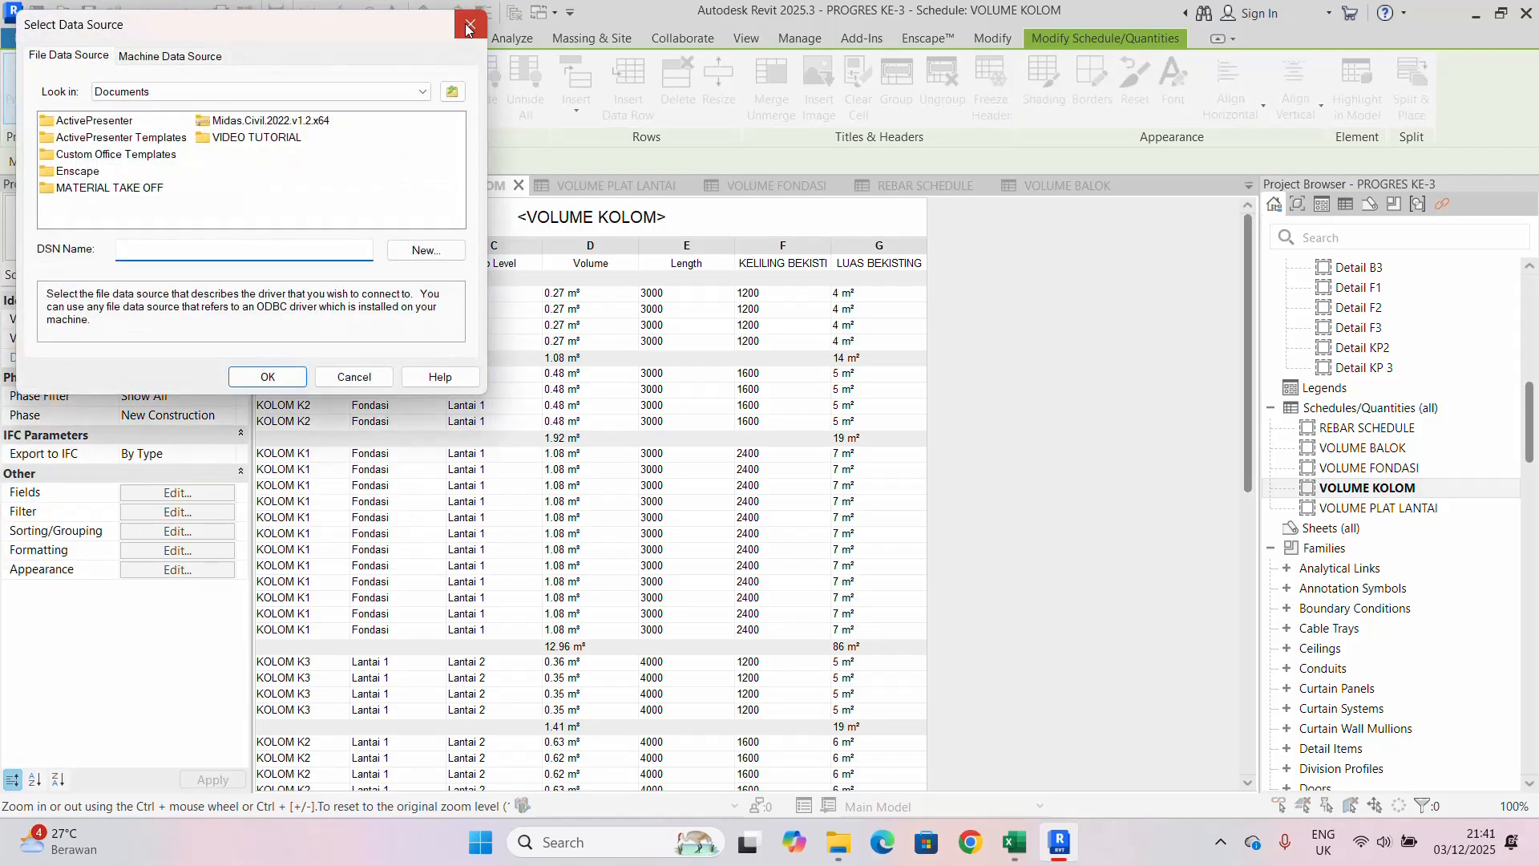
pyautogui.press('Escape')
pyautogui.click(933, 315)
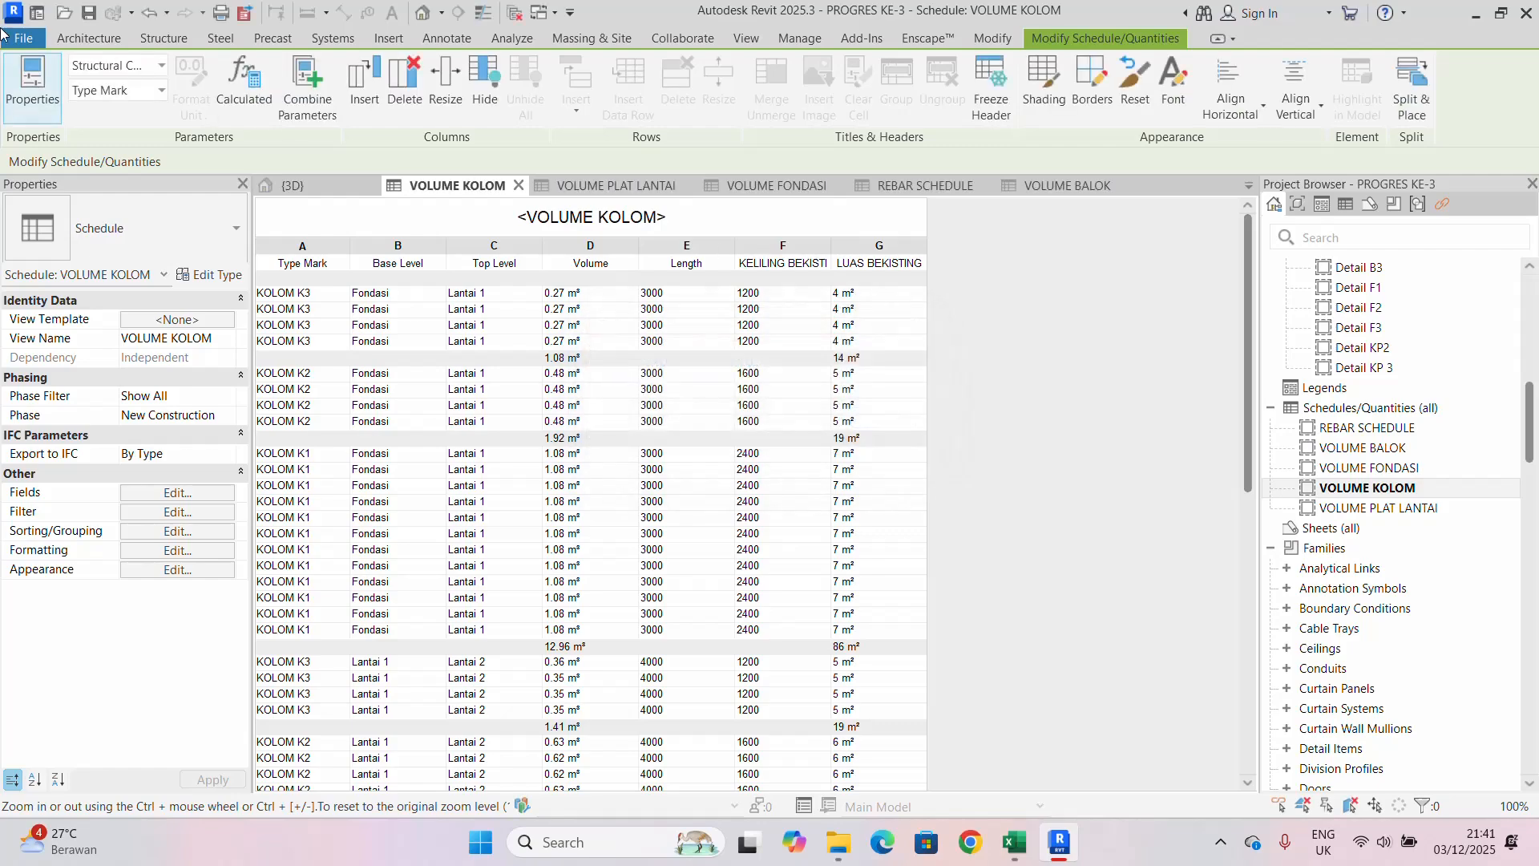
# - Export the VOLUME KOLOM schedule as a CSV report named VOLUME KOLOM into the MATERIAL TAKE OFF folder with the default options
pyautogui.click(23, 37)
pyautogui.moveTo(136, 360)
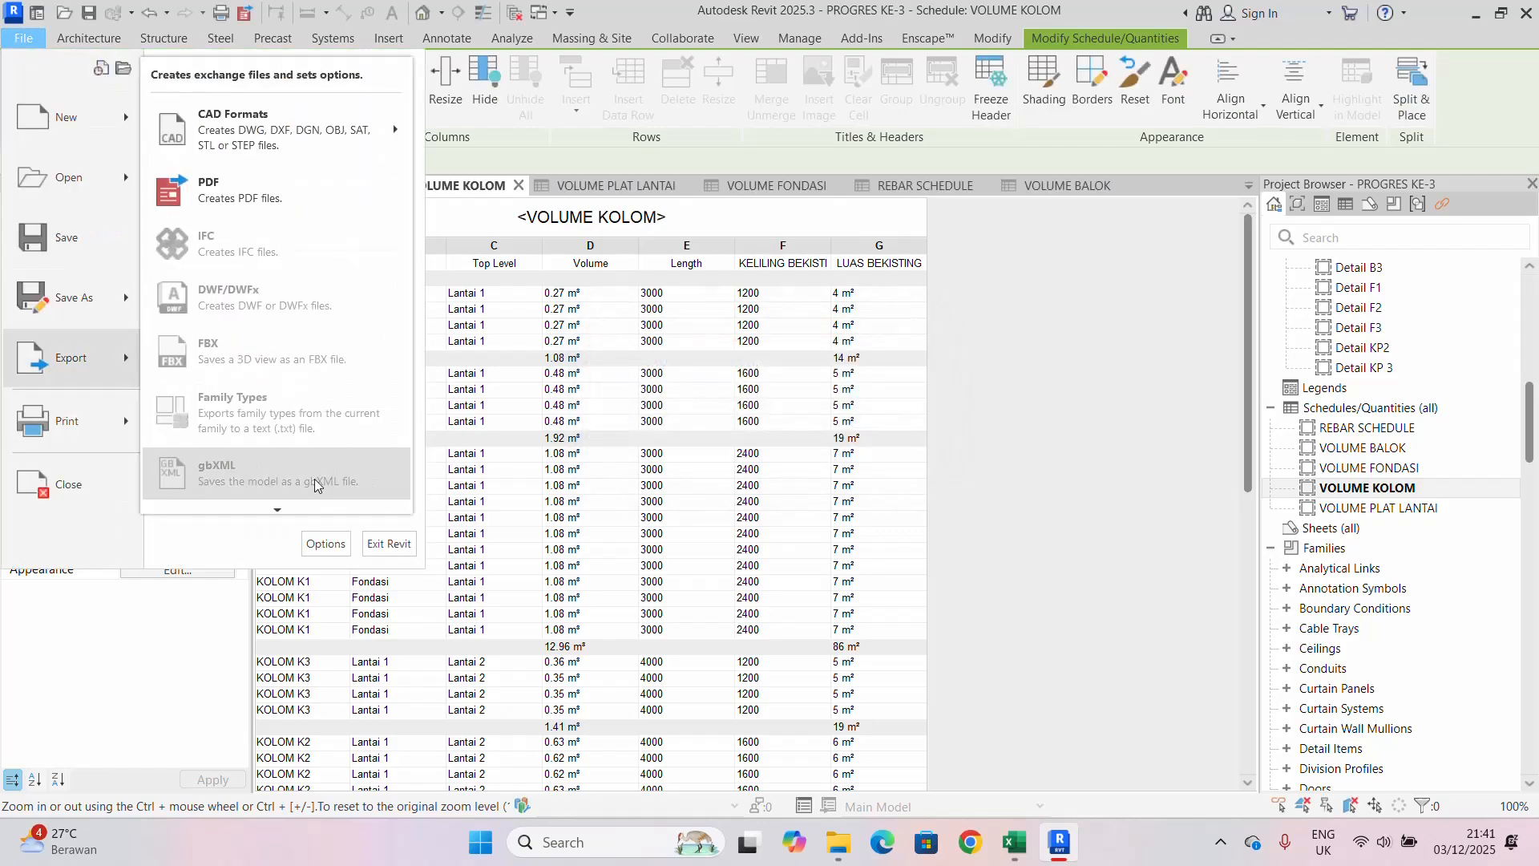
pyautogui.moveTo(281, 517)
pyautogui.moveTo(305, 413)
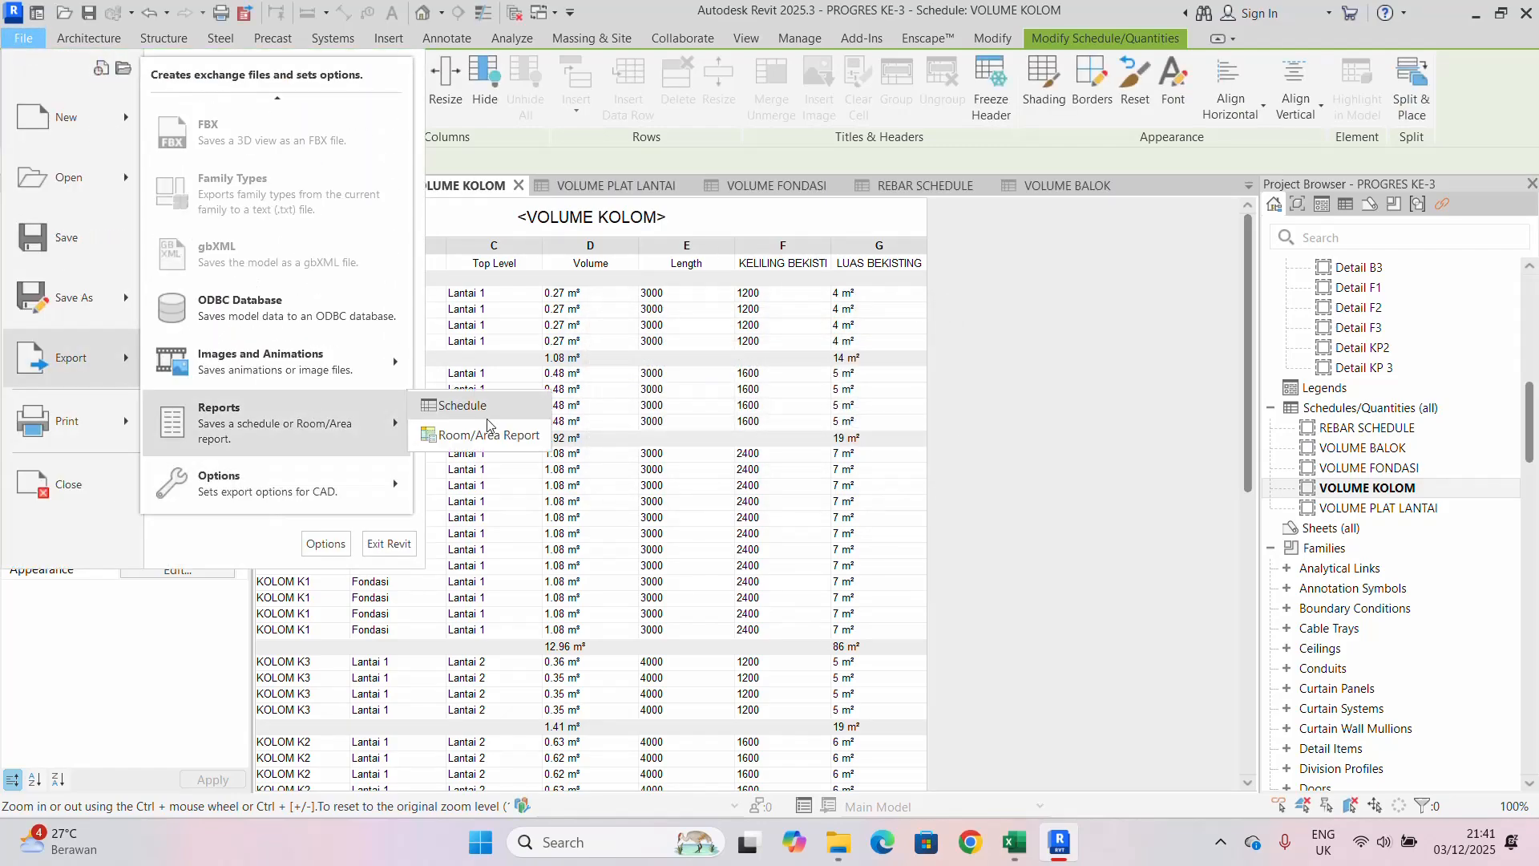
pyautogui.click(481, 418)
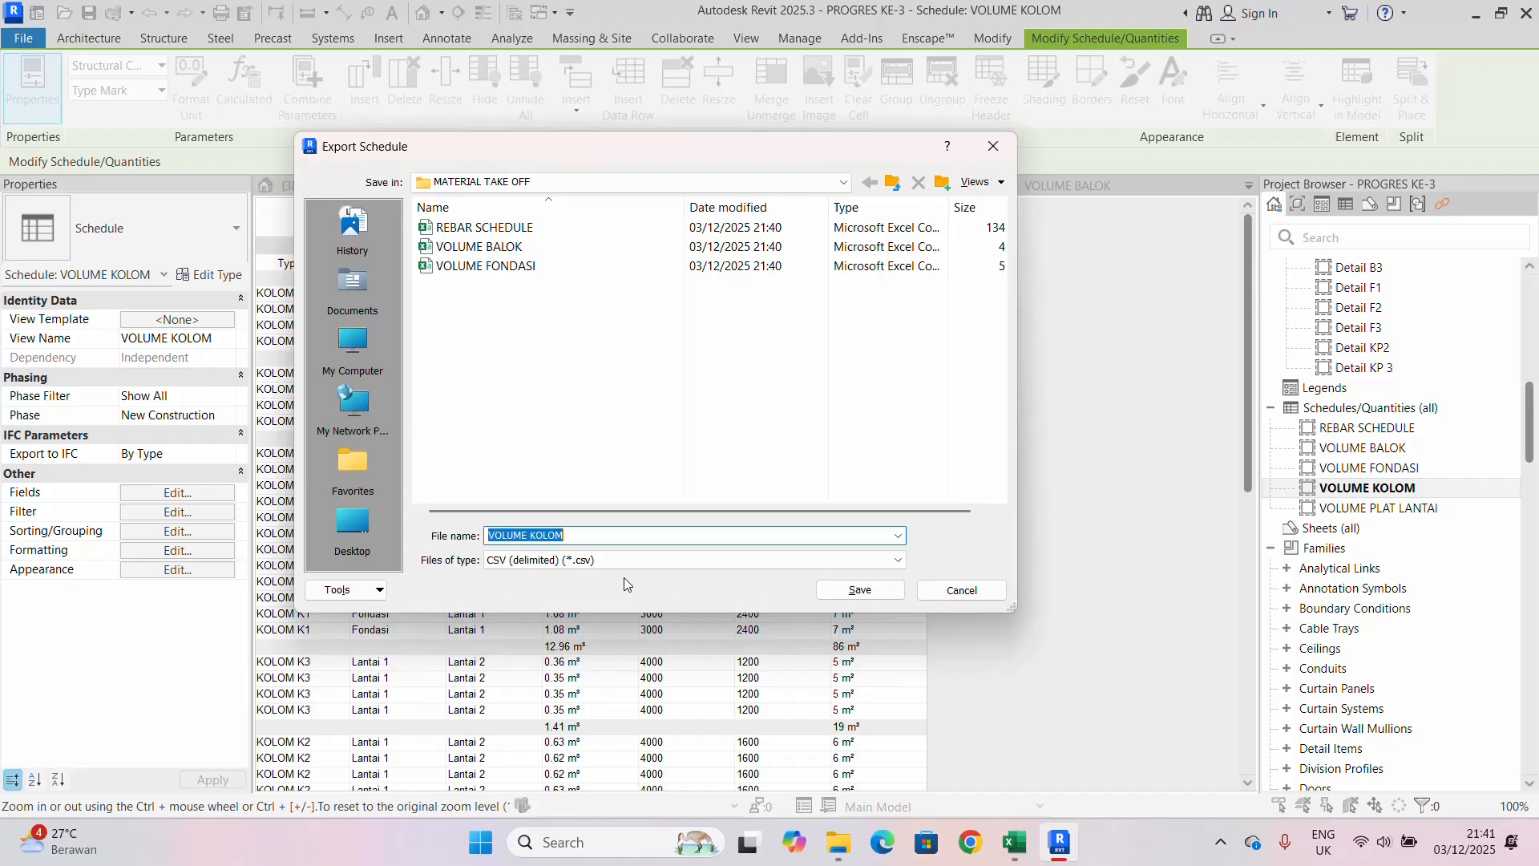
pyautogui.click(860, 590)
pyautogui.click(794, 530)
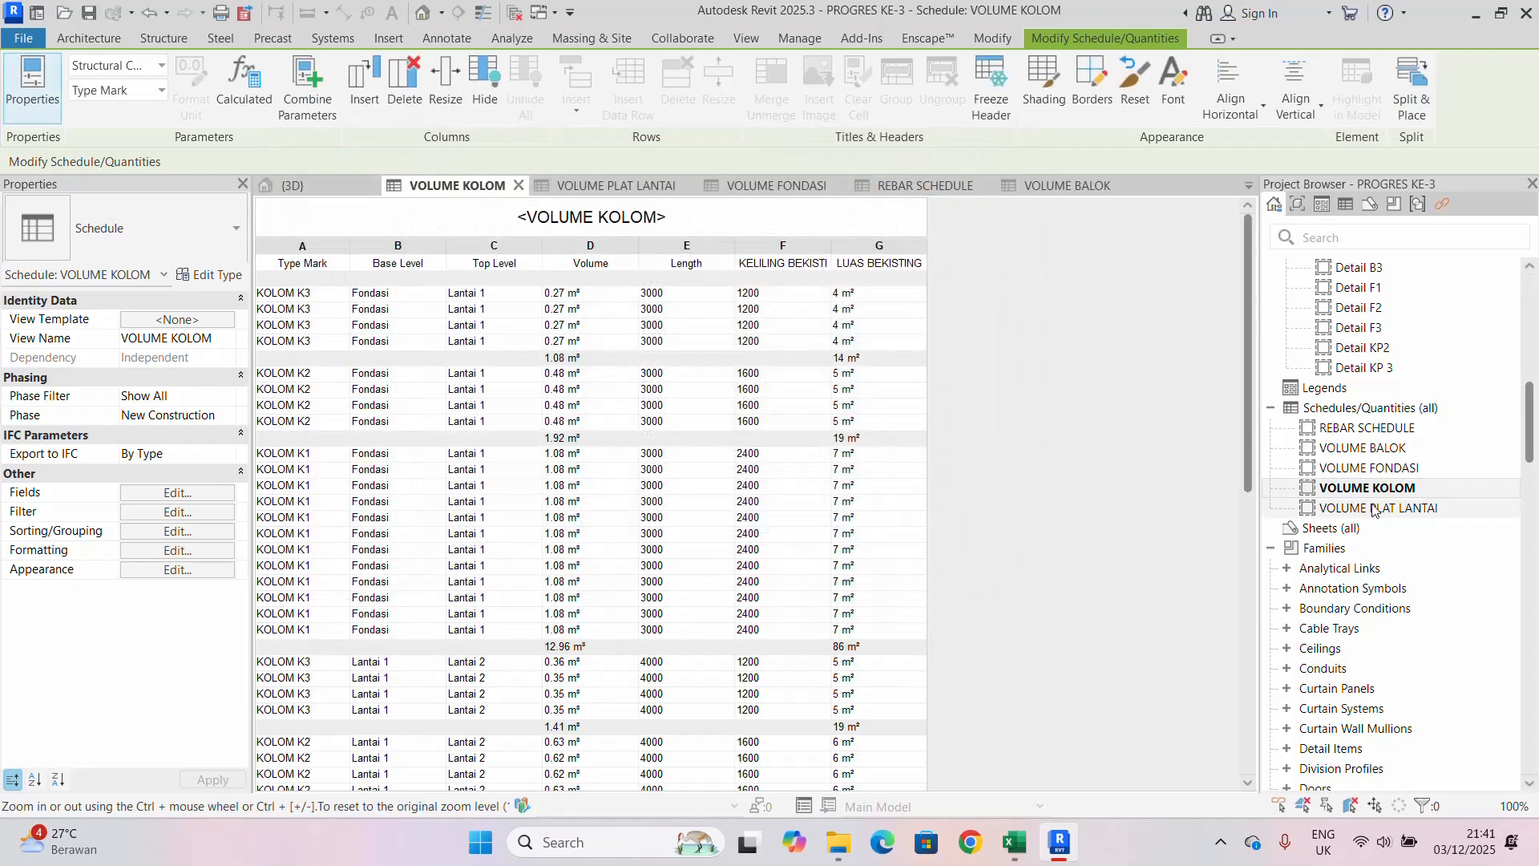
# - Open the VOLUME PLAT LANTAI schedule and export it as a CSV report into the MATERIAL TAKE OFF folder with the default options
pyautogui.doubleClick(1376, 507)
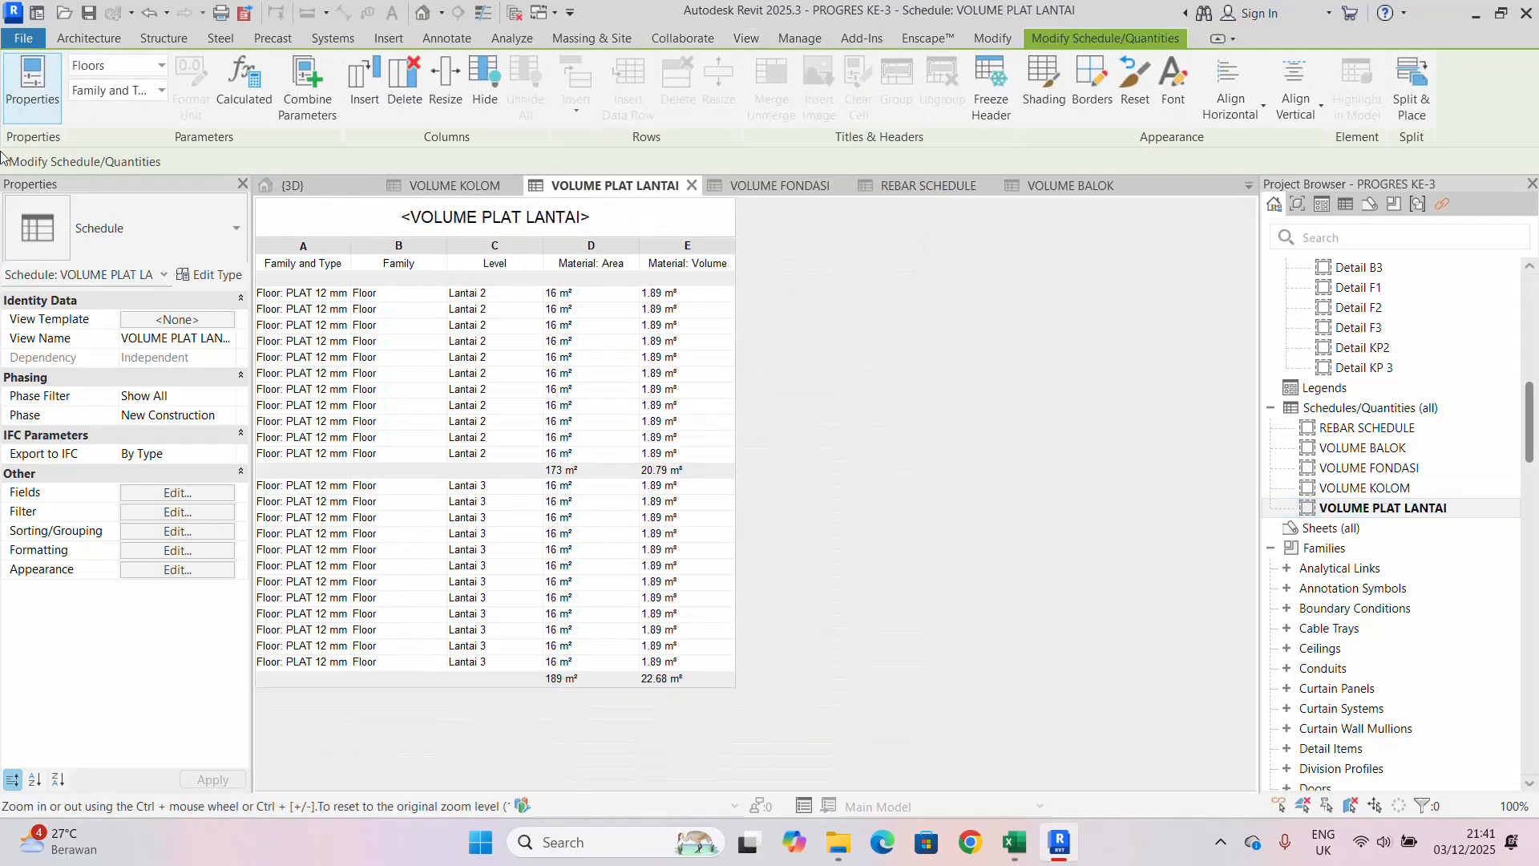
pyautogui.click(14, 40)
pyautogui.moveTo(129, 359)
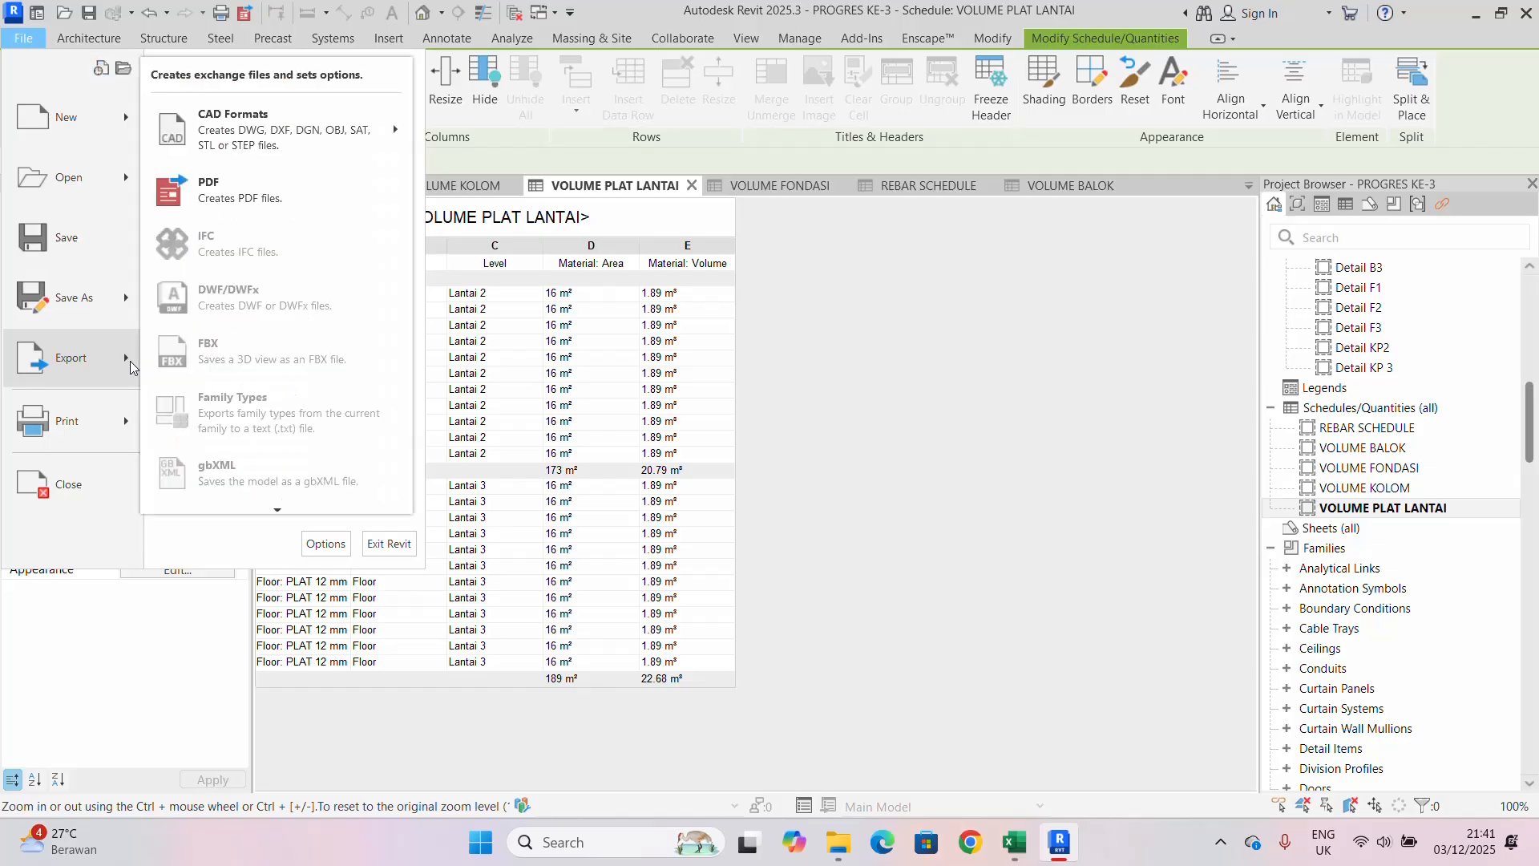
pyautogui.moveTo(276, 512)
pyautogui.moveTo(263, 435)
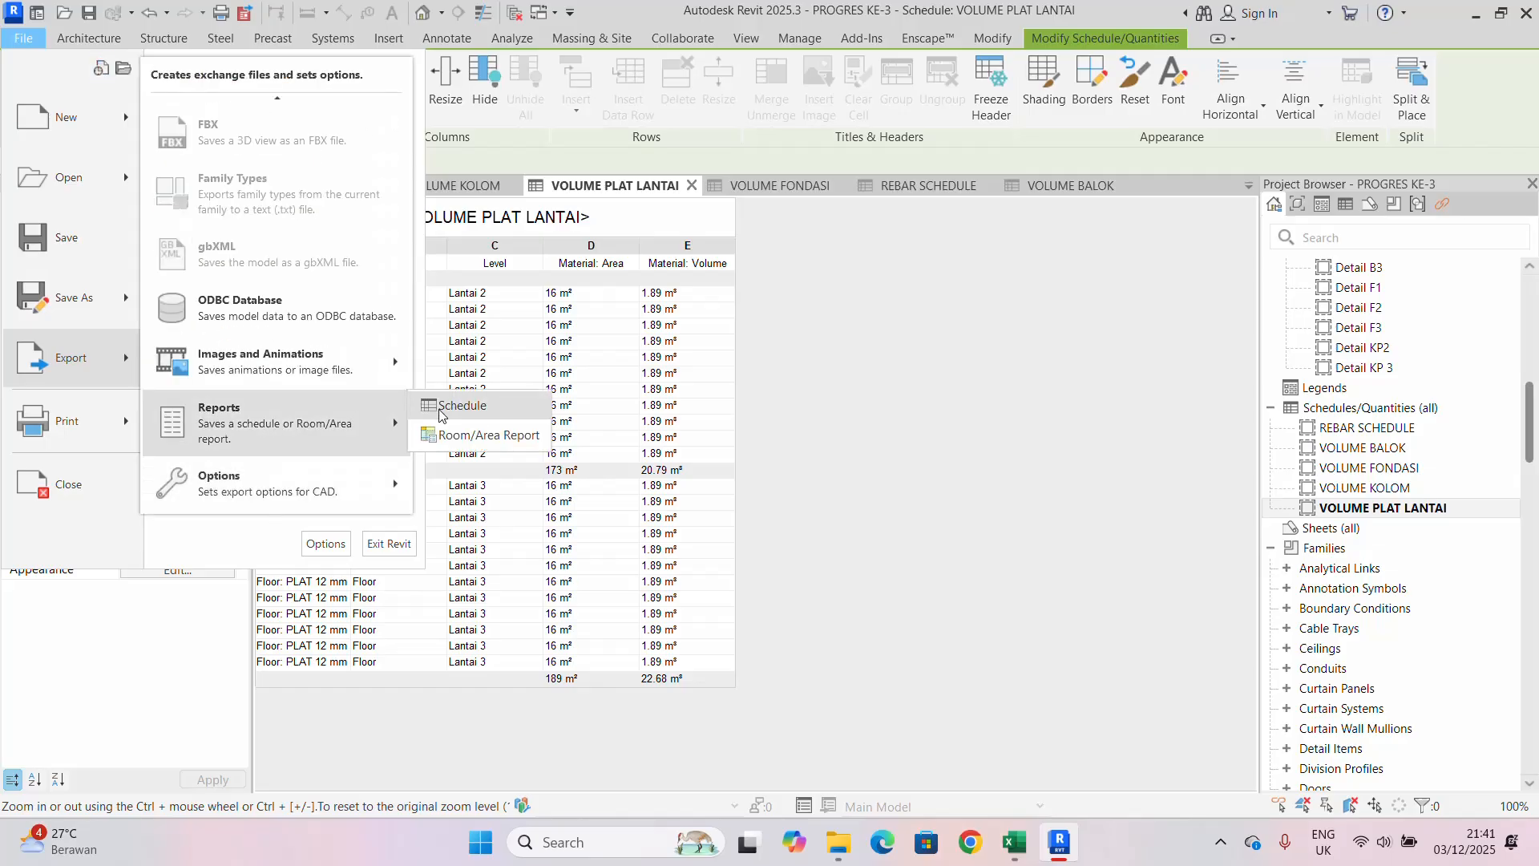
pyautogui.click(438, 411)
pyautogui.click(890, 592)
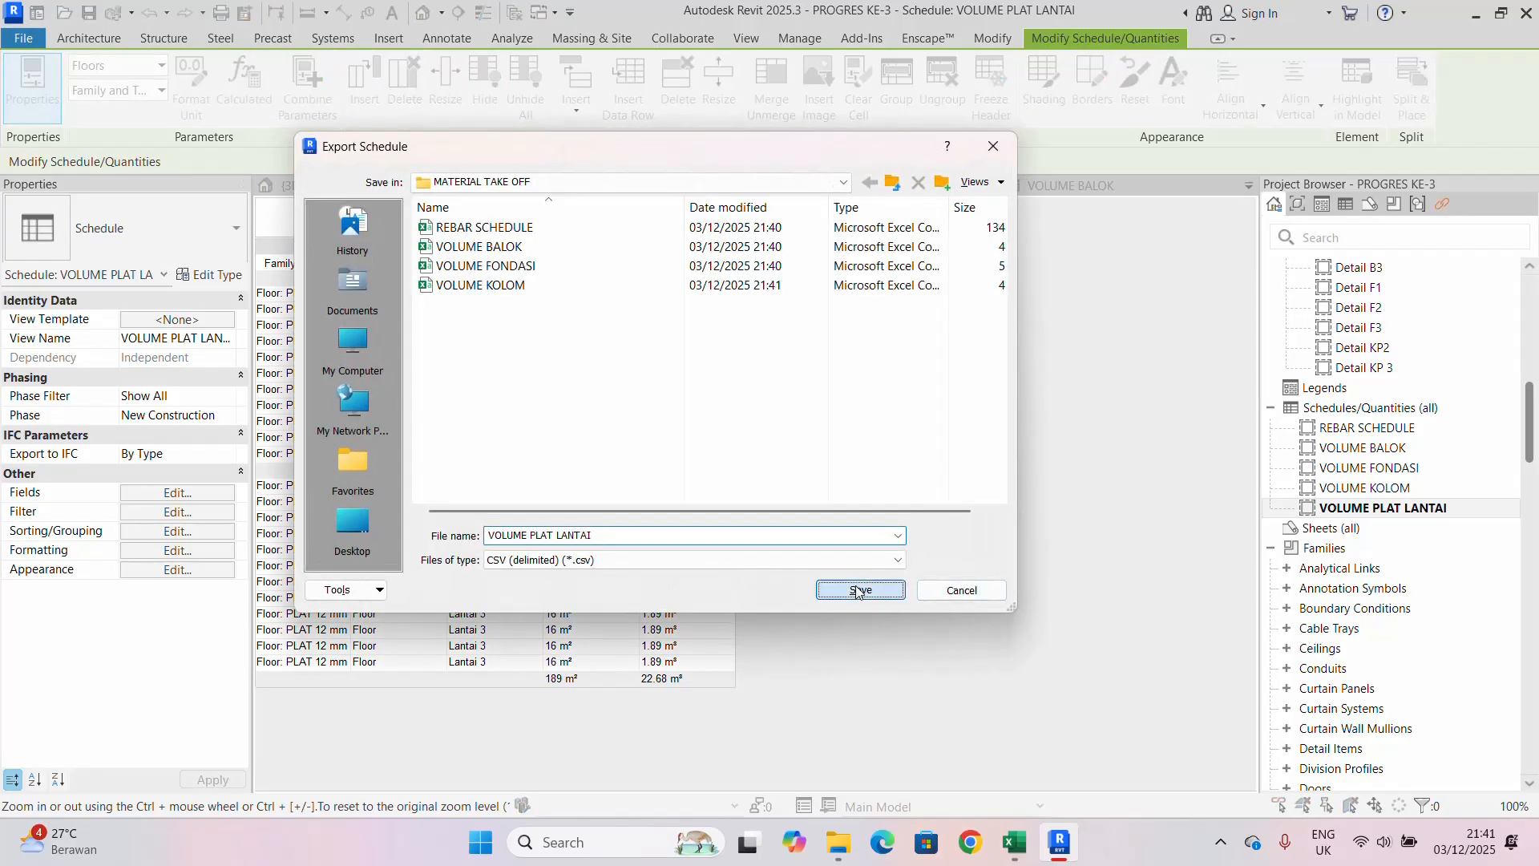
pyautogui.click(795, 529)
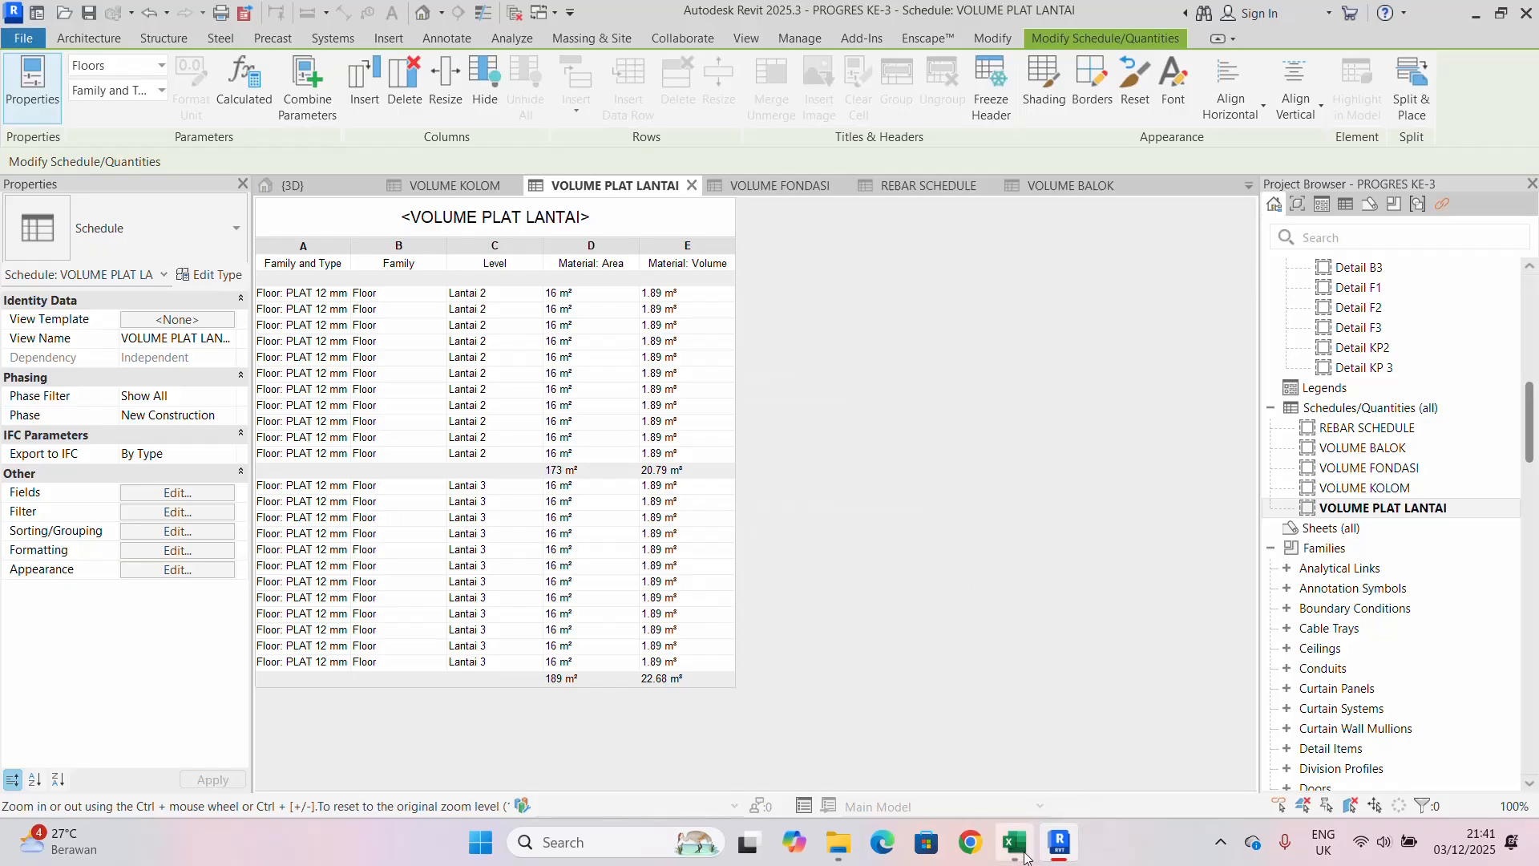
# - Switch to the Tempalte BoQ workbook in Excel and select cell F1 beside the Bill of Materials table
pyautogui.moveTo(1015, 843)
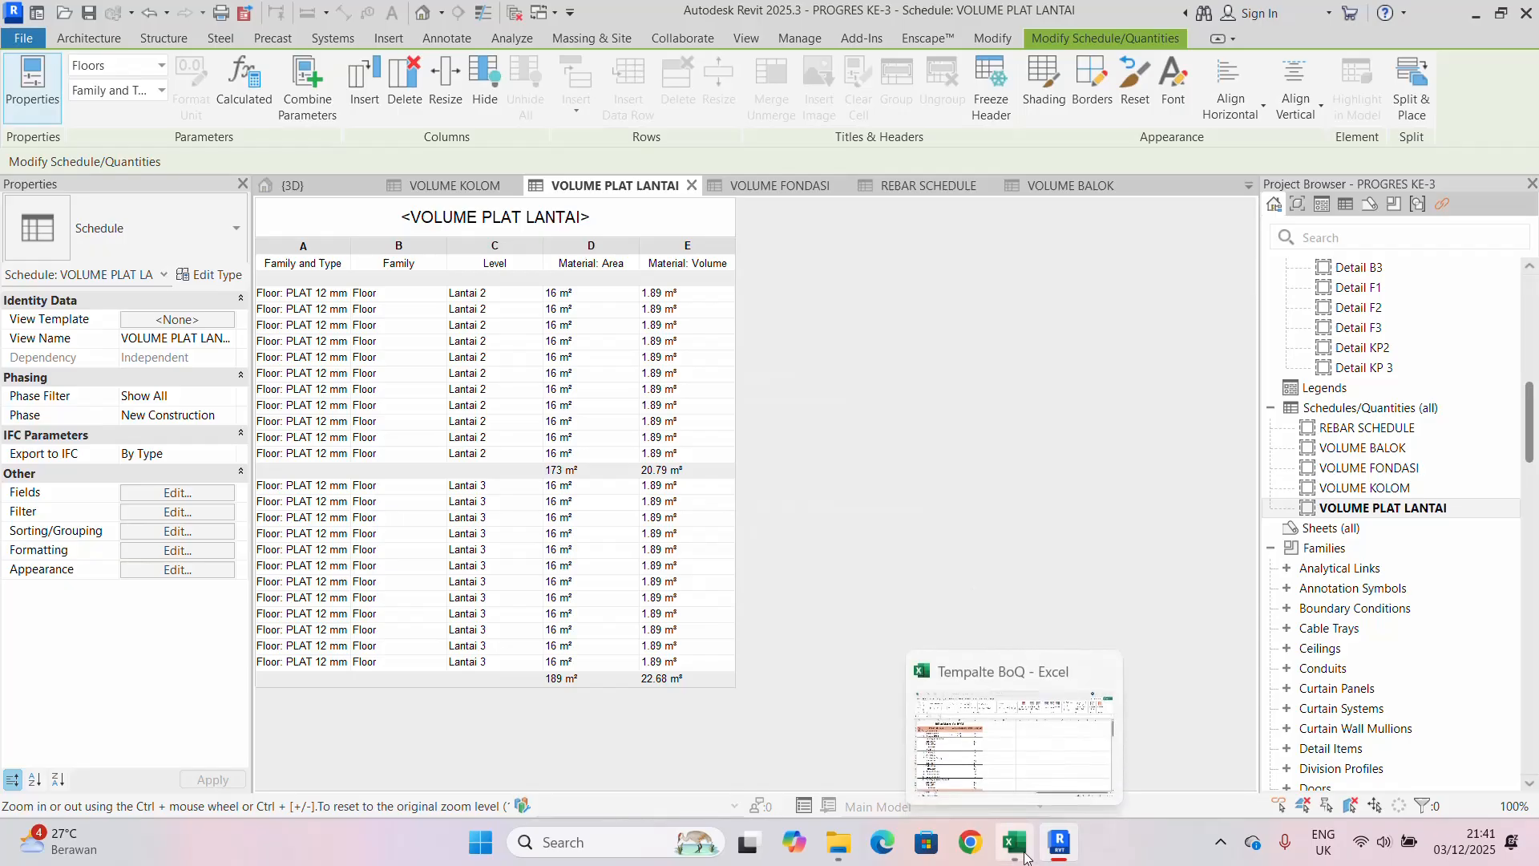
pyautogui.click(1025, 858)
pyautogui.click(664, 398)
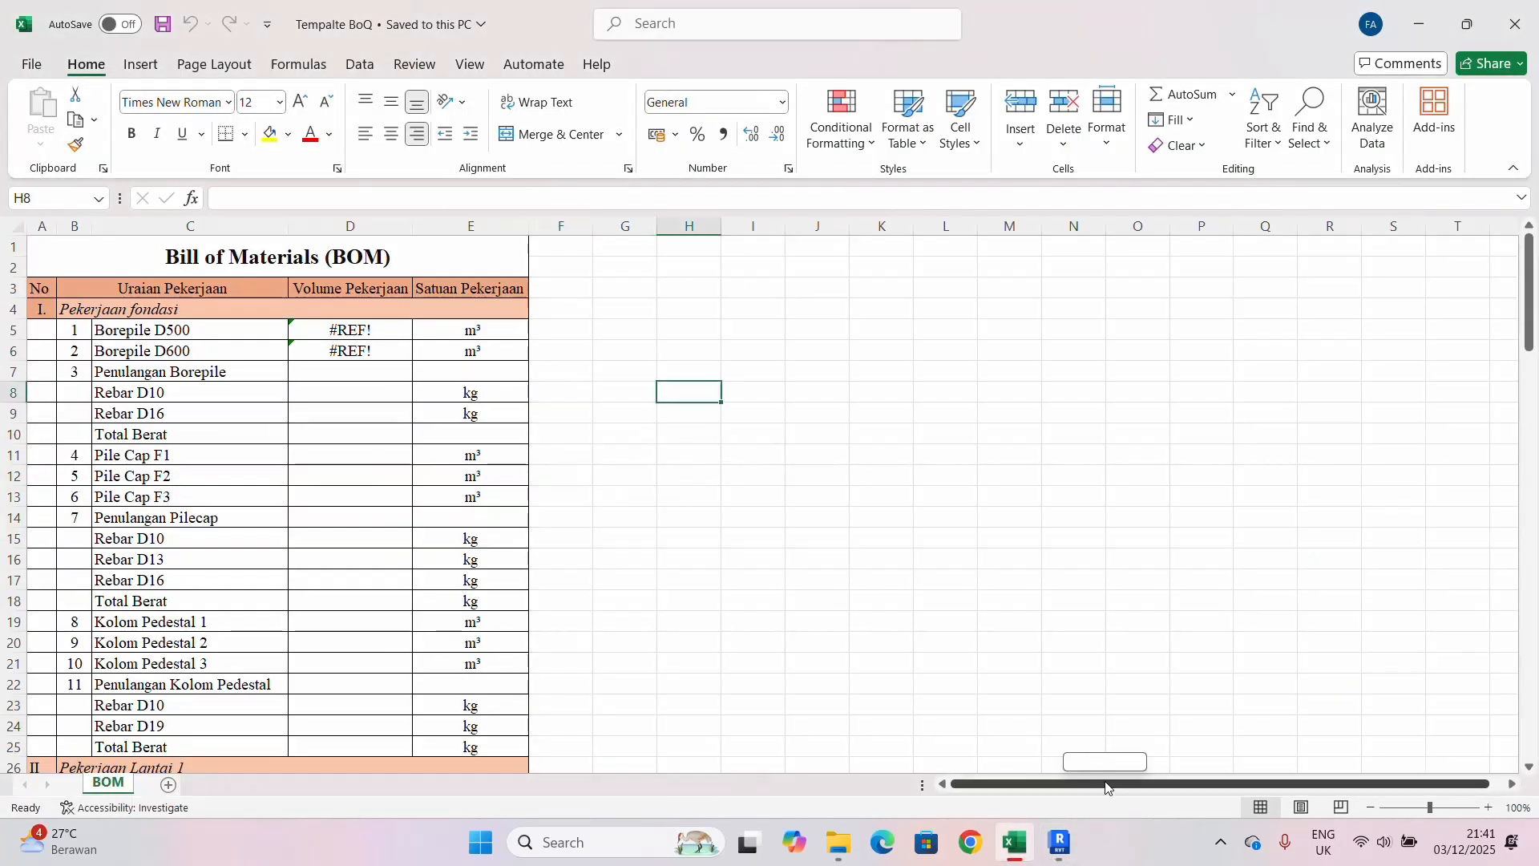
pyautogui.click(760, 273)
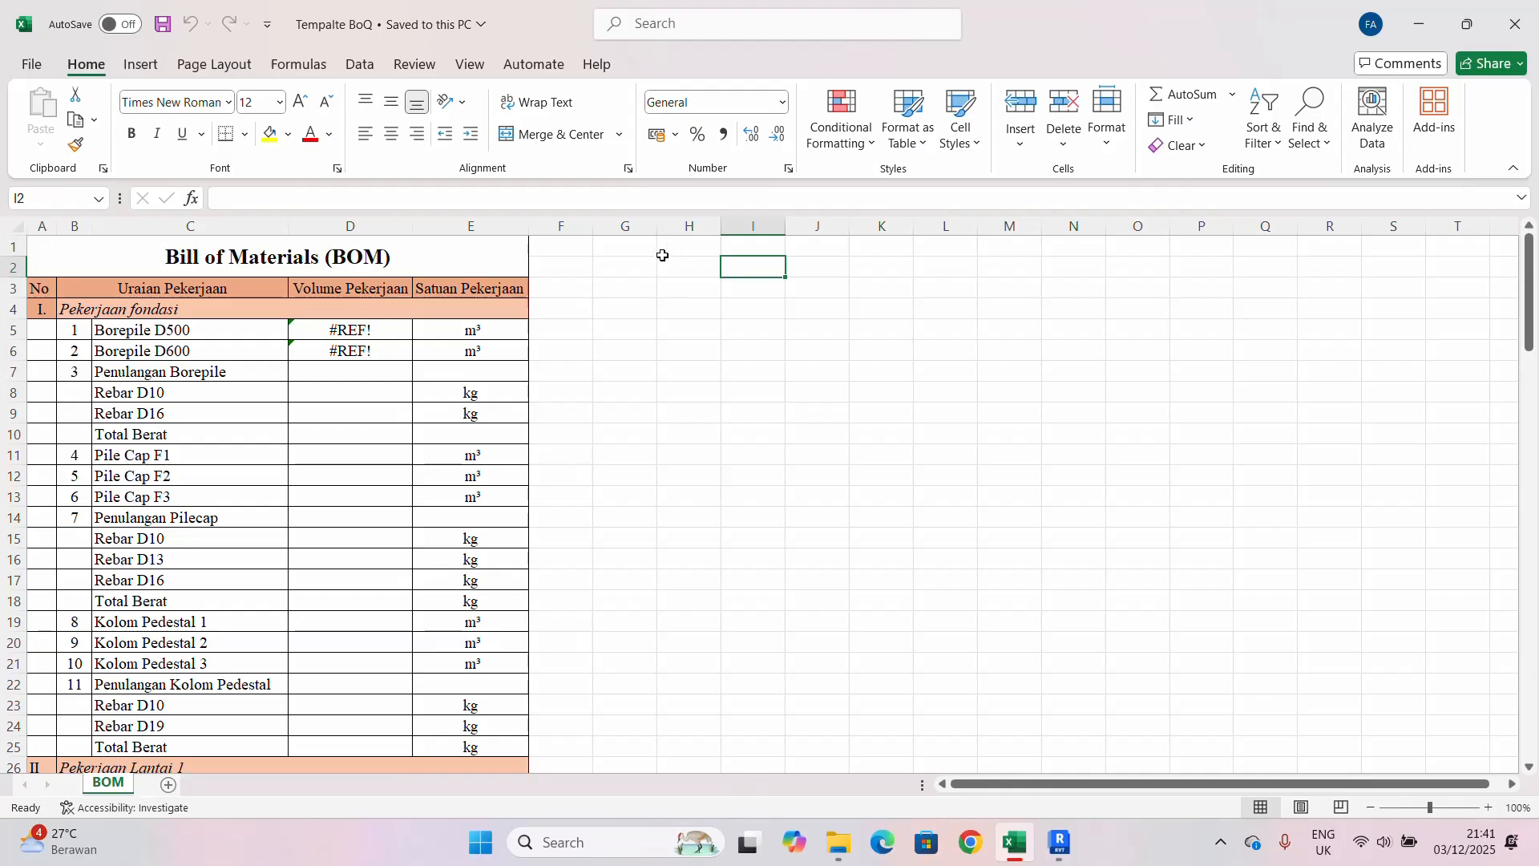
pyautogui.click(574, 260)
pyautogui.click(561, 244)
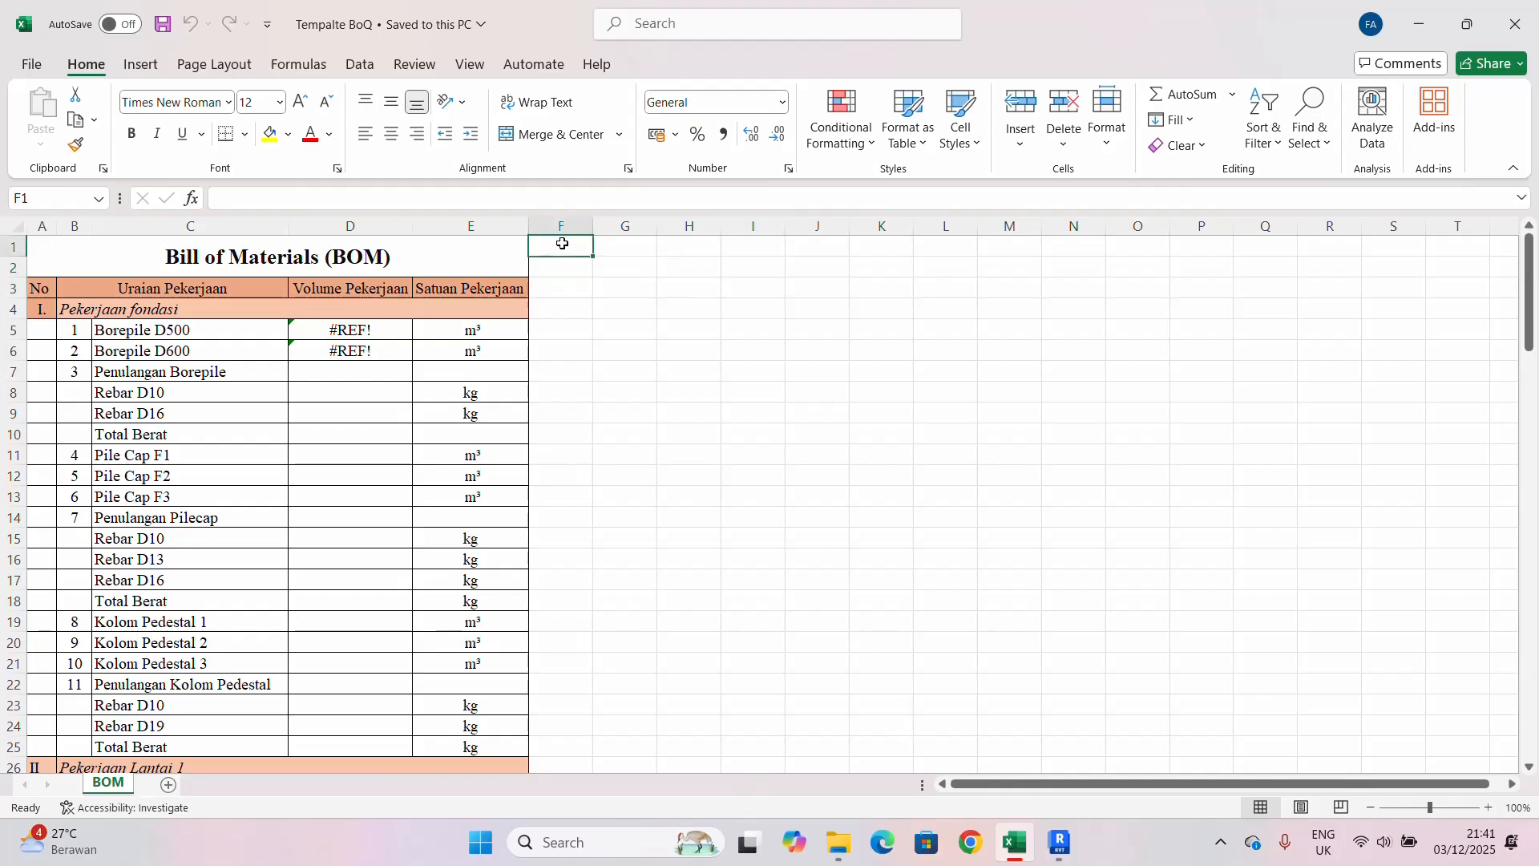
# - Import the REBAR SCHEDULE CSV file from the MATERIAL TAKE OFF folder and load it into a new worksheet
pyautogui.click(361, 64)
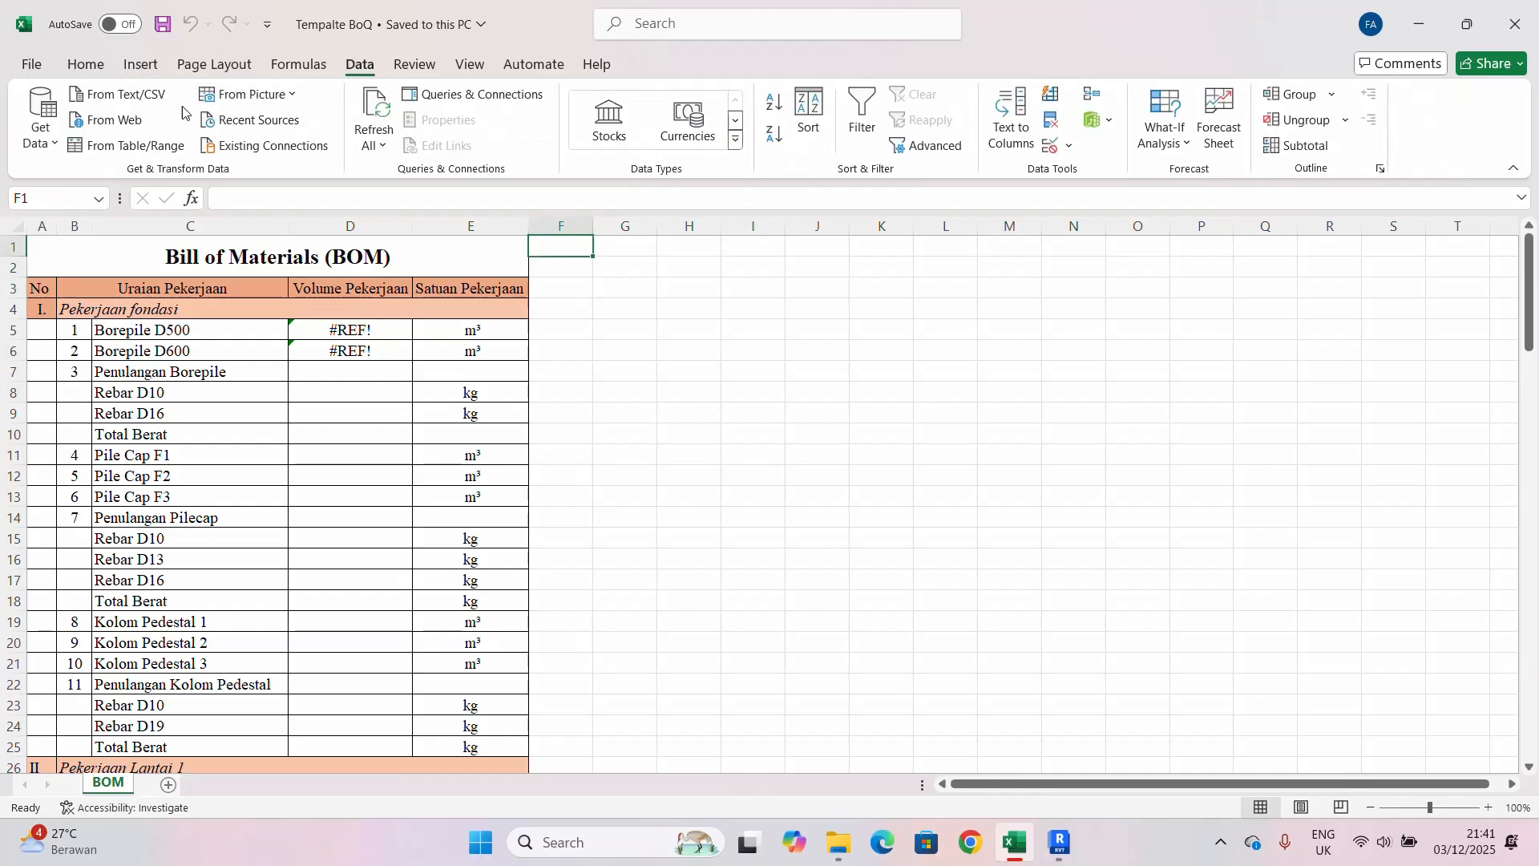
pyautogui.click(138, 98)
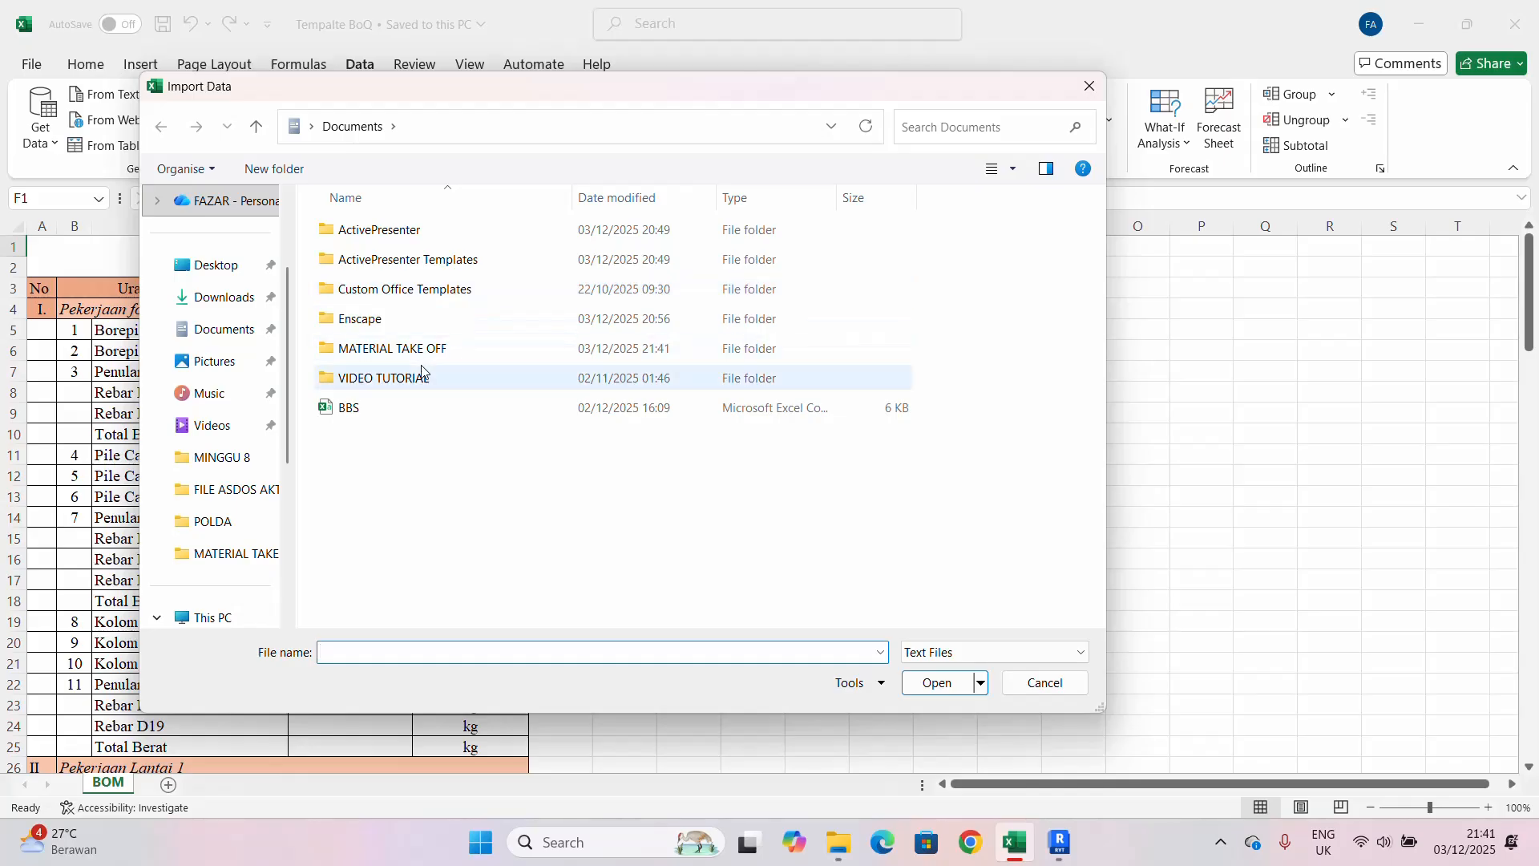
pyautogui.doubleClick(425, 348)
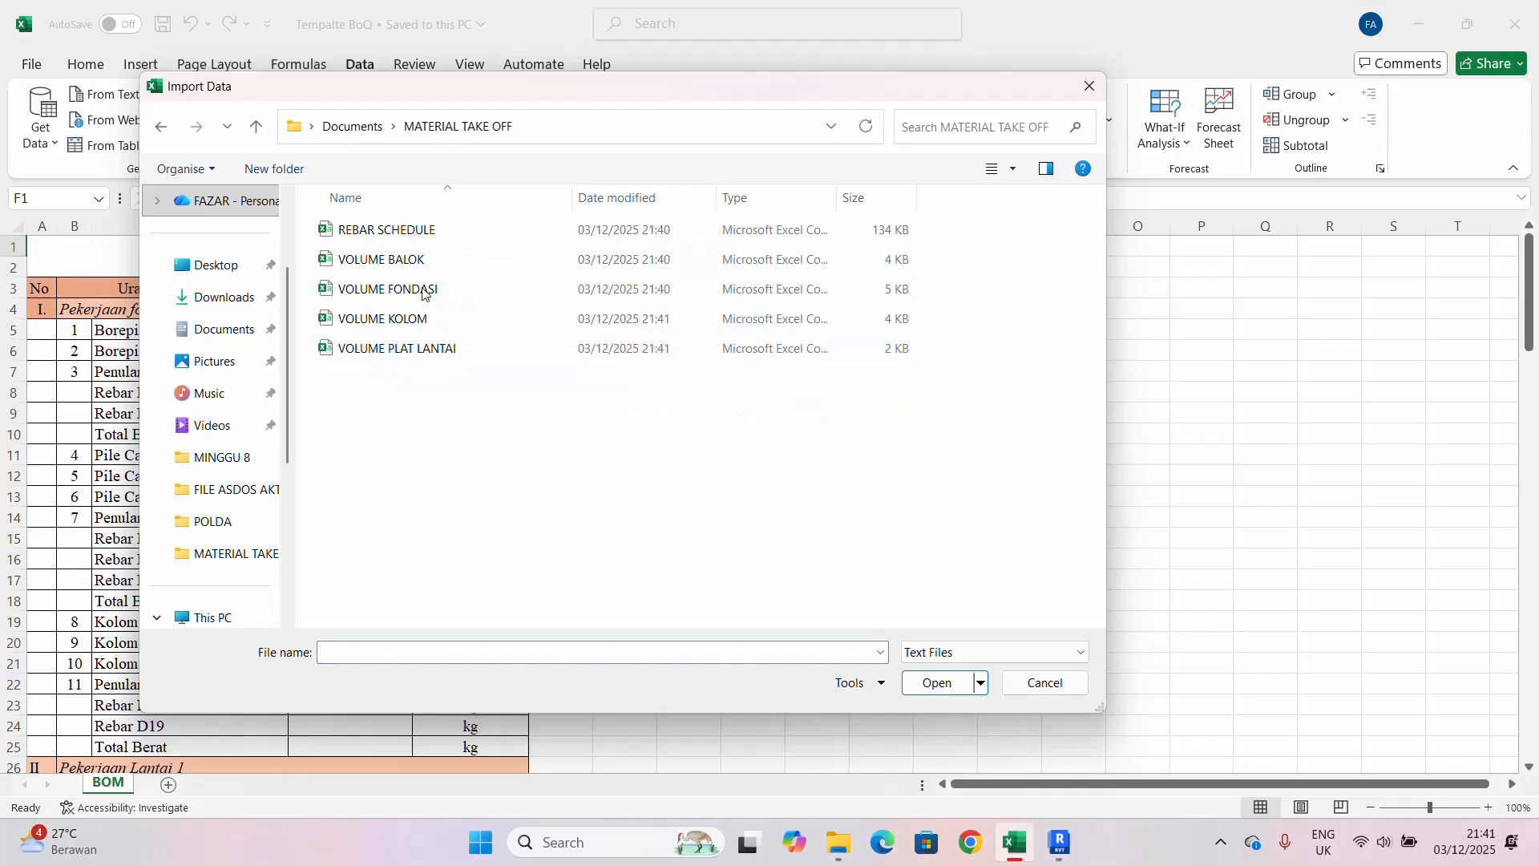
pyautogui.moveTo(514, 93); pyautogui.dragTo(468, 122)
pyautogui.click(392, 260)
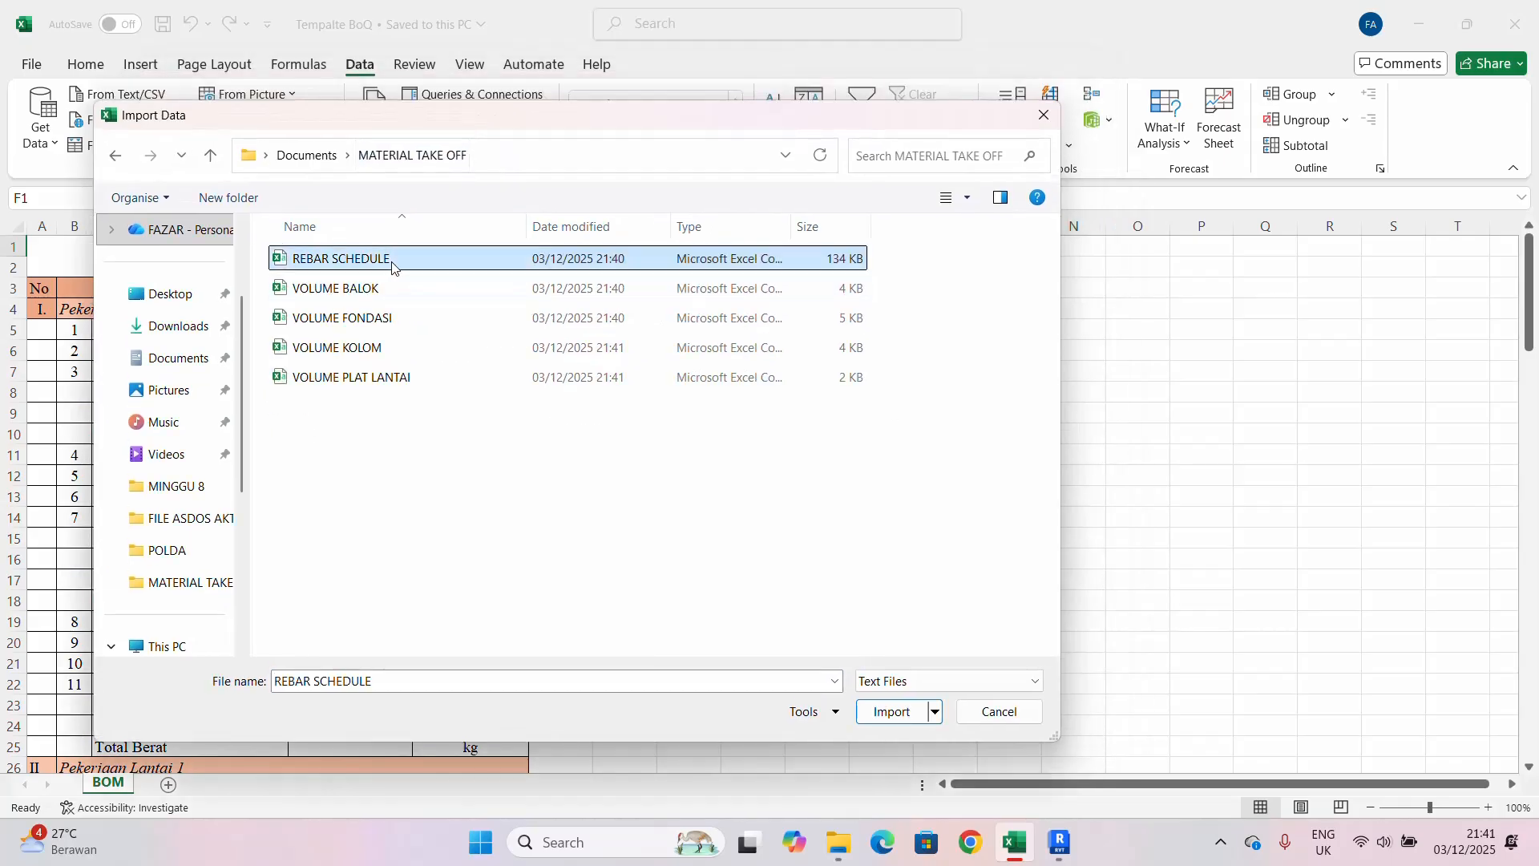
pyautogui.click(895, 712)
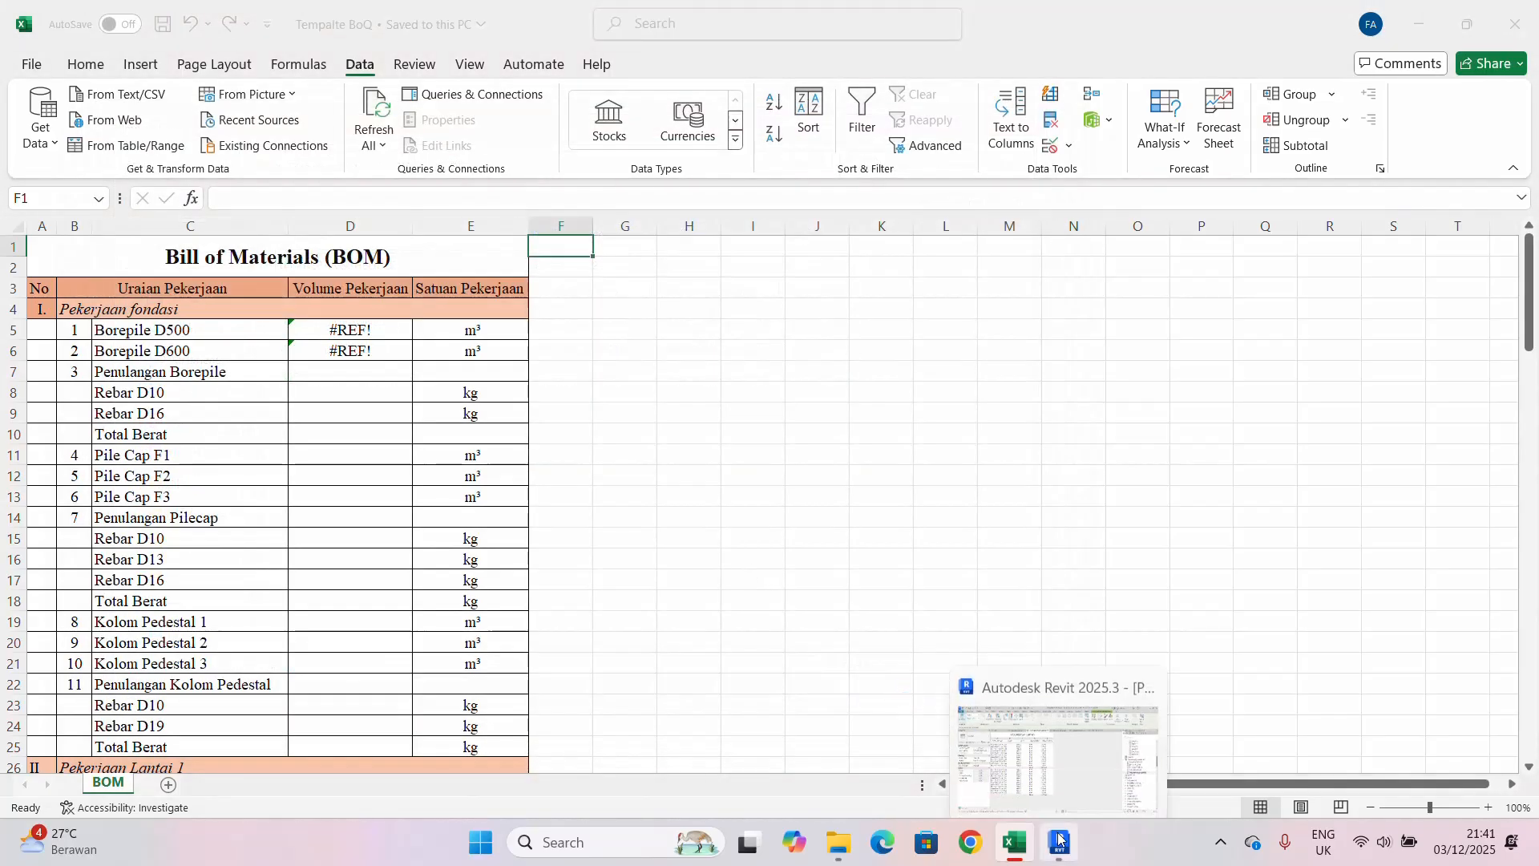
pyautogui.click(940, 696)
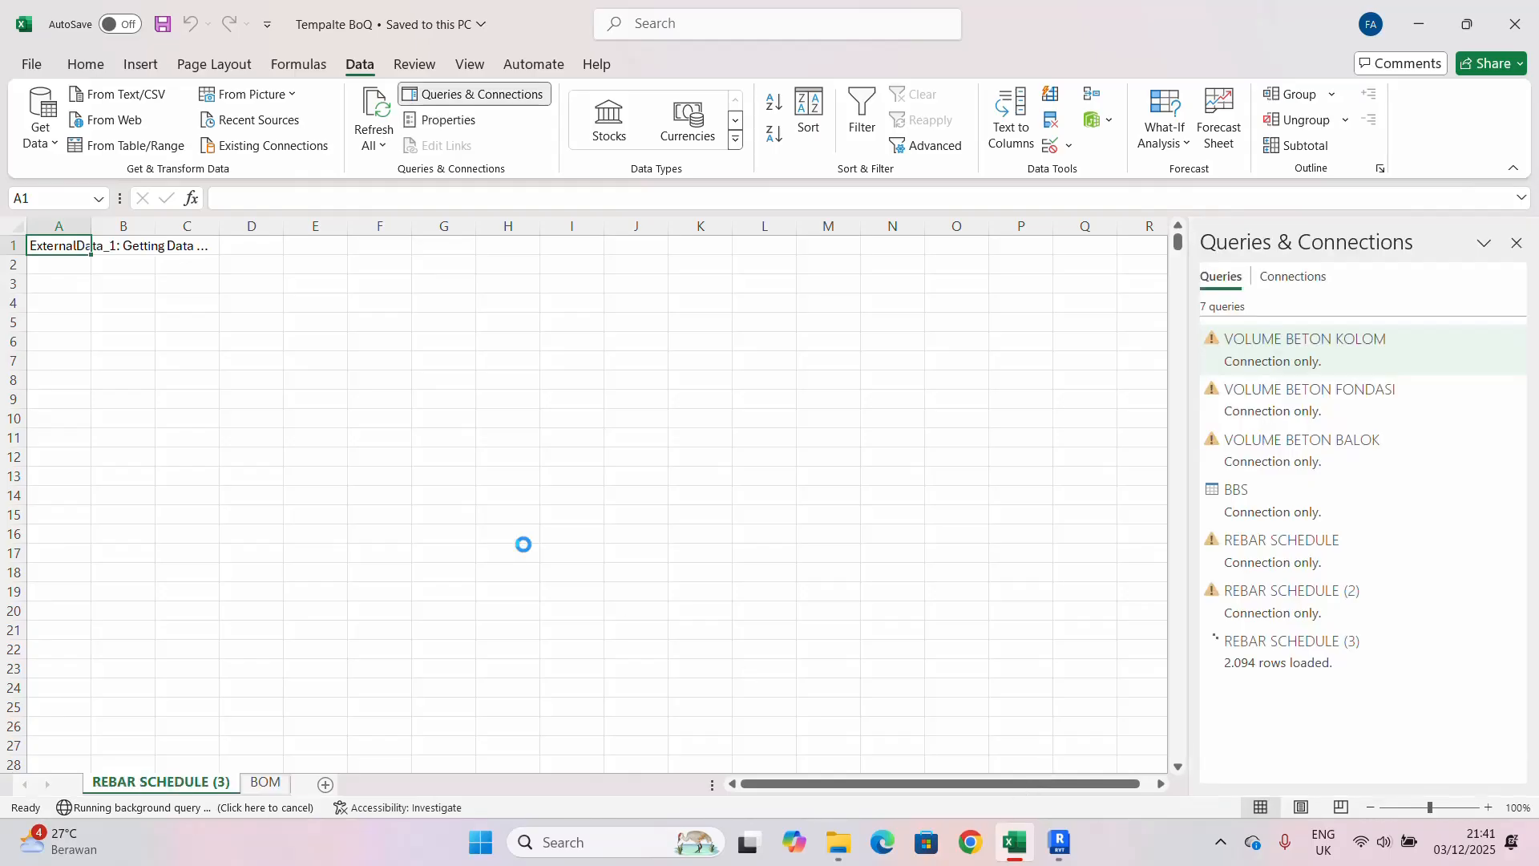
pyautogui.moveTo(1070, 851)
pyautogui.click(1057, 771)
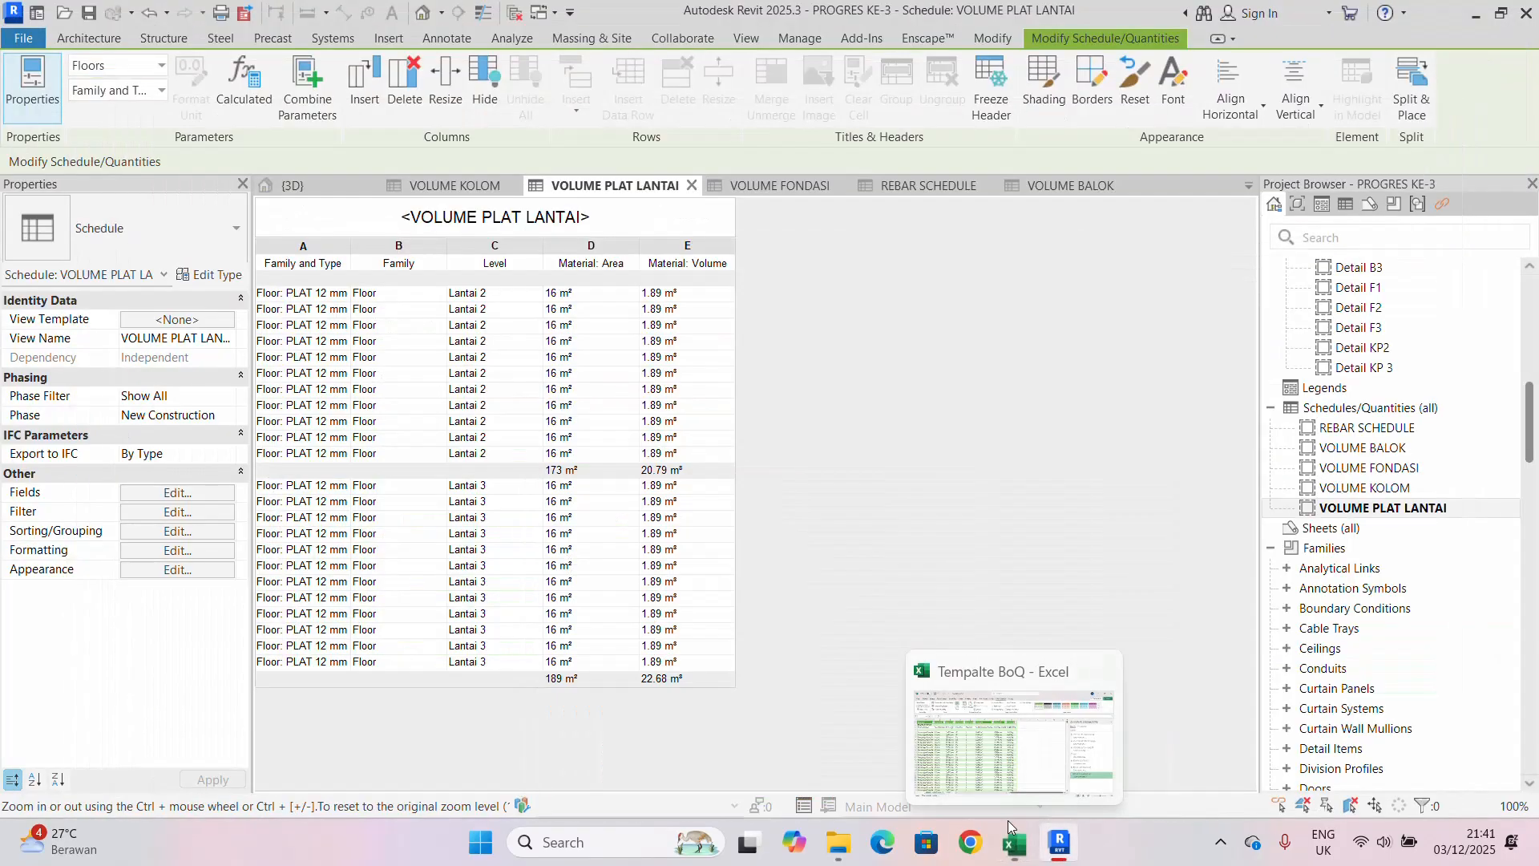
pyautogui.click(1014, 842)
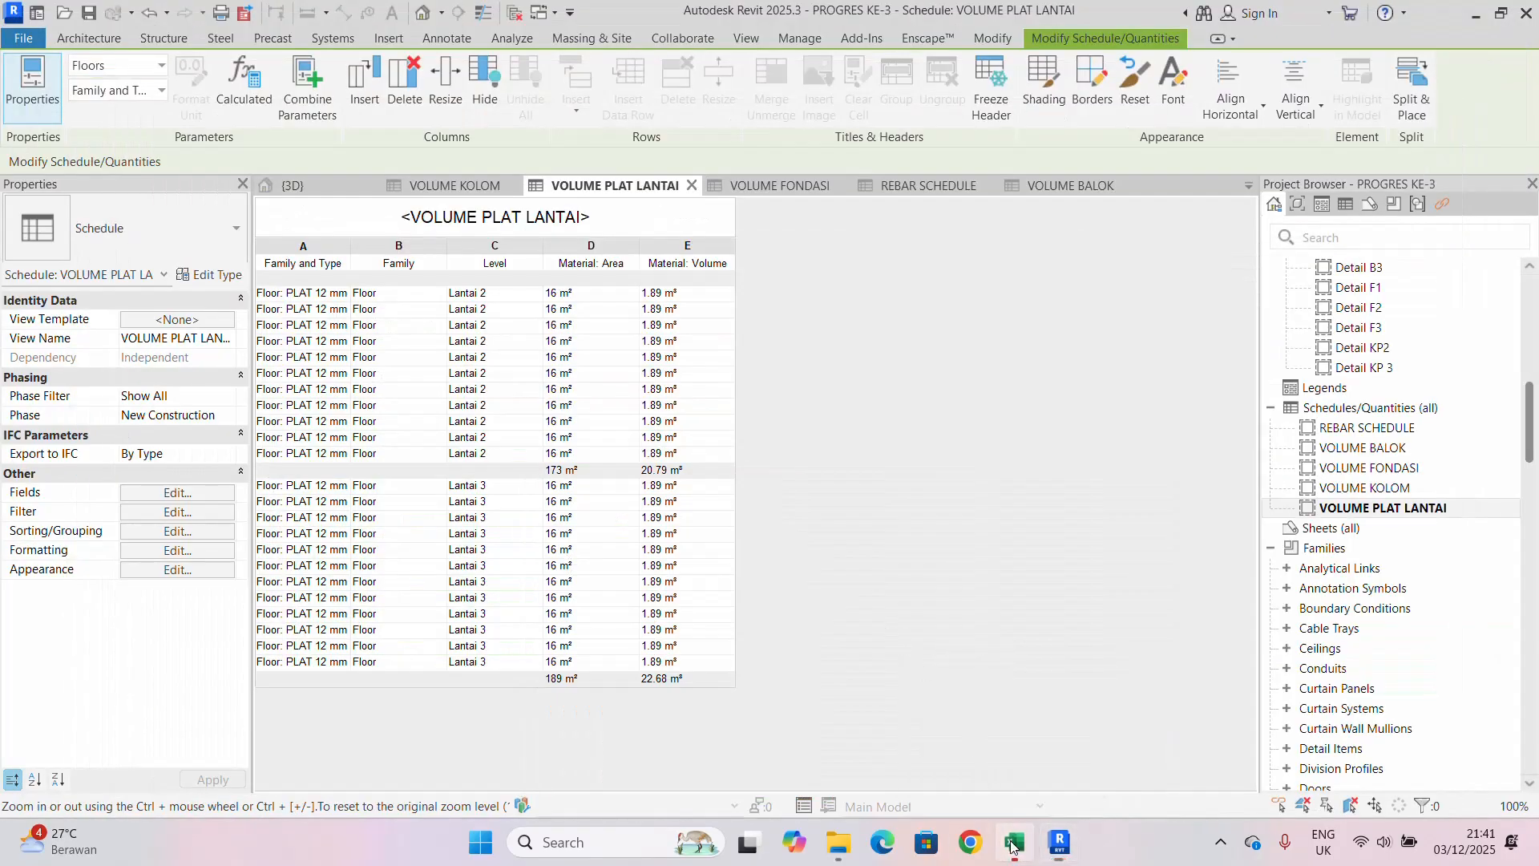
# - Return to the BOM sheet of the Tempalte BoQ workbook
pyautogui.click(265, 782)
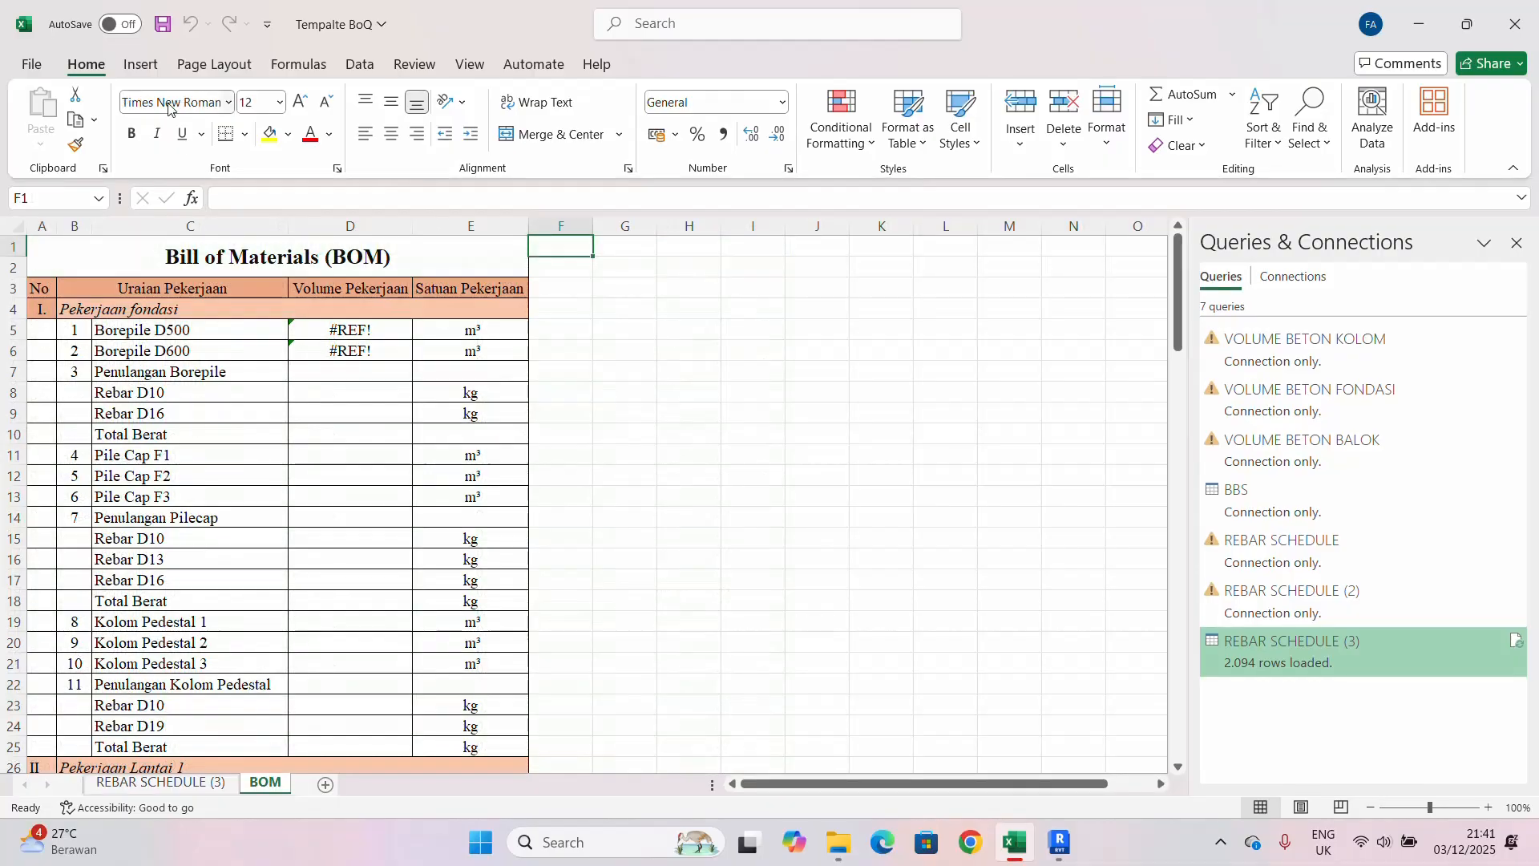
# - Import the VOLUME BALOK CSV file from the MATERIAL TAKE OFF folder and load it into a new worksheet
pyautogui.click(359, 64)
pyautogui.click(97, 94)
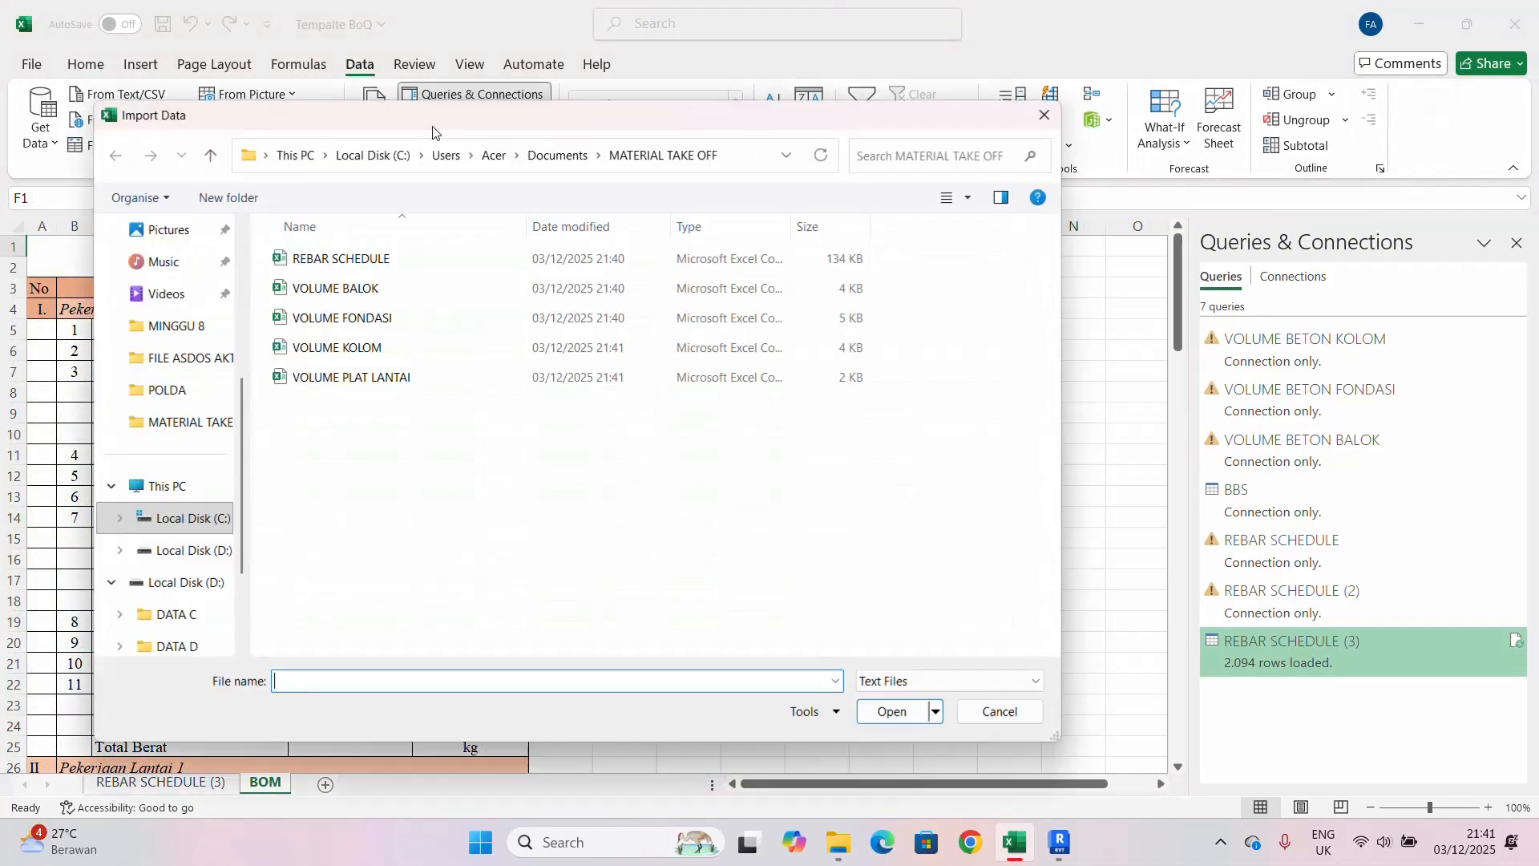
pyautogui.moveTo(430, 93); pyautogui.dragTo(417, 78)
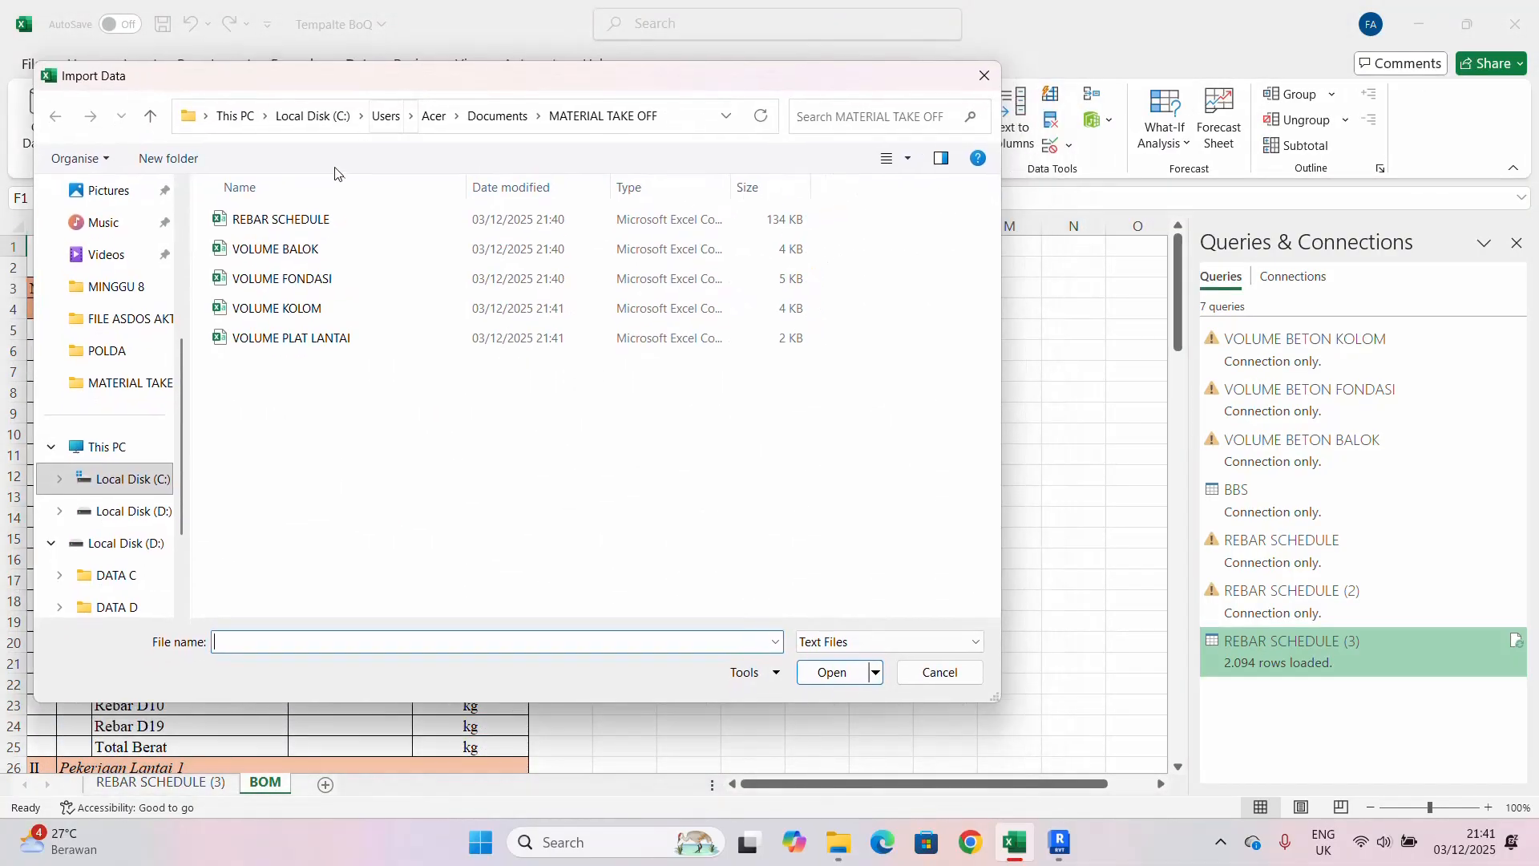
pyautogui.click(304, 249)
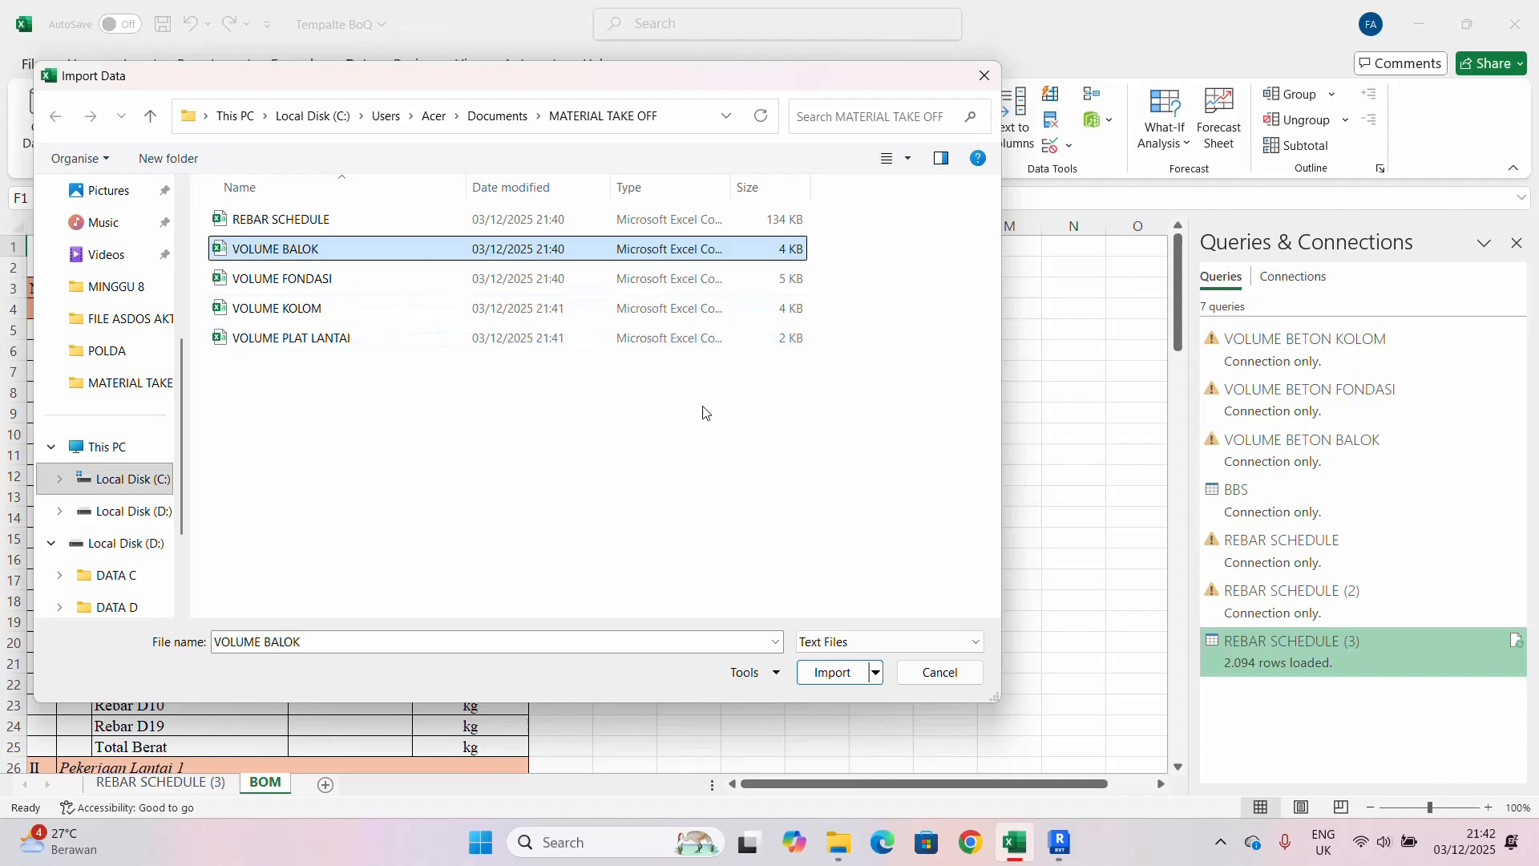
pyautogui.click(838, 673)
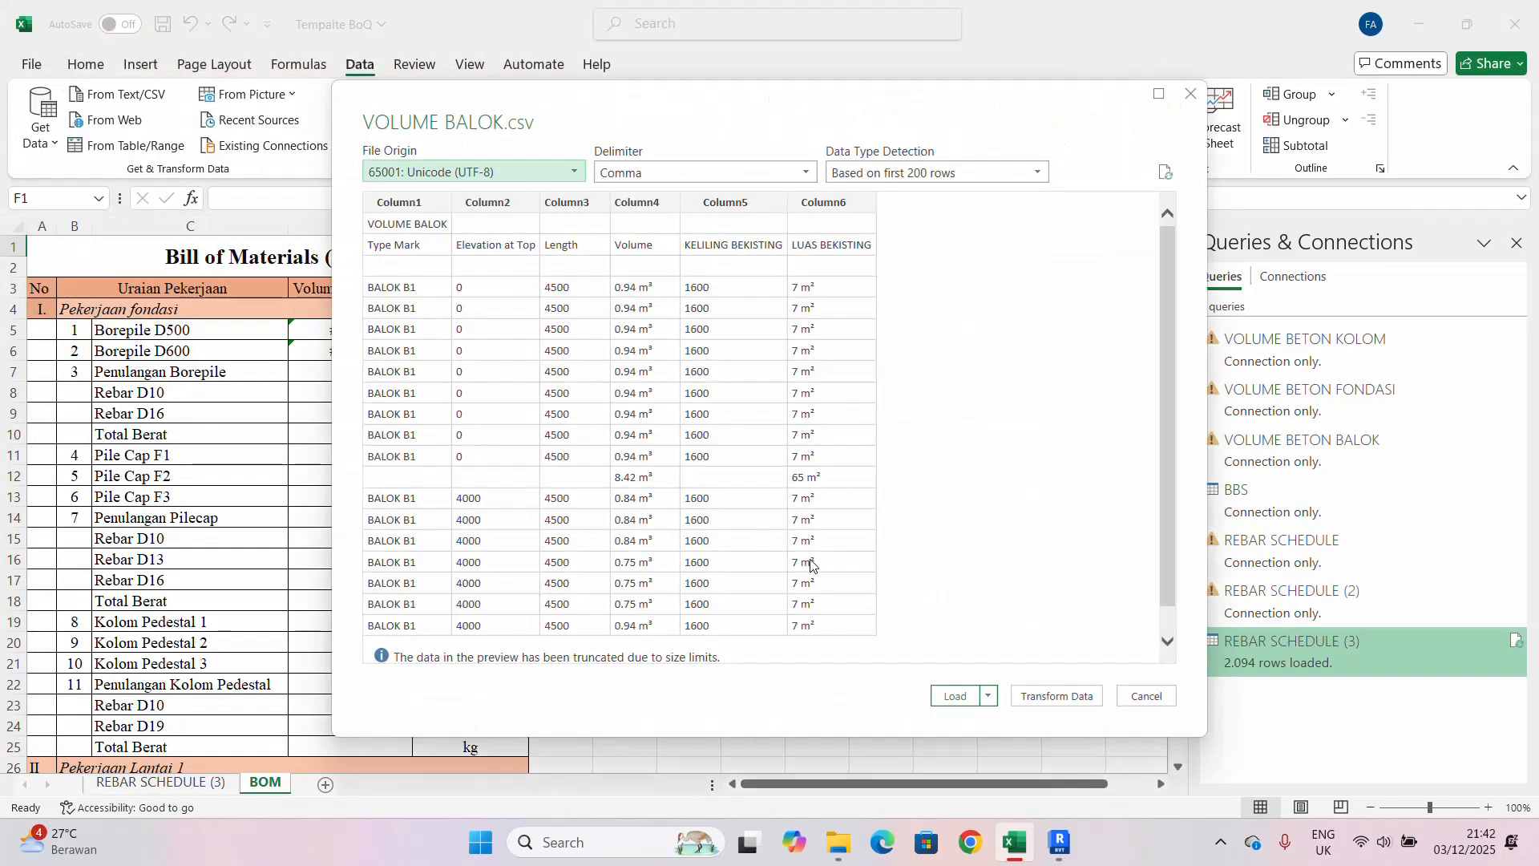
pyautogui.click(954, 696)
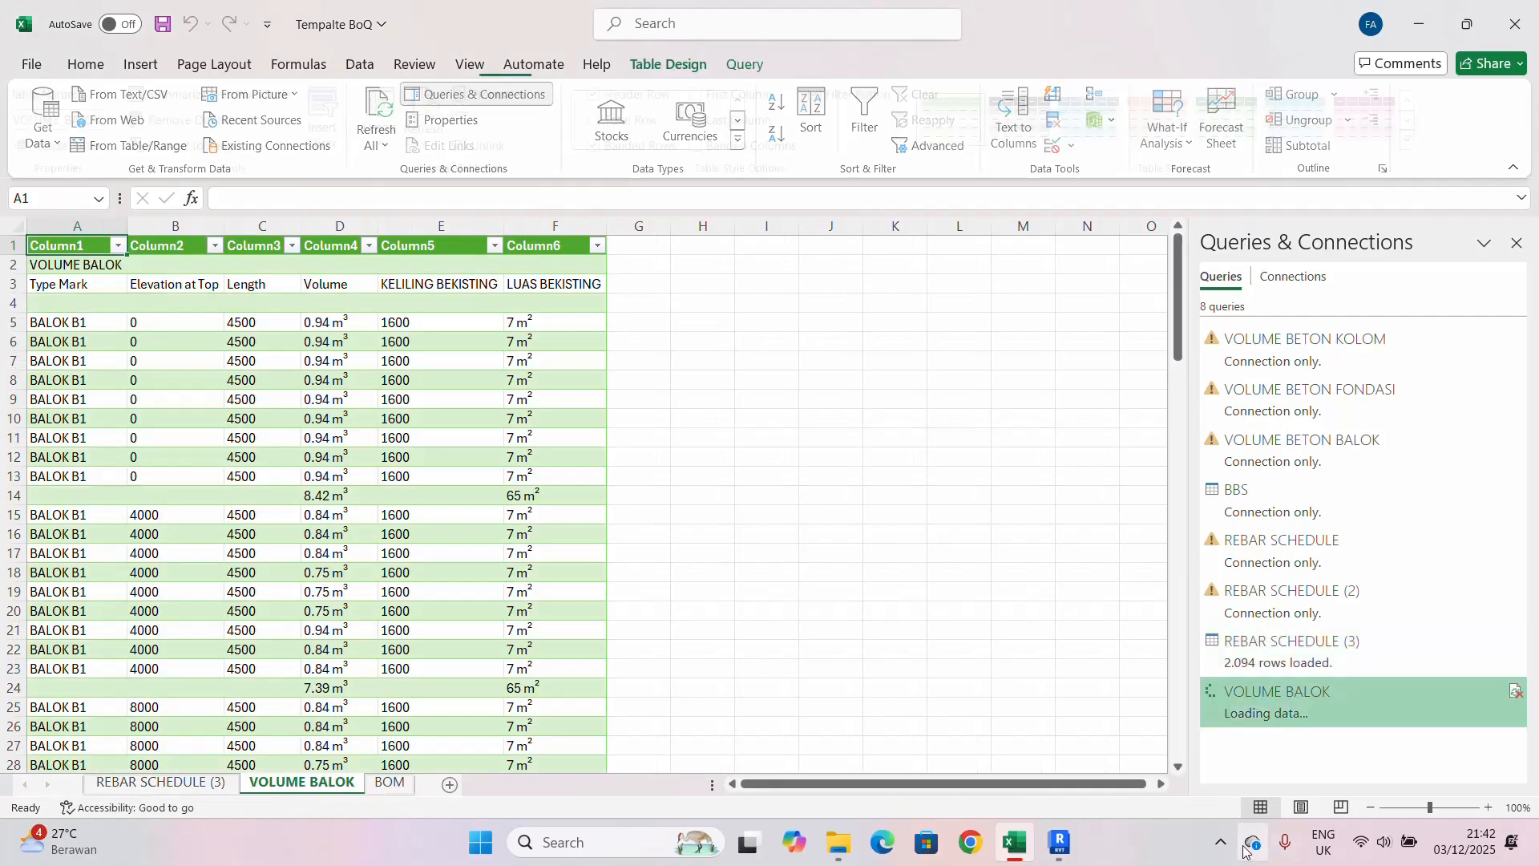
pyautogui.click(1220, 842)
pyautogui.click(1180, 745)
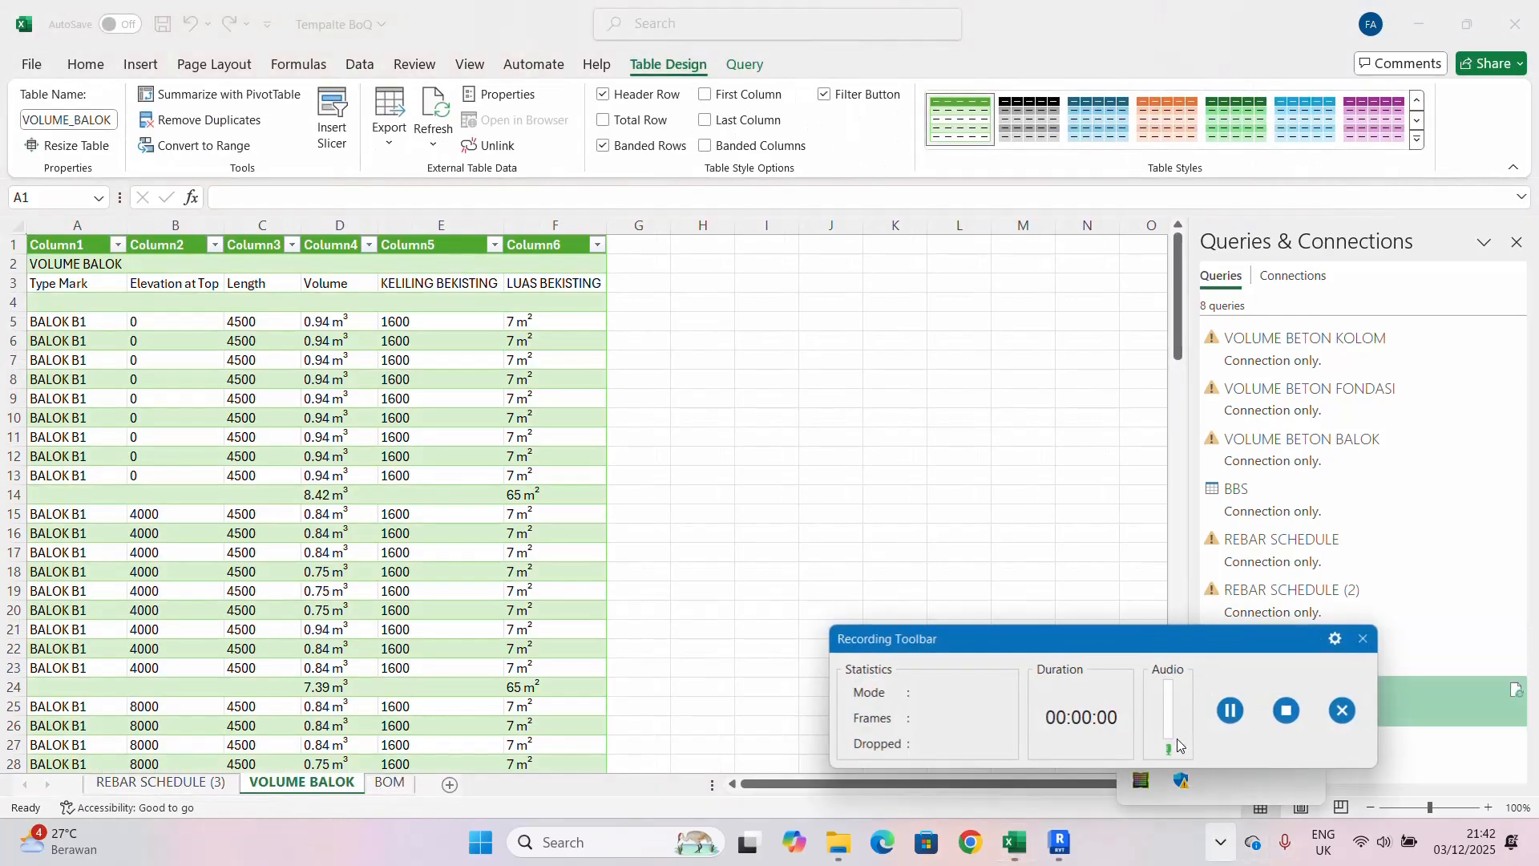
pyautogui.click(1283, 712)
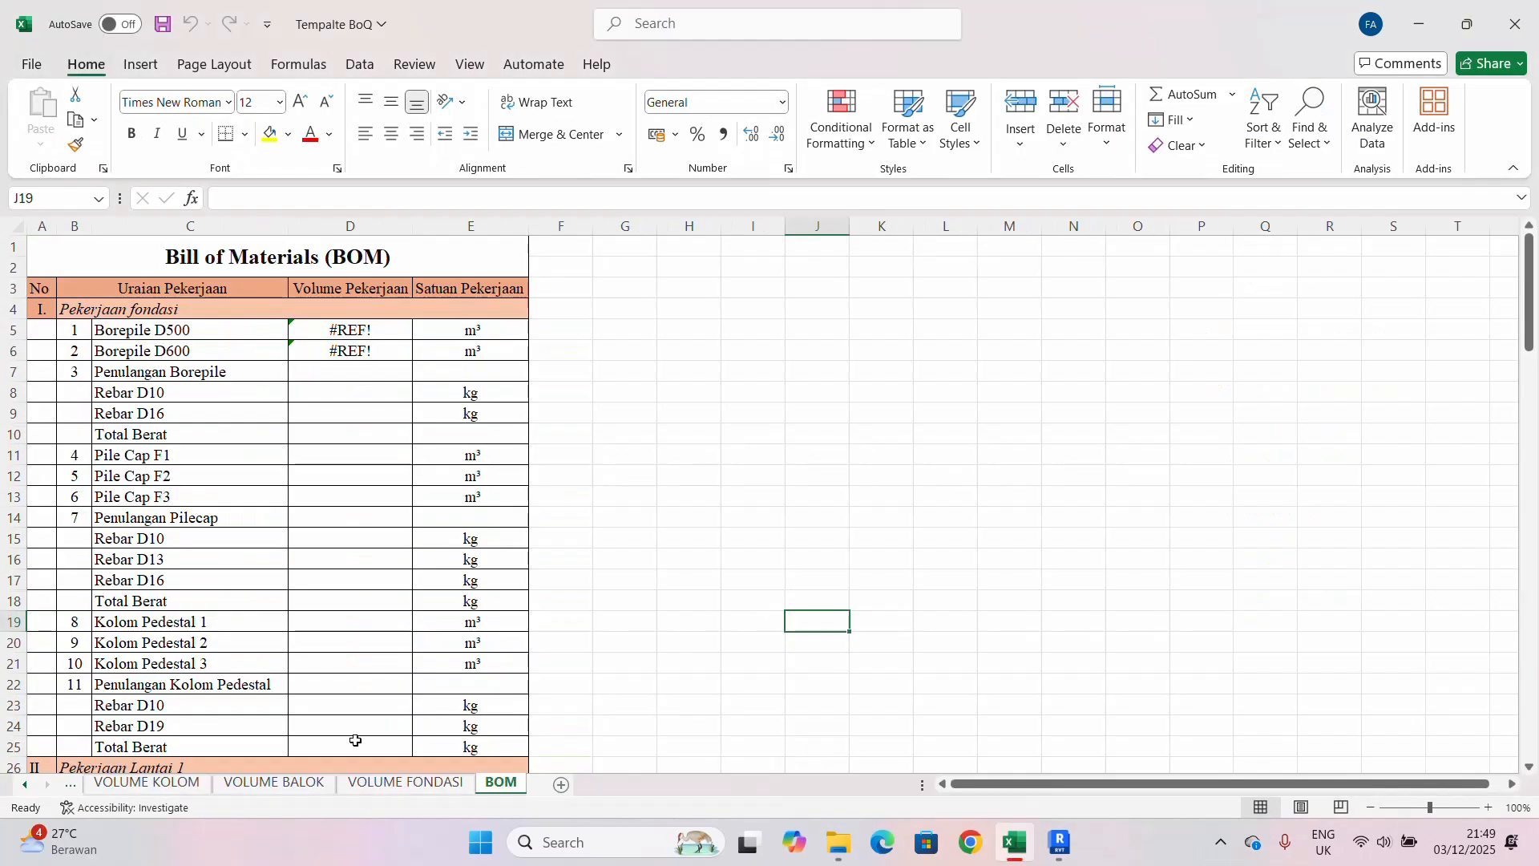
# - Look through the imported volume schedule sheets and return to the BOM sheet
pyautogui.click(303, 784)
pyautogui.click(102, 787)
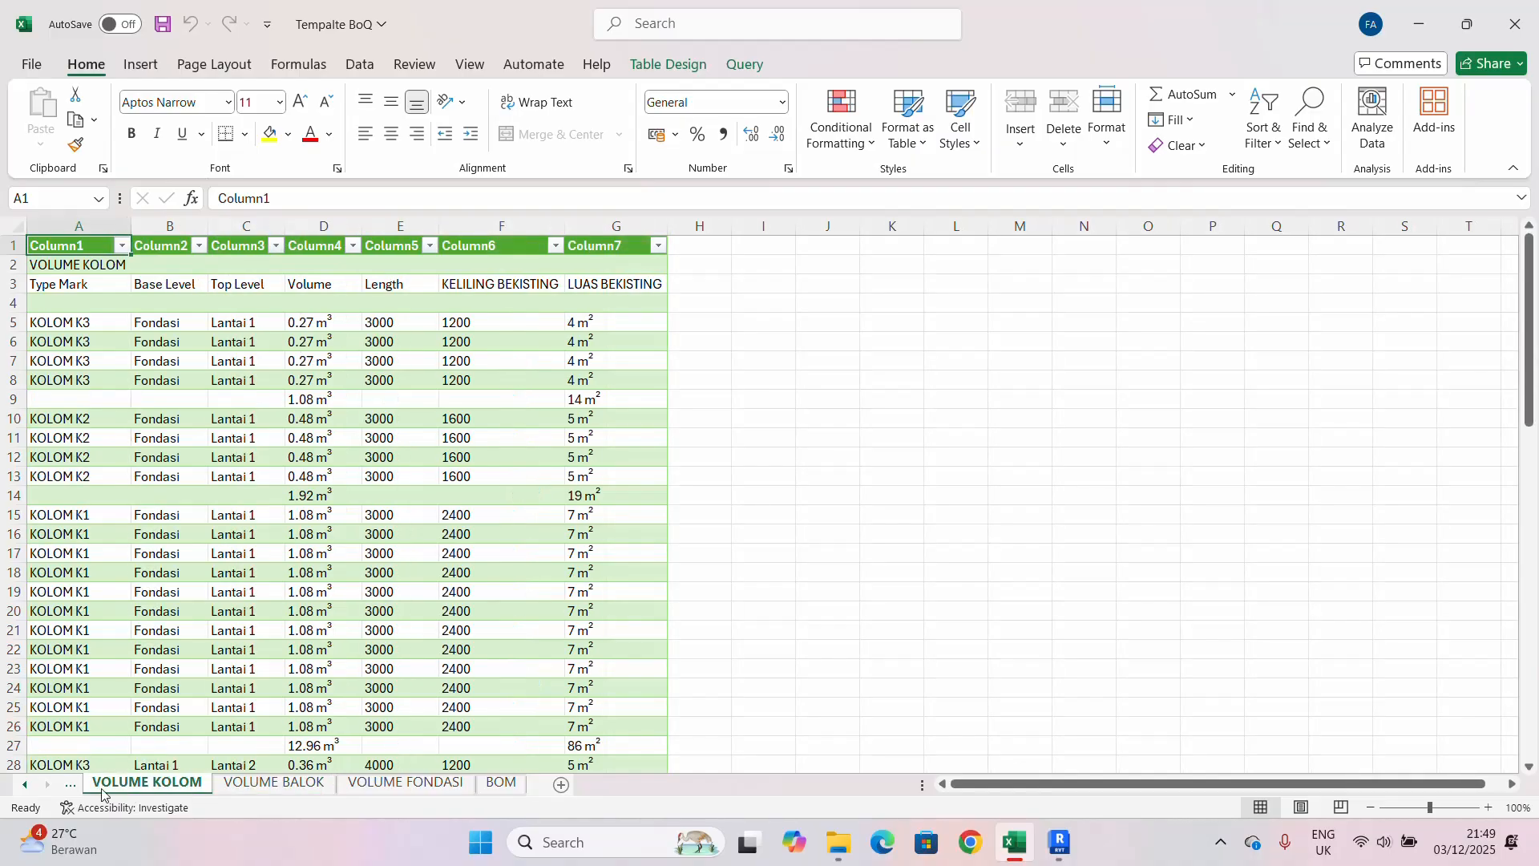
pyautogui.click(71, 784)
pyautogui.click(665, 783)
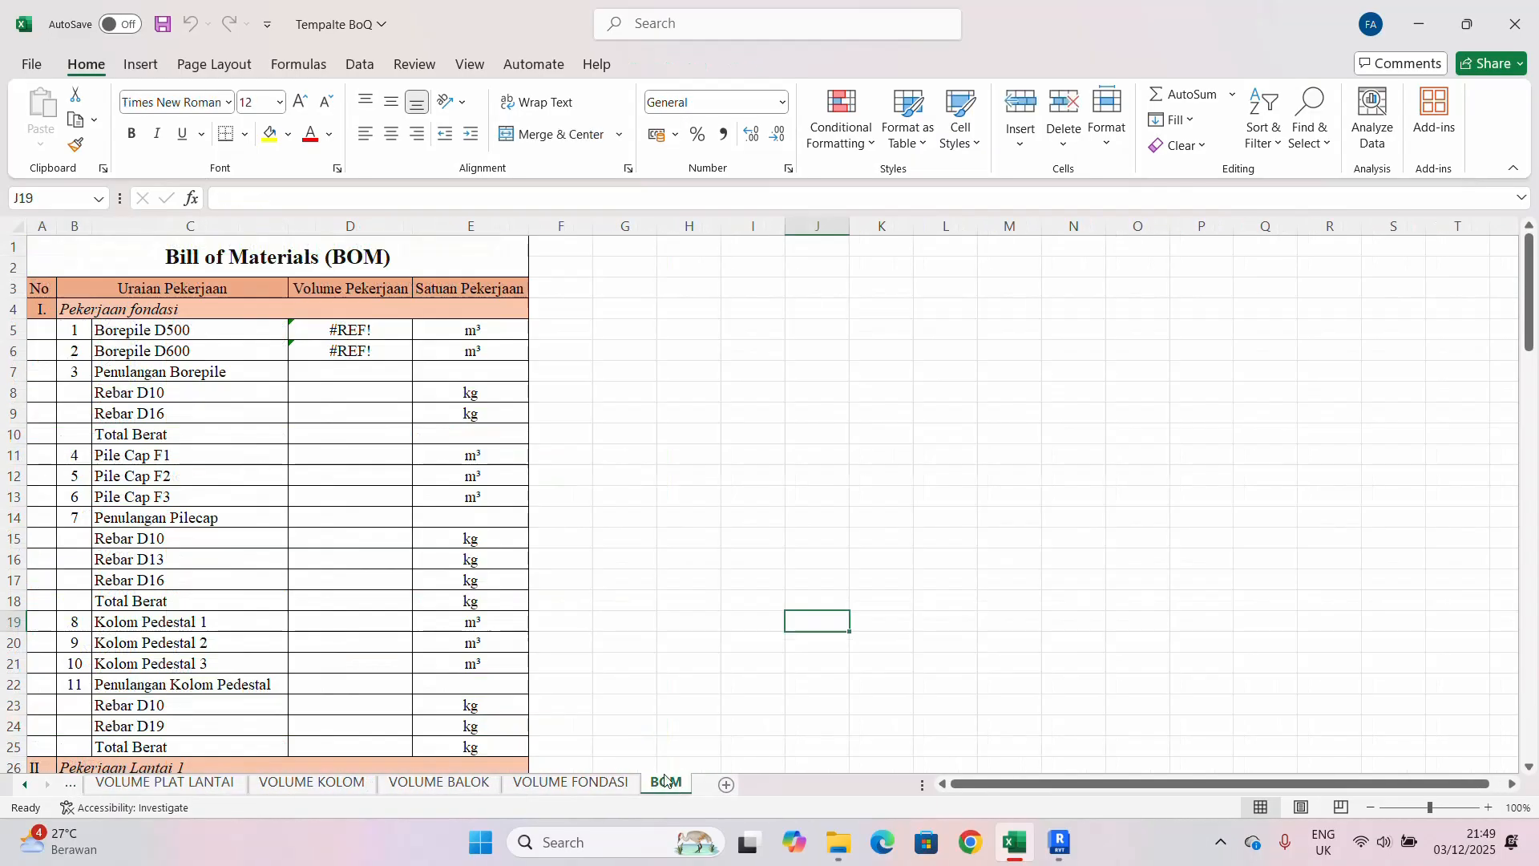
pyautogui.click(377, 334)
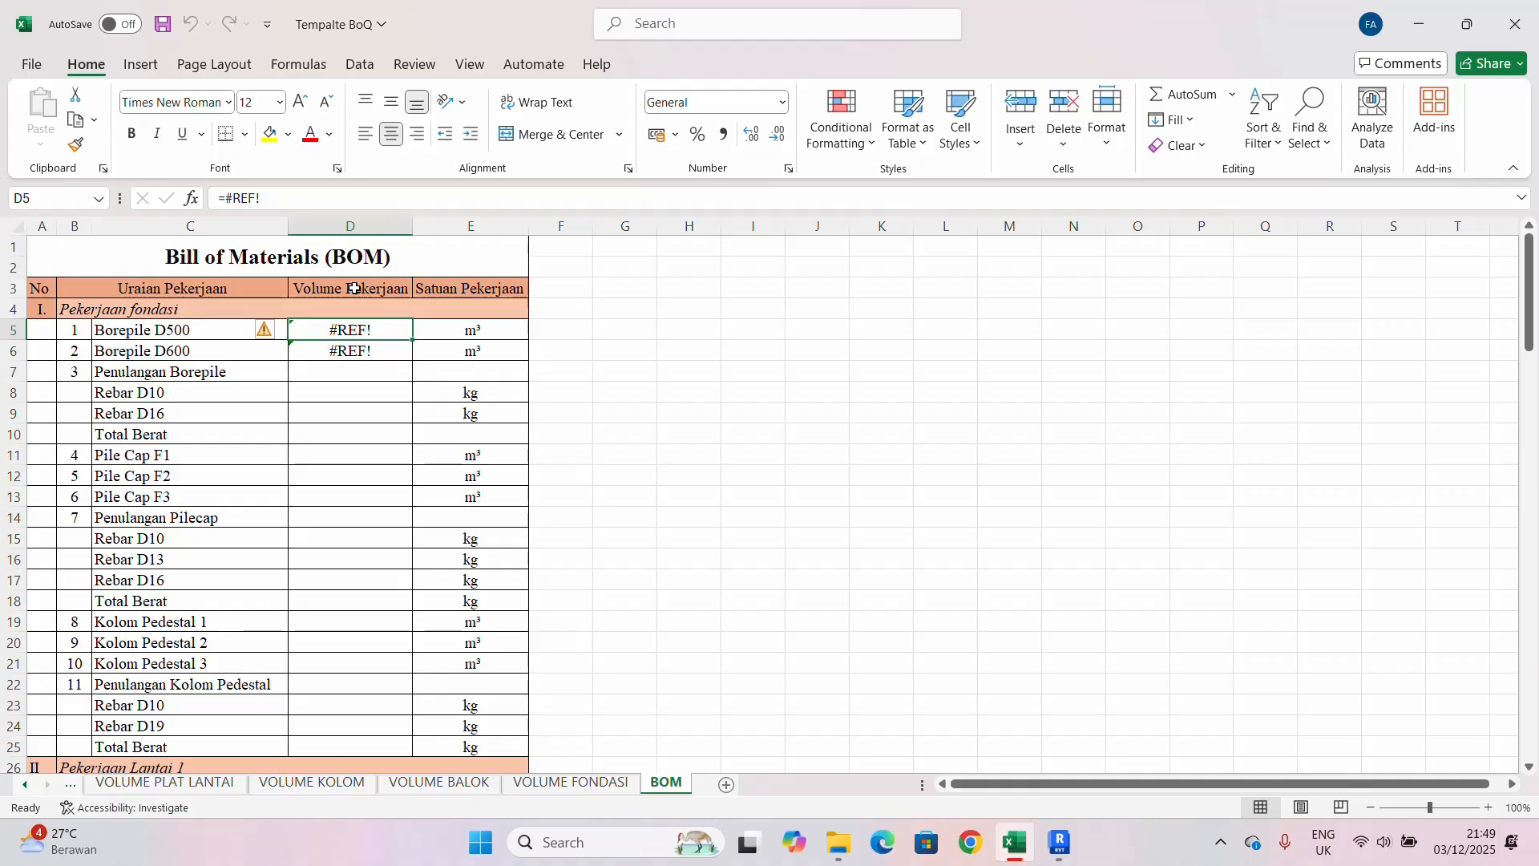
pyautogui.write('=')
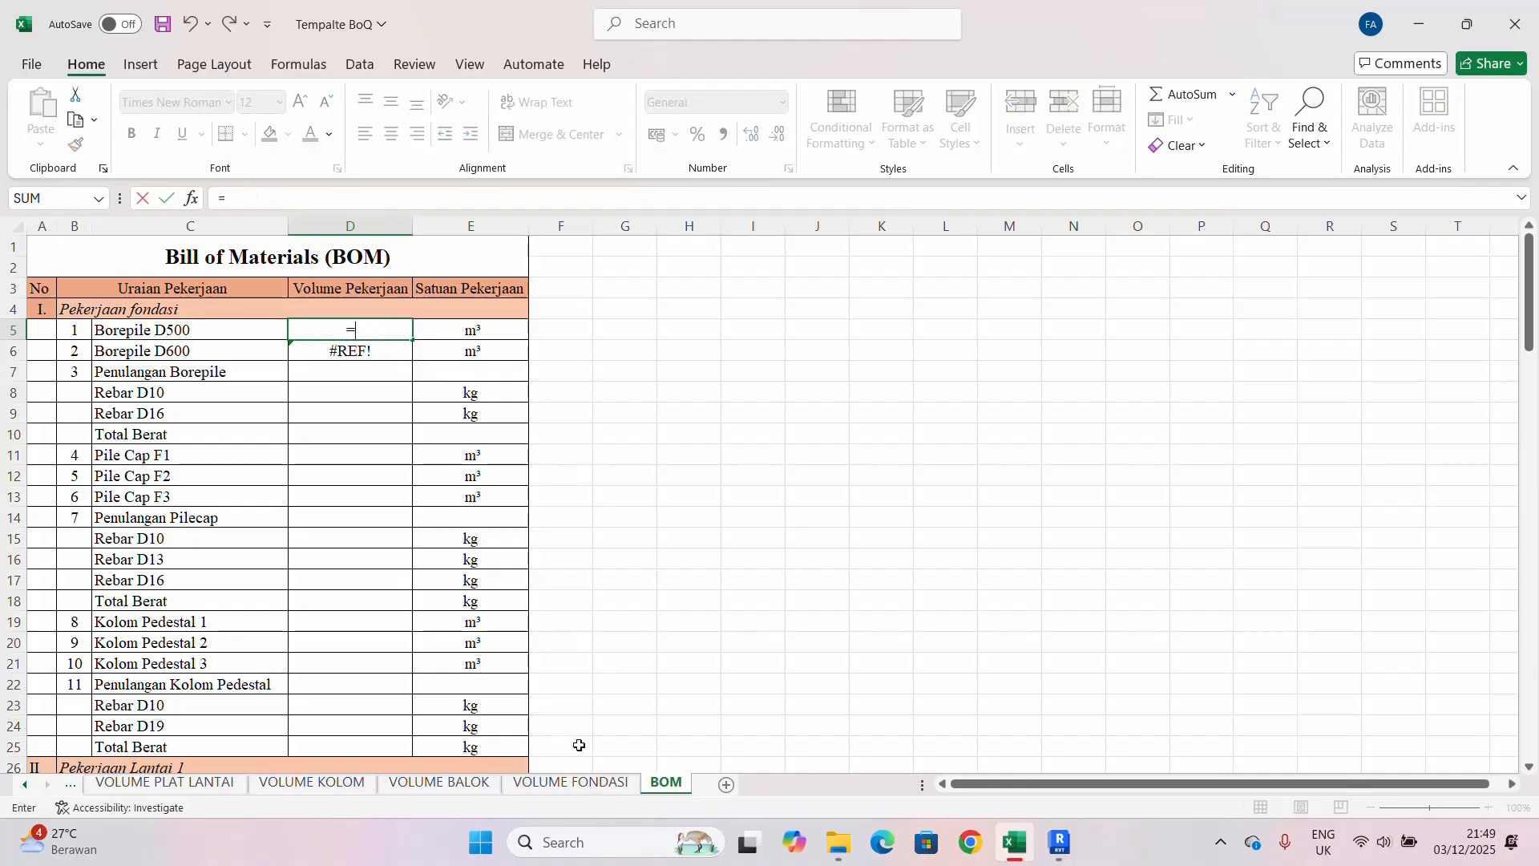
pyautogui.click(553, 782)
pyautogui.click(665, 783)
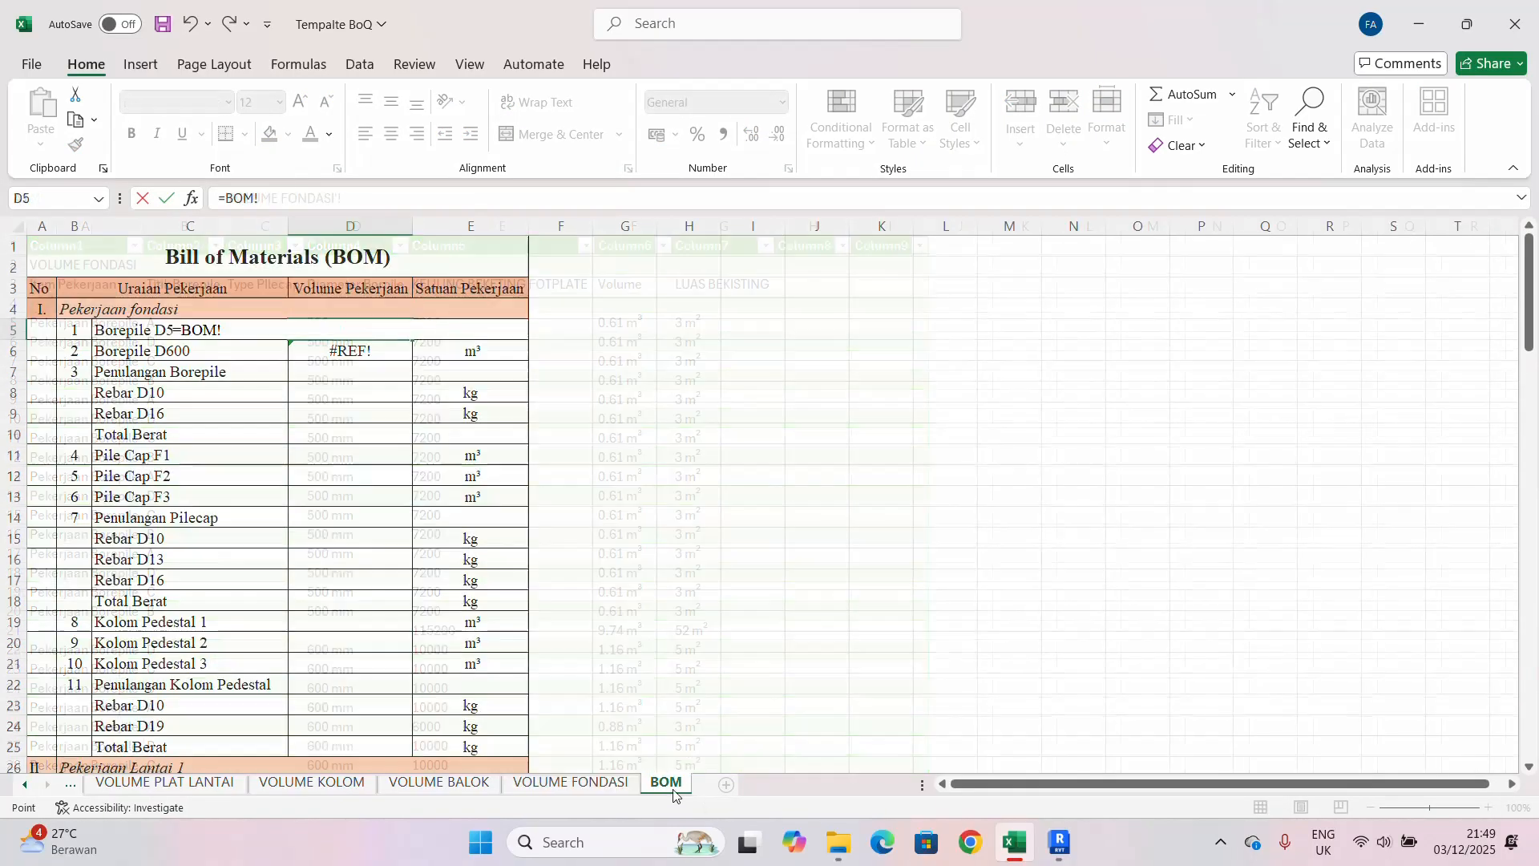
pyautogui.hotkey('ctrl', 'Return')
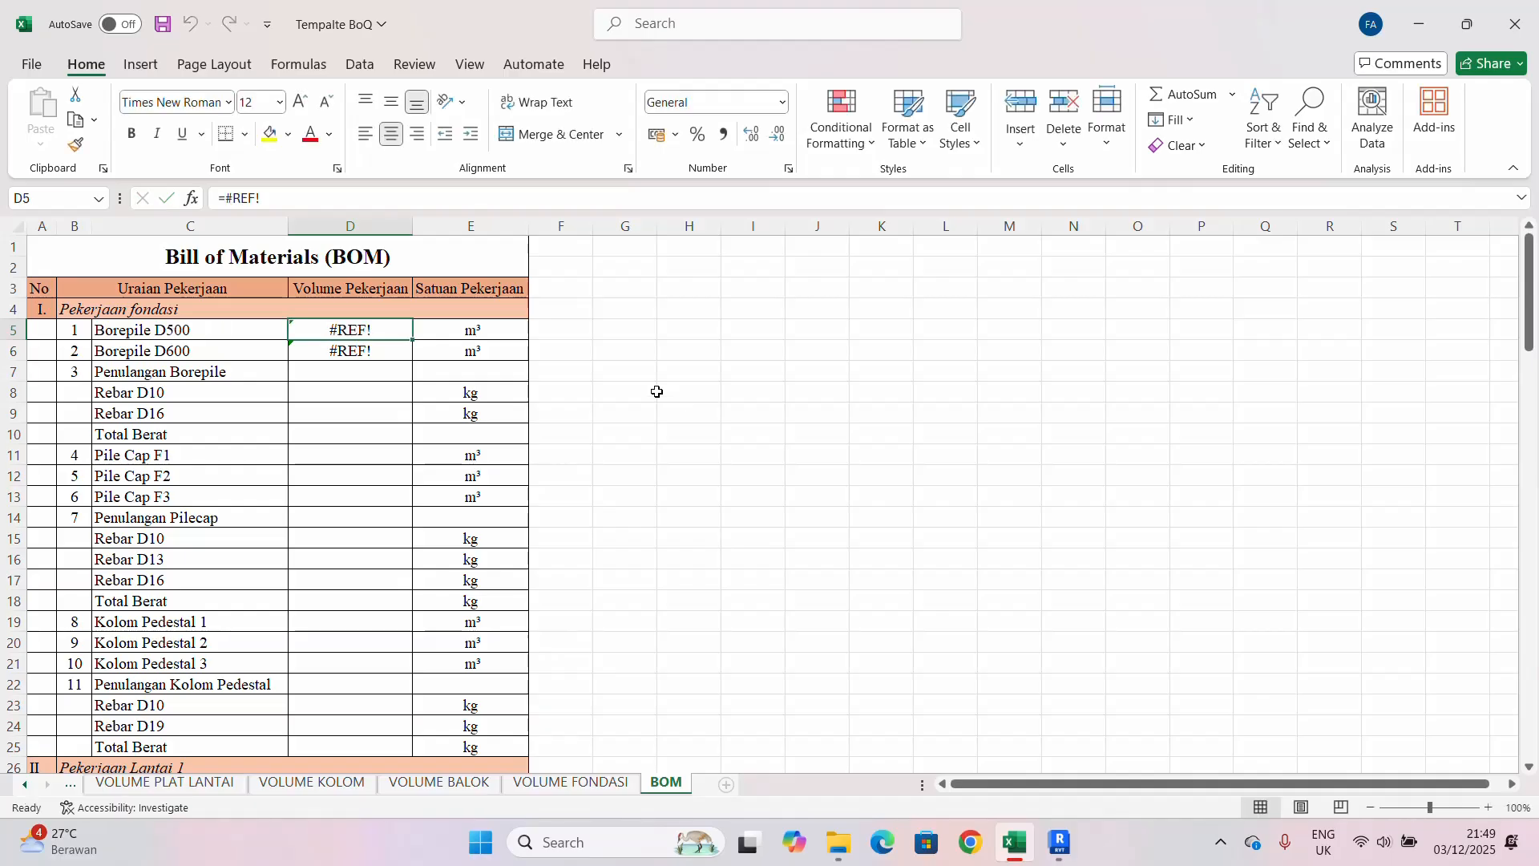
# - Link the Borepile D500 volume in cell D5 to the 500 mm borepile subtotal in F21 of the VOLUME FONDASI sheet
pyautogui.write('=')
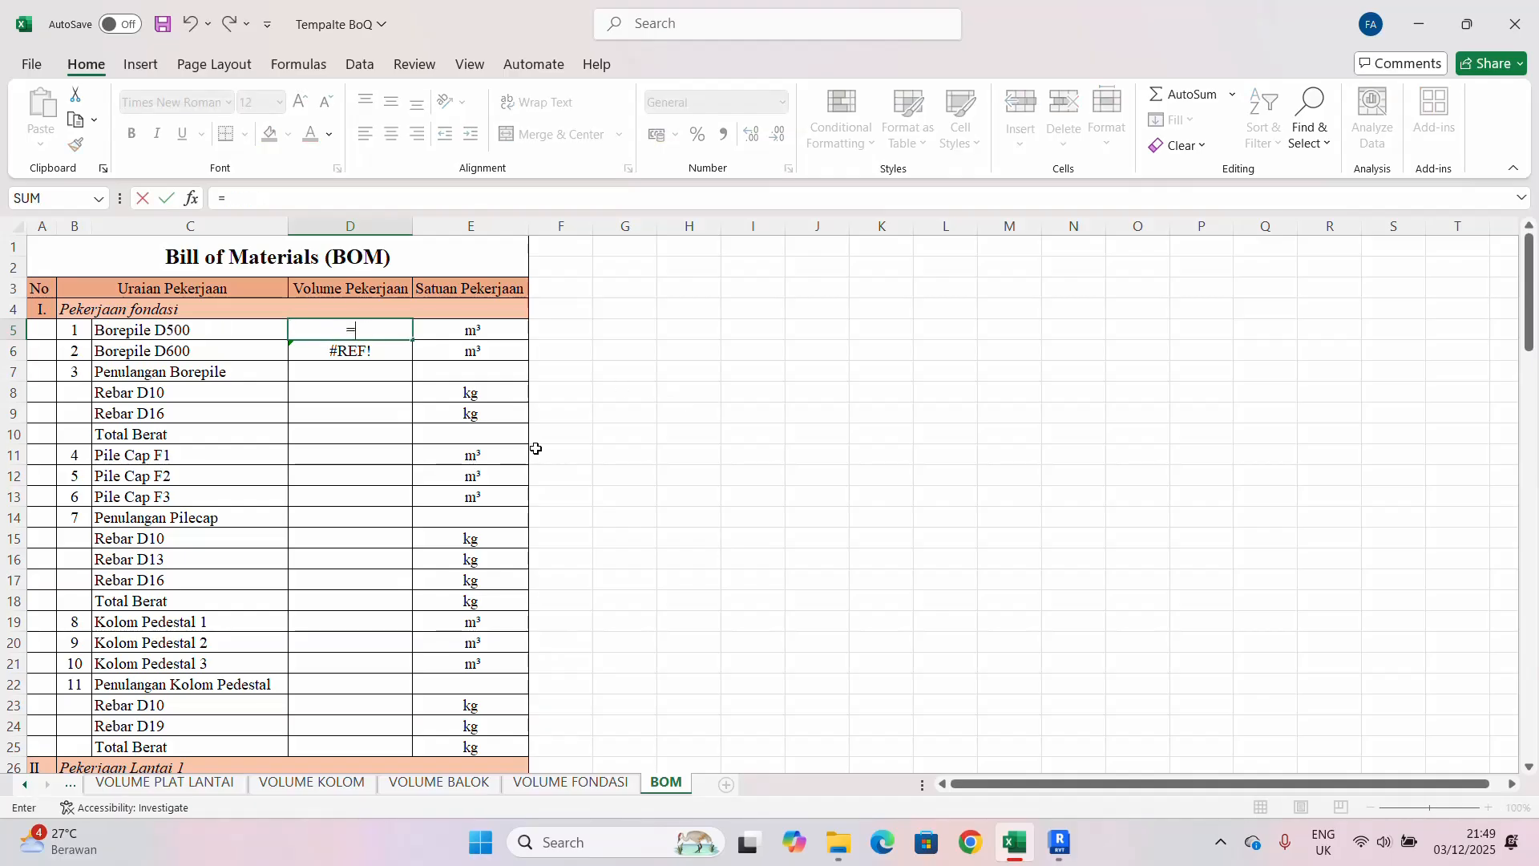
pyautogui.click(571, 783)
pyautogui.scroll(-17, 675, 417)
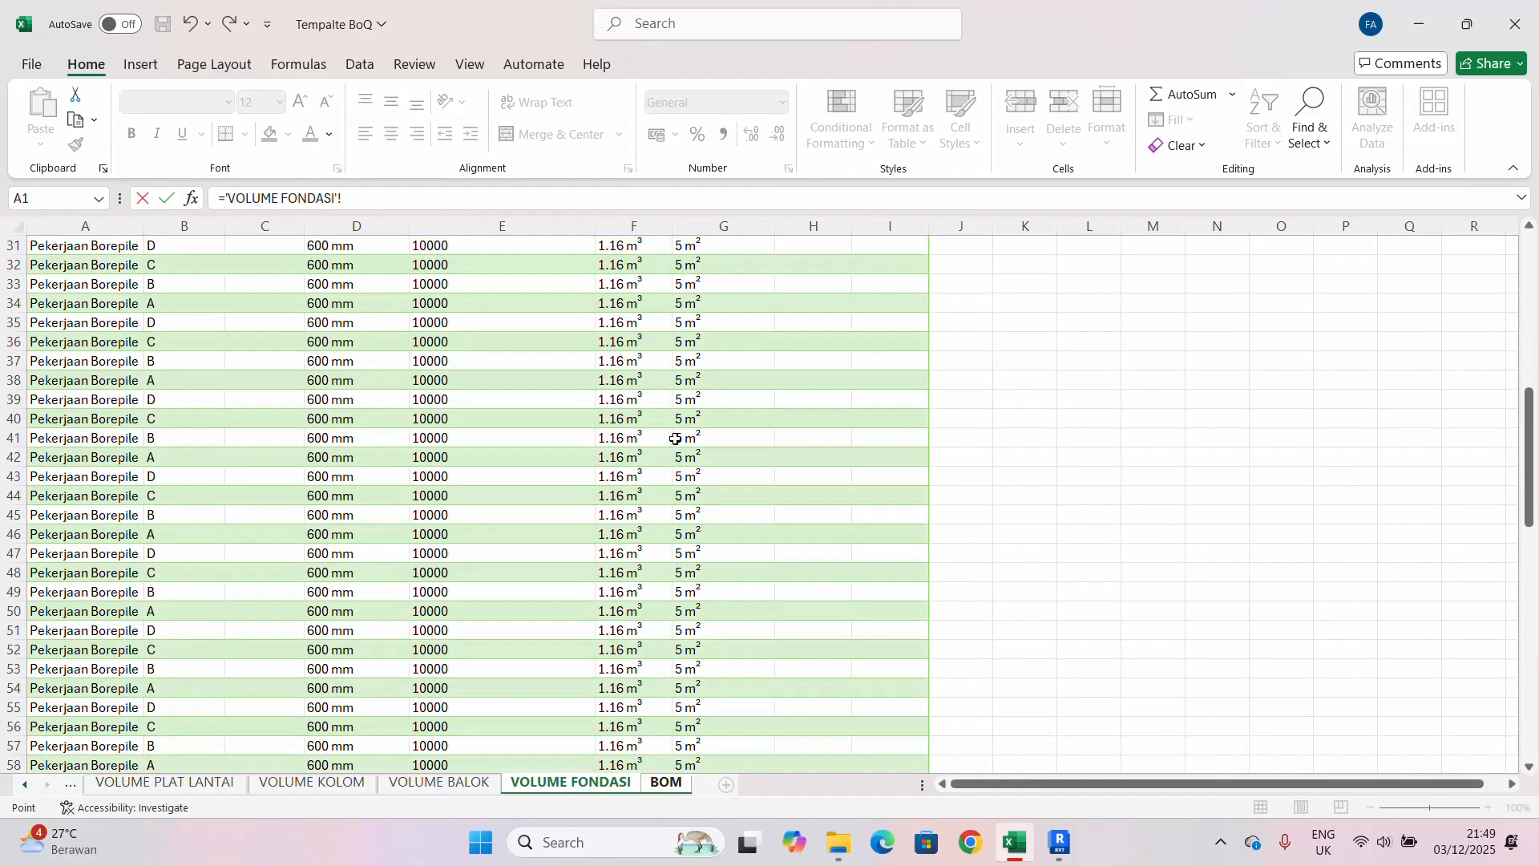
pyautogui.scroll(17, 675, 439)
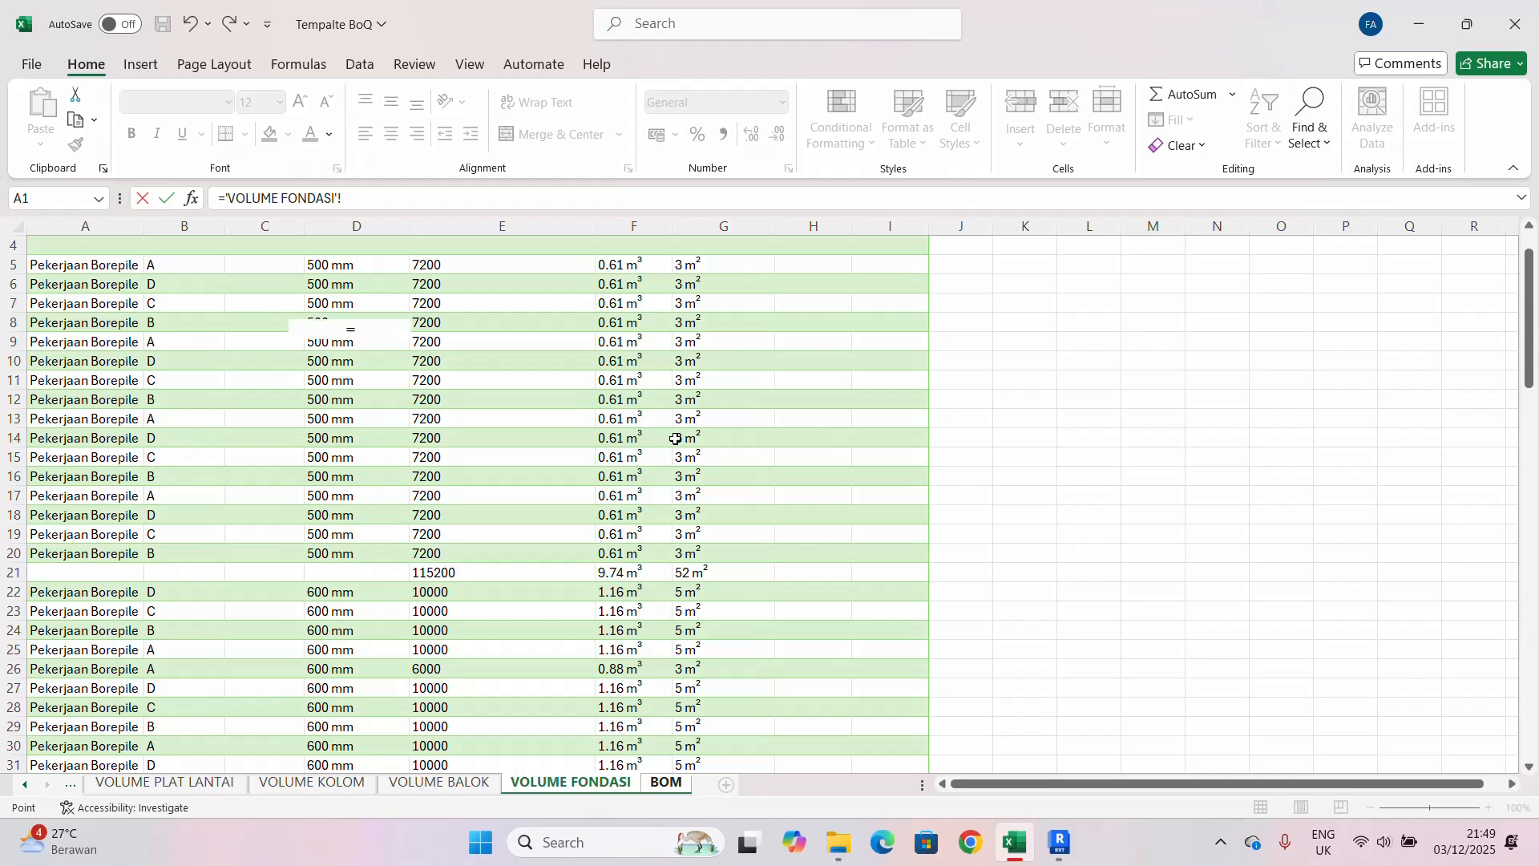
pyautogui.scroll(1, 675, 439)
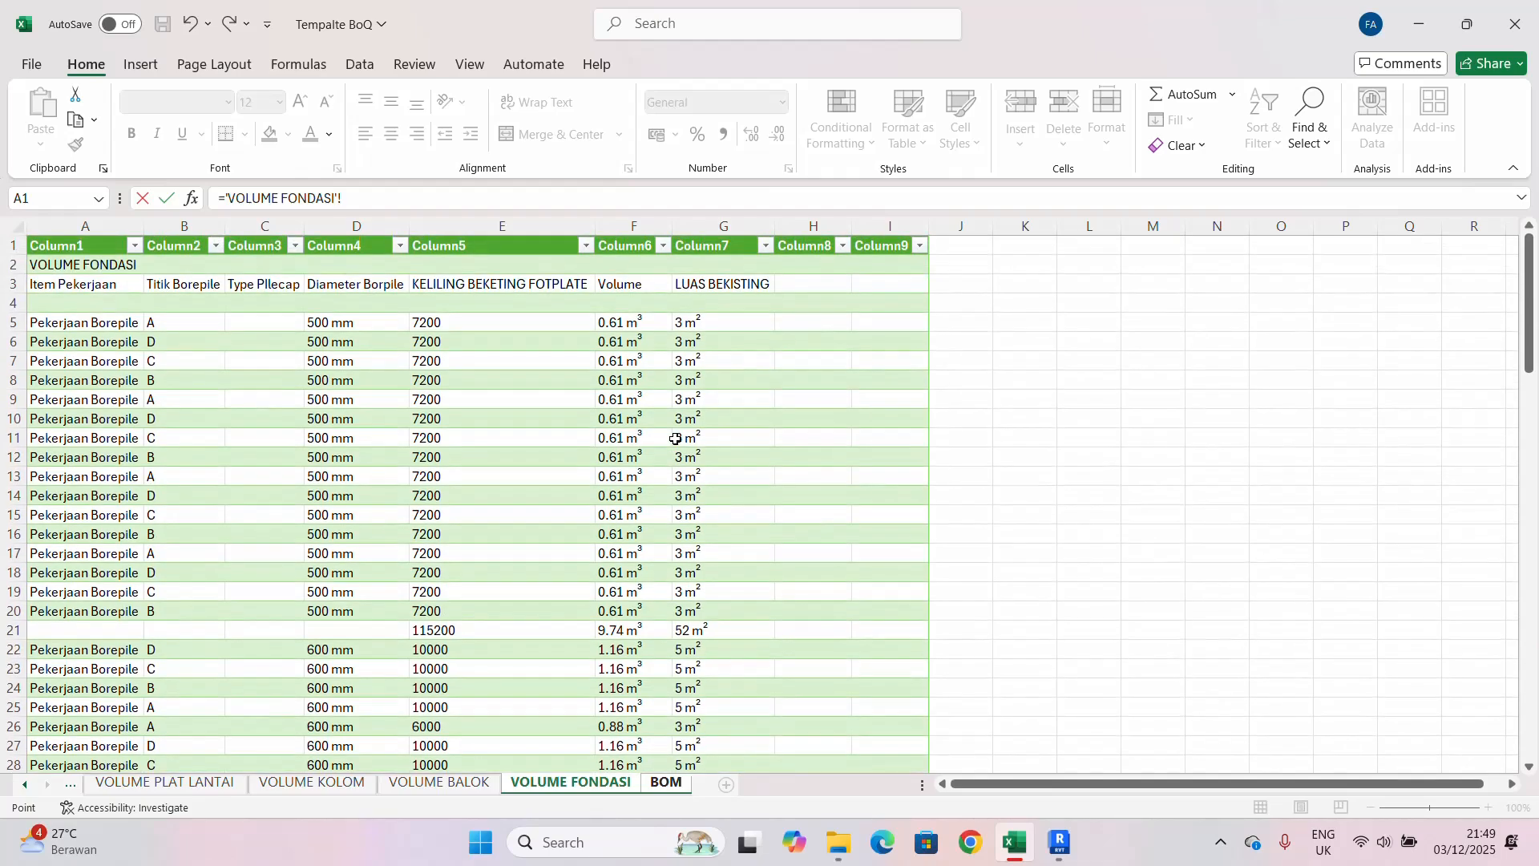
pyautogui.click(640, 628)
pyautogui.press('Return')
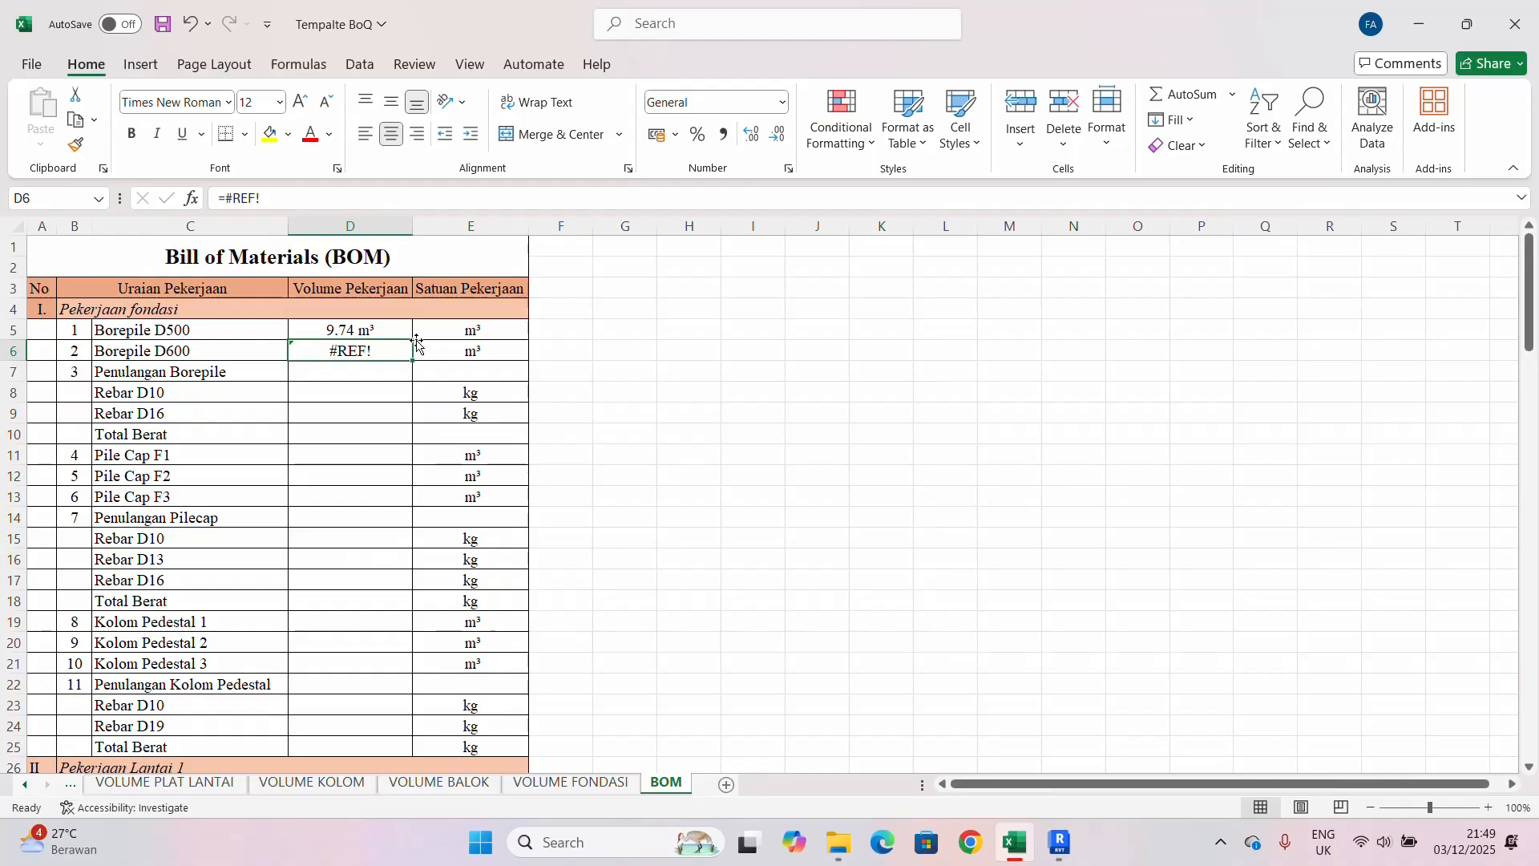
# - Link the Borepile D600 volume in cell D6 to cell F75 of the VOLUME FONDASI sheet
pyautogui.write('=')
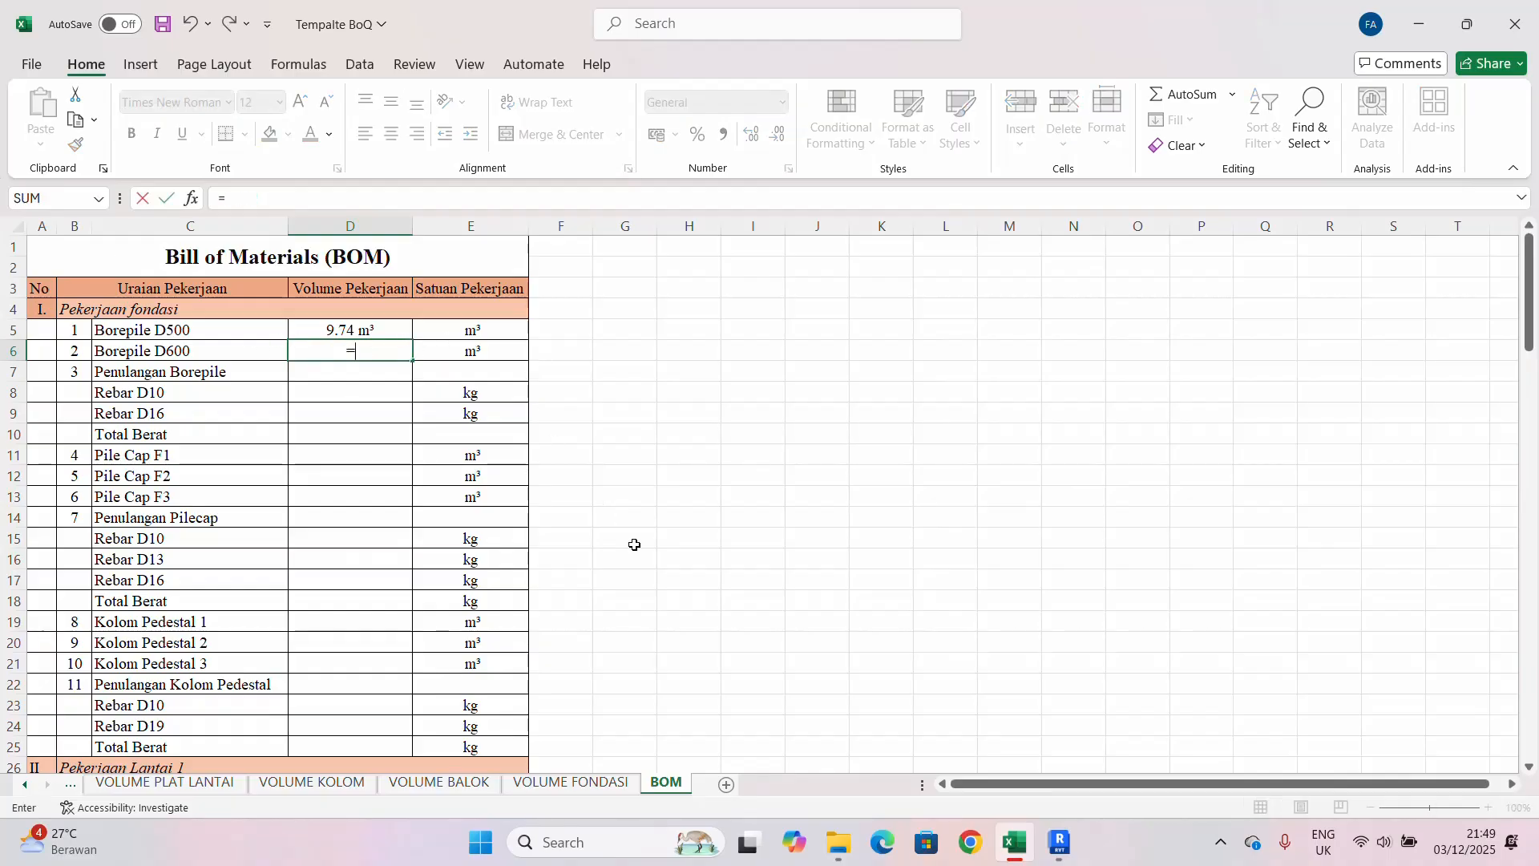
pyautogui.click(570, 784)
pyautogui.scroll(-10, 575, 481)
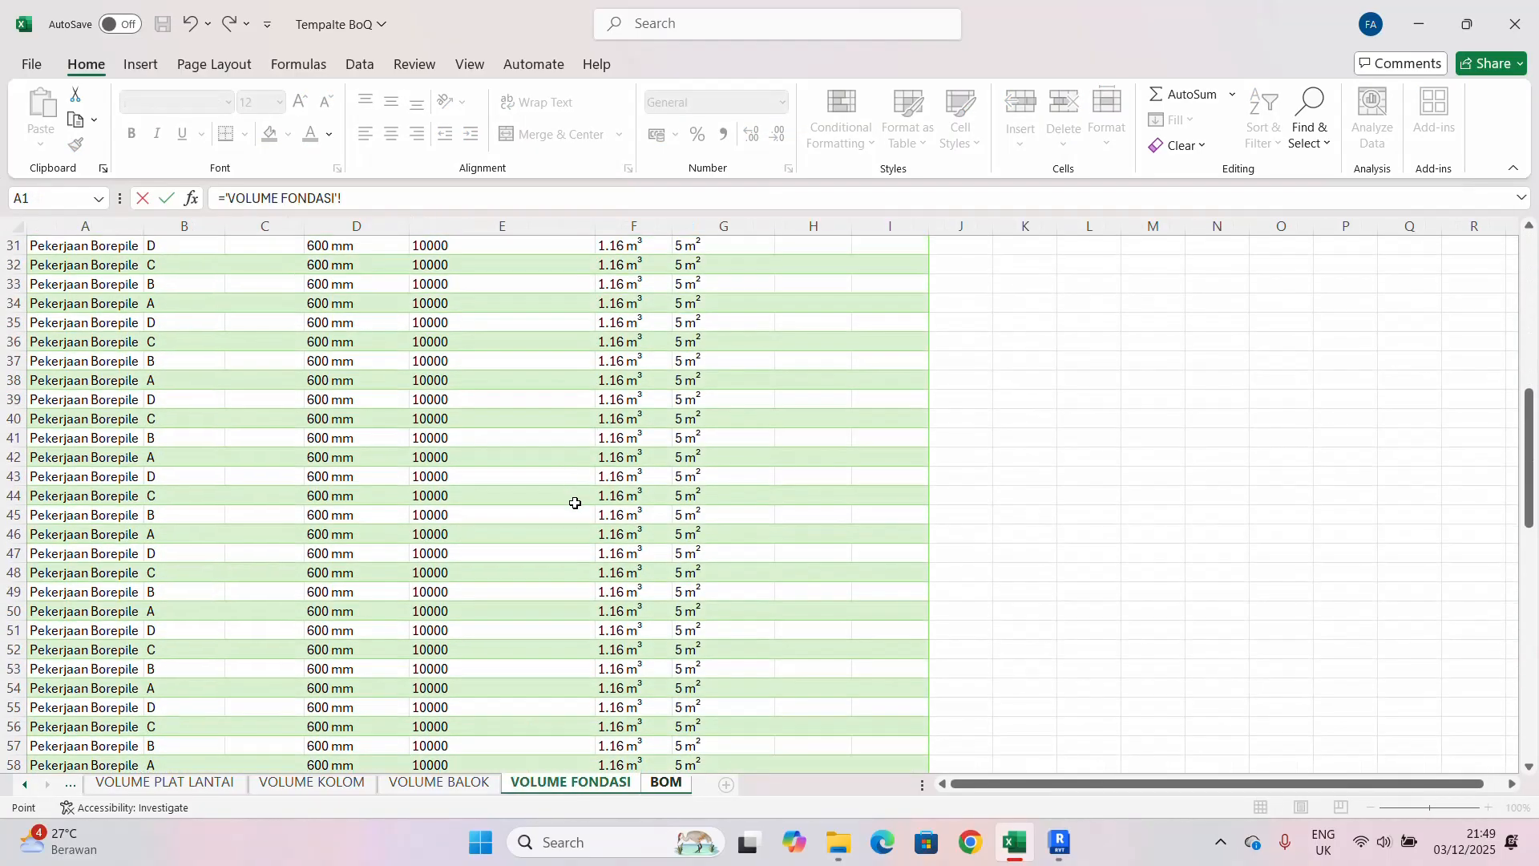
pyautogui.scroll(-9, 574, 502)
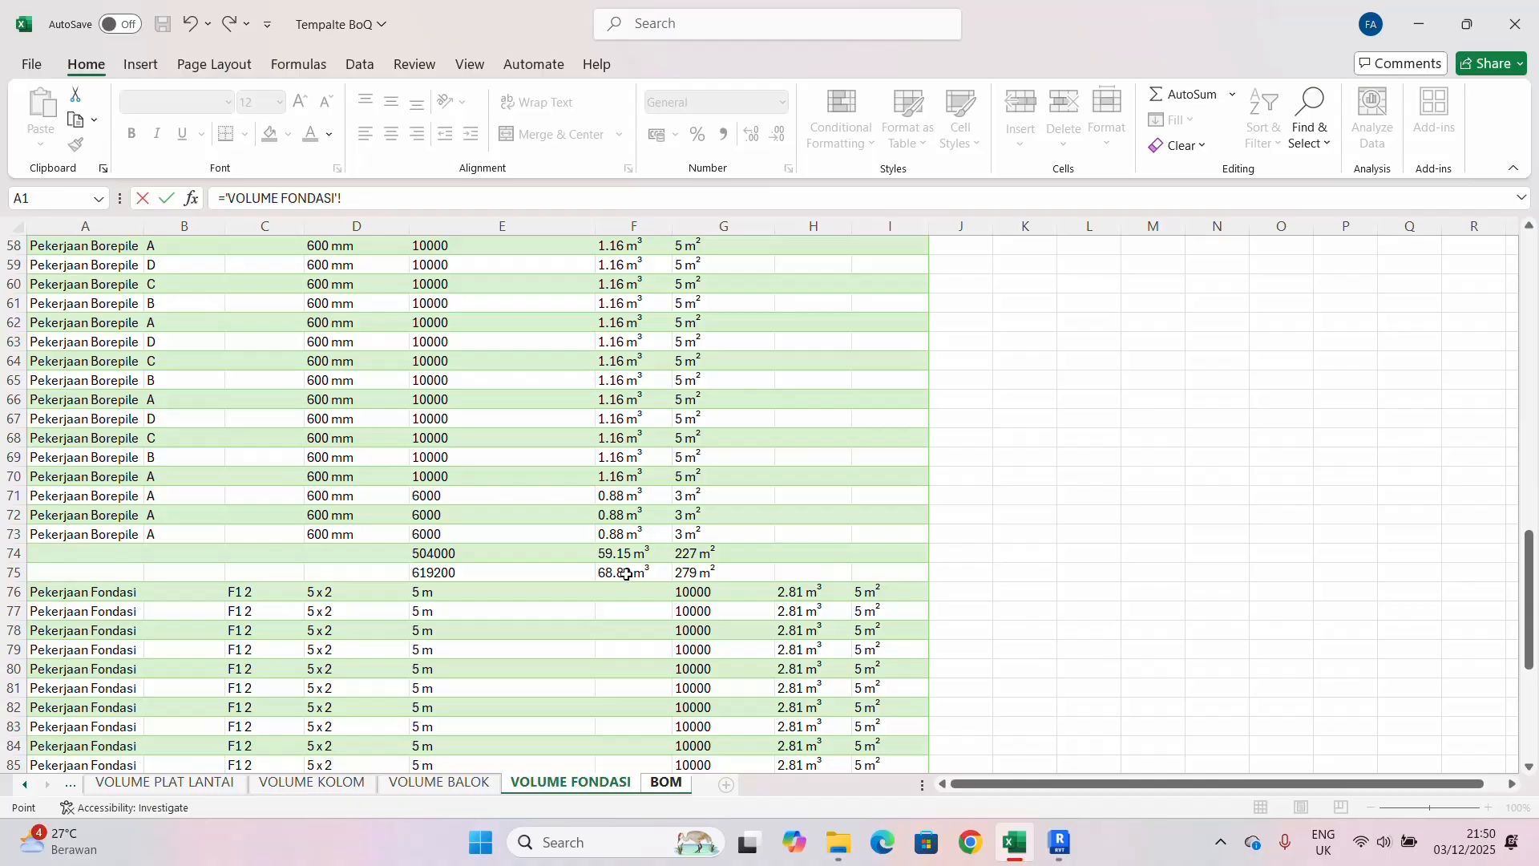
pyautogui.click(626, 574)
pyautogui.press('Return')
# - Look at the VOLUME PLAT LANTAI and REBAR SCHEDULE sheets, and return to the borepile Rebar D10 row on the BOM sheet
pyautogui.click(653, 389)
pyautogui.click(436, 393)
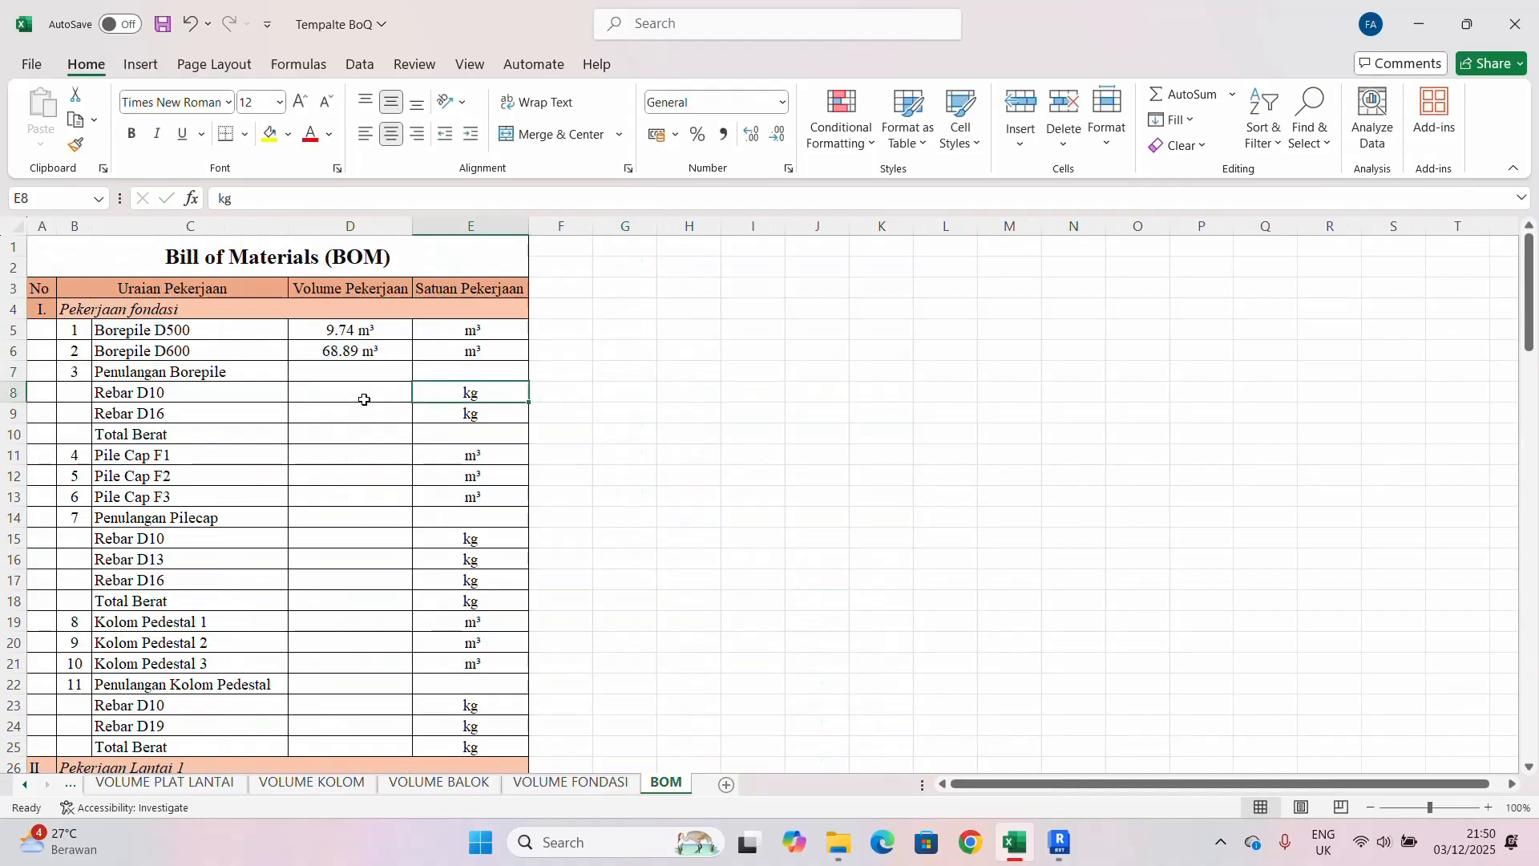
pyautogui.click(403, 405)
pyautogui.click(200, 784)
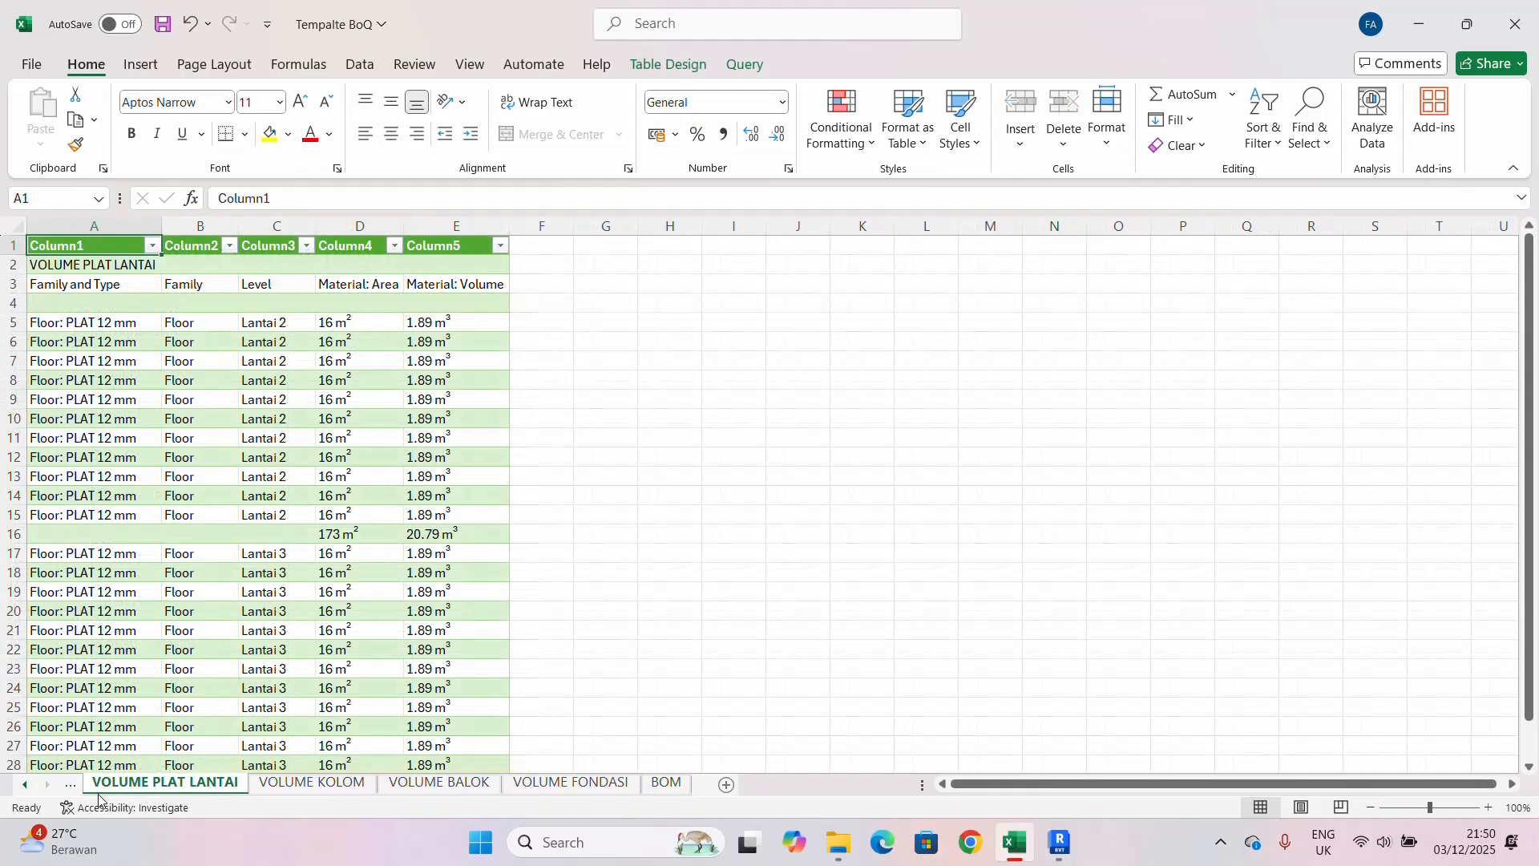
pyautogui.click(73, 785)
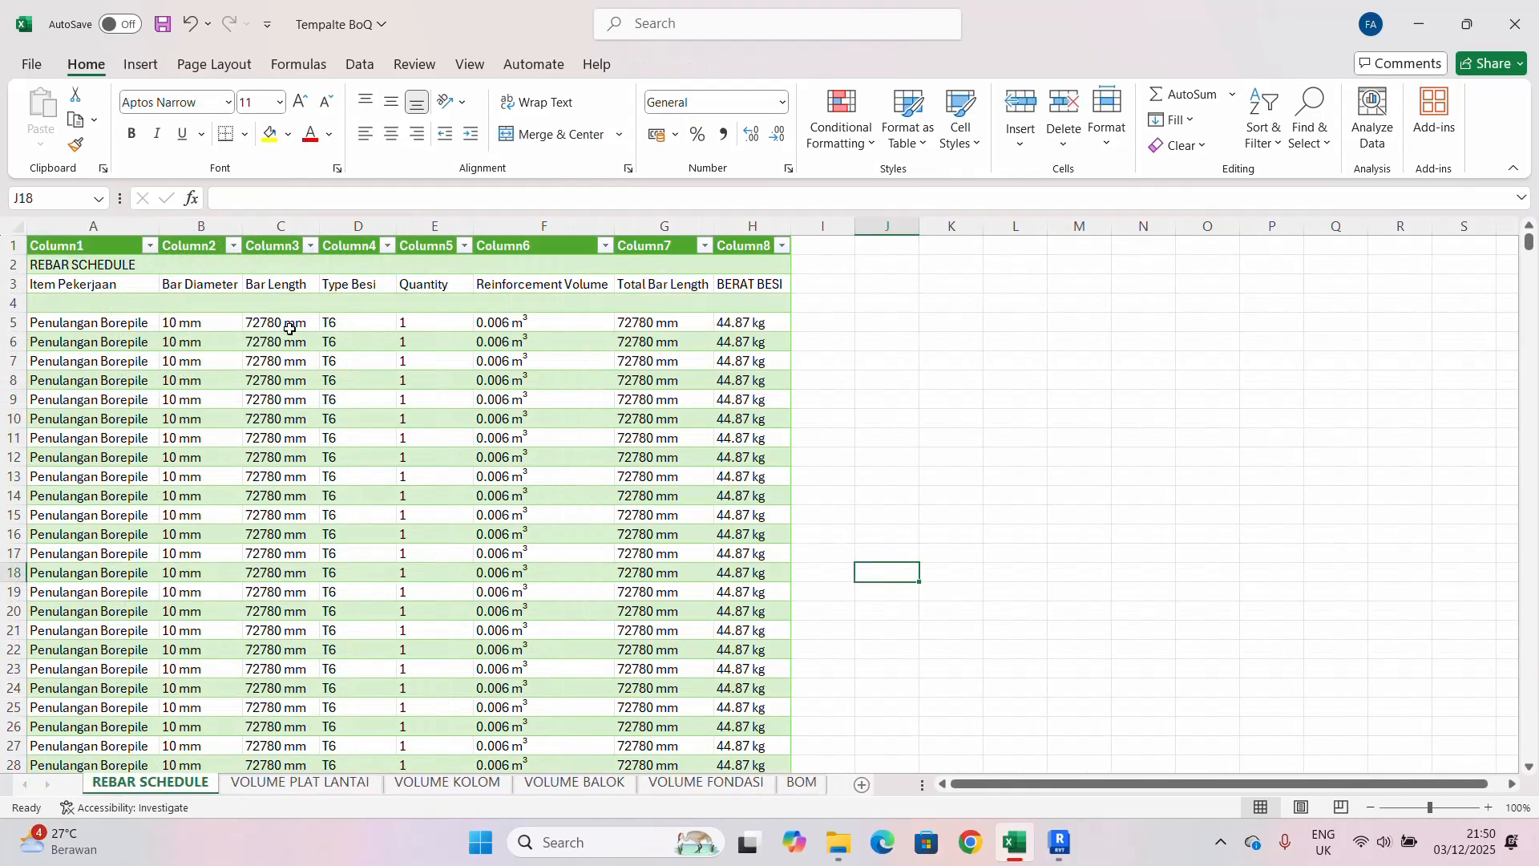
pyautogui.click(801, 782)
pyautogui.click(201, 393)
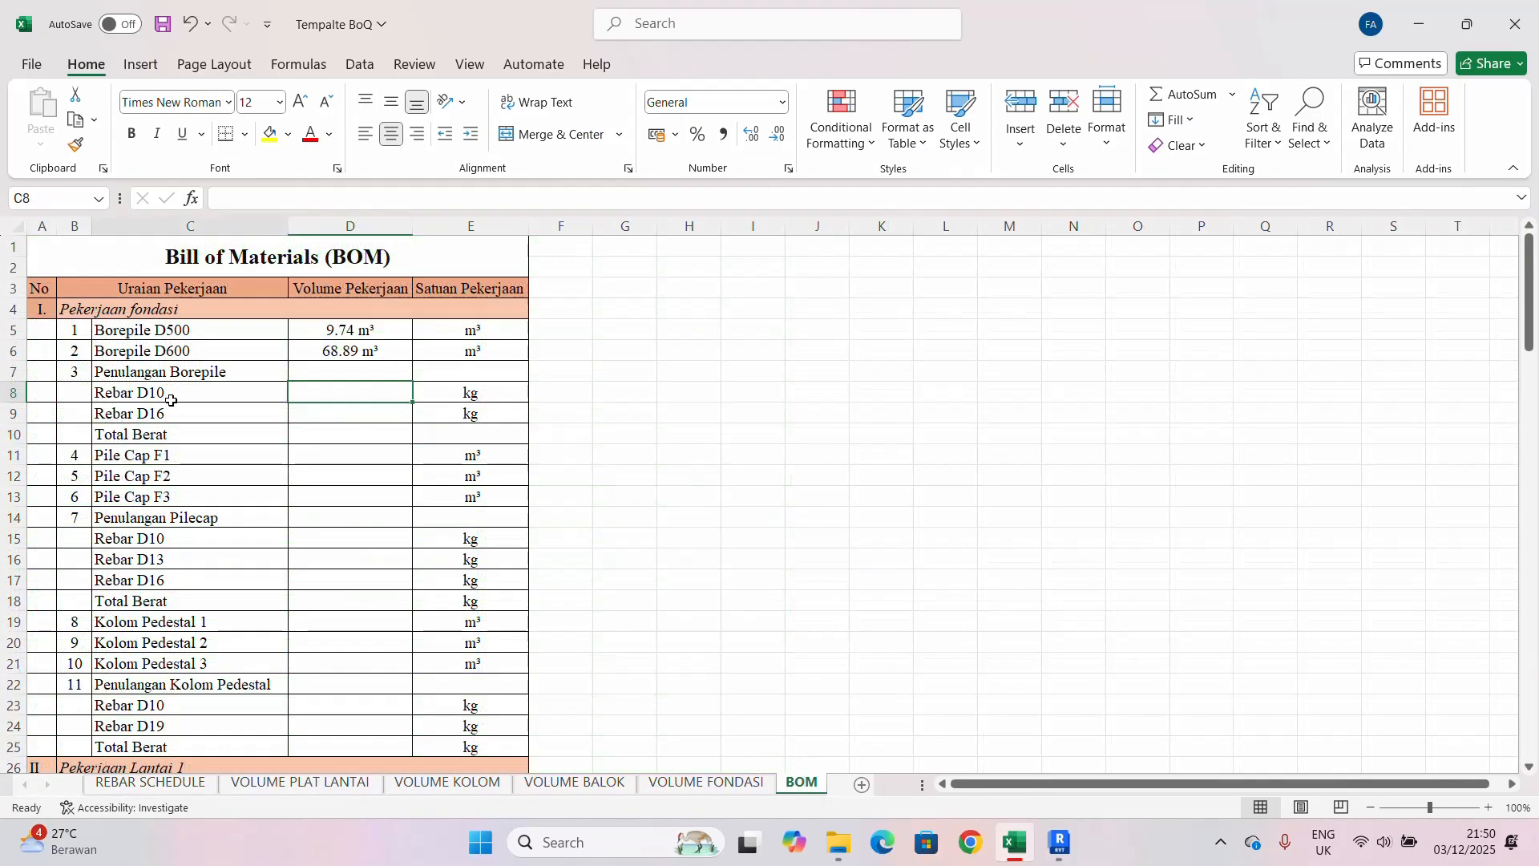
# - Filter Column1 of the REBAR SCHEDULE table to show only the Penulangan Borepile rows
pyautogui.click(126, 787)
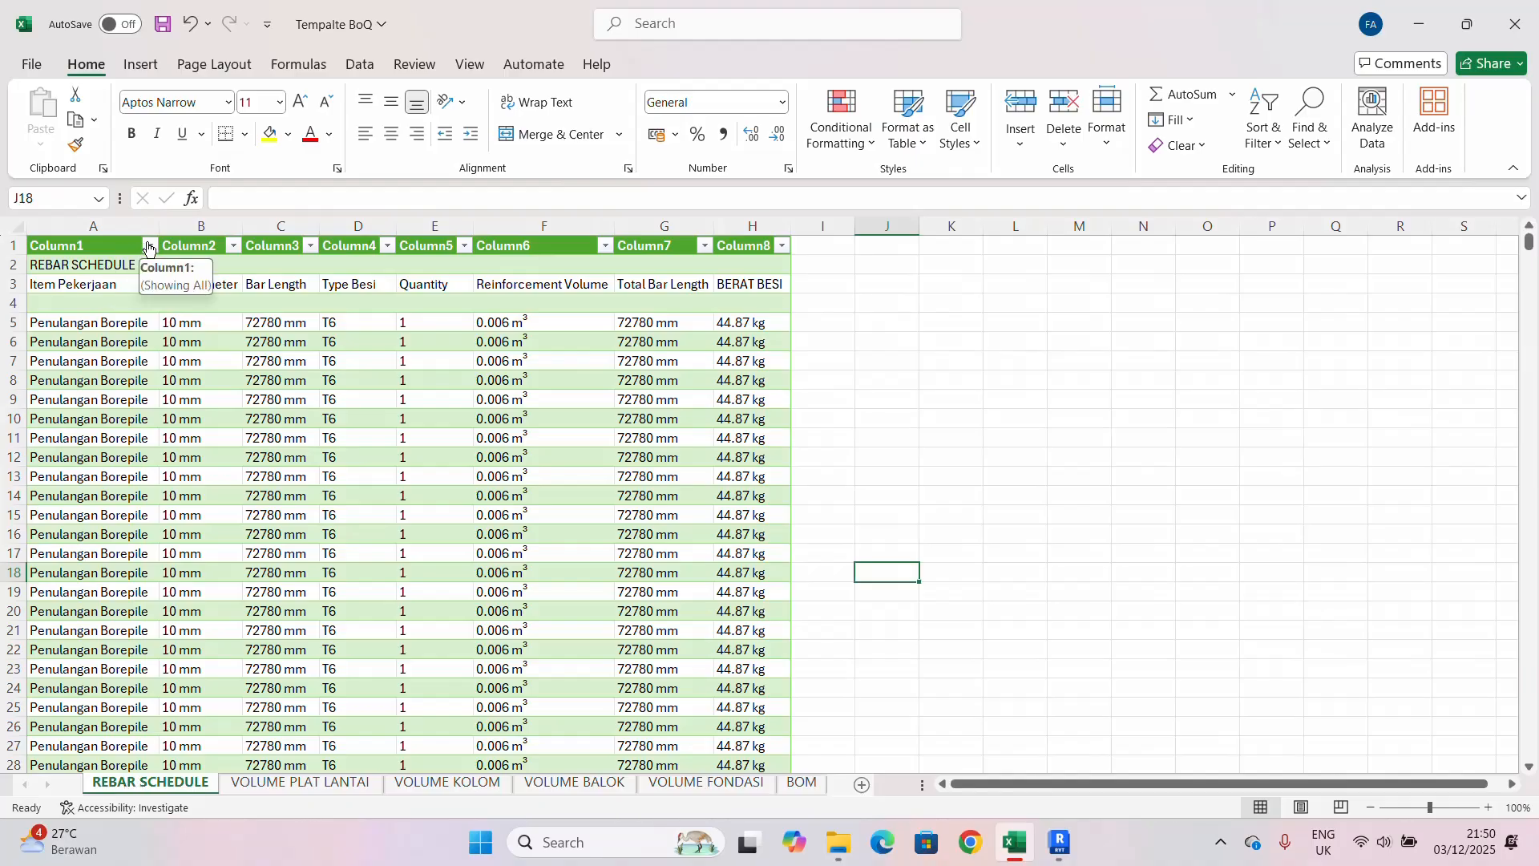
pyautogui.click(148, 246)
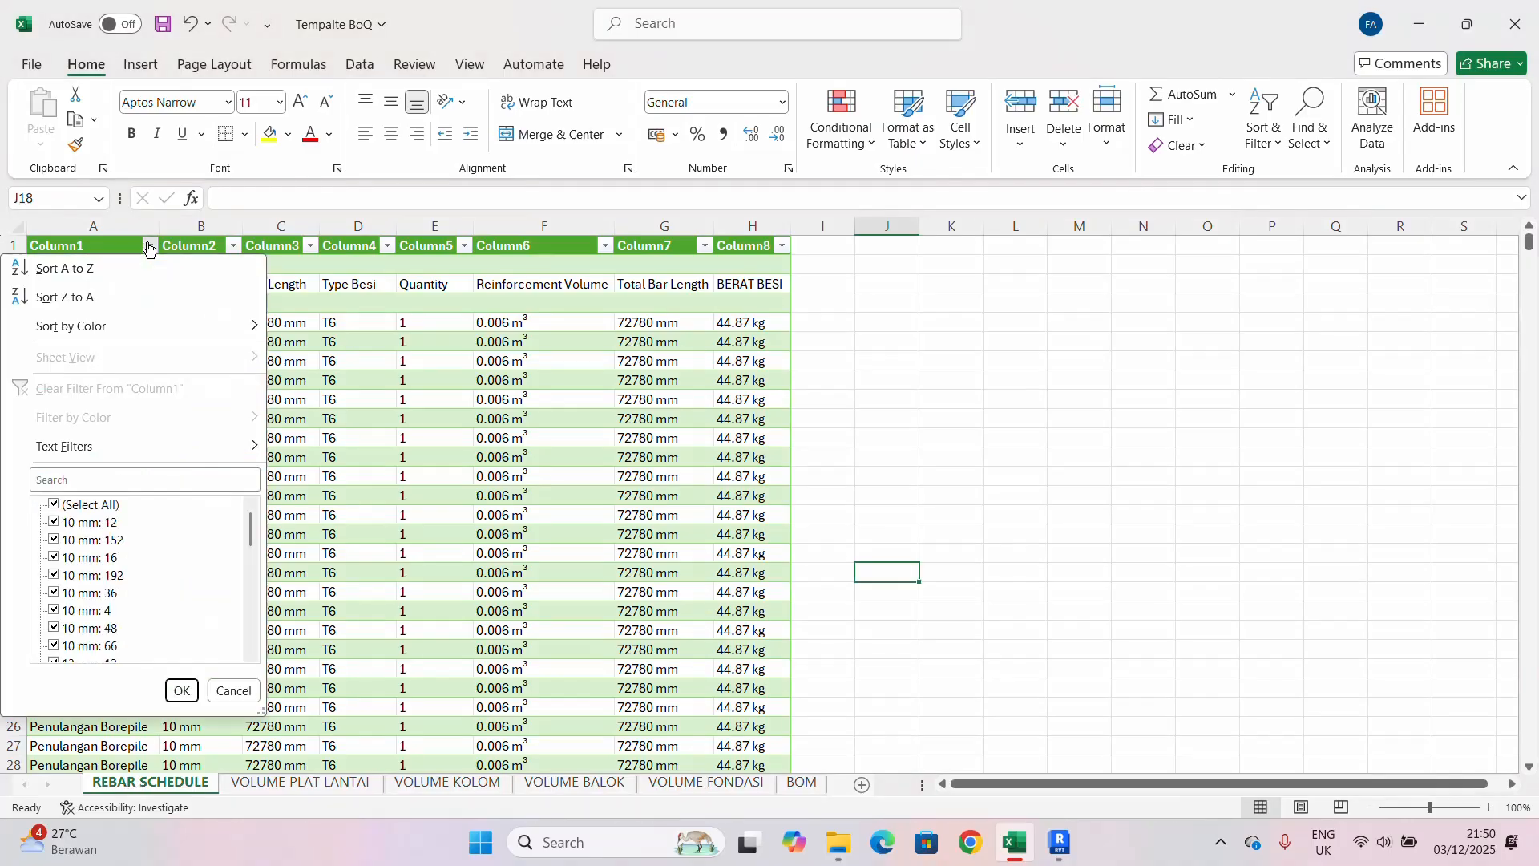
pyautogui.click(61, 507)
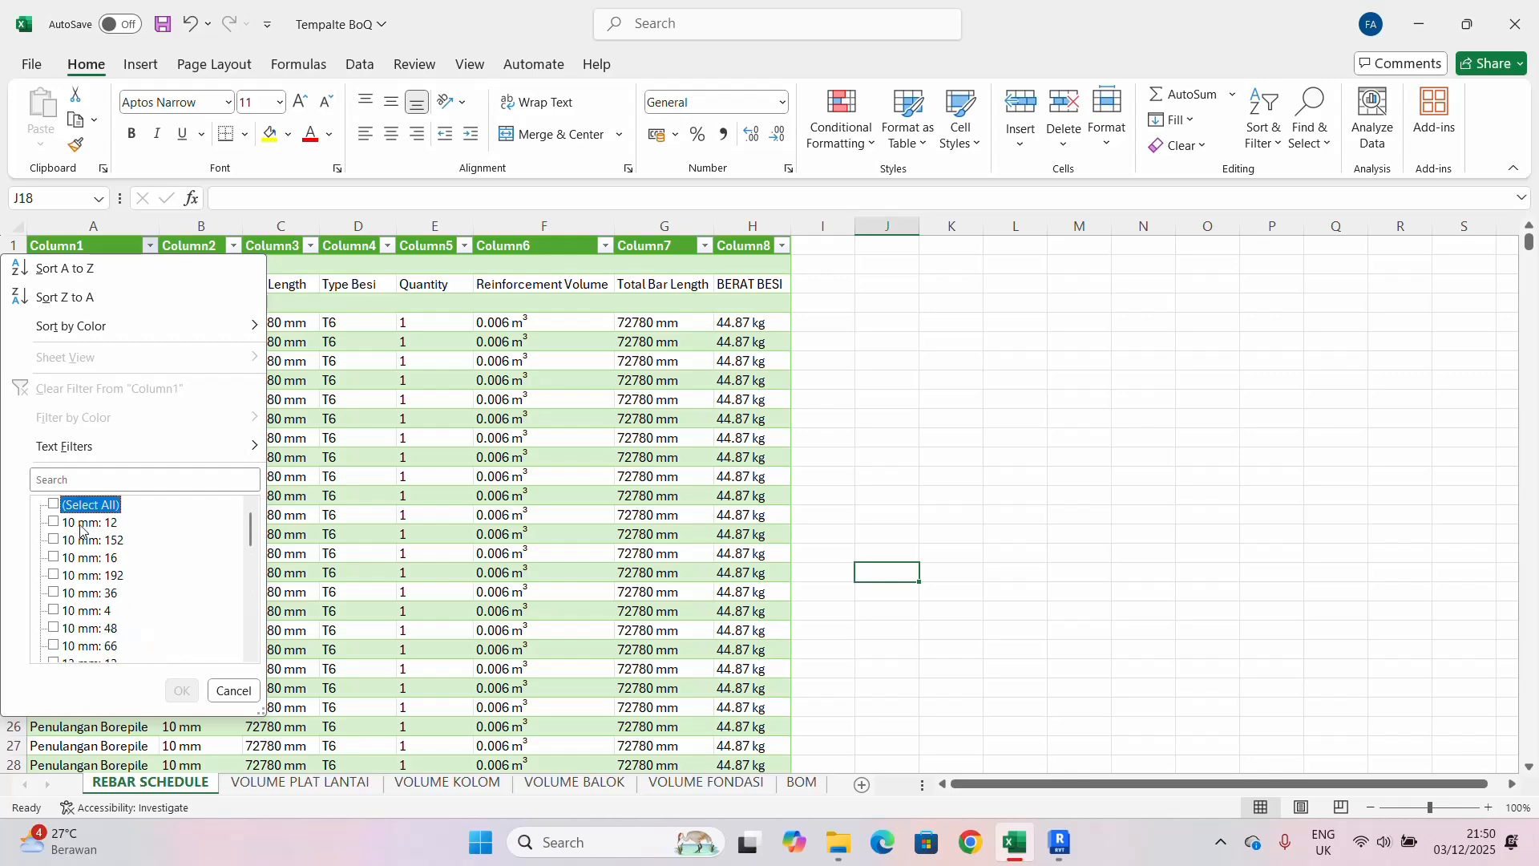
pyautogui.scroll(-10, 80, 529)
pyautogui.scroll(2, 80, 529)
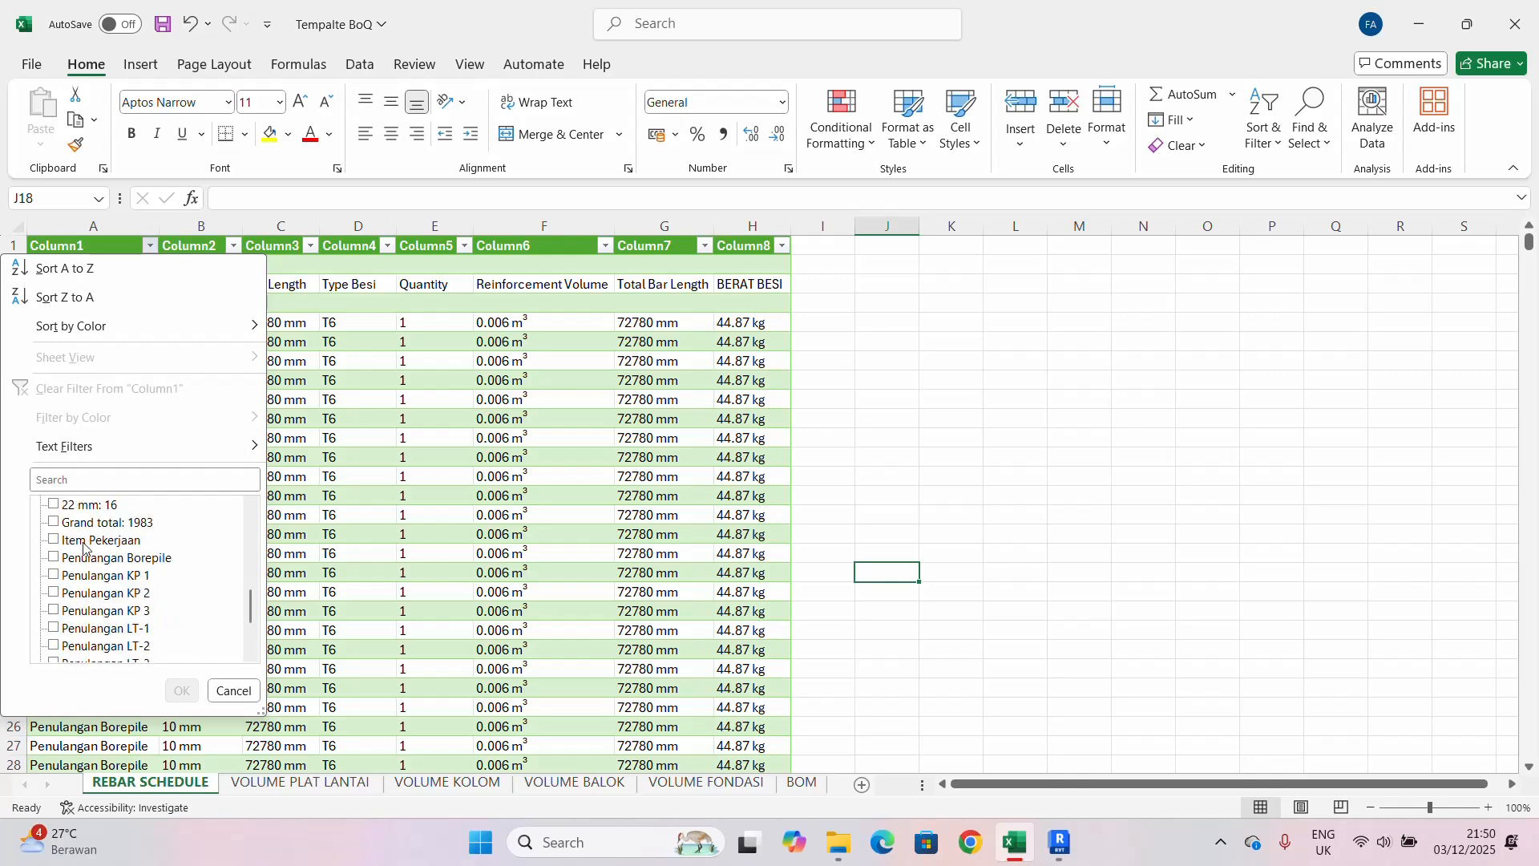
pyautogui.click(54, 560)
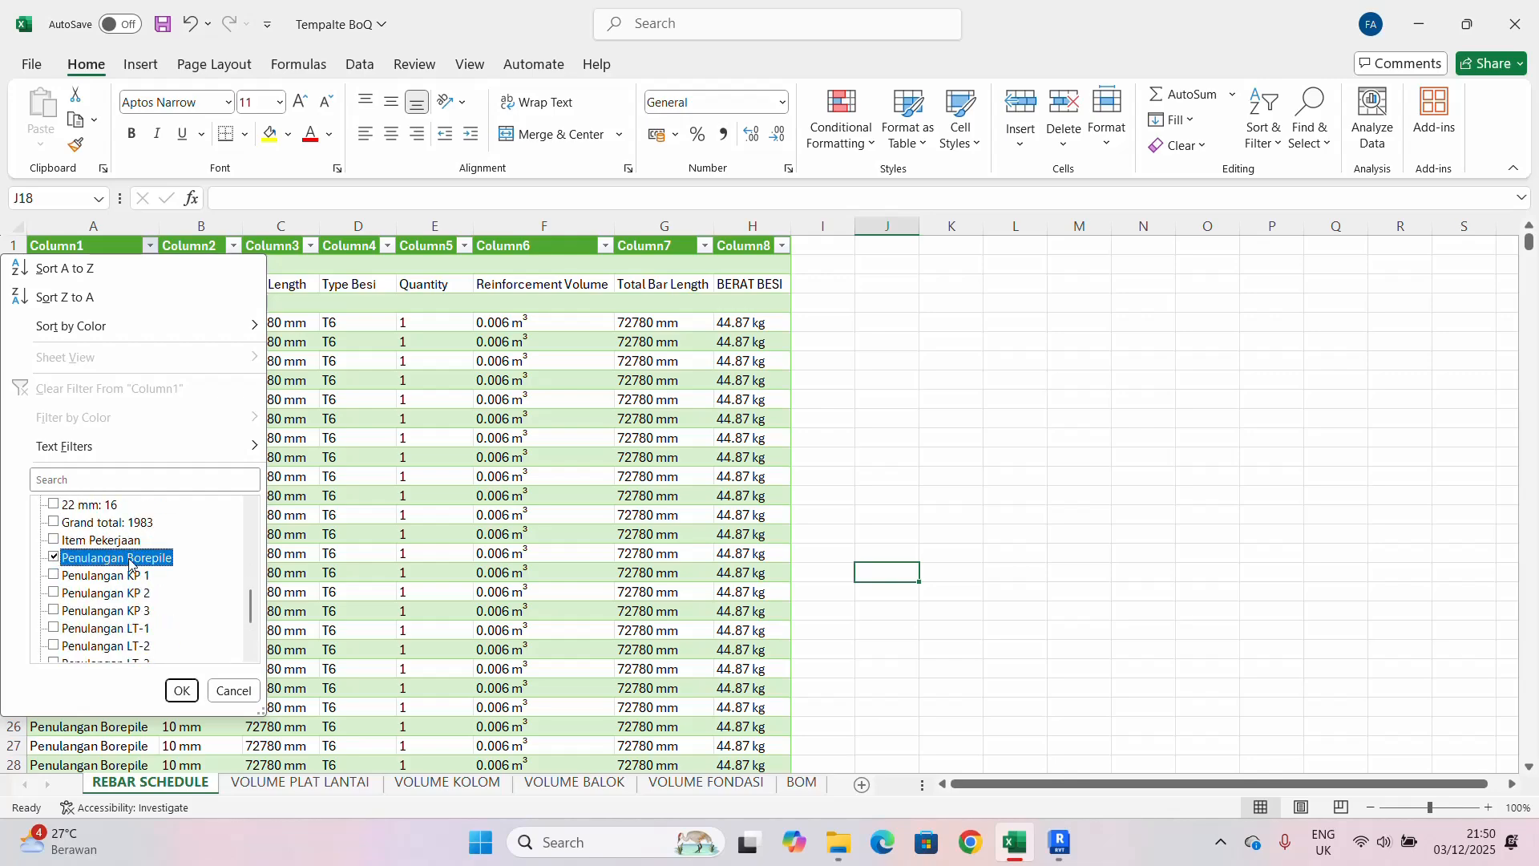
pyautogui.click(181, 690)
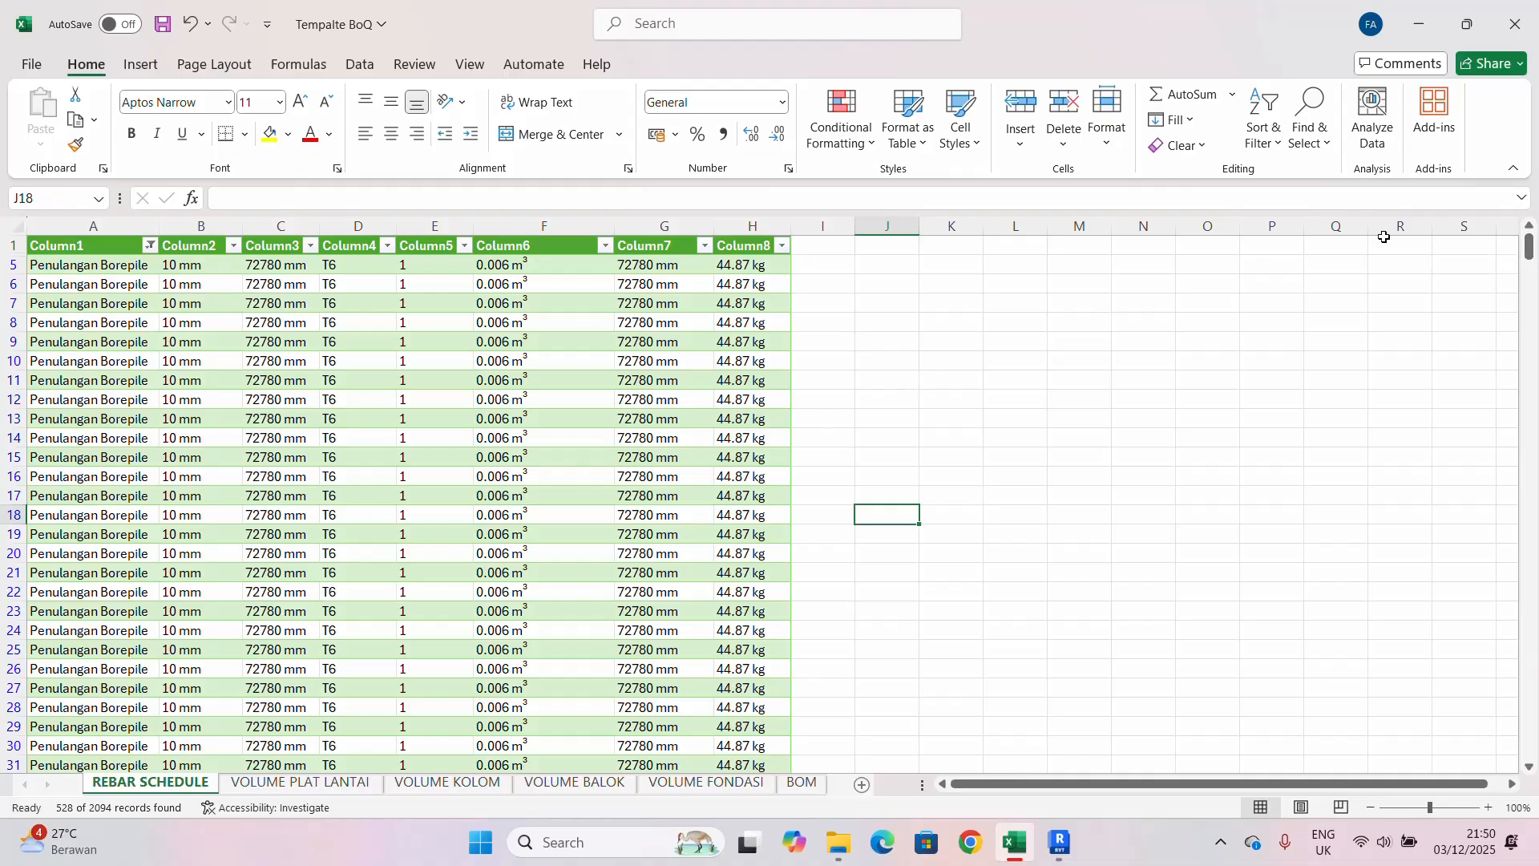
# - Filter Column2 of the REBAR SCHEDULE table to show only the 10 mm rebar rows
pyautogui.click(310, 245)
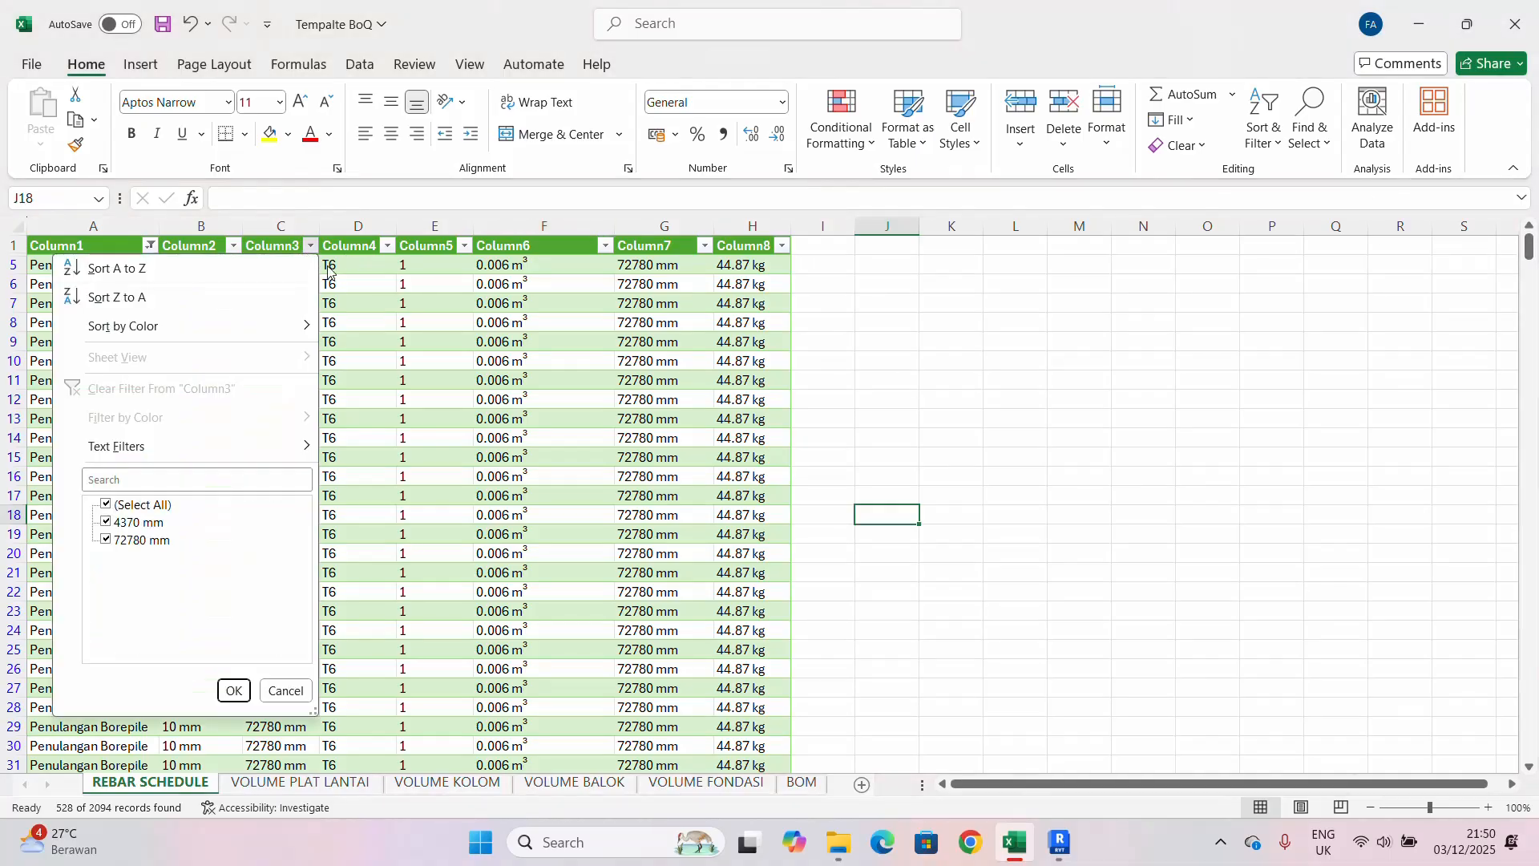
pyautogui.click(310, 246)
pyautogui.click(232, 246)
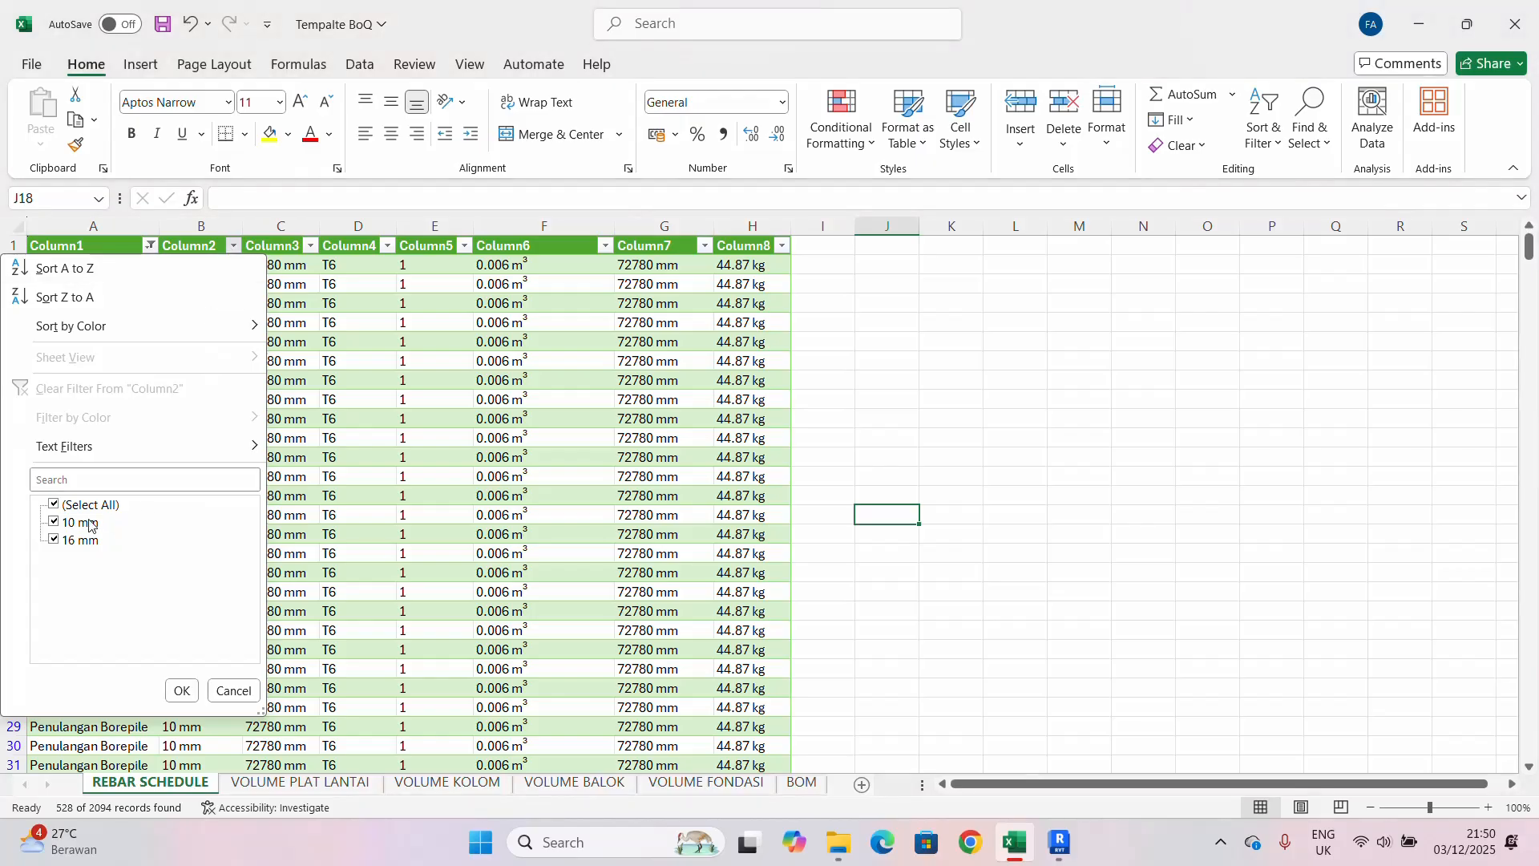
pyautogui.click(54, 523)
pyautogui.click(53, 539)
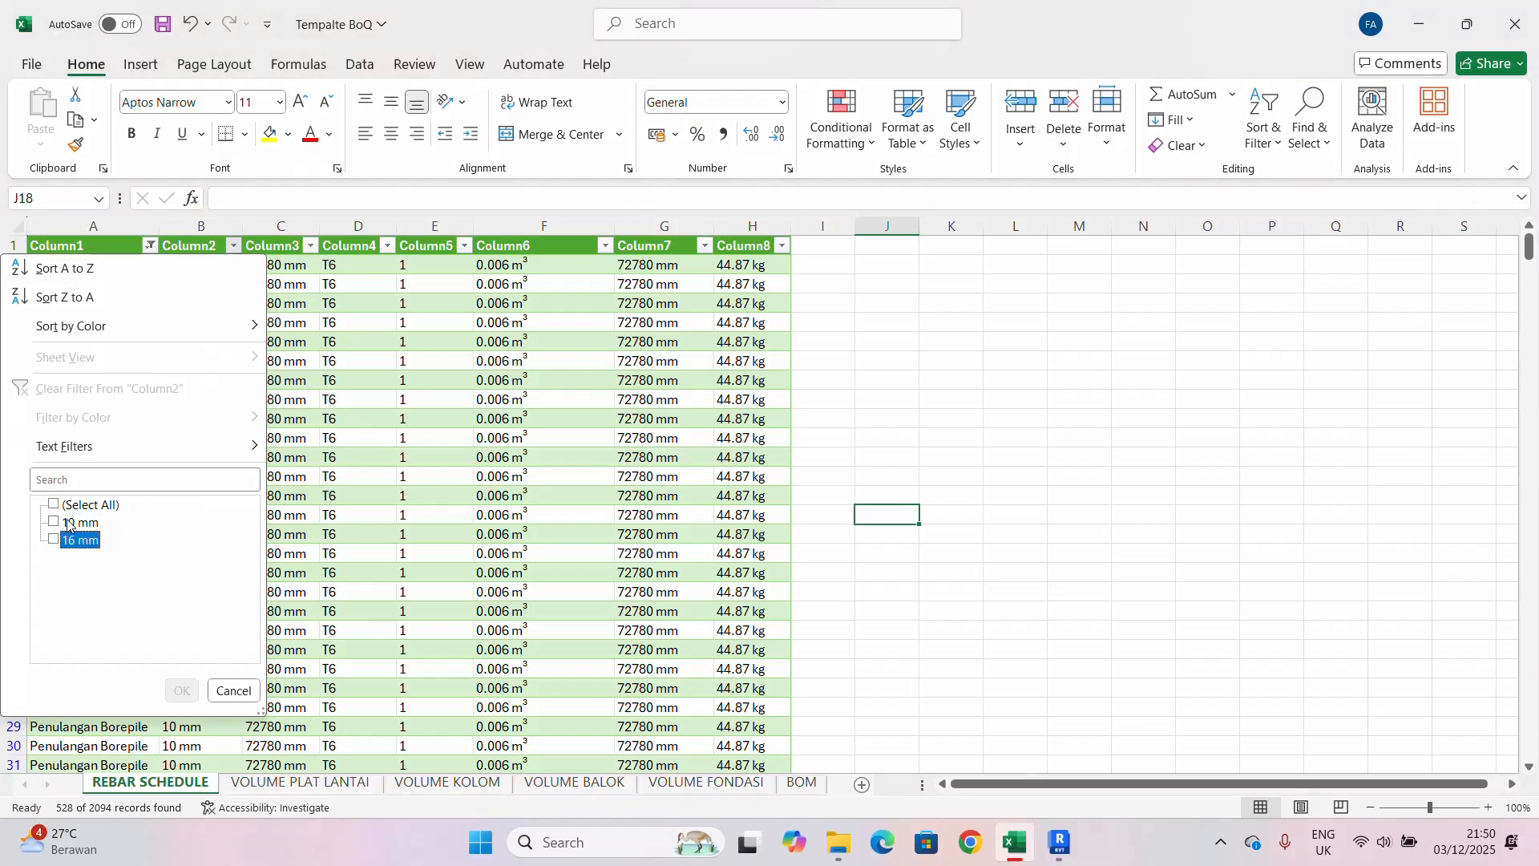
pyautogui.click(69, 523)
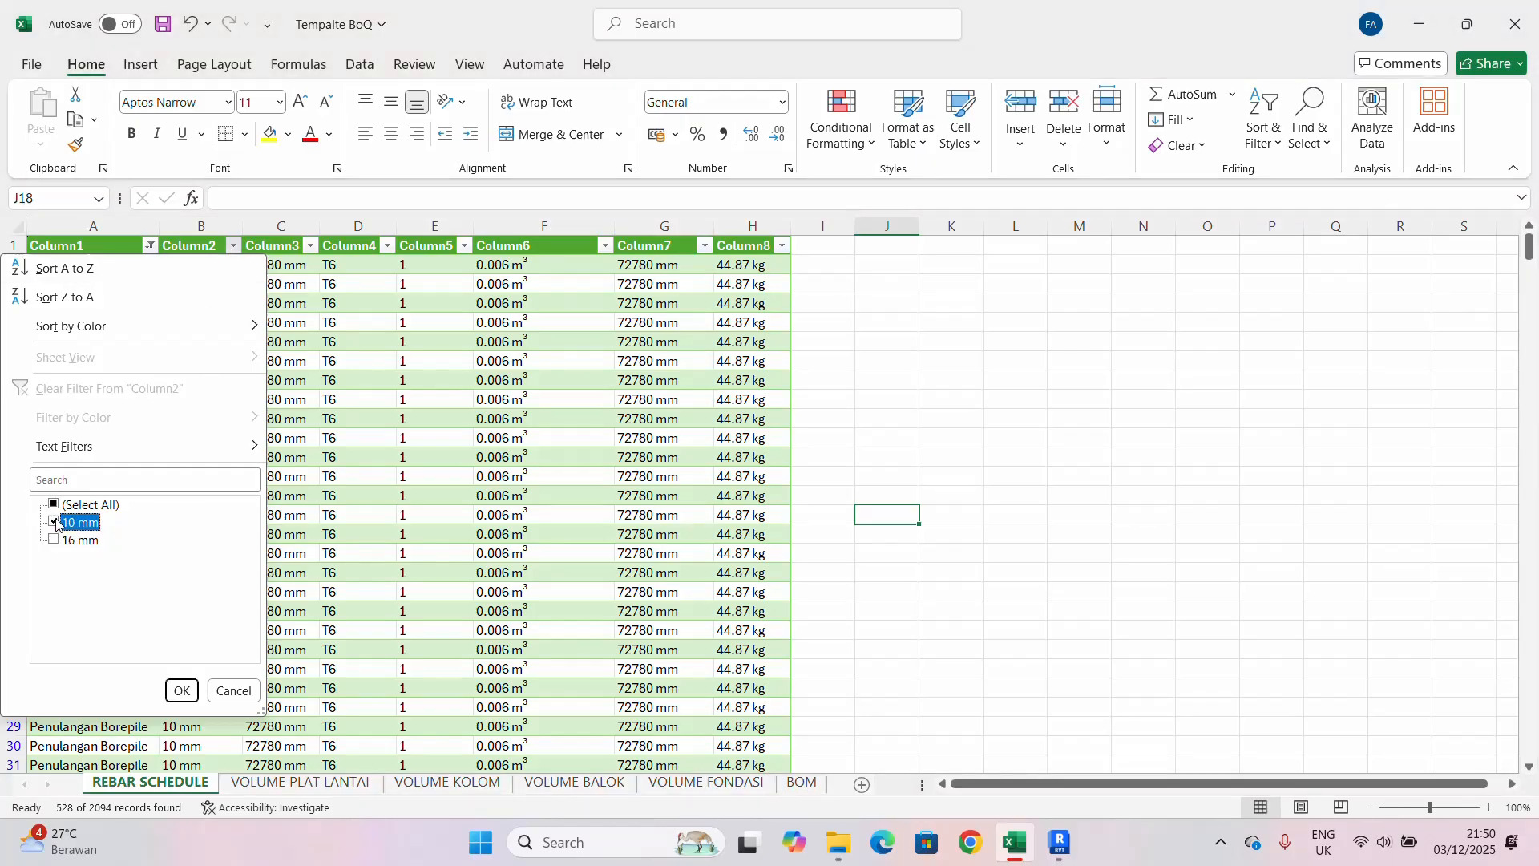
pyautogui.click(182, 691)
# - Look through the filtered 10 mm Penulangan Borepile rows down to the end of the table
pyautogui.scroll(-13, 449, 410)
pyautogui.scroll(12, 465, 408)
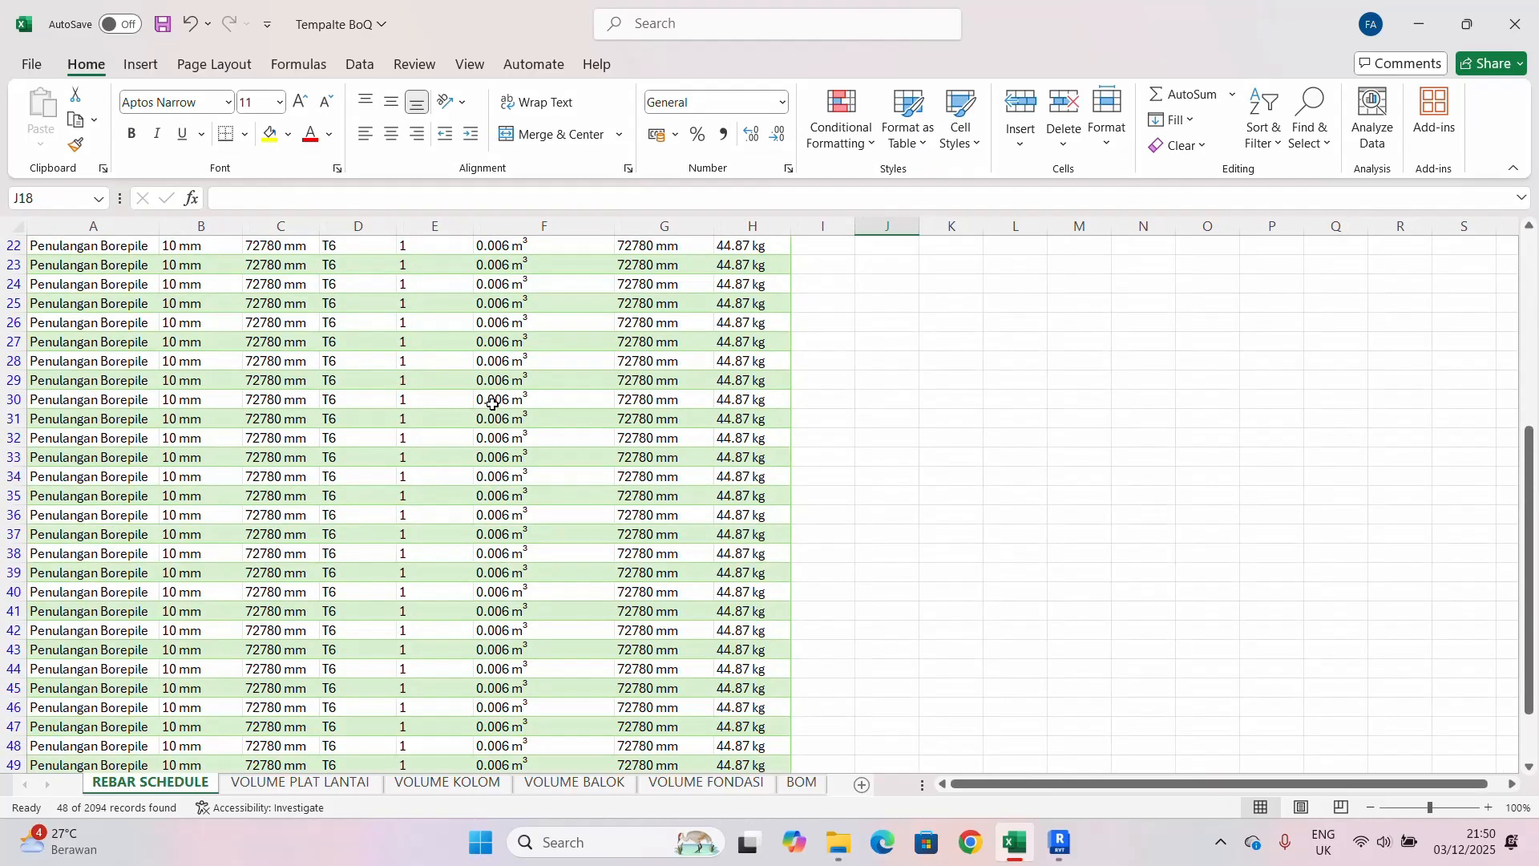
pyautogui.scroll(-10, 509, 385)
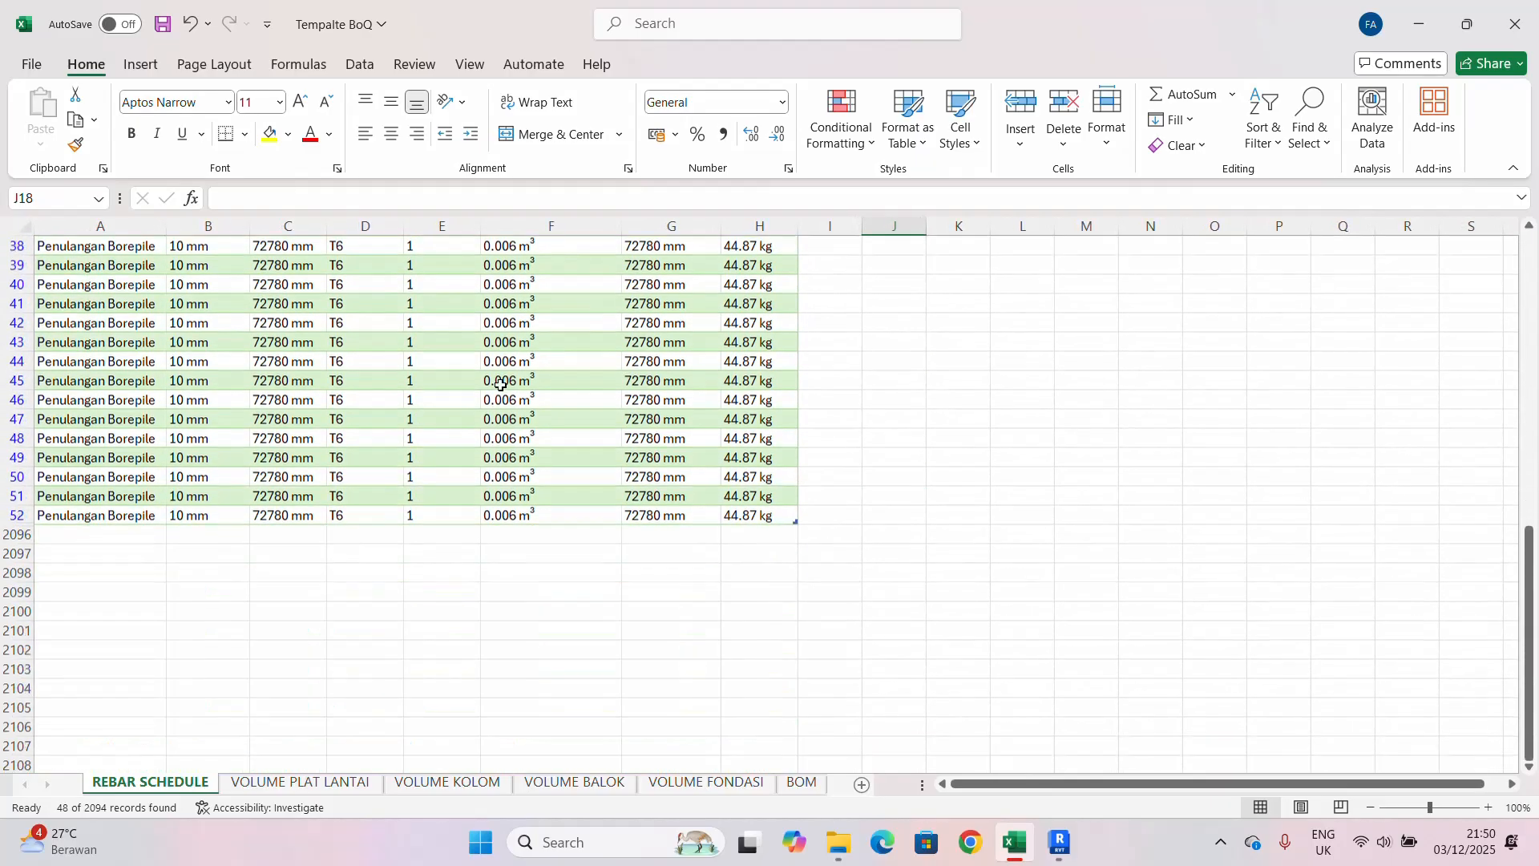
pyautogui.scroll(4, 330, 435)
pyautogui.scroll(7, 239, 421)
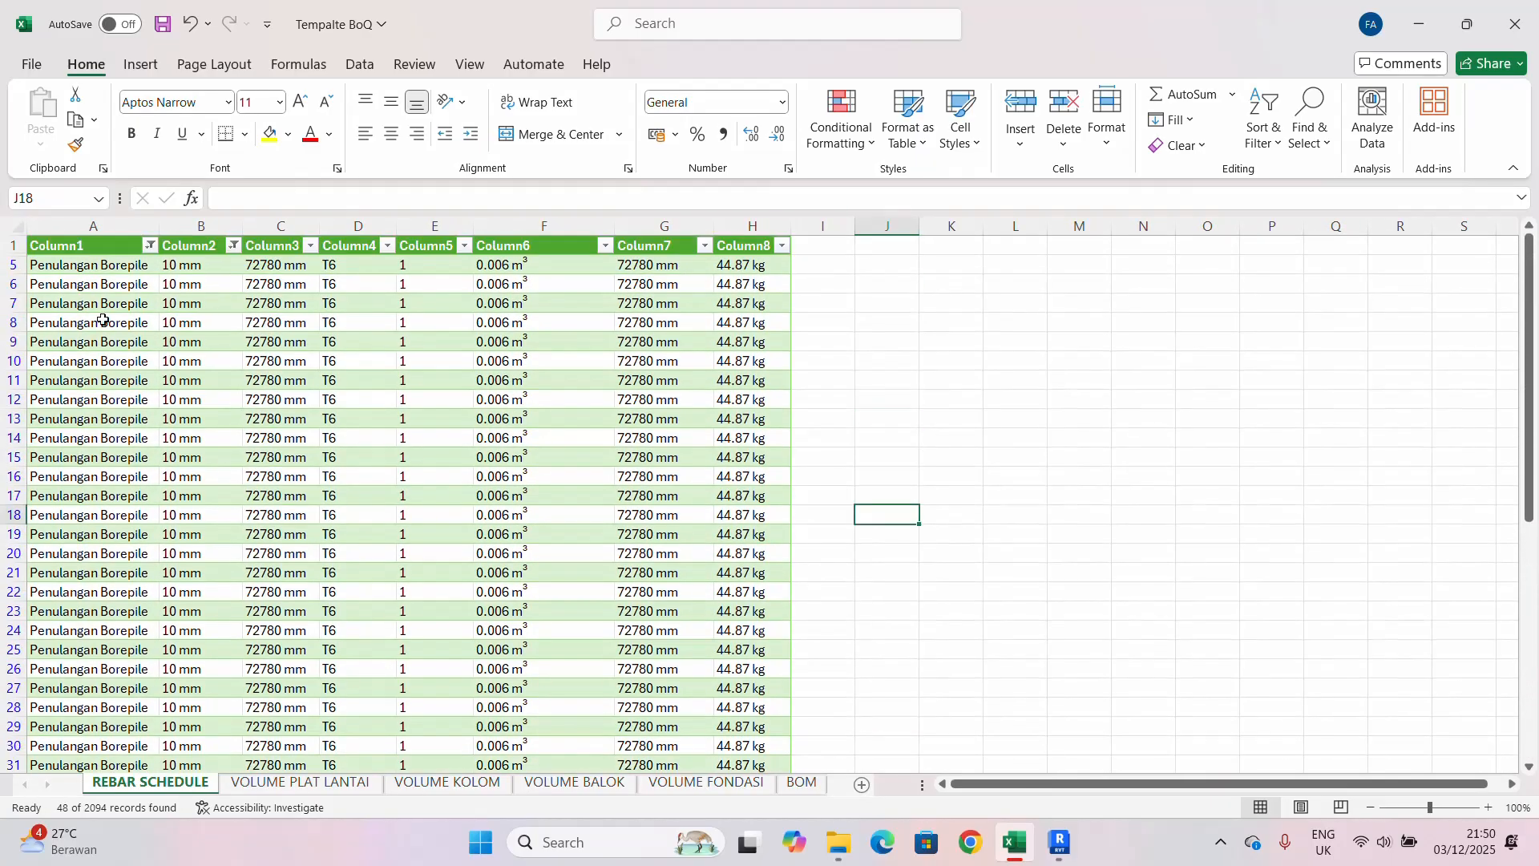
pyautogui.scroll(-10, 381, 371)
pyautogui.scroll(2, 561, 561)
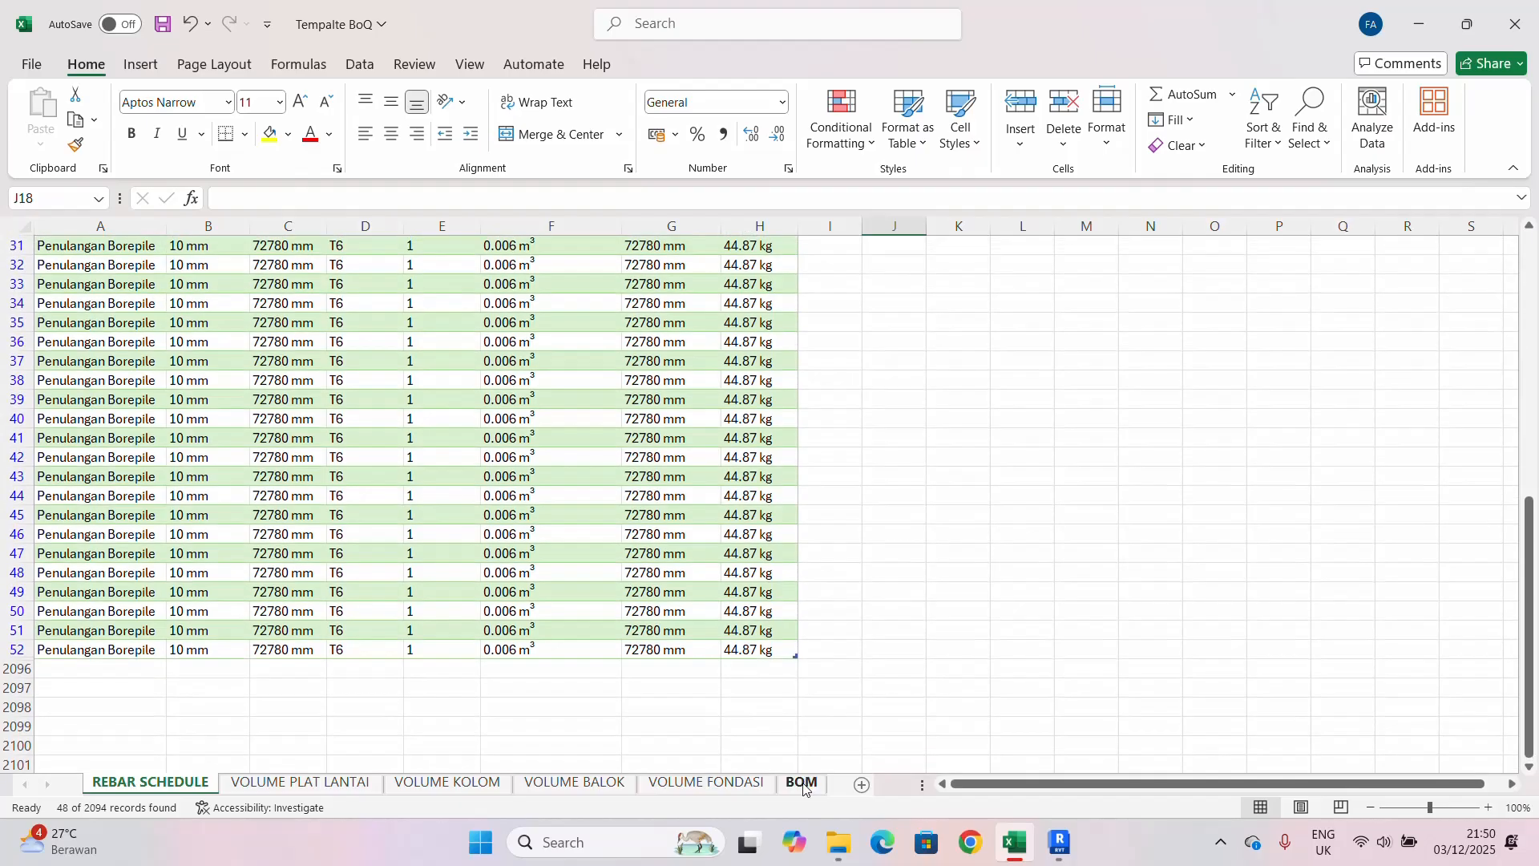
pyautogui.click(801, 783)
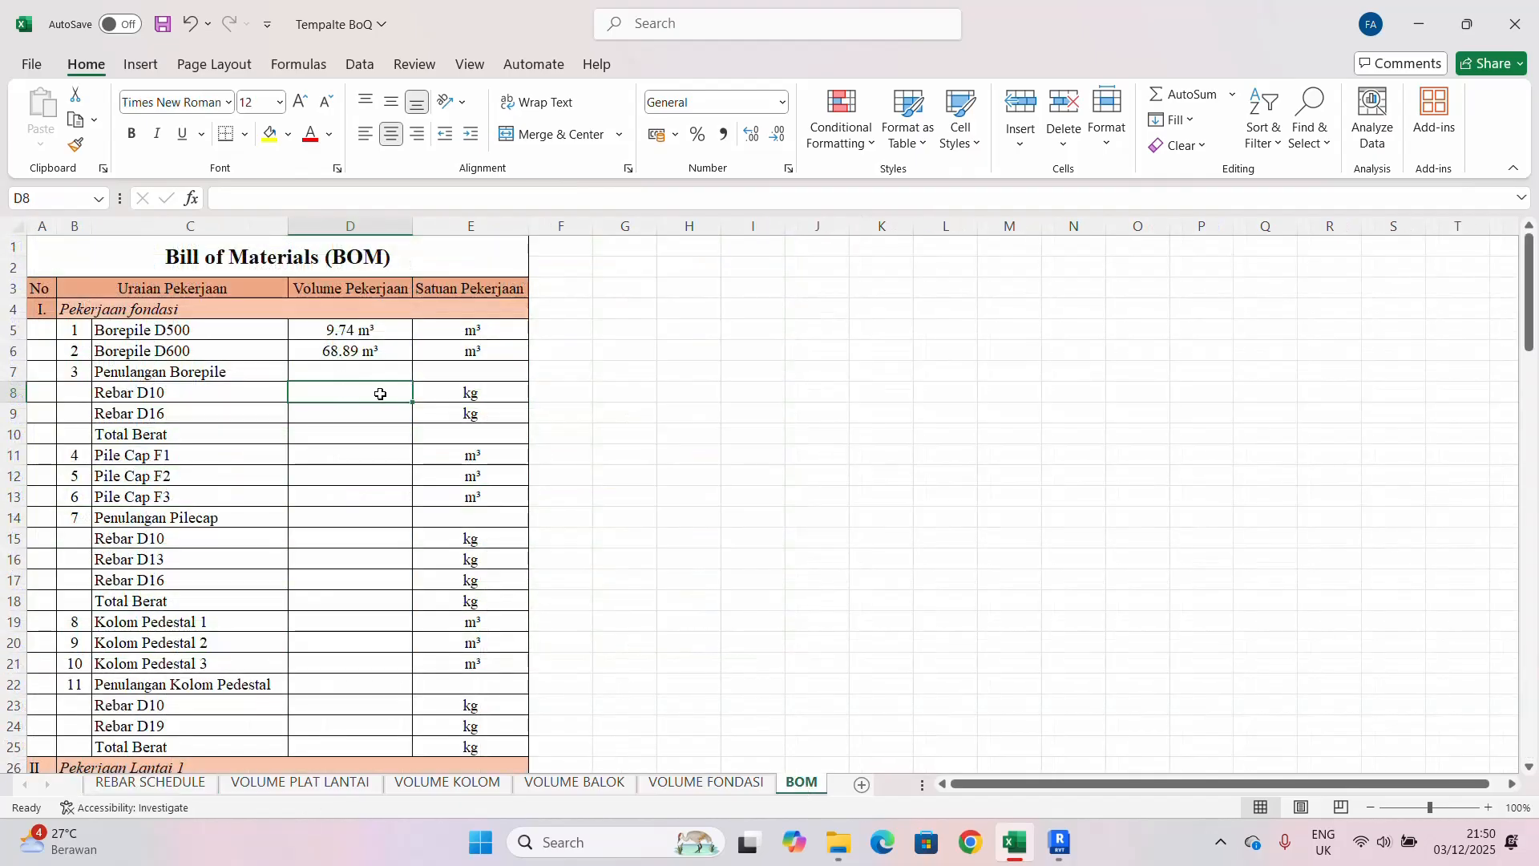
pyautogui.write('=')
pyautogui.press('Escape')
pyautogui.click(150, 782)
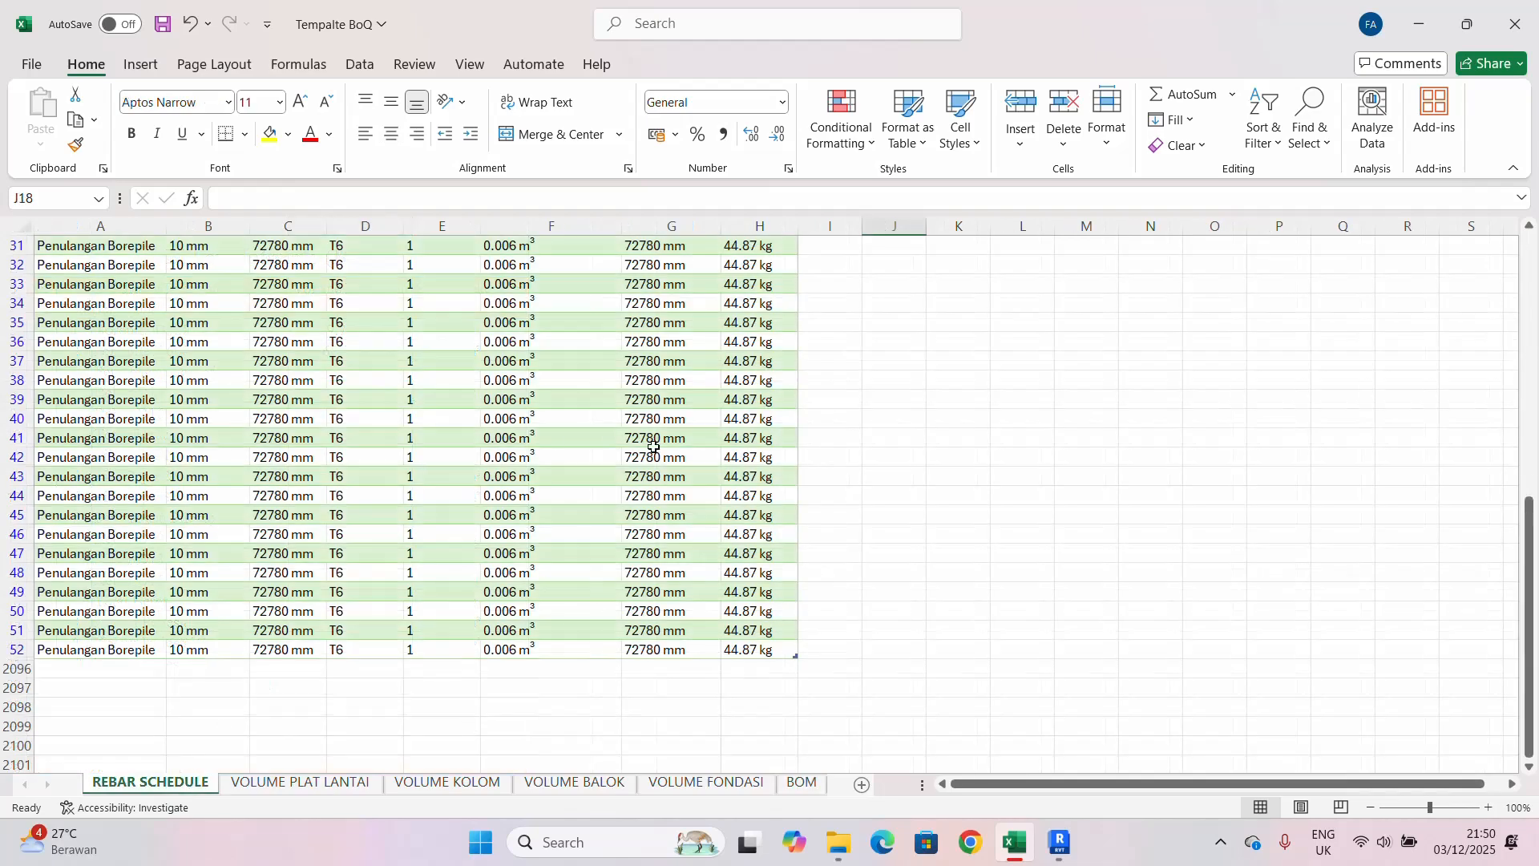
# - Remove the "kg" unit from all filtered weights in Column8 of the REBAR SCHEDULE sheet using Find and Replace
pyautogui.scroll(10, 654, 447)
pyautogui.click(751, 223)
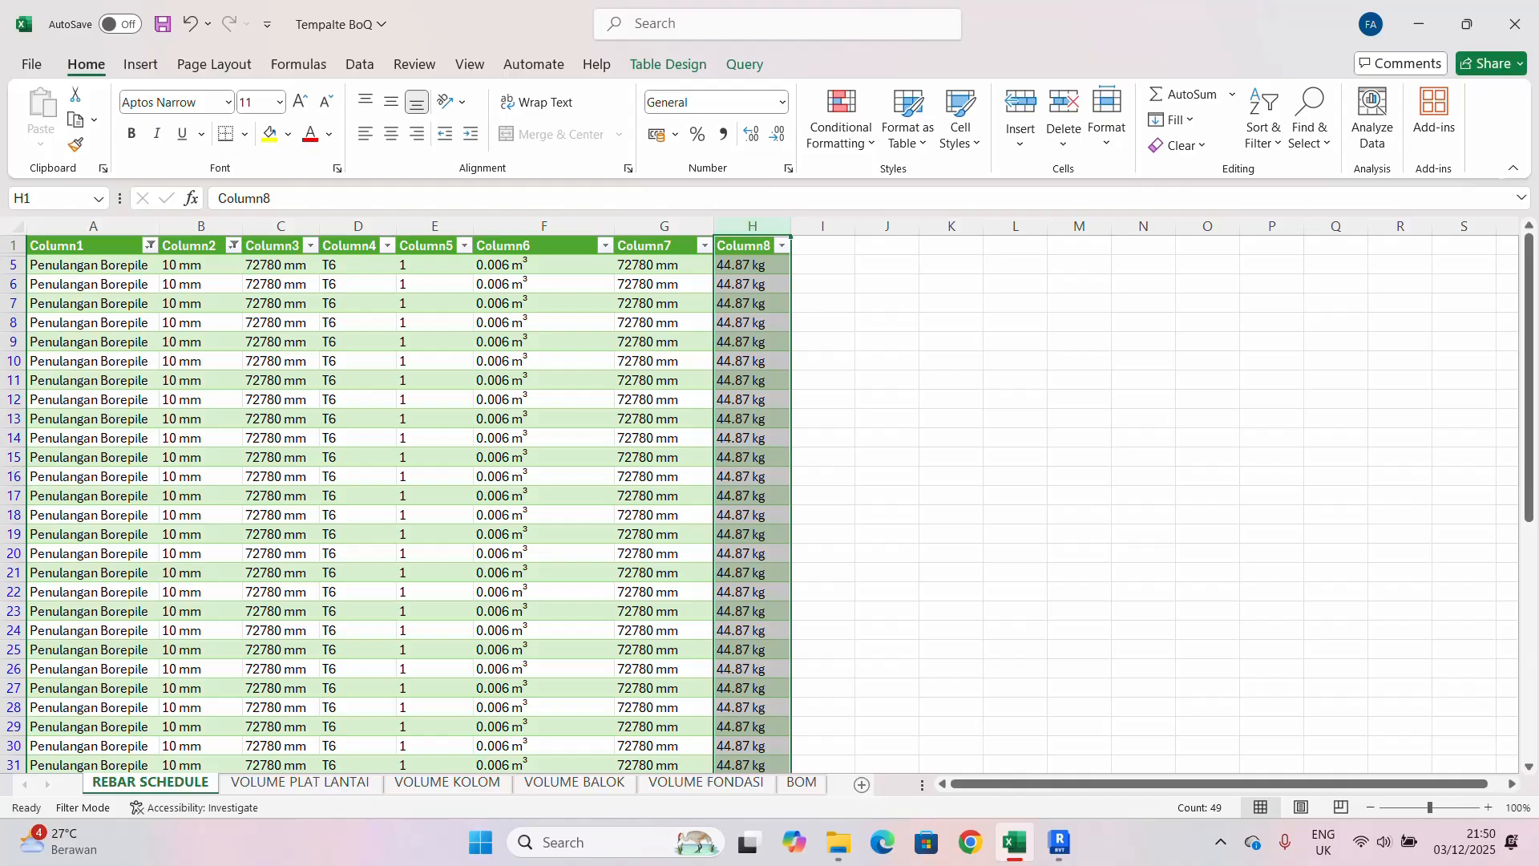
pyautogui.click(1310, 112)
pyautogui.click(1335, 197)
pyautogui.moveTo(512, 324); pyautogui.dragTo(1207, 300)
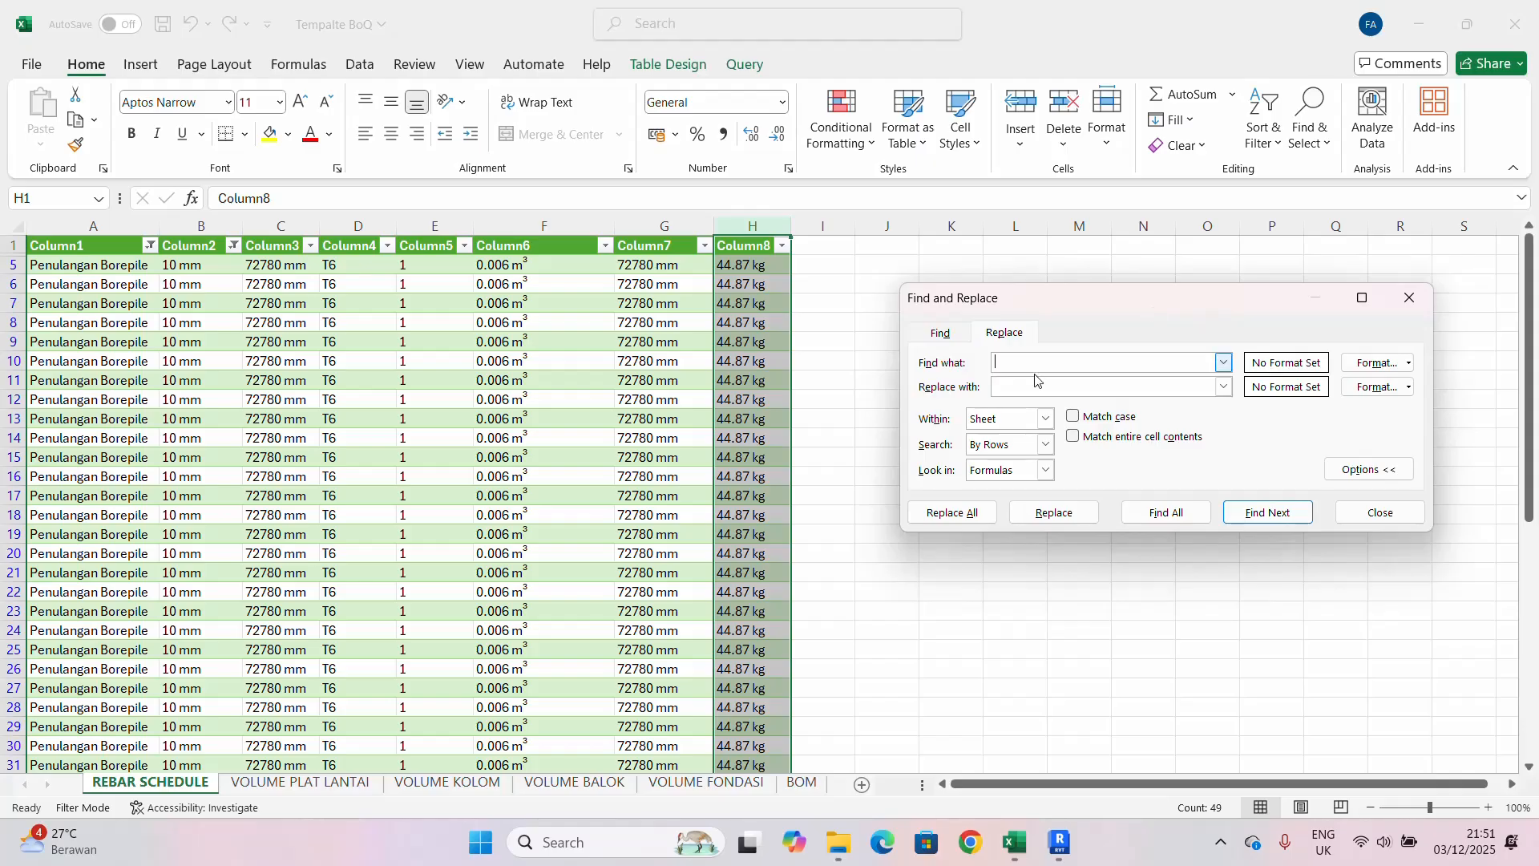
pyautogui.write('KG')
pyautogui.write('g')
pyautogui.click(951, 513)
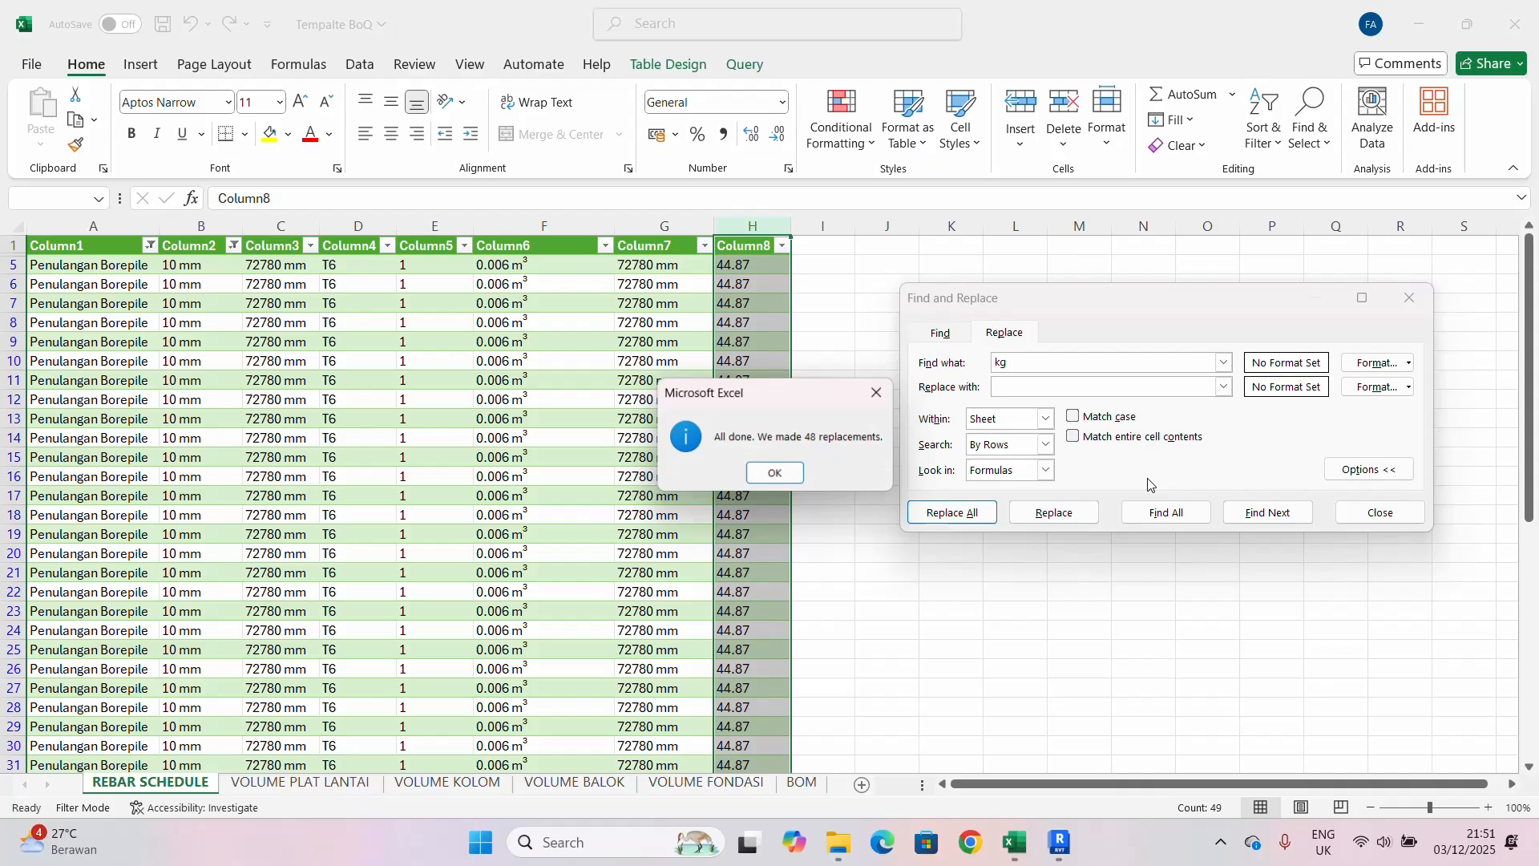
pyautogui.click(777, 475)
# - Replace every decimal point with a comma in the filtered Column8 weights and close the Find and Replace dialog
pyautogui.click(1029, 365)
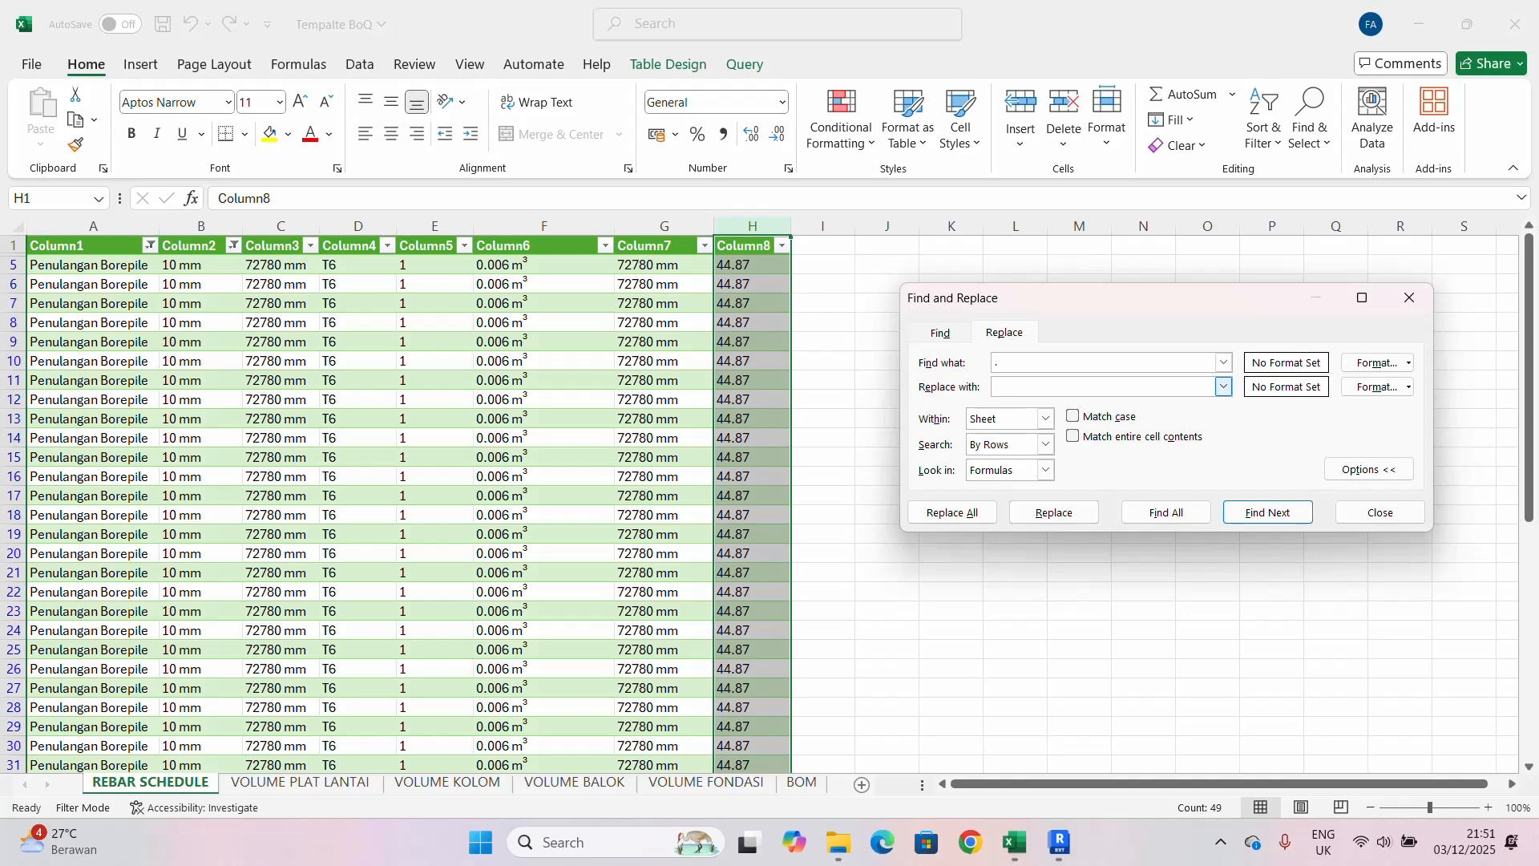
pyautogui.click(953, 512)
pyautogui.click(789, 475)
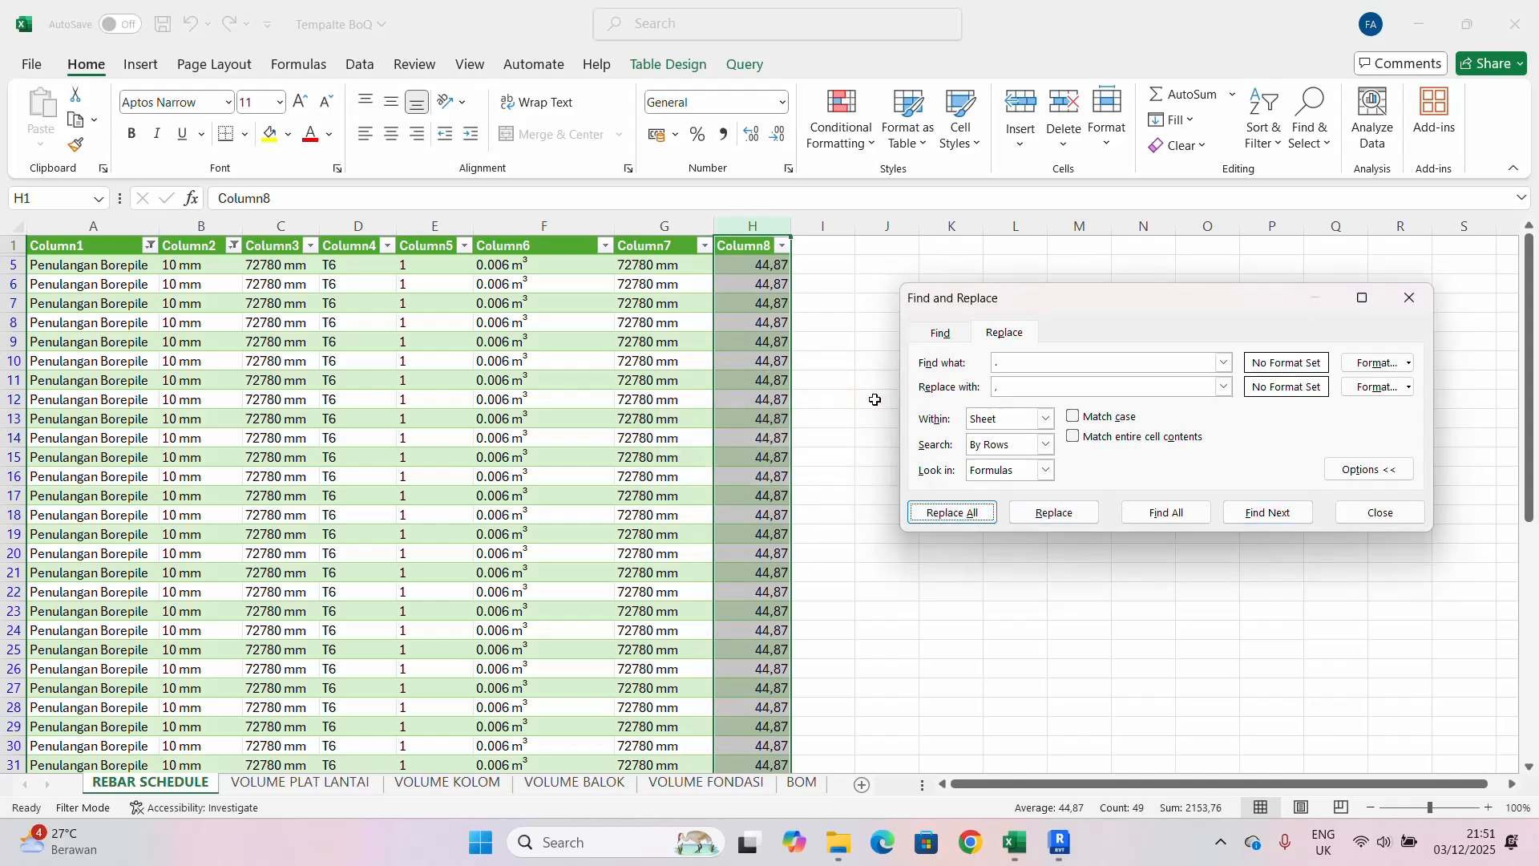
pyautogui.click(885, 349)
pyautogui.click(1437, 298)
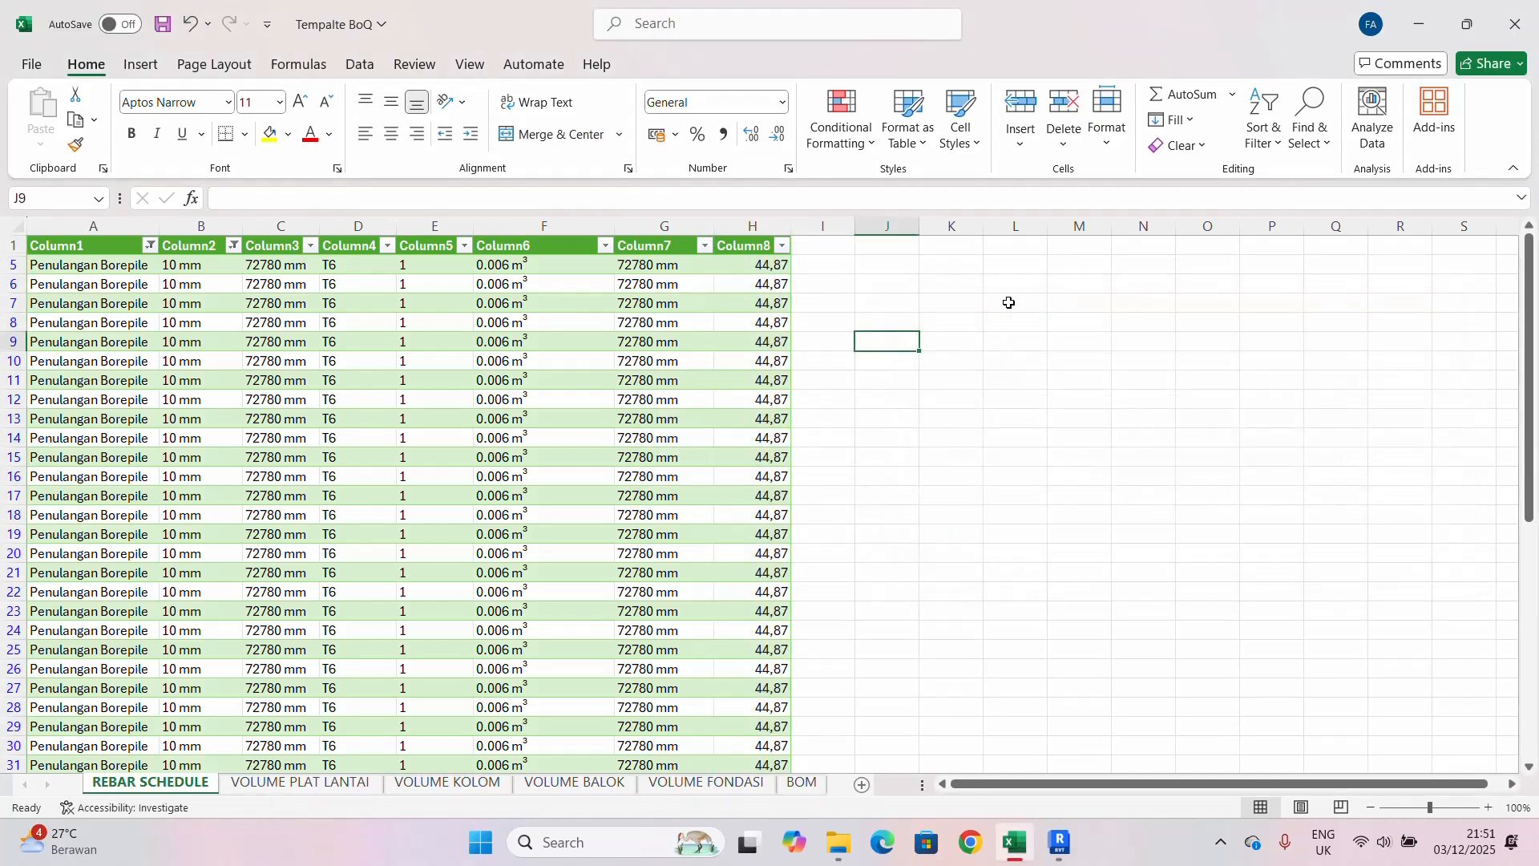
# - Total the rebar weights of column H in cell K6 with =SUM(H:H) and check the formula's range
pyautogui.click(951, 286)
pyautogui.click(950, 286)
pyautogui.write('=')
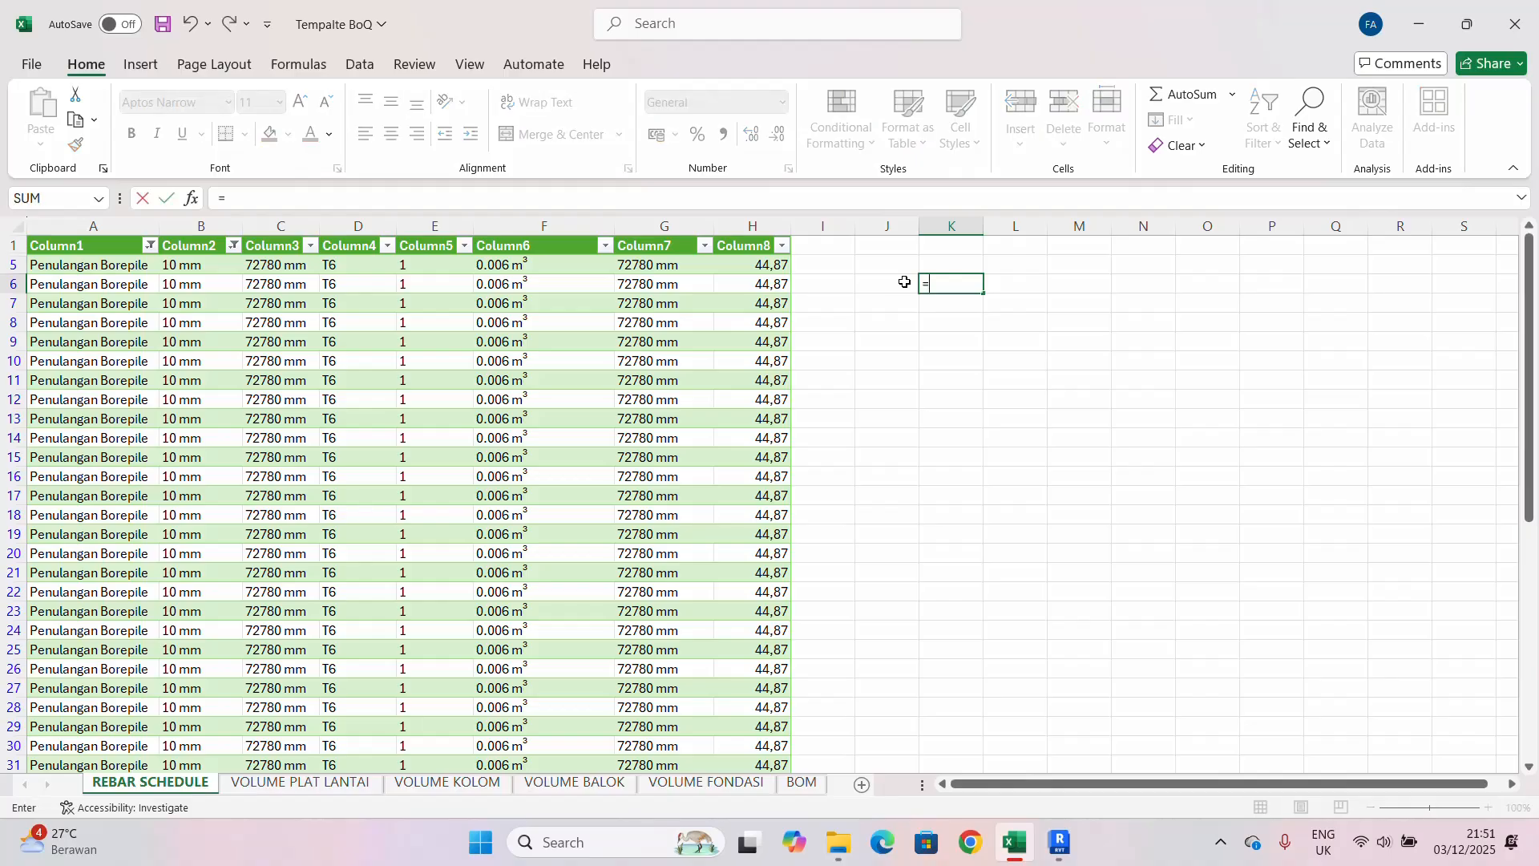
pyautogui.write('sum')
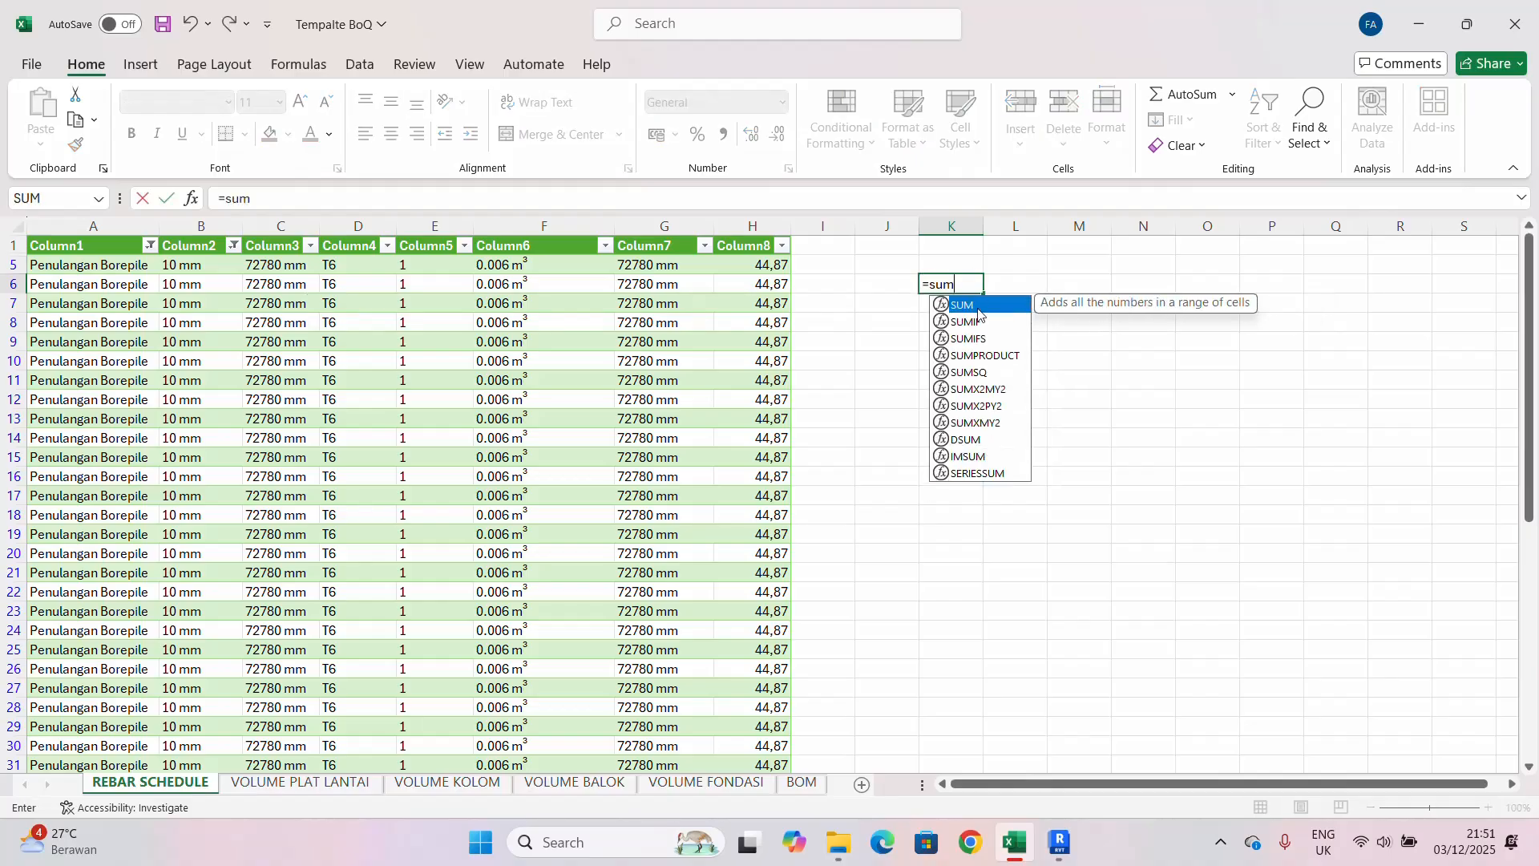
pyautogui.press('Tab')
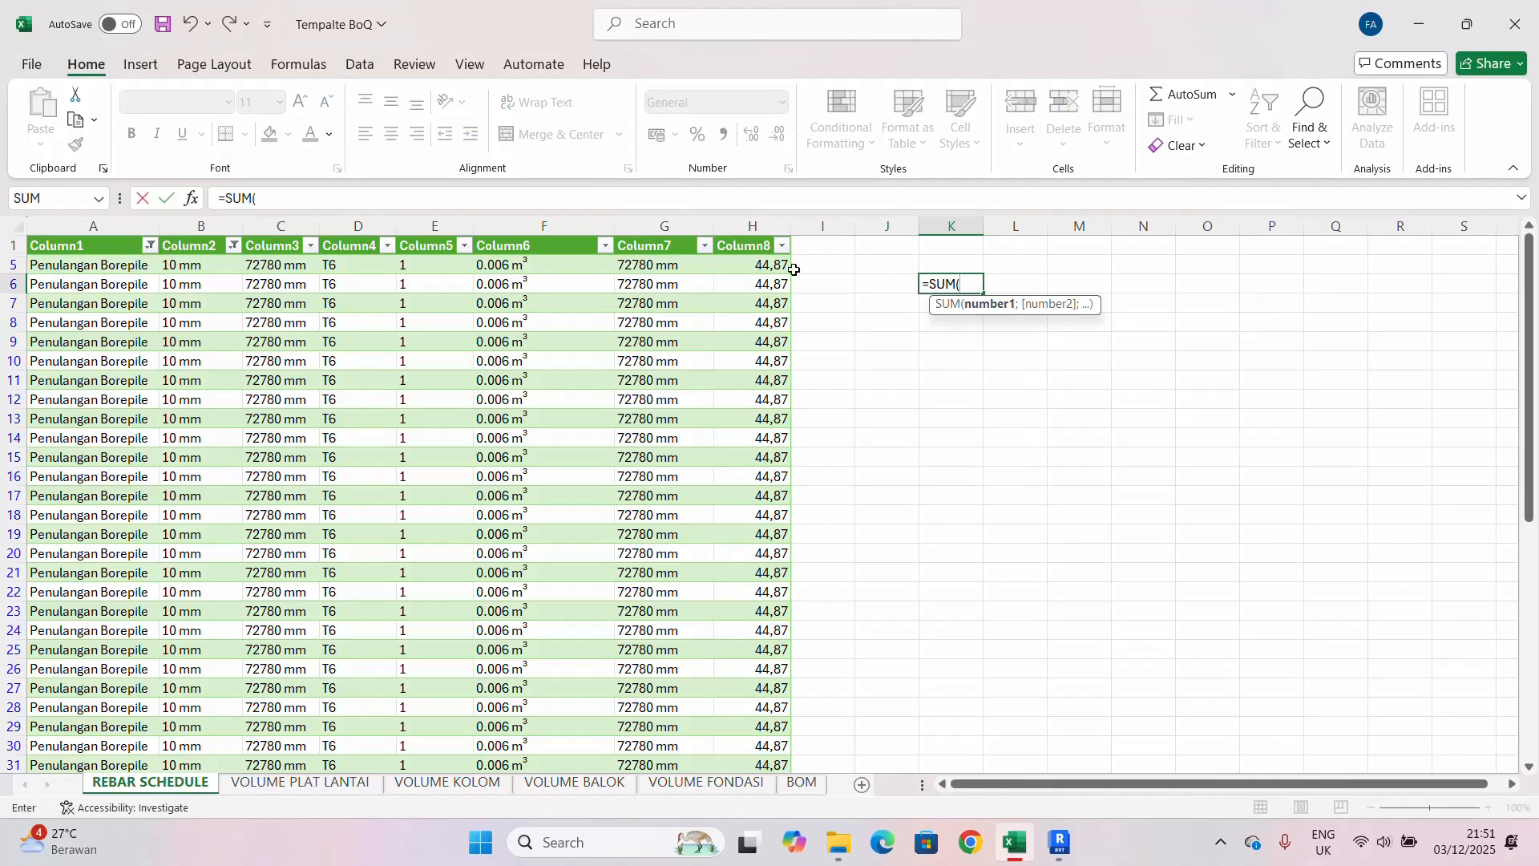
pyautogui.click(760, 227)
pyautogui.press('Return')
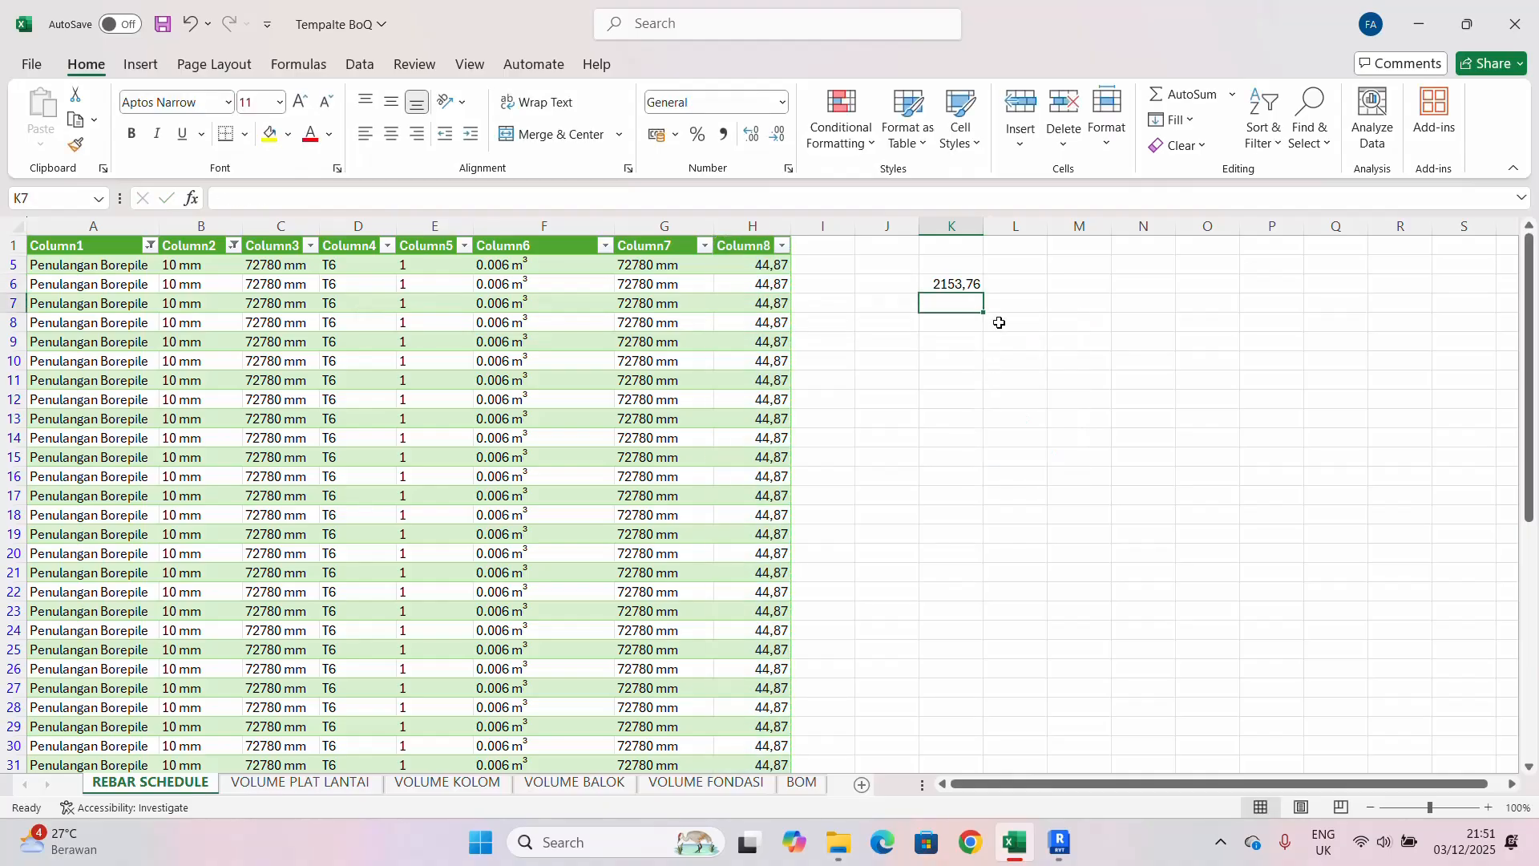
pyautogui.doubleClick(970, 286)
pyautogui.scroll(-13, 934, 424)
pyautogui.scroll(14, 924, 453)
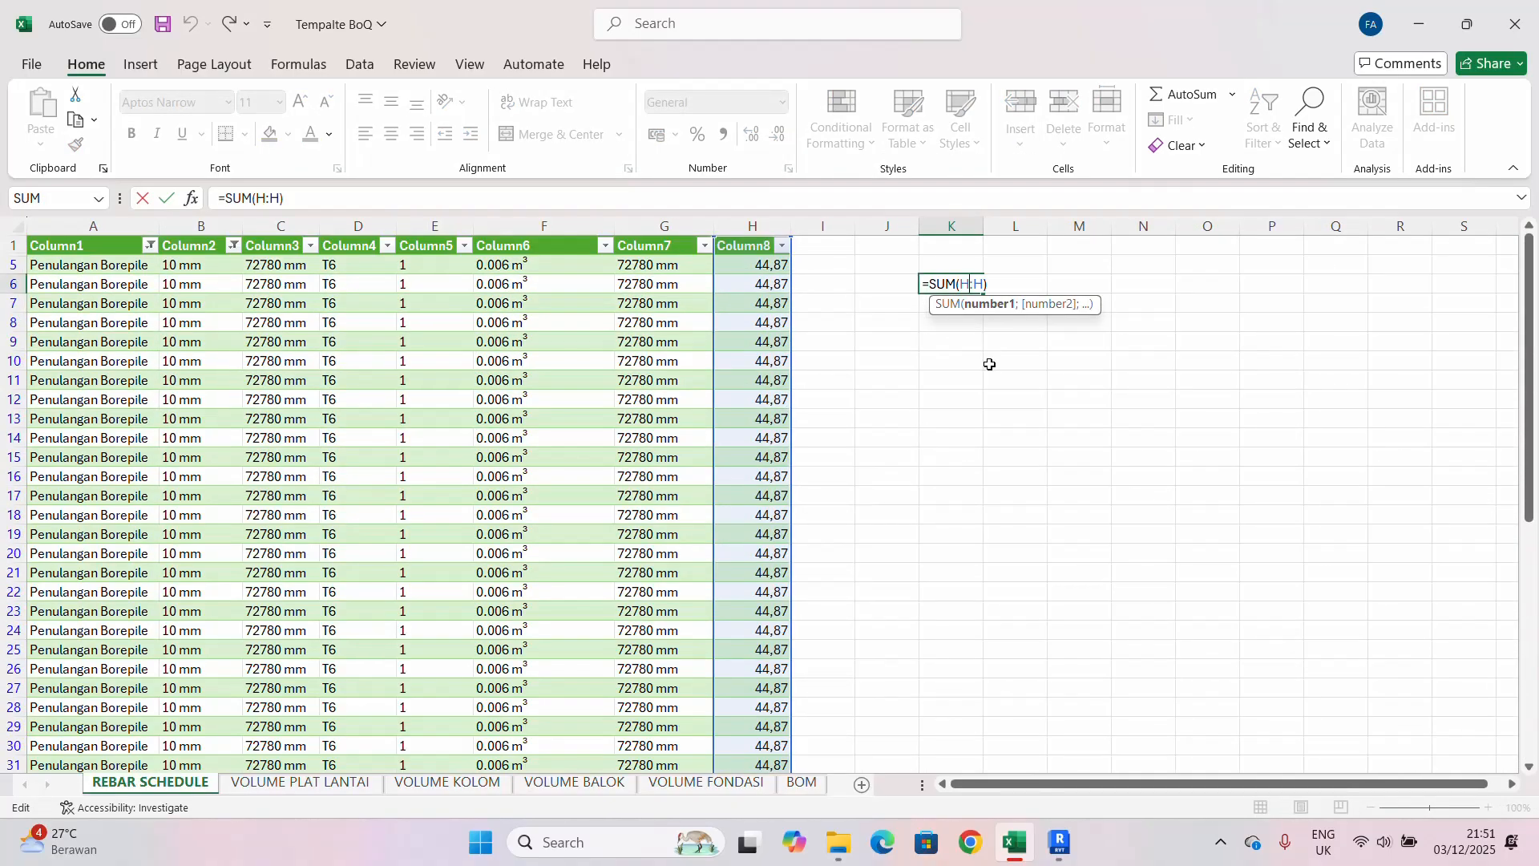
pyautogui.click(1006, 333)
pyautogui.click(997, 286)
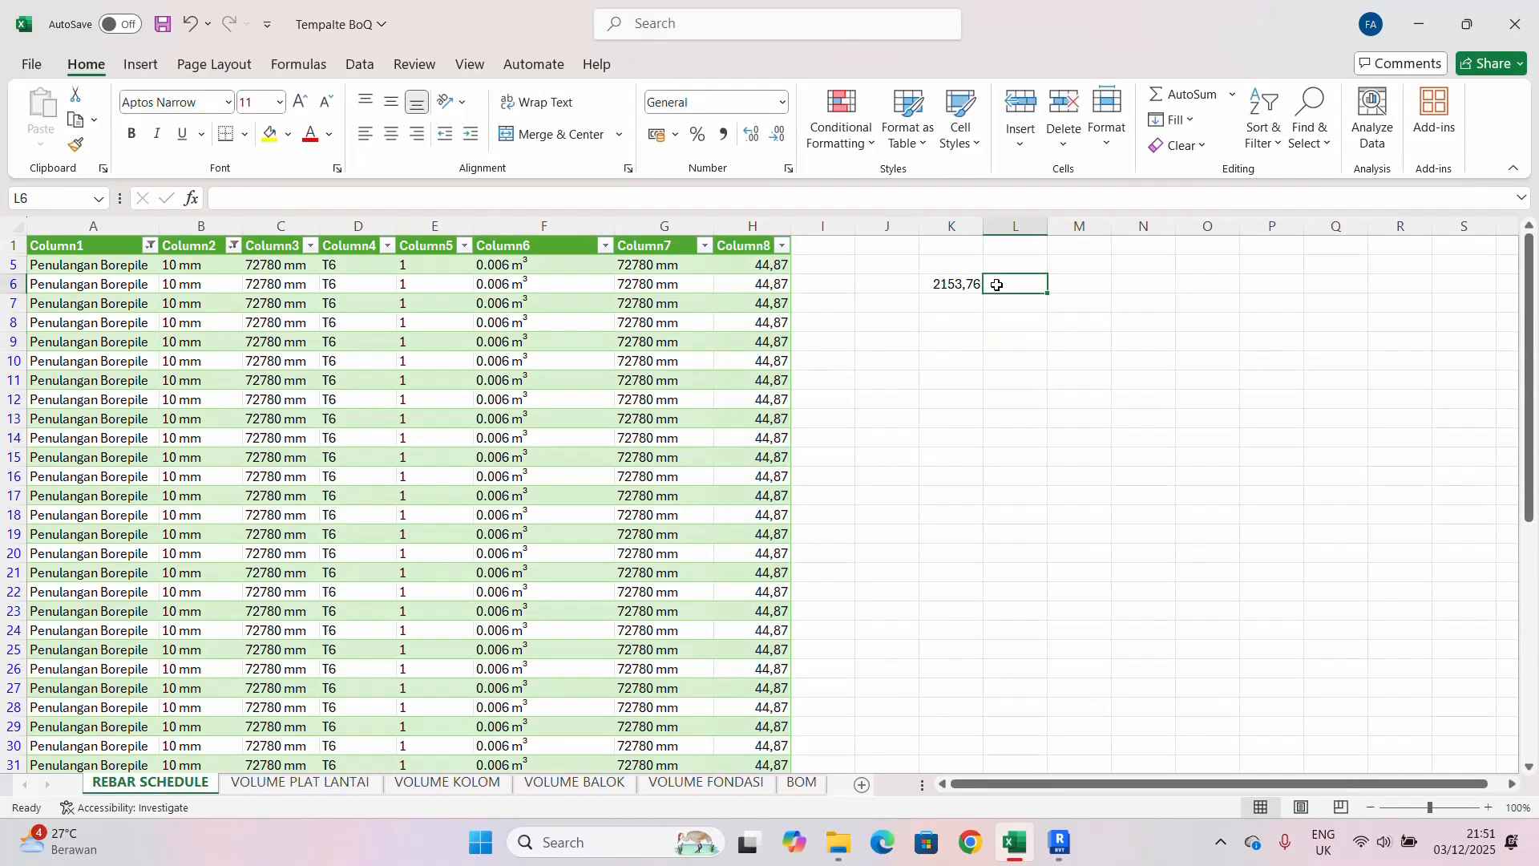
# - Link the borepile Rebar D10 quantity in BOM cell D8 to the weight total in K6 of the REBAR SCHEDULE sheet
pyautogui.click(800, 784)
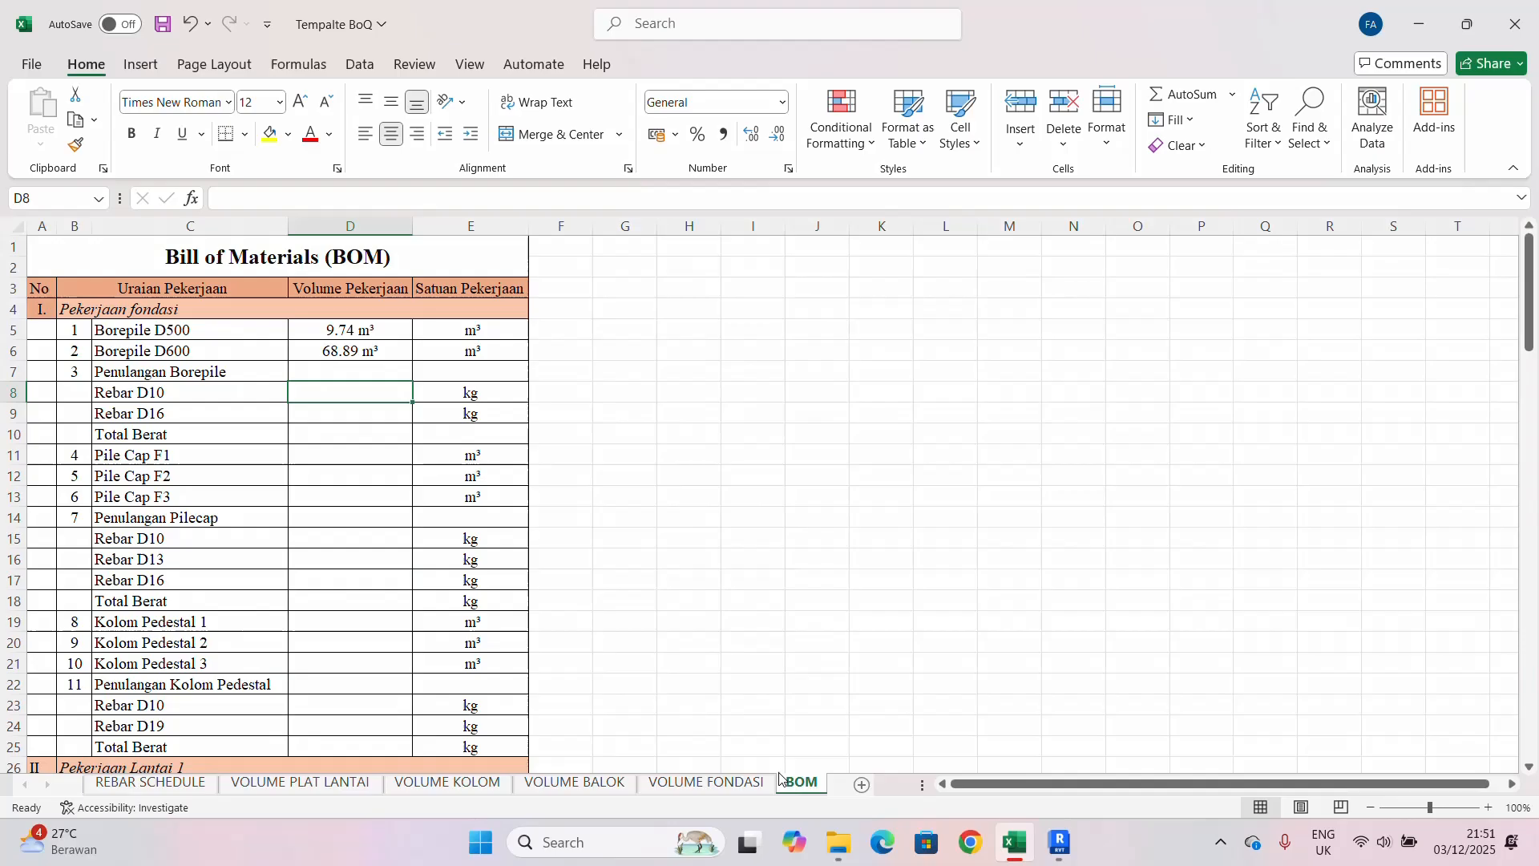
pyautogui.click(362, 375)
pyautogui.click(354, 386)
pyautogui.write('=')
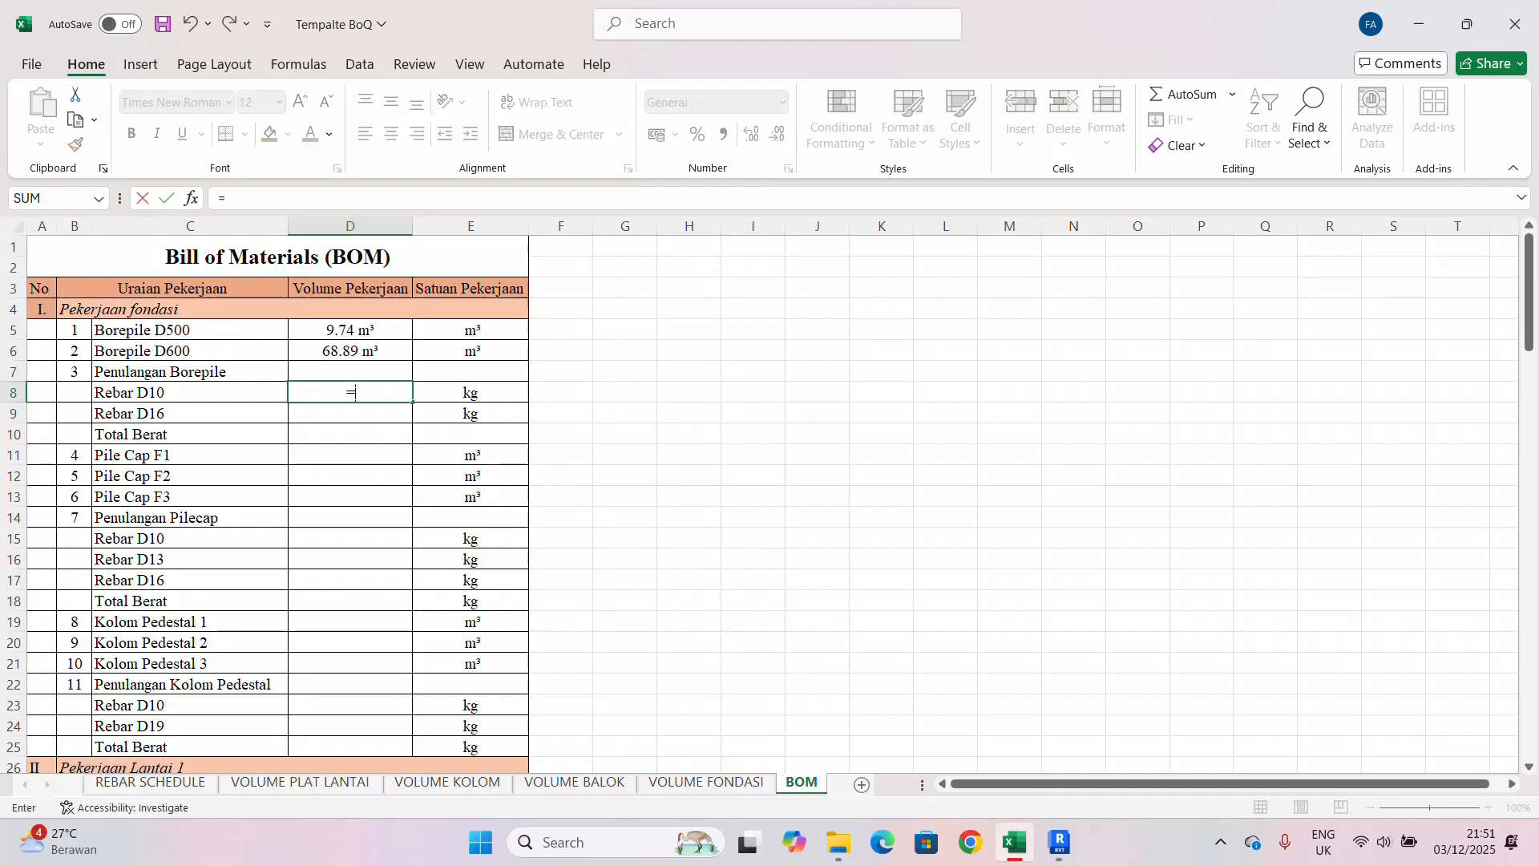
pyautogui.click(729, 782)
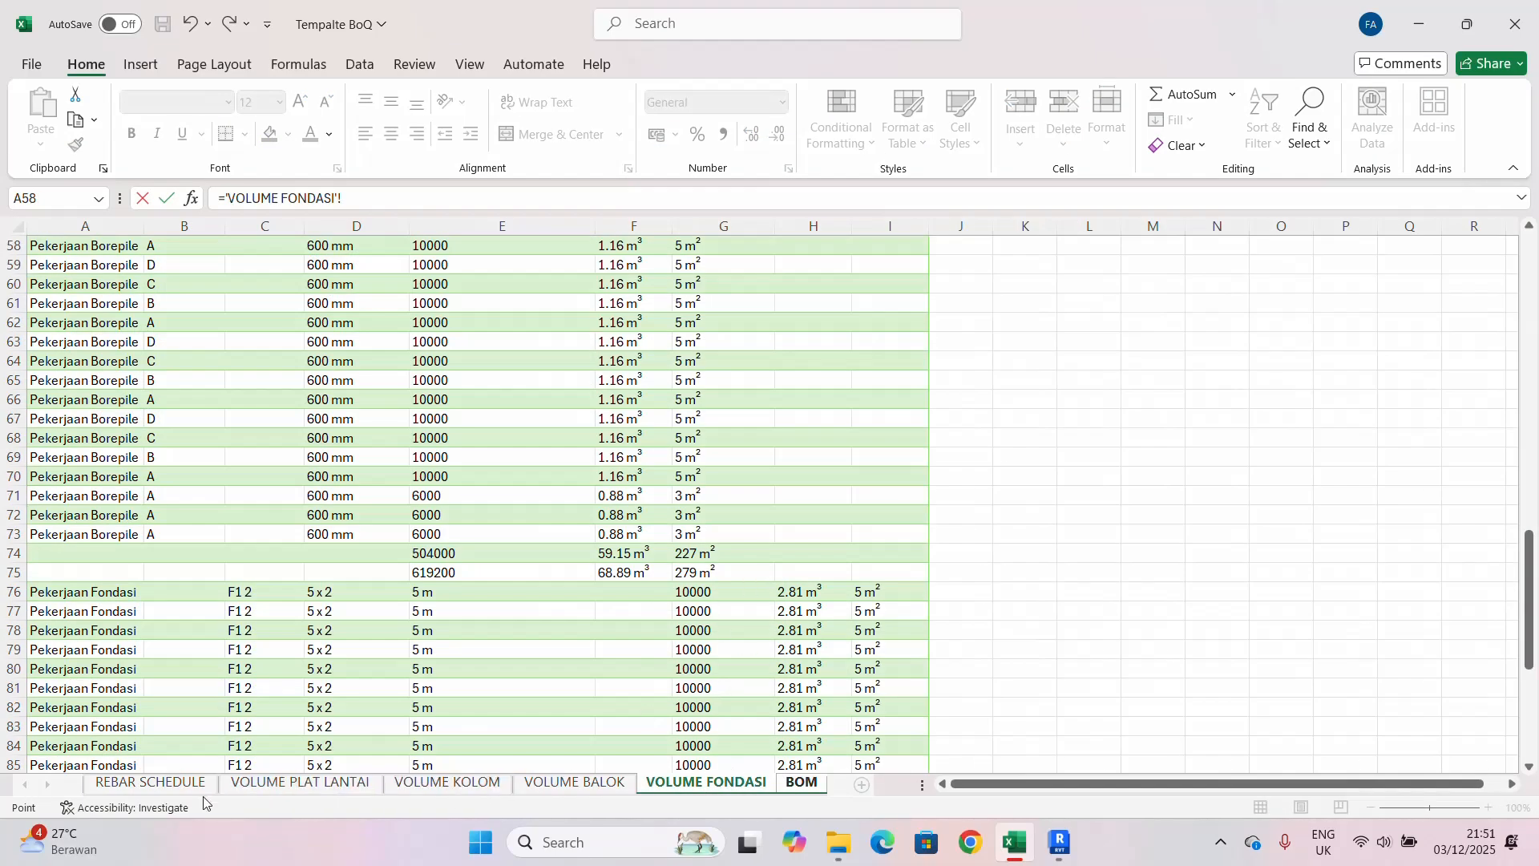
pyautogui.click(150, 783)
pyautogui.click(964, 284)
pyautogui.press('Return')
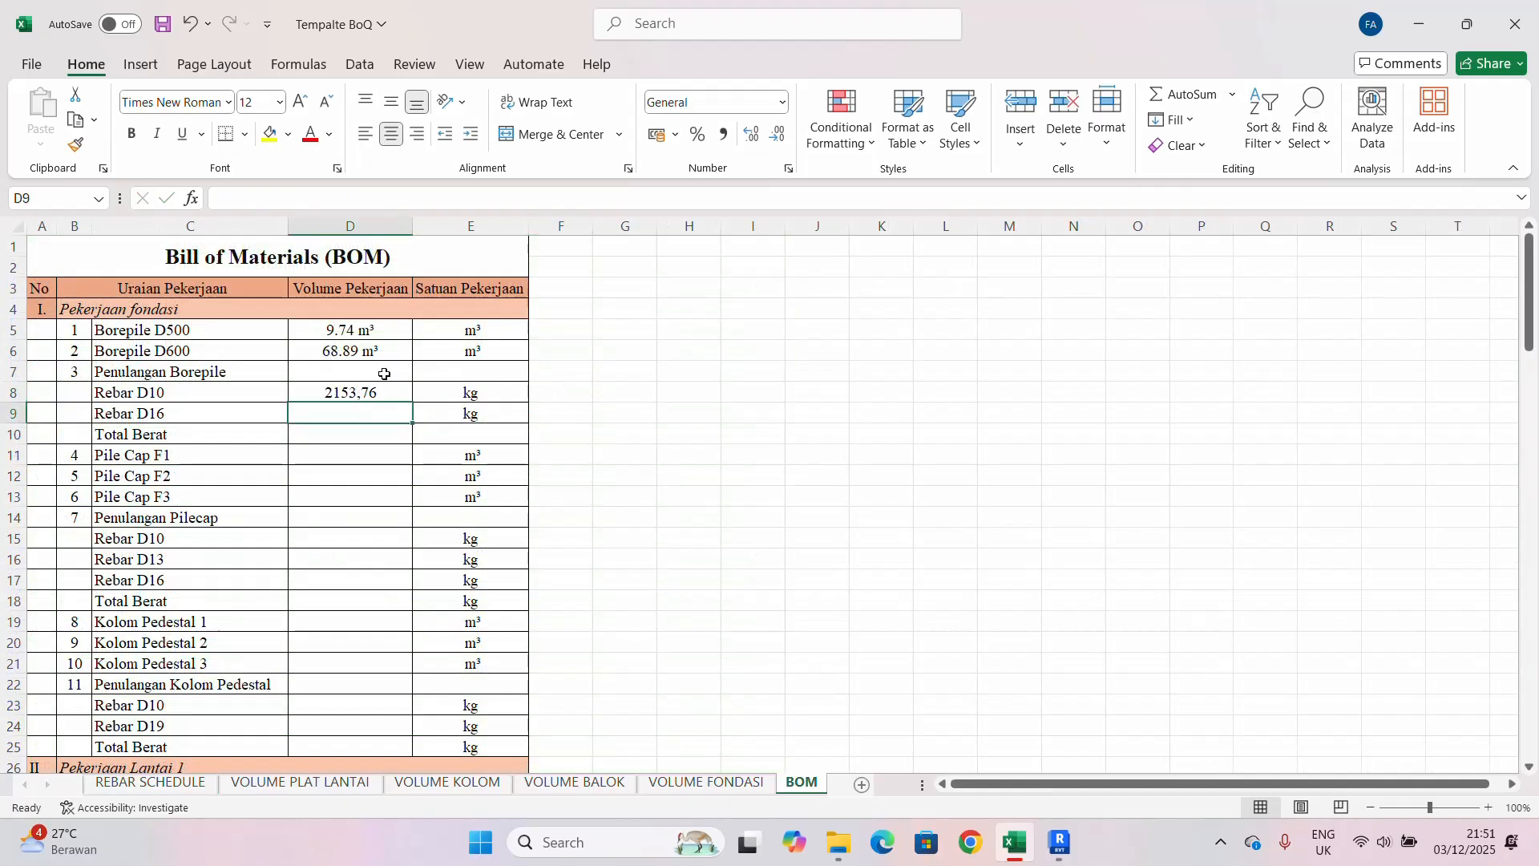
# - Look through the remaining BOM work items for Lantai 1, Lantai 2 and Lantai 3
pyautogui.scroll(-3, 367, 378)
pyautogui.scroll(3, 263, 360)
pyautogui.scroll(-9, 225, 375)
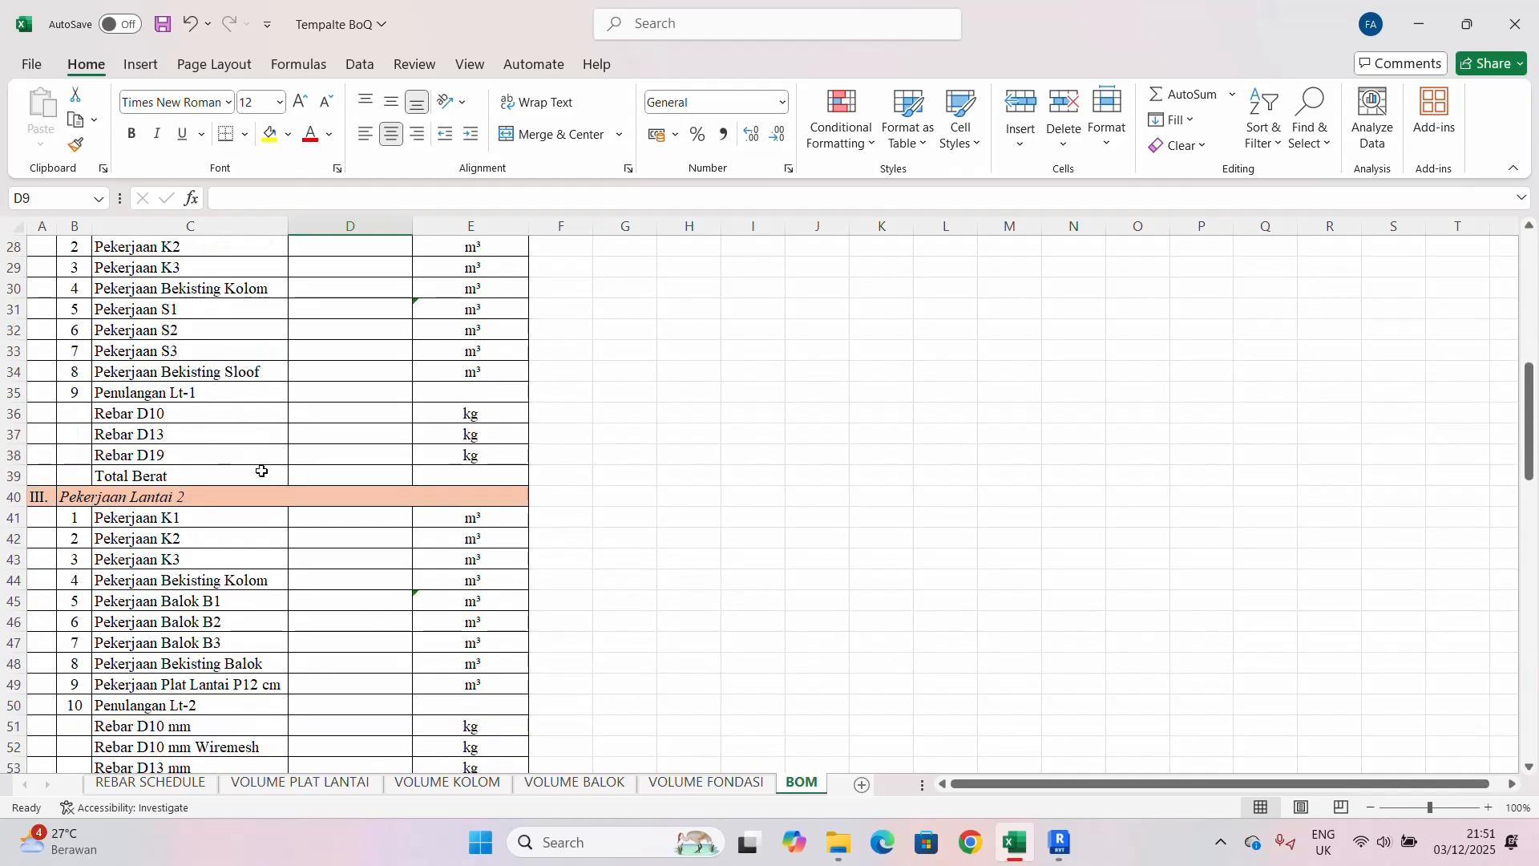
pyautogui.scroll(-6, 272, 493)
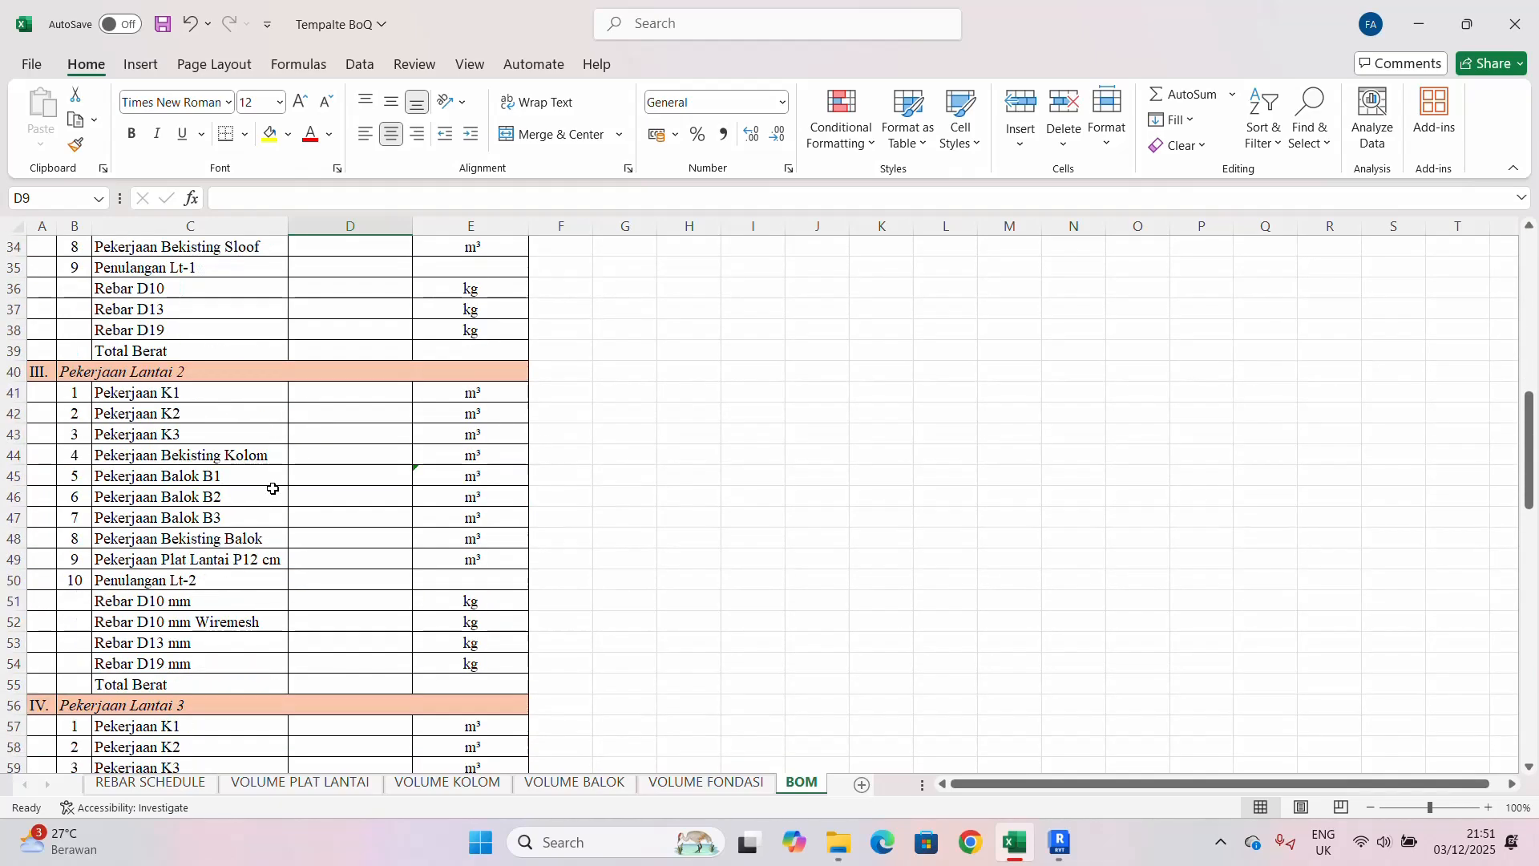
pyautogui.scroll(-5, 268, 557)
pyautogui.scroll(5, 272, 496)
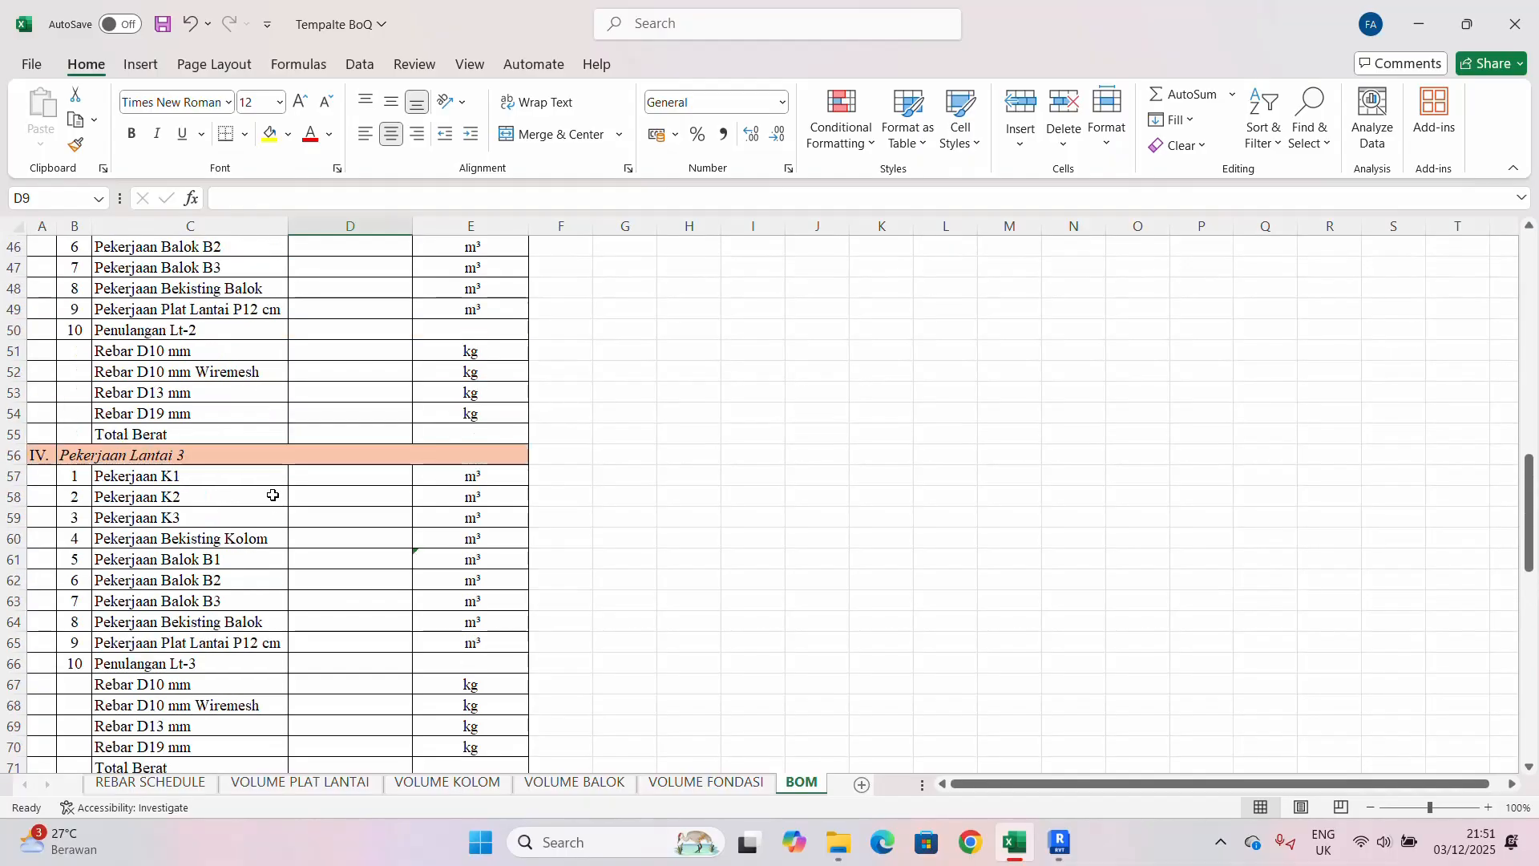
pyautogui.scroll(-2, 272, 495)
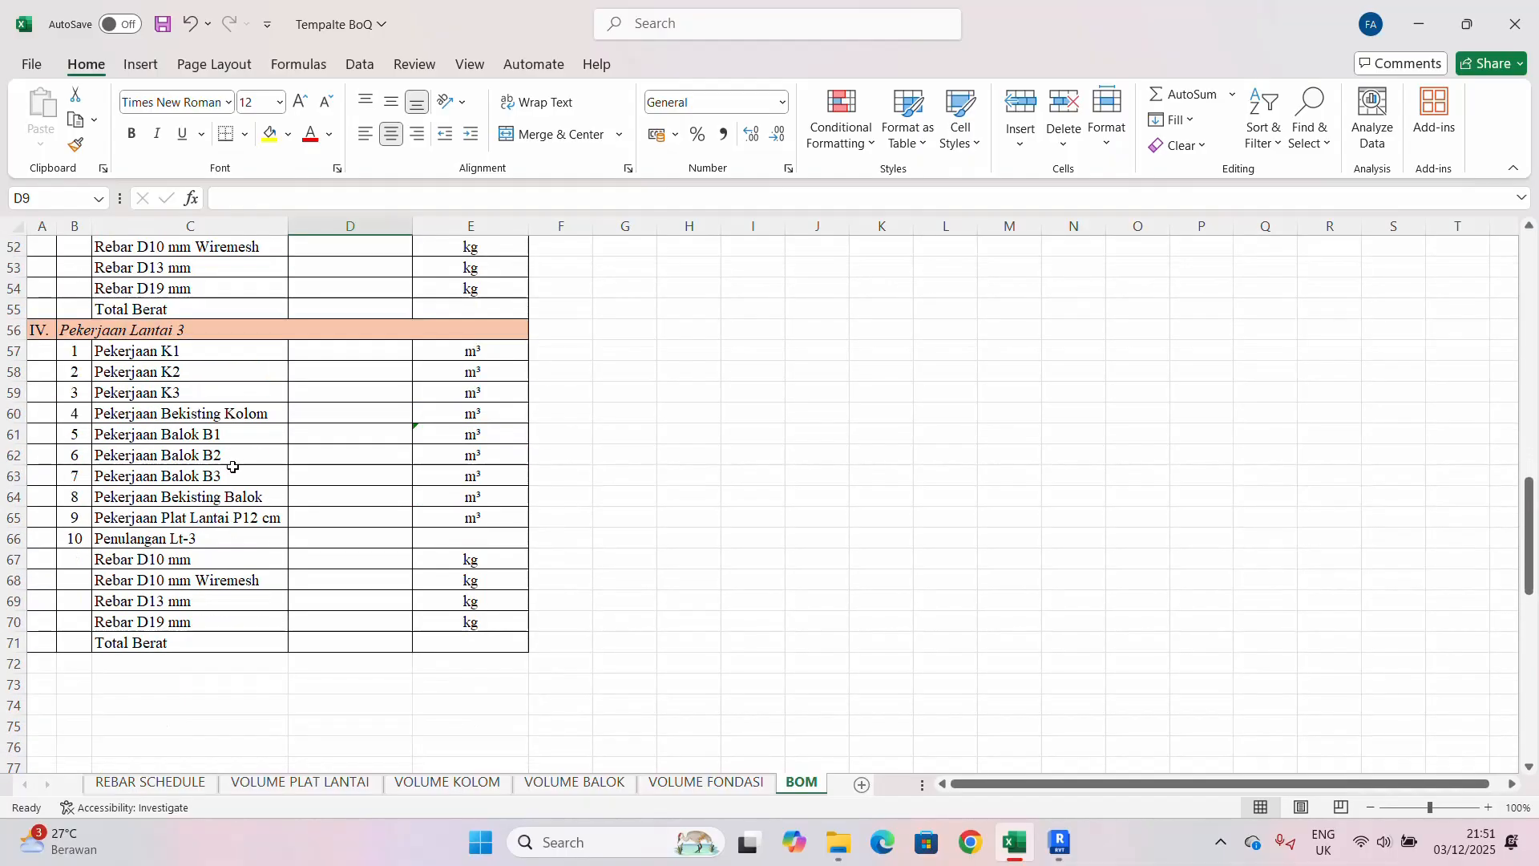
pyautogui.scroll(8, 232, 473)
pyautogui.scroll(-3, 209, 498)
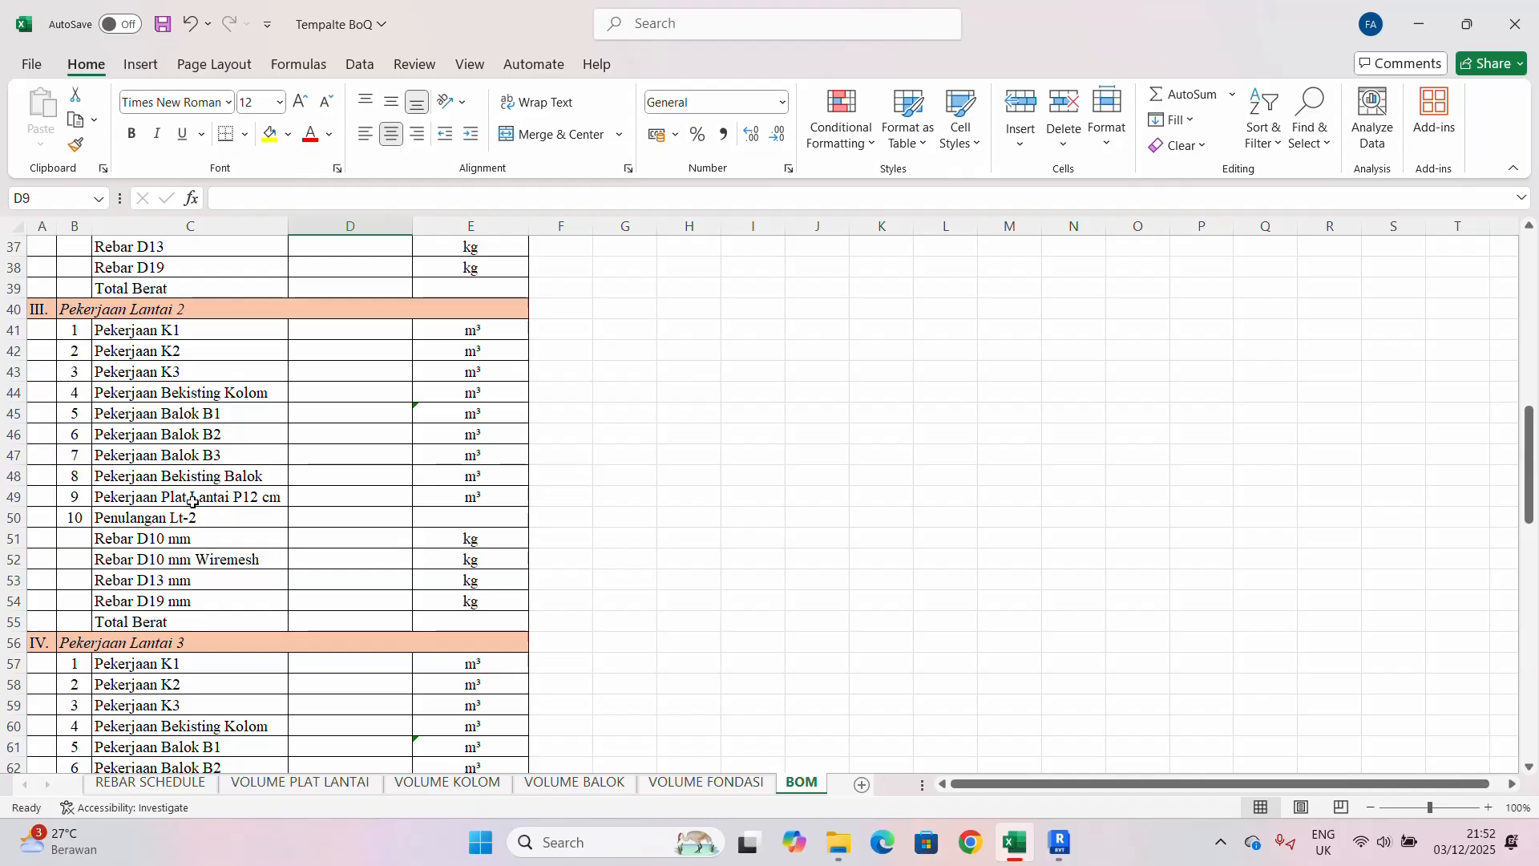
pyautogui.scroll(-4, 210, 484)
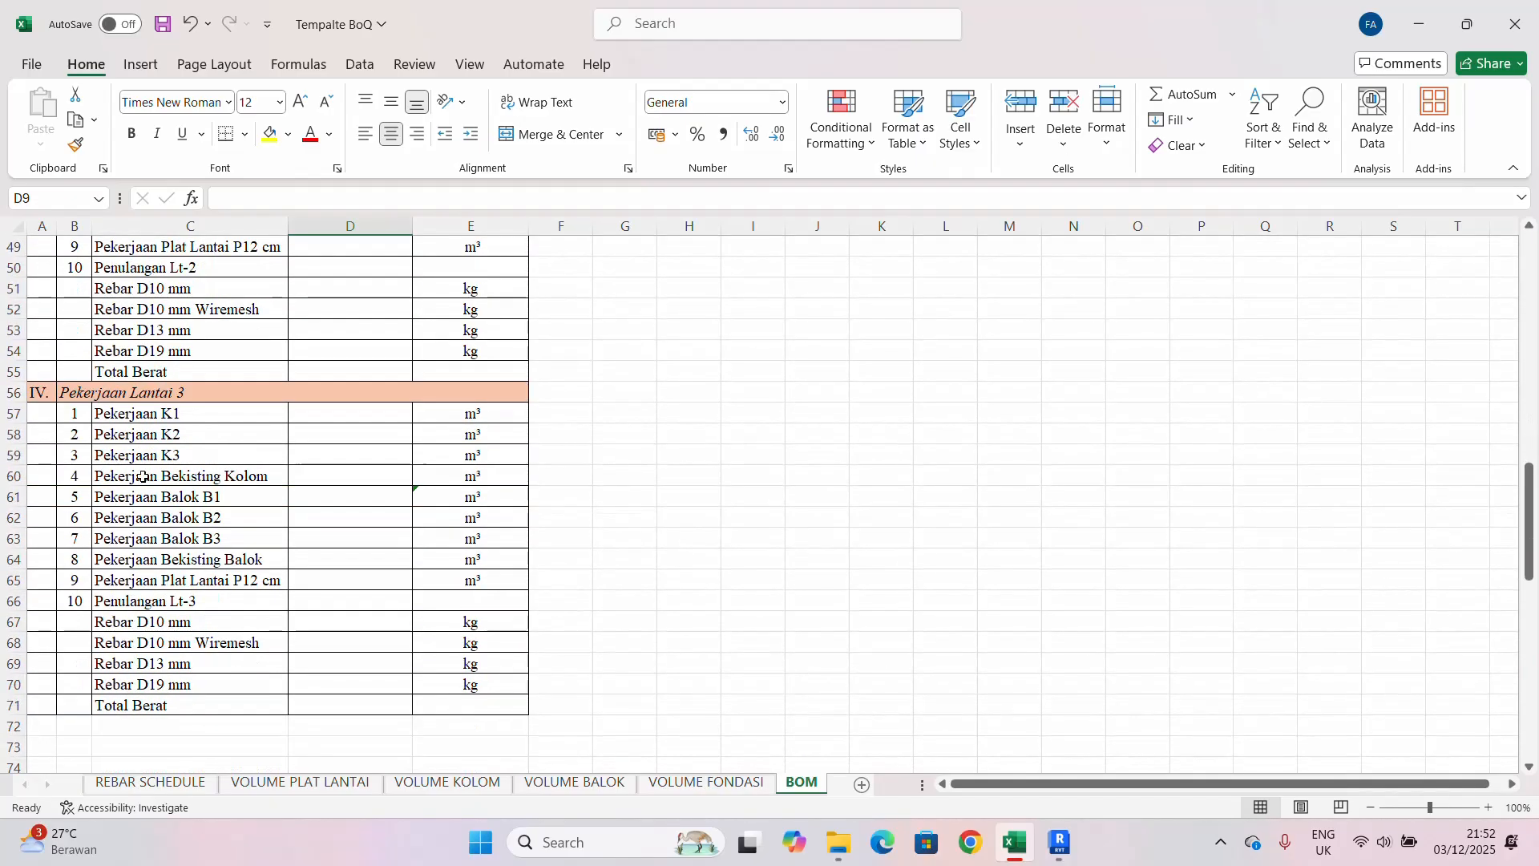
pyautogui.scroll(2, 157, 439)
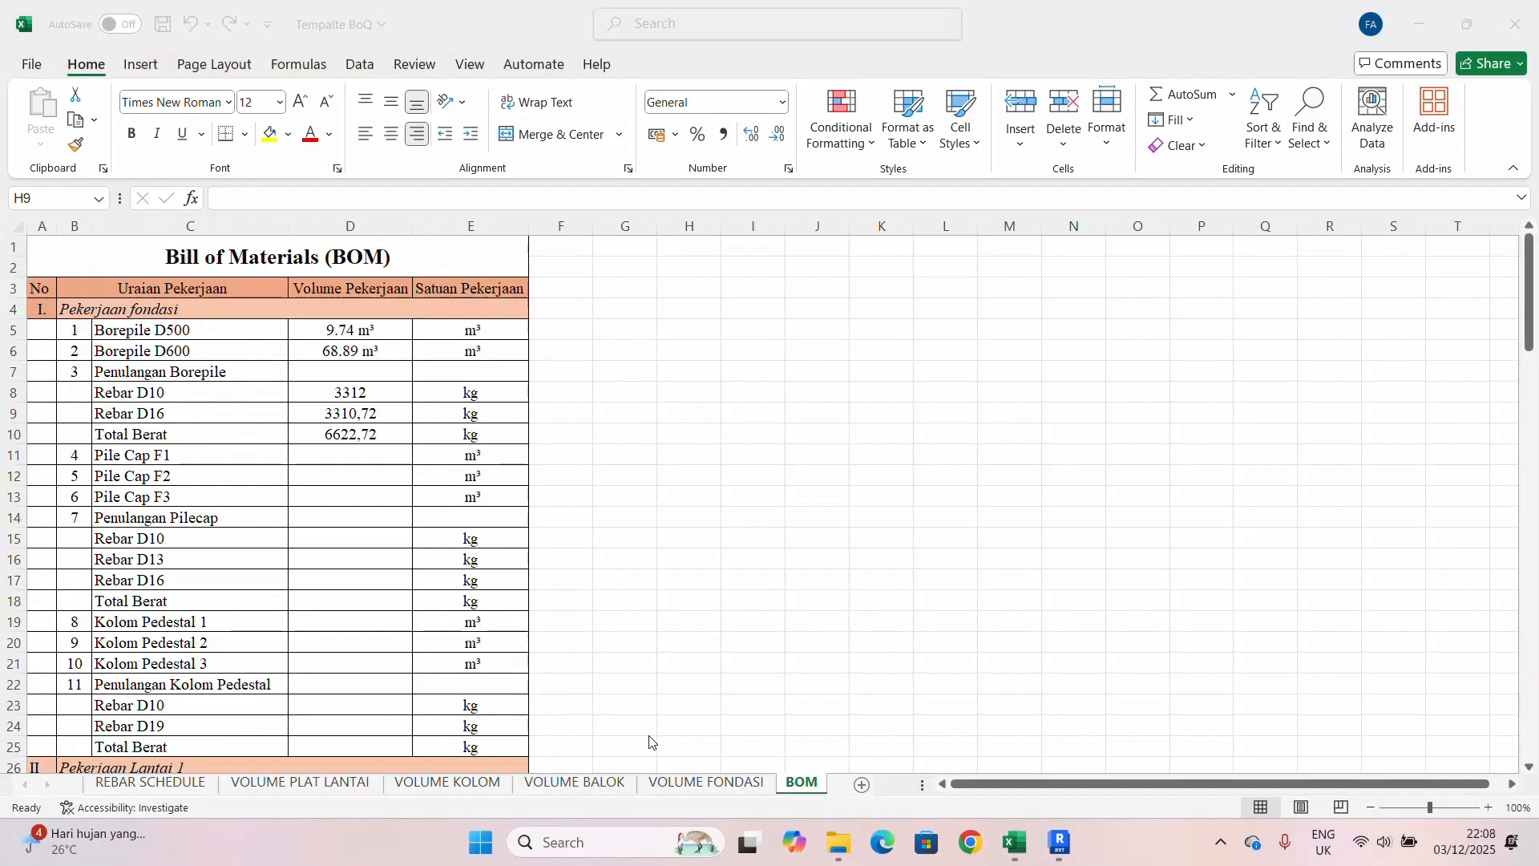
# - Review the filtered 16 mm Penulangan Borepile rows in the REBAR SCHEDULE sheet and return to the BOM sheet
pyautogui.click(191, 785)
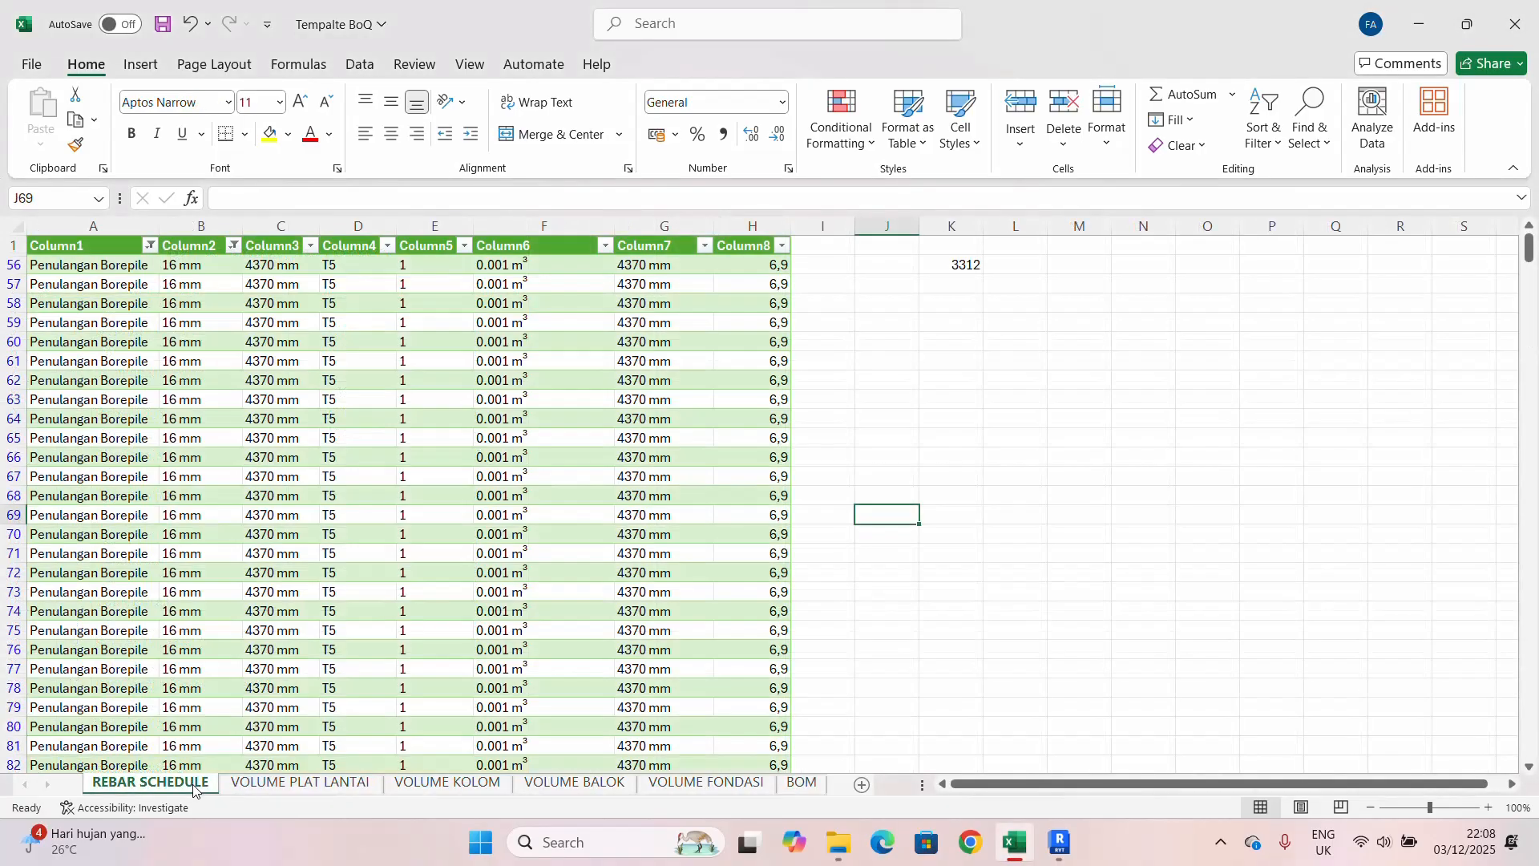
pyautogui.scroll(-5, 184, 531)
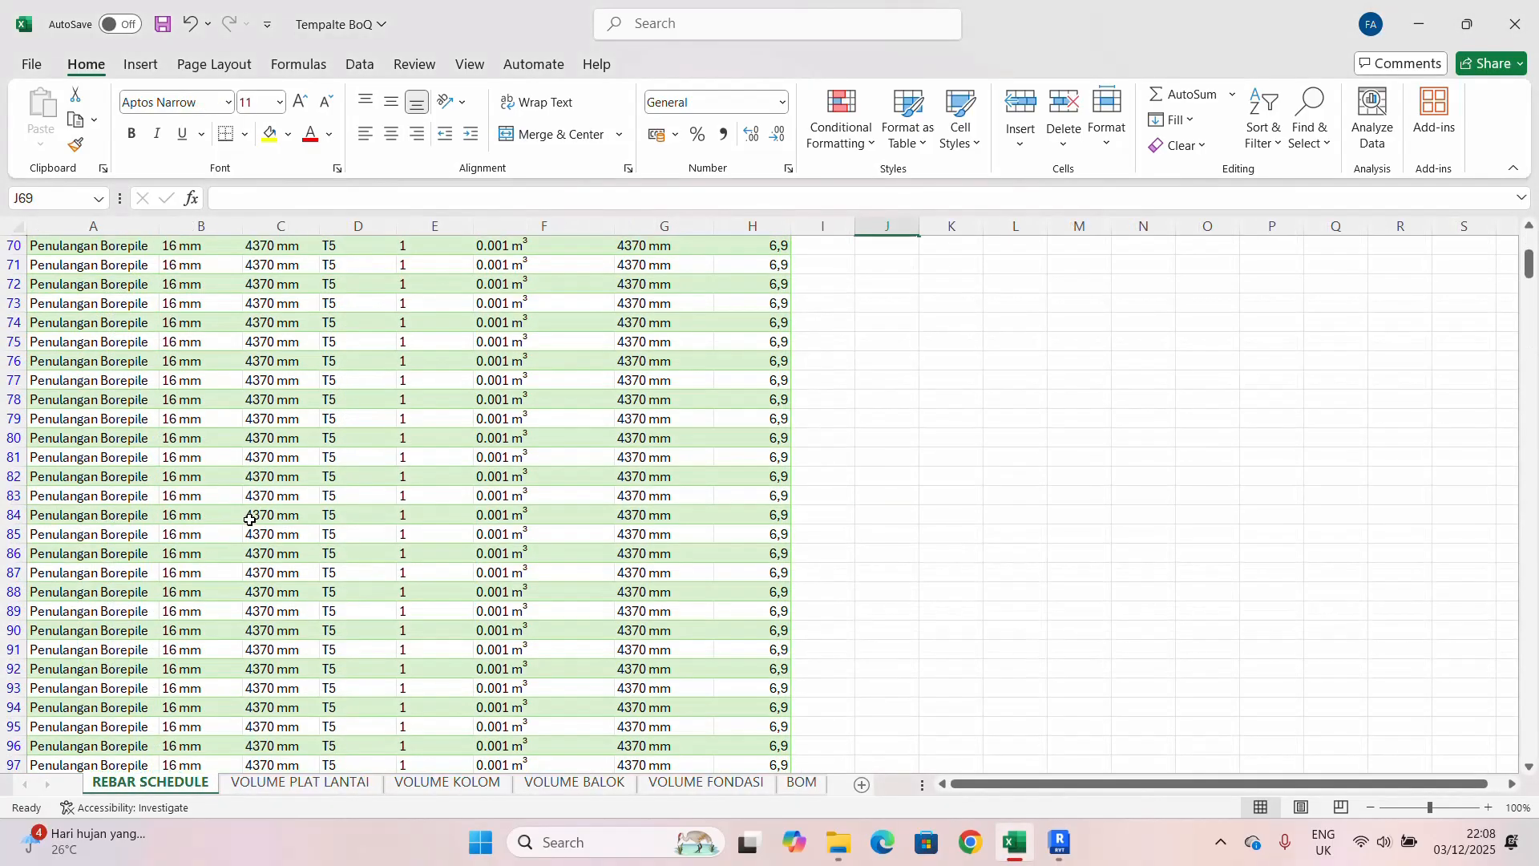
pyautogui.scroll(5, 250, 520)
pyautogui.click(1013, 478)
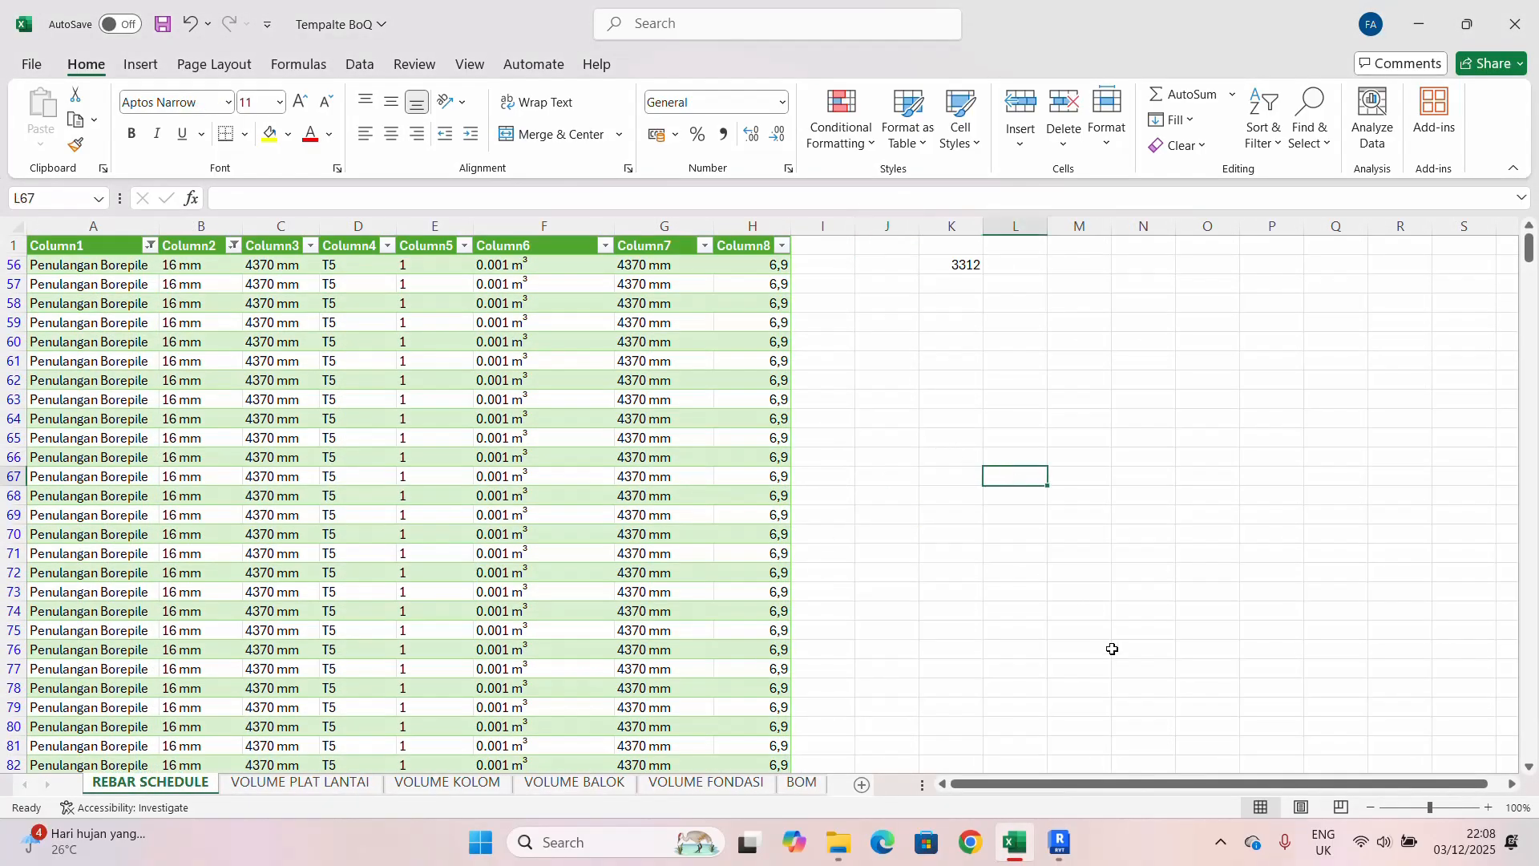
pyautogui.click(1103, 669)
pyautogui.click(1083, 748)
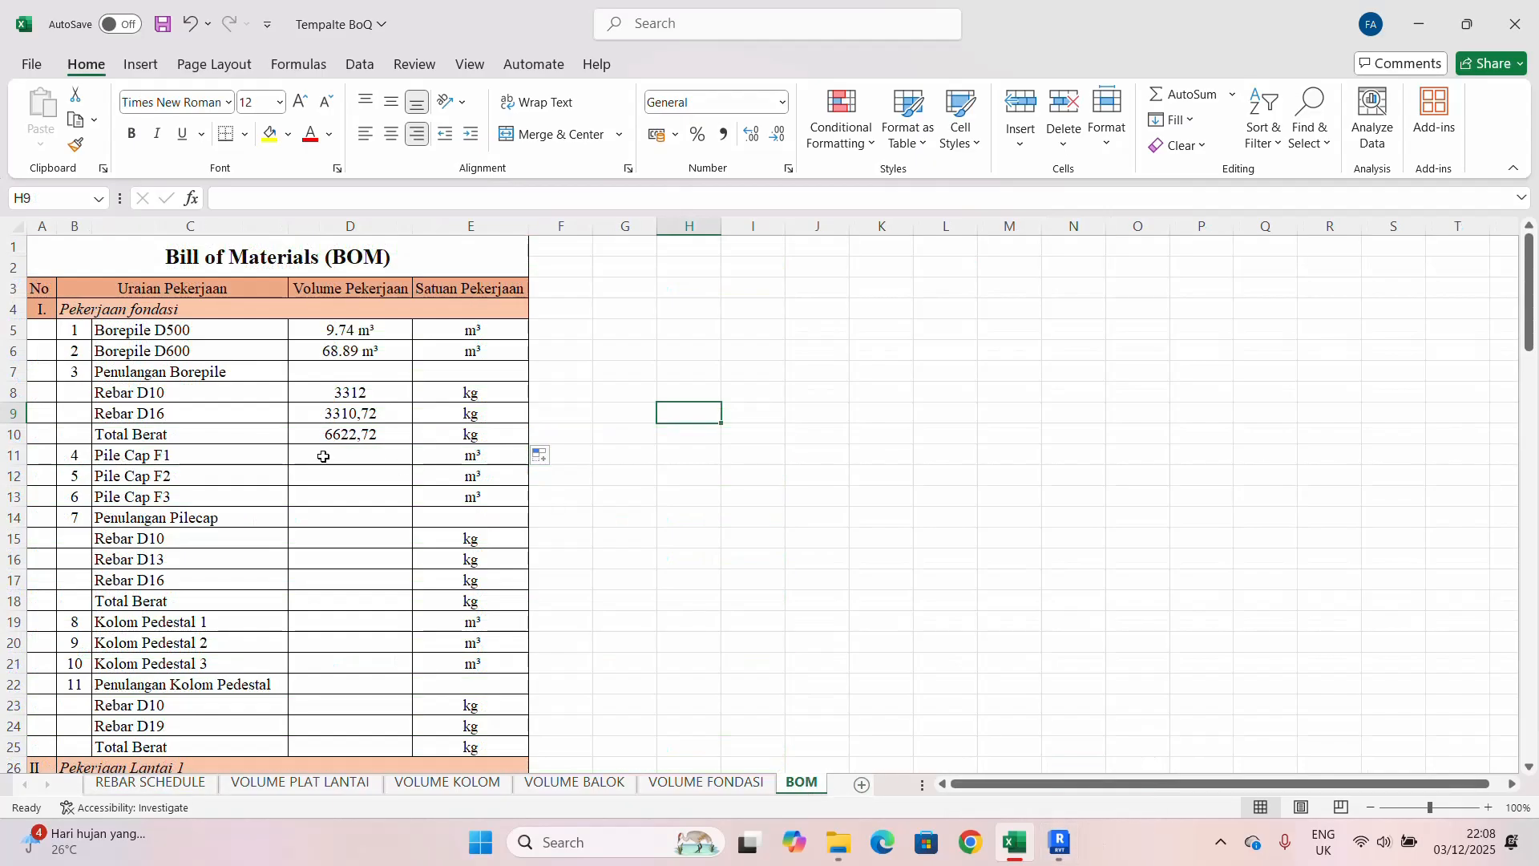
# - Clear the borepile Rebar D16 and Total Berat quantities in BOM cells D9 and D10
pyautogui.click(323, 456)
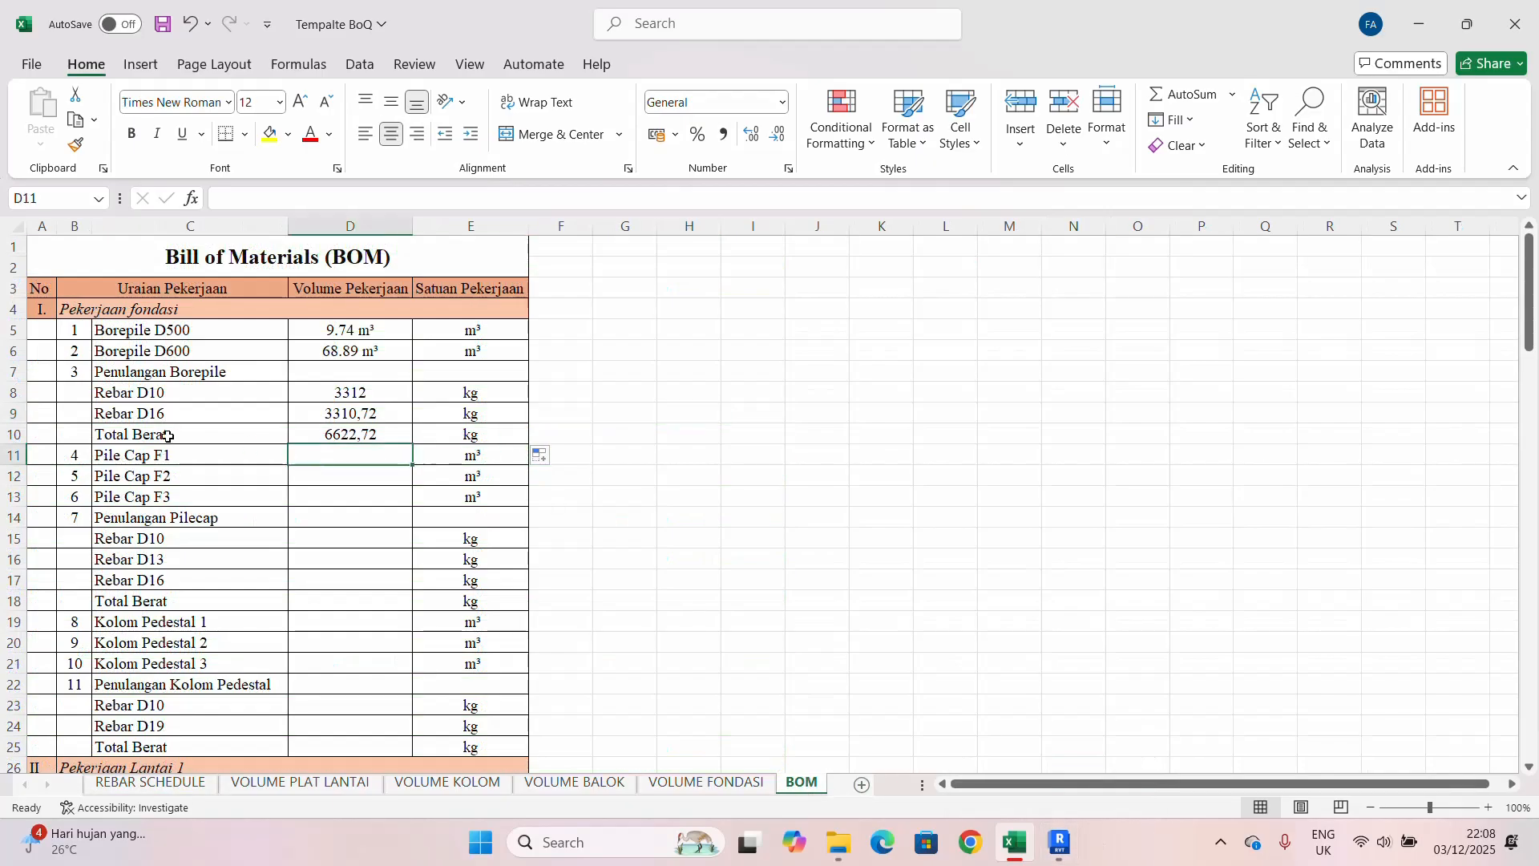
pyautogui.click(168, 415)
pyautogui.click(332, 420)
pyautogui.click(170, 418)
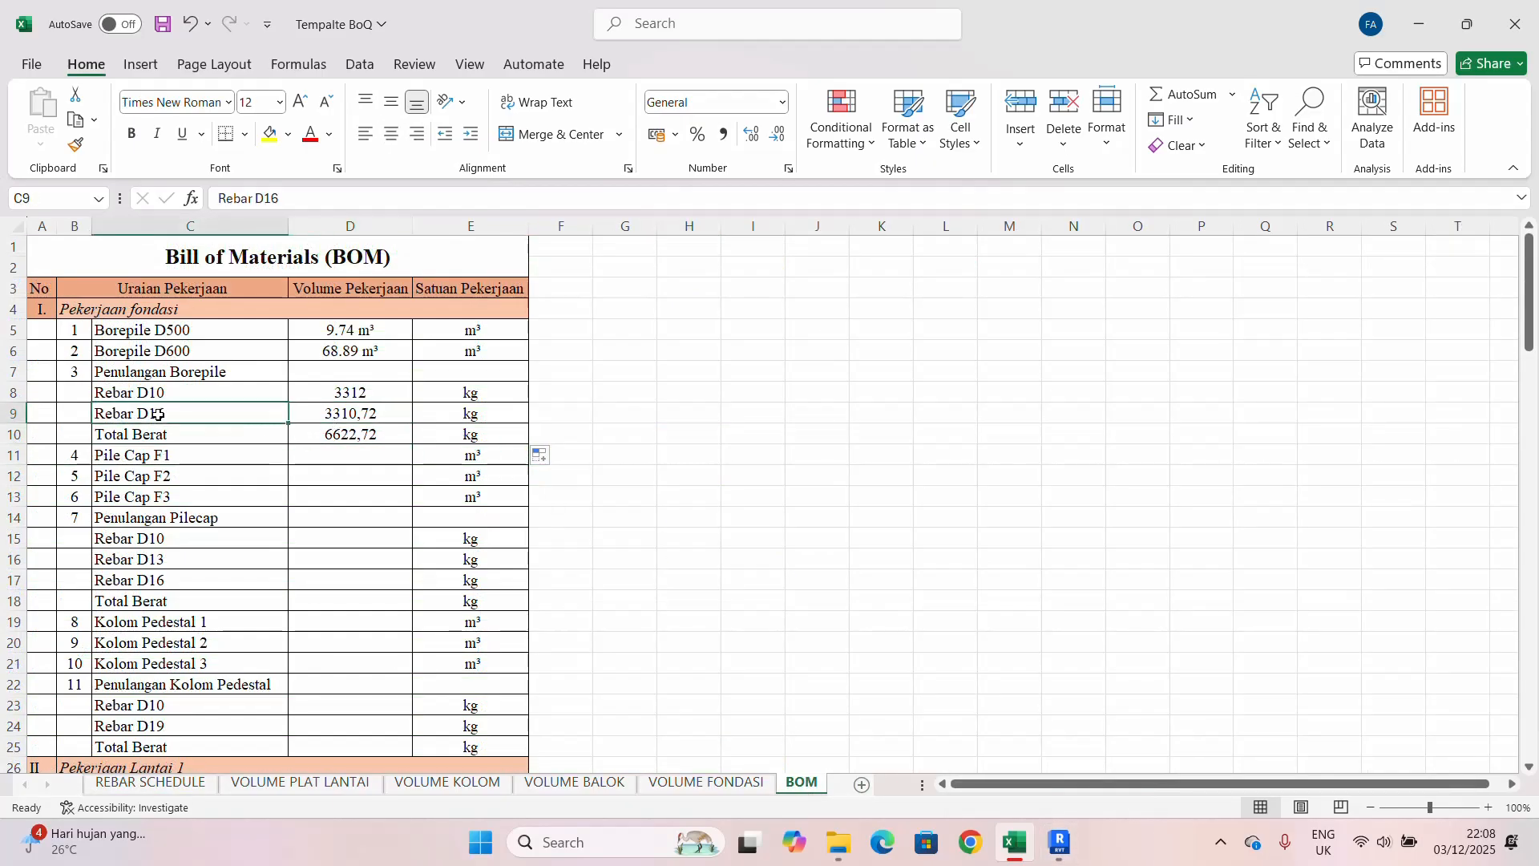
pyautogui.click(352, 420)
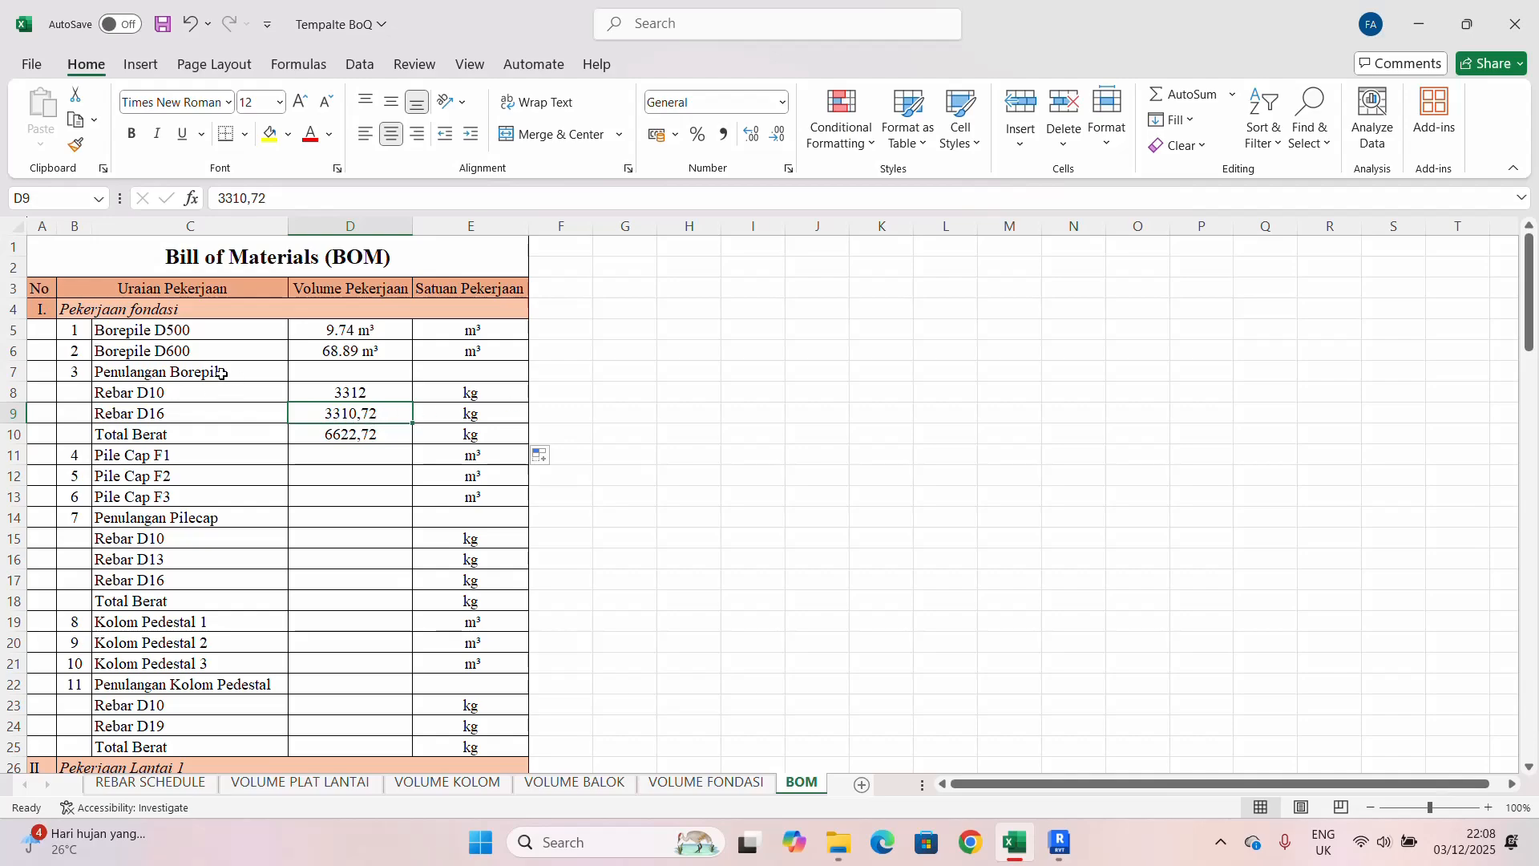
pyautogui.press('Delete')
pyautogui.click(339, 437)
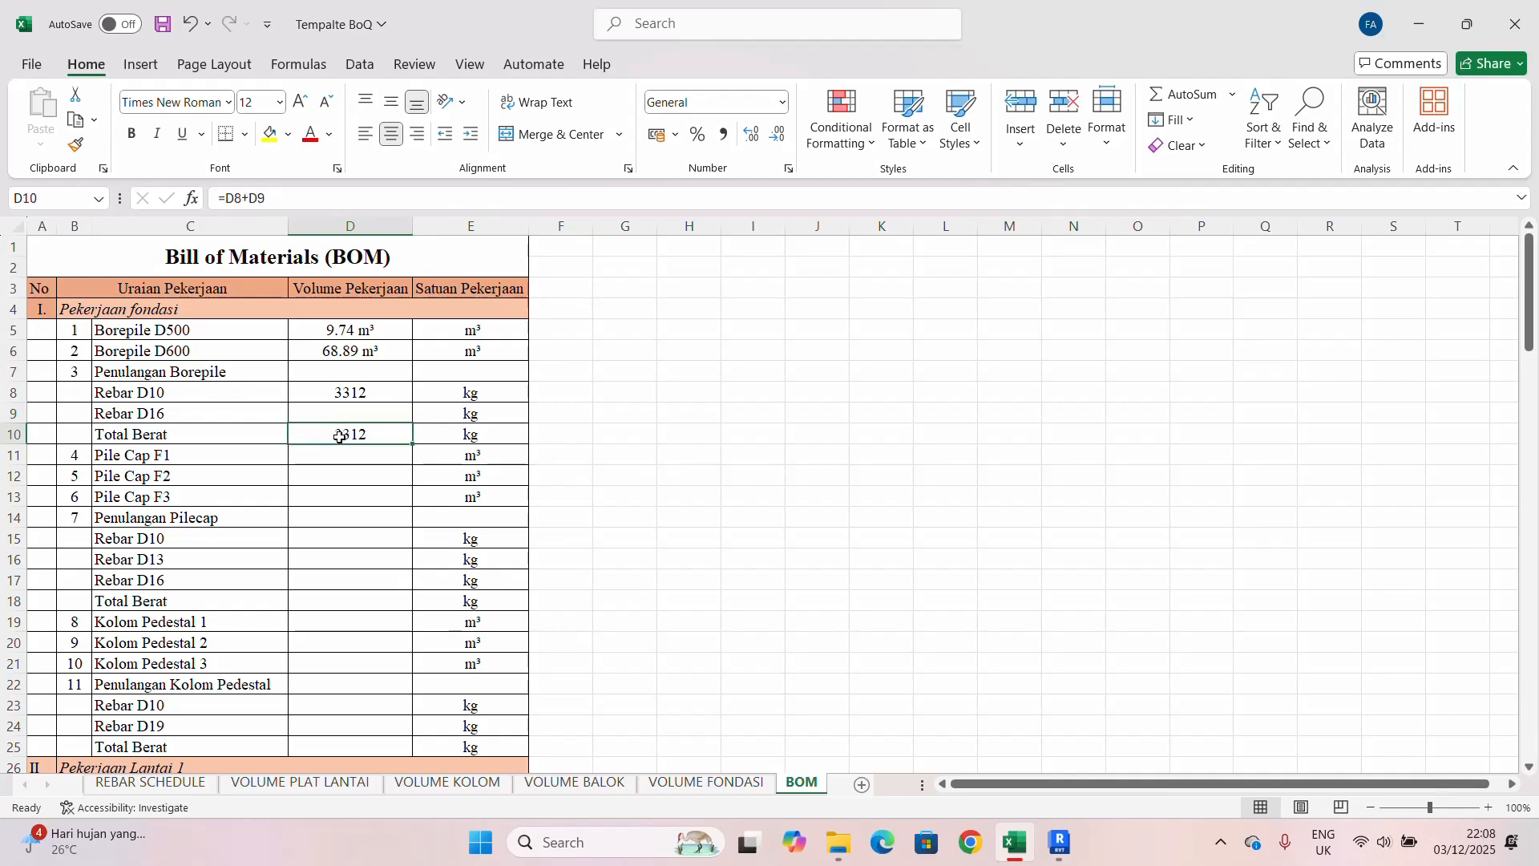
pyautogui.press('Delete')
pyautogui.click(370, 410)
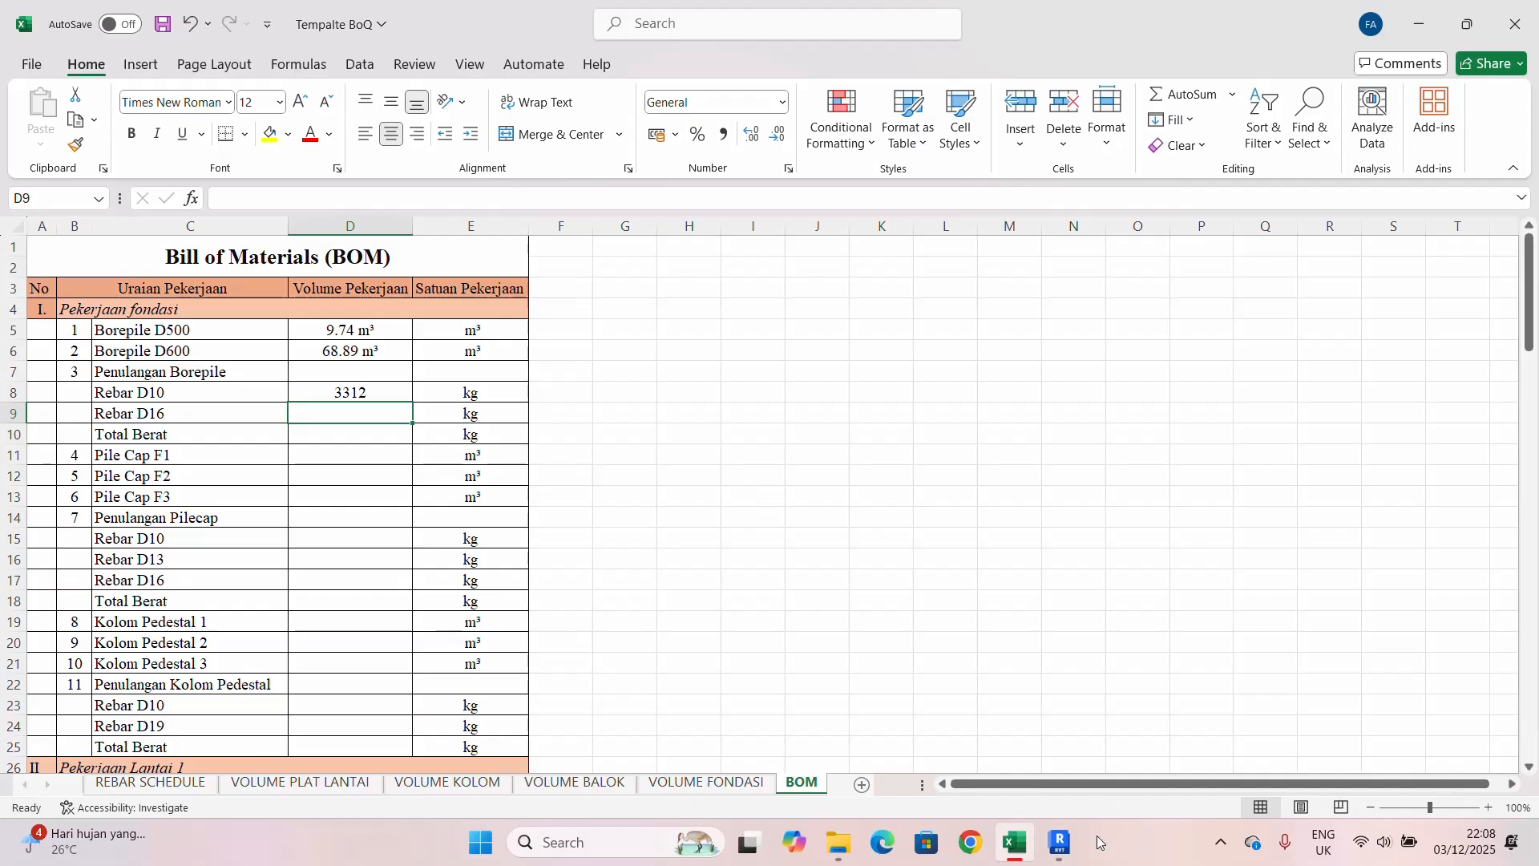
# - Switch to Revit and set the REBAR SCHEDULE filter to Item Pekerjaan equals Penulangan Borepile
pyautogui.click(1060, 841)
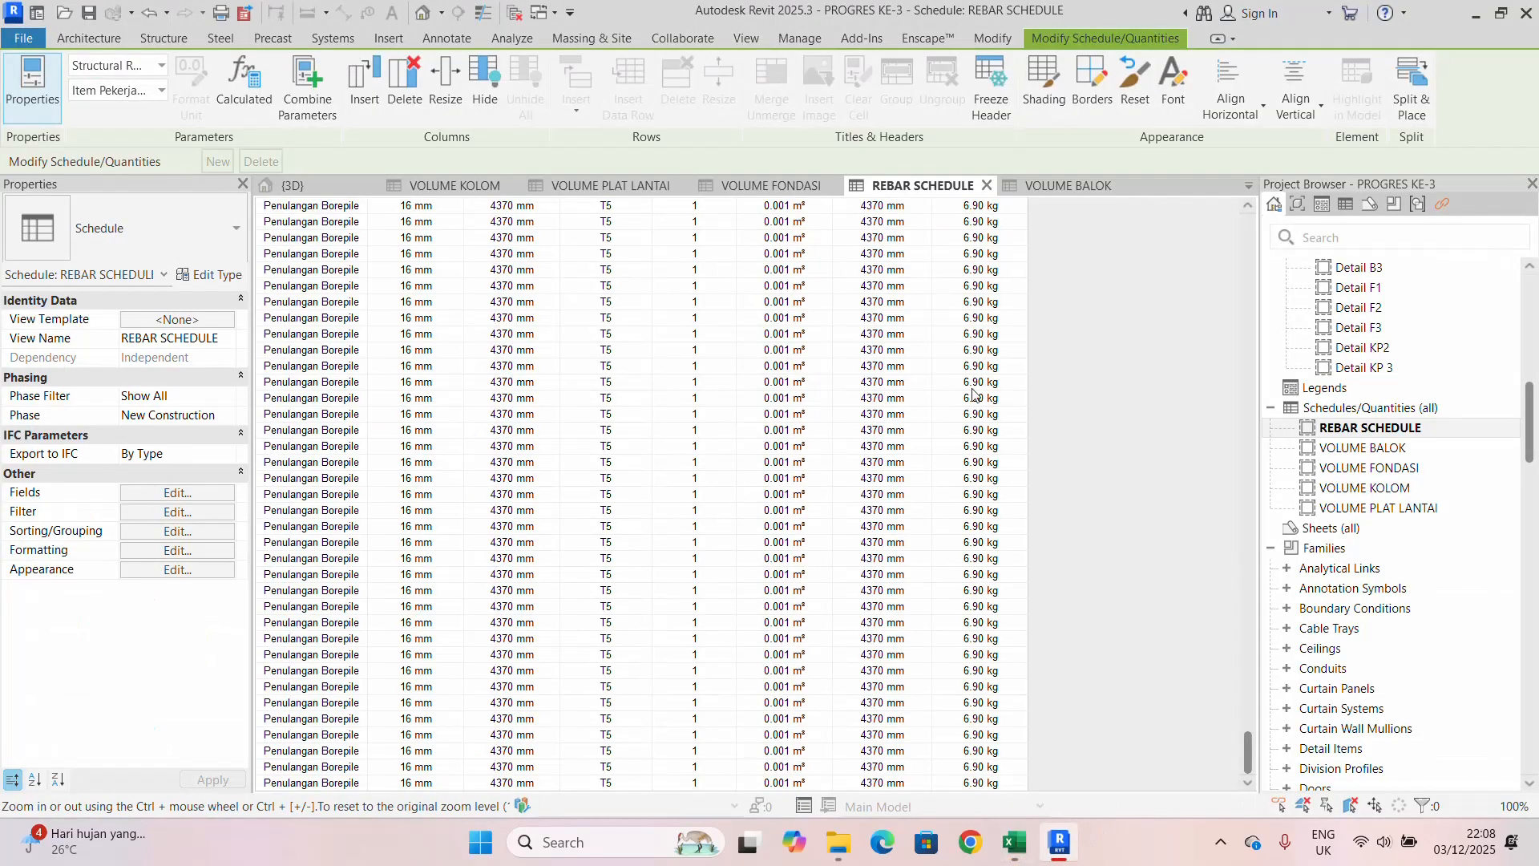
pyautogui.click(1355, 431)
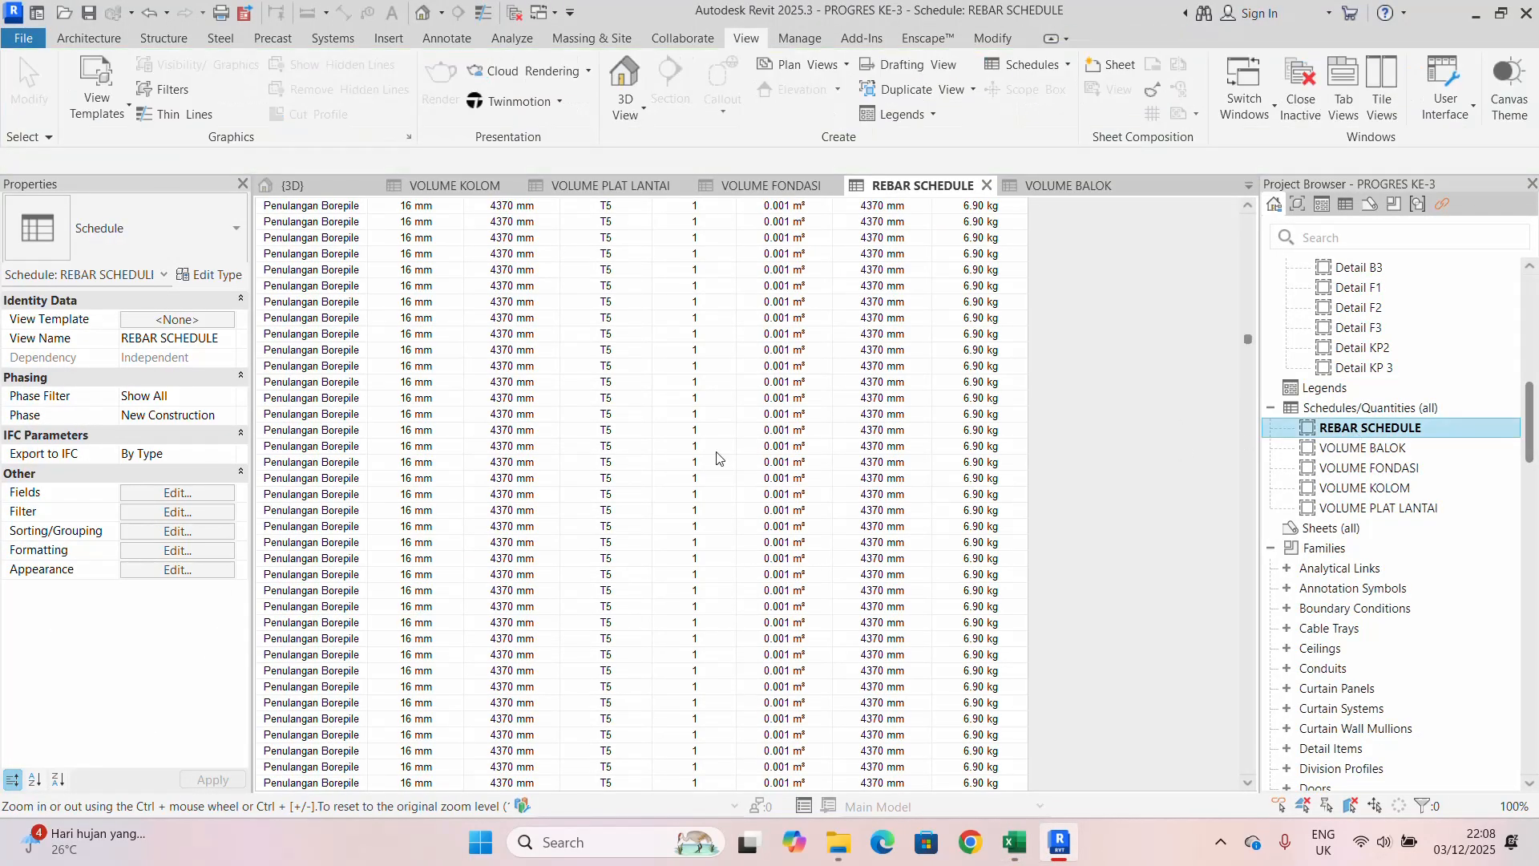
pyautogui.click(177, 513)
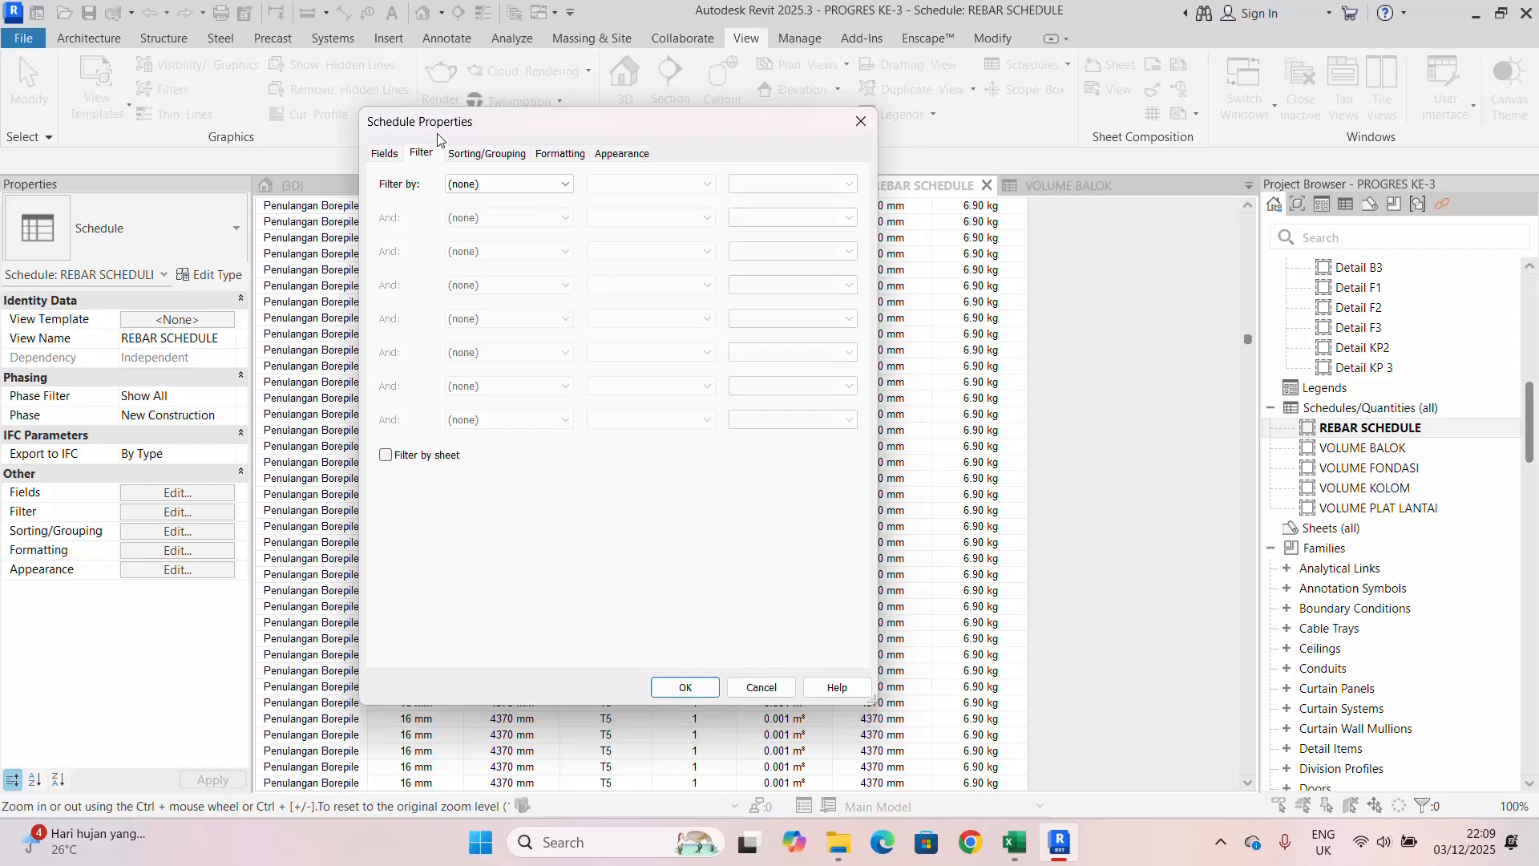
pyautogui.click(497, 173)
pyautogui.click(508, 209)
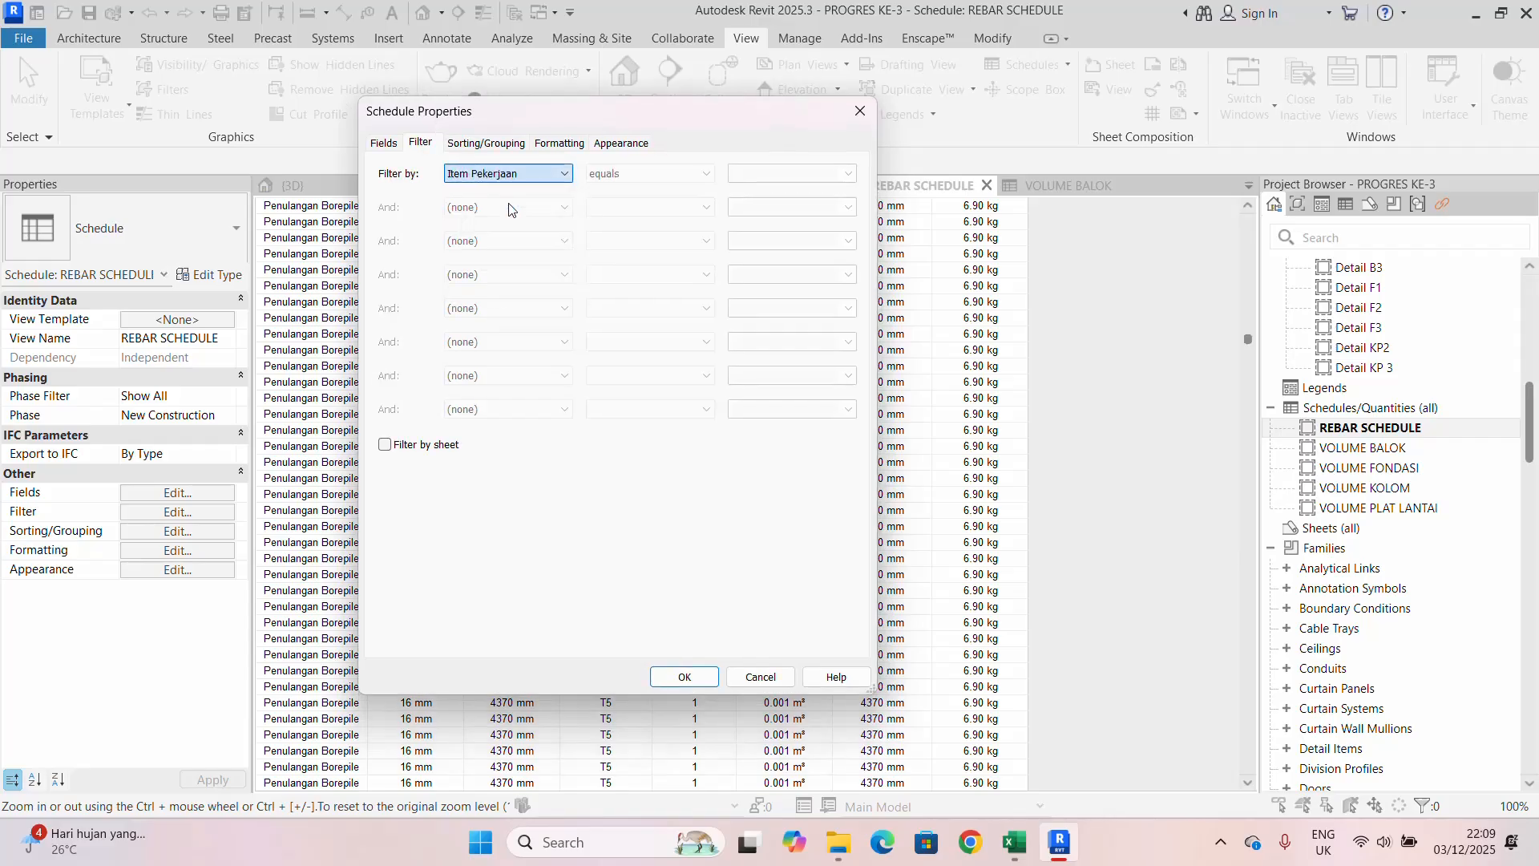
pyautogui.click(847, 174)
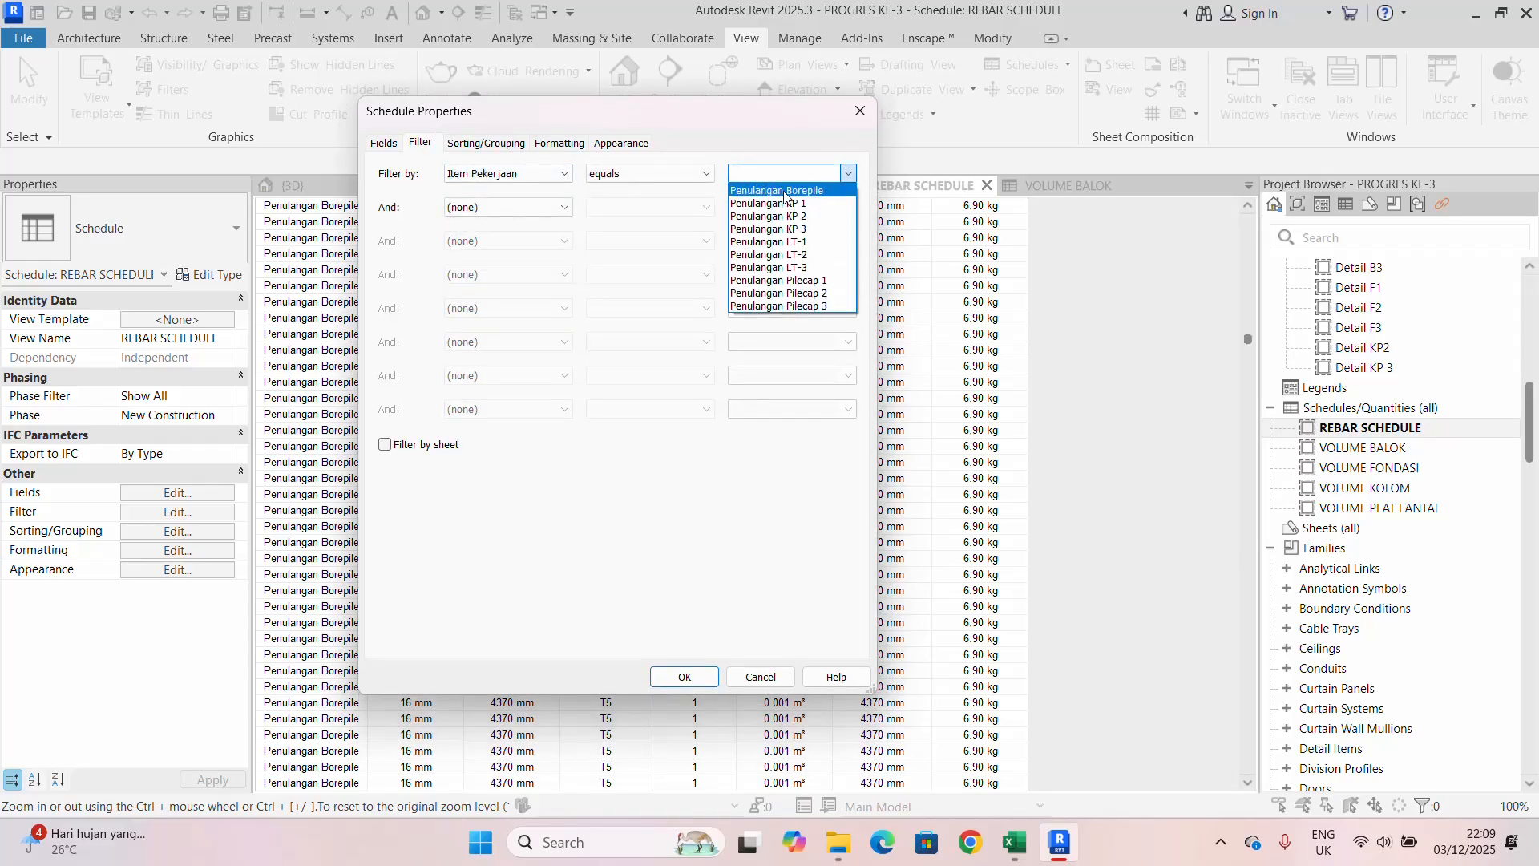
pyautogui.click(786, 190)
# - Add a second schedule filter condition, Bar Diameter equals 16 mm, and apply the filter
pyautogui.click(537, 208)
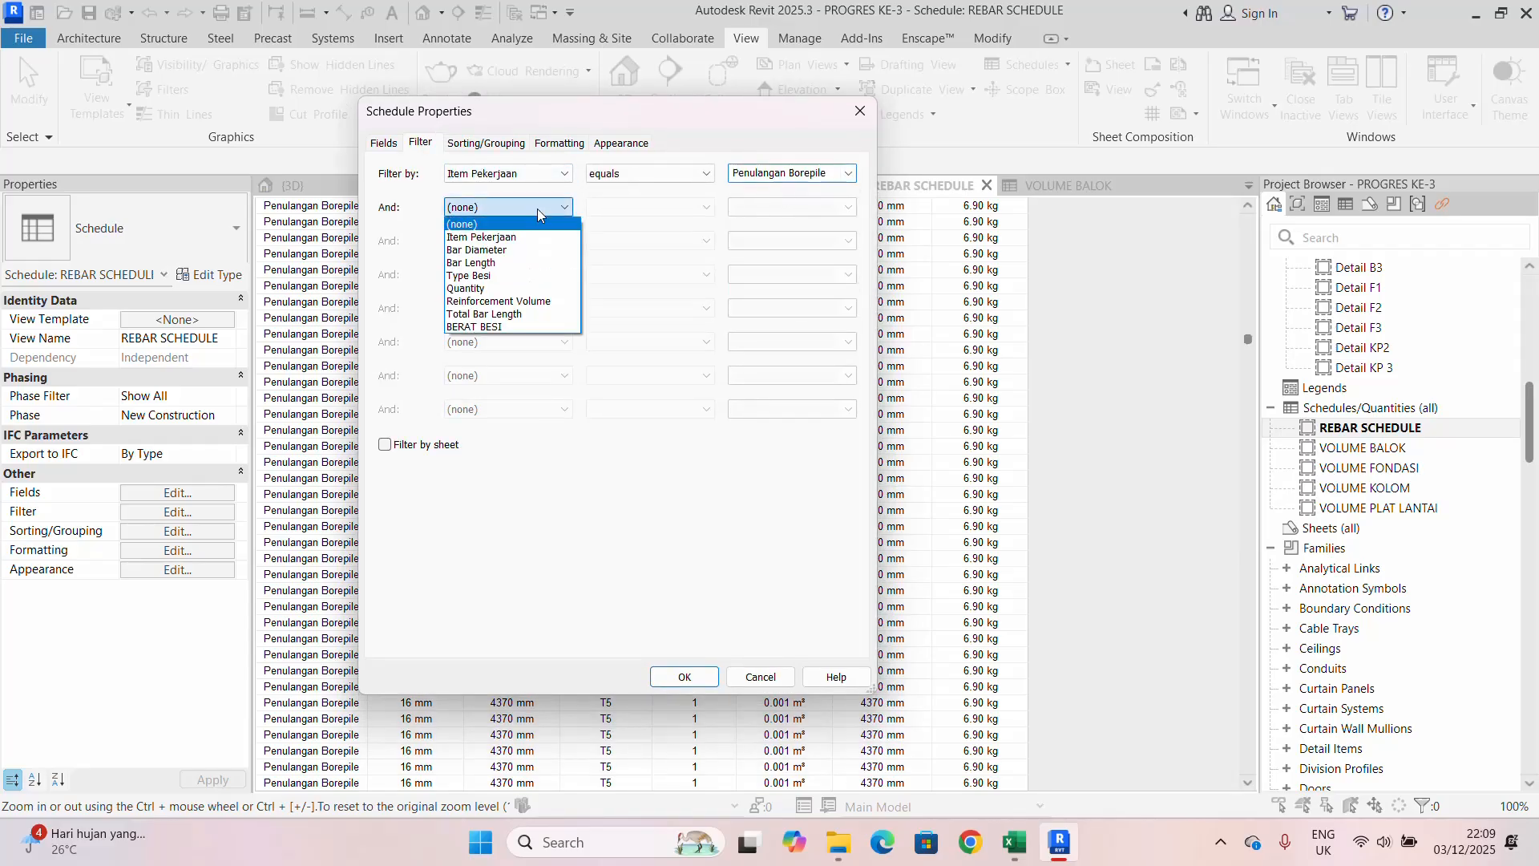
pyautogui.click(492, 250)
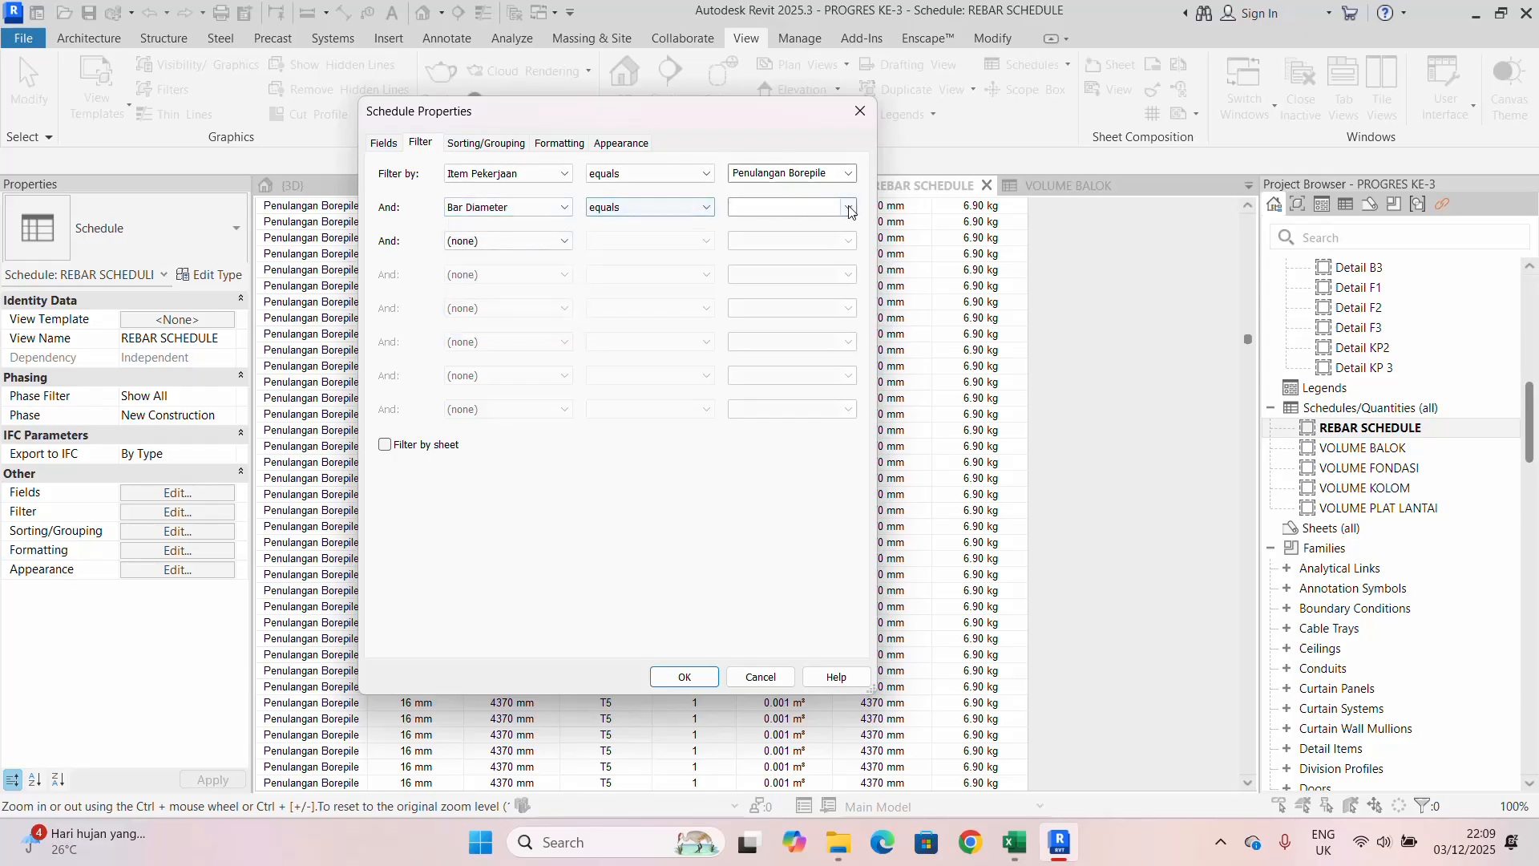
pyautogui.click(846, 207)
pyautogui.click(780, 250)
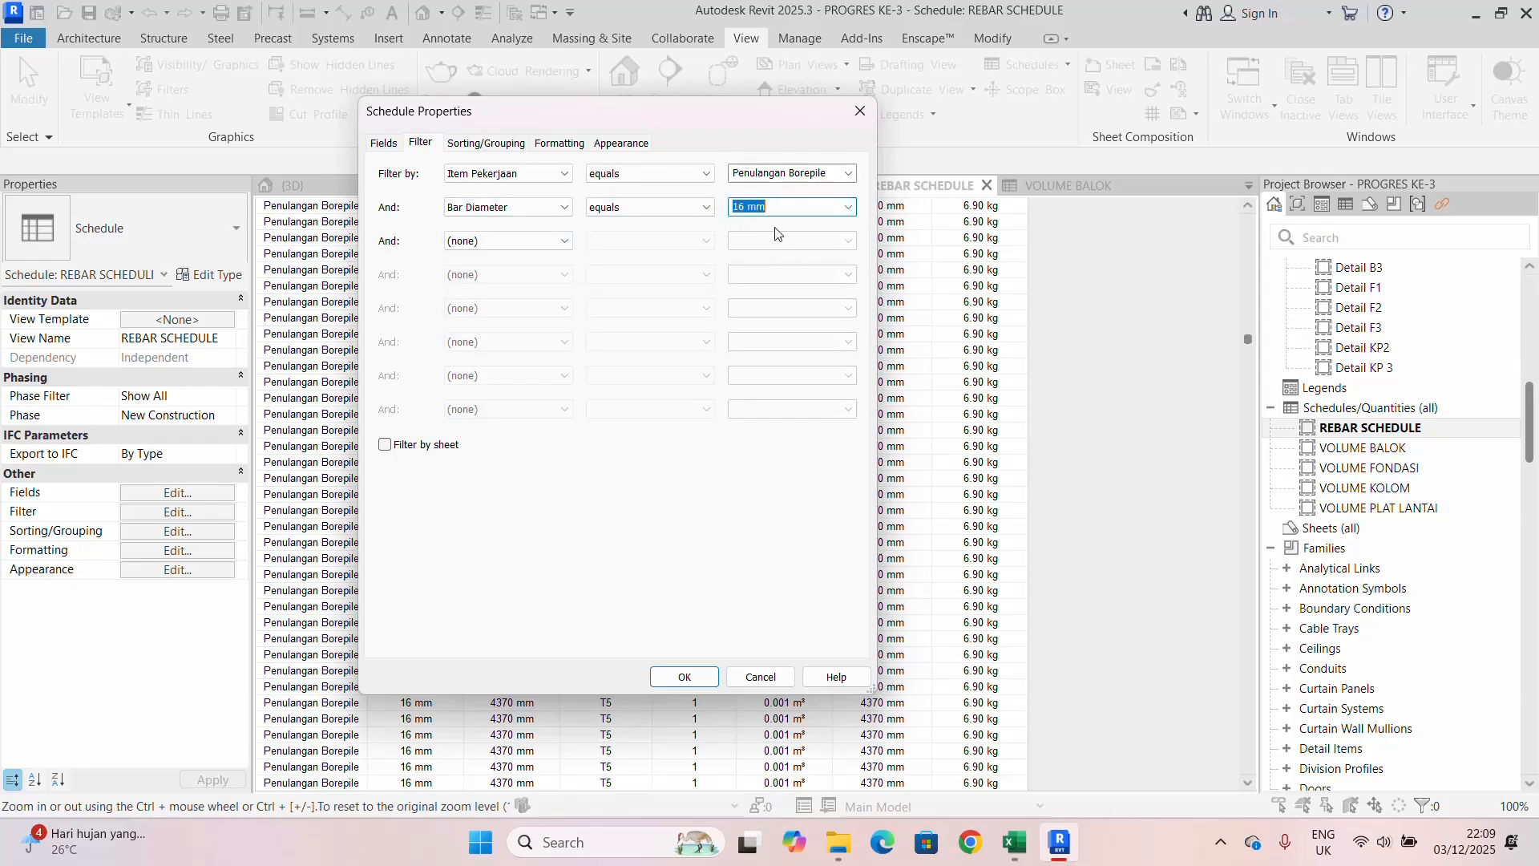
pyautogui.click(683, 676)
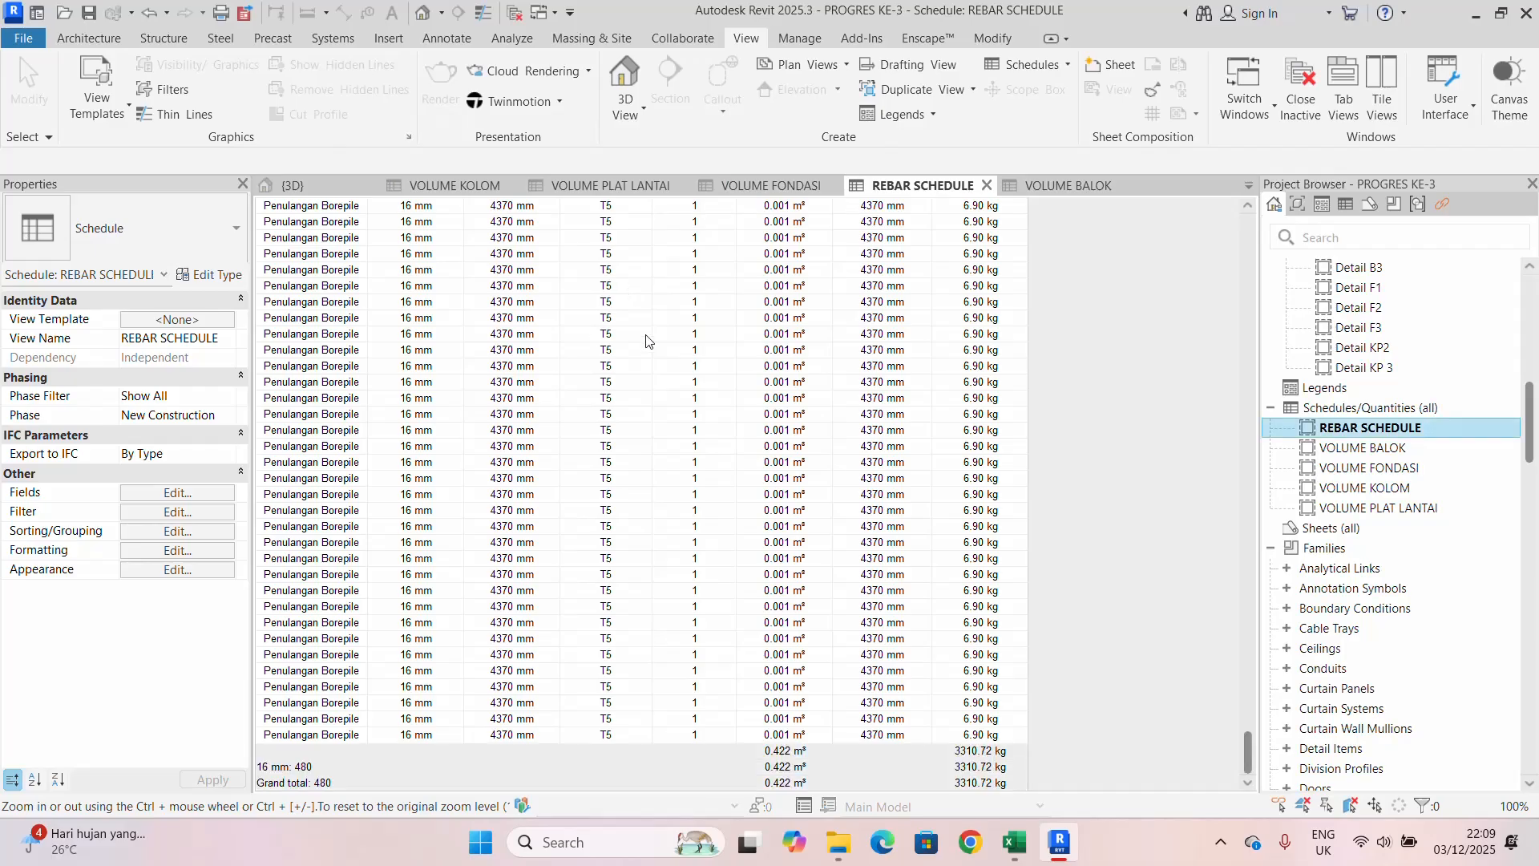
# - Check the filtered schedule's total weight, switch to Excel and enter 3310,2 for borepile Rebar D16 in cell D9
pyautogui.moveTo(1248, 753); pyautogui.dragTo(1276, 233)
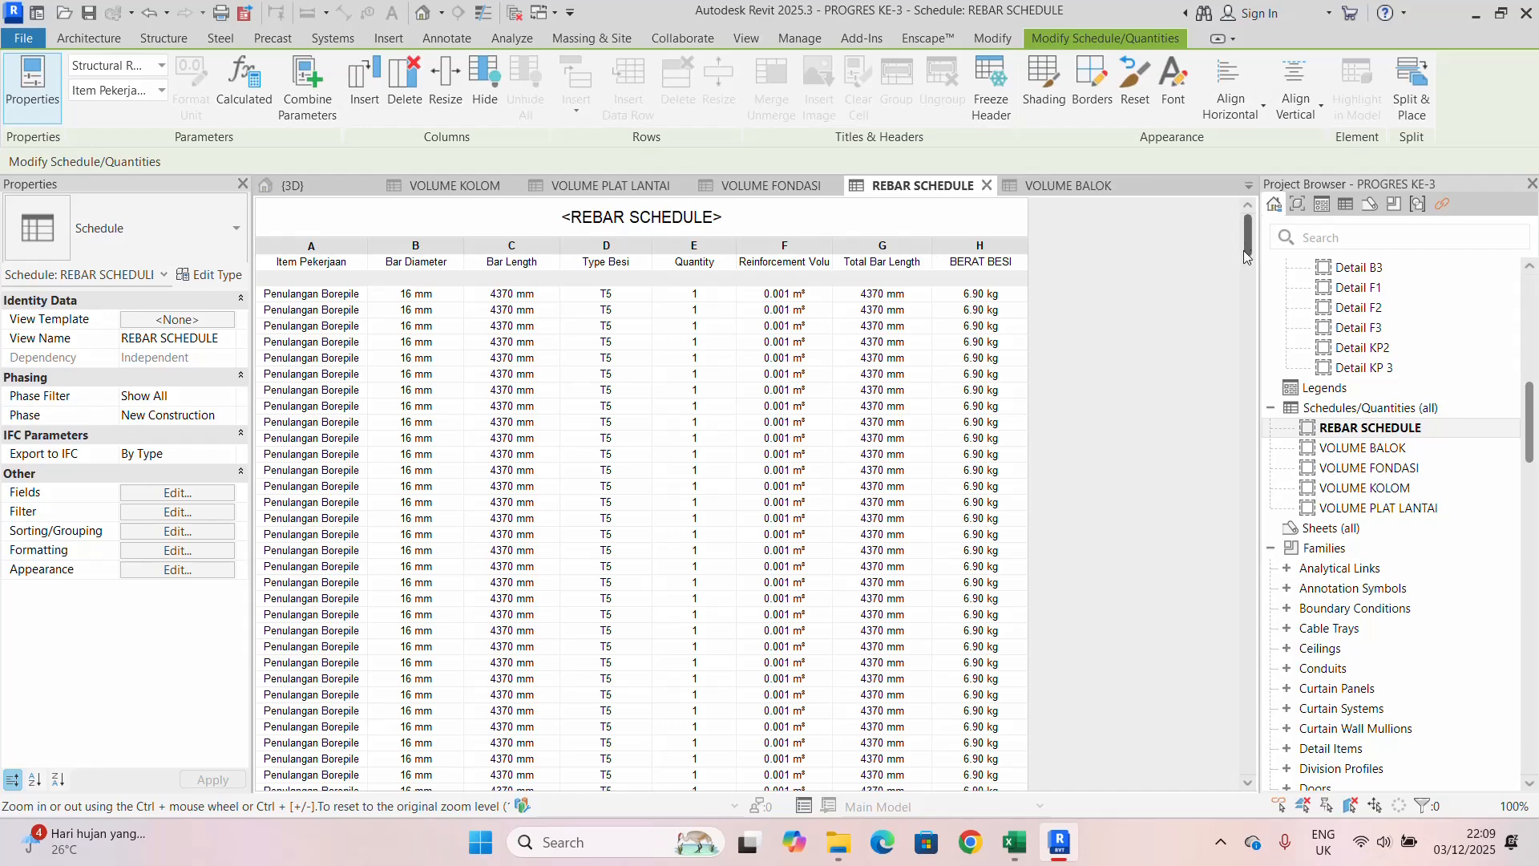
pyautogui.moveTo(1247, 230); pyautogui.dragTo(1243, 773)
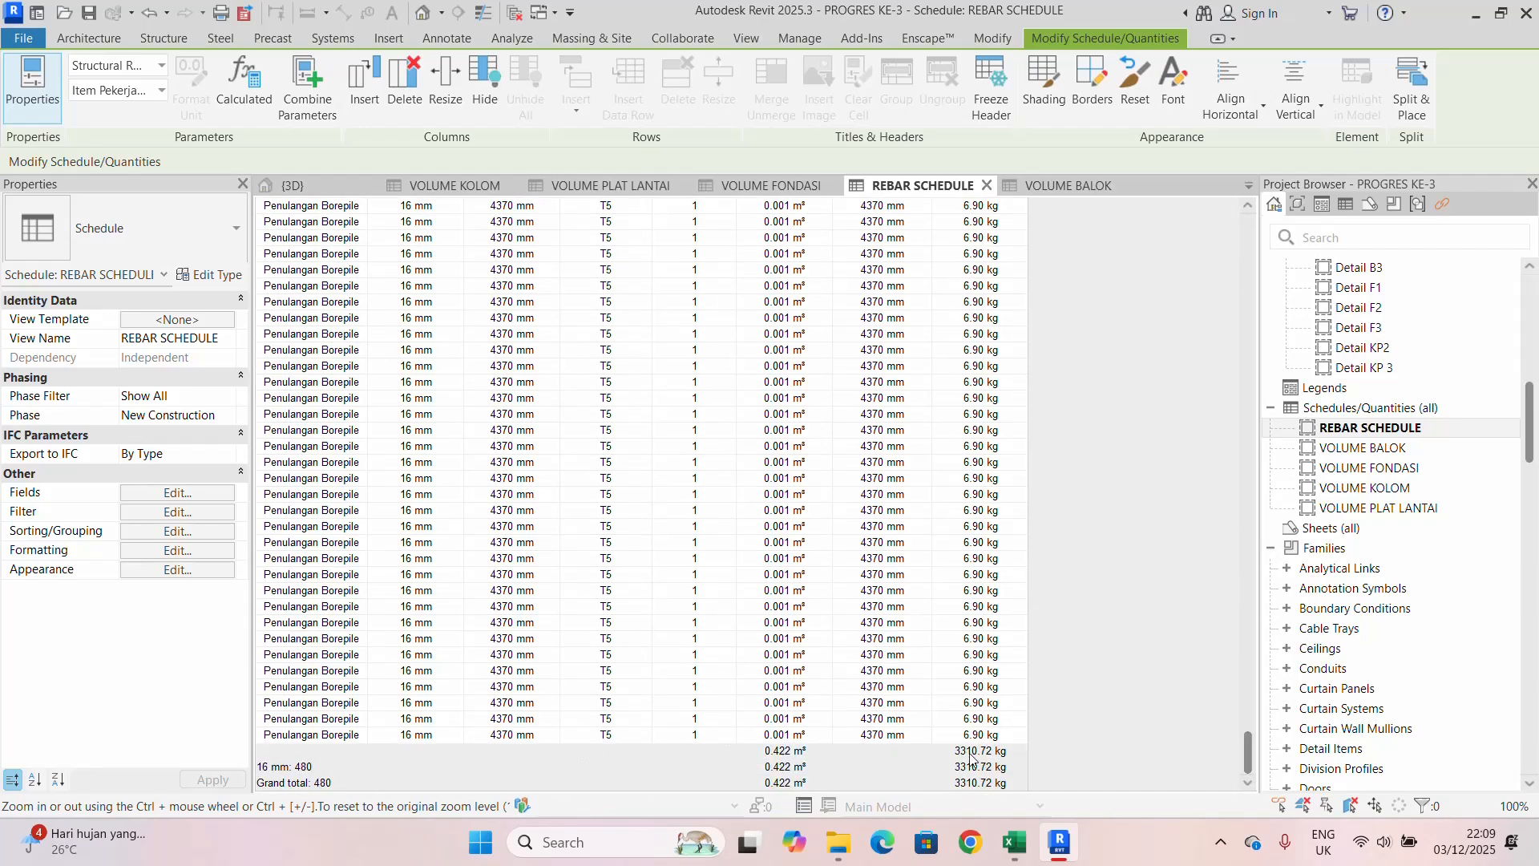
pyautogui.click(1015, 841)
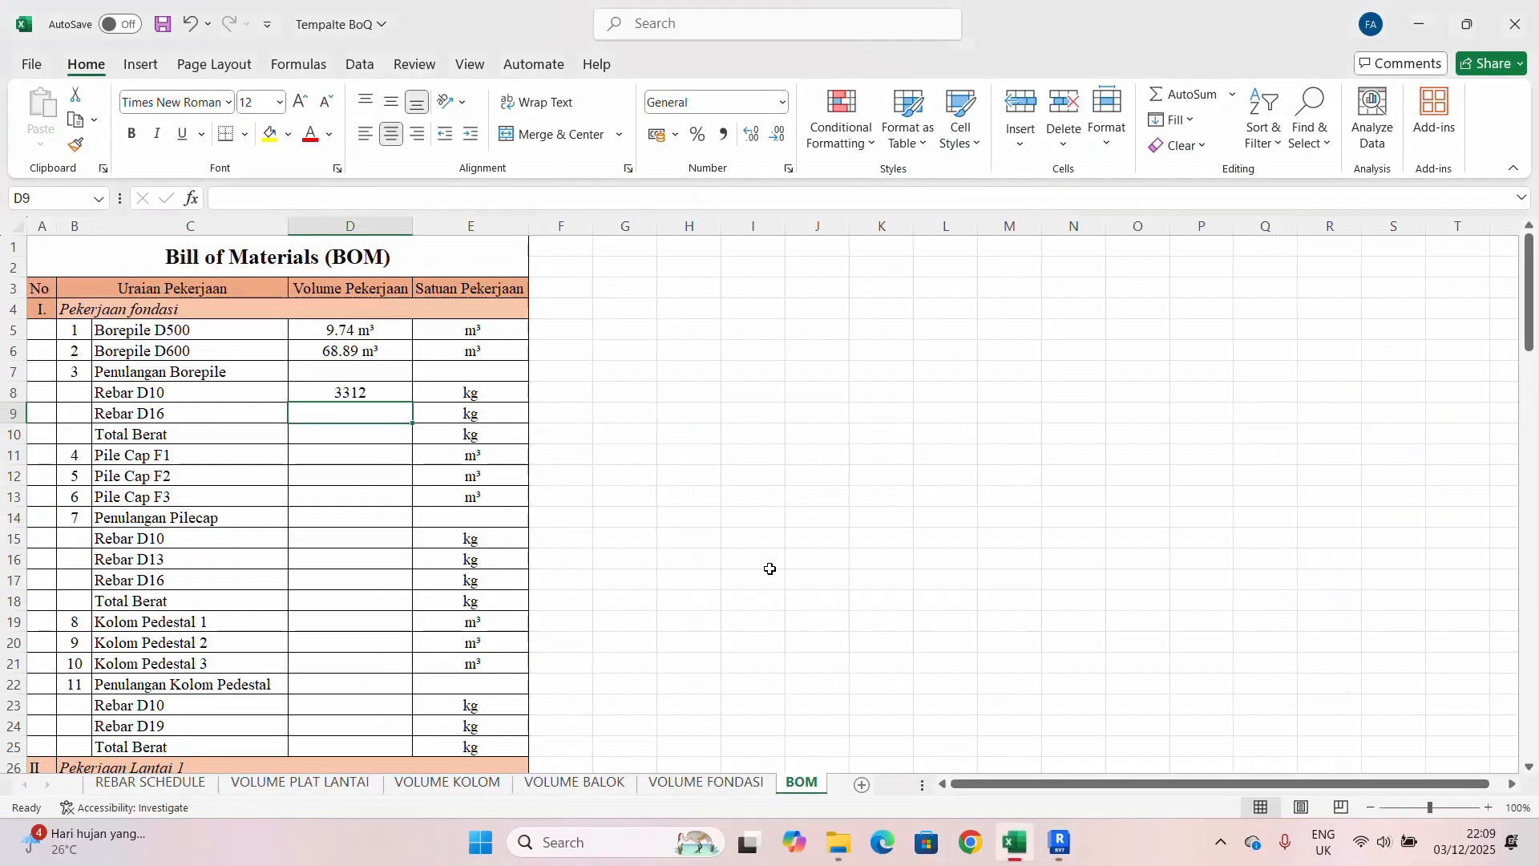
pyautogui.write('3310,2')
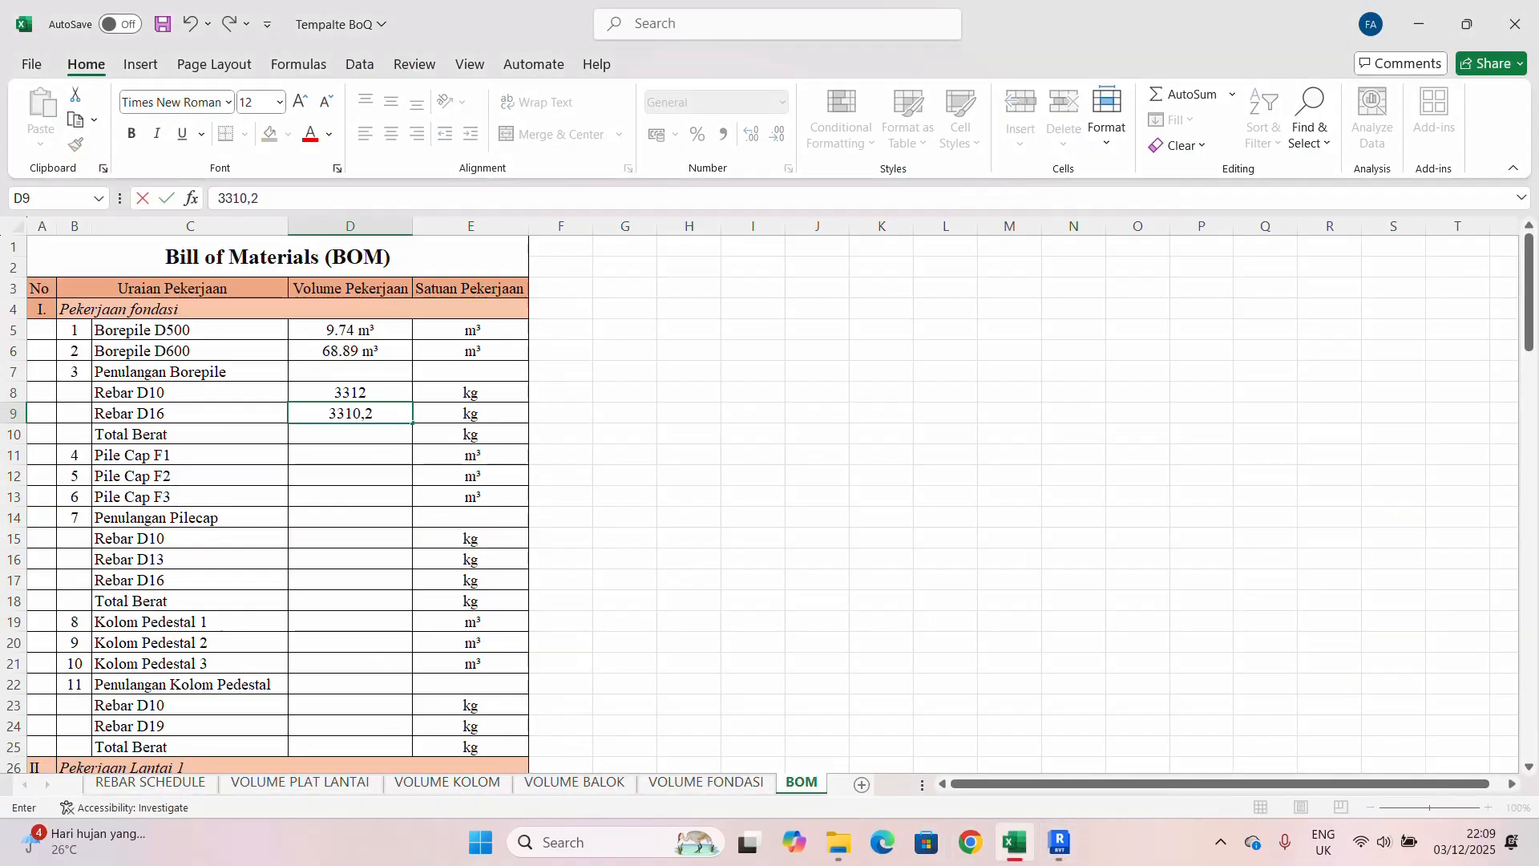
pyautogui.click(659, 395)
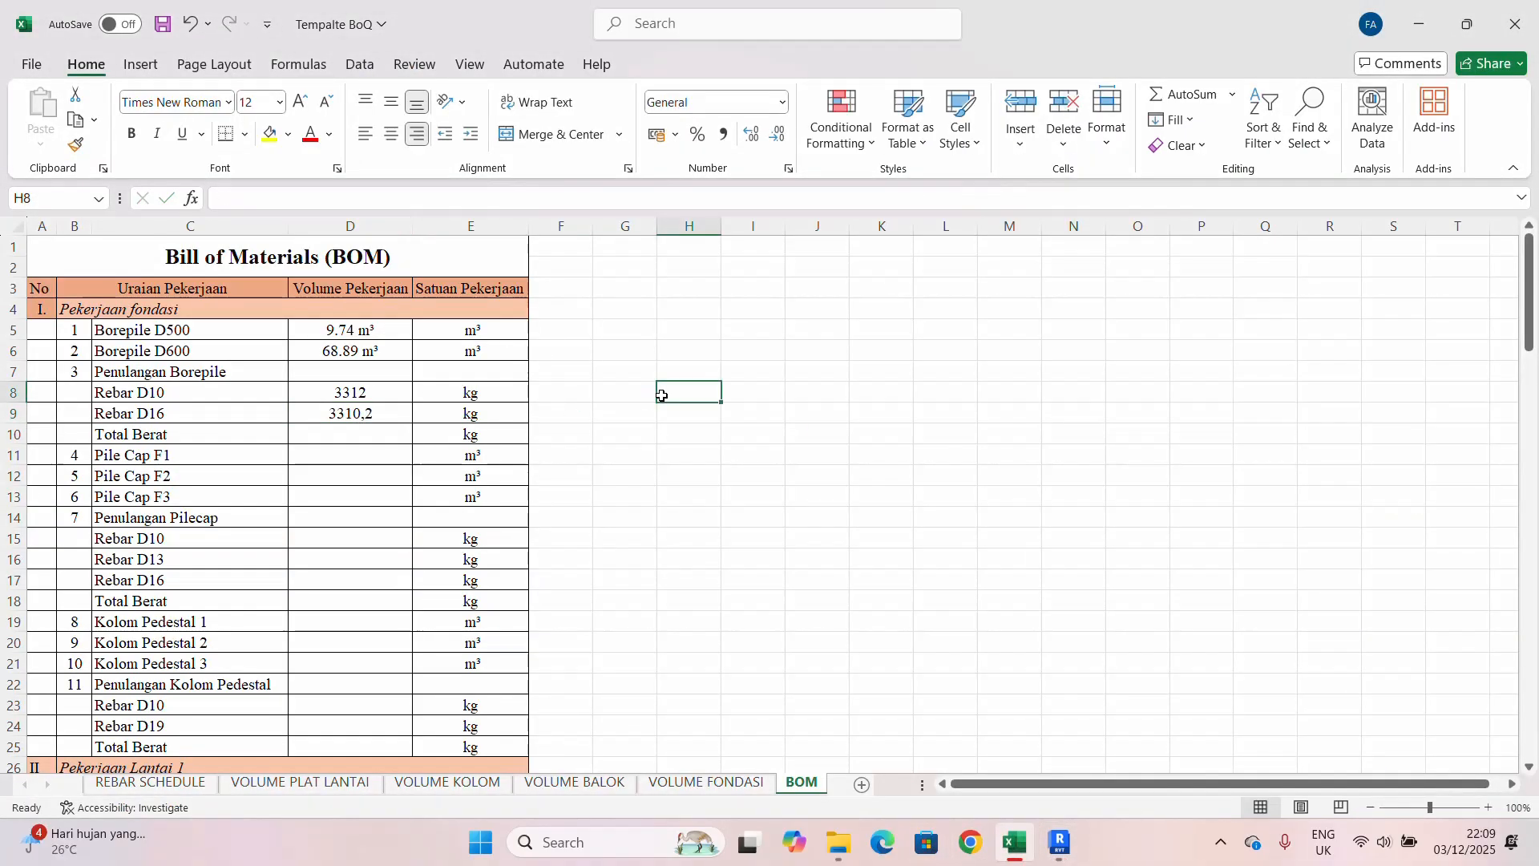
# - Recheck the total weight in Revit, return to Excel and change the Rebar D16 quantity in D9 to 3310.72
pyautogui.click(1060, 842)
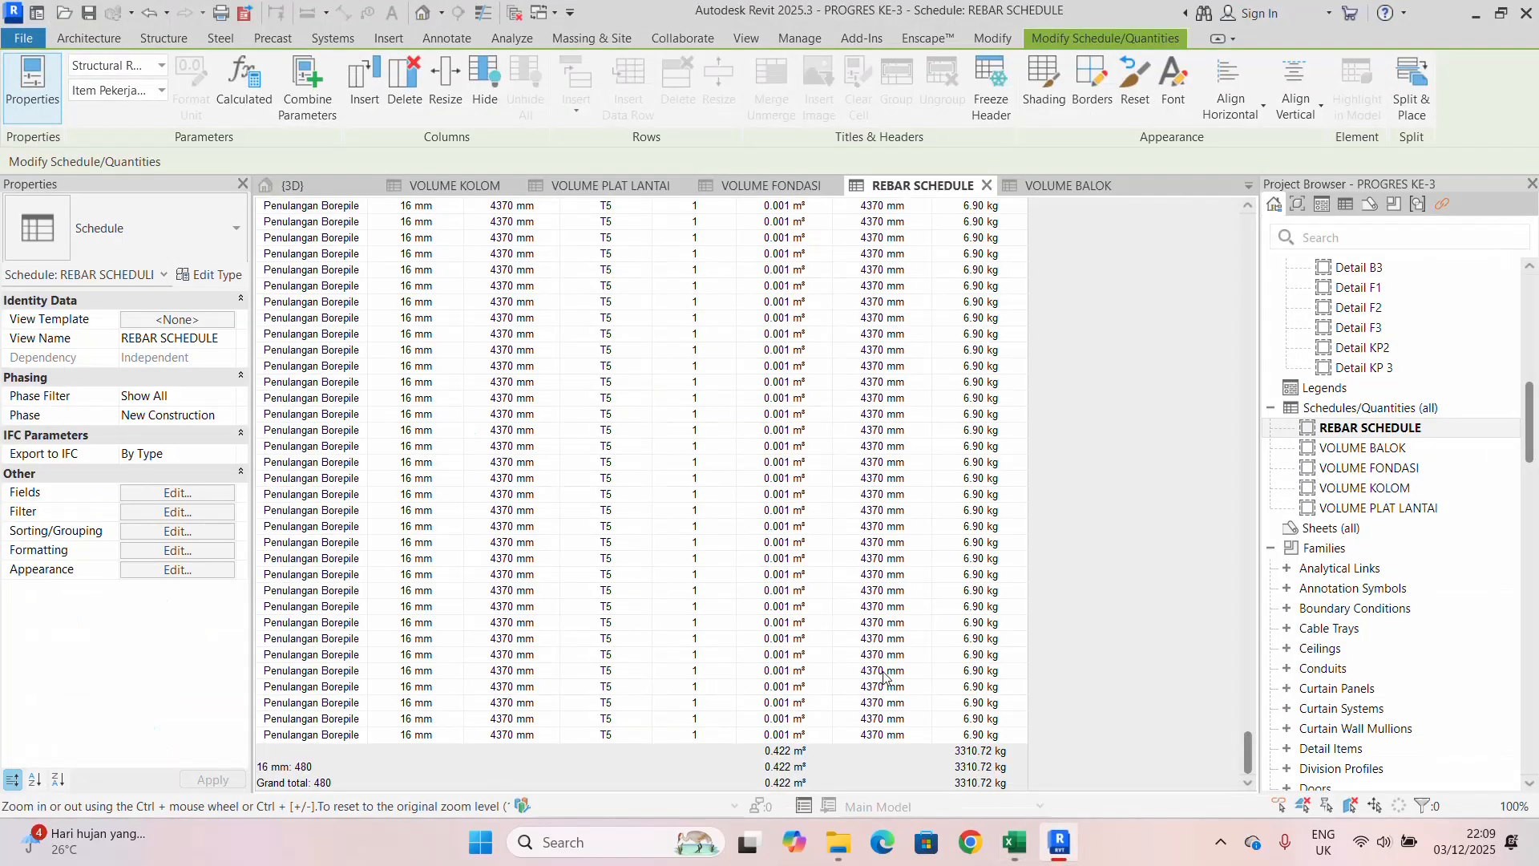
pyautogui.click(1014, 842)
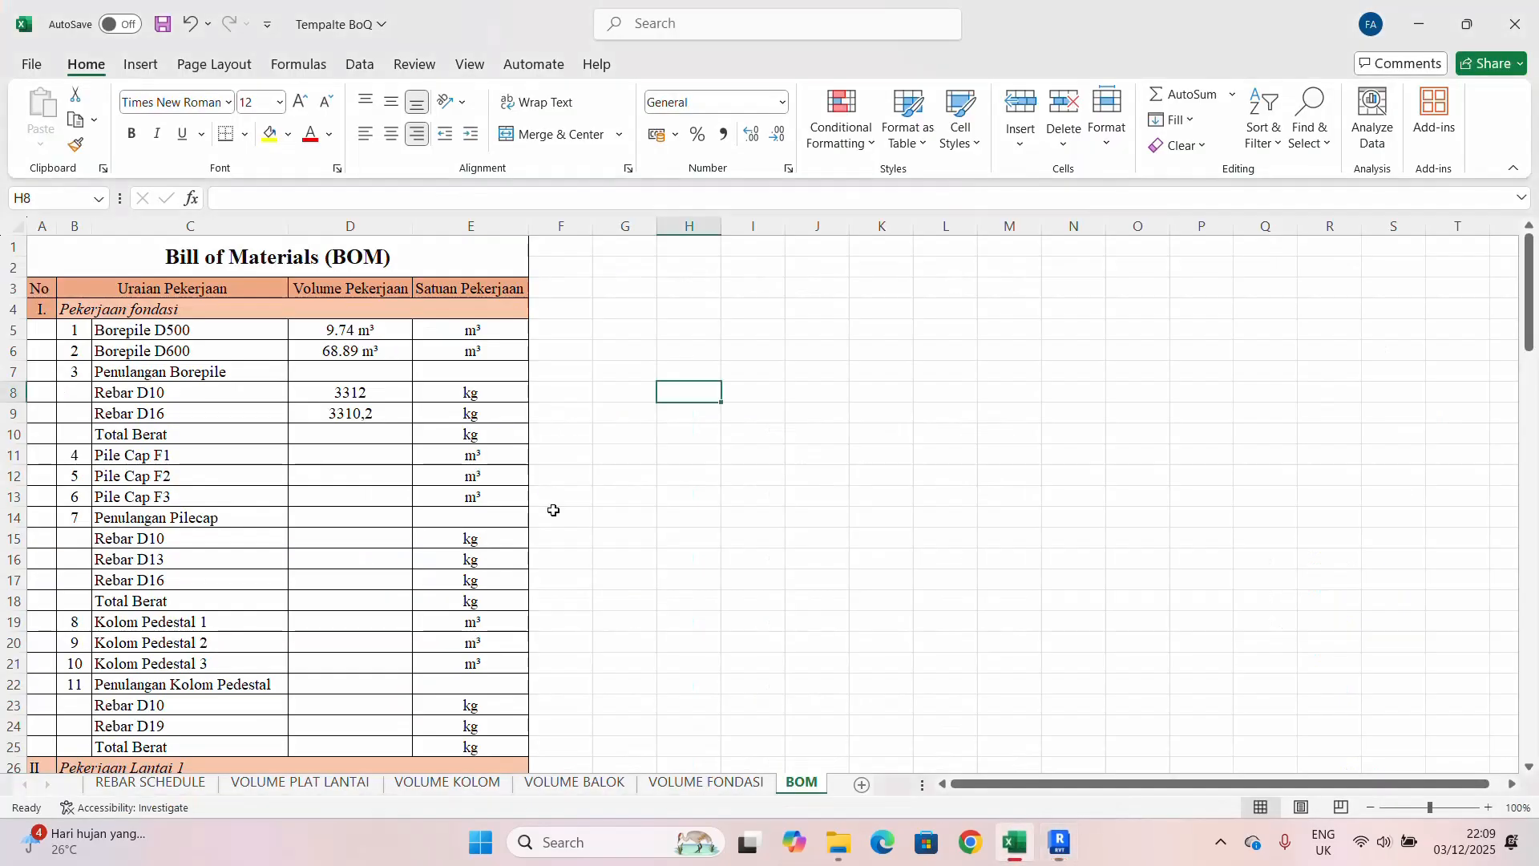
pyautogui.doubleClick(385, 413)
pyautogui.press('BackSpace')
pyautogui.write('=')
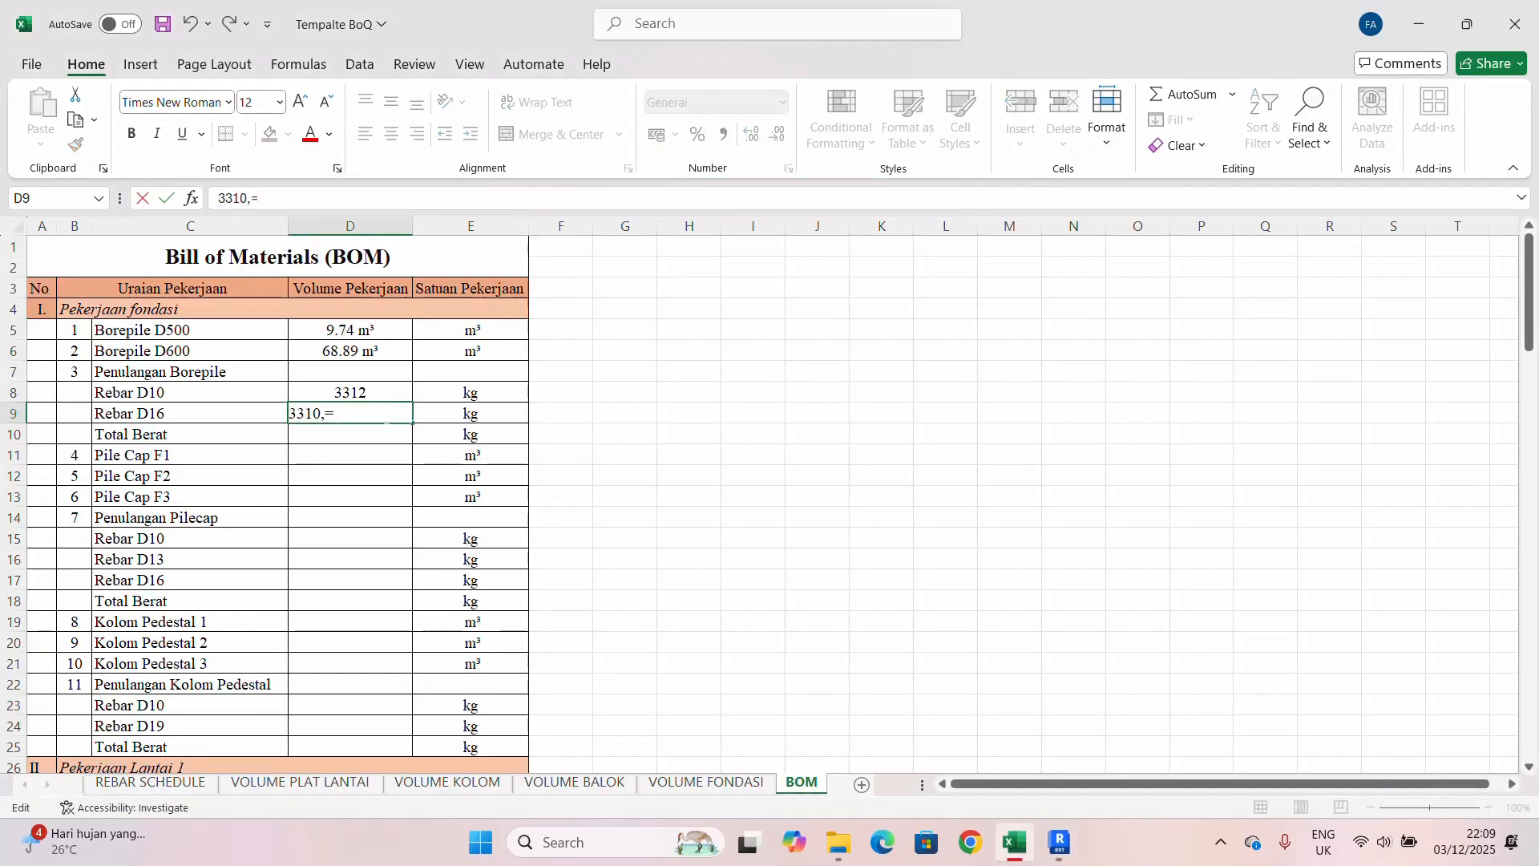
pyautogui.write('.72')
pyautogui.click(768, 491)
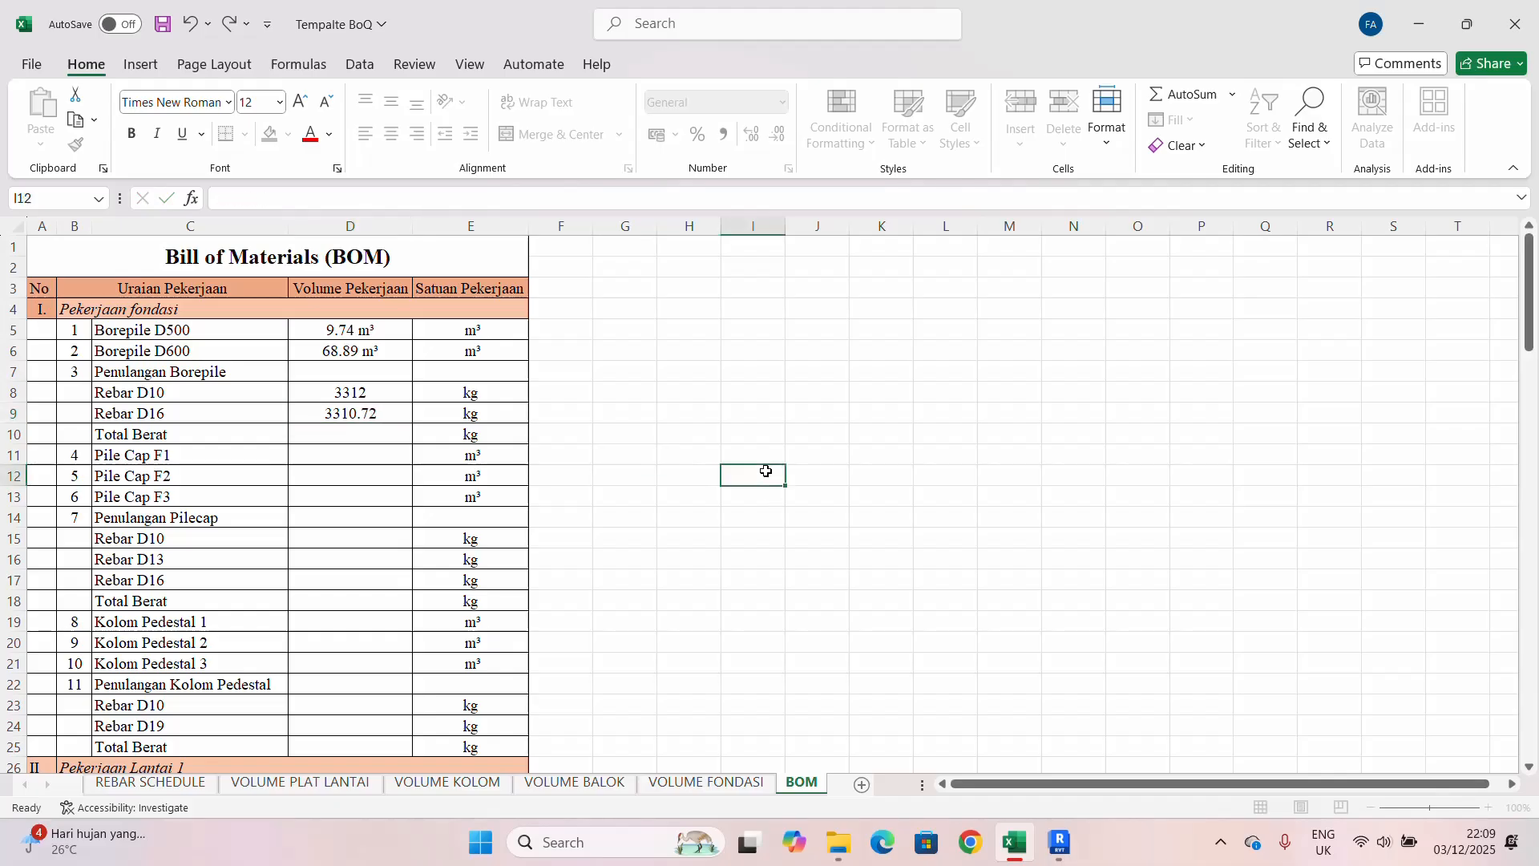
# - Total the borepile rebar weights in cell D10 with a SUM of D8:D9
pyautogui.click(360, 433)
pyautogui.write('=')
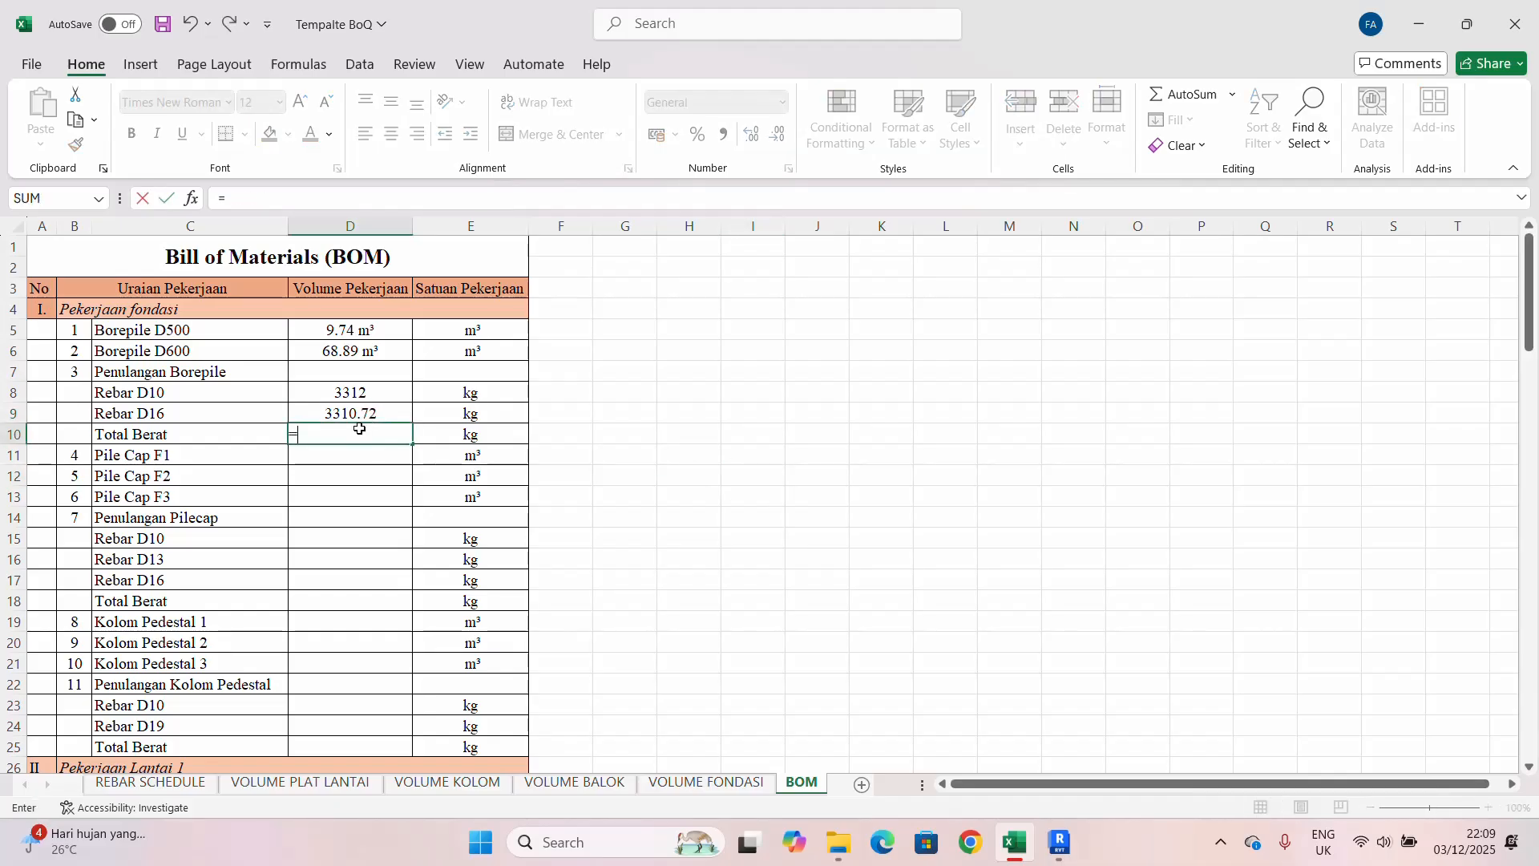
pyautogui.write('sum')
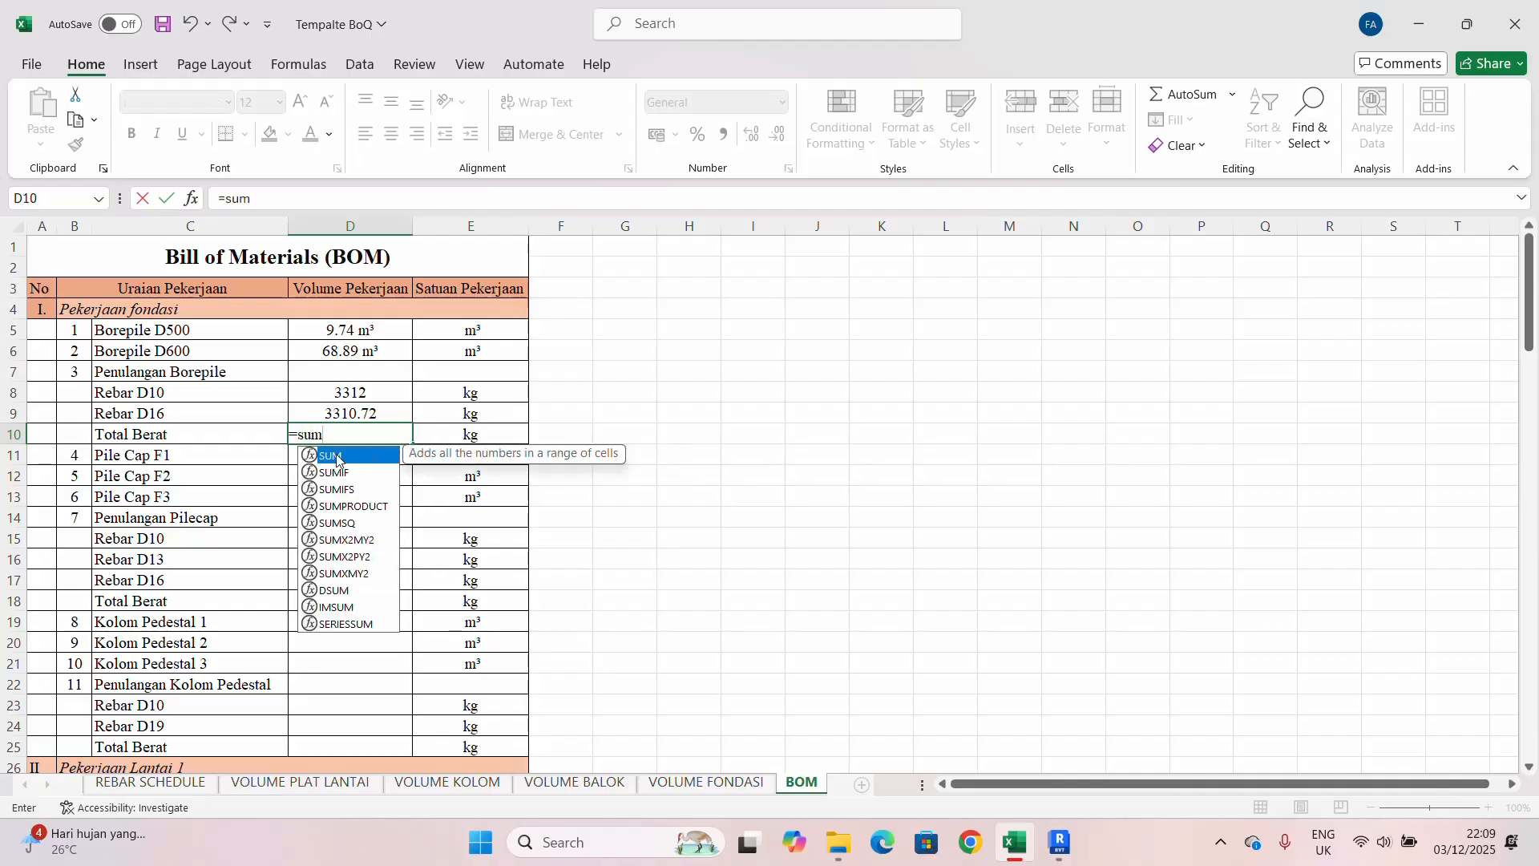
pyautogui.doubleClick(339, 456)
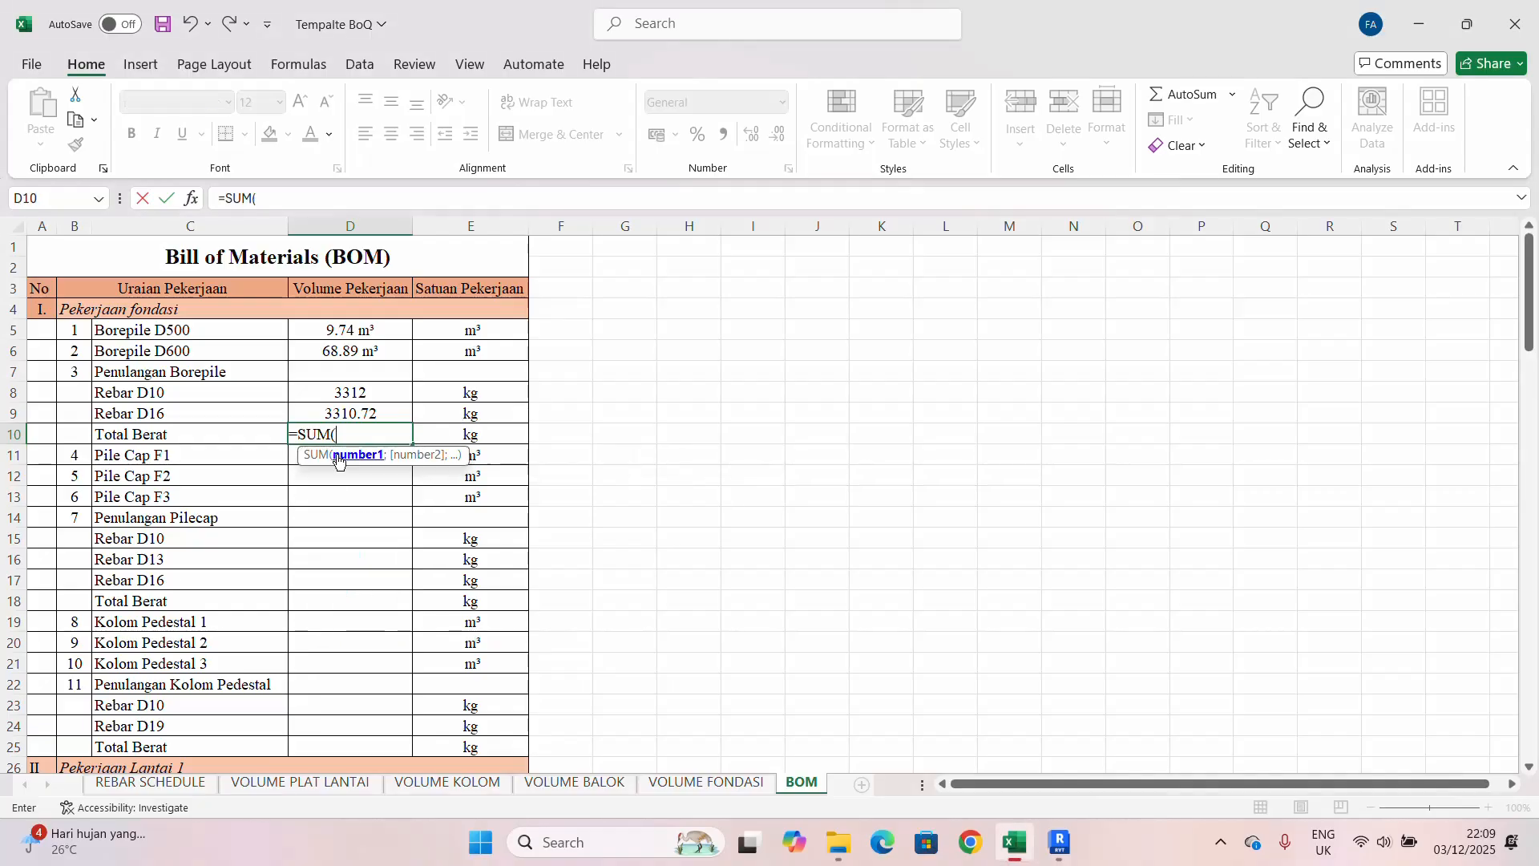
pyautogui.moveTo(359, 392); pyautogui.dragTo(359, 411)
pyautogui.press('Return')
pyautogui.click(687, 409)
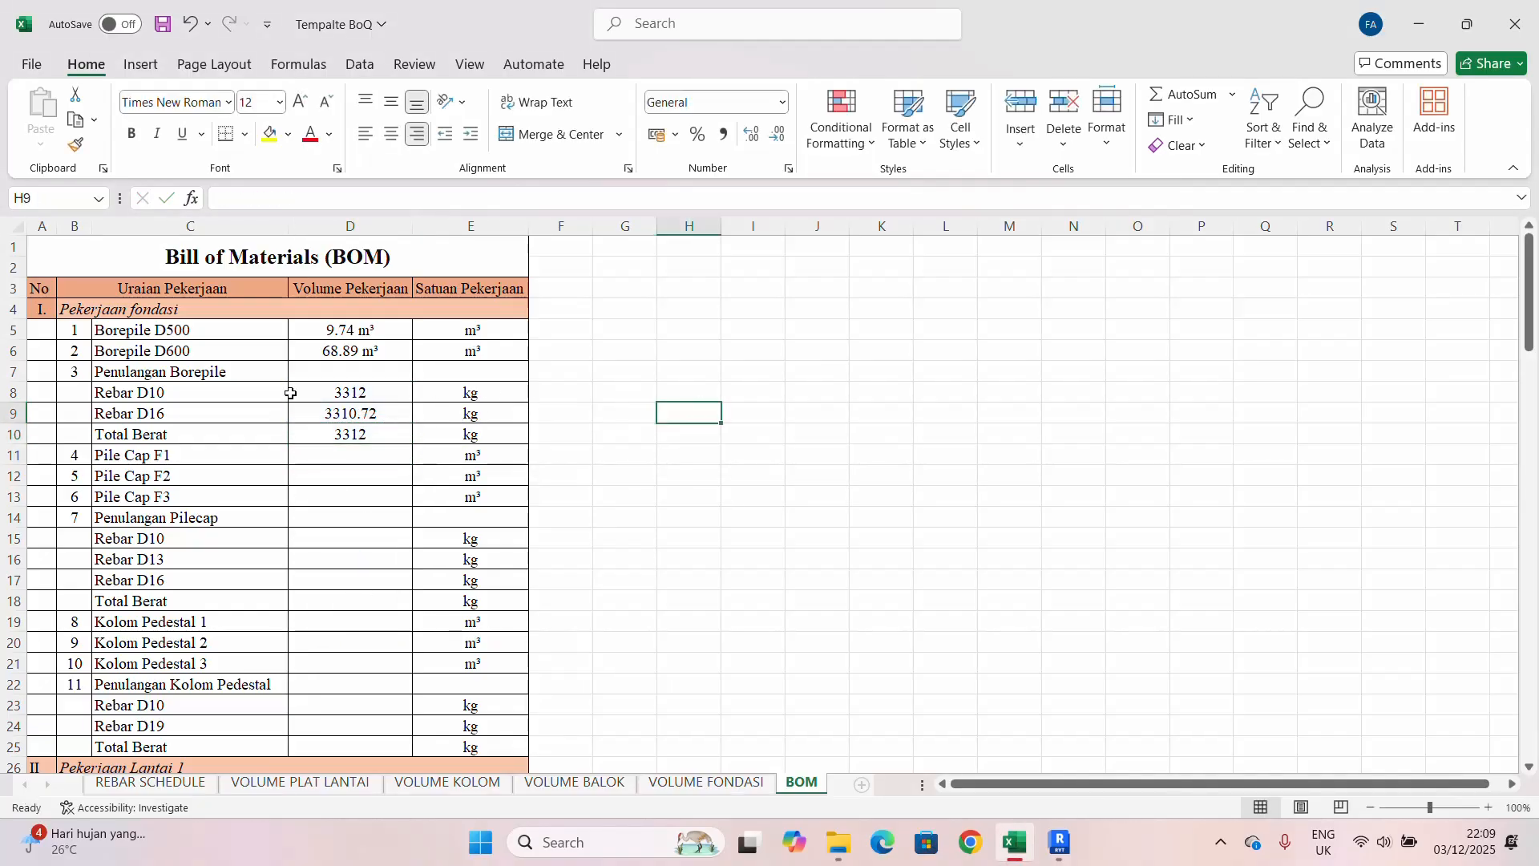
# - Replace the decimal point in the Rebar D16 quantity in D9 with a comma, making it 3310,72
pyautogui.click(352, 413)
pyautogui.doubleClick(371, 413)
pyautogui.doubleClick(358, 414)
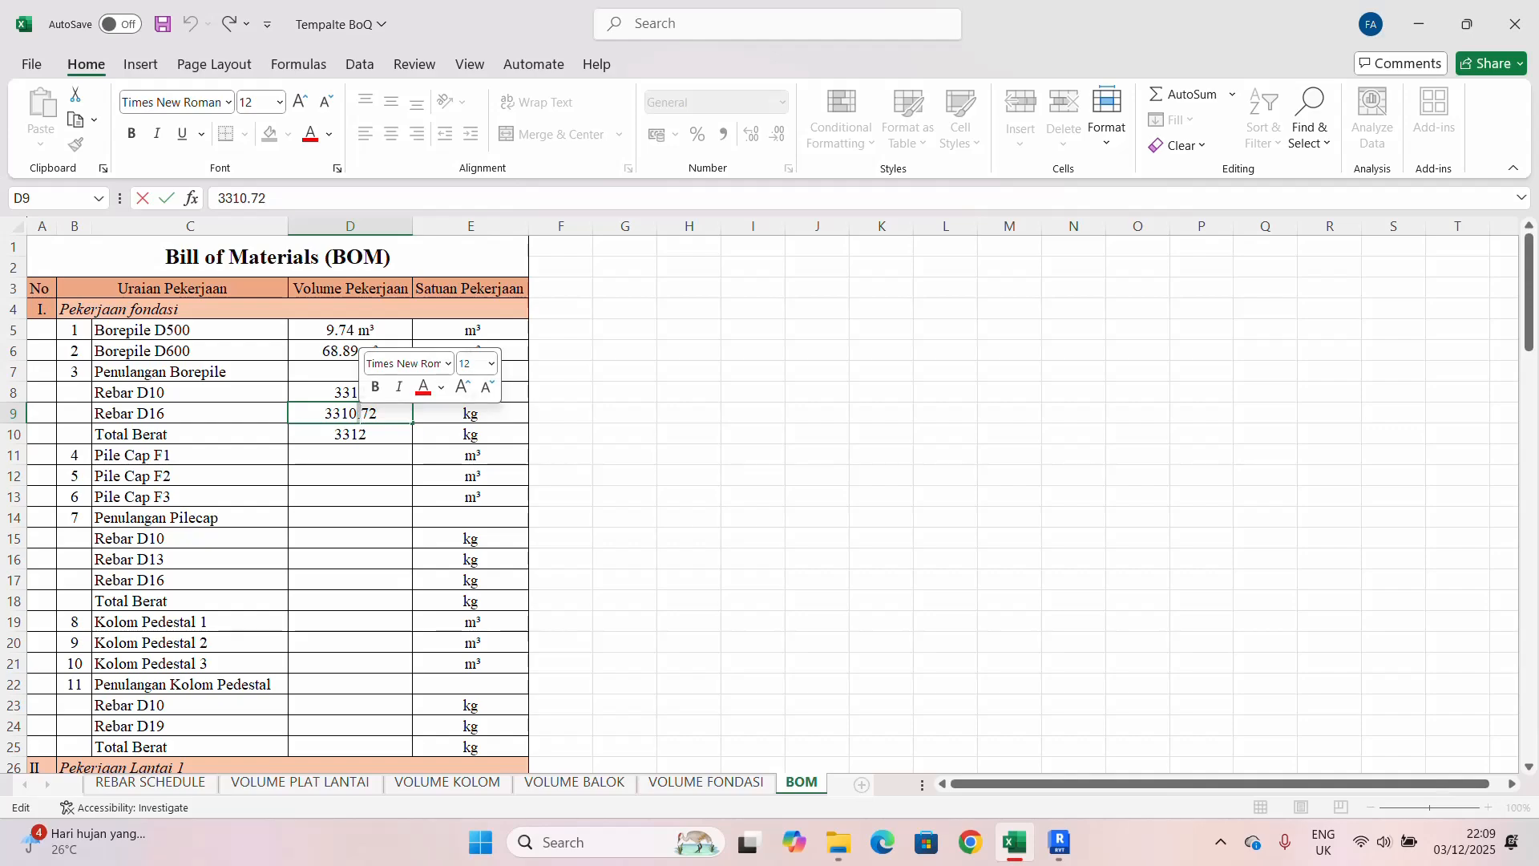
pyautogui.write(',')
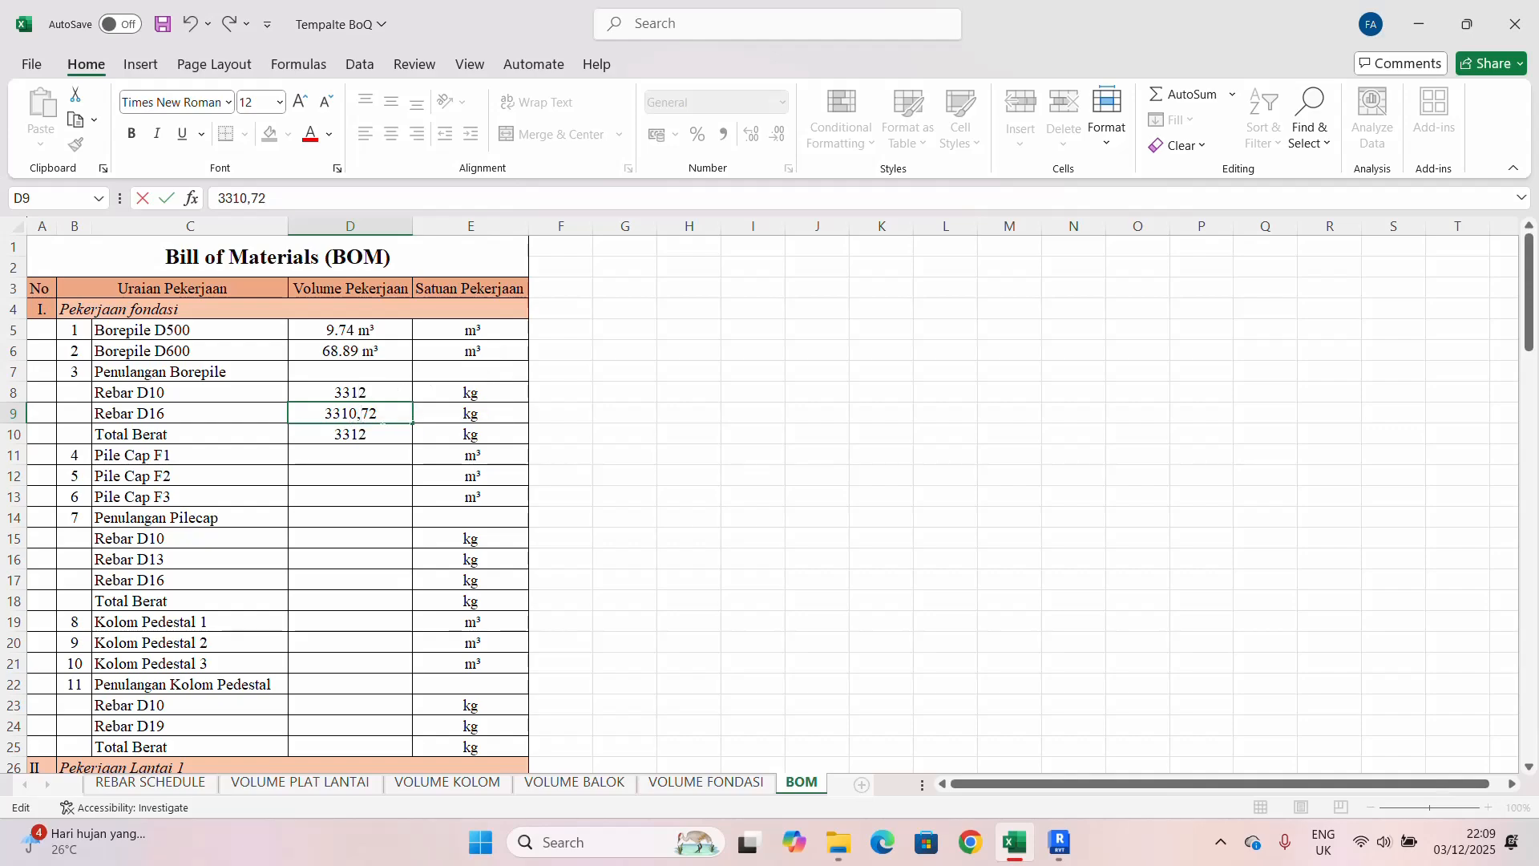
pyautogui.click(716, 441)
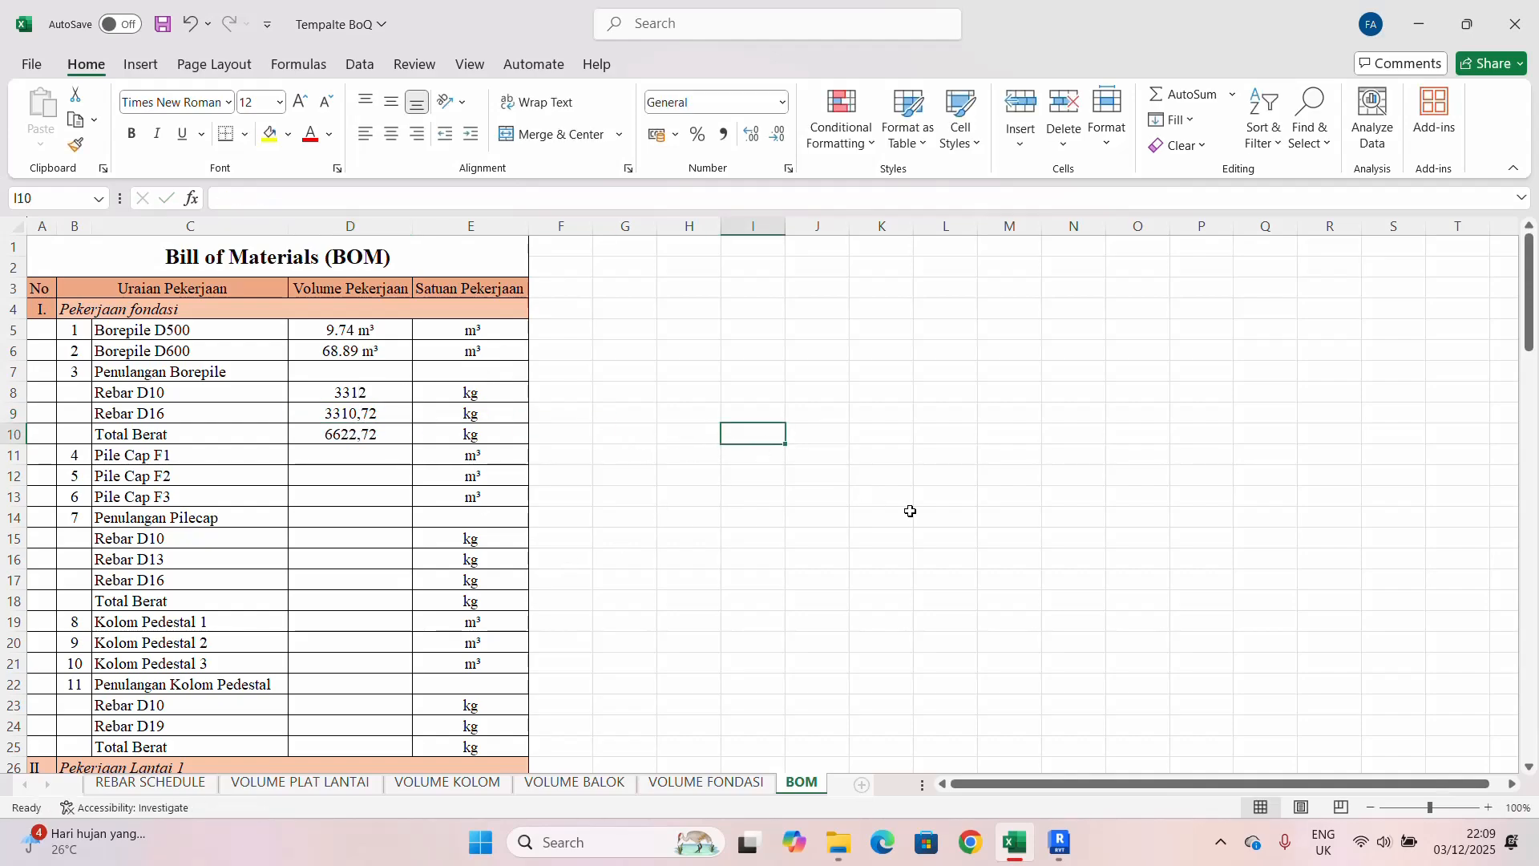